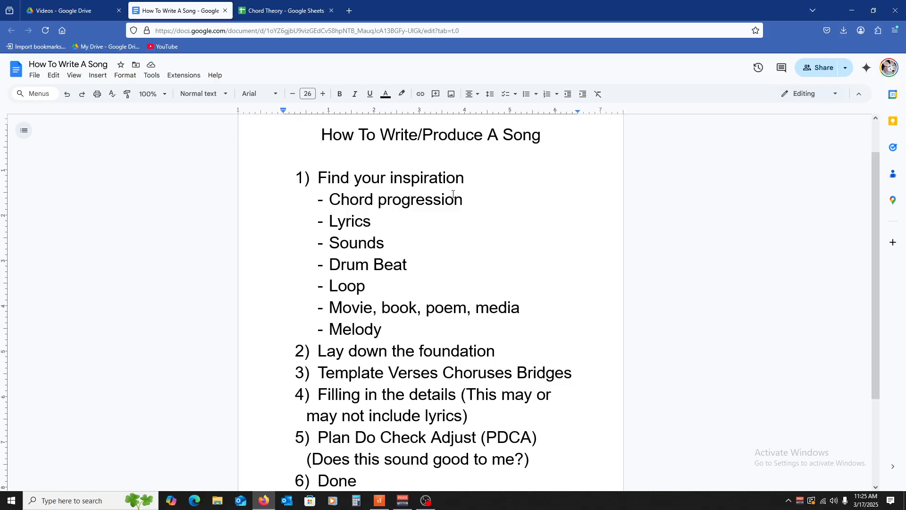
Step: Review the Chord Theory spreadsheet, and switch to the Practical Theory project in Cakewalk with the playhead at the start
left_click(266, 7)
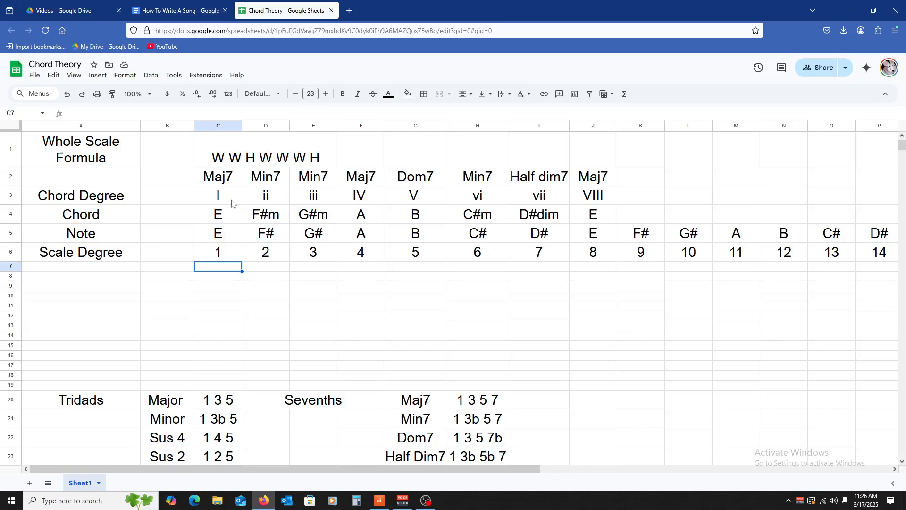
left_click(378, 501)
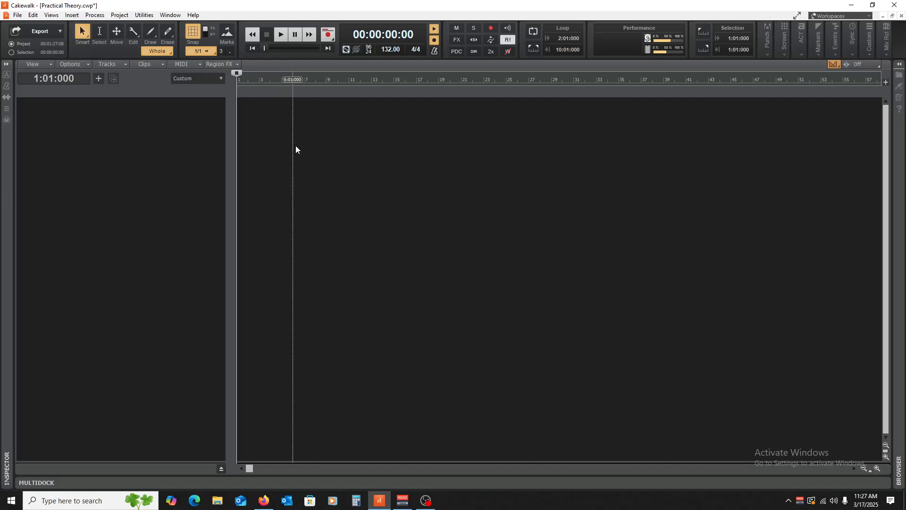
left_click(345, 138)
key("w")
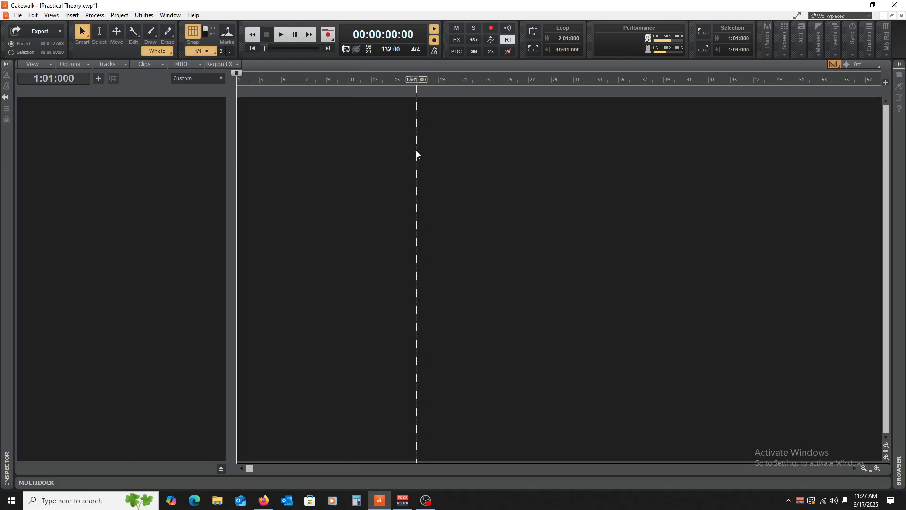
Step: Insert the Kontakt 5 soft synth into the project as a simple instrument track
left_click(70, 15)
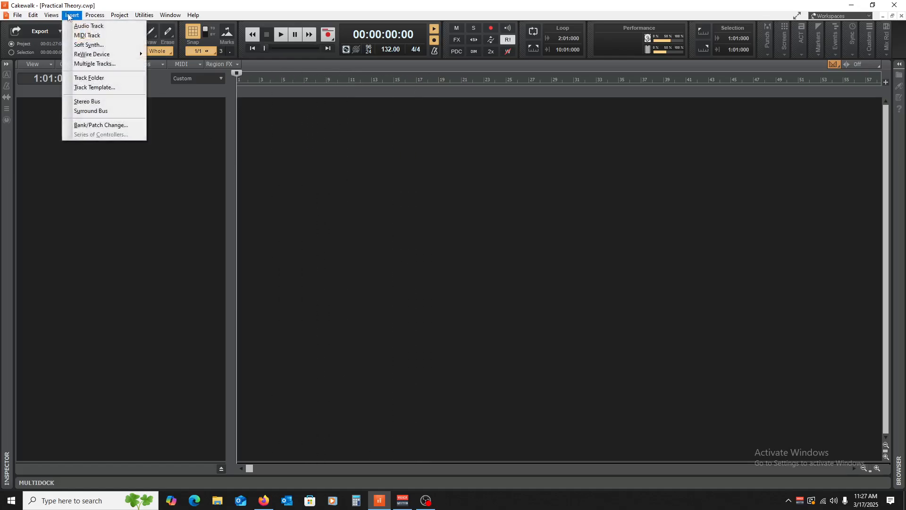
left_click(90, 45)
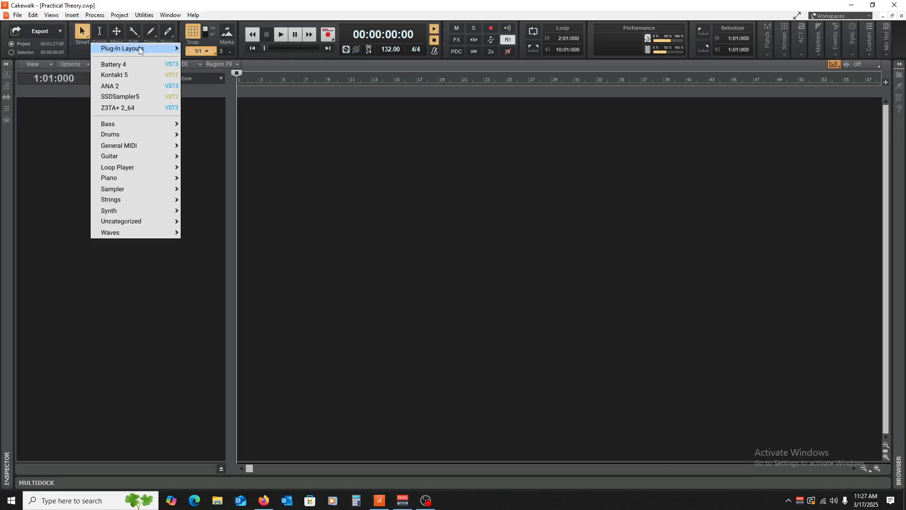
left_click(139, 74)
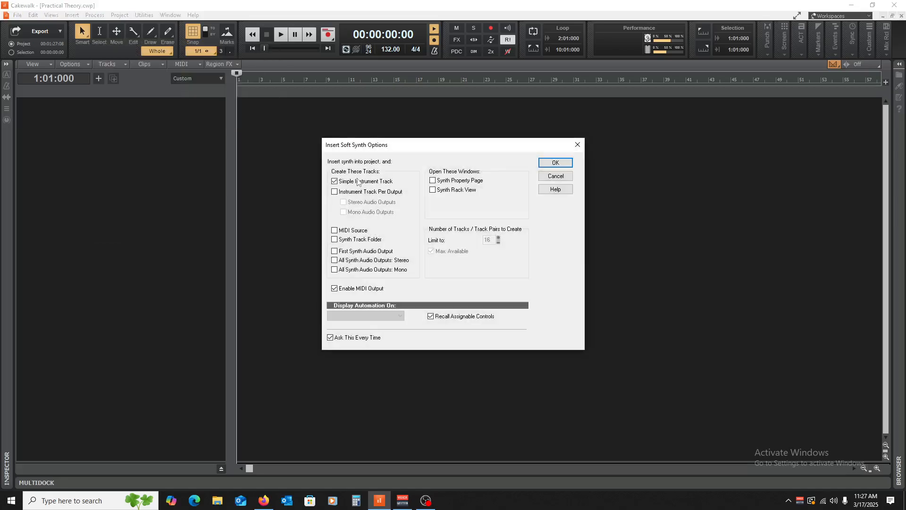
left_click(555, 162)
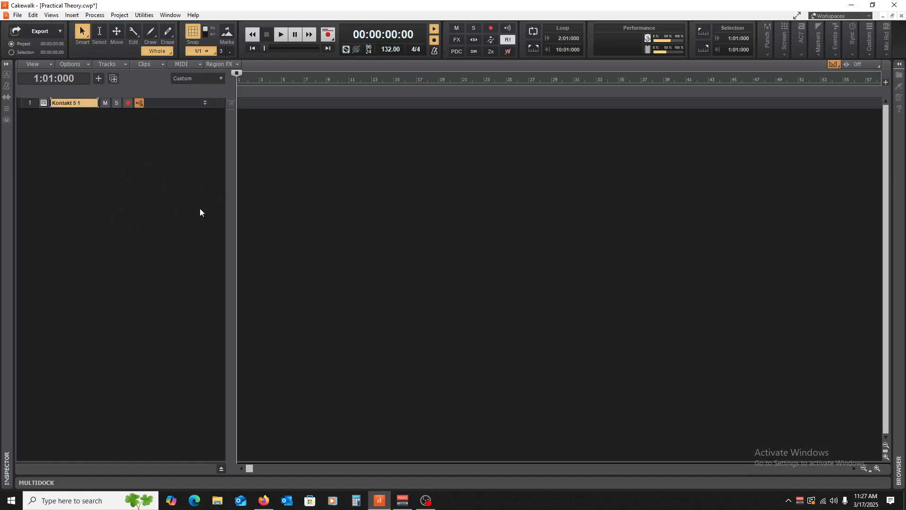
Step: Expand the Kontakt 5 track and set its input to SH-01 MIDI Ch. 1 and its output to Master
left_click_drag(169, 107, 171, 134)
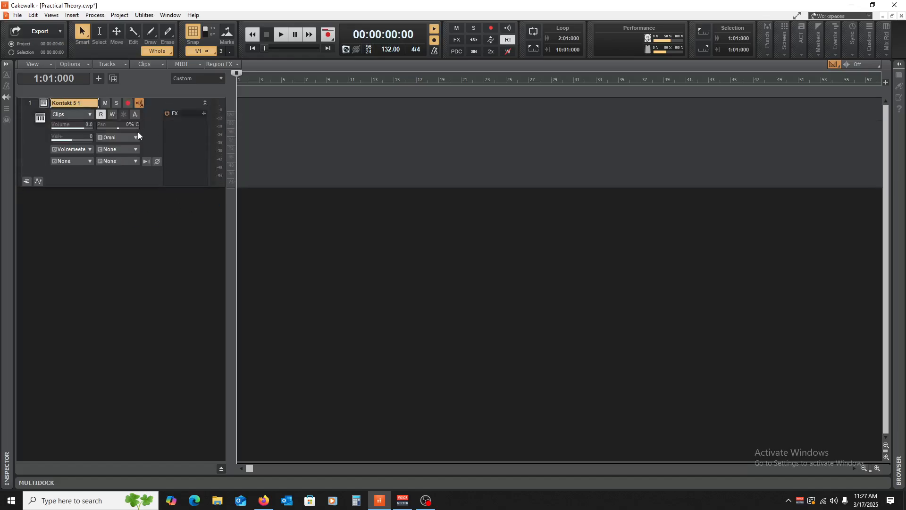
left_click(133, 136)
mouse_move(199, 179)
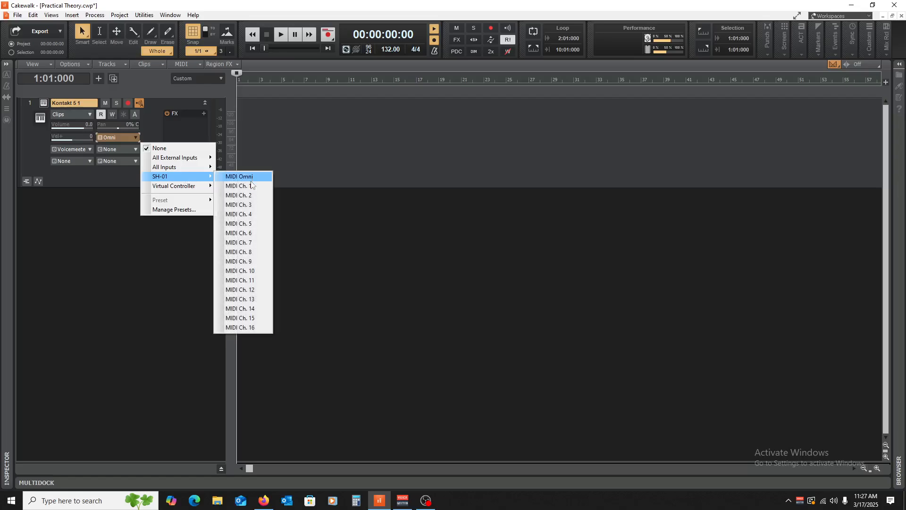
left_click(252, 185)
left_click(80, 150)
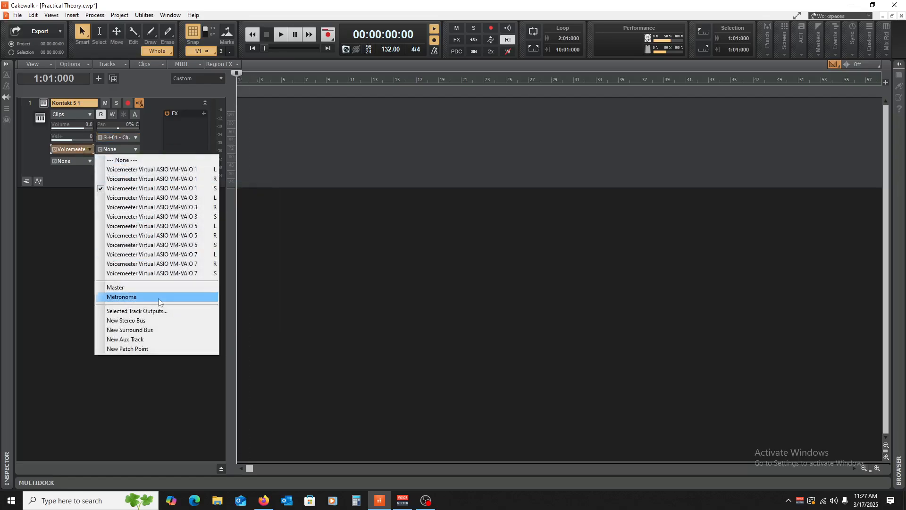
left_click(155, 285)
Step: Load The Grandeur piano instrument into the track's Kontakt synth and close the synth window
left_click(43, 102)
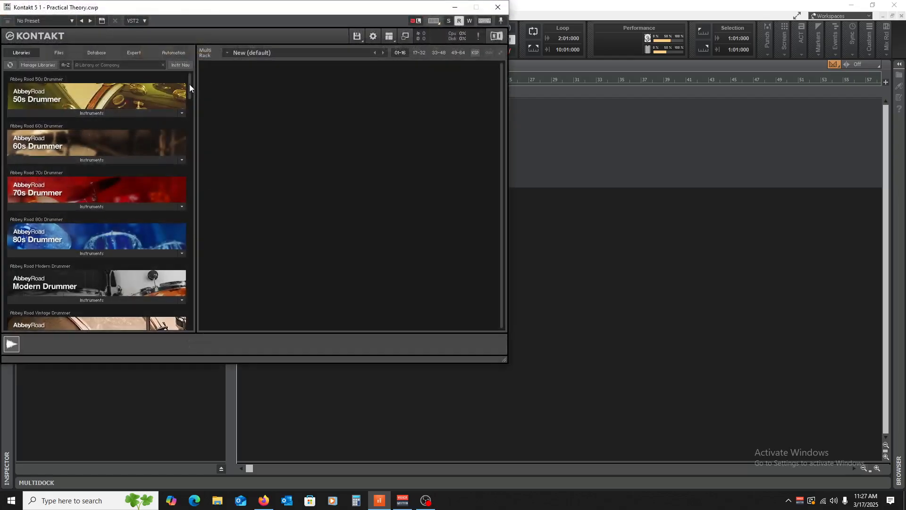
left_click_drag(189, 84, 178, 323)
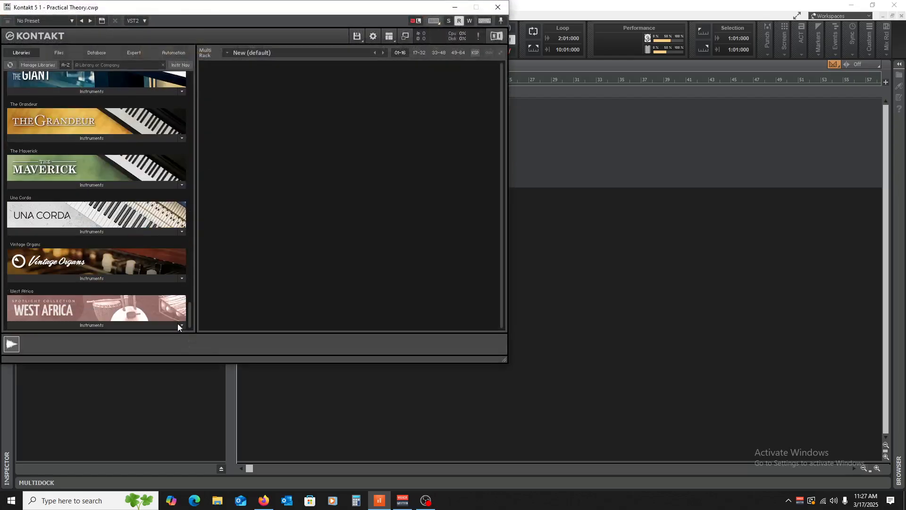
left_click(91, 138)
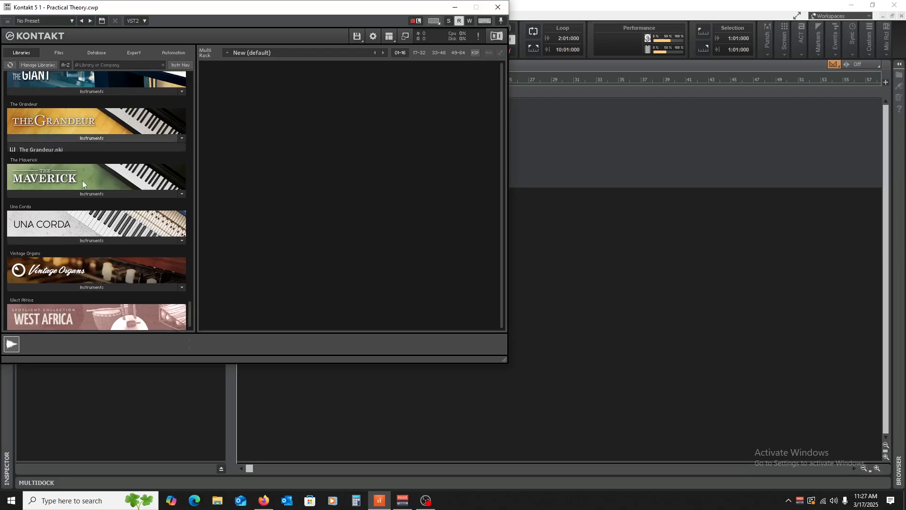
double_click(61, 151)
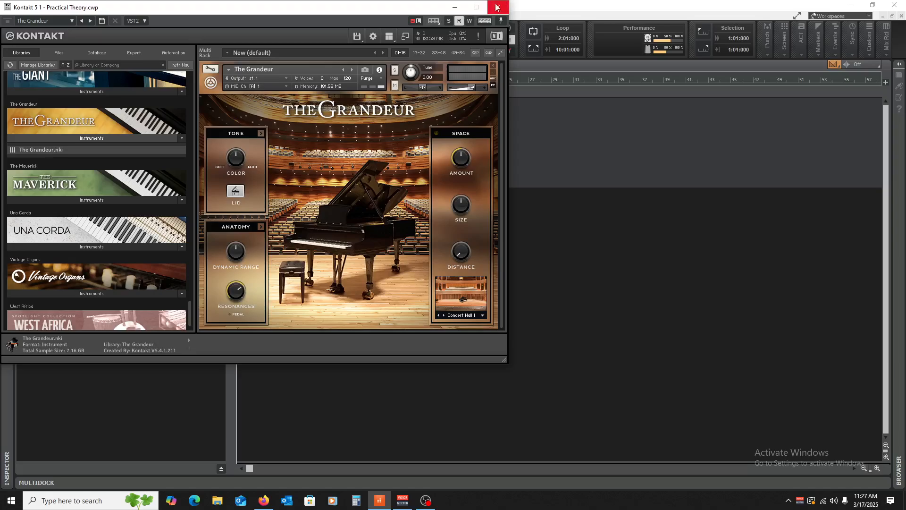
left_click(501, 8)
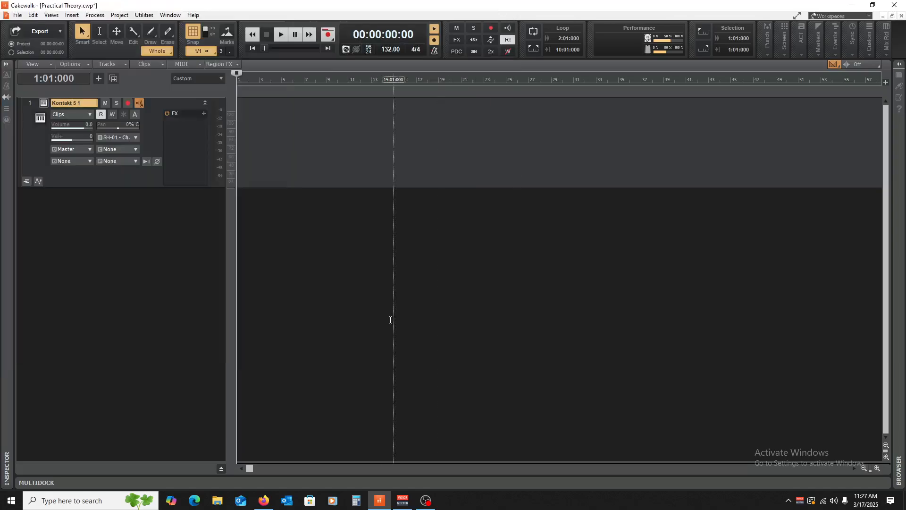
Step: Review the Chord Theory spreadsheet and the How To Write A Song outline in Firefox, and return to Cakewalk
left_click(264, 500)
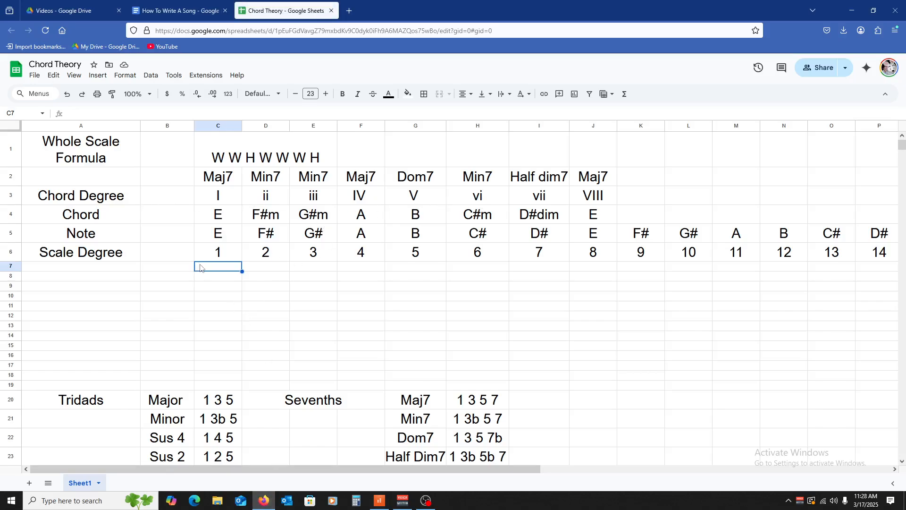
left_click(175, 11)
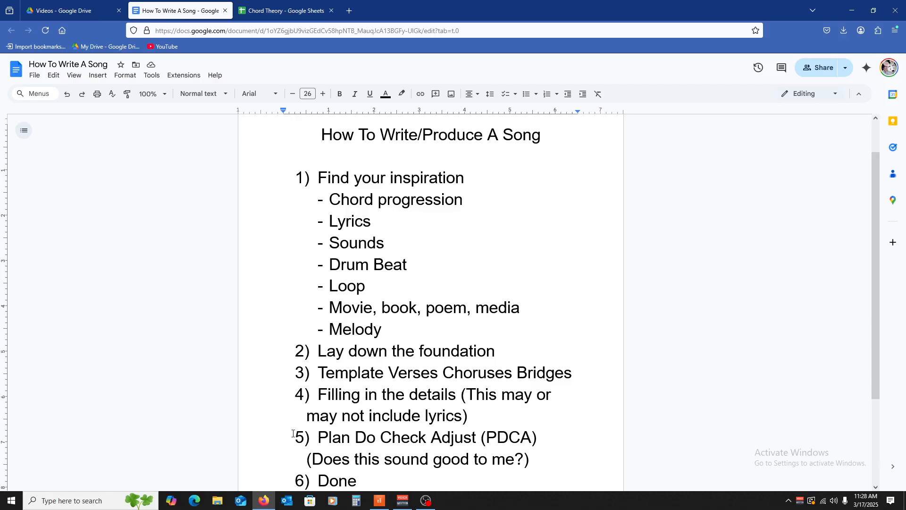
left_click(379, 500)
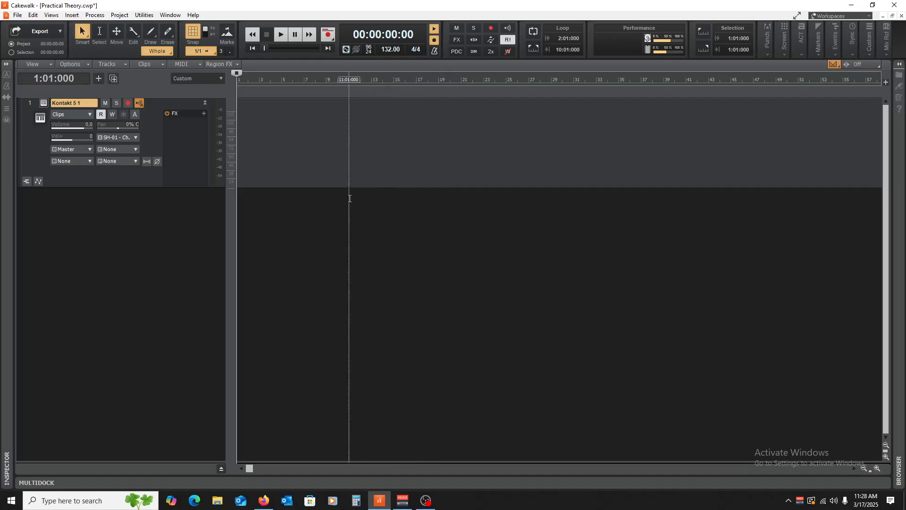
Step: Zoom the track timeline in horizontally to show about 30 bars and return the playhead to the project start
left_click(331, 195)
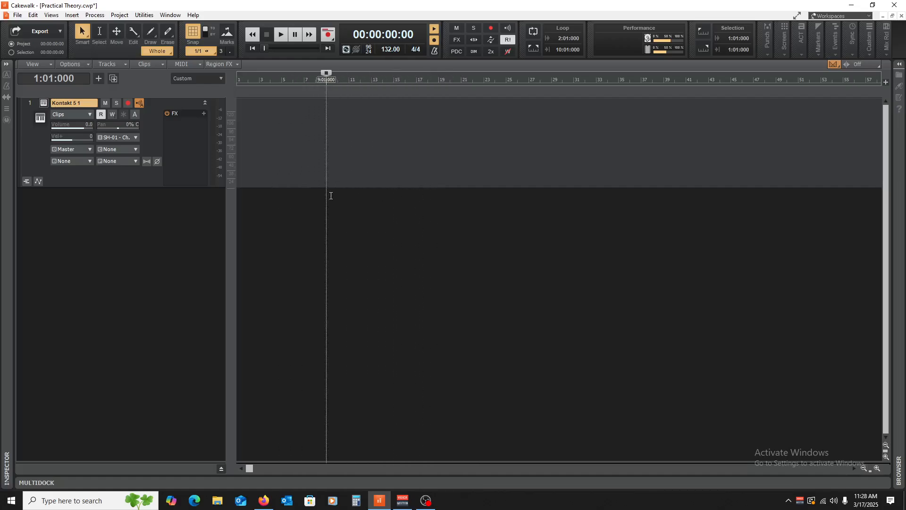
key("w")
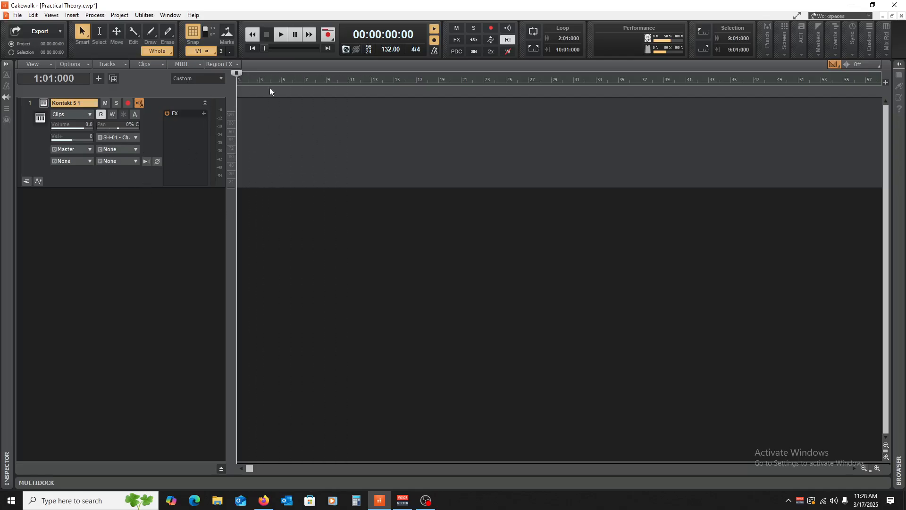
left_click(270, 182)
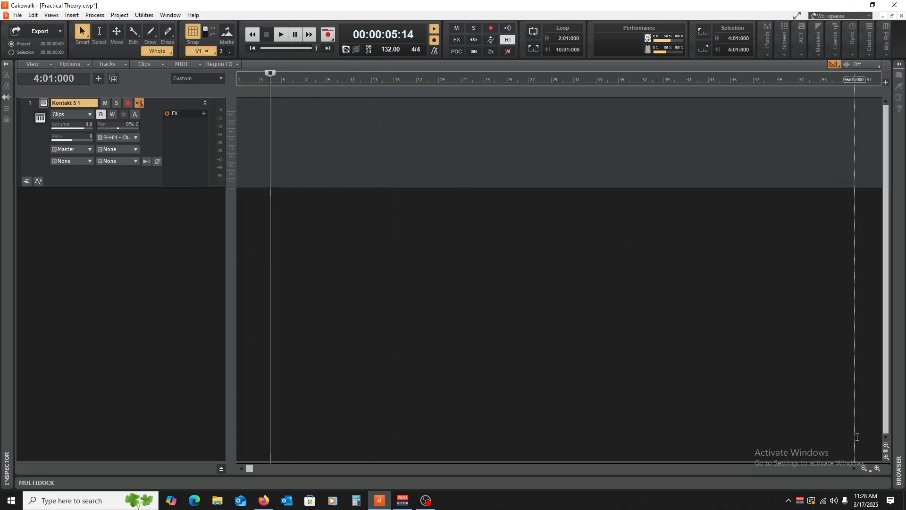
left_click(877, 468)
left_click(877, 468)
left_click(877, 468)
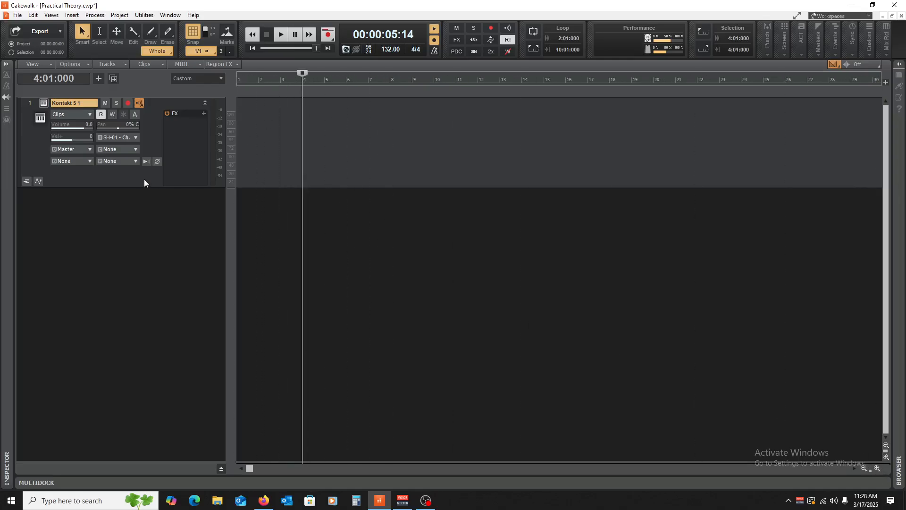
key("w")
key("w")
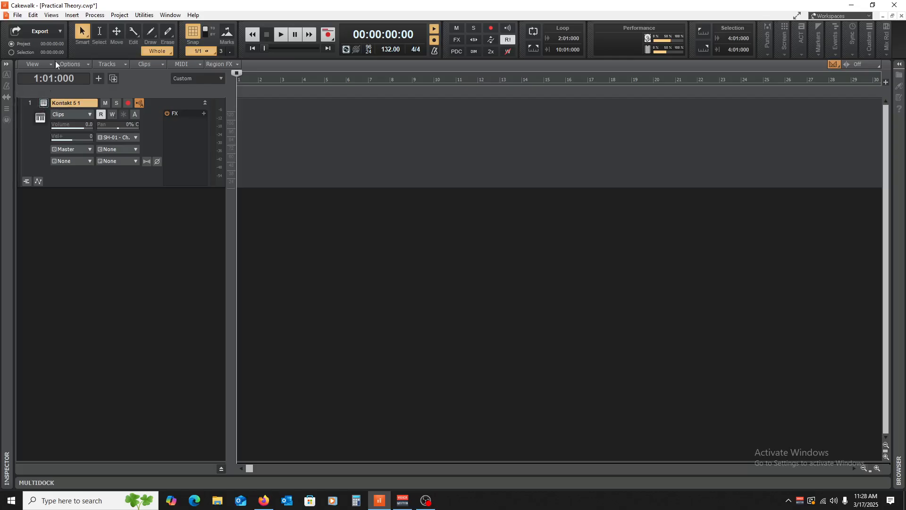
Step: Open the Piano Roll view for the Kontakt track and enlarge it to fill most of the workspace height
left_click(64, 15)
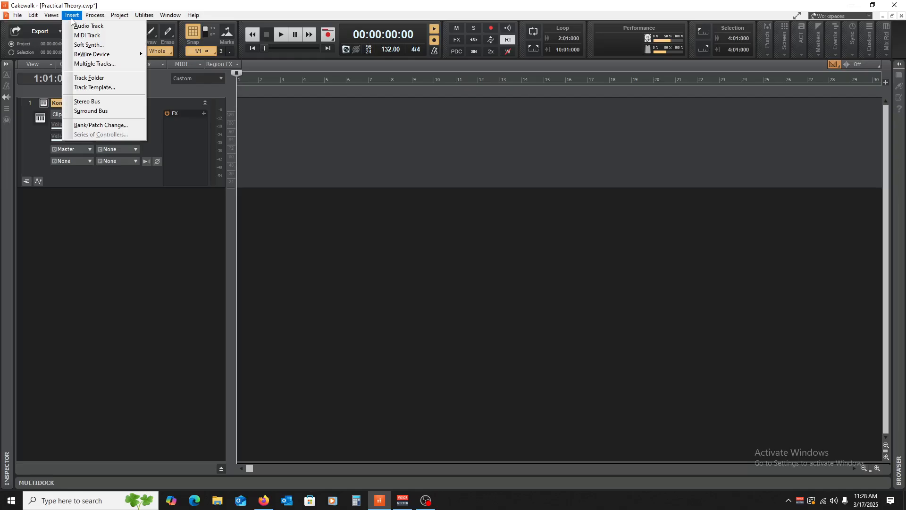
mouse_move(52, 15)
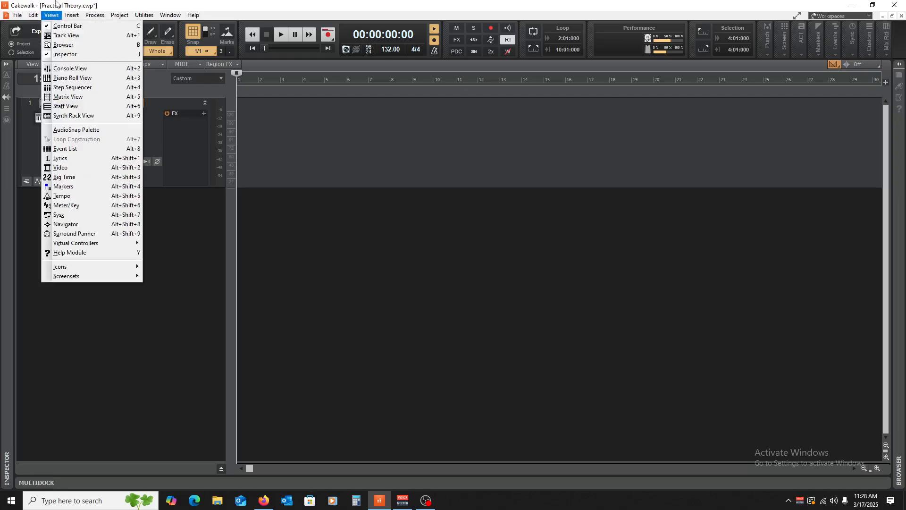
left_click(64, 79)
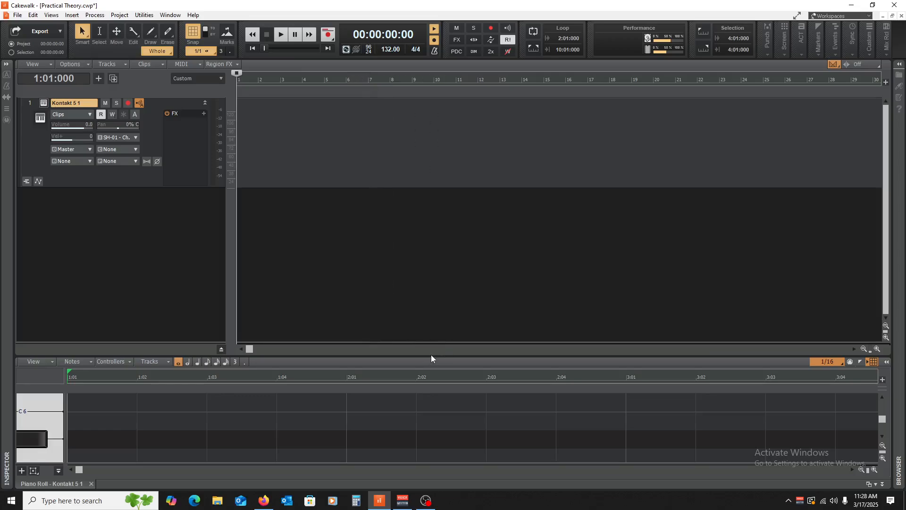
left_click_drag(431, 356, 445, 193)
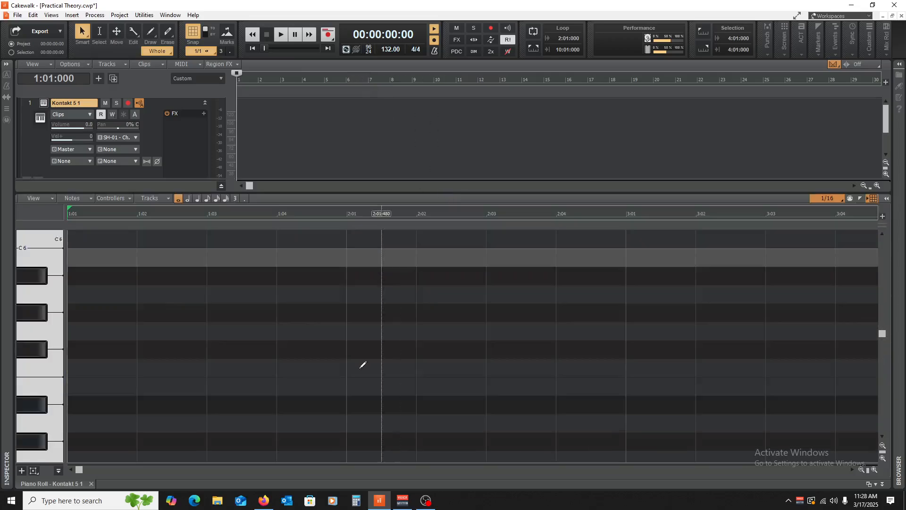
Step: Switch to Firefox to review the song-writing outline and the Chord Theory spreadsheet, and return to the Cakewalk piano roll
left_click(263, 500)
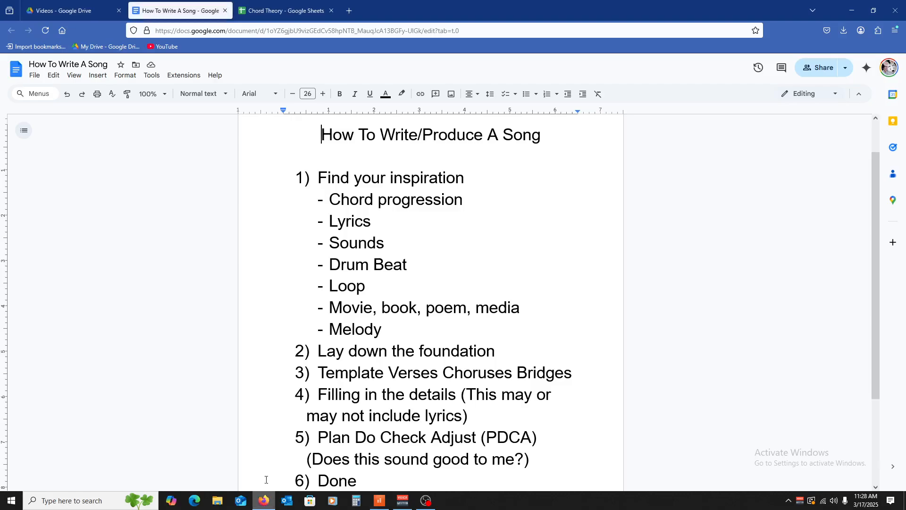
left_click(282, 11)
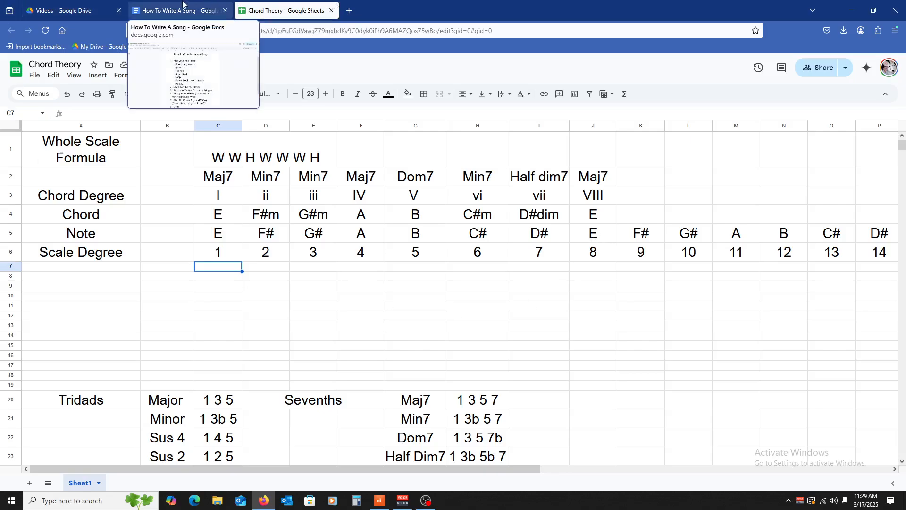
left_click(380, 500)
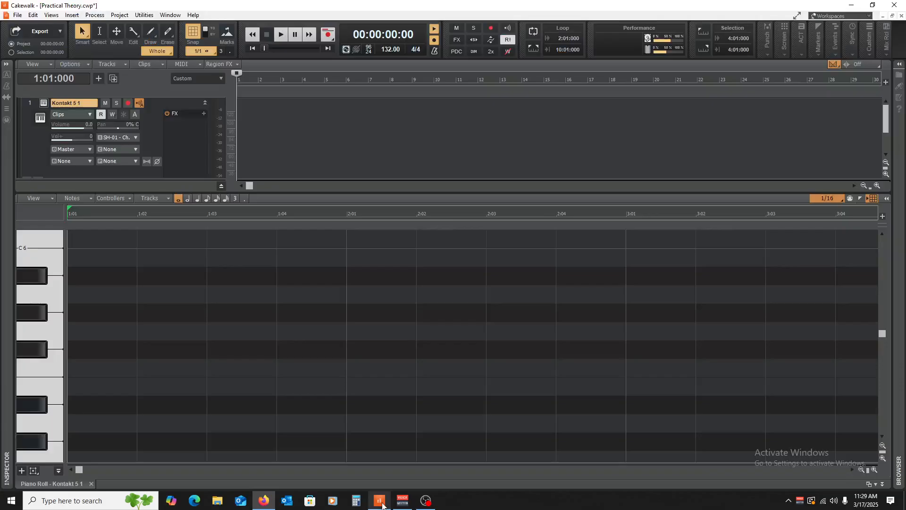
Step: Audition the notes of the E major scale from E5 up to E6 on the piano roll's keyboard
scroll(213, 398, "down", 1)
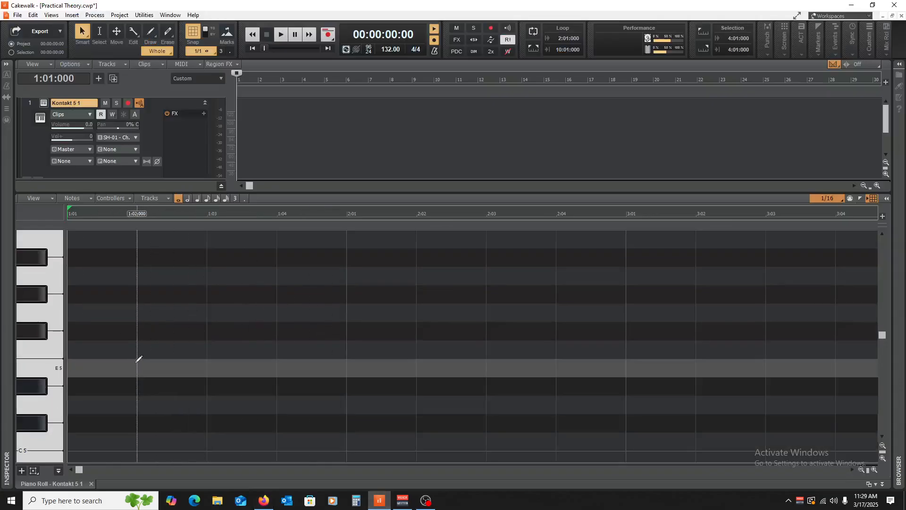
left_click(38, 371)
left_click(30, 327)
left_click(28, 299)
left_click(39, 279)
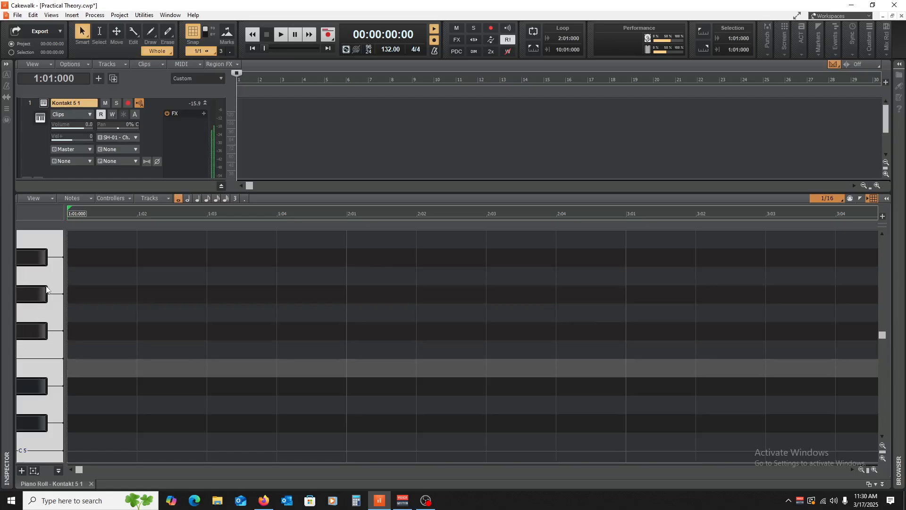
scroll(44, 293, "up", 3)
left_click(40, 299)
left_click(43, 259)
scroll(45, 265, "up", 1)
scroll(45, 265, "up", 2)
left_click(32, 265)
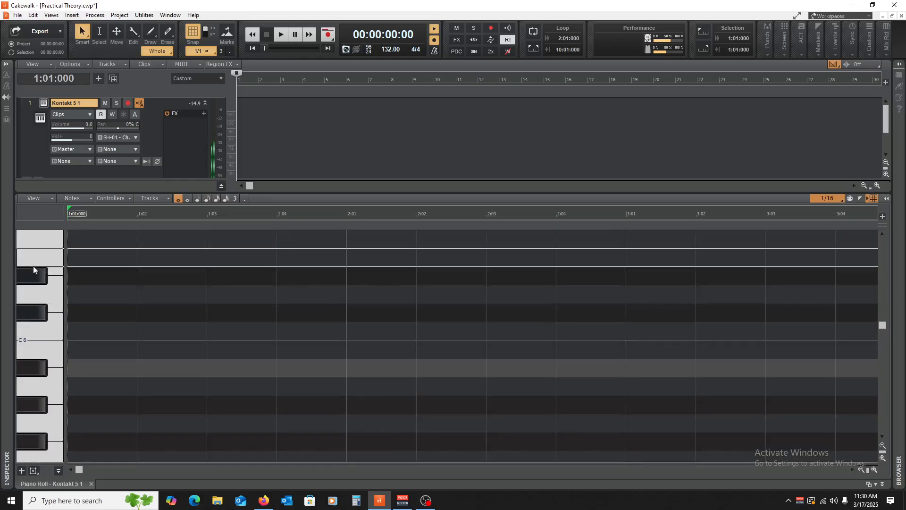
left_click(34, 263)
scroll(27, 288, "down", 8)
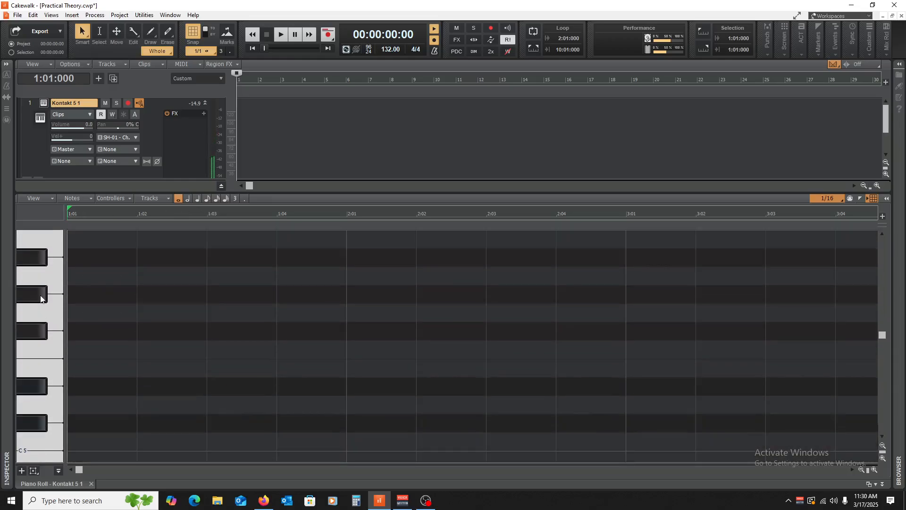
left_click(41, 309)
scroll(30, 358, "up", 2)
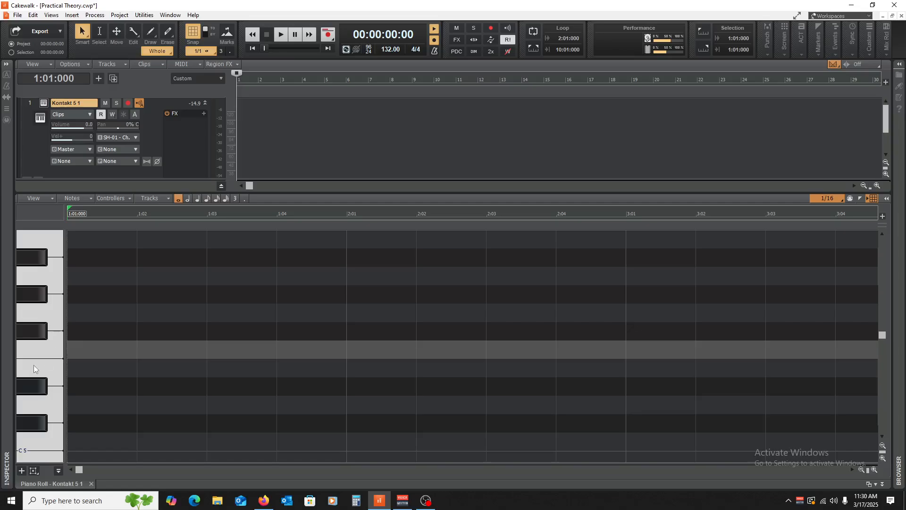
Step: Audition the E5, G5 and G#5 keys on the piano roll's keyboard
scroll(36, 370, "up", 2)
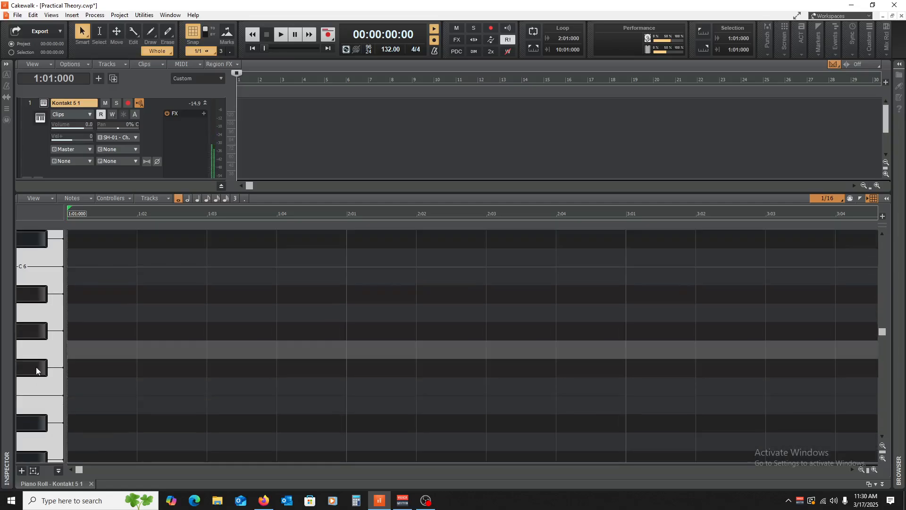
left_click(34, 409)
left_click(34, 410)
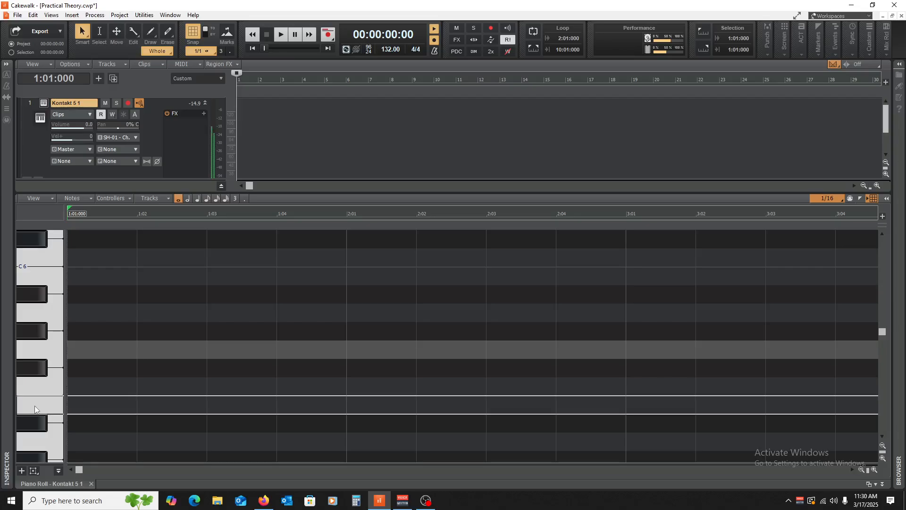
left_click(40, 350)
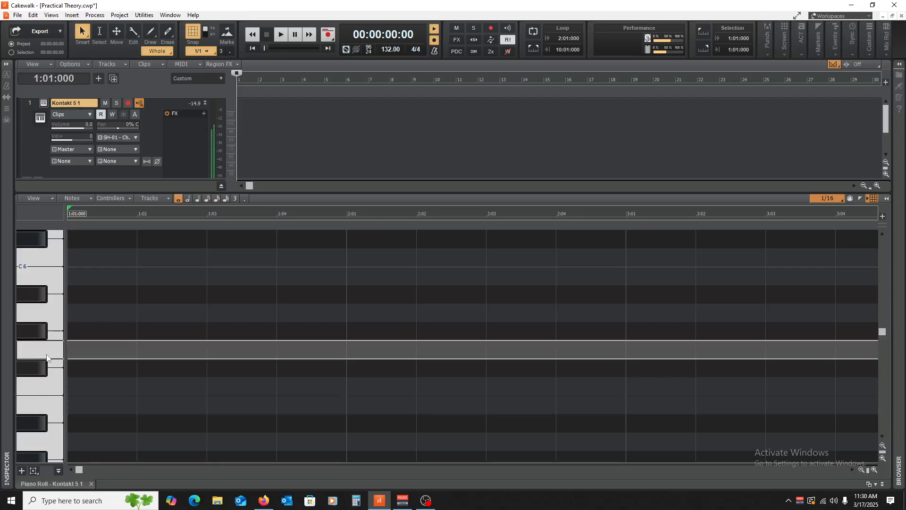
left_click(38, 330)
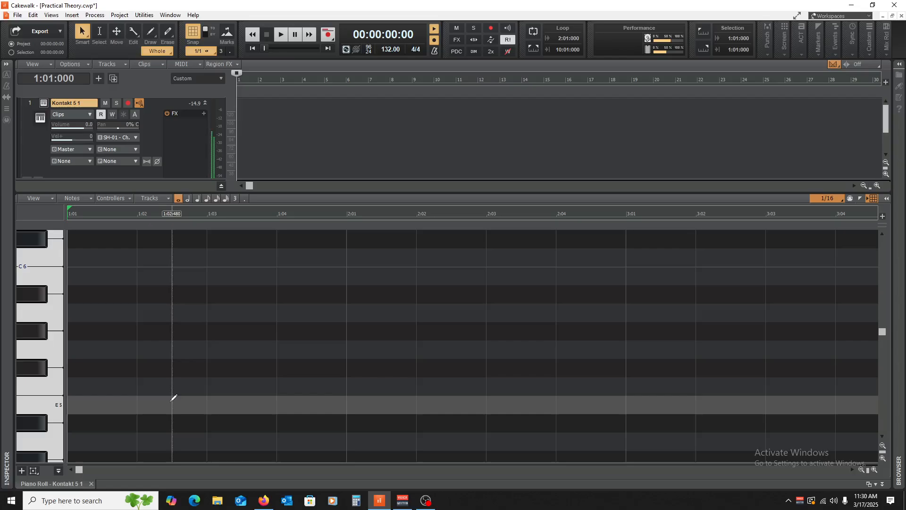
Step: Draw an E5 note at 1:01:480, shorten it to an eighth note, and play it back from the project start
left_click(102, 401)
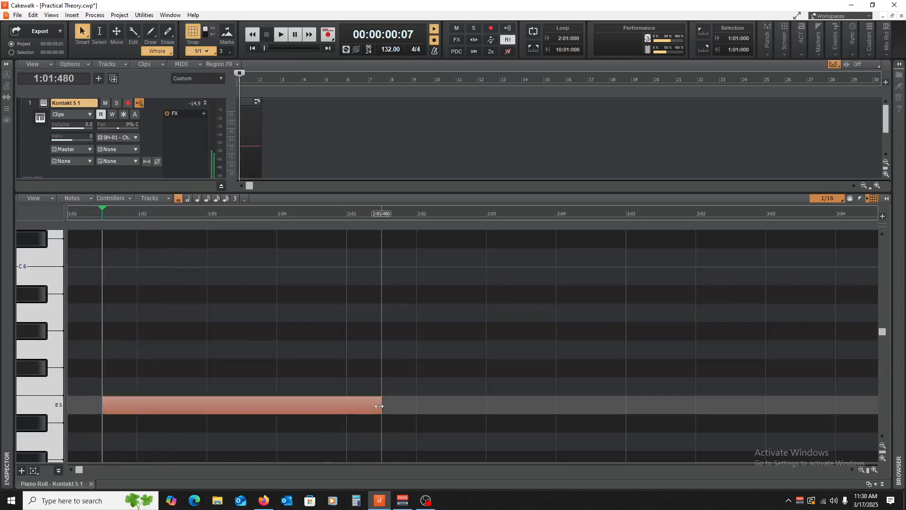
left_click_drag(380, 404, 137, 402)
key("w")
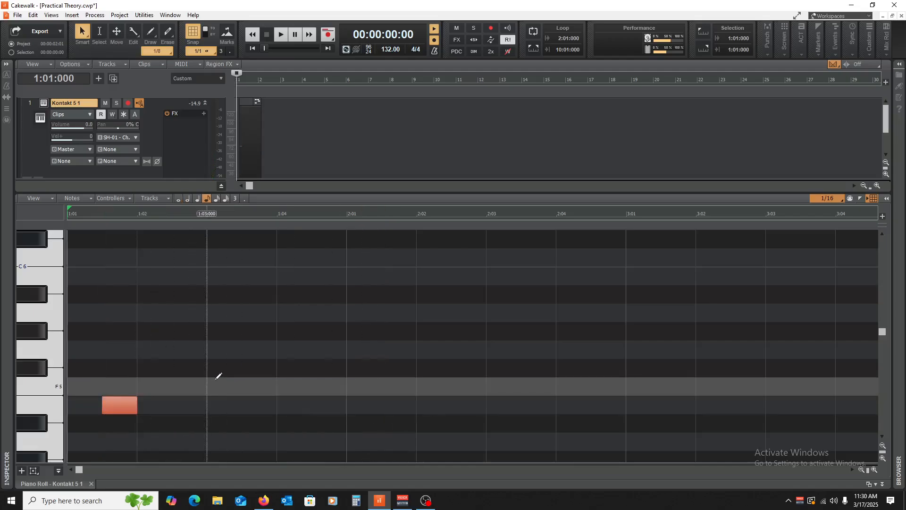
key("space")
key("space")
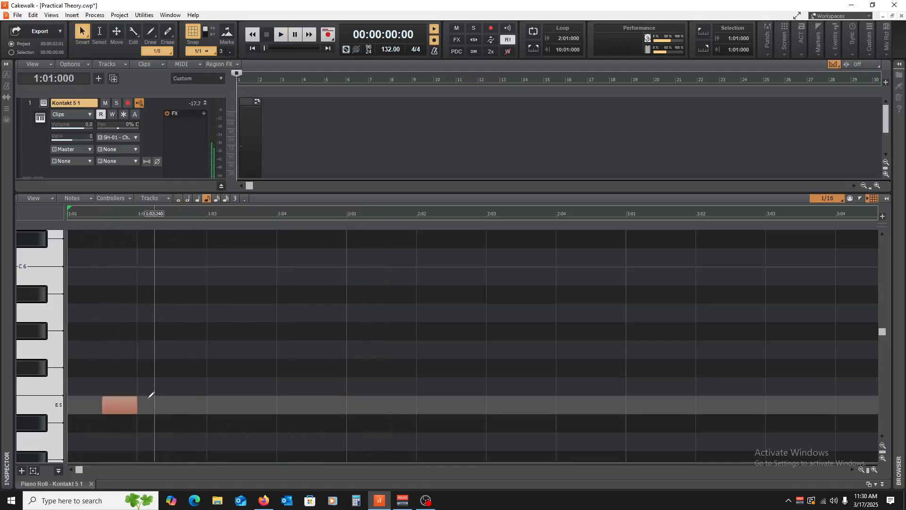
Step: Extend the E5 part to end at 1:02:480 and play it back
left_click(122, 406)
left_click_drag(122, 405, 172, 406)
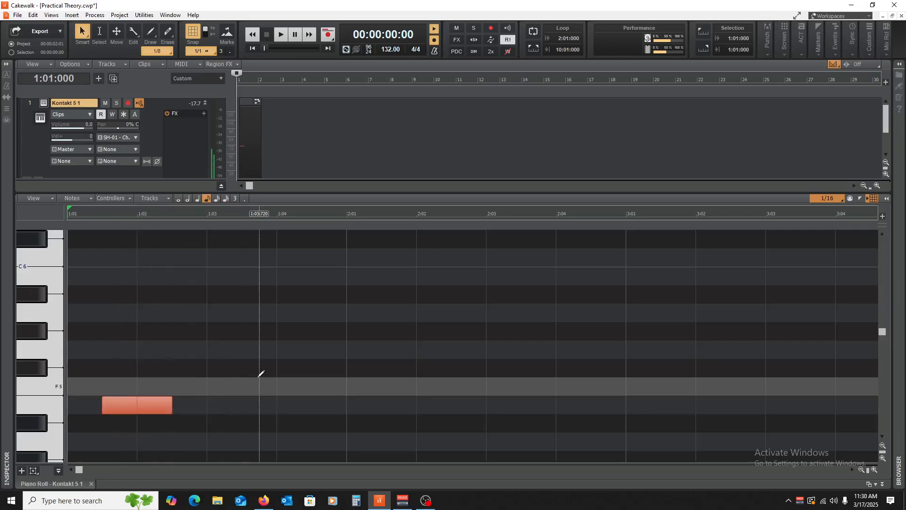
key("space")
key("space")
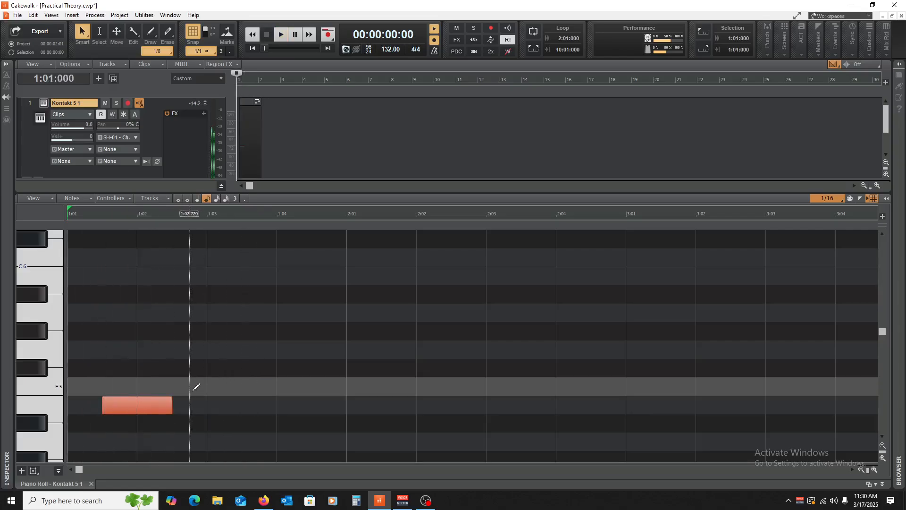
Step: Place a second E5 quarter note directly after the first, from 1:02:480 to 1:03:480, and play the pair back several times
left_click_drag(157, 407, 239, 409)
key("space")
key("space")
key("space")
key("space")
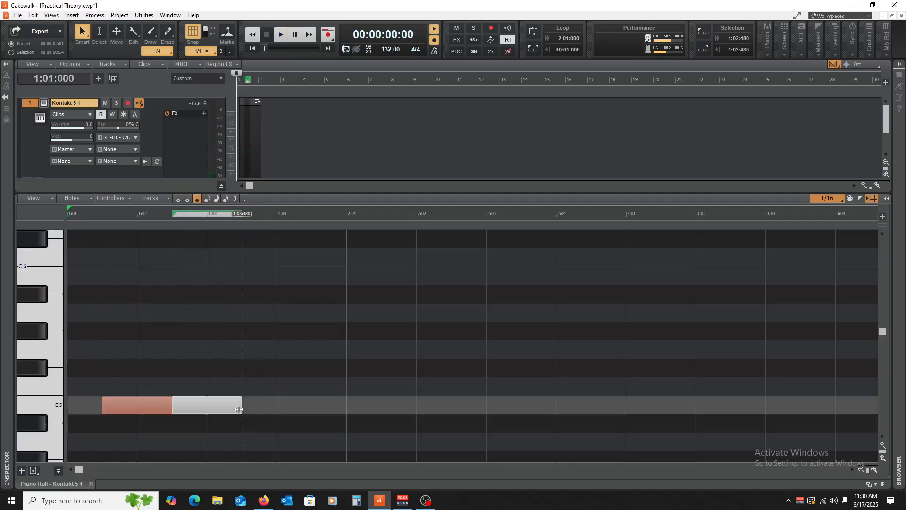
key("space")
key("space")
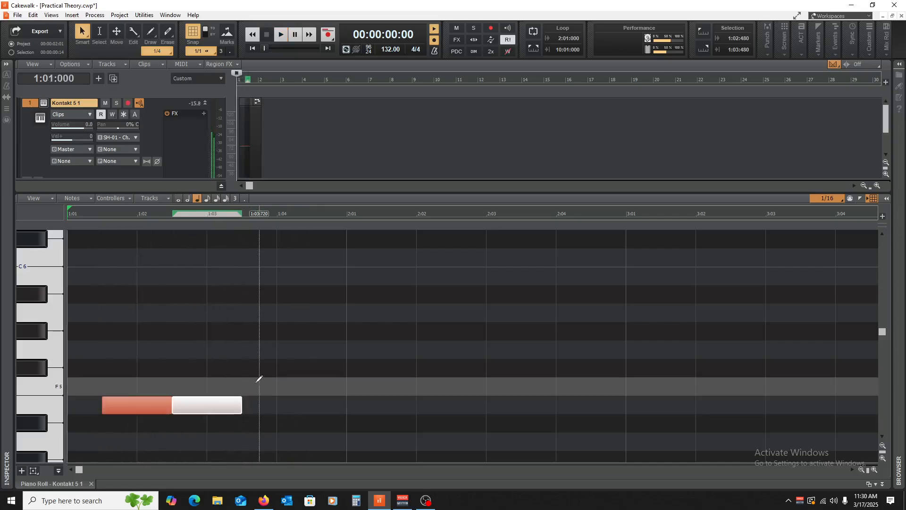
Step: Add two consecutive F#5 quarter notes starting at 1:03:480, playing the melody from the project start after each one
left_click(244, 368)
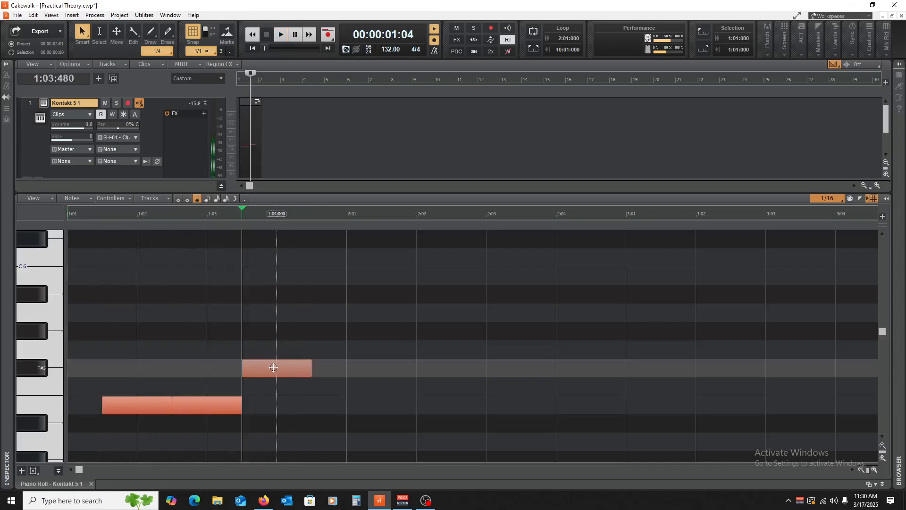
key("w")
key("space")
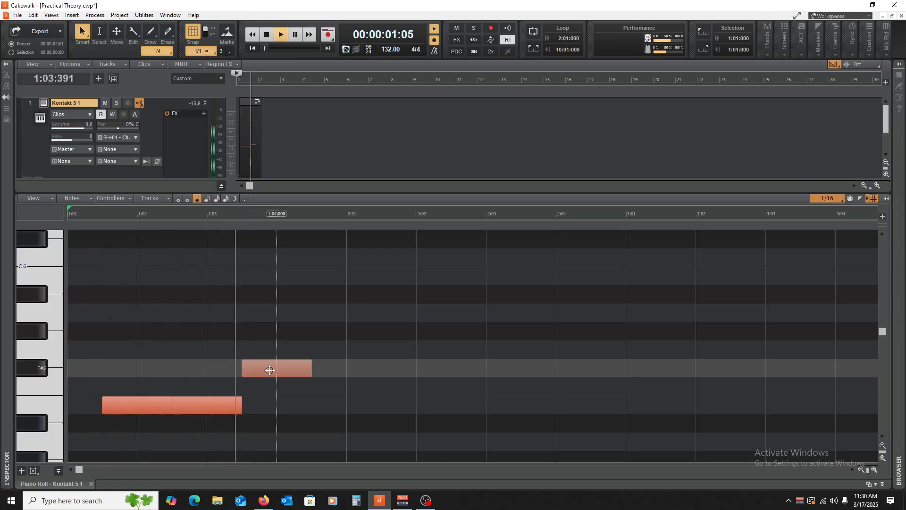
key("space")
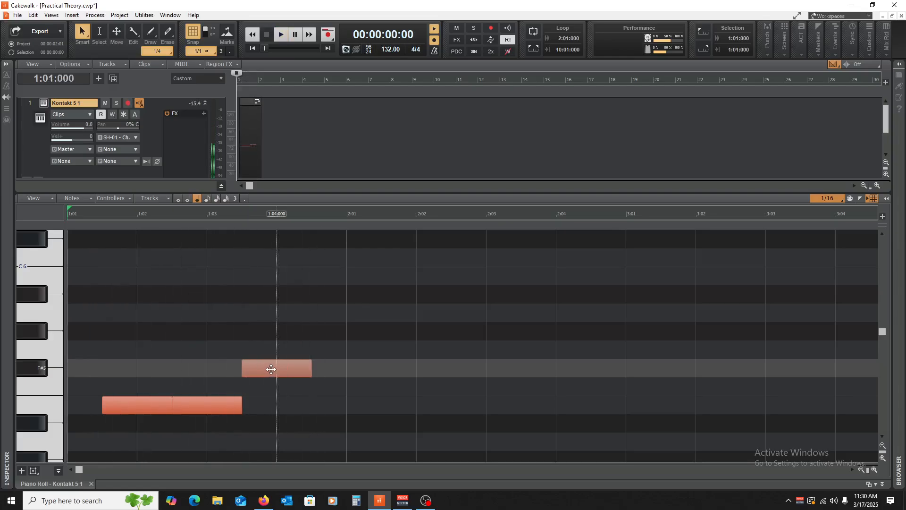
left_click(343, 371)
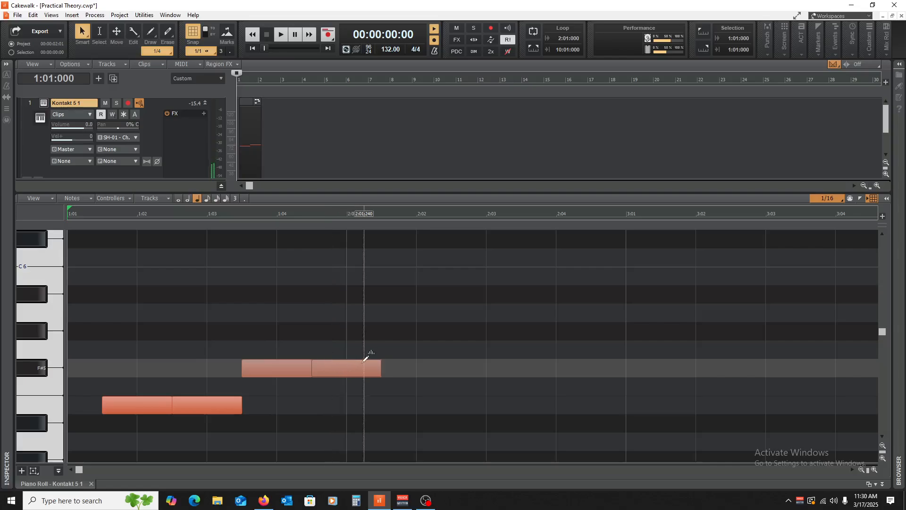
key("space")
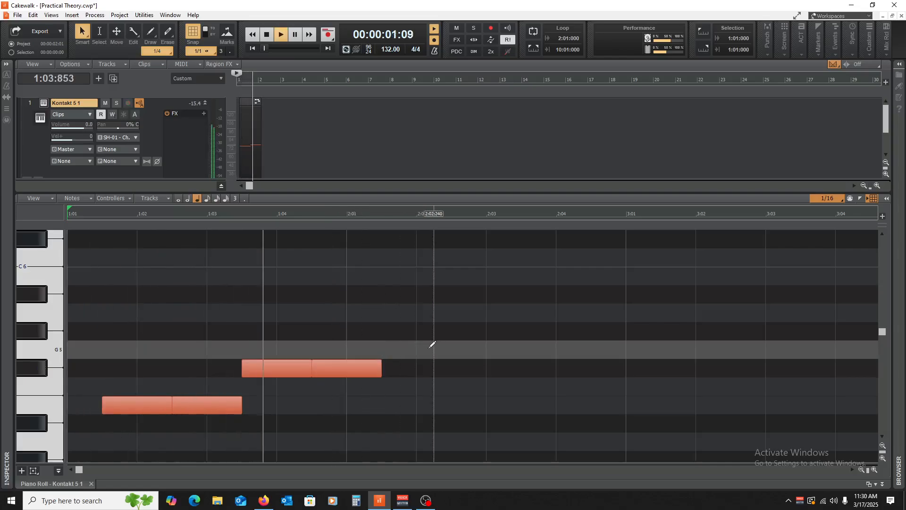
key("space")
Step: Add two G#5 quarter notes from 2:01:480 and a closing E5 quarter note at 2:03:480, and play the phrase back
left_click(408, 331)
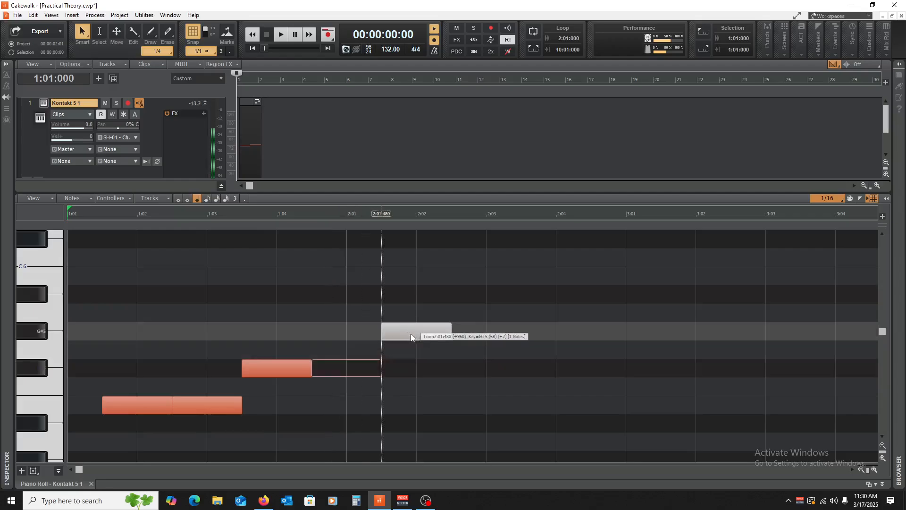
left_click_drag(410, 336, 551, 394)
key("space")
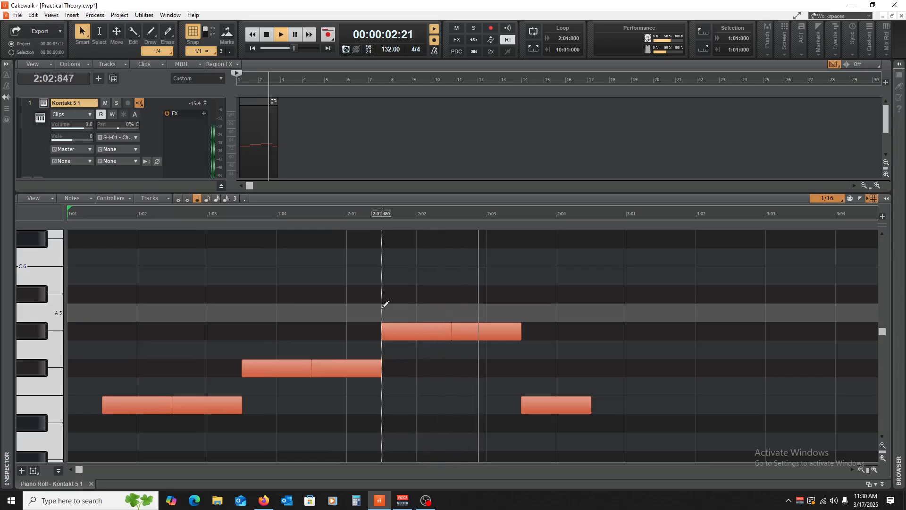
key("space")
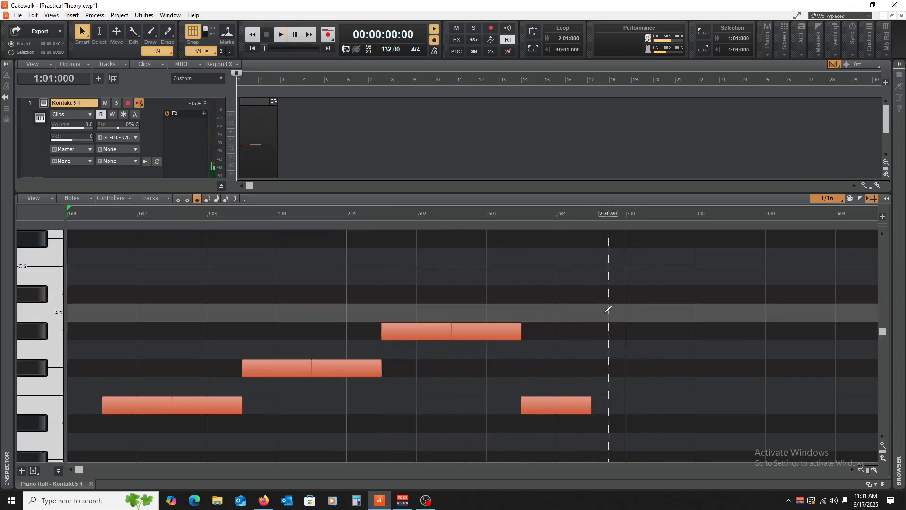
Step: Copy the whole seven-note phrase so the copy starts at 3:01:480, and clear the selection
left_click_drag(667, 262, 676, 406)
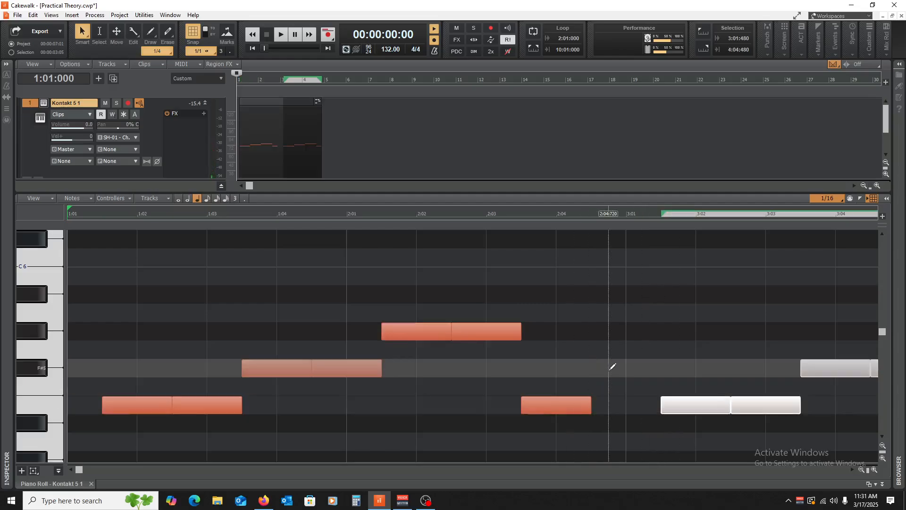
left_click(605, 365)
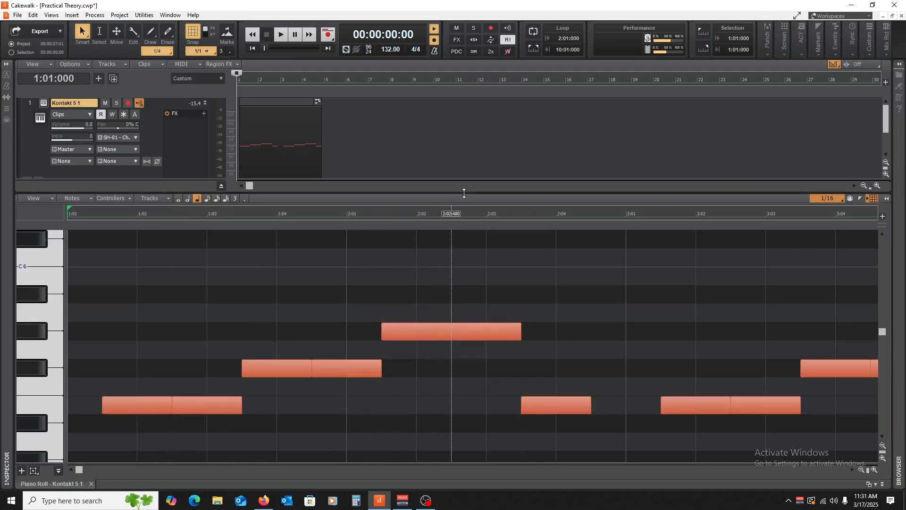
Step: Enlarge the piano roll and zoom it out horizontally to about seven bars, and play both phrases from the start
left_click_drag(464, 193, 457, 154)
scroll(299, 385, "down", 3)
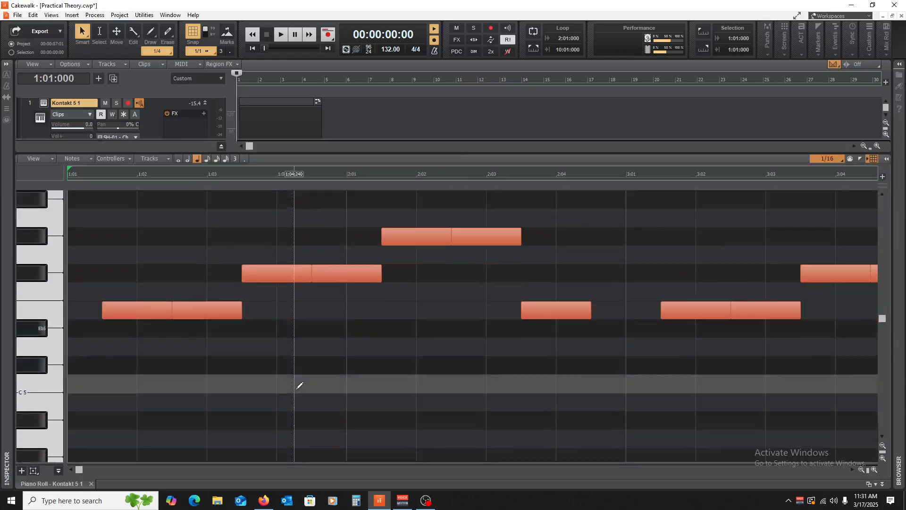
scroll(299, 385, "up", 6)
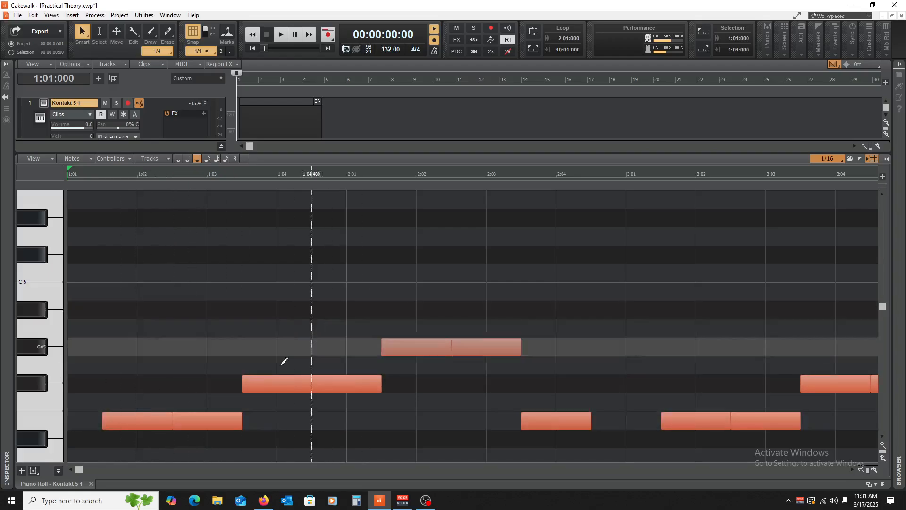
scroll(221, 340, "down", 3)
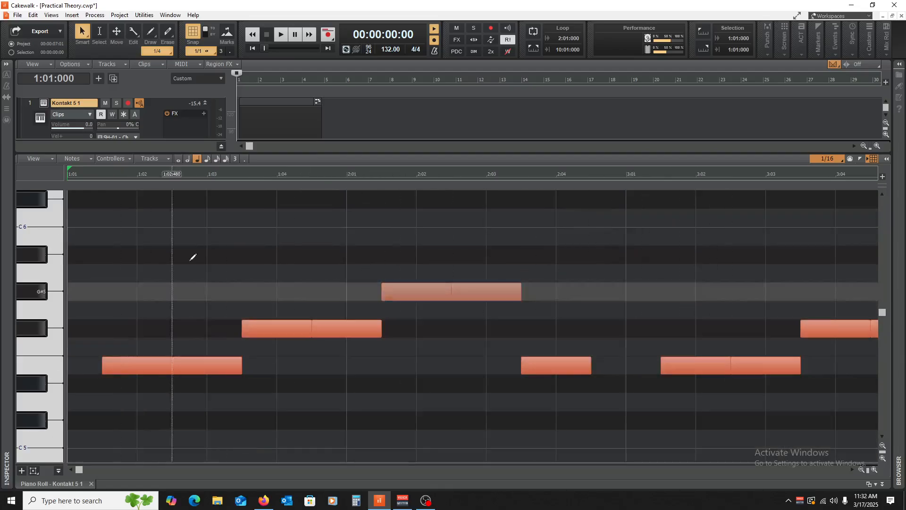
left_click(861, 470)
left_click(861, 470)
left_click(860, 470)
left_click(861, 470)
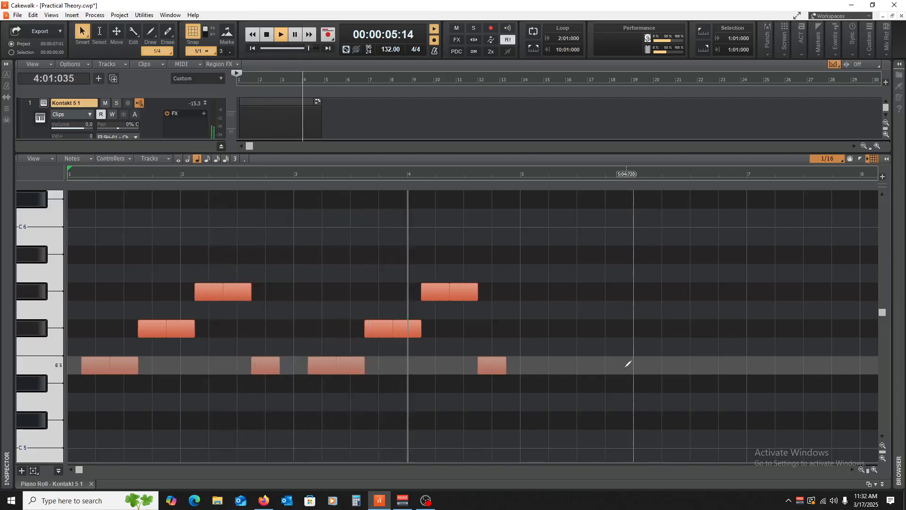
key("space")
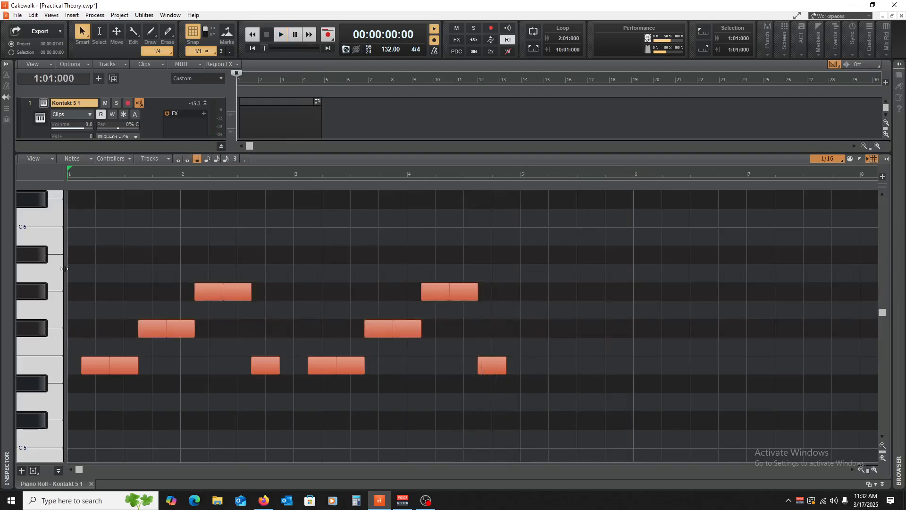
Step: Add a B5 quarter note at 5:01:000, play the melody back, and duplicate the note directly after it
left_click(527, 231)
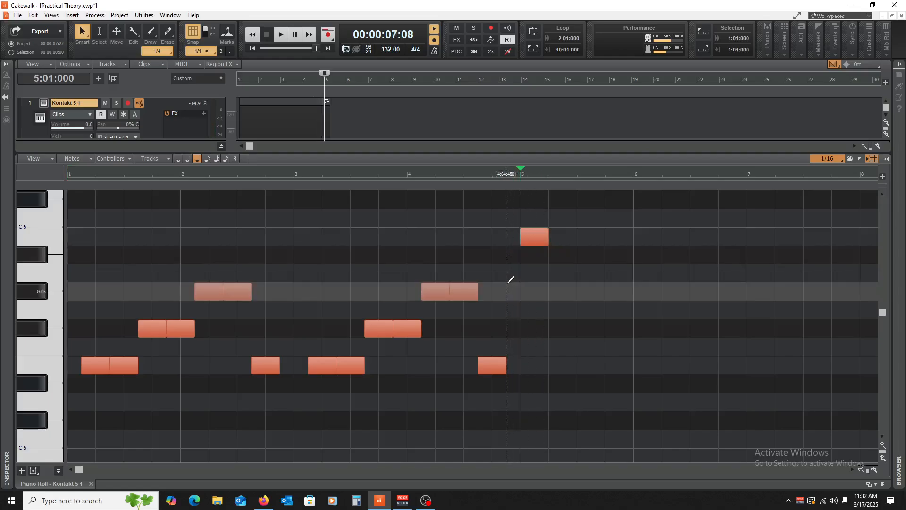
key("space")
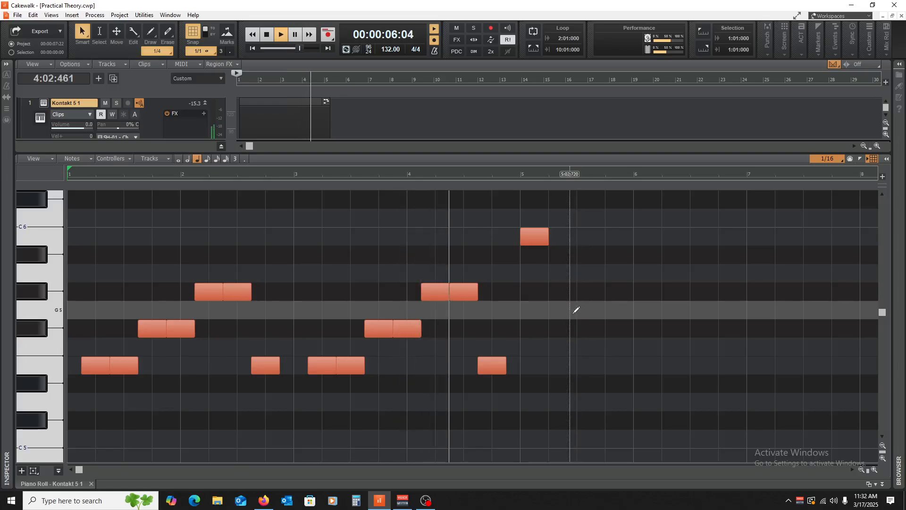
key("space")
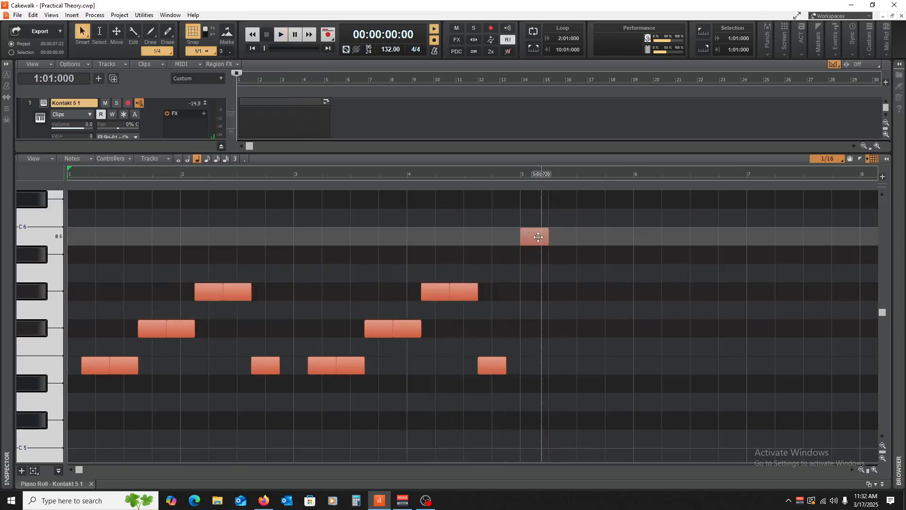
left_click_drag(534, 237, 563, 236)
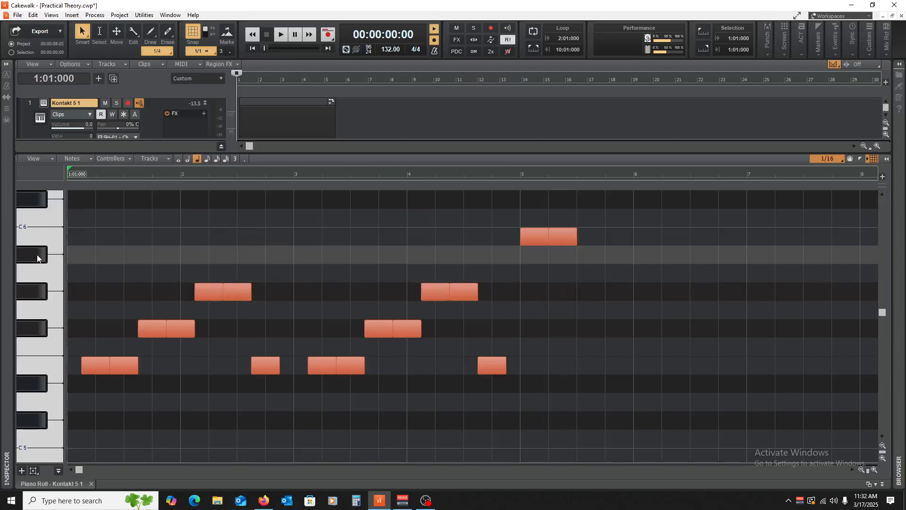
Step: Audition B5, A5, G#5 and E5 on the piano roll's keyboard to compare pitches for the next notes
left_click(45, 236)
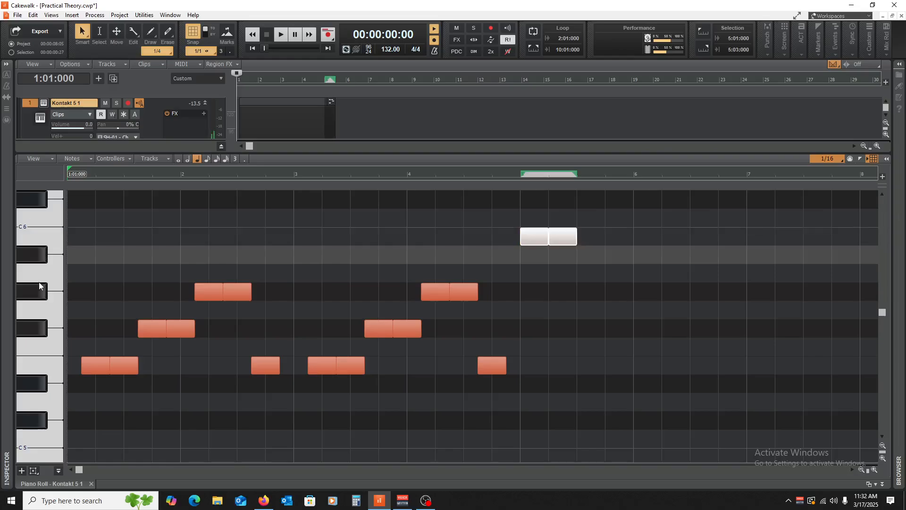
left_click(31, 298)
left_click(43, 238)
left_click(41, 274)
left_click(39, 291)
left_click(39, 365)
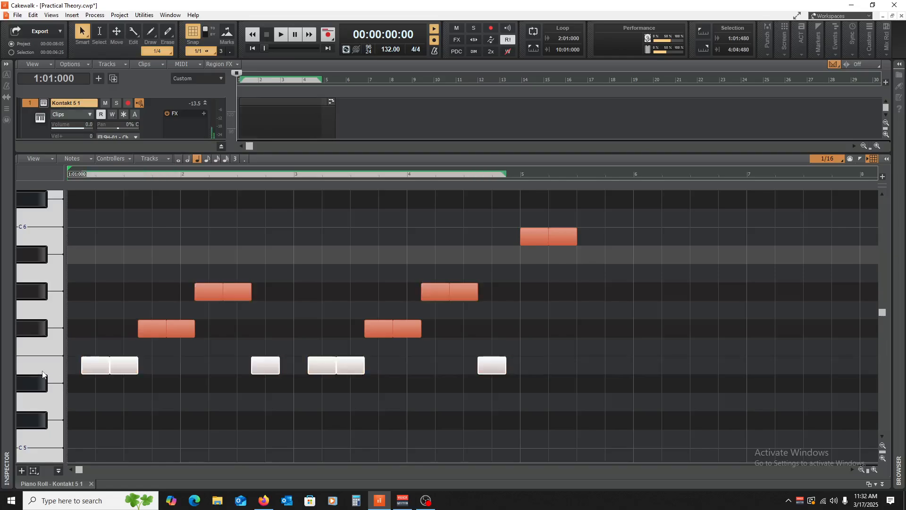
Step: Rework bar 5 into a B5 half note at 5:01:000 followed by an A5 half note at 5:03:000, and play it from bar 5
left_click_drag(561, 239, 586, 237)
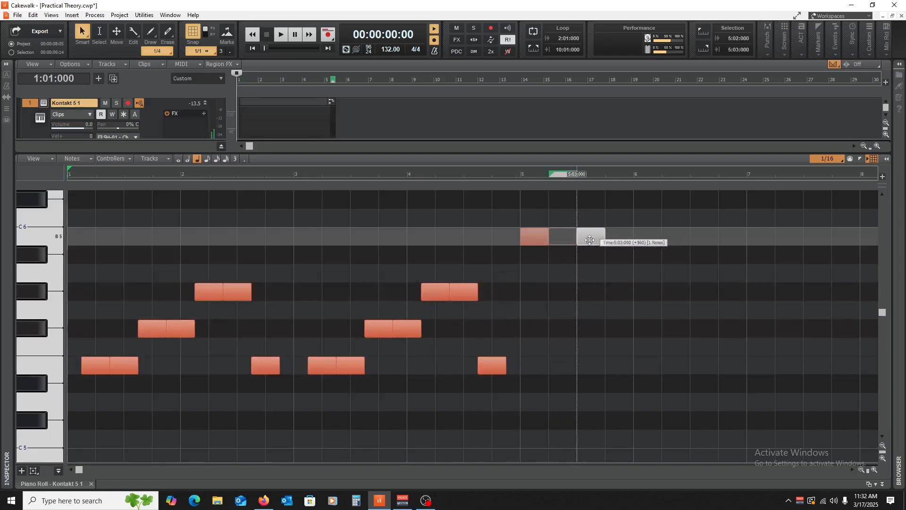
left_click(522, 291)
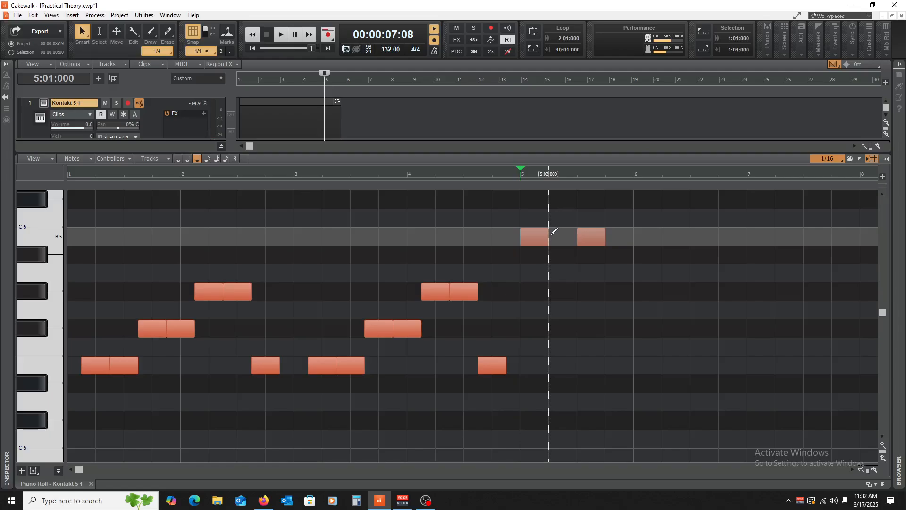
left_click_drag(546, 237, 661, 292)
key("space")
key("space")
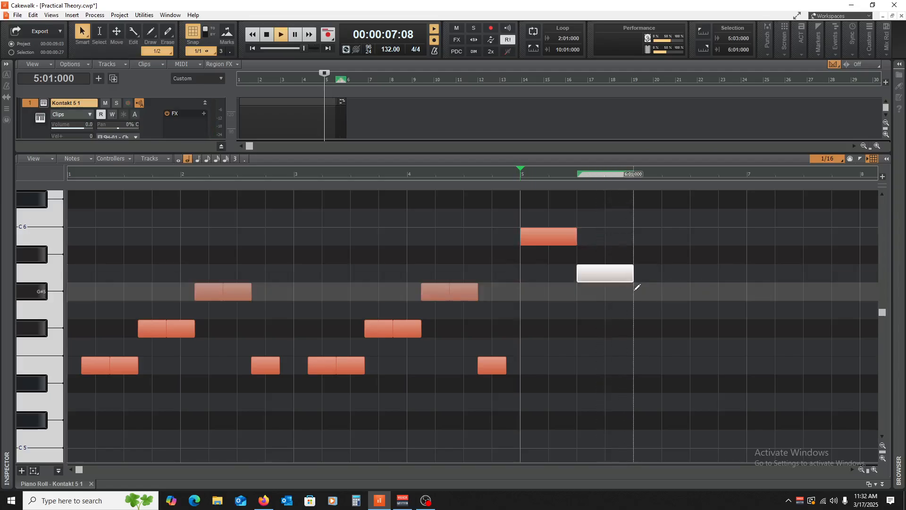
Step: Add a G#5 half note at 6:01:000 after the A5 note and play the phrase from bar 5
key("space")
key("space")
key("space")
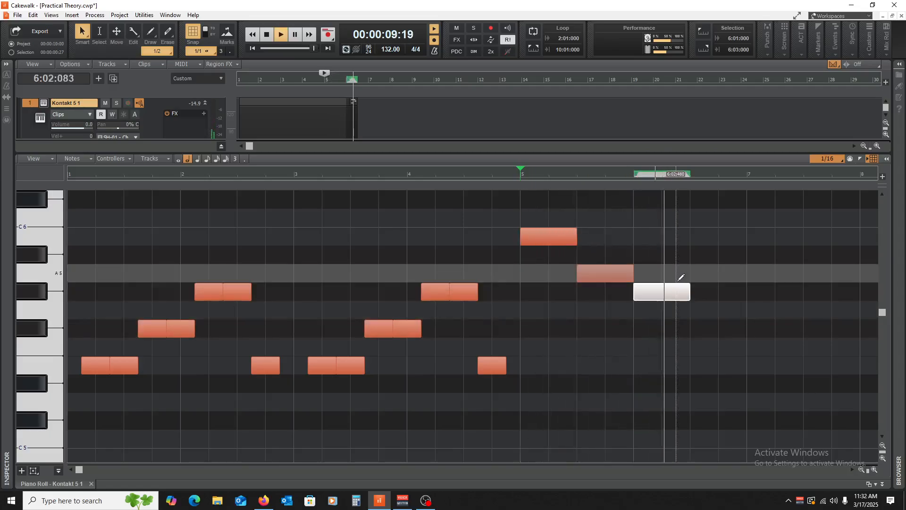
key("space")
Step: Add an E5 half note at 6:03:000 after the G#5 note and play the phrase from bar 5
left_click_drag(663, 295, 717, 365)
key("space")
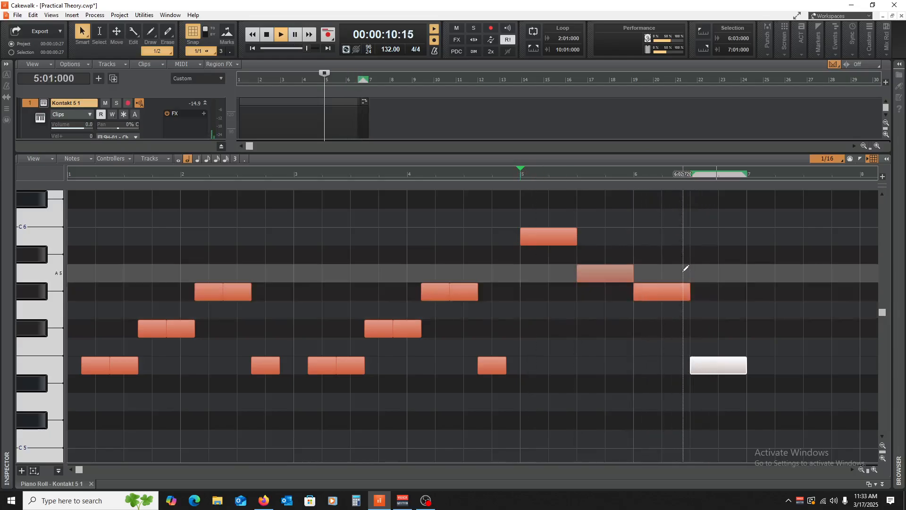
key("space")
key("space")
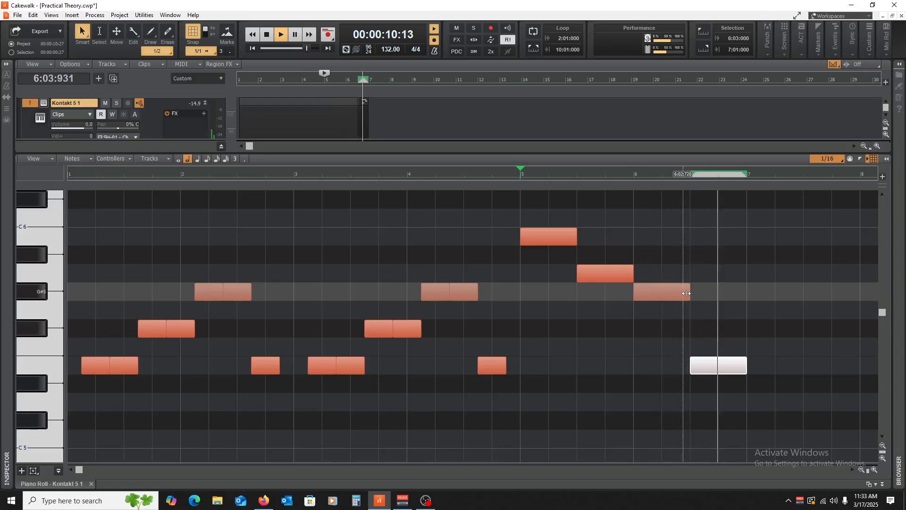
key("space")
Step: Shorten the bar 6 G#5 to a dotted quarter, extend the following E5's start back to meet it at 2400 ticks, and play from 5:01:000
left_click_drag(686, 293, 676, 298)
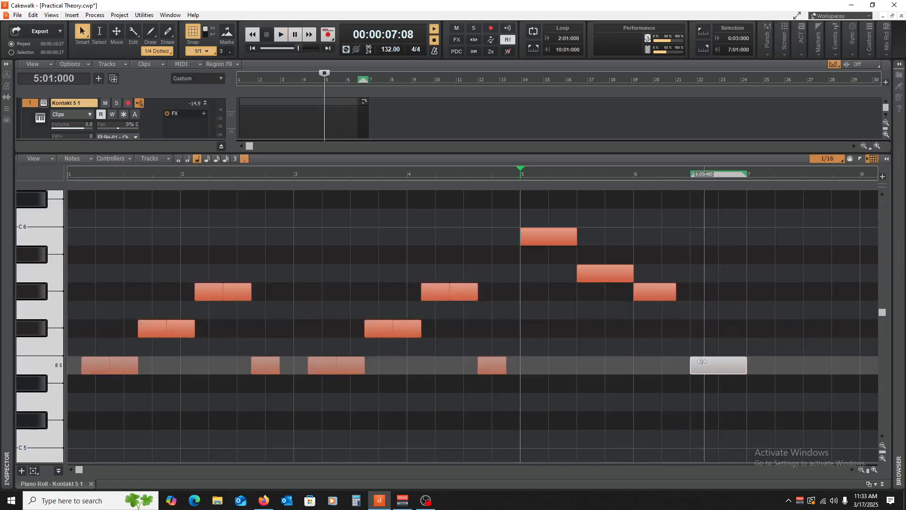
left_click_drag(691, 366, 676, 366)
left_click(521, 320)
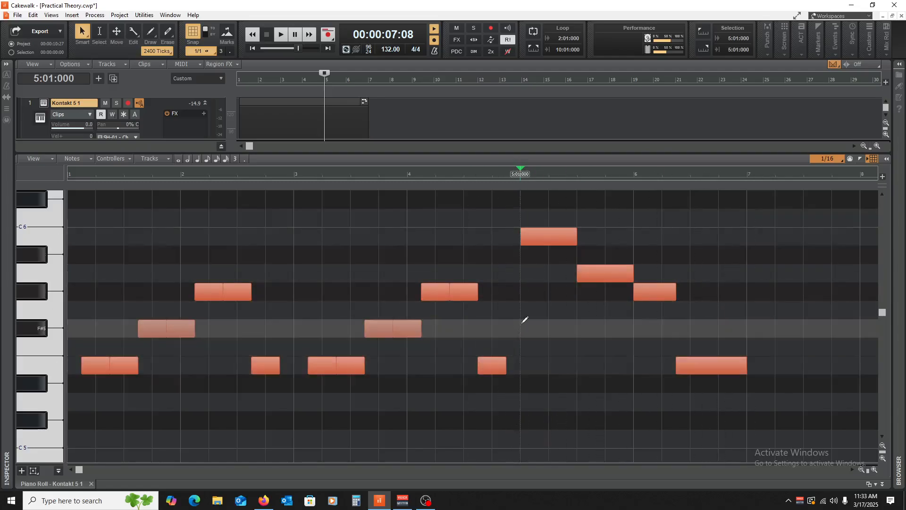
key("space")
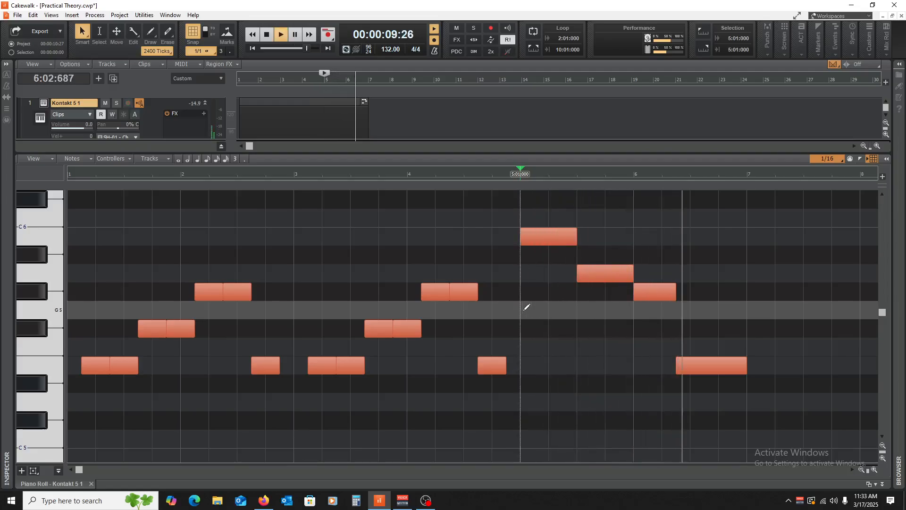
key("space")
Step: Copy the four-note phrase from bars 5 and 6 to 7:01:000 and close the piano roll
left_click_drag(524, 206, 744, 406)
left_click_drag(536, 237, 768, 235)
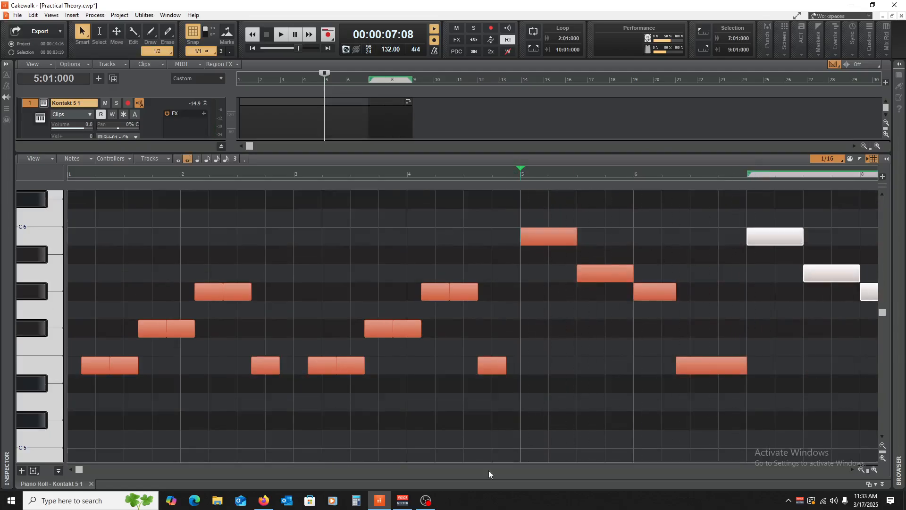
left_click(91, 483)
Step: Return to the project start and rename the Kontakt 5 1 track to Piano
left_click(356, 230)
left_click(413, 257)
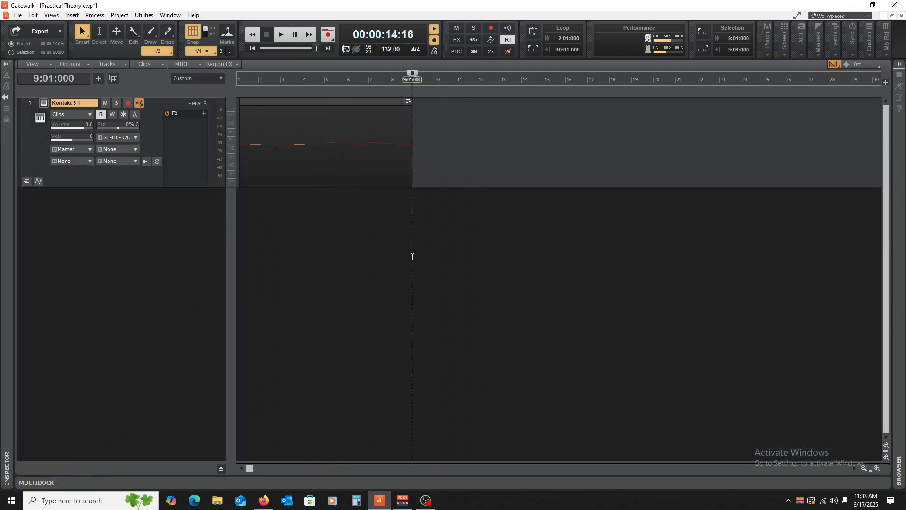
key("w")
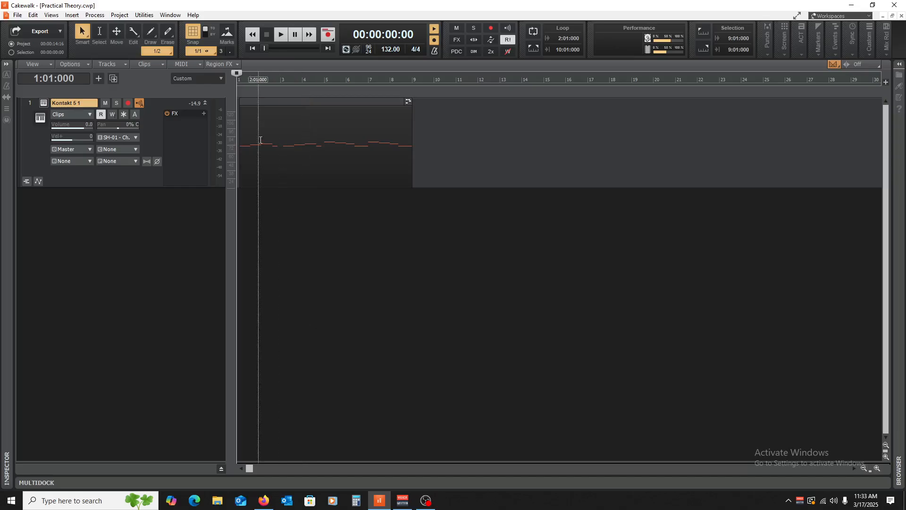
double_click(87, 100)
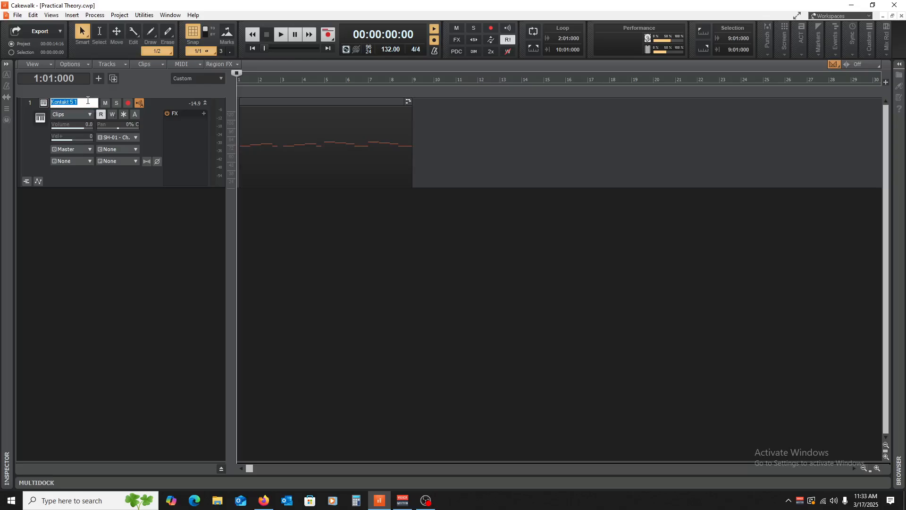
type("Piano")
key("Return")
Step: Collapse the Piano track and resize it to a taller height showing its full controls
double_click(210, 104)
left_click(295, 177)
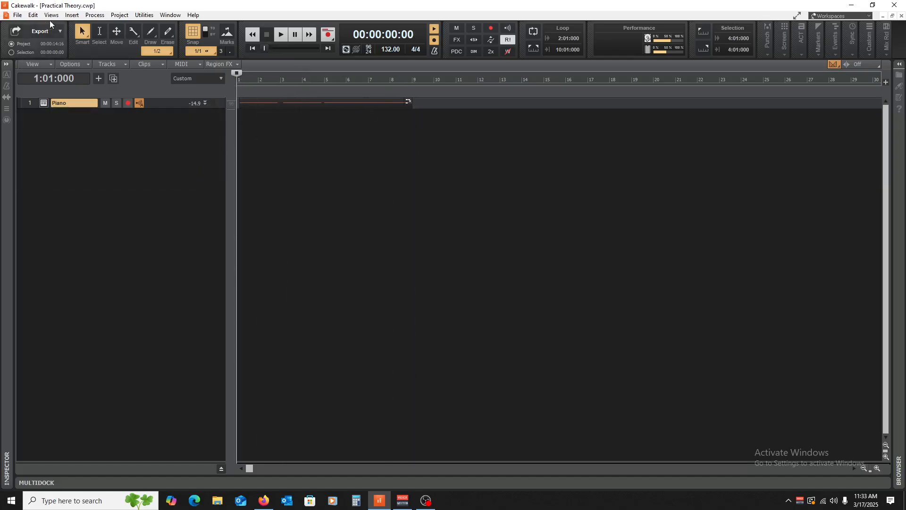
left_click_drag(166, 109, 167, 206)
Step: Review the melody in the piano roll against the E major notes in the Chord Theory sheet in Firefox, then return to Cakewalk's track view
double_click(280, 105)
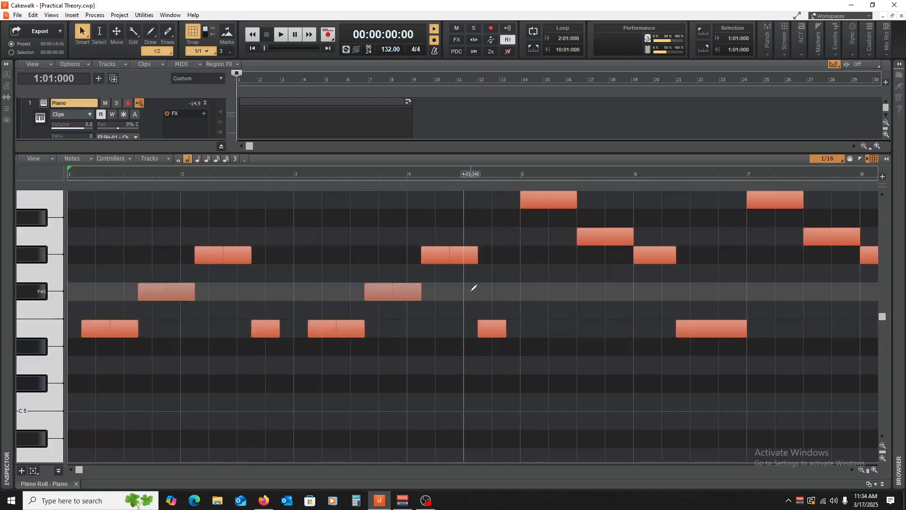
scroll(524, 352, "up", 2)
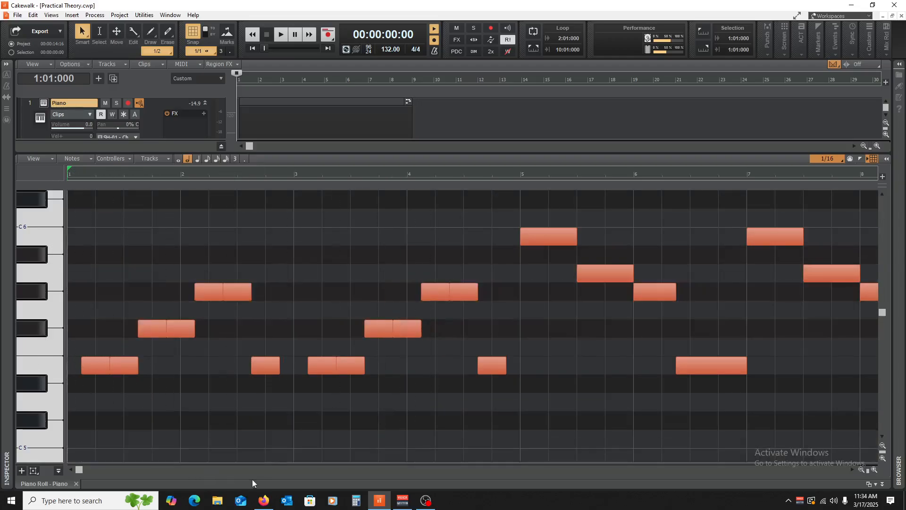
left_click(264, 500)
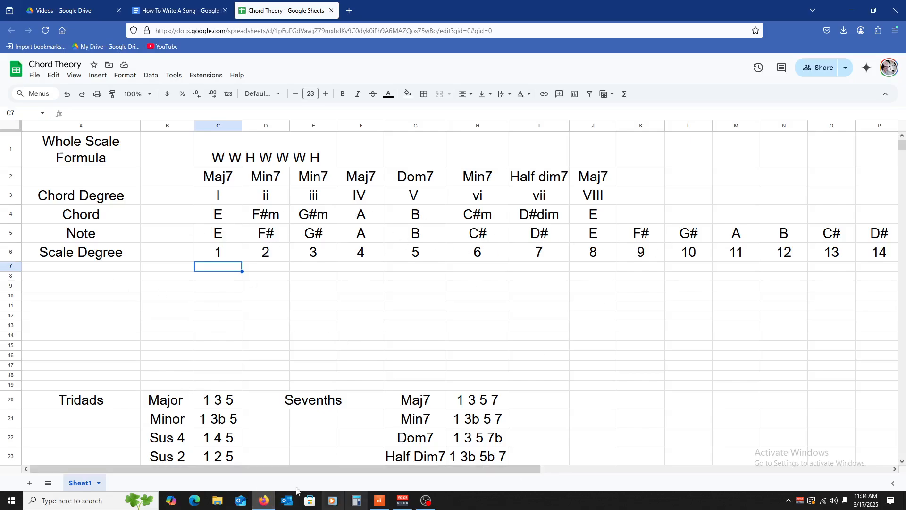
left_click(379, 502)
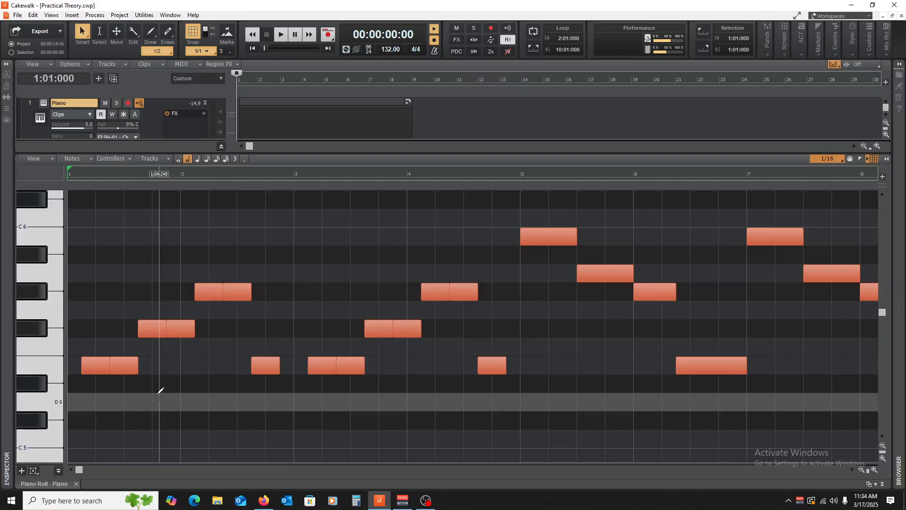
left_click(76, 483)
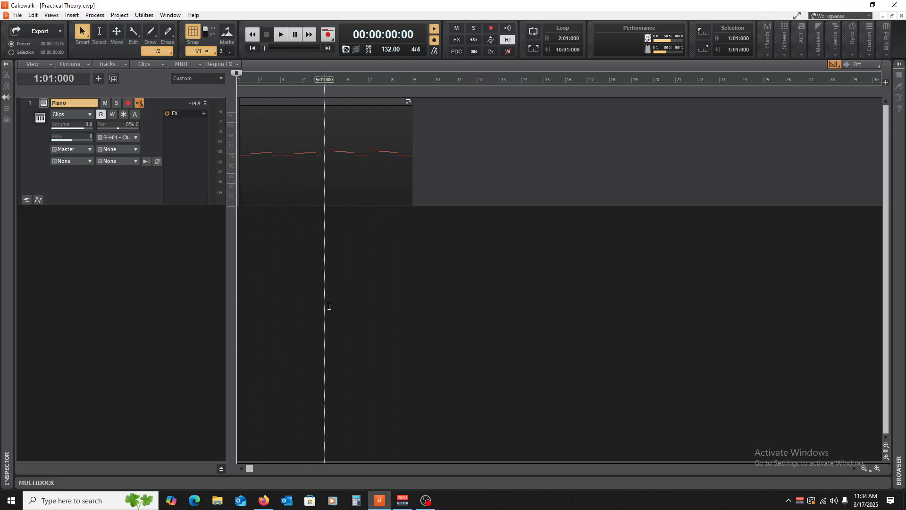
Step: Play the full eight-bar melody from the project start in the track view
left_click(311, 302)
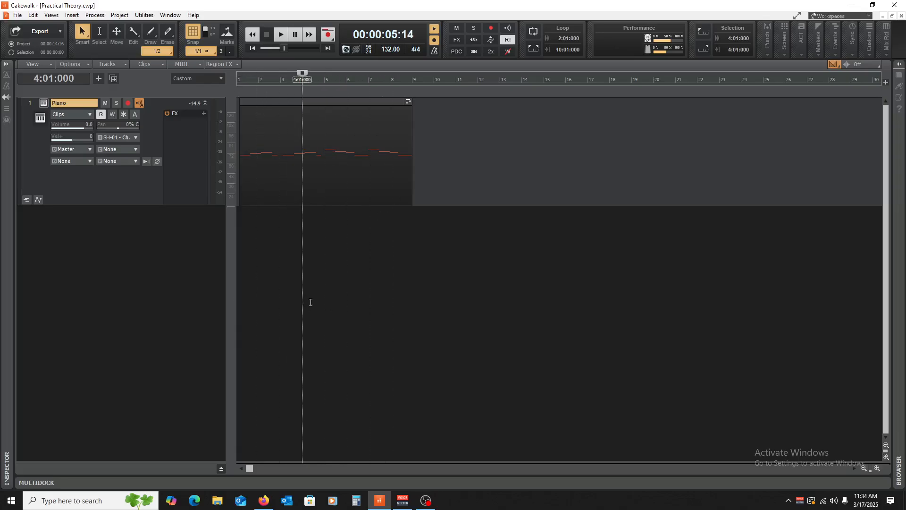
left_click(325, 300)
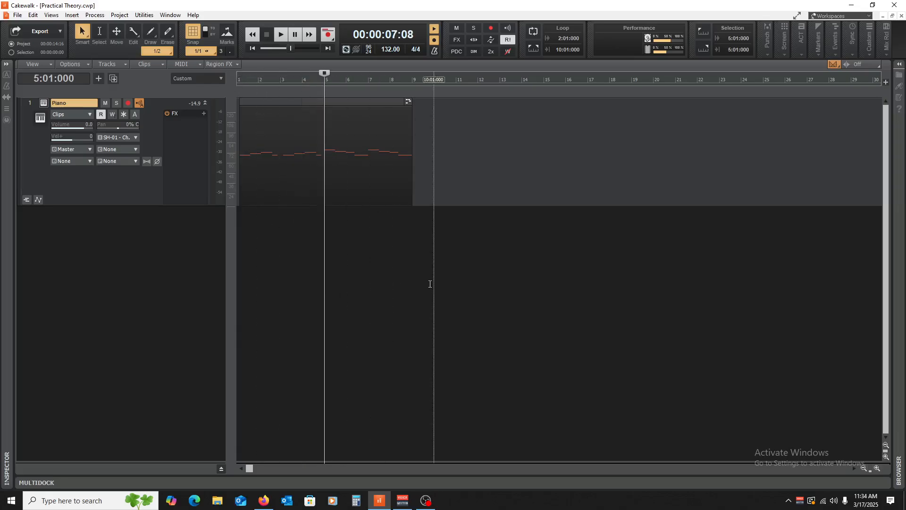
key("w")
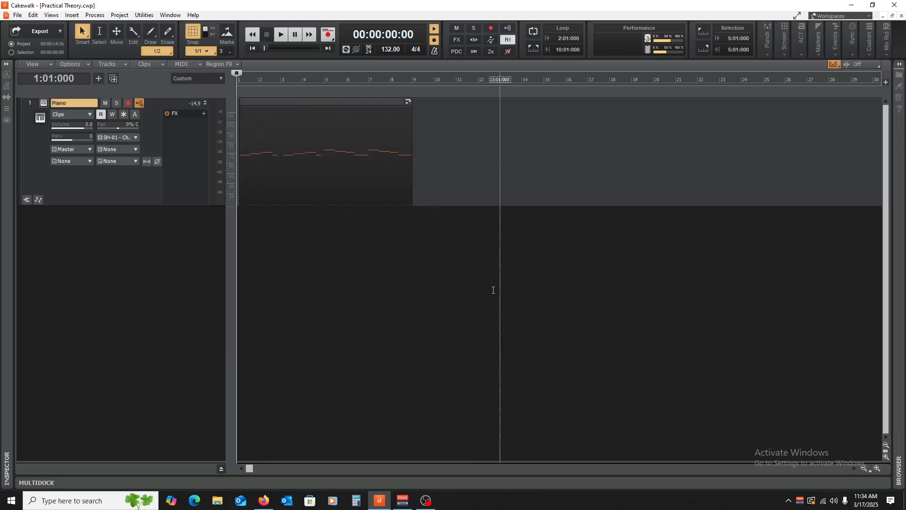
key("space")
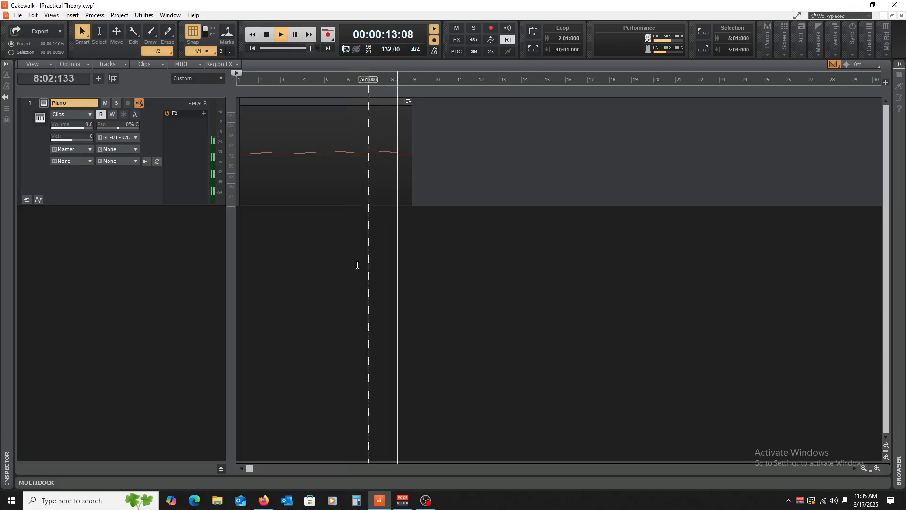
key("space")
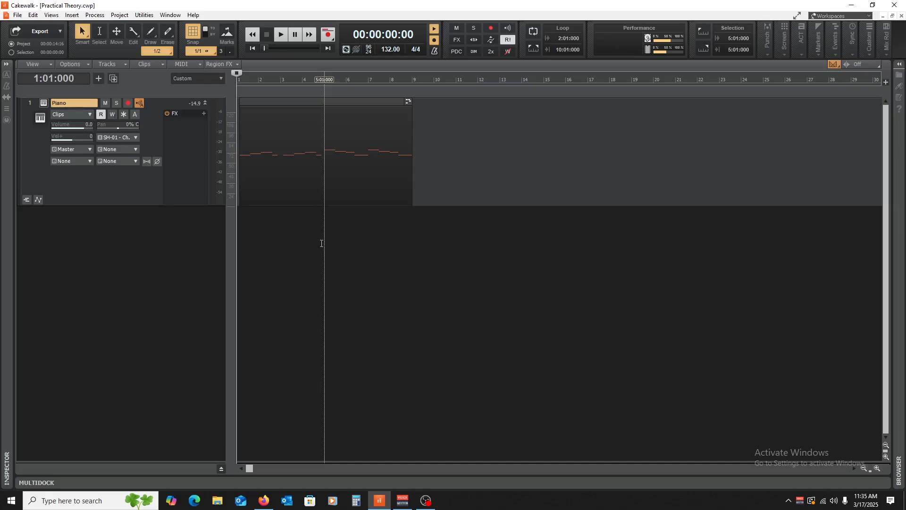
Step: Reveal the bus pane below the tracks and expand the Metronome bus
left_click_drag(140, 461, 145, 361)
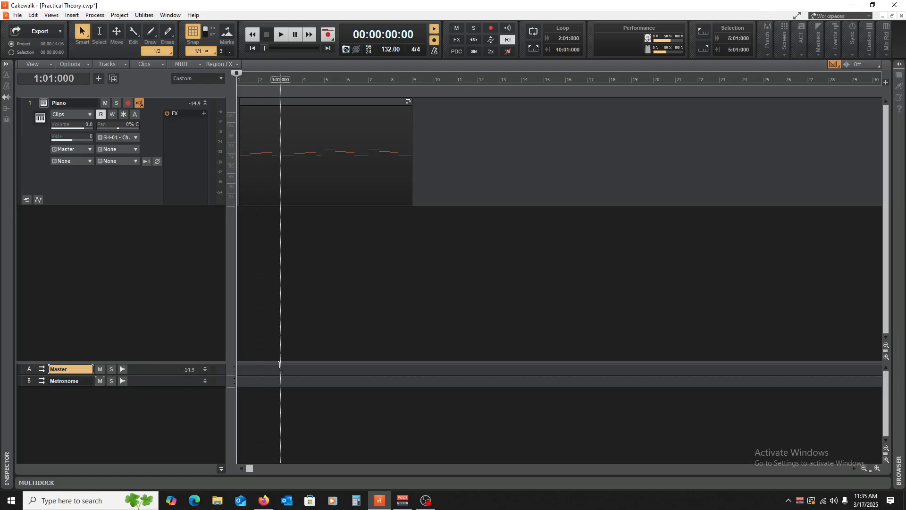
left_click_drag(276, 362, 270, 466)
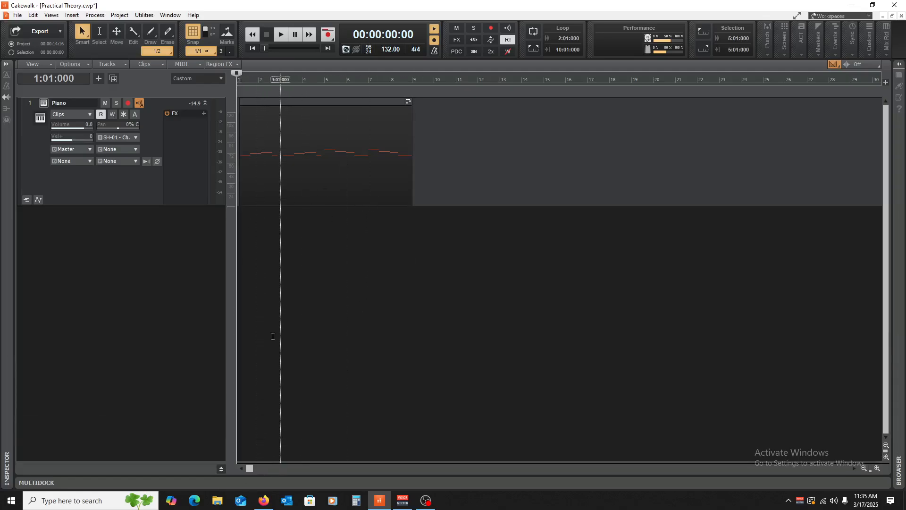
left_click(313, 330)
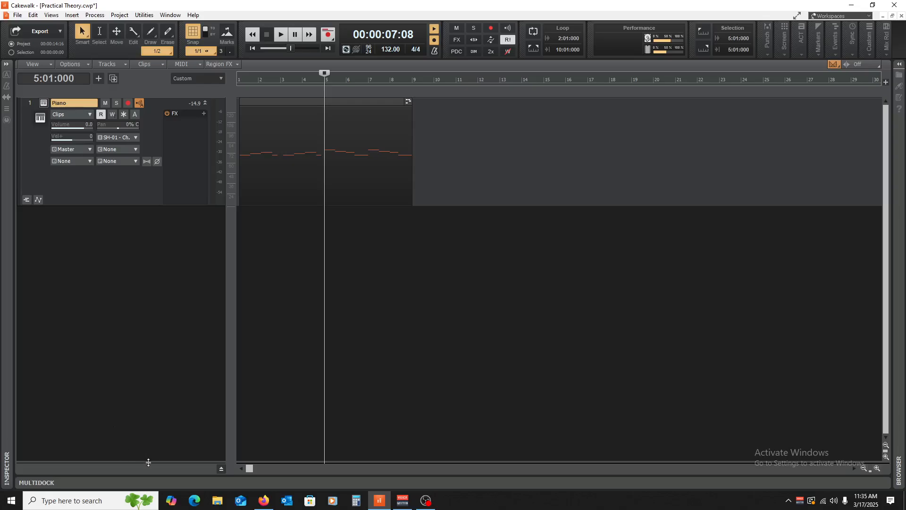
left_click_drag(148, 462, 93, 385)
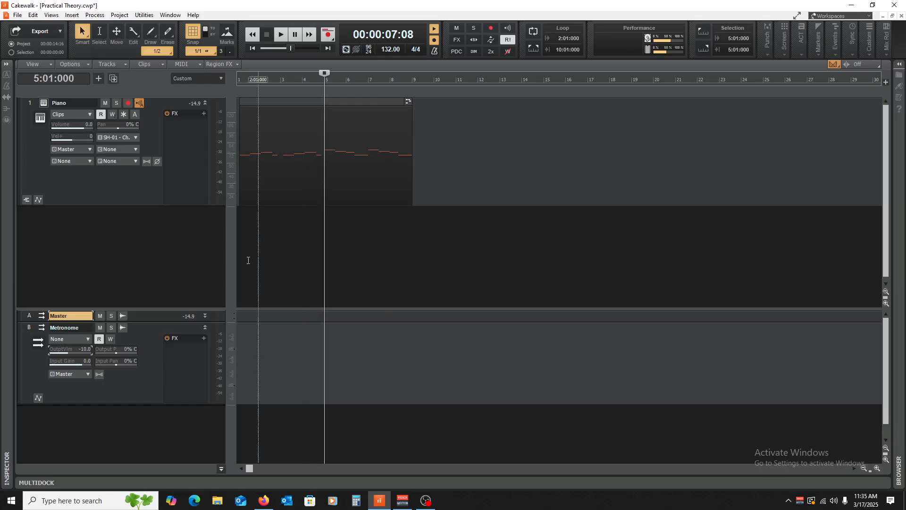
Step: Play the melody from the start against the metronome click and return to the project start
key("w")
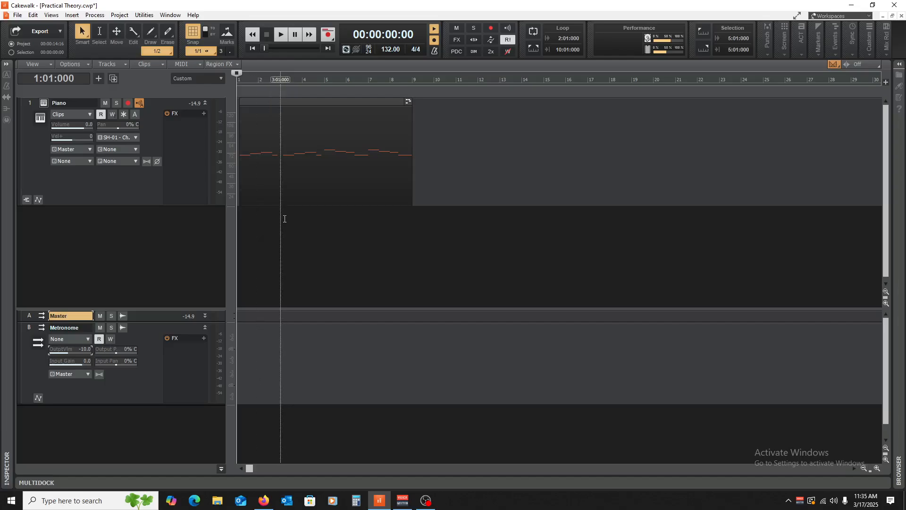
key("space")
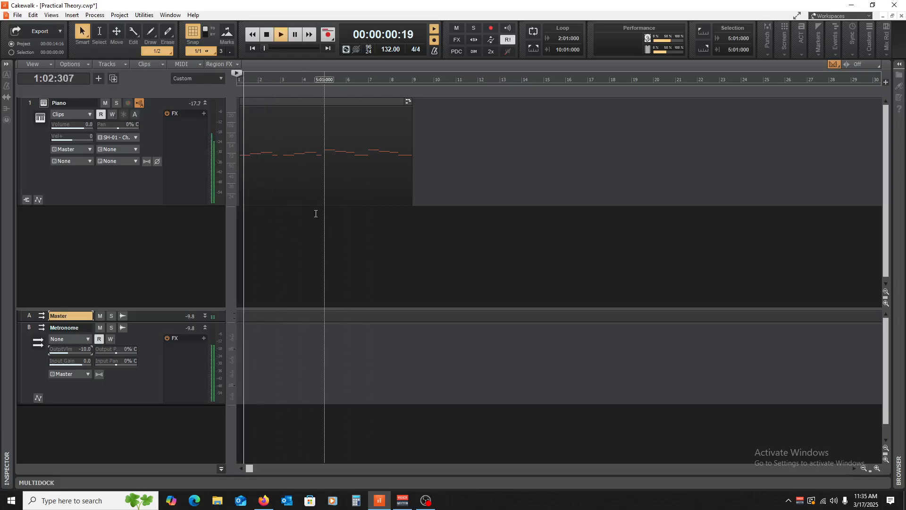
key("w")
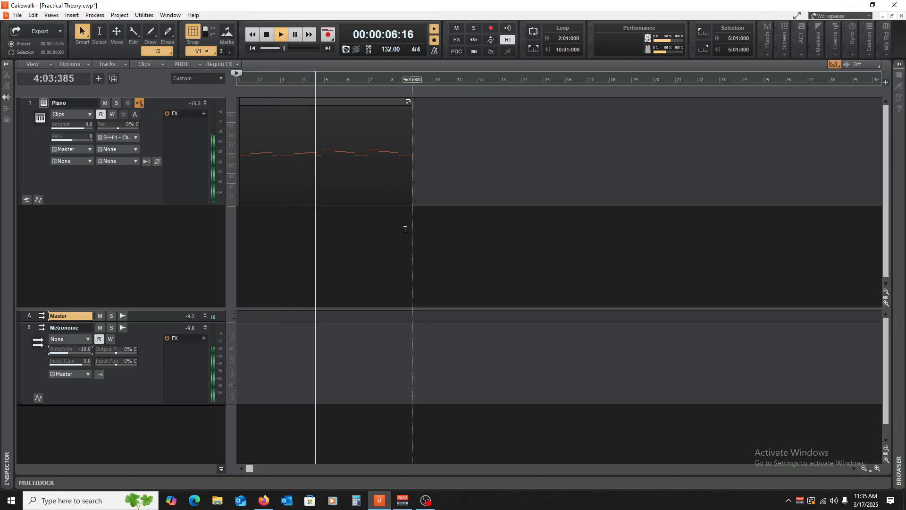
key("space")
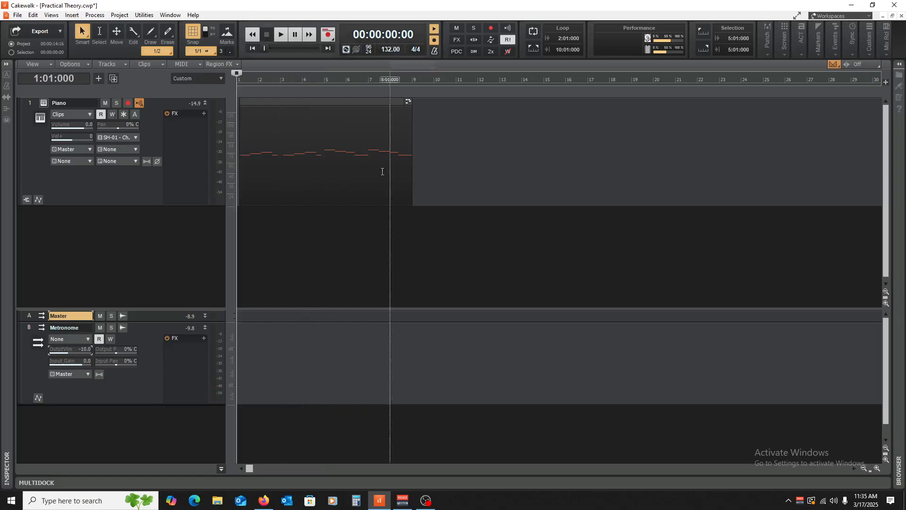
Step: Try a project tempo of 66 BPM and play the melody from the start
double_click(390, 51)
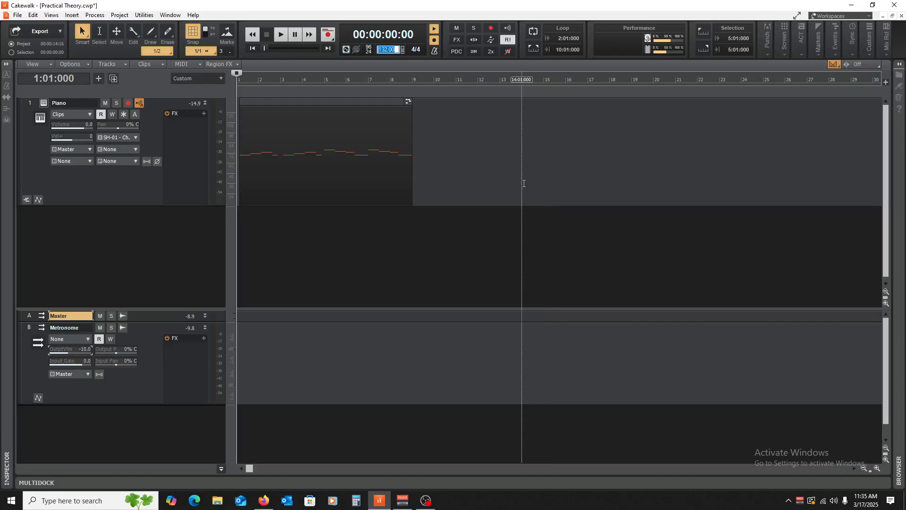
type("66")
key("Return")
left_click(412, 262)
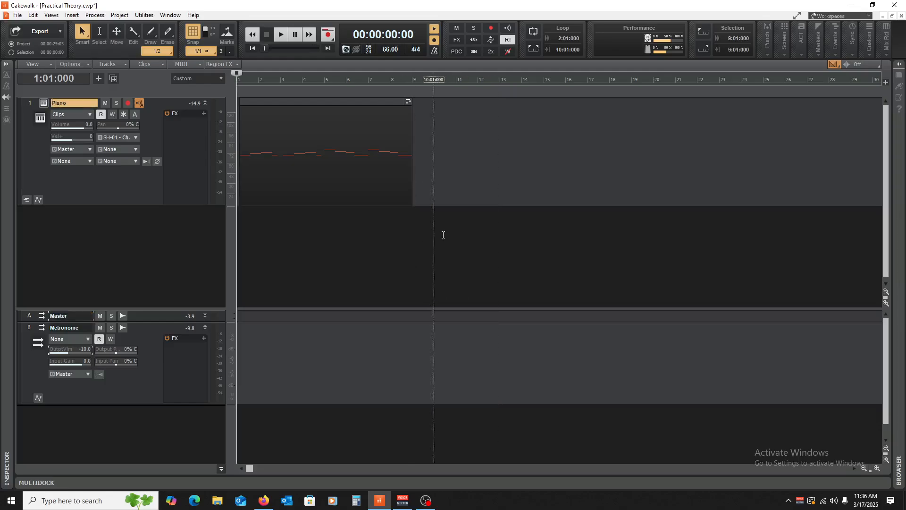
key("space")
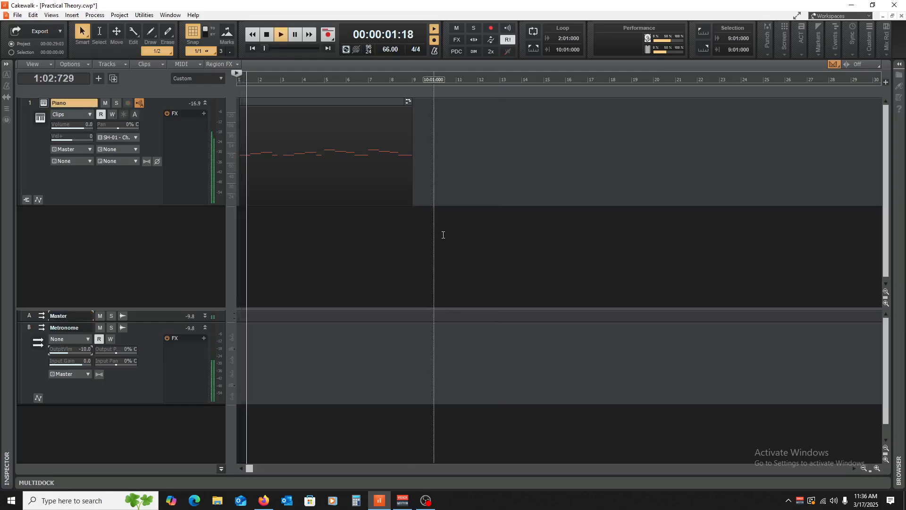
key("space")
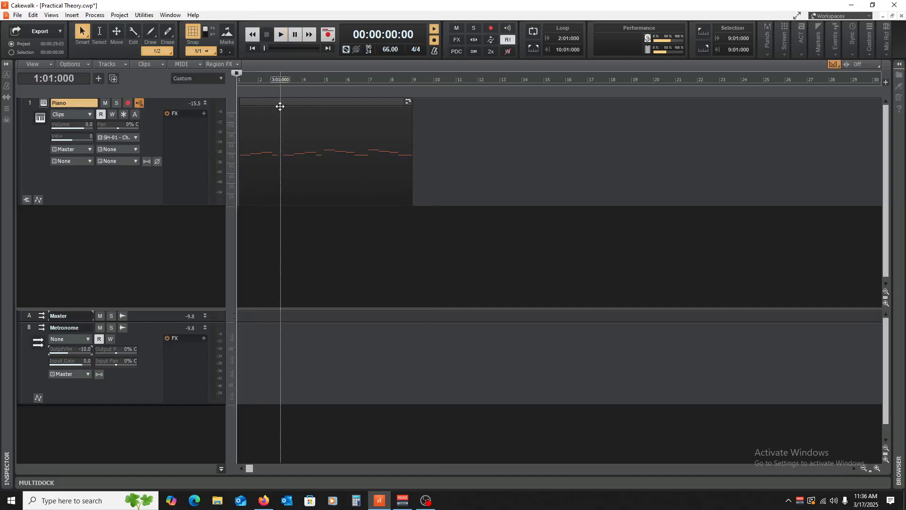
Step: Undo the tempo change and play the melody from the start again
key("ctrl+z")
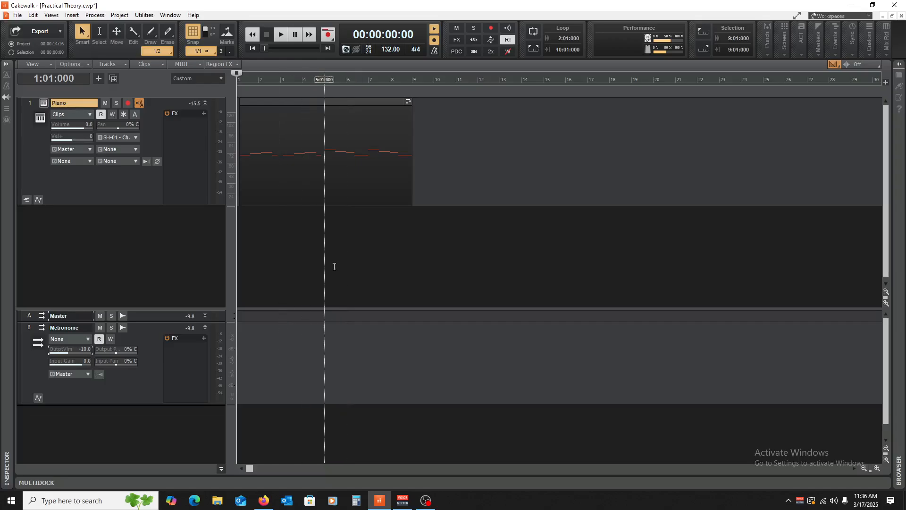
key("space")
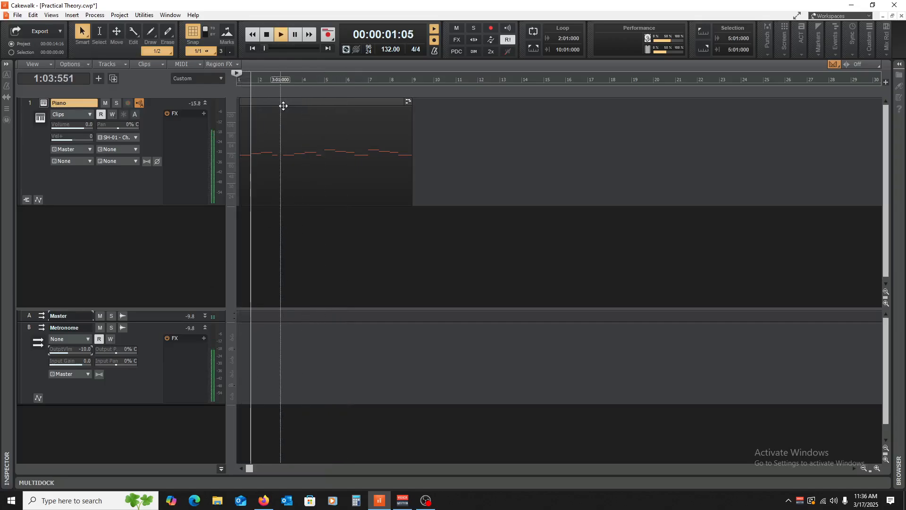
Step: Restart the melody from the beginning, listen to its opening and stop playback
key("space")
key("space")
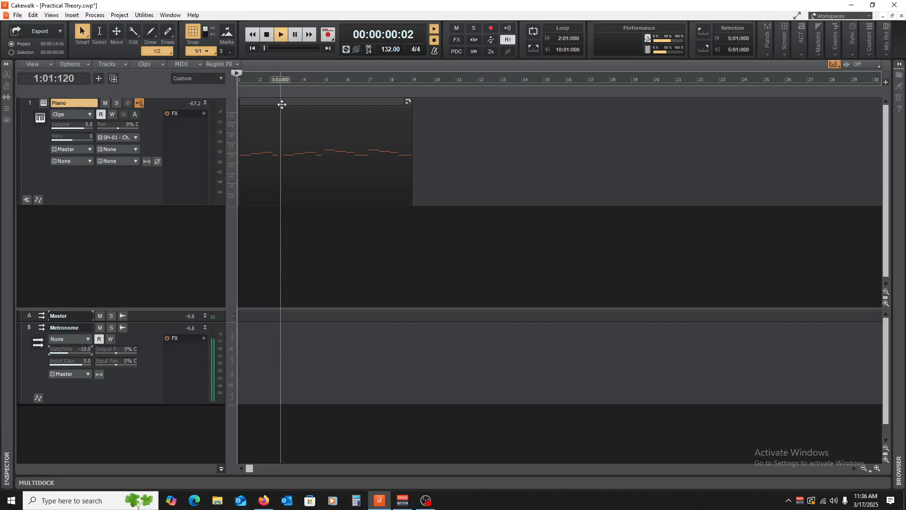
key("space")
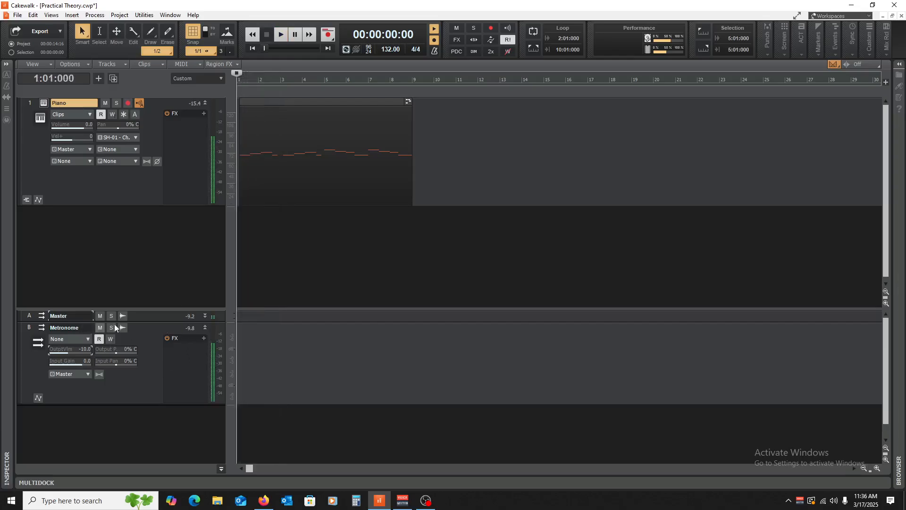
Step: Mute and collapse the Metronome bus, and hide the bus pane below the tracks
left_click(100, 327)
left_click(204, 327)
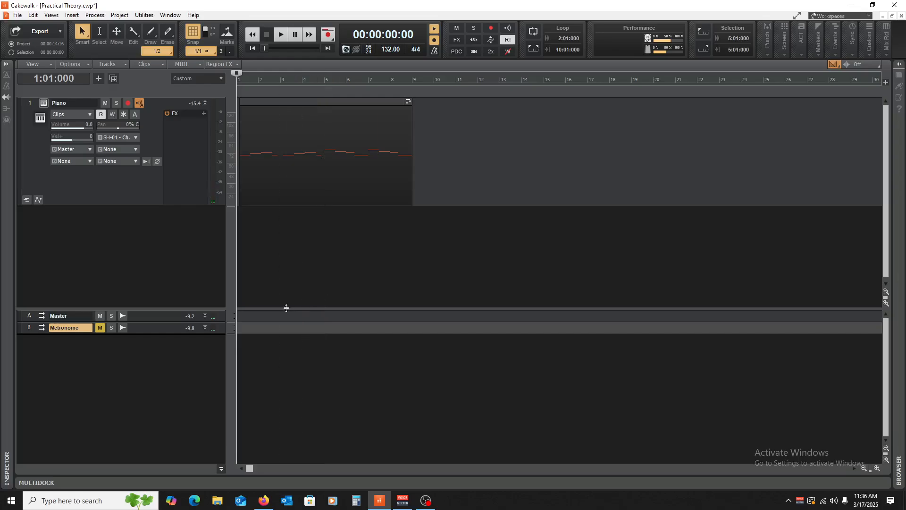
left_click_drag(285, 309, 292, 489)
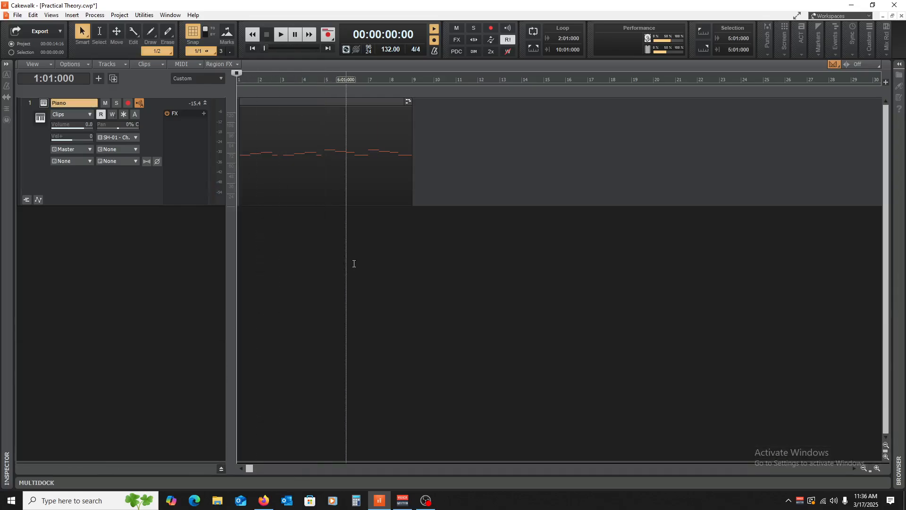
Step: Save the project and collapse the Piano track to a single row
key("ctrl+s")
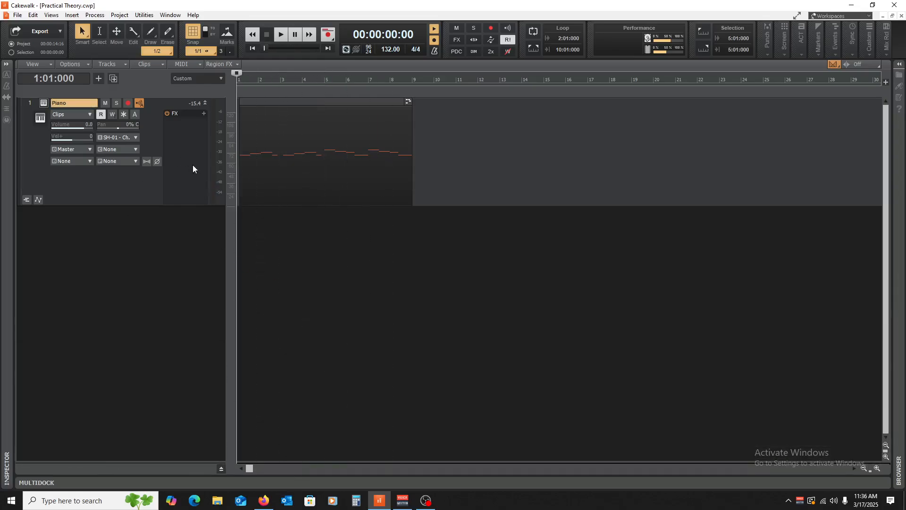
left_click(206, 102)
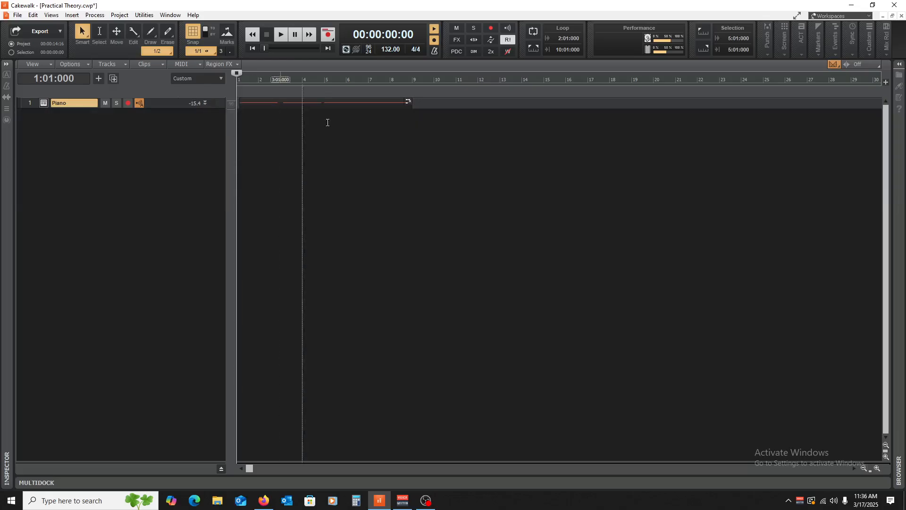
left_click(80, 17)
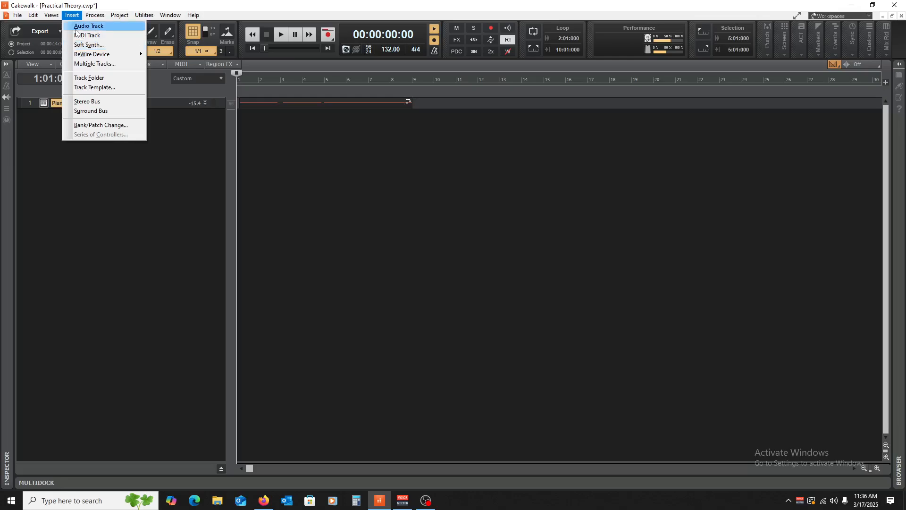
left_click(102, 44)
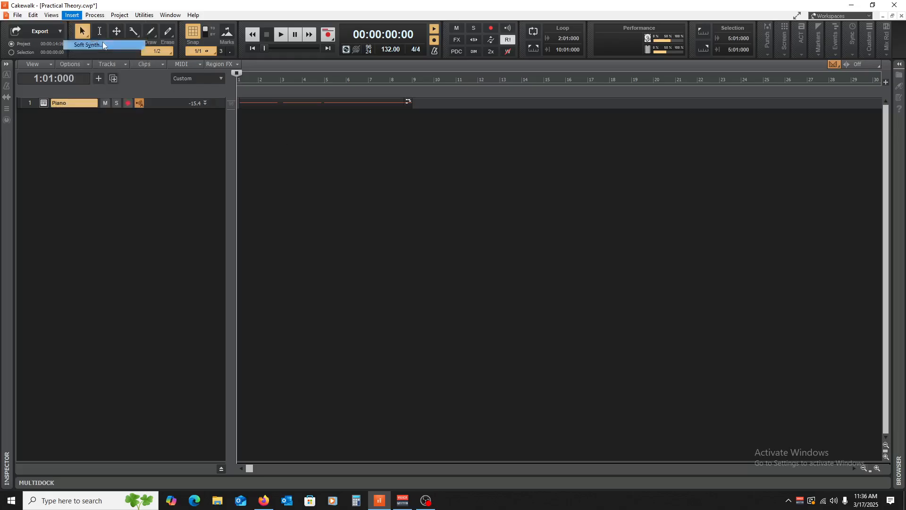
left_click(150, 75)
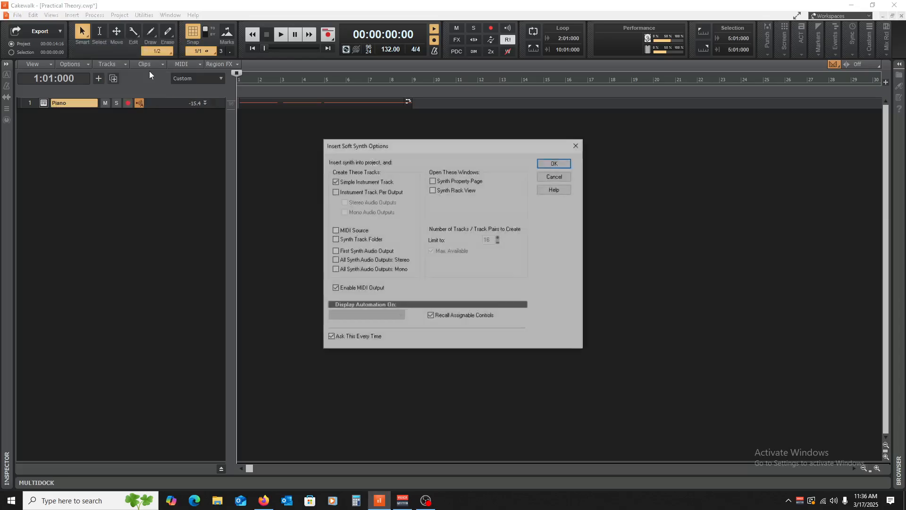
left_click(562, 176)
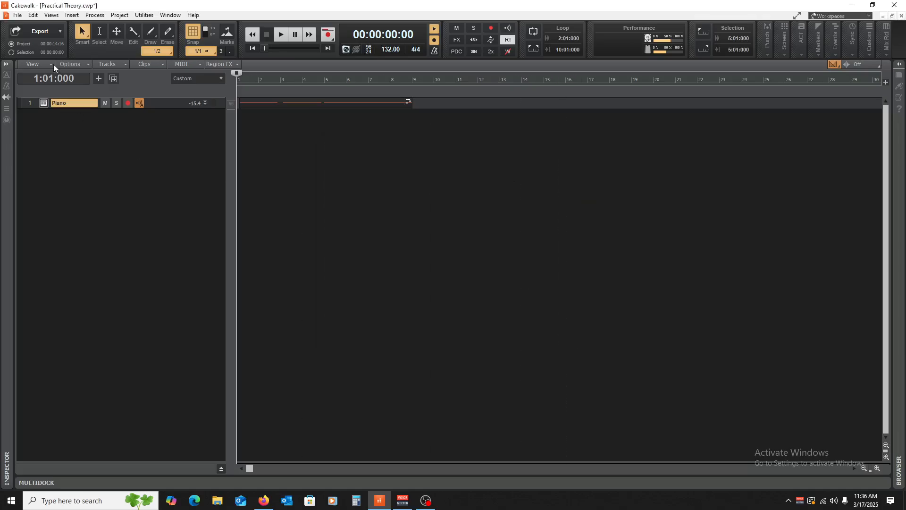
Step: Insert the Addictive Drums 2 soft synth as a simple instrument track
left_click(75, 15)
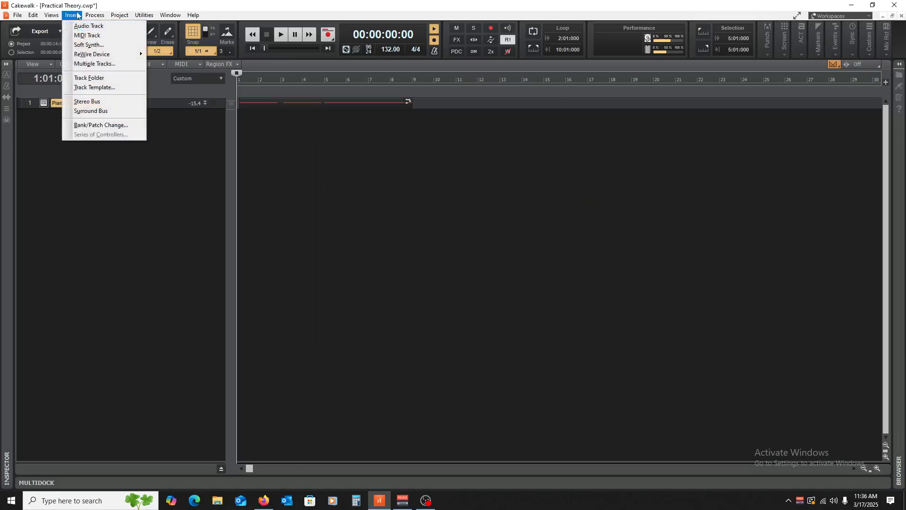
mouse_move(91, 18)
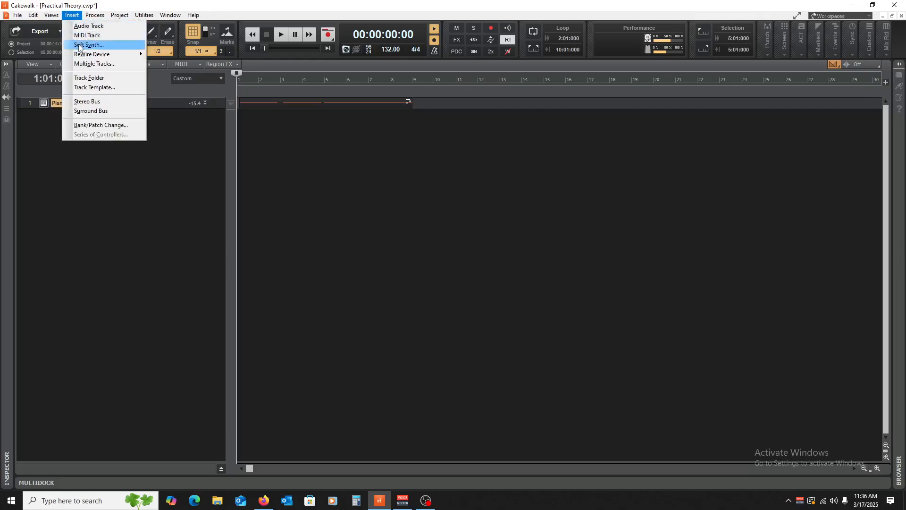
left_click(102, 45)
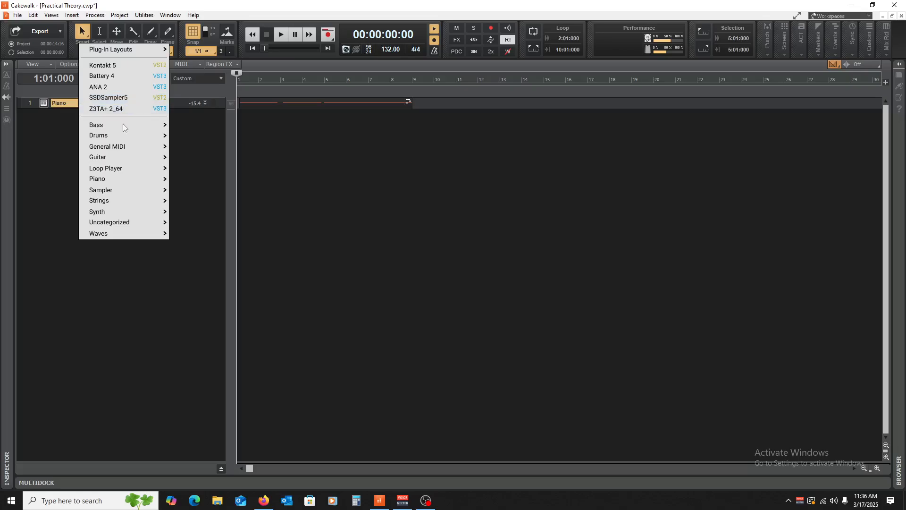
mouse_move(128, 137)
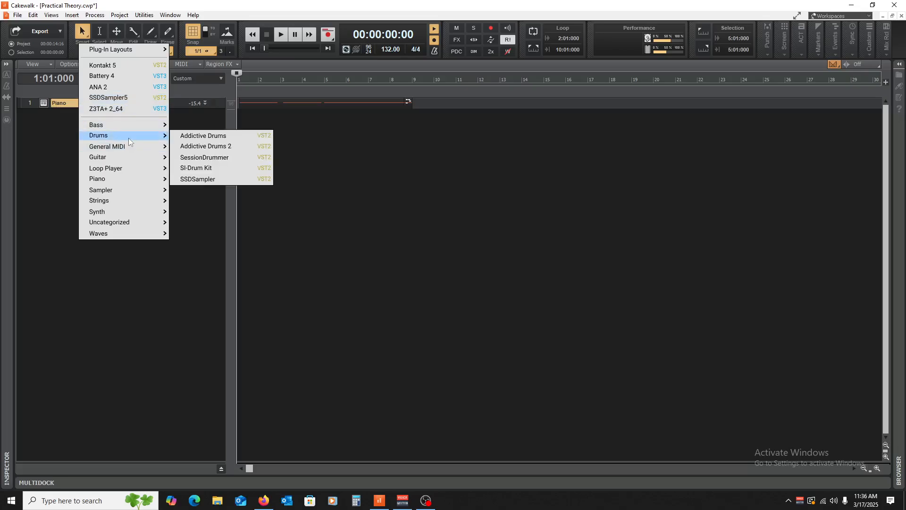
left_click(218, 147)
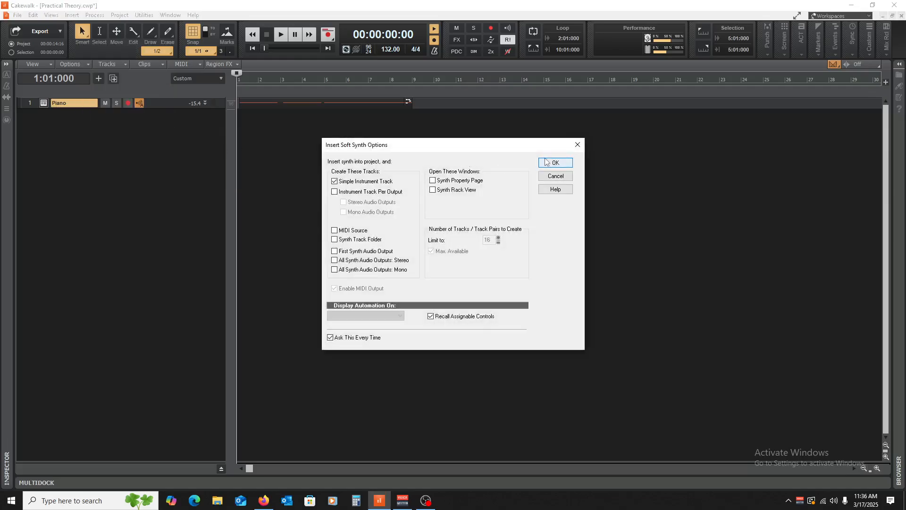
left_click(546, 162)
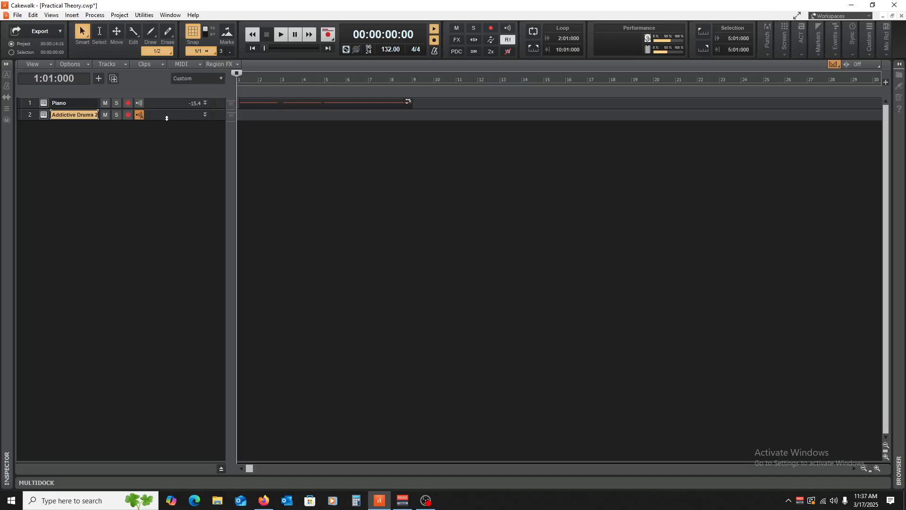
Step: Expand the Addictive Drums 2 track and set its input to SH-01 MIDI Ch. 1 and its output to Master
left_click_drag(166, 118, 173, 188)
left_click(121, 150)
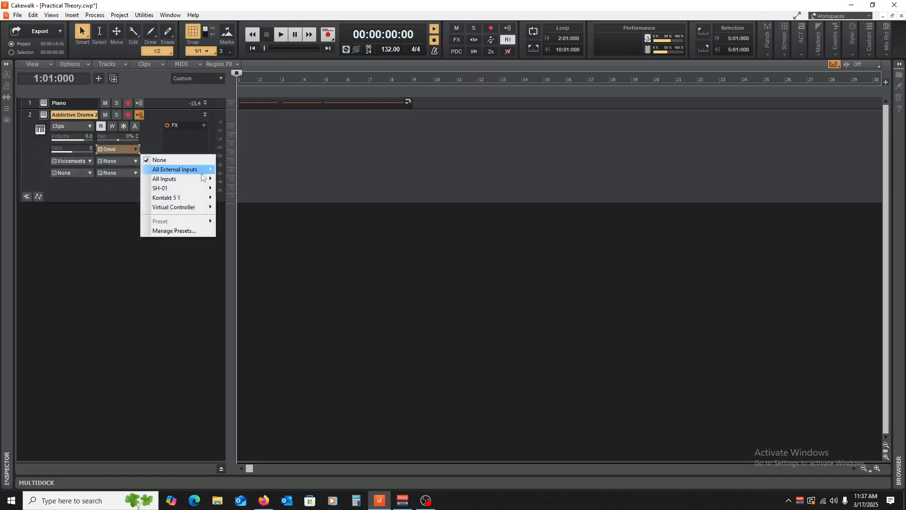
mouse_move(208, 189)
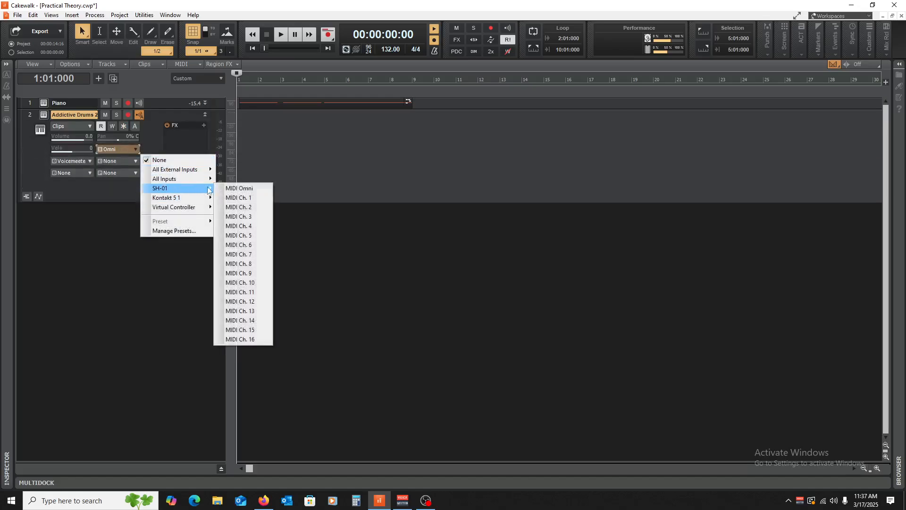
left_click(241, 197)
left_click(90, 161)
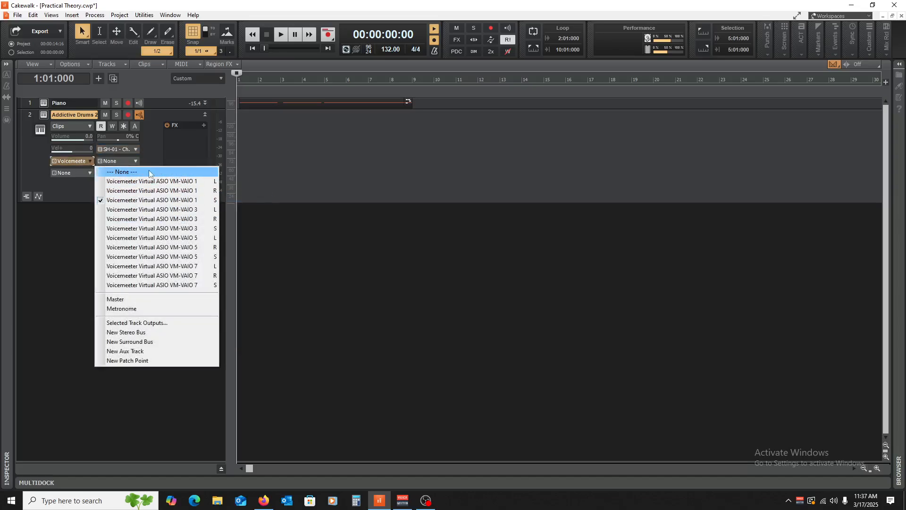
left_click(153, 300)
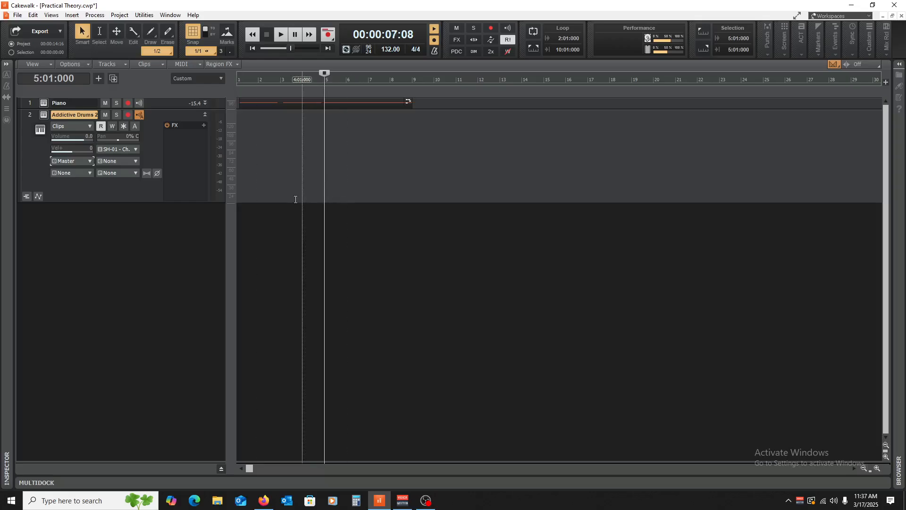
Step: Open the Addictive Drums 2 plug-in window, move it clear of the track controls and show its kit view
left_click(44, 115)
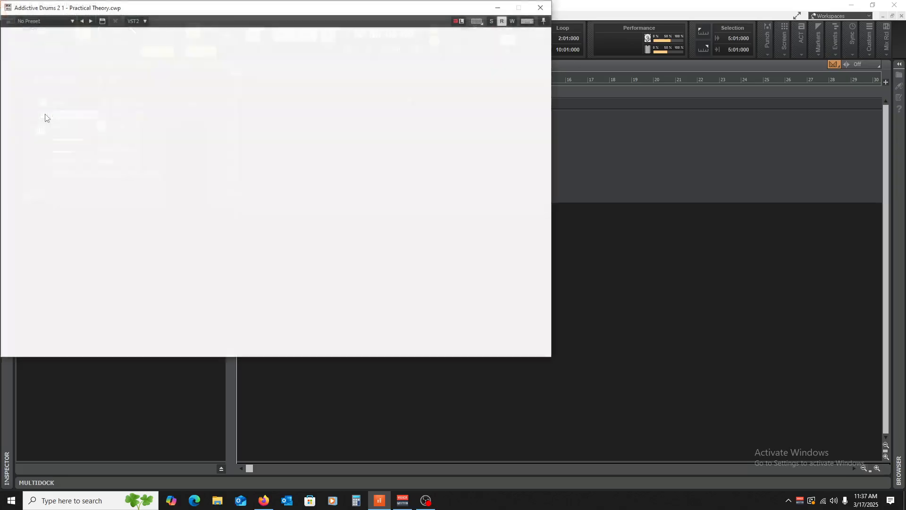
left_click_drag(296, 10, 488, 68)
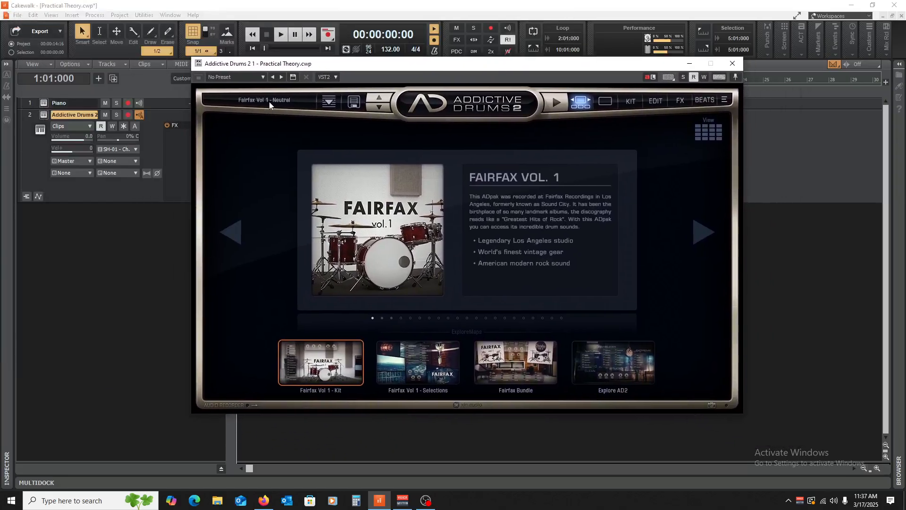
left_click(657, 101)
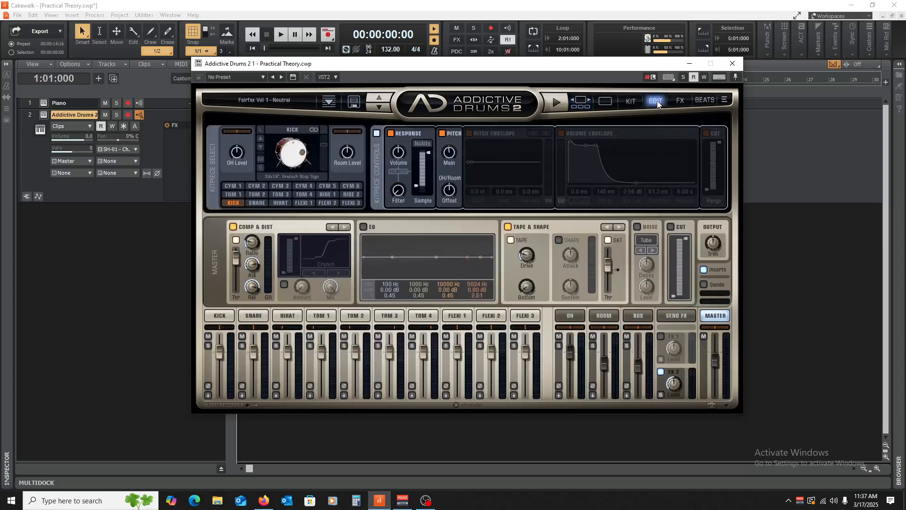
left_click(632, 102)
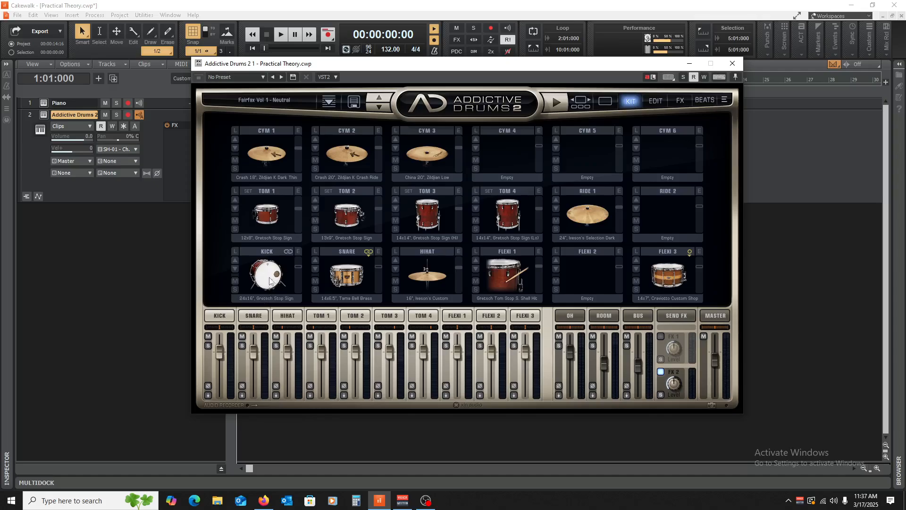
Step: Change the kick drum to the 22x14 Gretsch Round Badge and audition it together with the snare
left_click(266, 297)
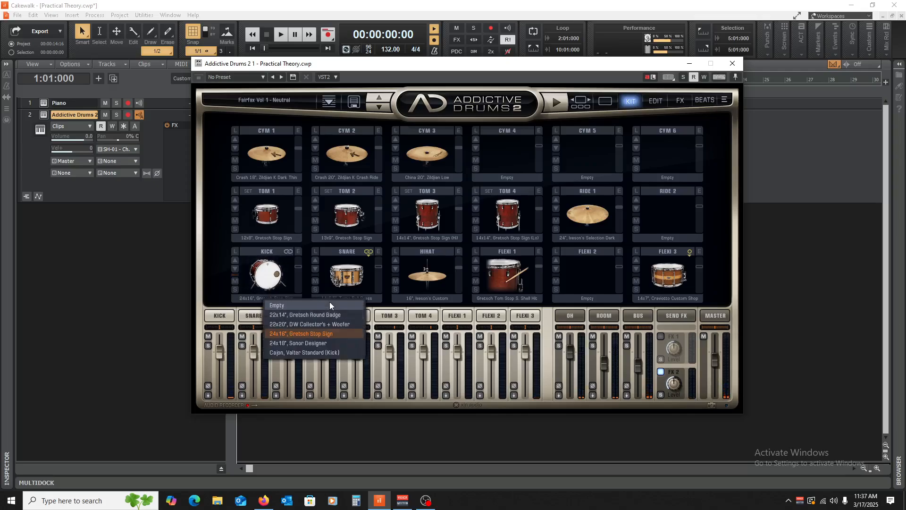
left_click(295, 314)
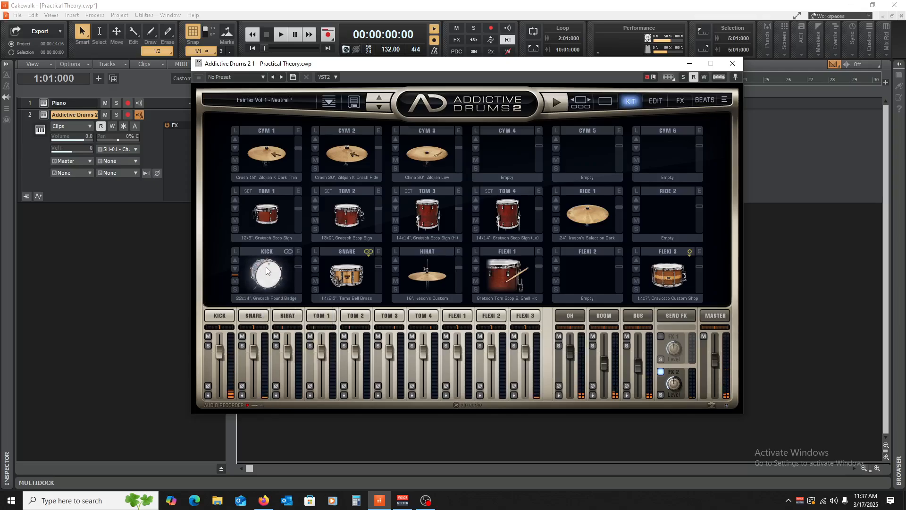
left_click(338, 288)
left_click(338, 288)
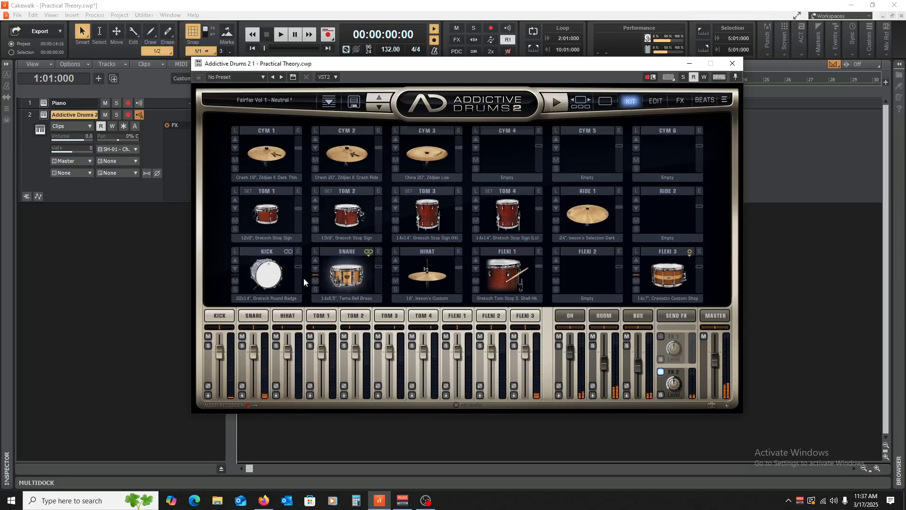
left_click(270, 266)
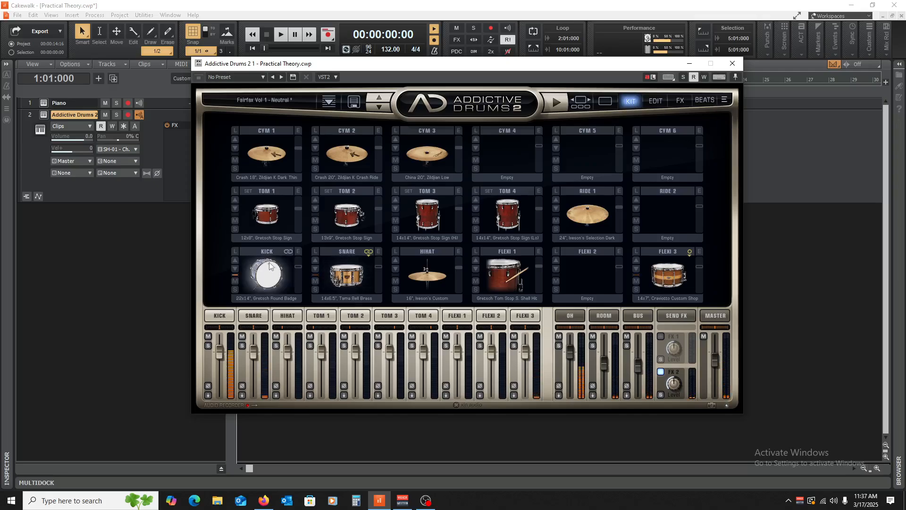
left_click(345, 263)
Step: Try the Ludwig 20's Brass snare, replace it with the Sonor Designer snare and audition that one
left_click(356, 296)
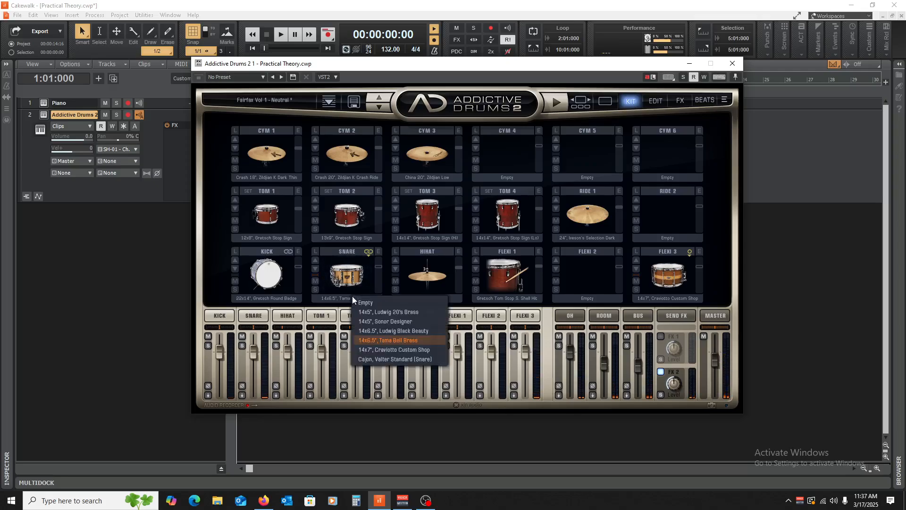
left_click(390, 312)
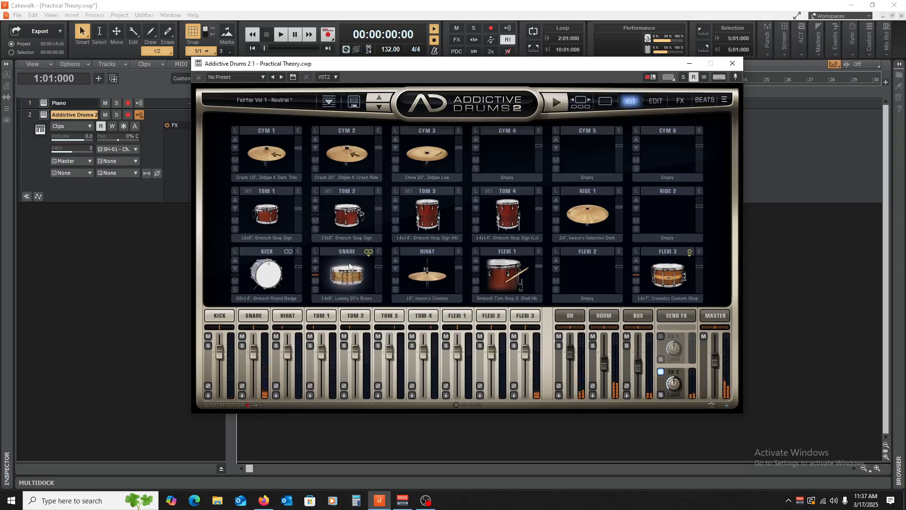
left_click(354, 297)
left_click(385, 321)
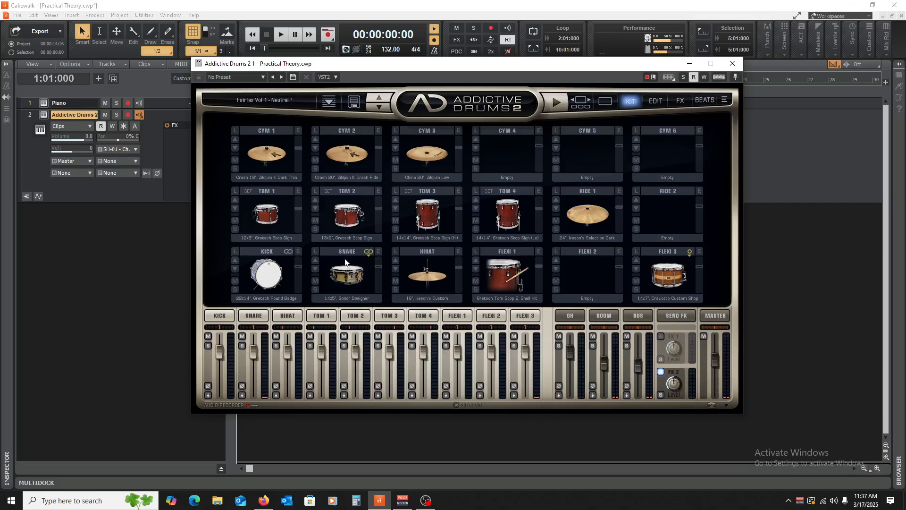
left_click(346, 266)
left_click(347, 267)
left_click(346, 267)
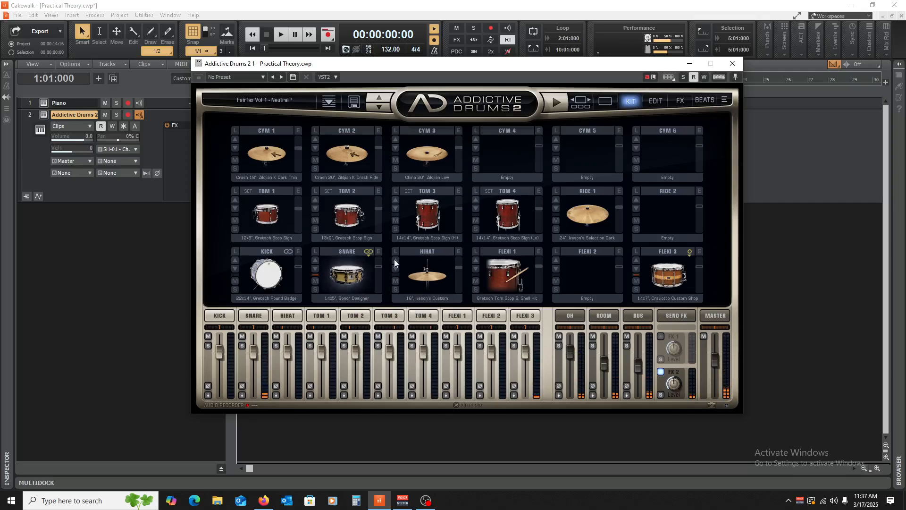
Step: Audition the hi-hat and toms, and switch tom 4 to the 14x16 Sonor Designer
left_click(428, 270)
left_click(267, 214)
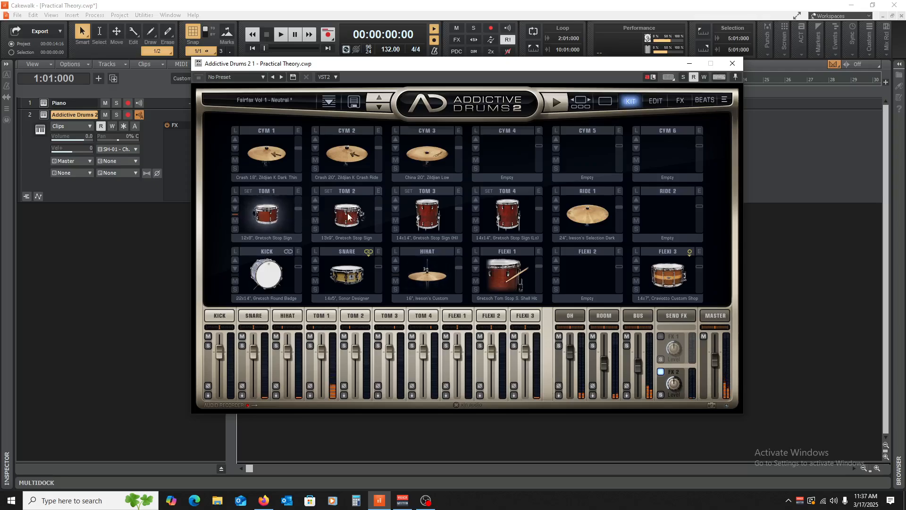
left_click(348, 213)
left_click(428, 213)
left_click(475, 208)
left_click(503, 212)
left_click(503, 212)
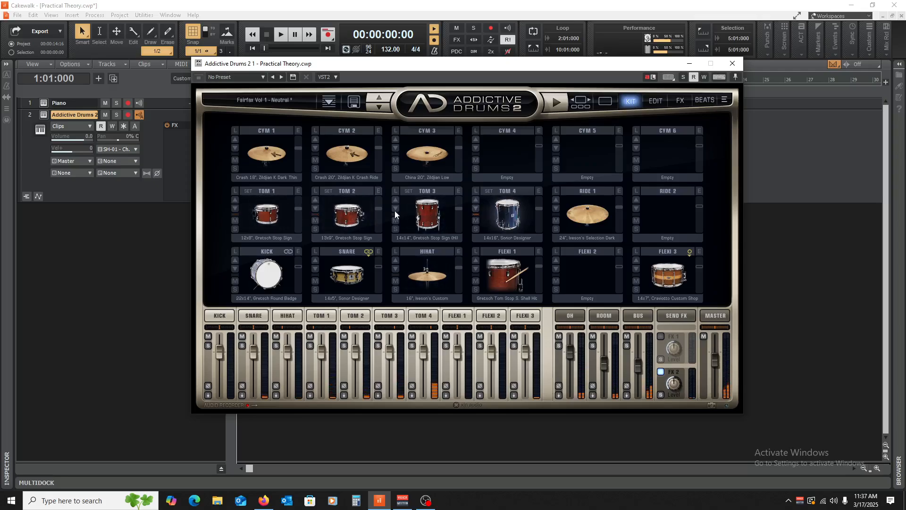
left_click(269, 204)
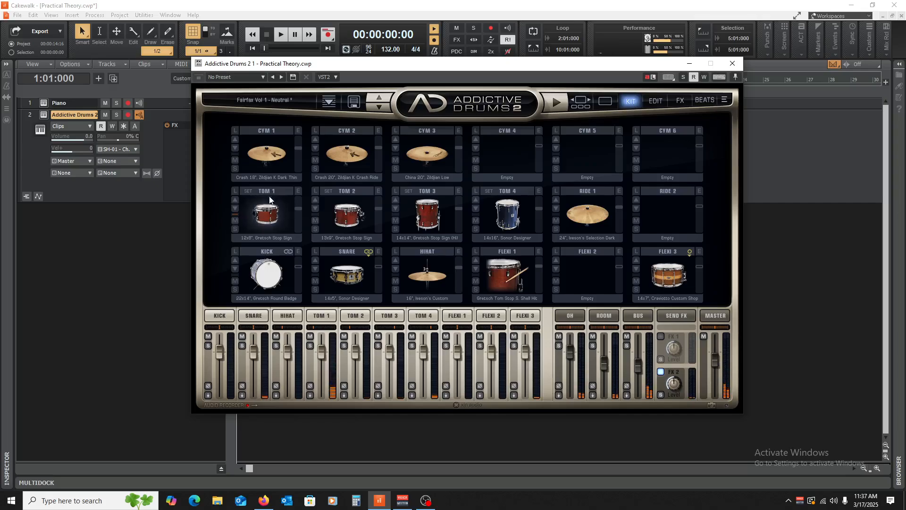
Step: Audition tom 1, change it to the 13x9 Gretsch Round Badge (Hi) and audition the replacement
left_click(242, 195)
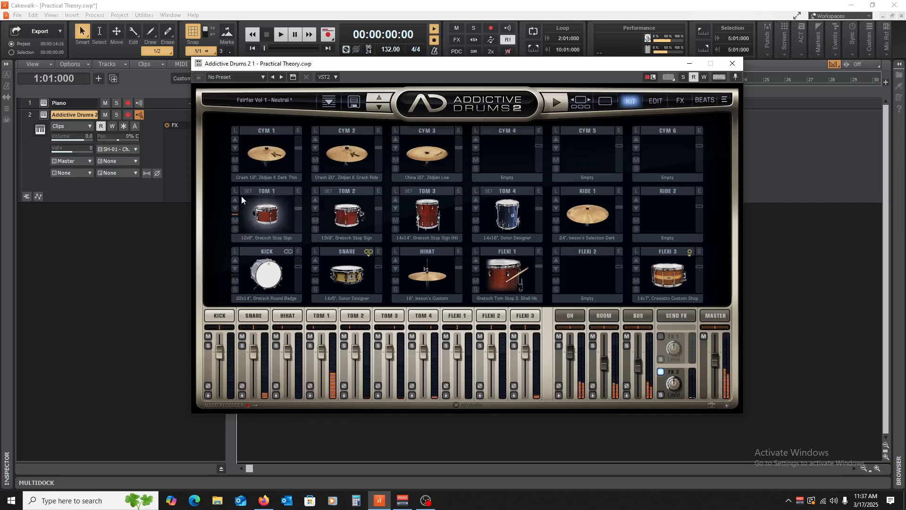
left_click(242, 196)
left_click(275, 237)
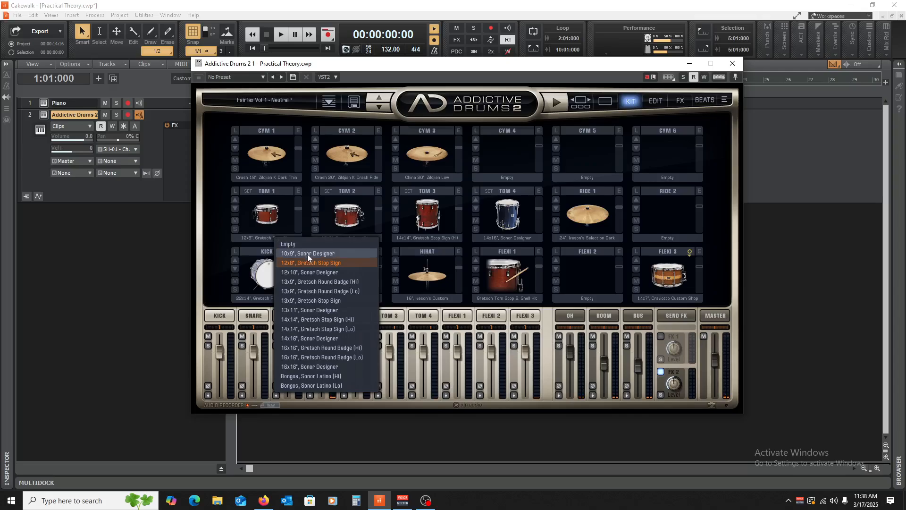
left_click(301, 282)
left_click(266, 202)
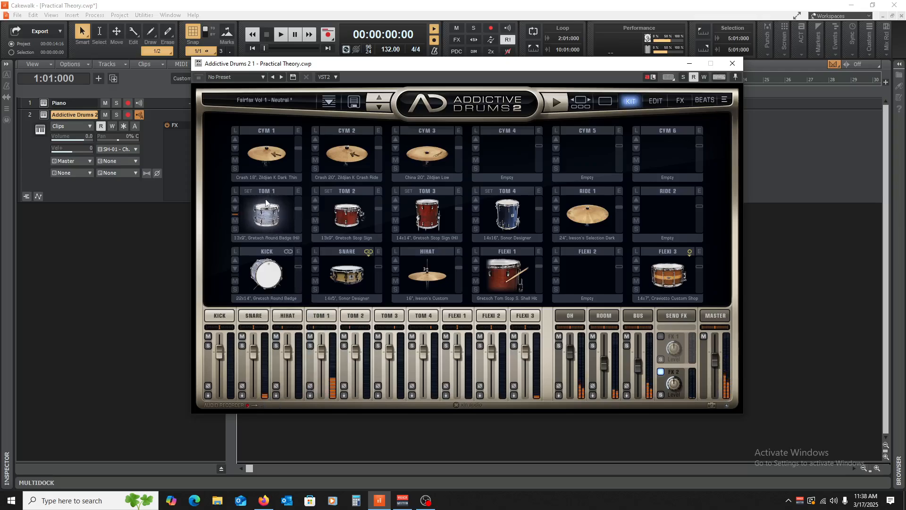
left_click(264, 202)
Step: Audition tom 2 against tom 1, and change tom 2 to the 13x9 Gretsch Round Badge (Lo)
left_click(344, 205)
left_click(345, 205)
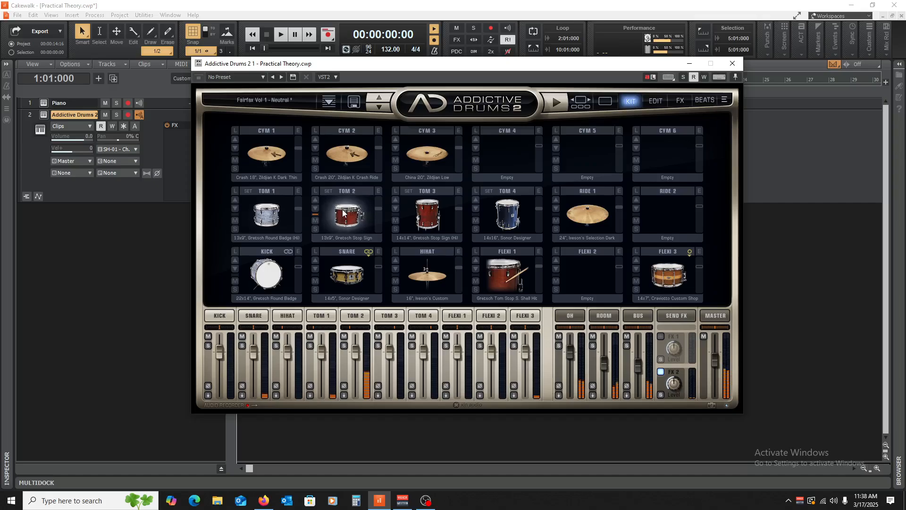
left_click(263, 203)
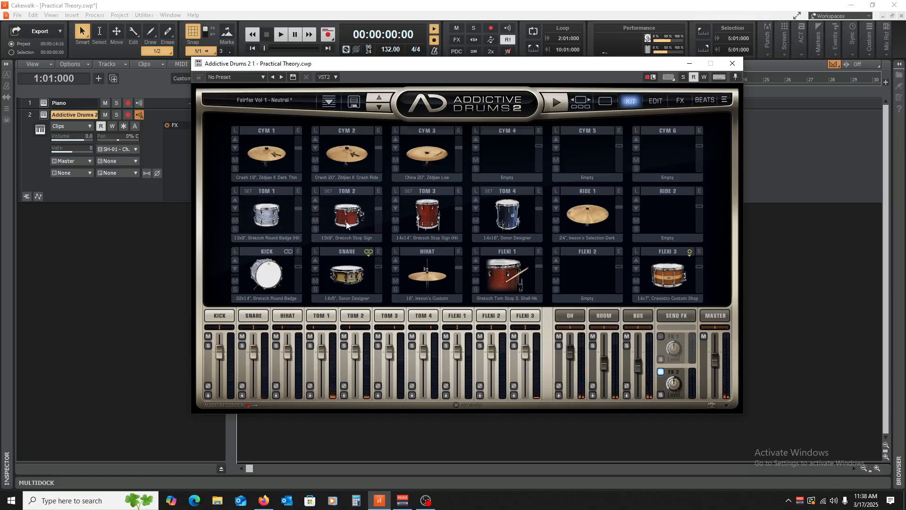
left_click(347, 239)
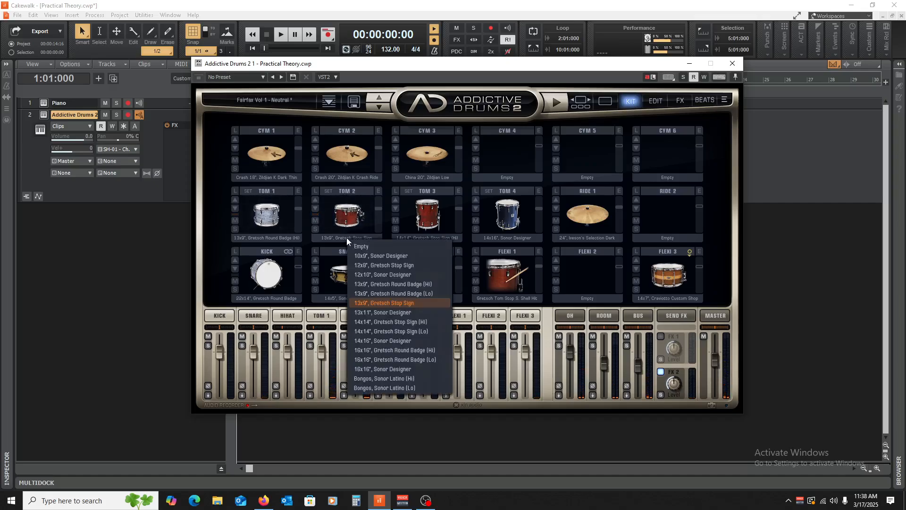
left_click(408, 293)
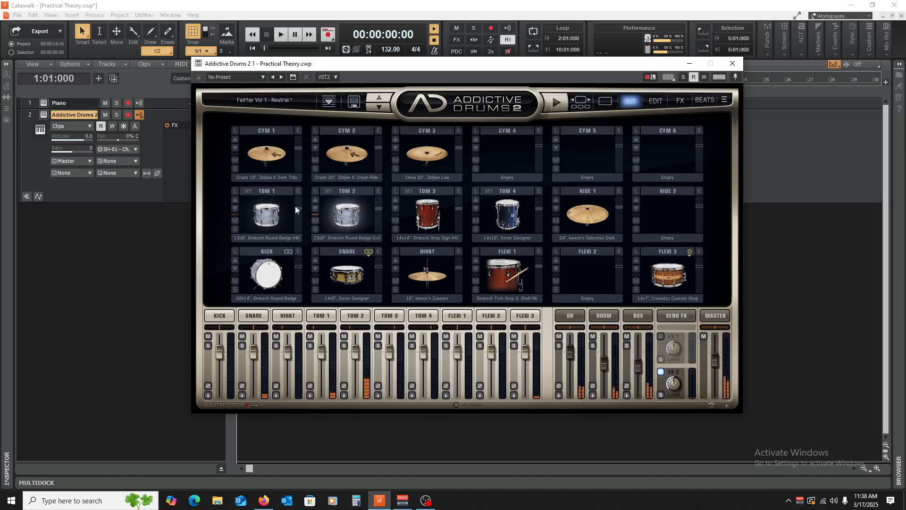
Step: Change tom 3 to the 16x16 Gretsch Round Badge (Hi), set tom 4 to Empty and close the plug-in window
left_click(432, 236)
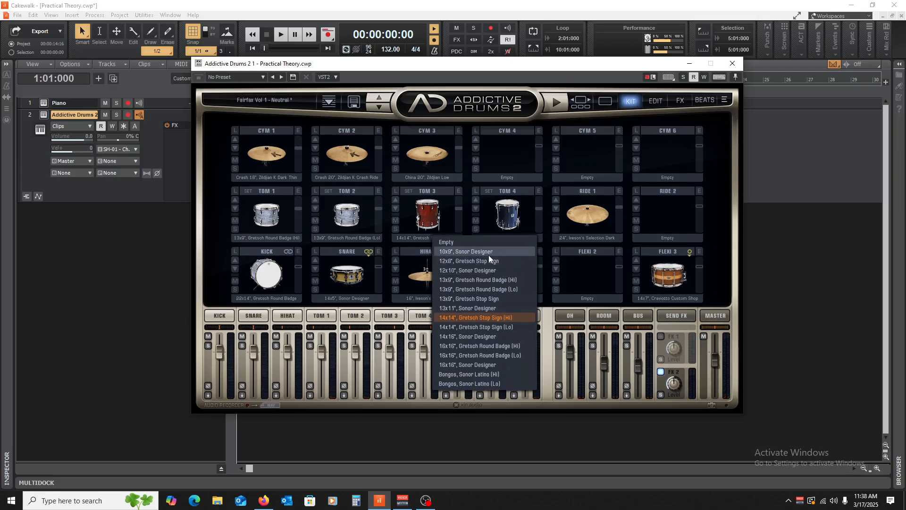
left_click(479, 344)
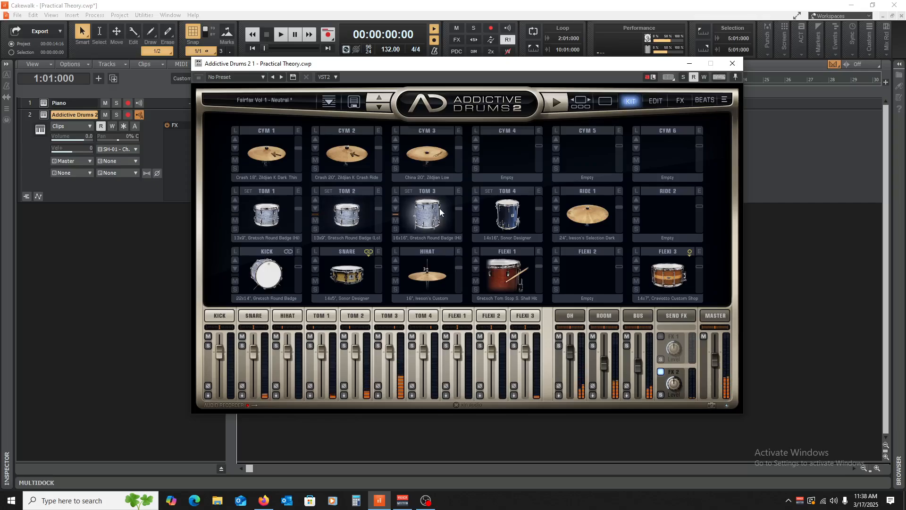
left_click(508, 210)
left_click(508, 239)
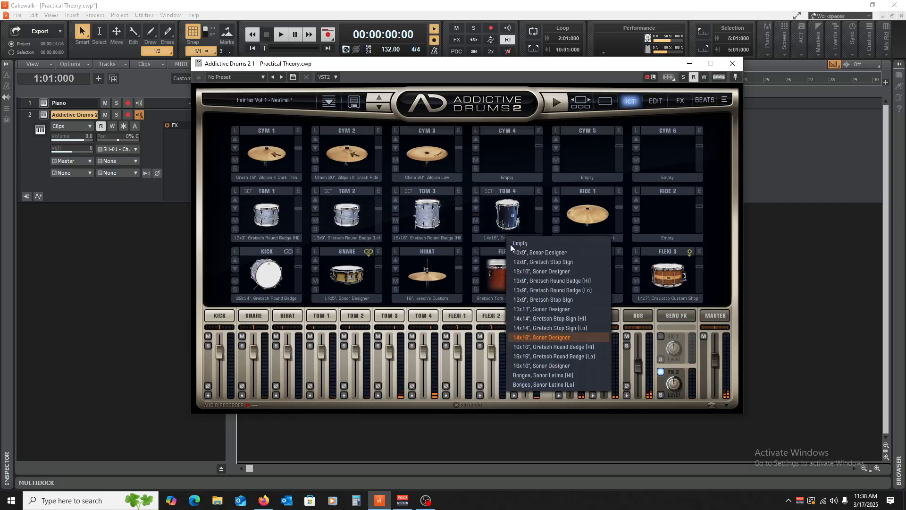
left_click(543, 241)
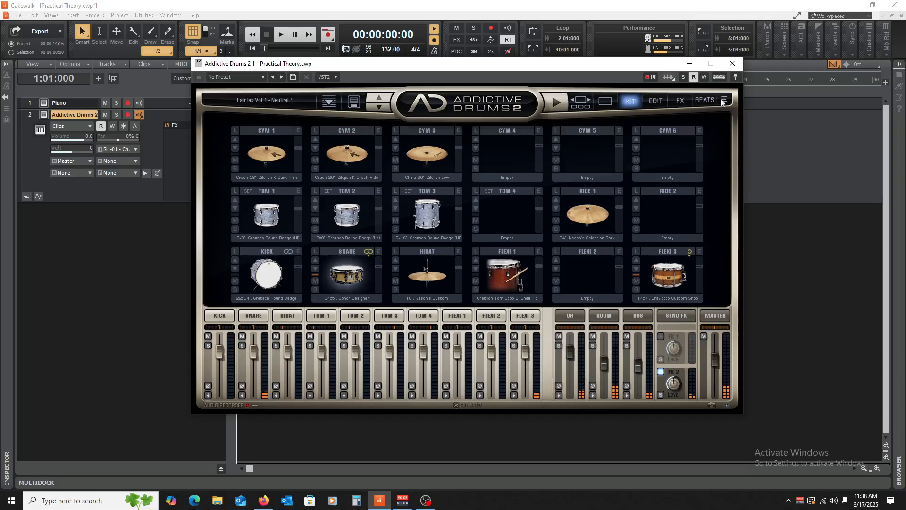
left_click(731, 64)
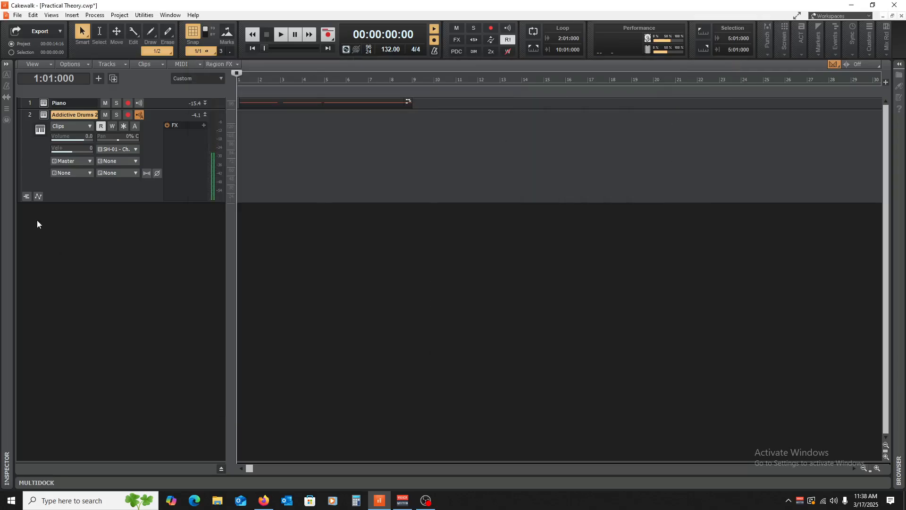
Step: Reopen the Addictive Drums 2 kit, audition its kick, toms, snare, hi-hat, cymbals and ride, and close the plug-in window
left_click(44, 115)
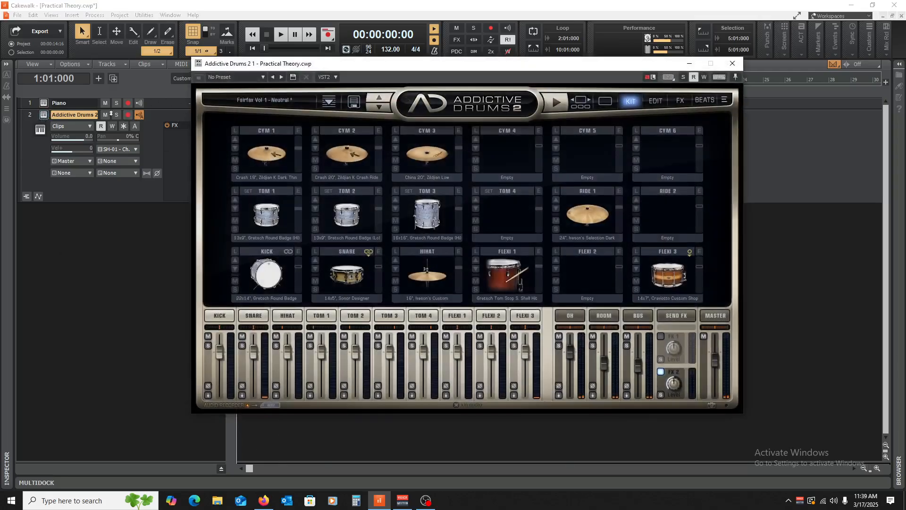
left_click(277, 267)
left_click(269, 216)
left_click(347, 216)
left_click(427, 217)
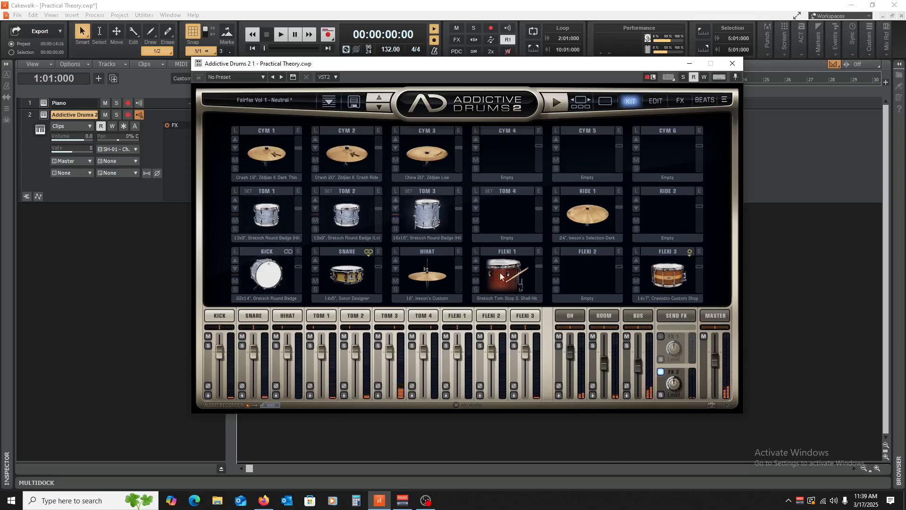
left_click(355, 271)
left_click(415, 274)
left_click(359, 276)
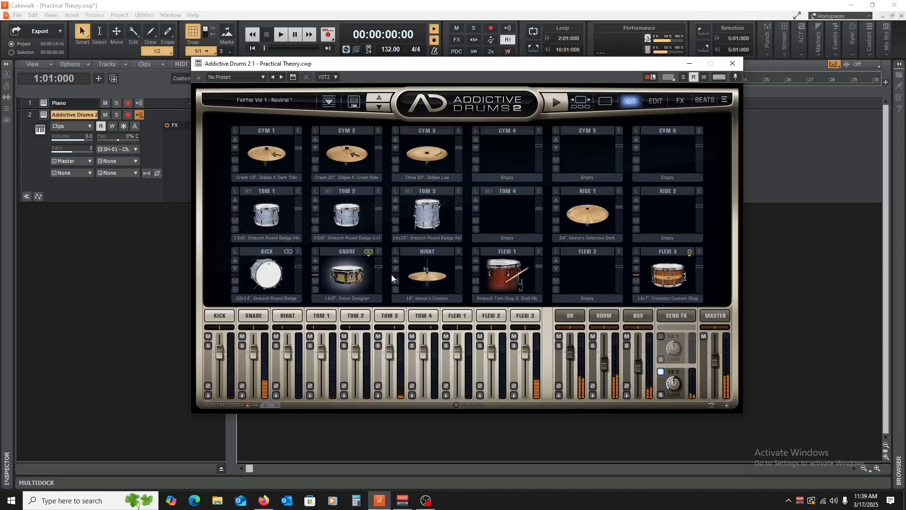
left_click(415, 276)
left_click(417, 162)
left_click(347, 156)
left_click(266, 156)
left_click(572, 207)
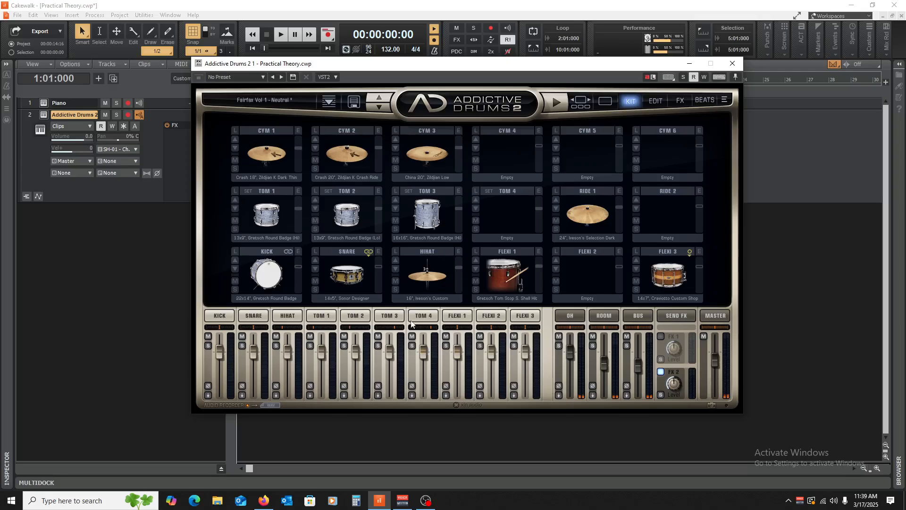
left_click(731, 64)
left_click(43, 115)
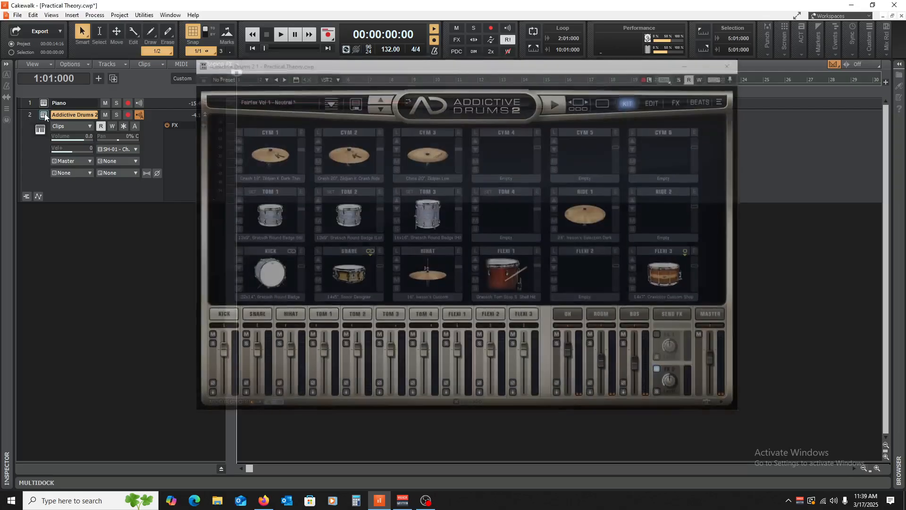
left_click(731, 64)
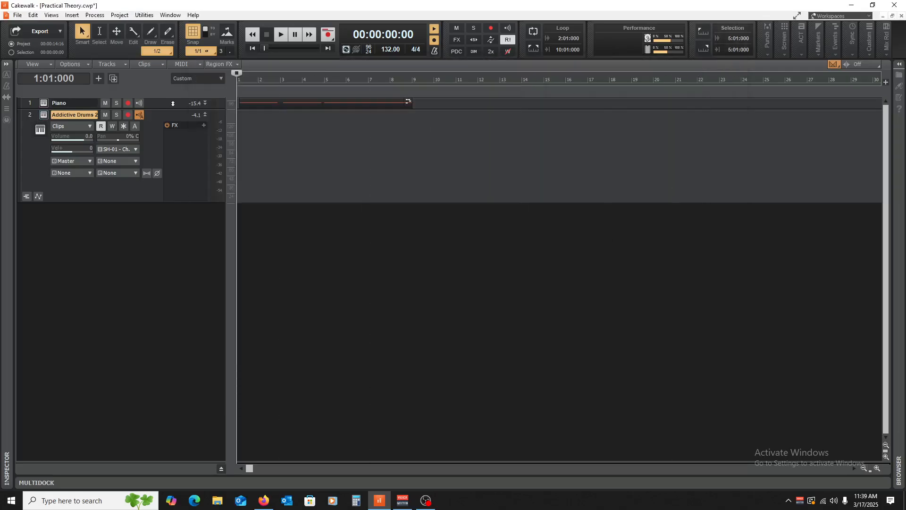
Step: Show the drum track's piano roll and draw a C3 kick note at the start of bar 1, shortened to an eighth
left_click(52, 16)
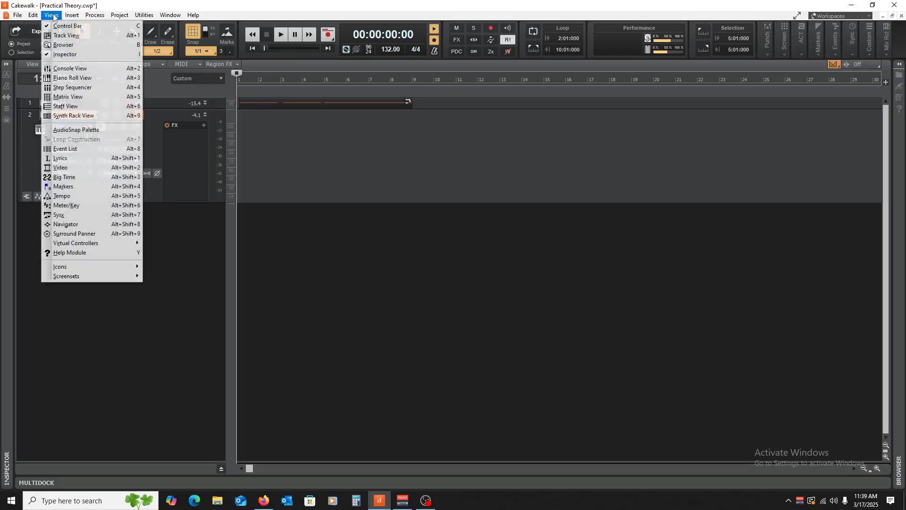
left_click(73, 77)
scroll(17, 358, "down", 4)
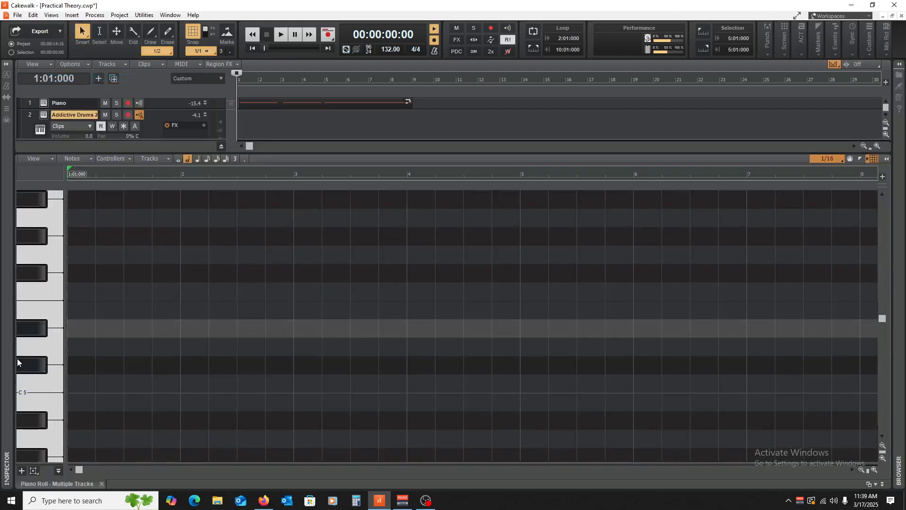
scroll(37, 364, "down", 5)
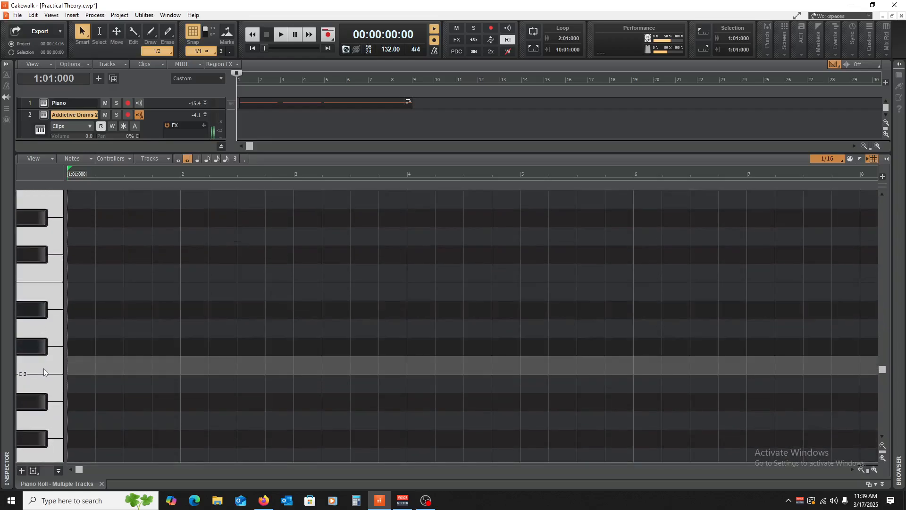
left_click(73, 359)
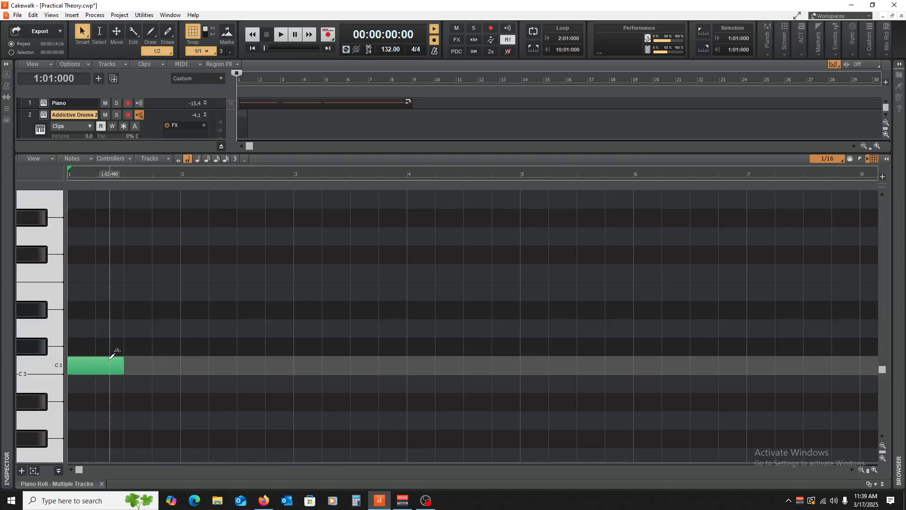
left_click_drag(122, 366, 78, 378)
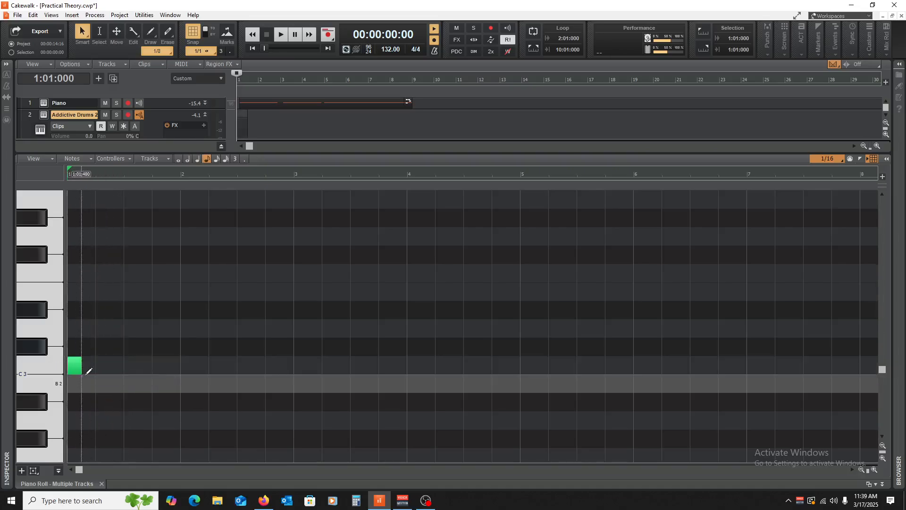
Step: Add eighth notes on Db4 at the start of bar 1 and D4 on its second eighth, and play them back
scroll(31, 274, "up", 1)
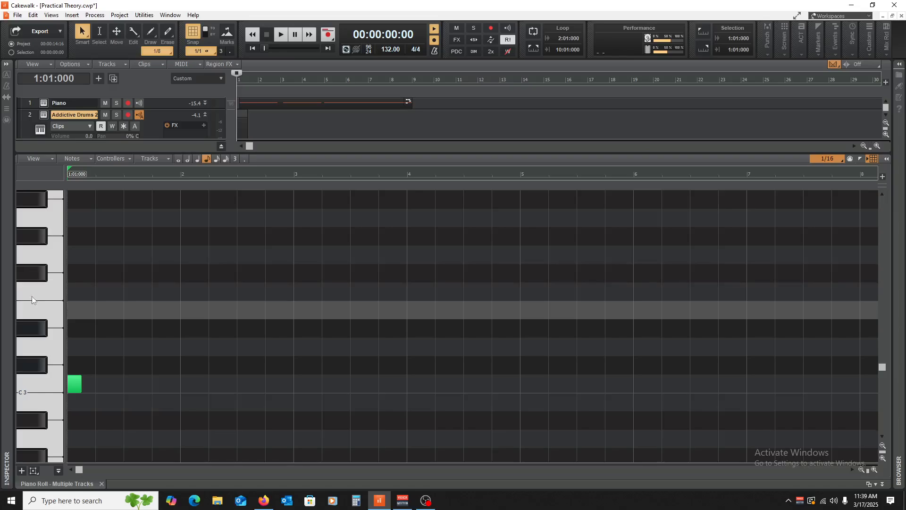
scroll(36, 336, "up", 7)
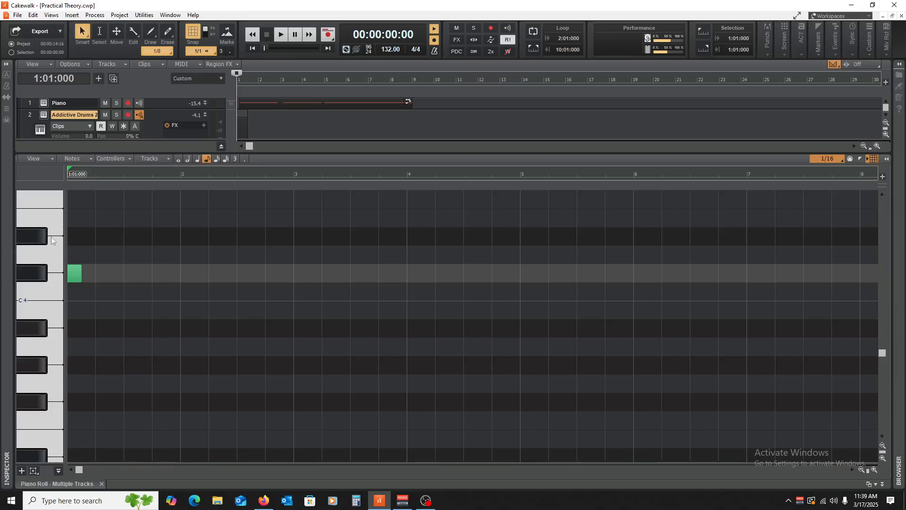
left_click(36, 258)
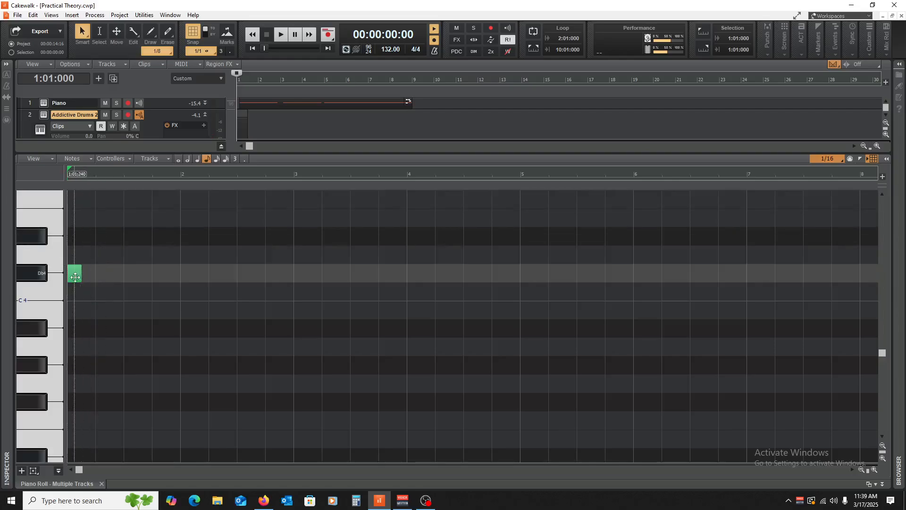
left_click(88, 255)
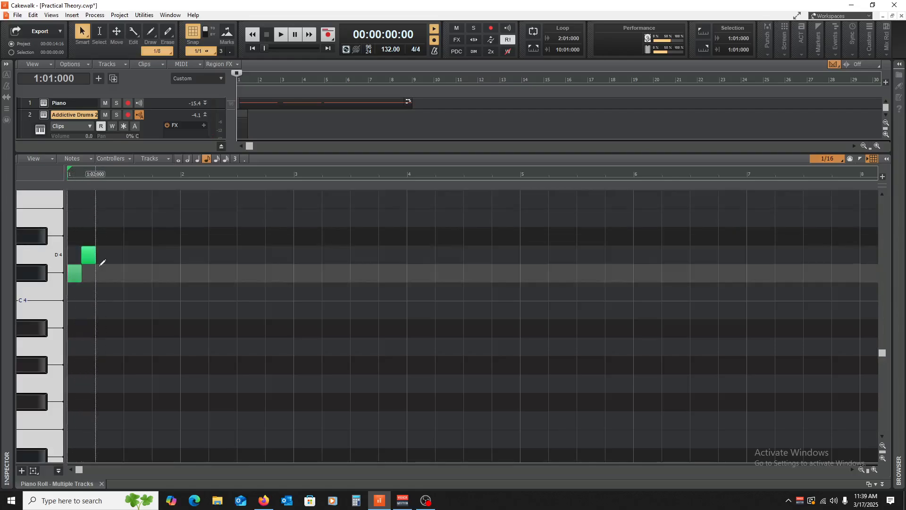
key("space")
key("space")
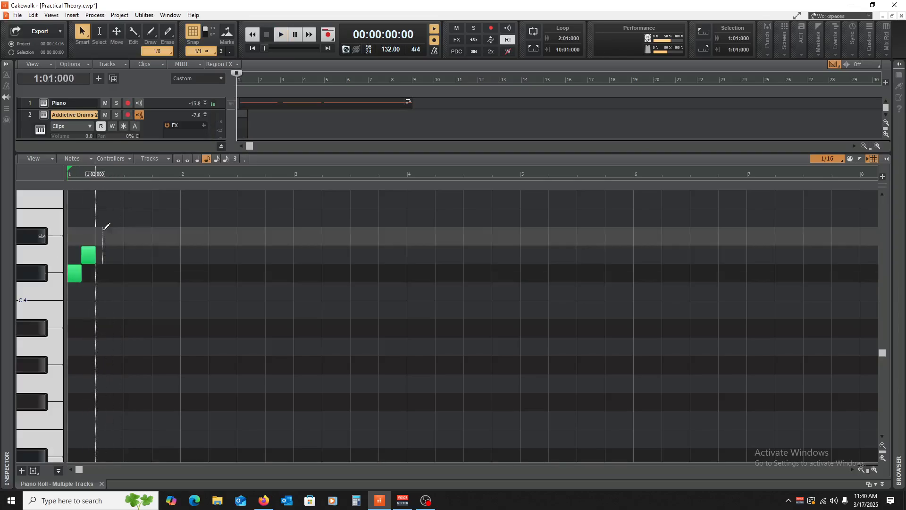
Step: Copy the Db4 and D4 eighth notes to beat 2 of bar 1 and play the pattern back
left_click_drag(107, 214, 103, 275)
key("space")
key("space")
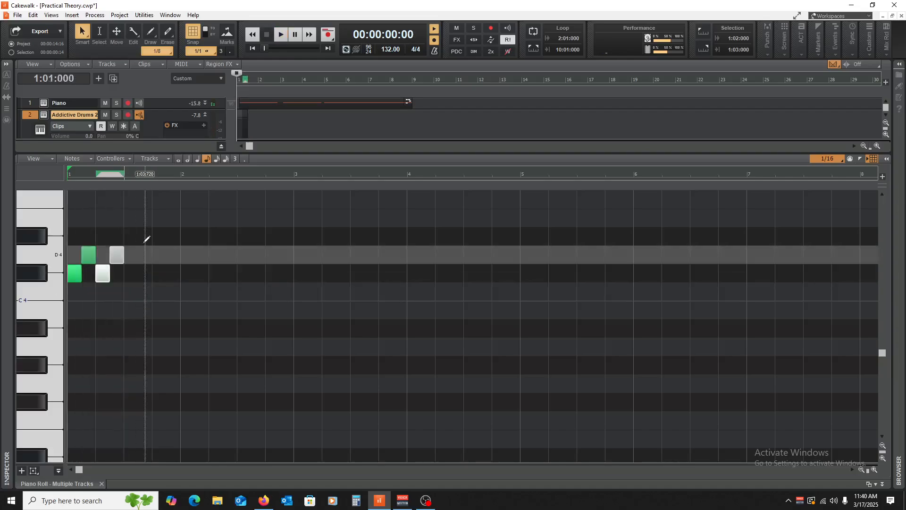
key("space")
key("space")
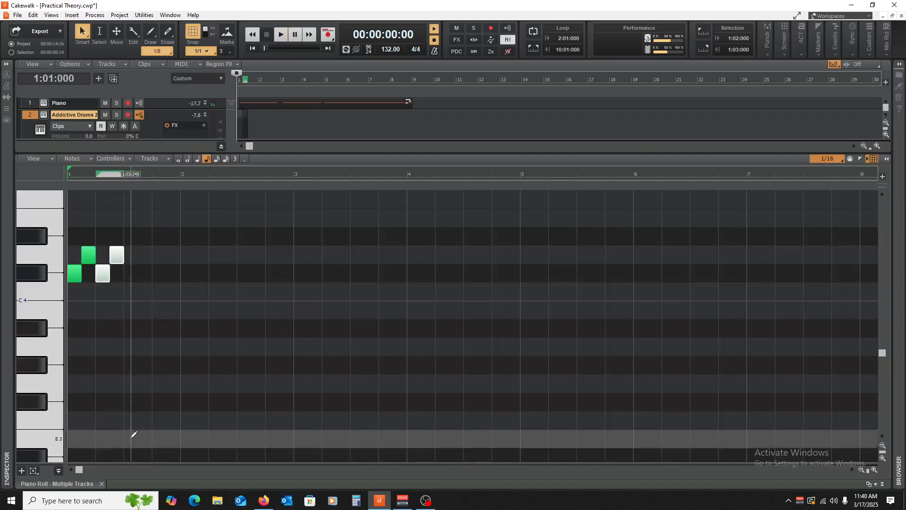
Step: Open the piano clip's notes, move the first four bars' phrase an eighth later to start on beat 2, and play it
left_click(102, 483)
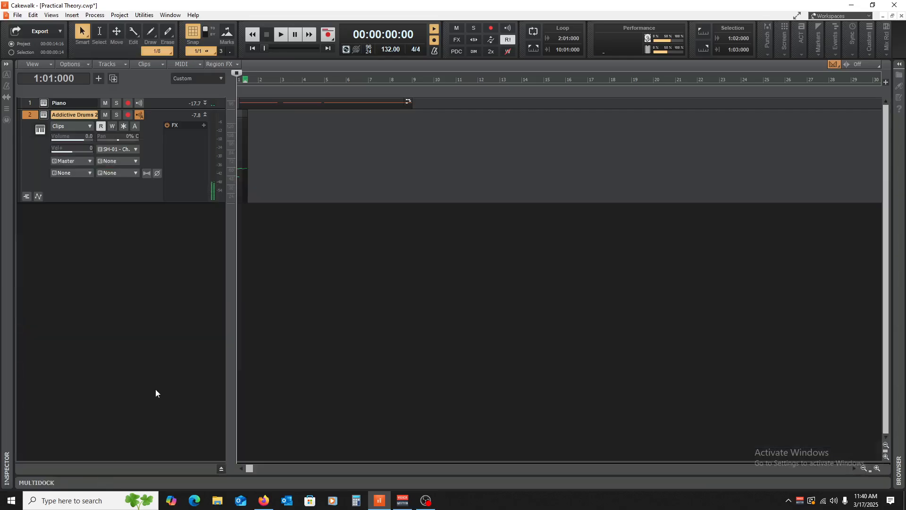
double_click(303, 99)
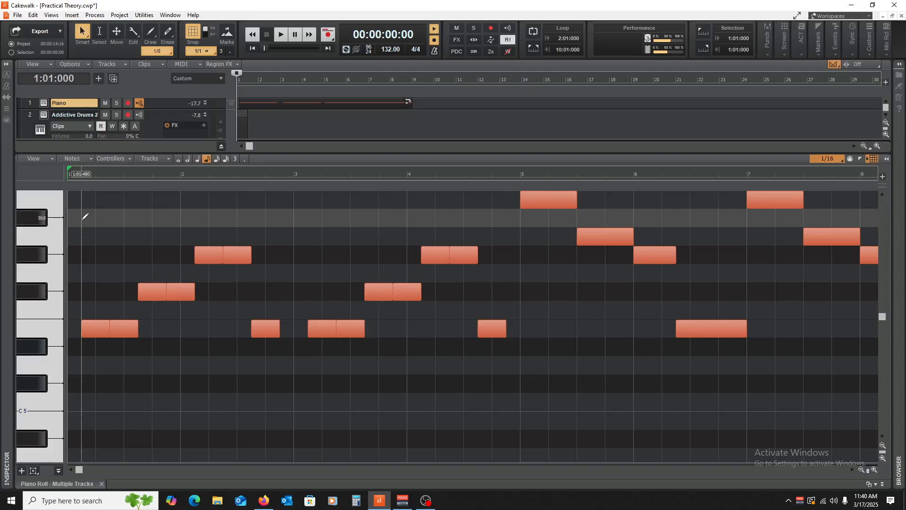
left_click_drag(84, 217, 493, 370)
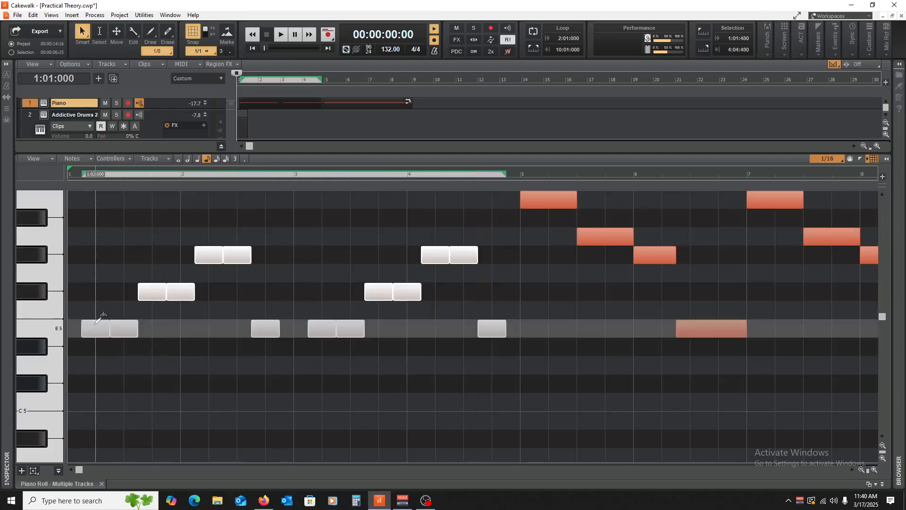
left_click_drag(96, 322, 107, 334)
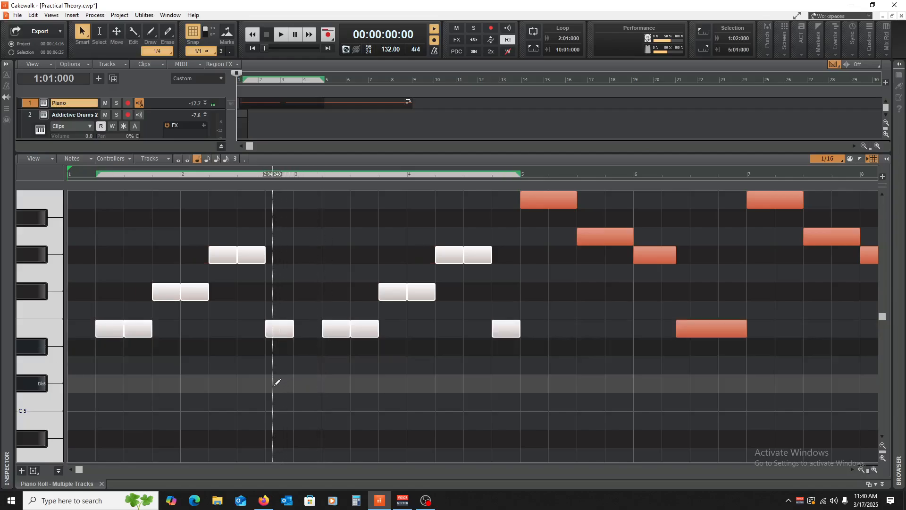
key("space")
key("space")
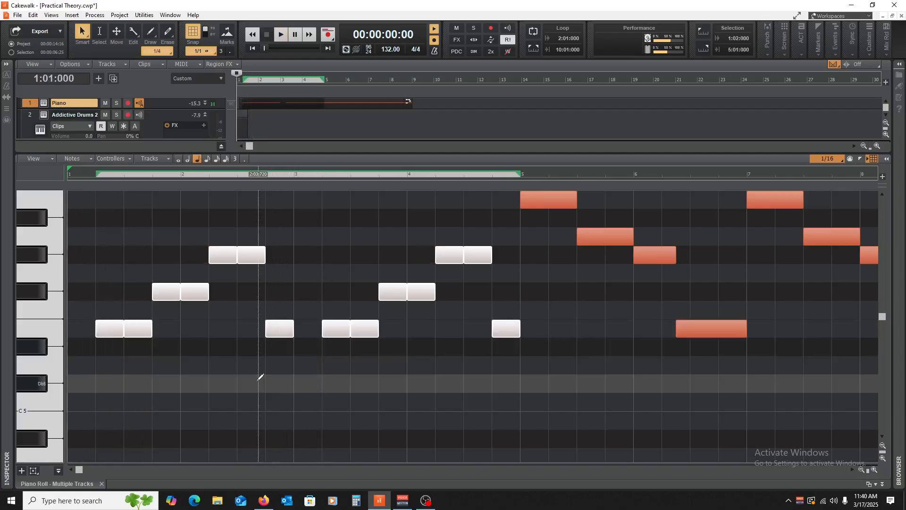
Step: Play back the piano phrase, close its piano roll and open the Addictive Drums 2 clip's notes around C4
key("space")
key("space")
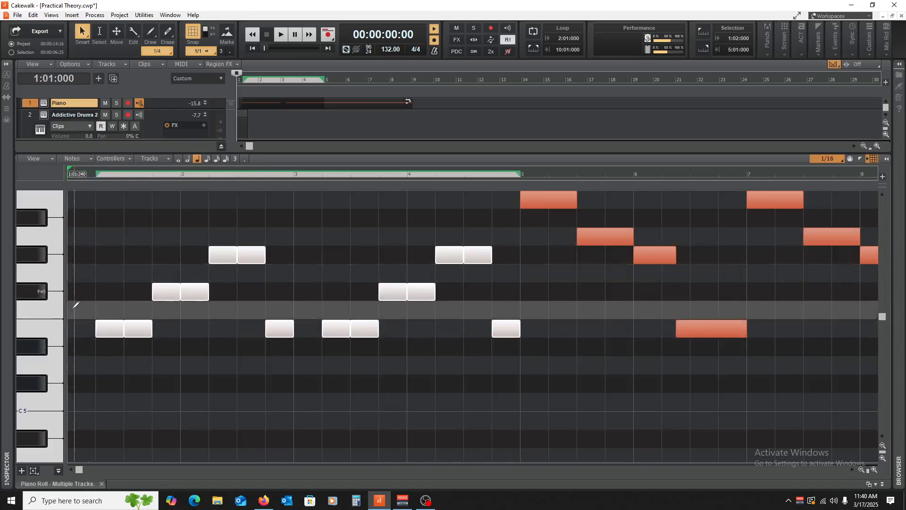
left_click(103, 484)
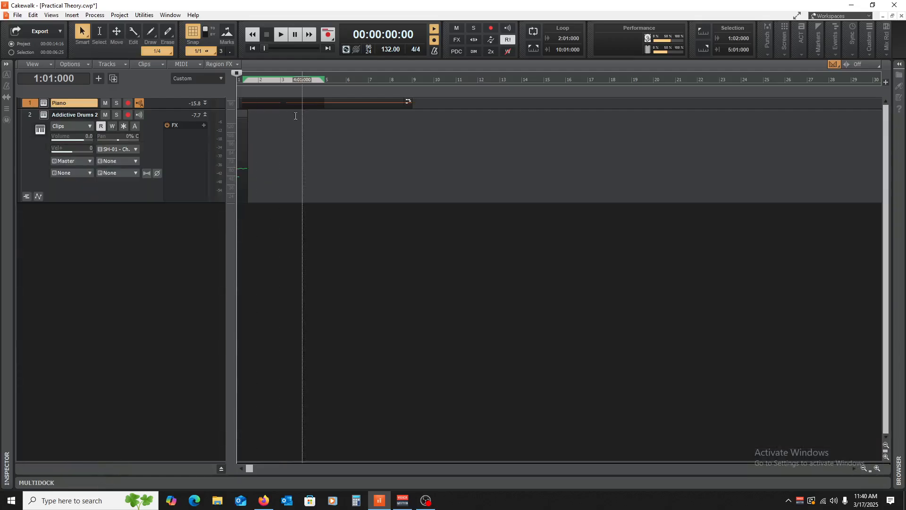
key("space")
key("space")
double_click(241, 116)
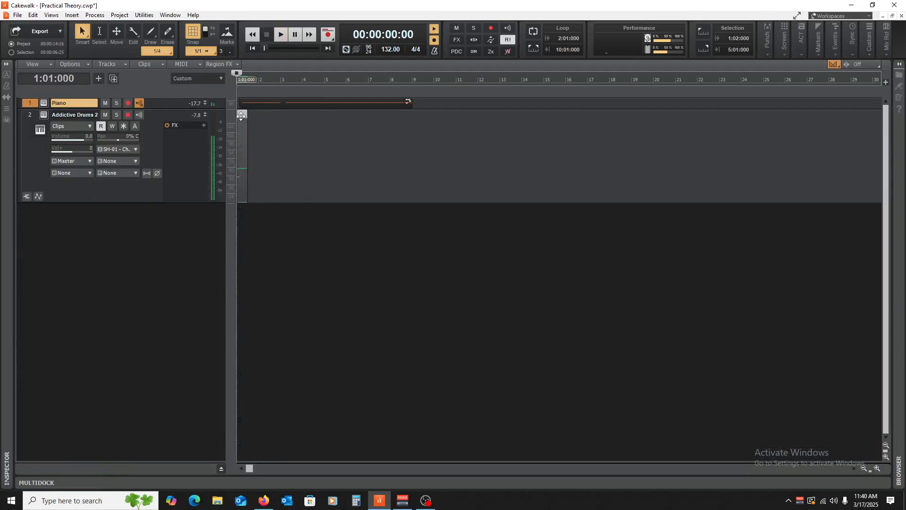
scroll(190, 307, "down", 3)
scroll(188, 310, "down", 3)
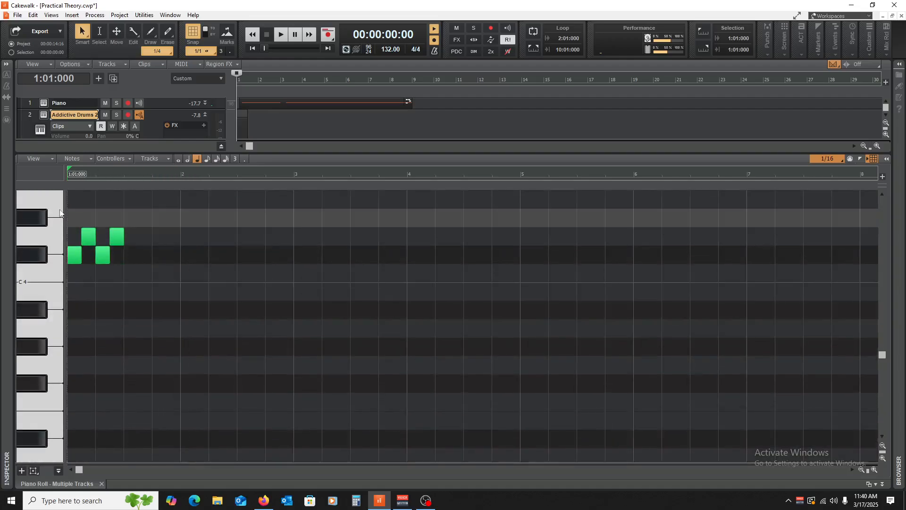
Step: Audition the Db4 and D4 drum sounds alternately to compare them
left_click(32, 255)
left_click(27, 241)
left_click(25, 257)
left_click(29, 241)
left_click(26, 255)
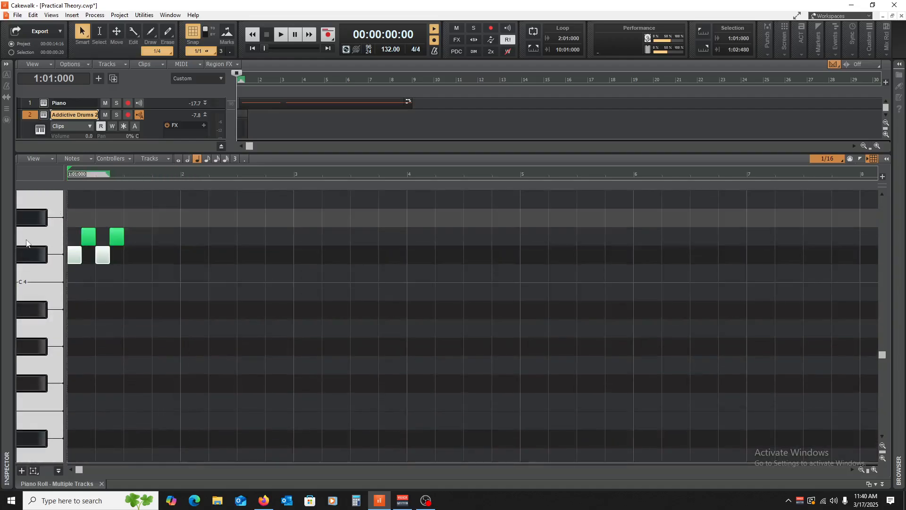
left_click(28, 242)
left_click(23, 255)
left_click(26, 241)
left_click(27, 241)
left_click(26, 255)
left_click(28, 242)
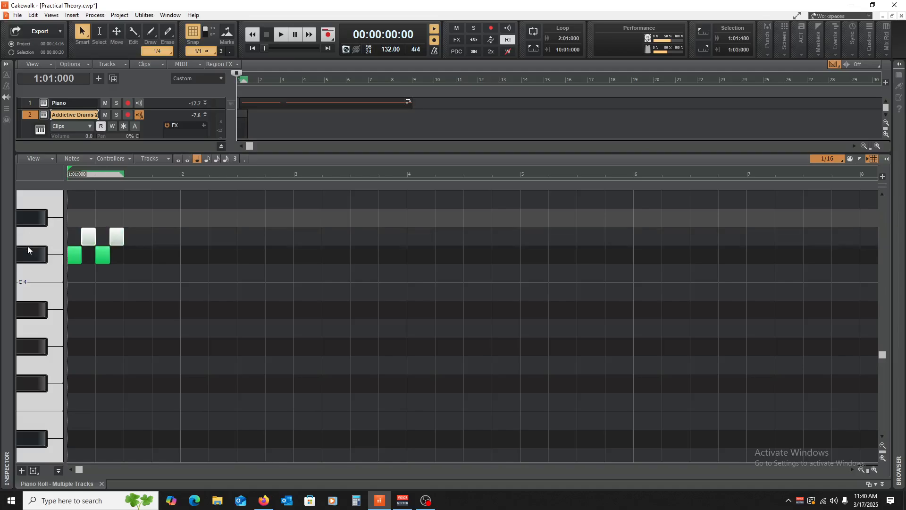
left_click(27, 255)
left_click(33, 233)
Step: Swap the pattern so D4 falls on the beats and Db4 on the off-beats, and copy it to beats 3 and 4 of bar 1
left_click_drag(125, 255, 88, 255)
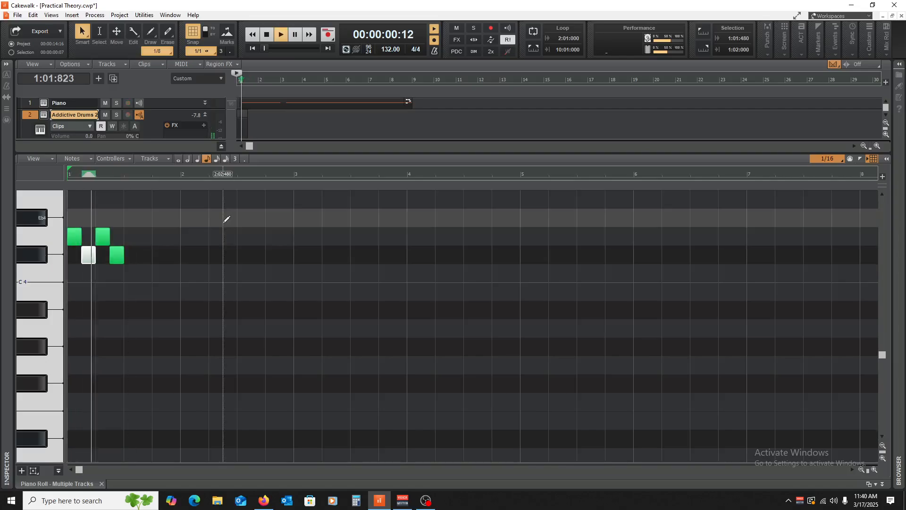
left_click_drag(191, 193, 63, 267)
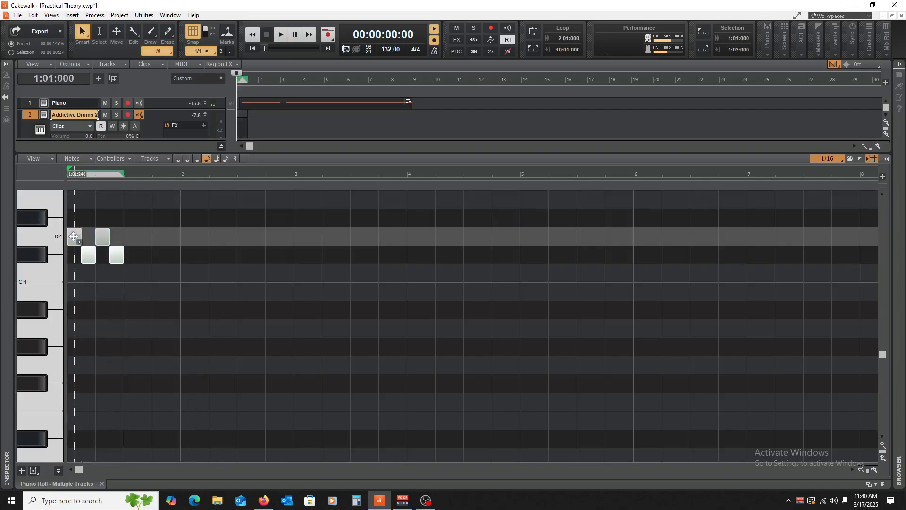
left_click_drag(73, 236, 129, 240)
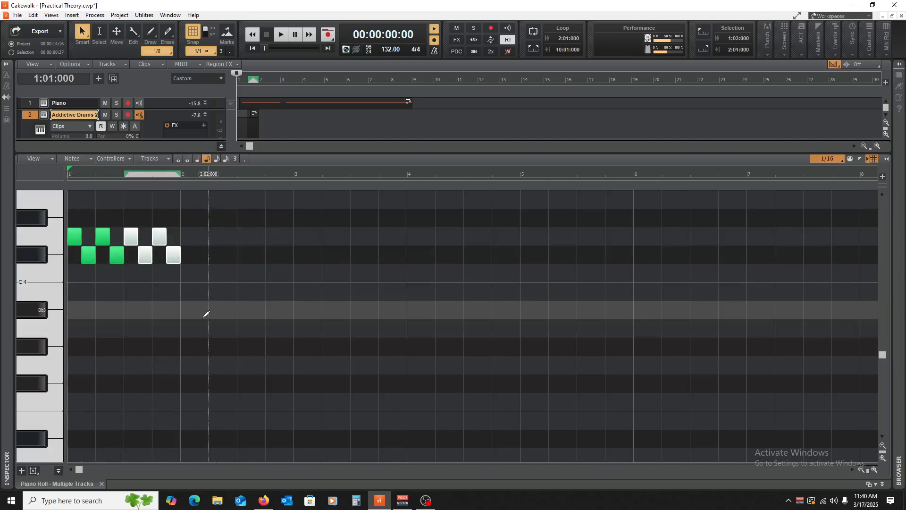
left_click(181, 323)
key("w")
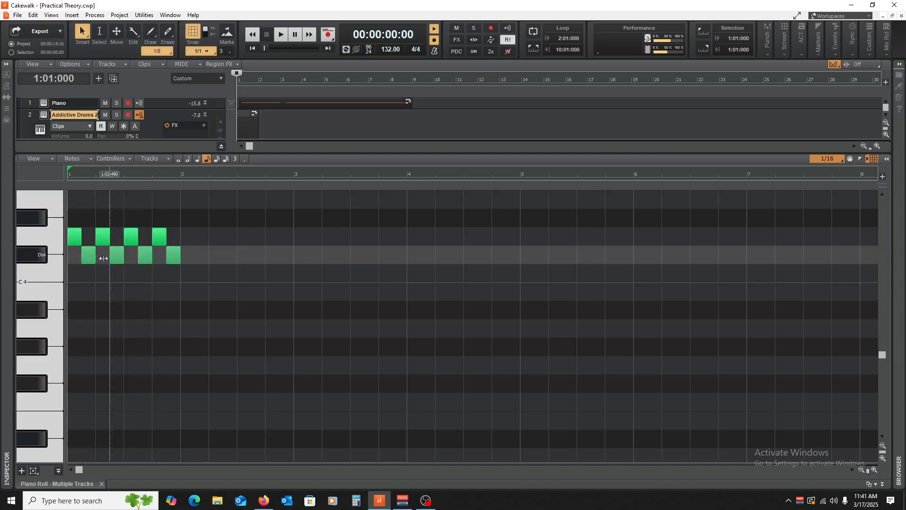
Step: Audition the off-beat Db4 and on-beat D4 sounds once more, clear the selection and play back bar 1
left_click(31, 255)
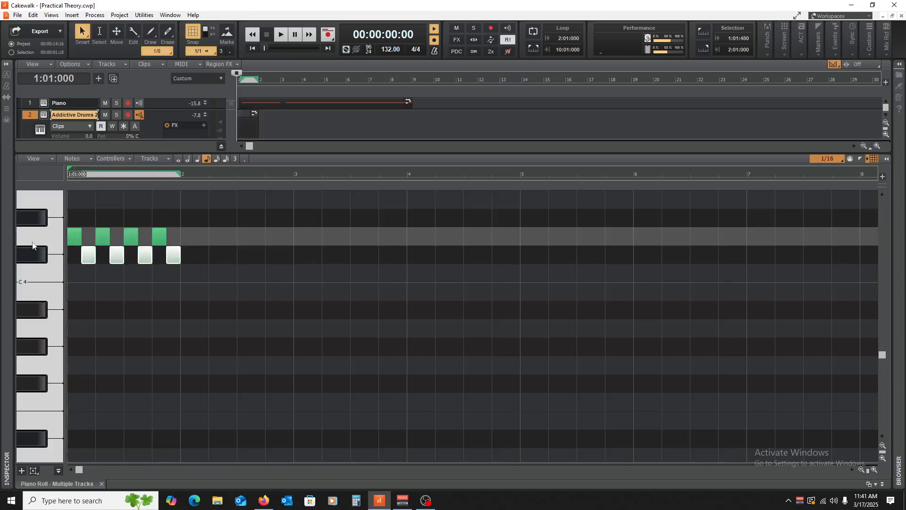
left_click(35, 249)
left_click(34, 259)
left_click(48, 250)
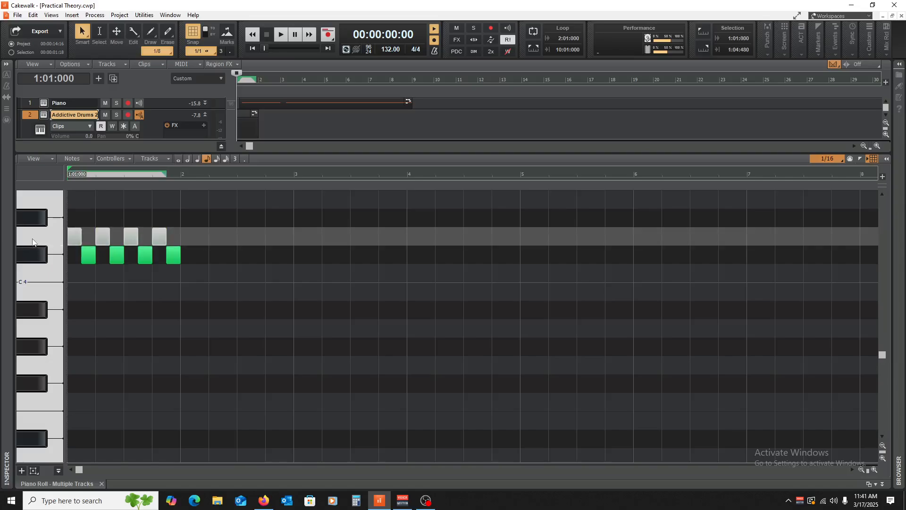
left_click(39, 255)
left_click(27, 237)
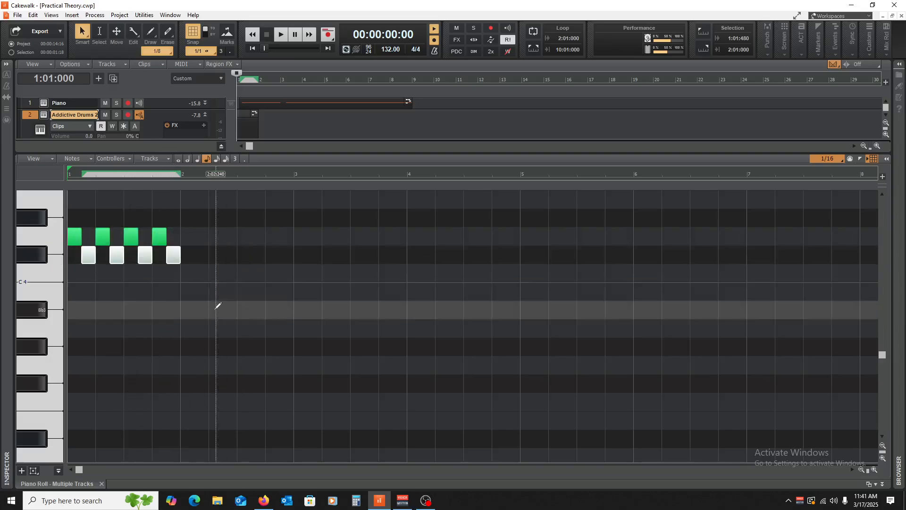
left_click(140, 278)
key("space")
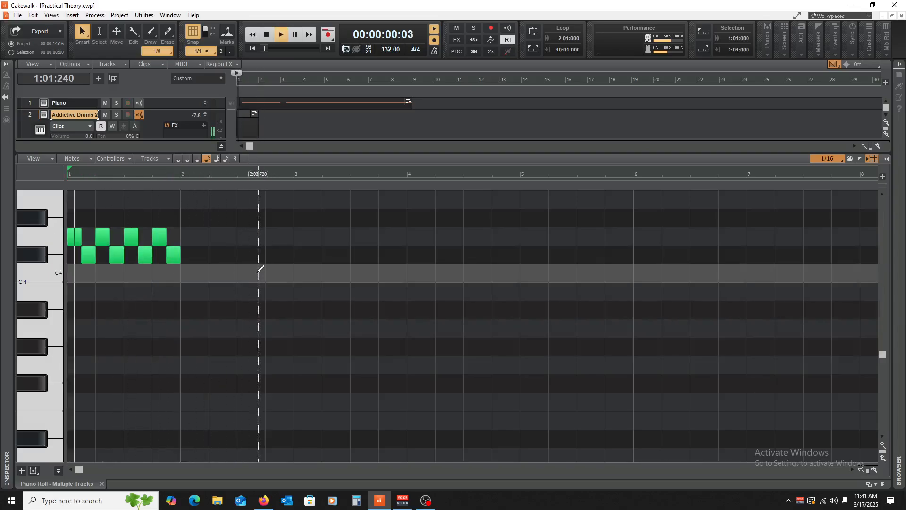
key("space")
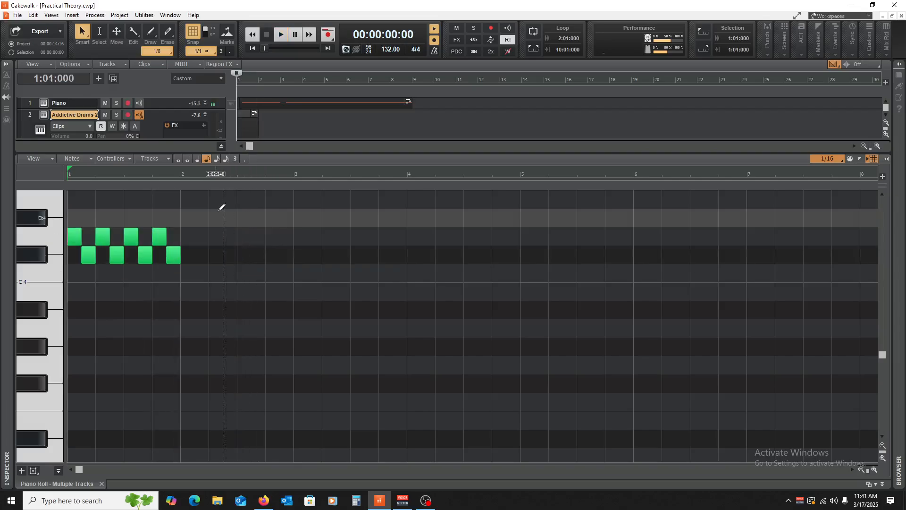
Step: Copy bar 1's alternating D4 and Db4 pattern into bar 2
left_click_drag(235, 205, 84, 278)
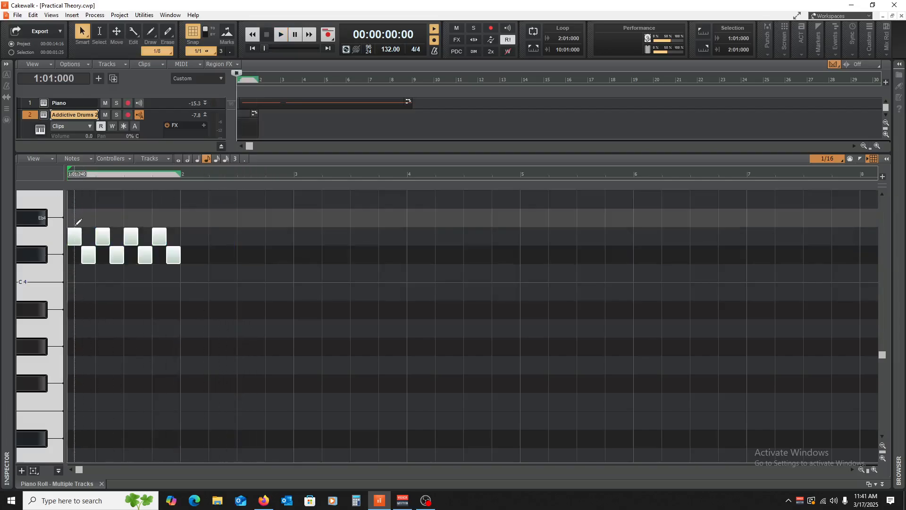
left_click_drag(75, 239, 189, 240)
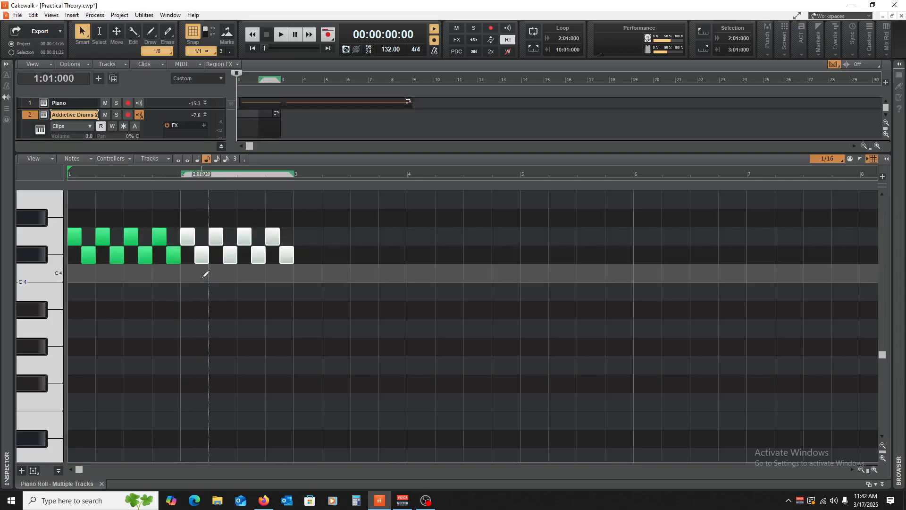
left_click(131, 293)
Step: Select all Db4 notes, show the velocity pane, lower their velocity slightly and play both bars
left_click(49, 257)
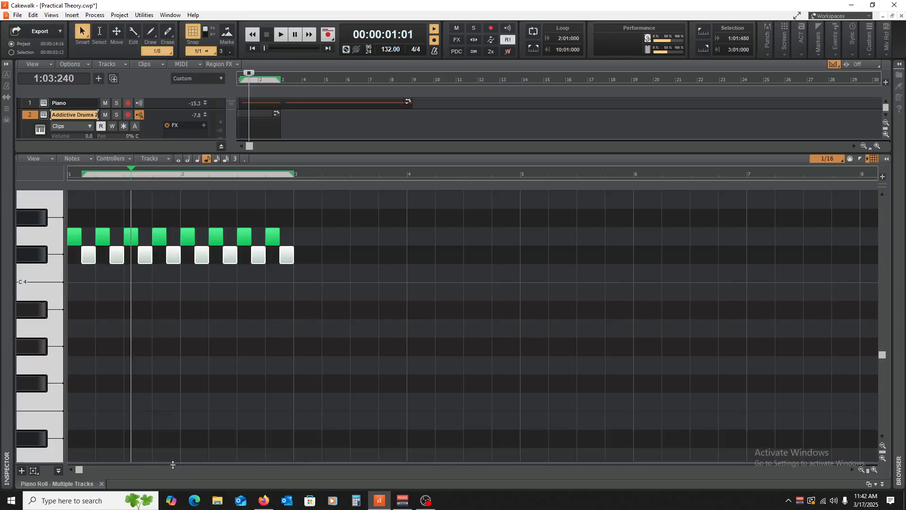
left_click_drag(172, 464, 185, 376)
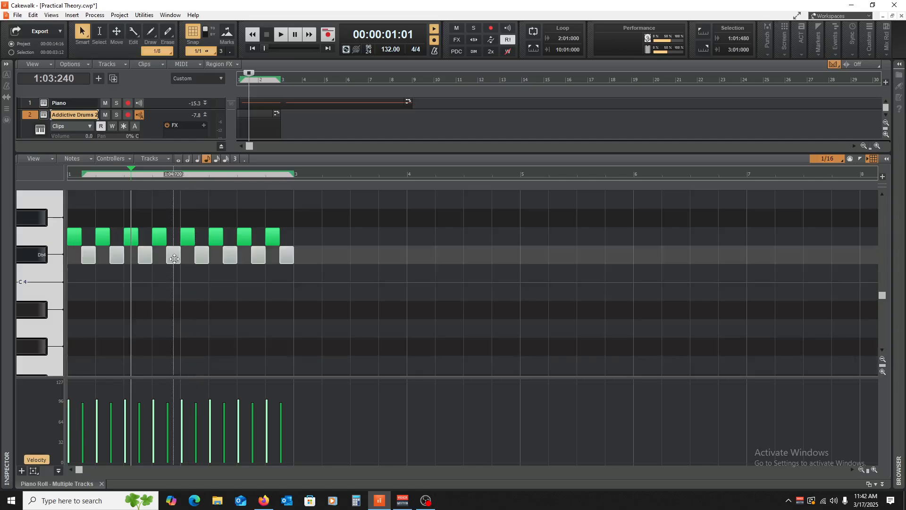
left_click_drag(179, 244, 177, 249)
key("w")
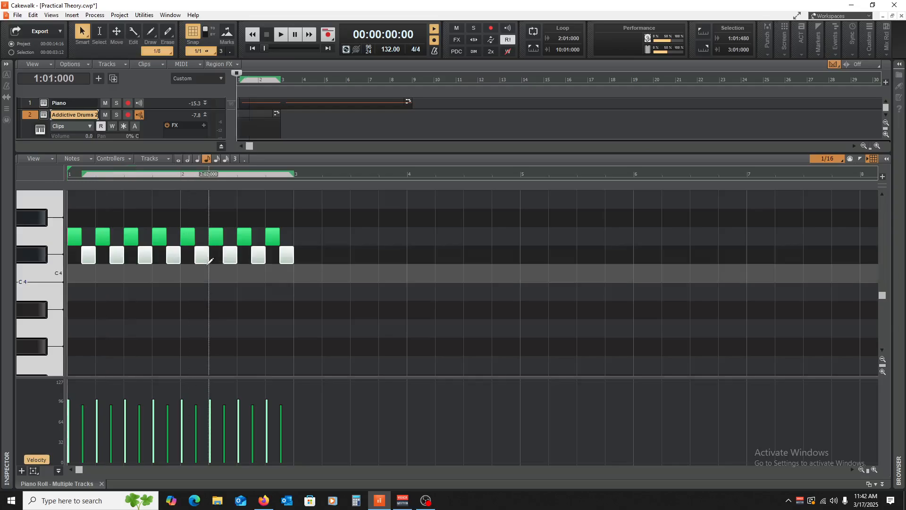
key("space")
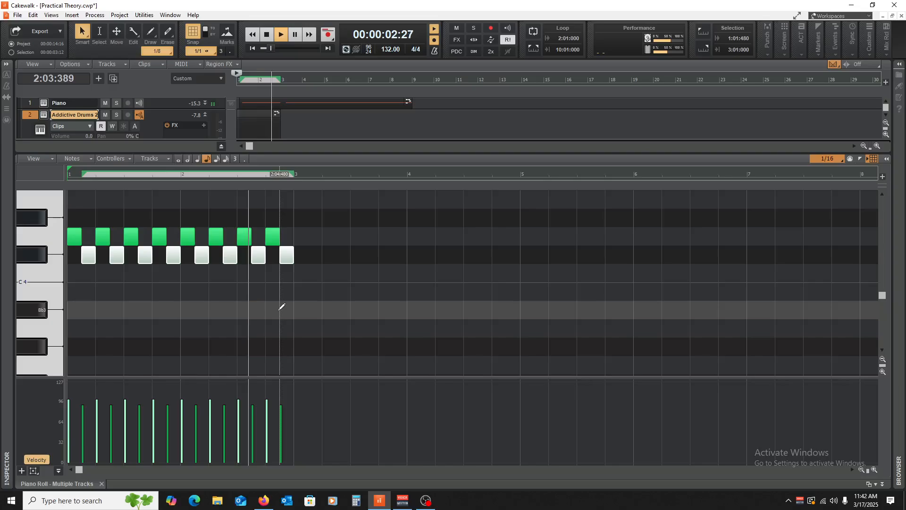
key("space")
Step: Reopen the drum clip's notes, add an eighth note on D3 at beat 3 of bar 1 and play it back
left_click(102, 483)
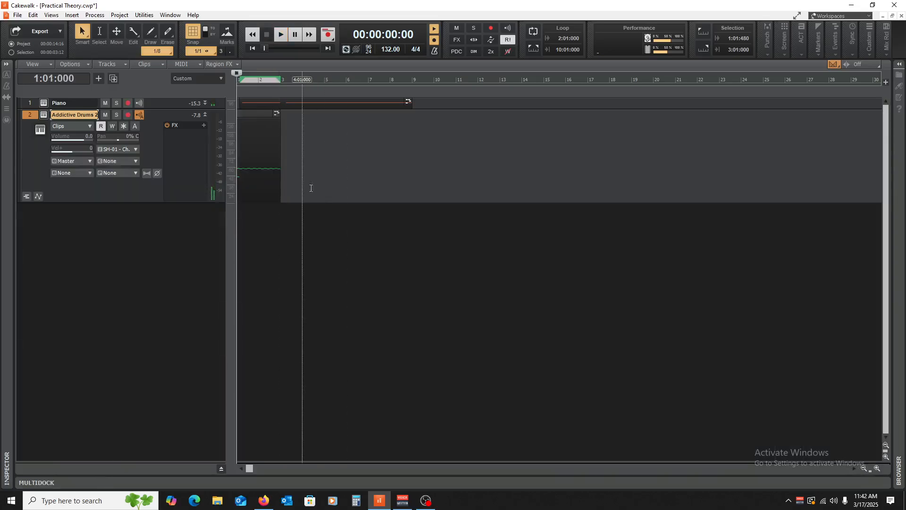
double_click(246, 111)
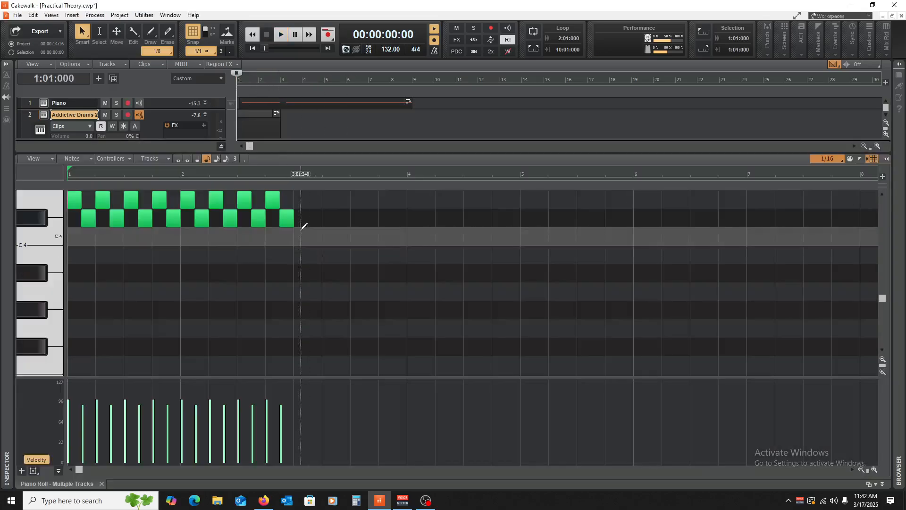
scroll(160, 325, "down", 5)
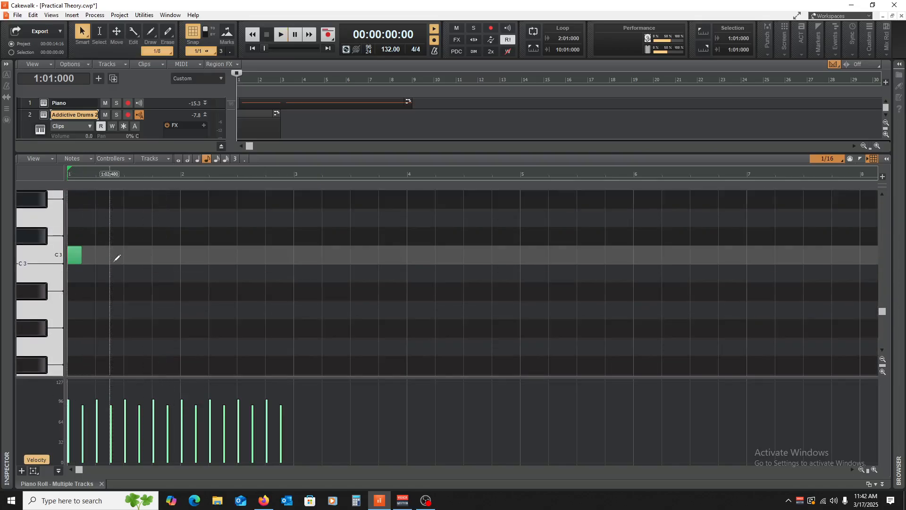
key("space")
scroll(154, 271, "up", 2)
key("space")
left_click(130, 289)
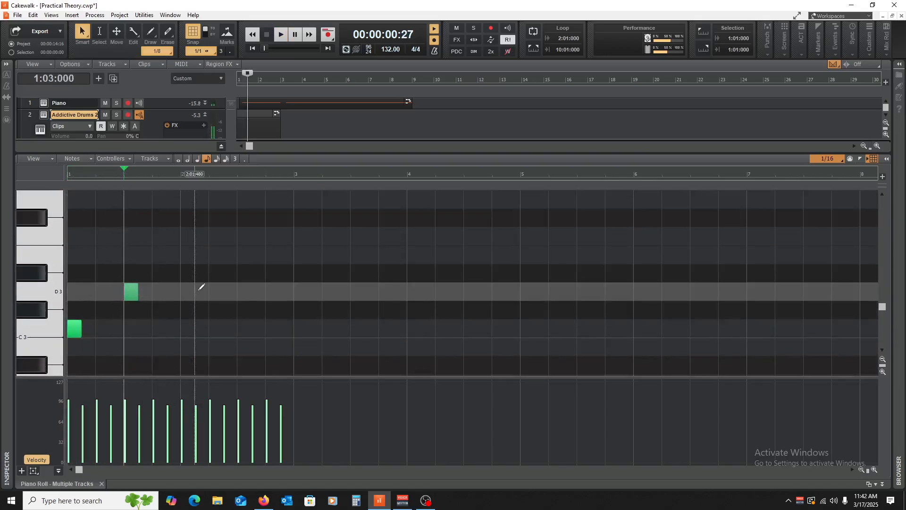
key("space")
key("space")
Step: Check the D3 note on beat 3 against the C3 note on beat 1 and replay the start of bar 1
right_click(131, 292)
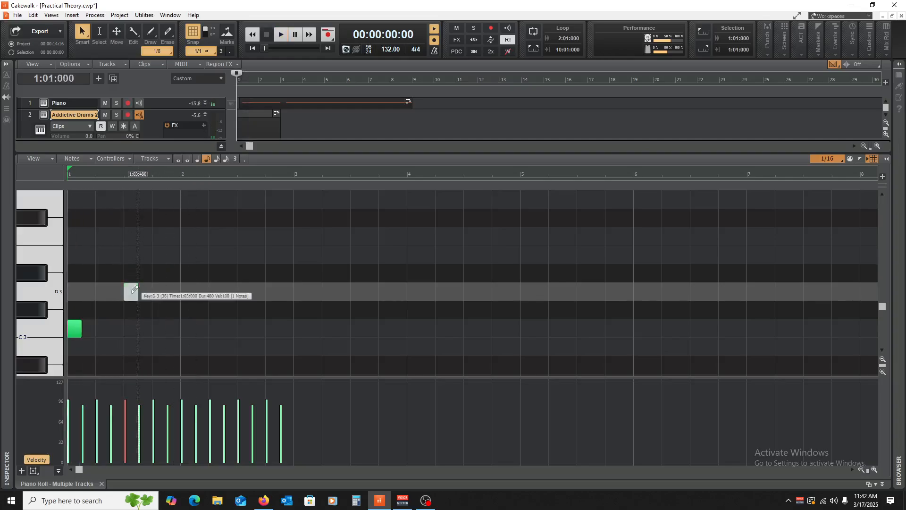
right_click(77, 328)
left_click_drag(76, 328, 131, 293)
key("space")
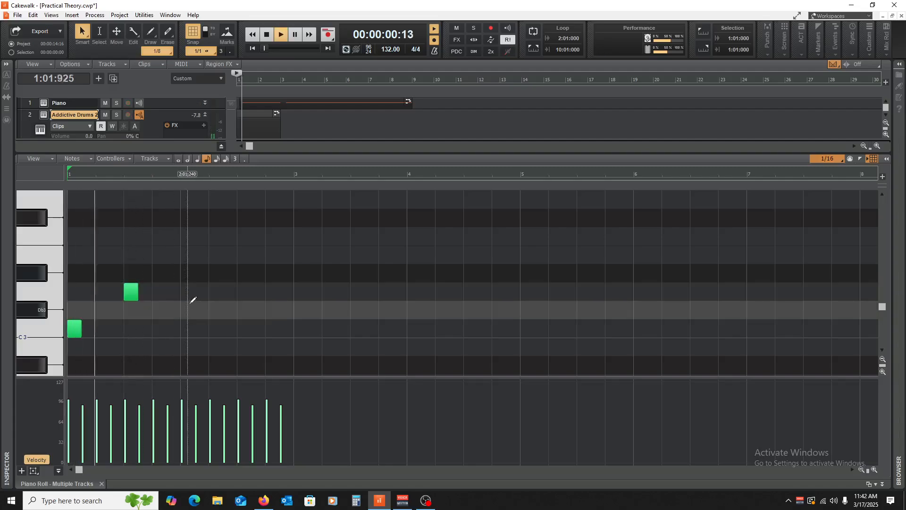
key("space")
key("space")
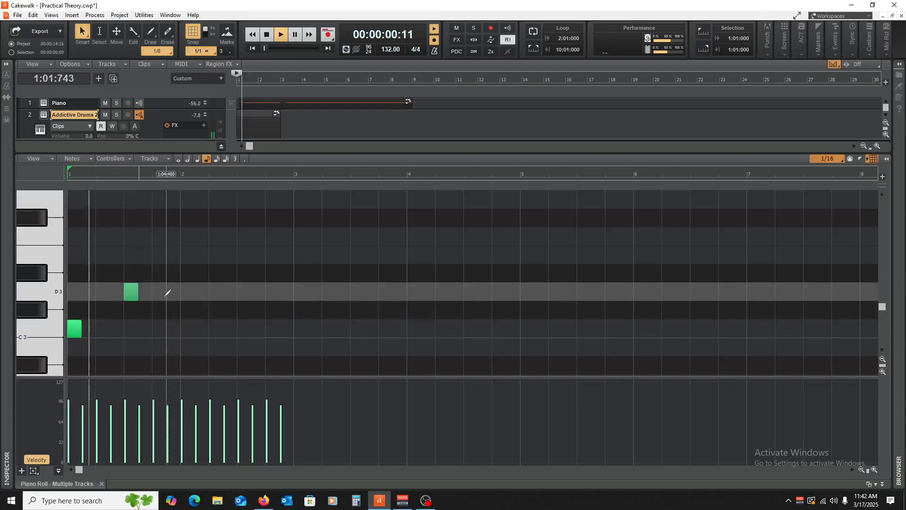
key("space")
Step: Hide the velocity pane, clear the selection of the C3 and D3 notes and play the drum pattern from the start
left_click_drag(152, 260, 71, 350)
left_click(142, 301)
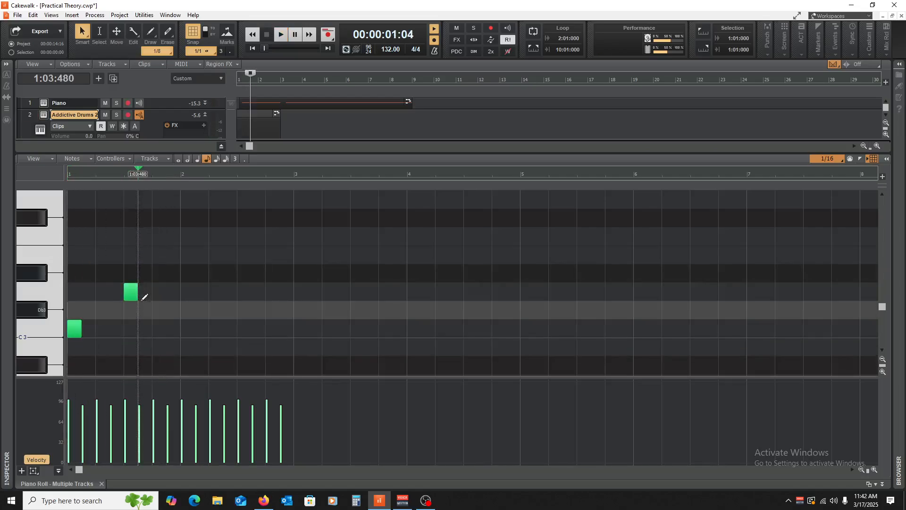
key("w")
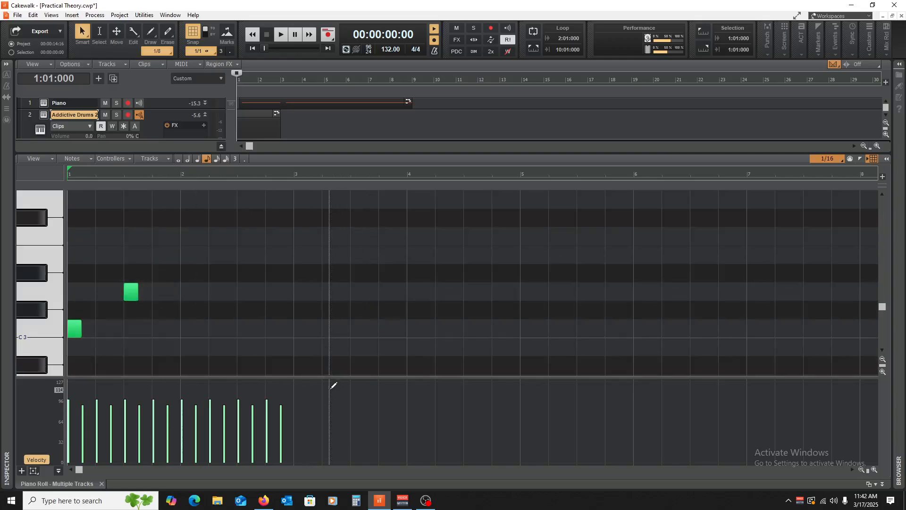
left_click_drag(327, 378, 327, 464)
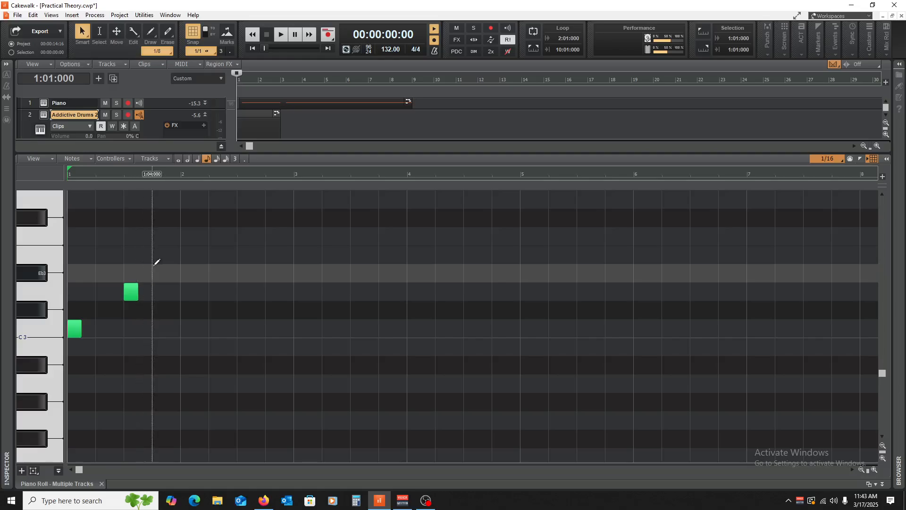
left_click_drag(183, 257, 75, 363)
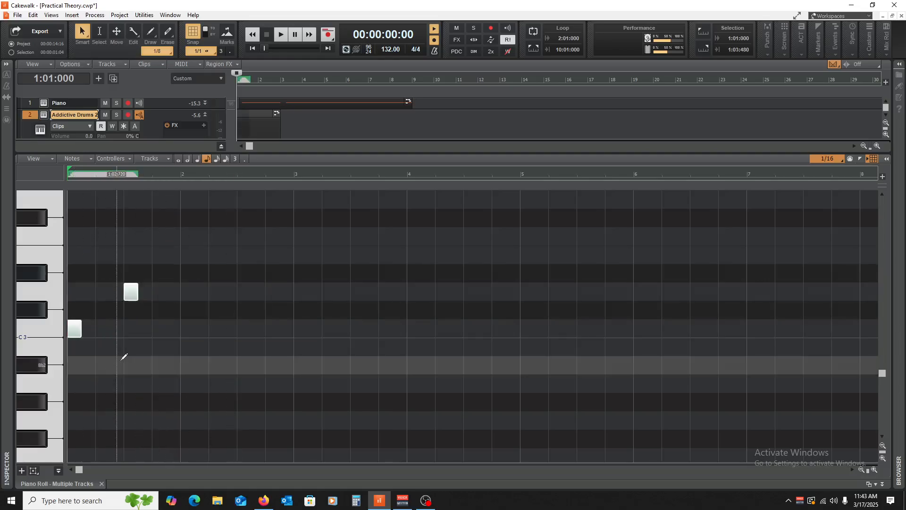
left_click(123, 357)
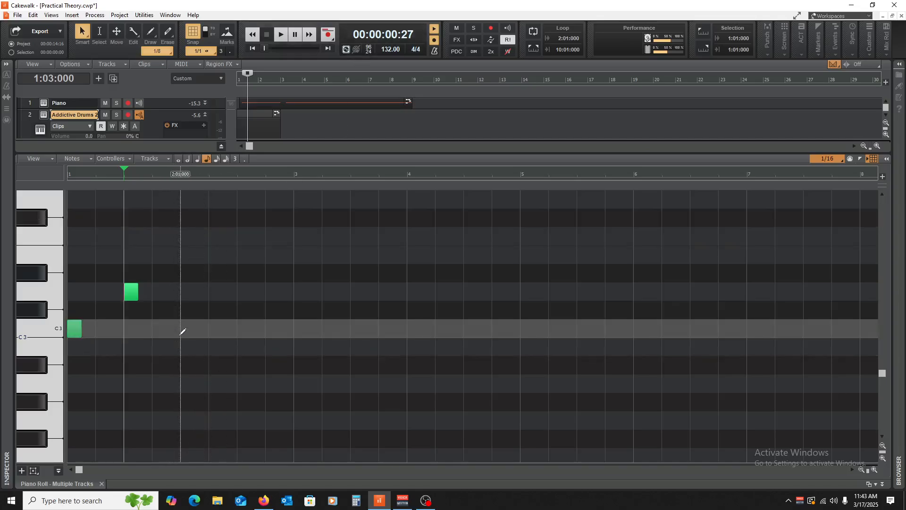
key("w")
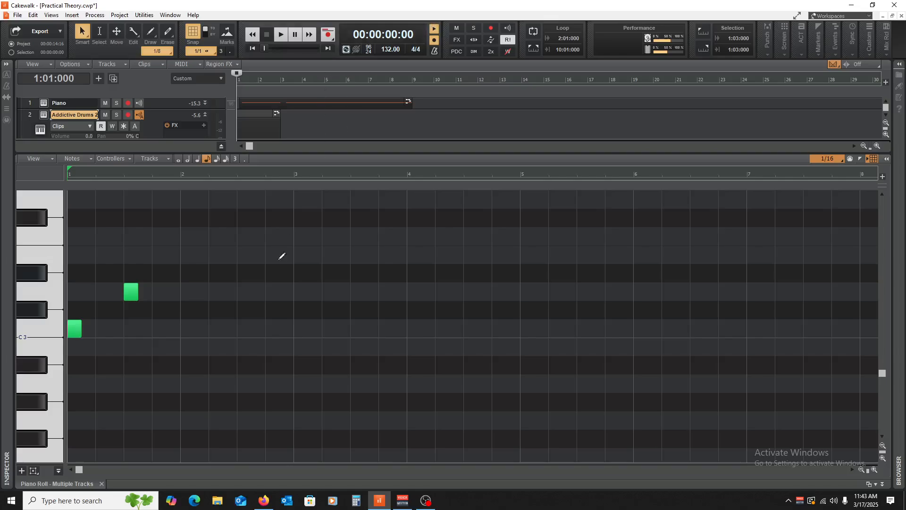
key("space")
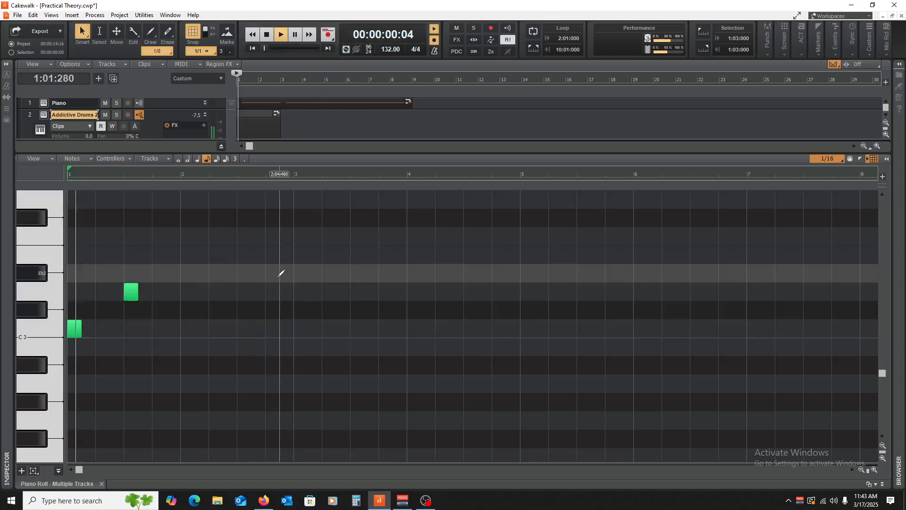
Step: Add an eighth note on C3 on the offbeat after beat 4 of bar 1 and play the pattern
key("space")
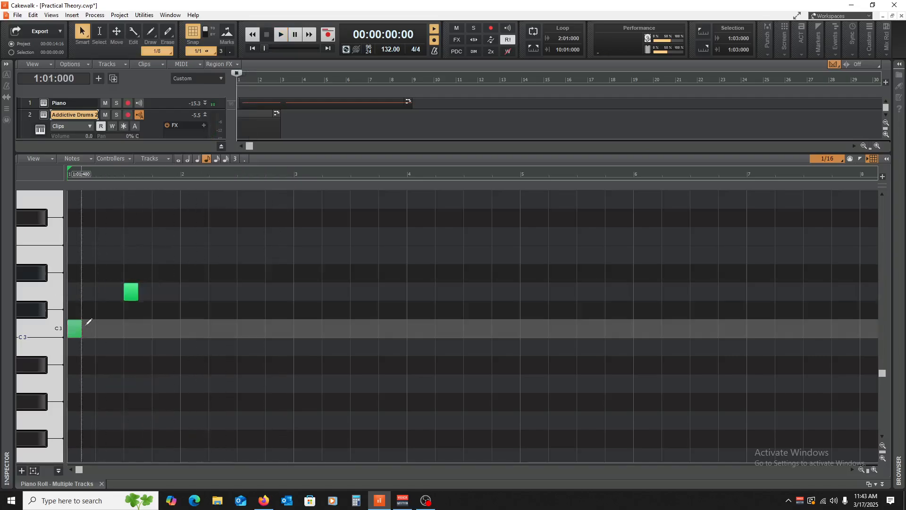
left_click_drag(184, 328, 173, 328)
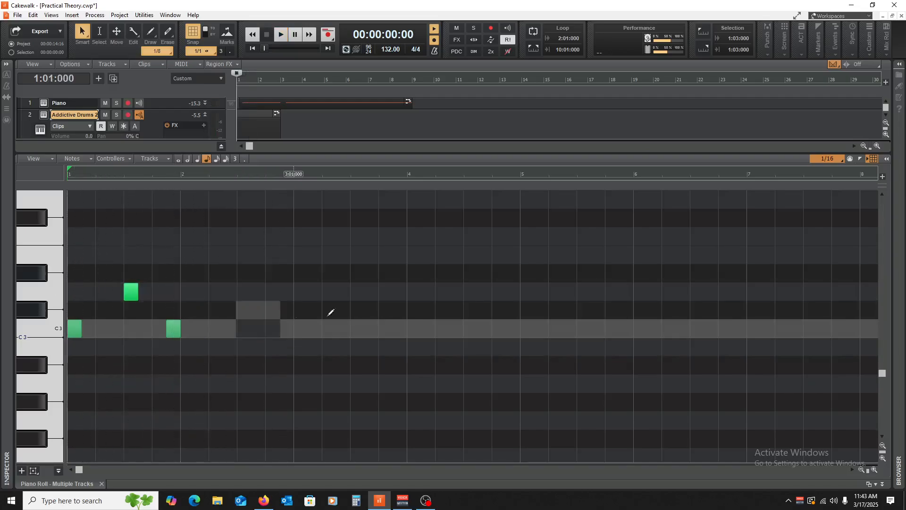
key("space")
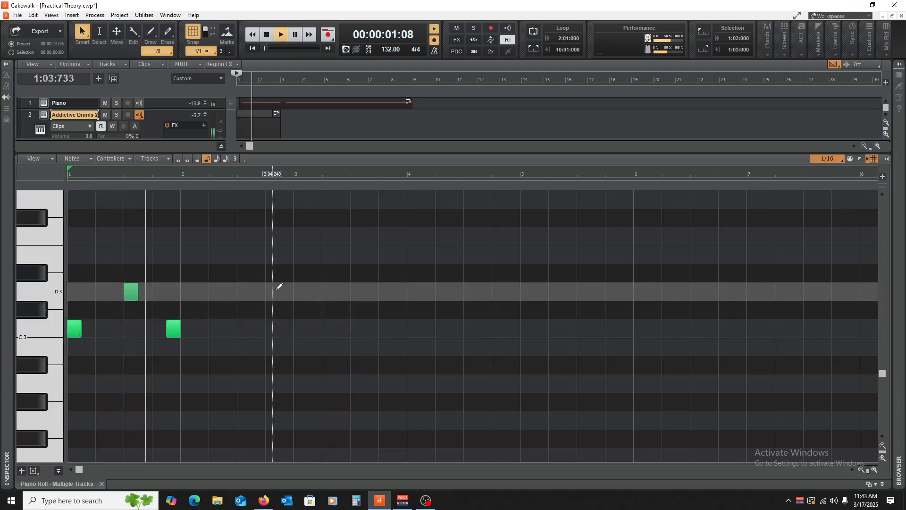
key("space")
Step: Add two eighth notes on C3 in bar 2, on the offbeat after beat 1 and on beat 2, and play the pattern
left_click_drag(173, 328, 199, 328)
left_click(212, 328)
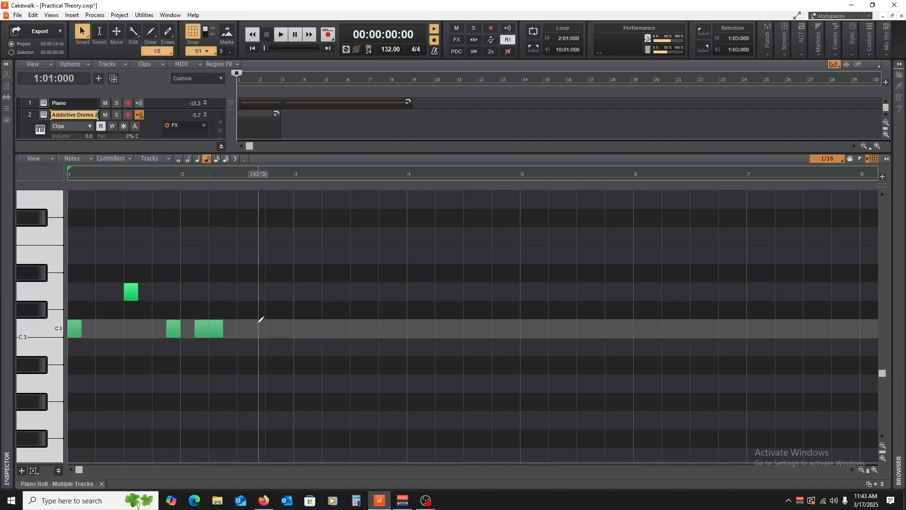
key("space")
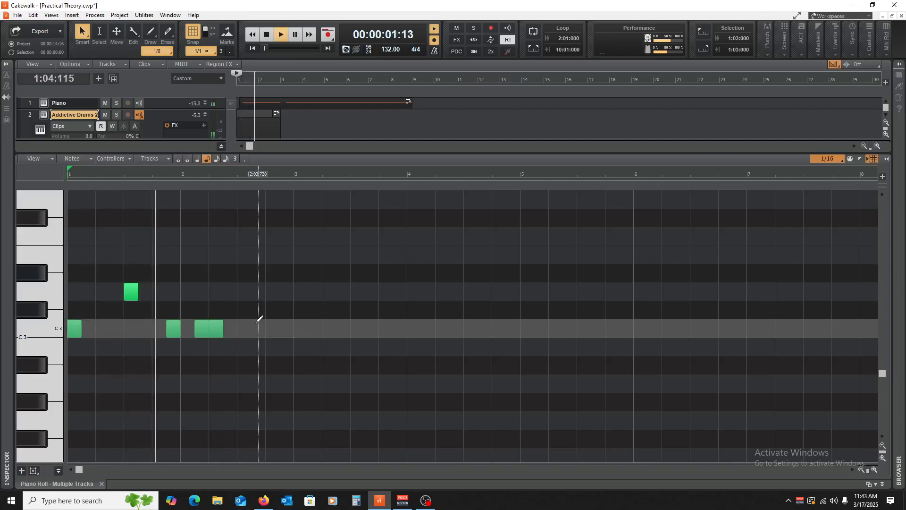
key("space")
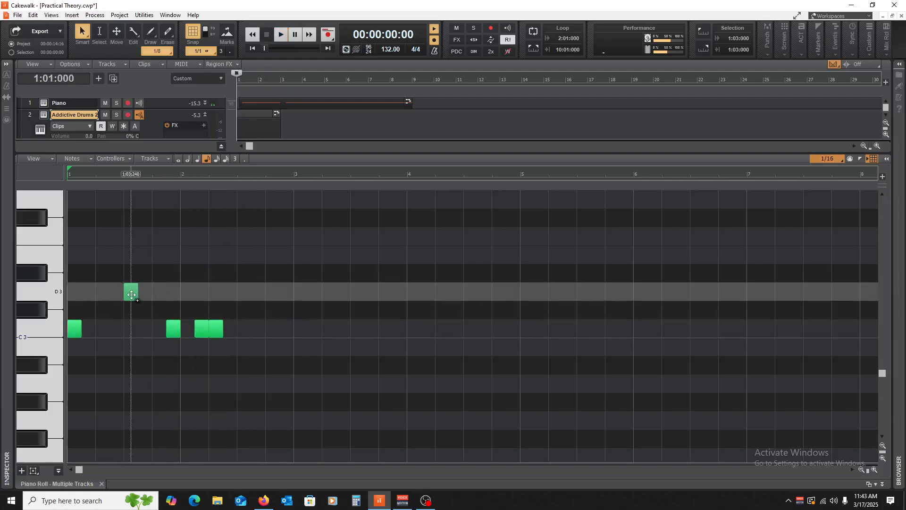
Step: Copy the D3 note to beat 3 of bar 2, play the pattern and duplicate both bars' C3 and D3 notes into bars 3 and 4
left_click_drag(131, 294, 244, 295)
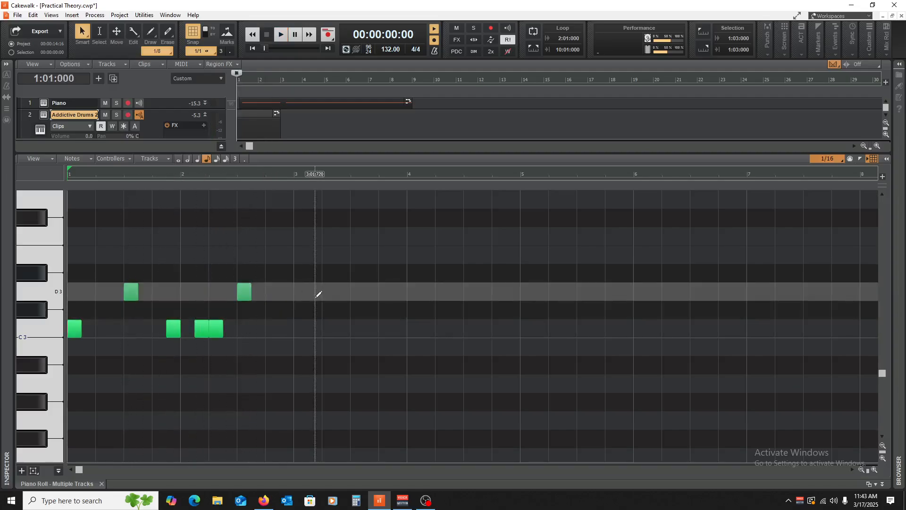
key("space")
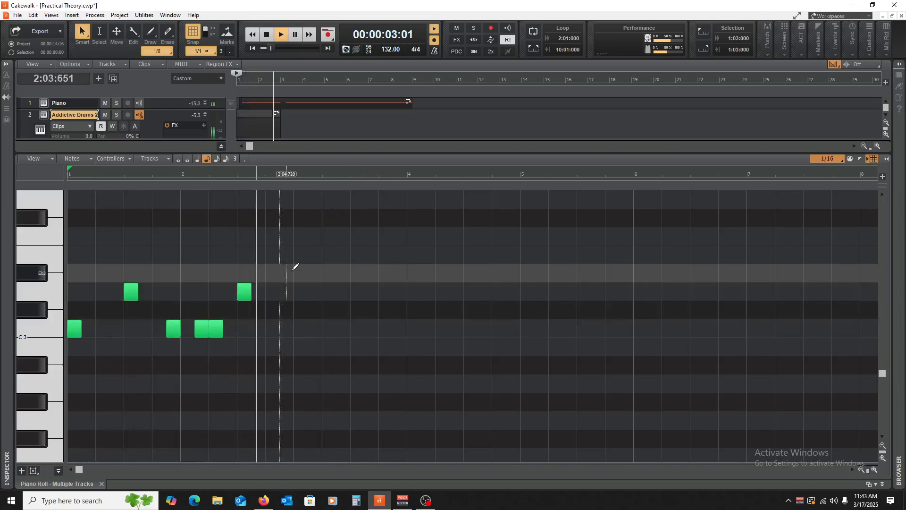
key("space")
left_click_drag(320, 241, 302, 331)
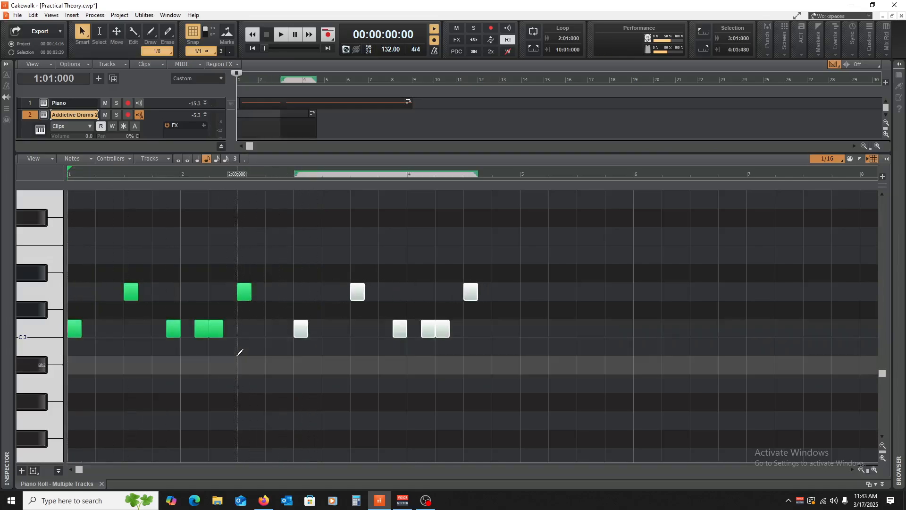
Step: Show the velocity pane, select all C3 notes, raise their velocity and play the pattern briefly
left_click_drag(225, 464, 256, 306)
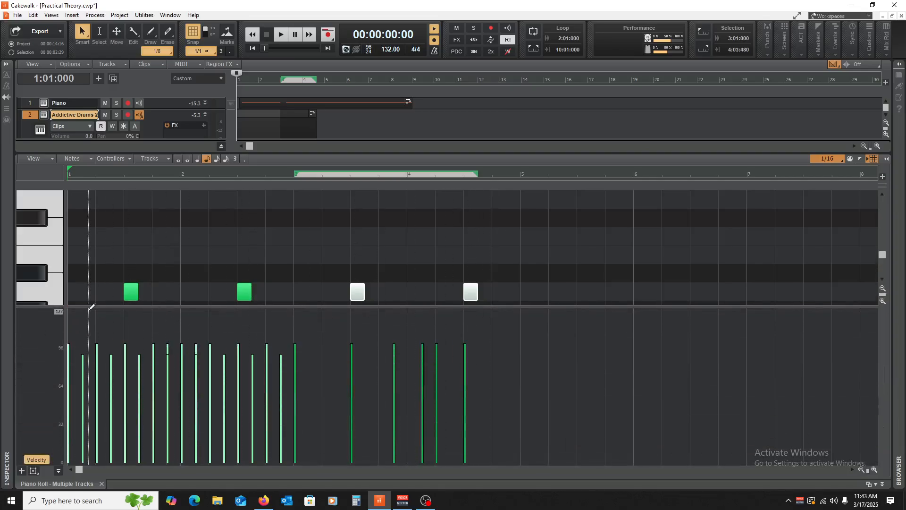
left_click(38, 290)
scroll(39, 290, "down", 5)
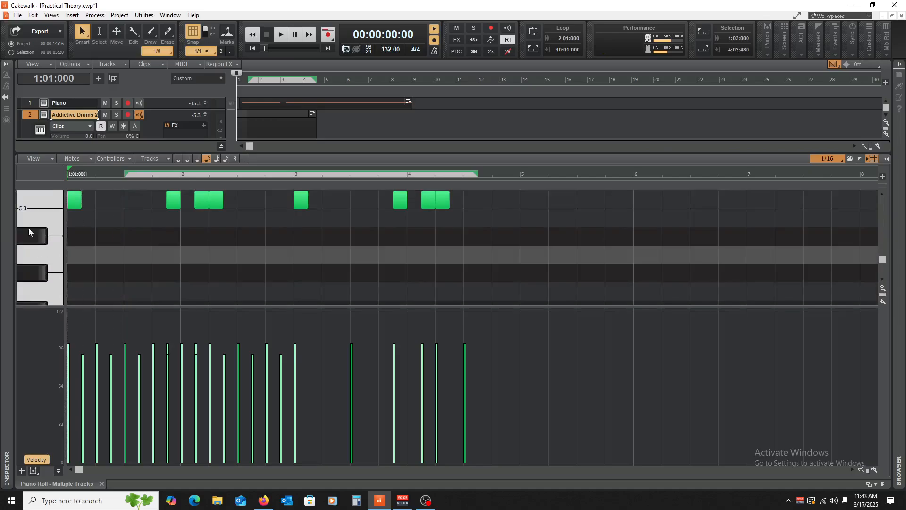
scroll(28, 232, "up", 2)
left_click(32, 241)
left_click_drag(77, 229, 82, 217)
key("space")
key("space")
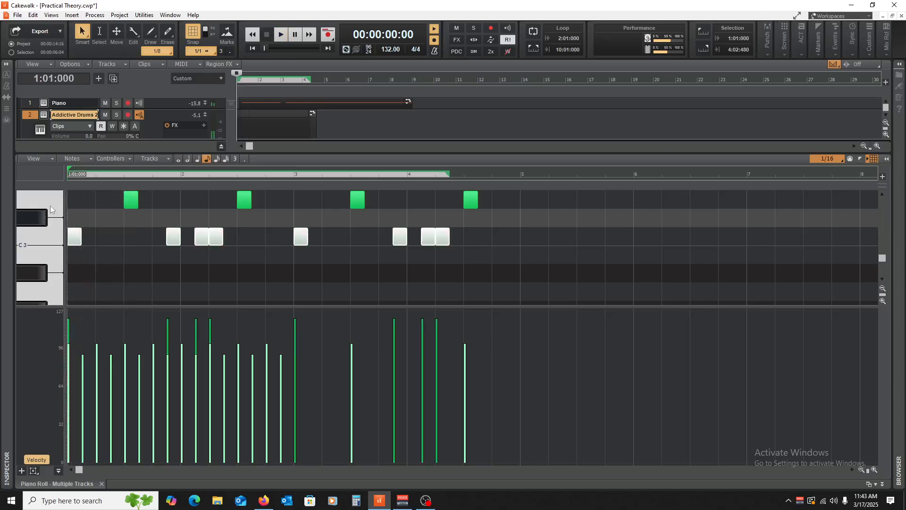
Step: Raise the velocity of all D3 notes to about the C3 notes' level, play the pattern and clear the selection
left_click(50, 206)
scroll(106, 227, "up", 2)
mouse_move(132, 234)
left_mouse_down()
mouse_move(138, 215)
mouse_move(133, 221)
left_mouse_up()
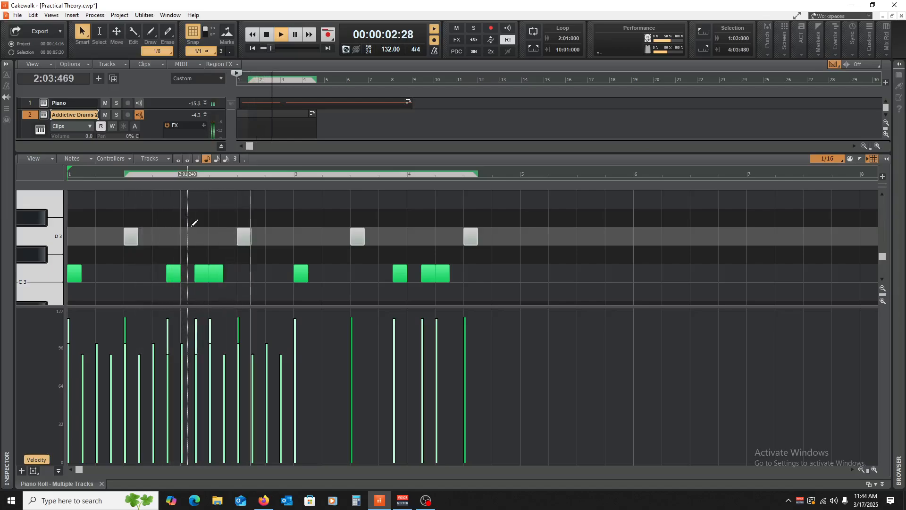
key("space")
left_click(192, 235)
Step: Slightly lower the velocity of the C3 notes after beat 1 in bars 2 and 4, and play from the start
scroll(210, 234, "down", 1)
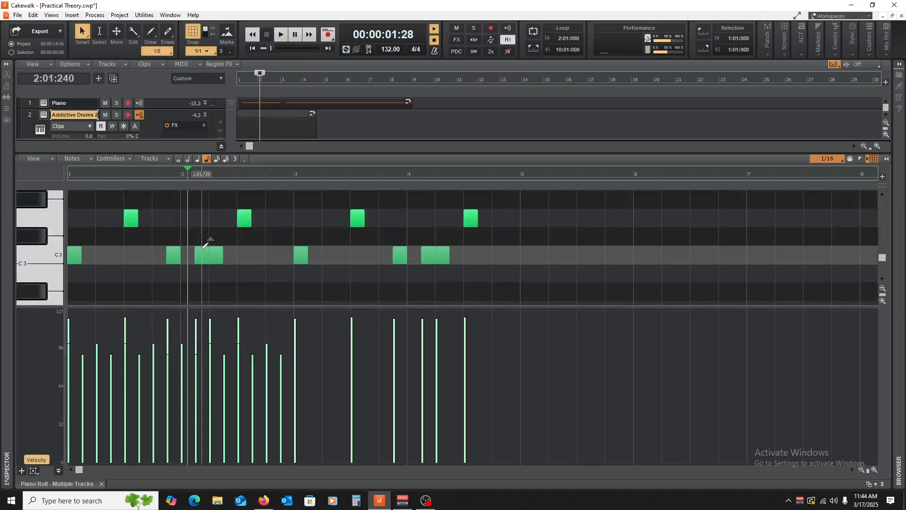
left_click_drag(205, 246, 210, 244)
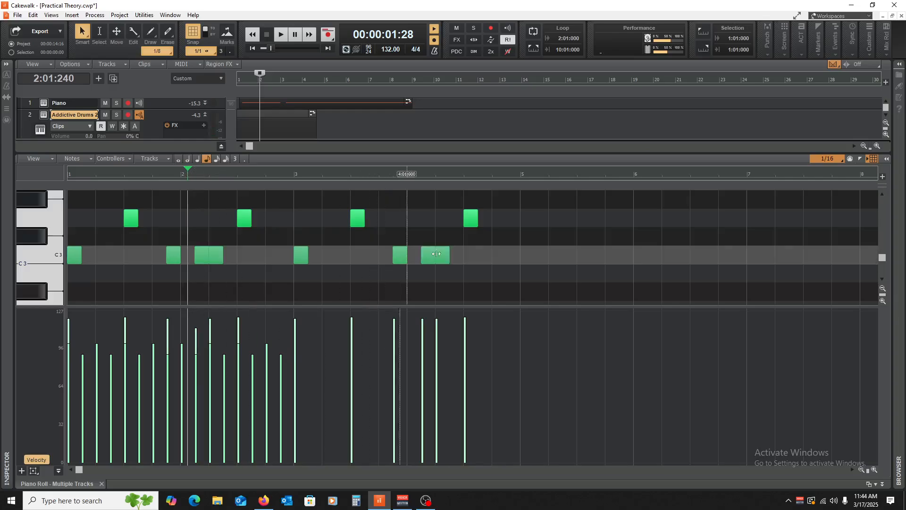
mouse_move(433, 244)
left_mouse_down()
mouse_move(429, 250)
mouse_move(425, 240)
left_mouse_up()
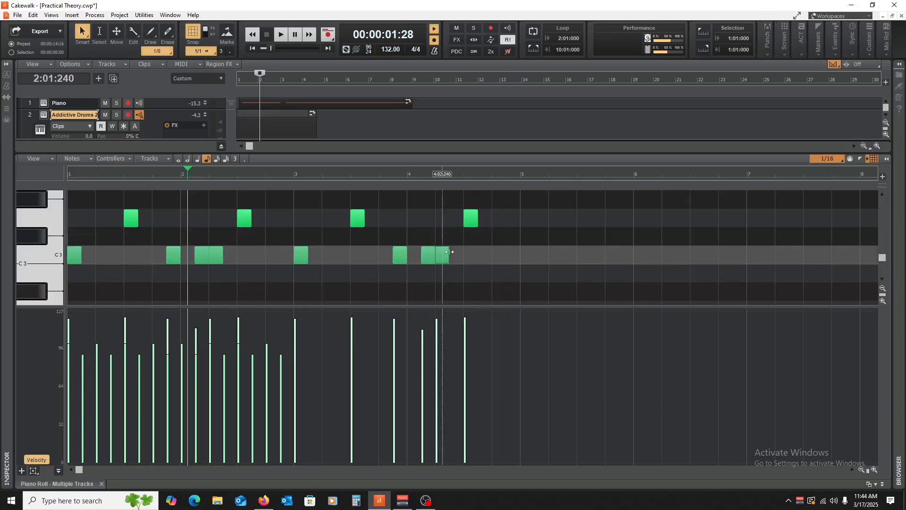
key("w")
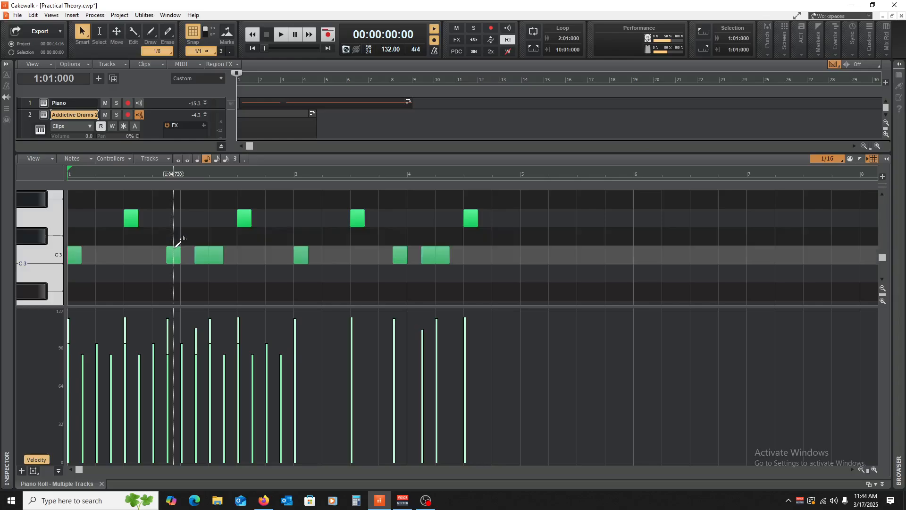
key("space")
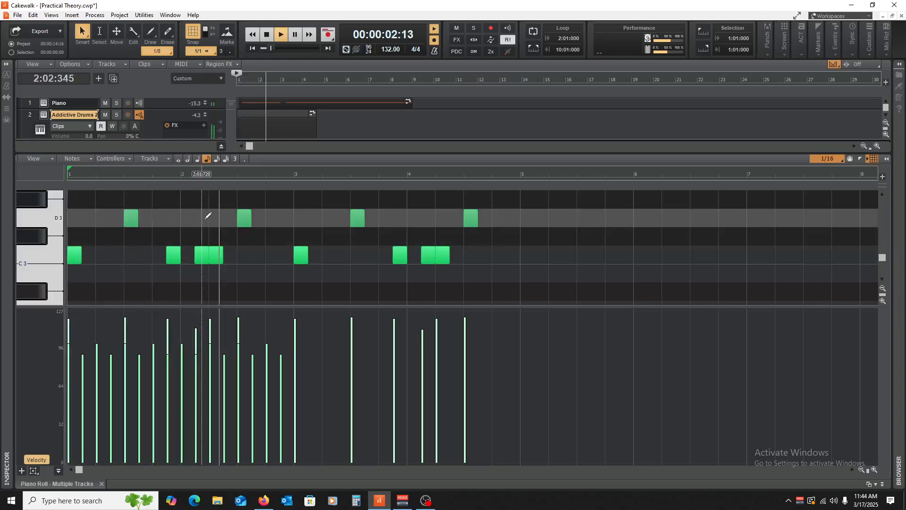
key("space")
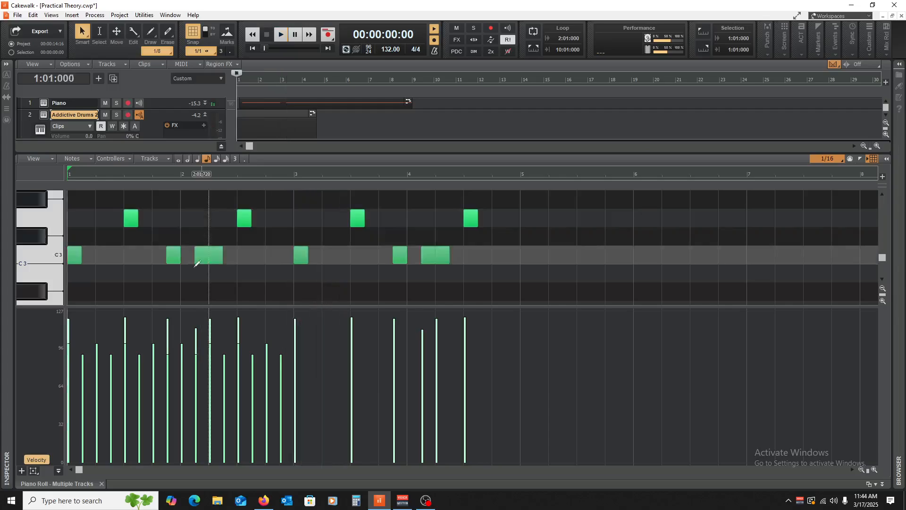
Step: Reopen the drum clip's notes, hide the velocity pane, duplicate the two-bar D4 and Db4 pattern into bars 3 and 4 and play it
left_click(101, 484)
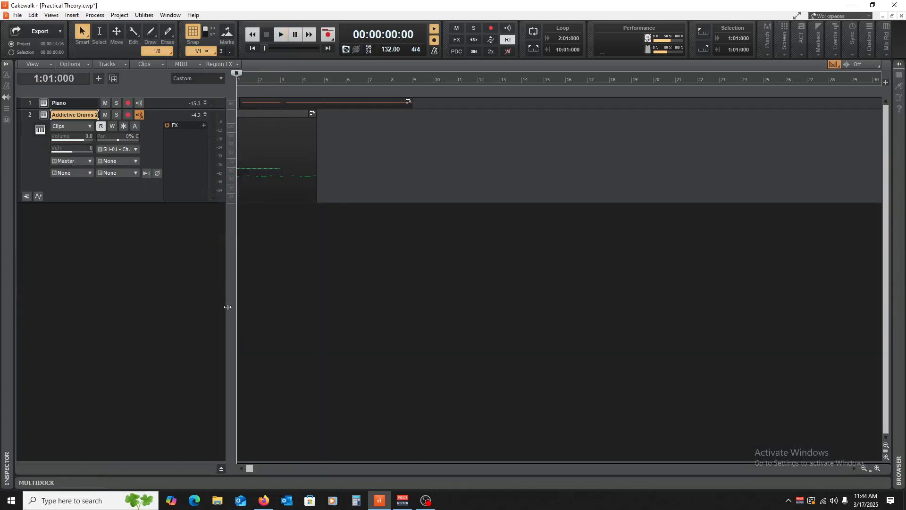
double_click(265, 116)
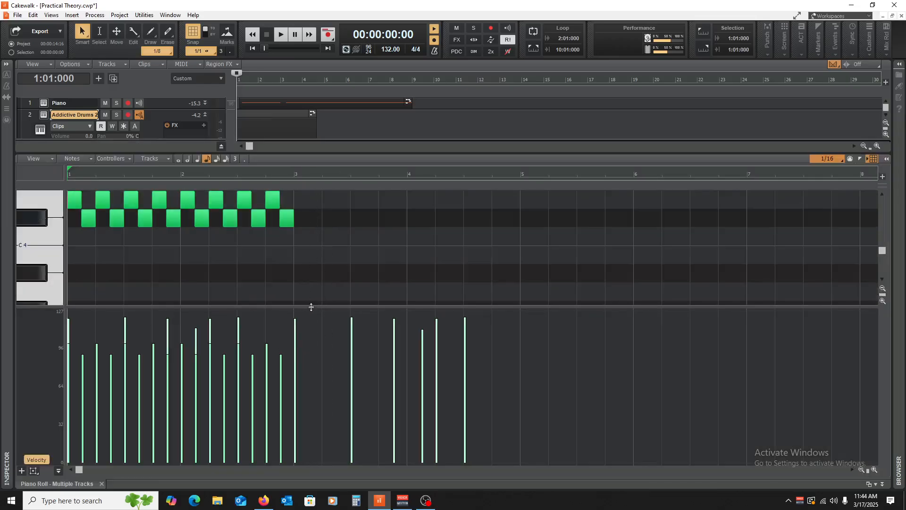
scroll(339, 340, "up", 2)
left_click_drag(366, 257, 71, 312)
left_click_drag(77, 273, 304, 272)
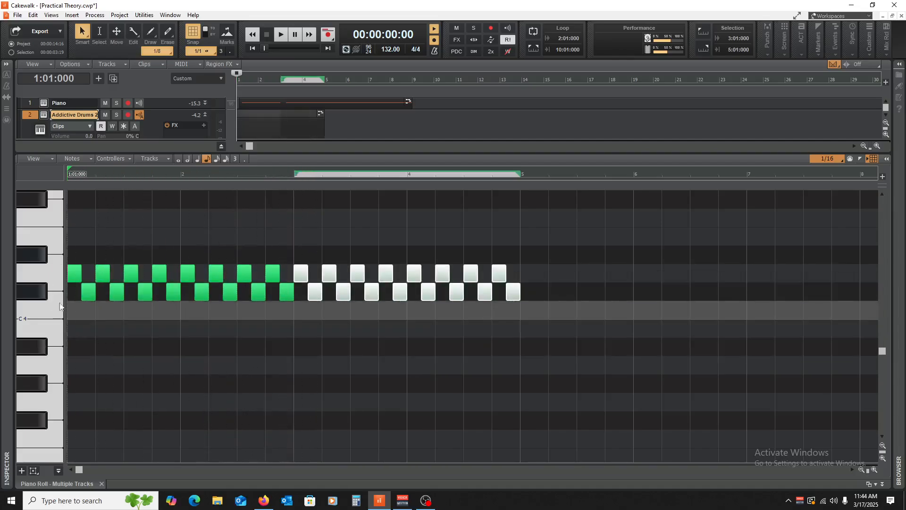
key("space")
scroll(85, 329, "down", 4)
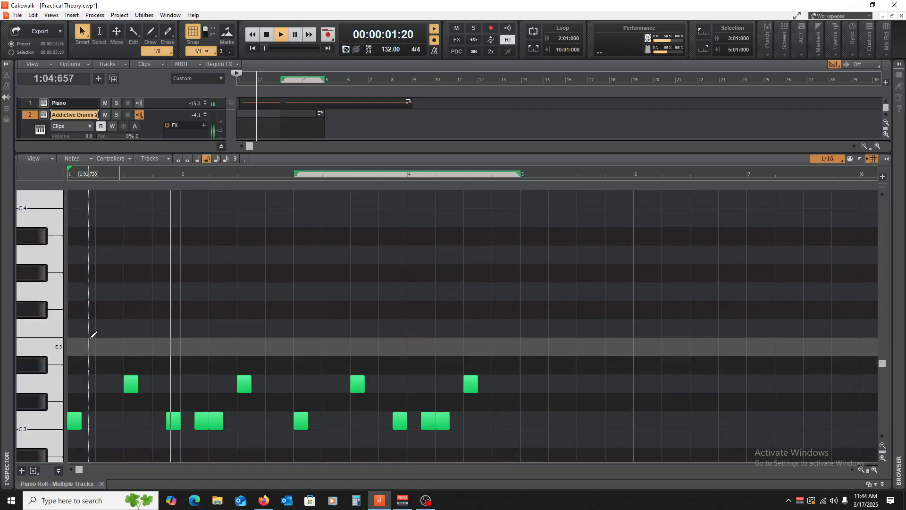
scroll(93, 335, "up", 3)
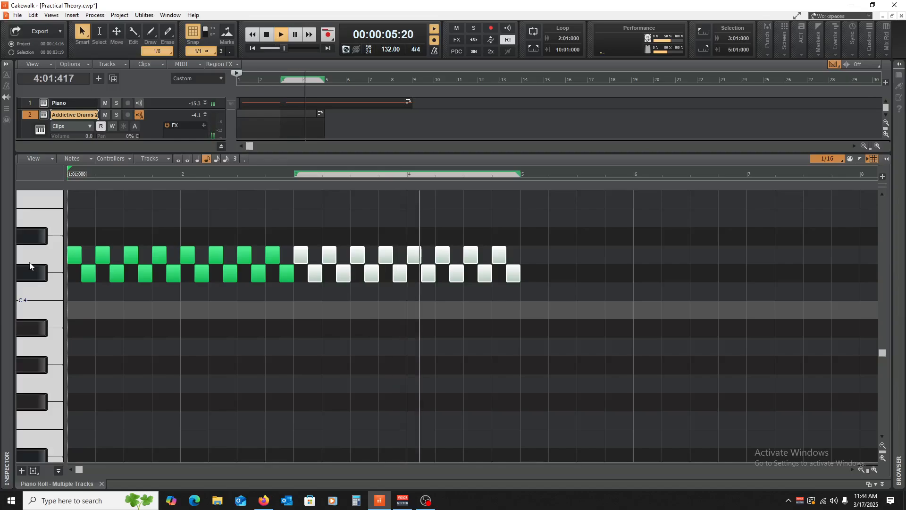
key("space")
scroll(145, 343, "up", 1)
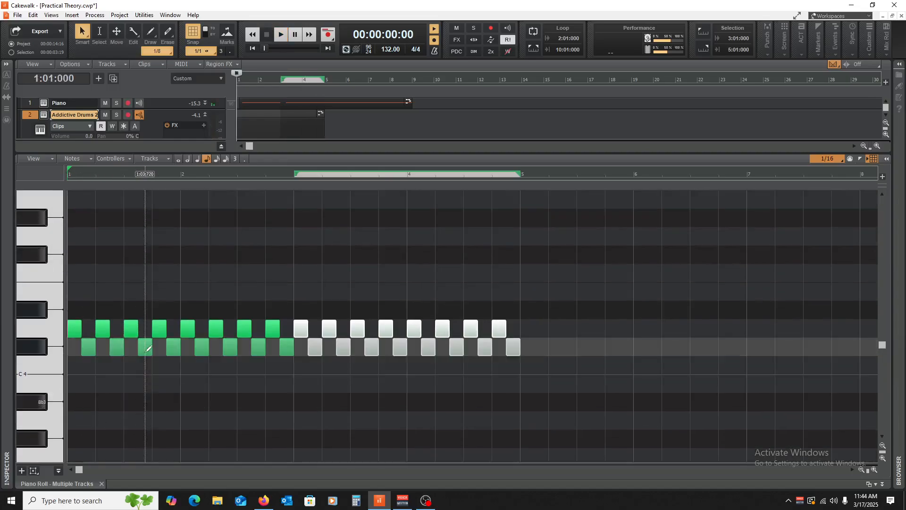
Step: Clear the note selection, return to the start and replay the opening of bar 1 several times
left_click(160, 385)
key("w")
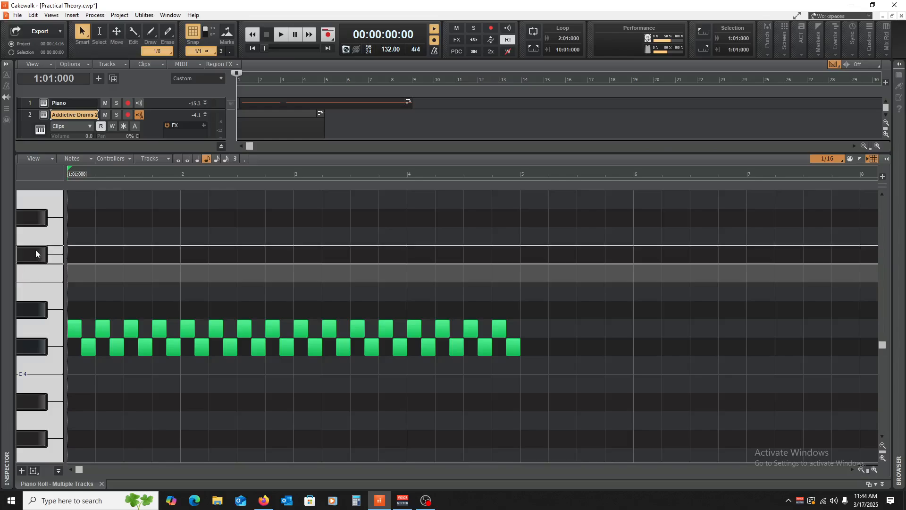
key("space")
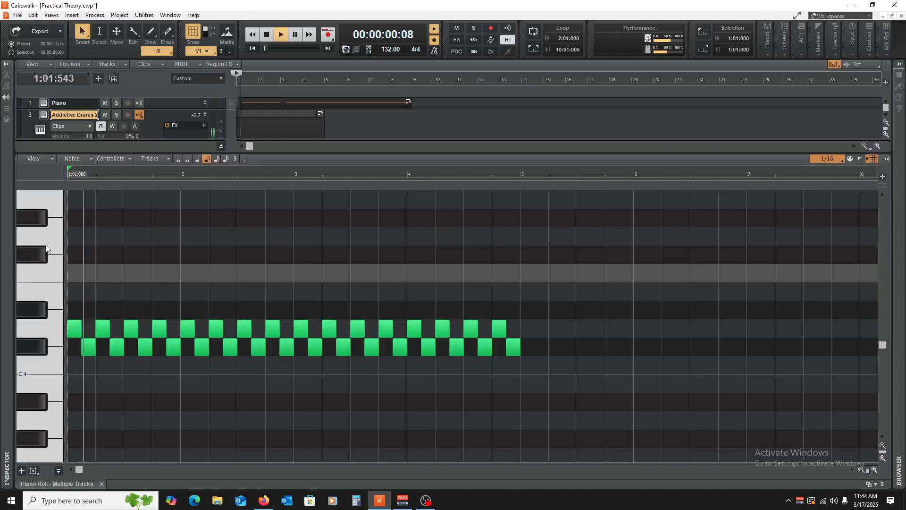
key("space")
key("space")
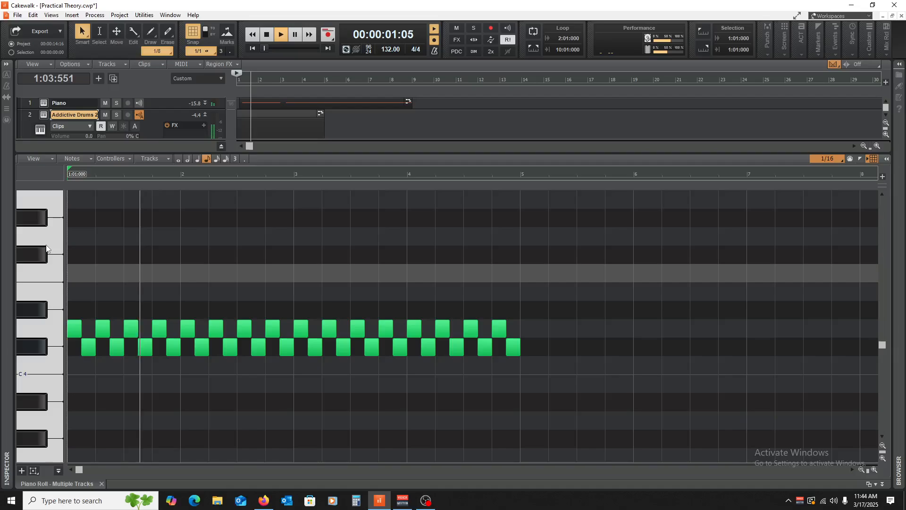
key("space")
key("space")
key("space")
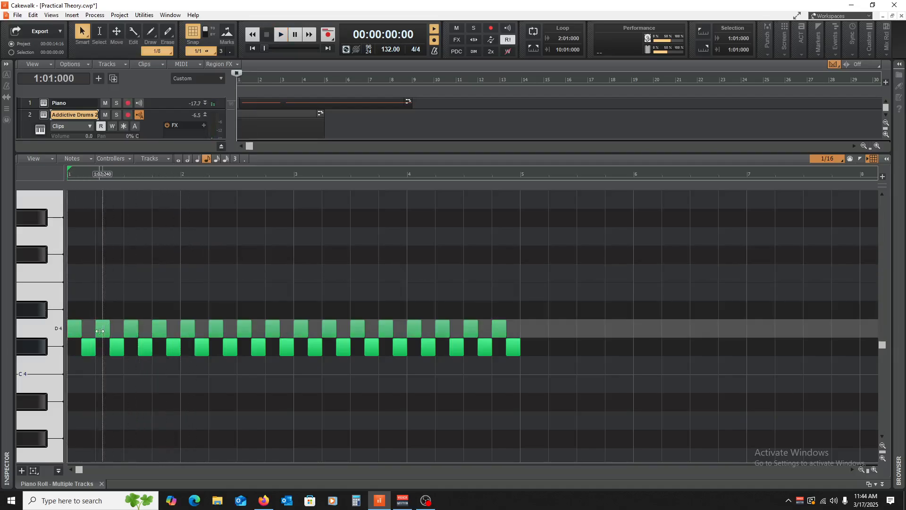
key("space")
key("space")
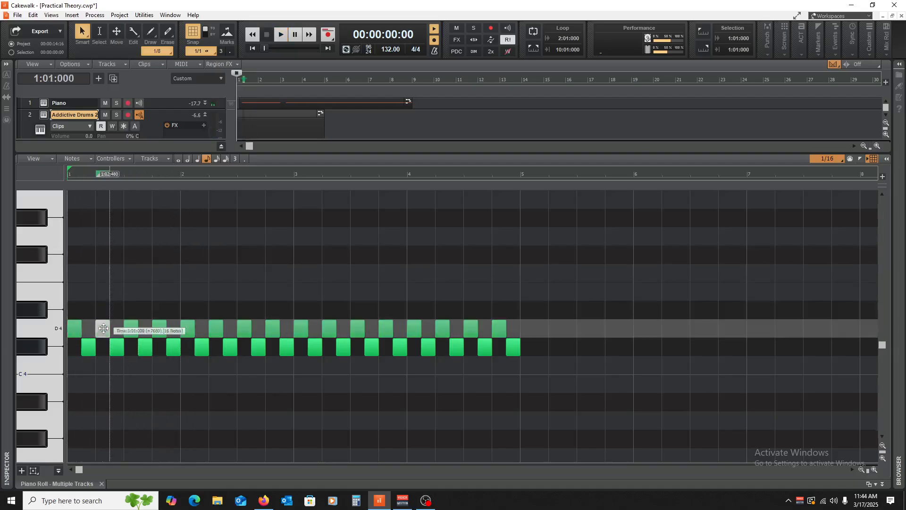
Step: Move the D4 note on beat 2 of bar 1 up to G4 and play the start of the pattern
left_click_drag(104, 328, 103, 235)
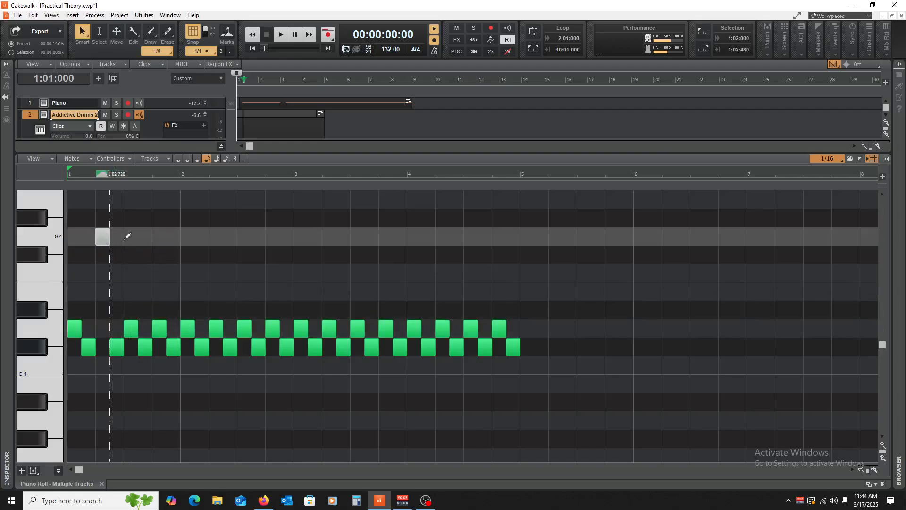
key("space")
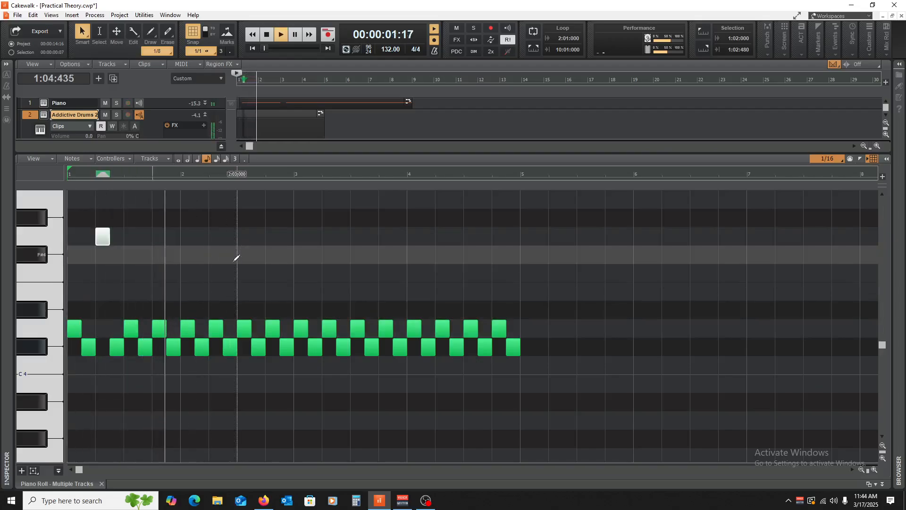
key("space")
key("space")
key("space")
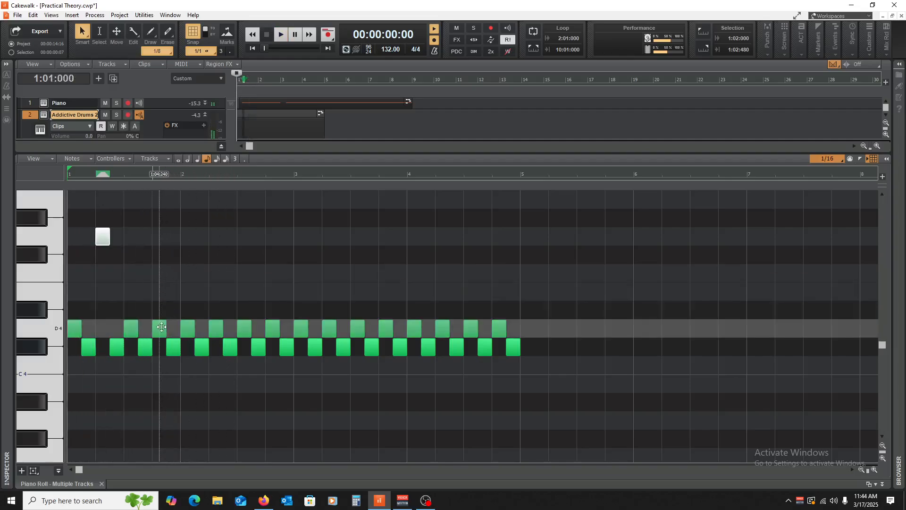
Step: Move the D4 note on beat 4 of bar 1 up to G4 and replay the pattern from the start
left_click_drag(159, 330, 162, 242)
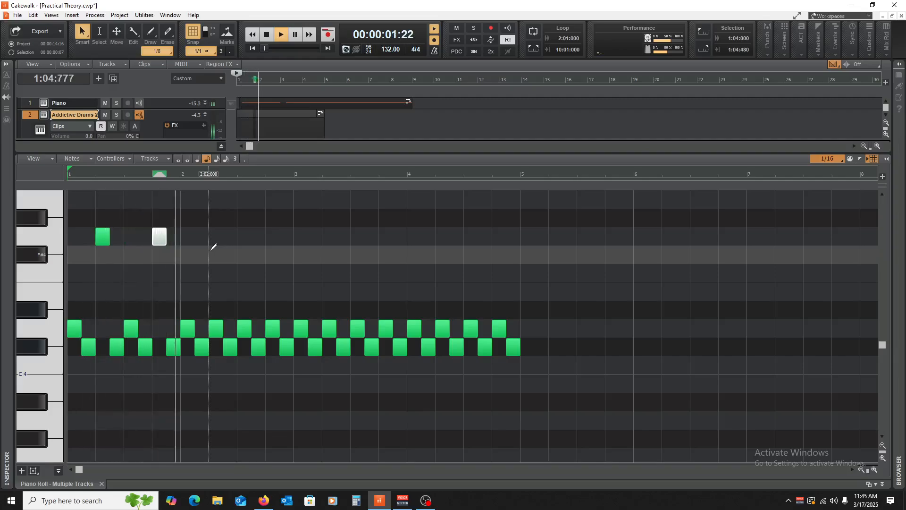
key("space")
key("space")
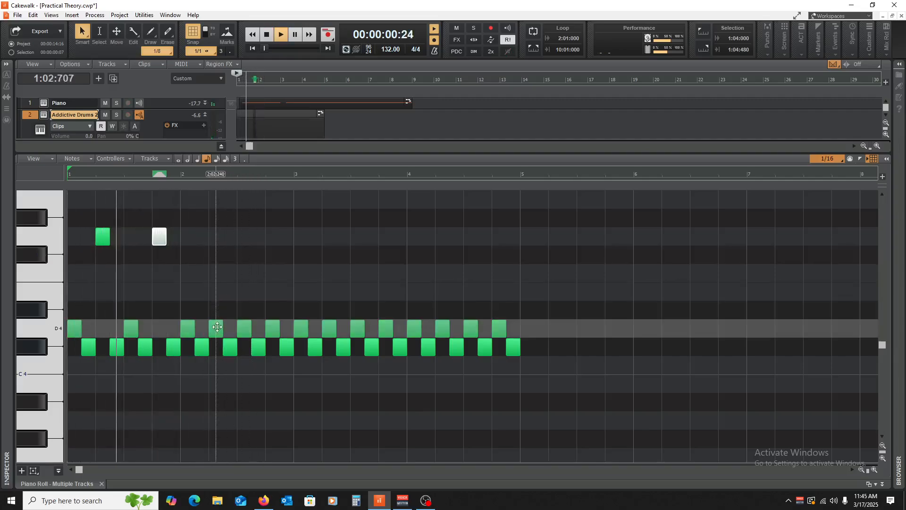
Step: Move the D4 notes on beats 2 and 4 of bars 2, 3 and 4 up to G4 and play the full pattern
key("space")
left_click_drag(217, 327, 217, 236)
left_click_drag(273, 329, 276, 236)
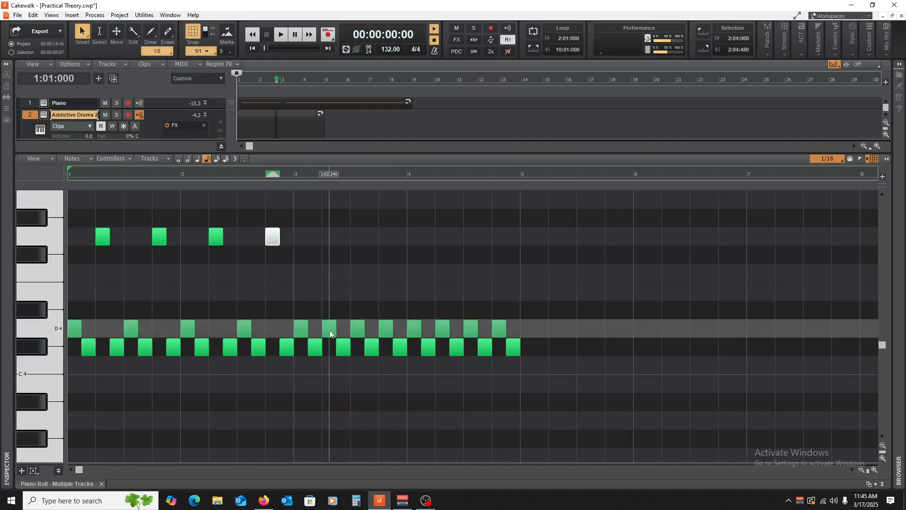
left_click_drag(330, 329, 330, 238)
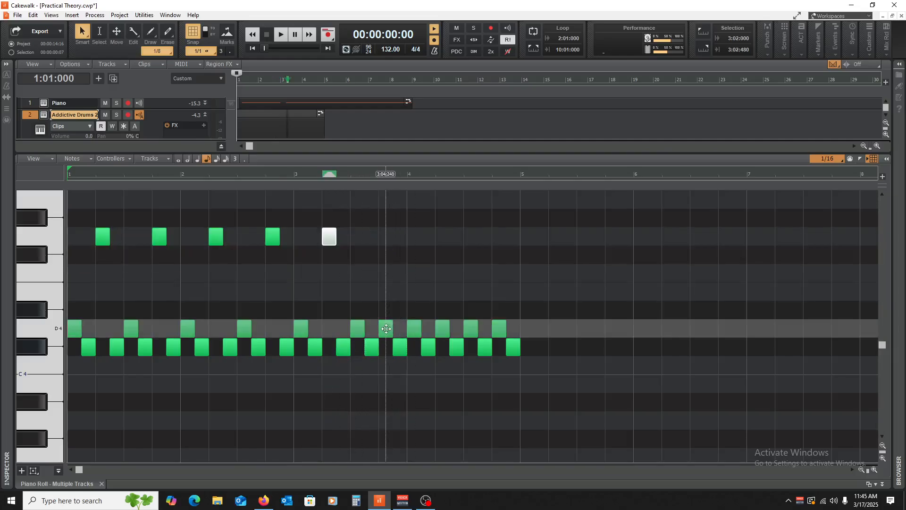
left_click_drag(386, 329, 386, 236)
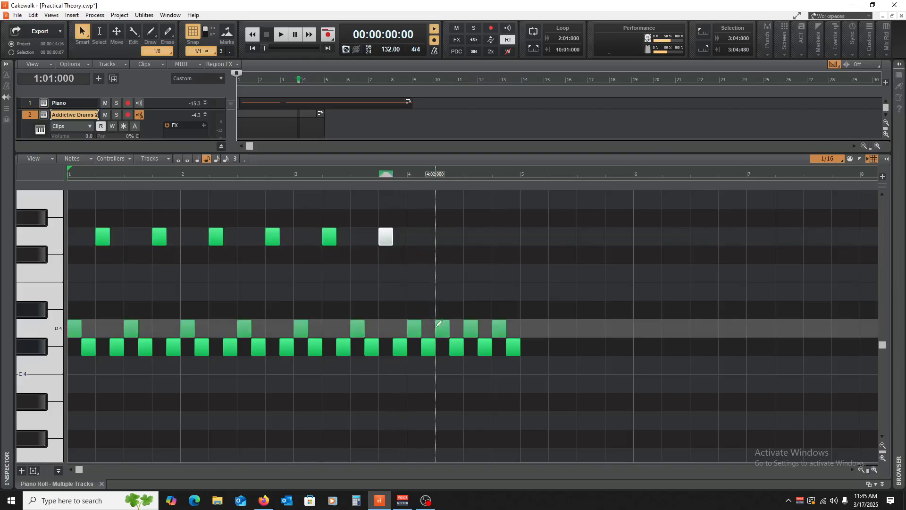
left_click_drag(441, 329, 441, 238)
left_click_drag(499, 326, 498, 237)
key("space")
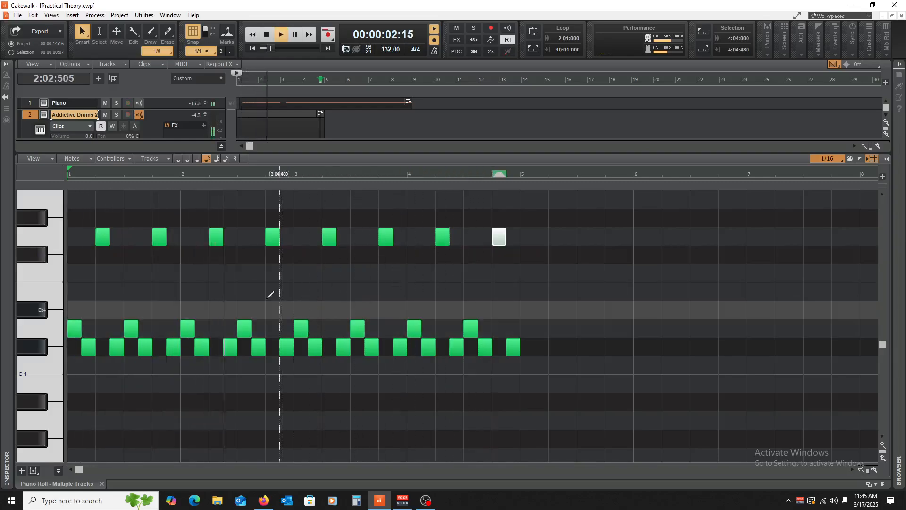
scroll(177, 255, "up", 1)
key("space")
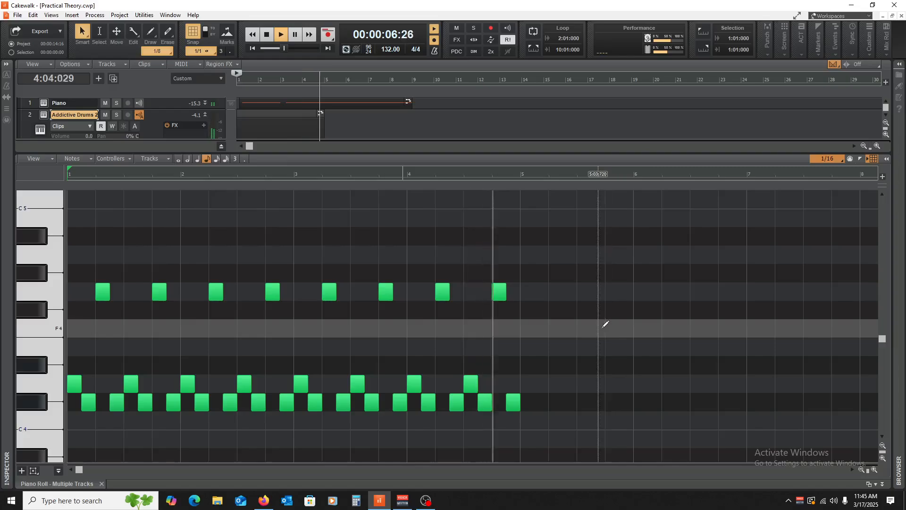
key("space")
Step: Close the Piano Roll and copy the four-bar drum clip so the copy starts at bar 5
left_click_drag(601, 237, 43, 418)
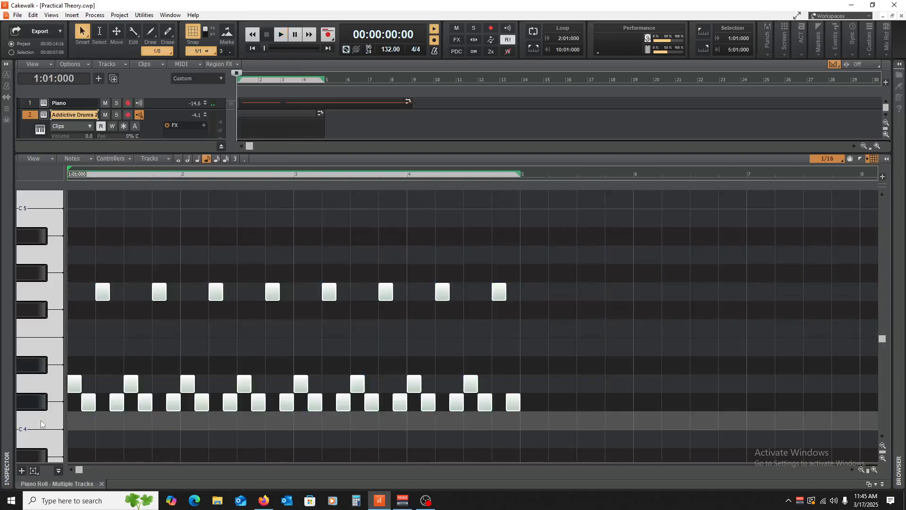
scroll(247, 375, "down", 3)
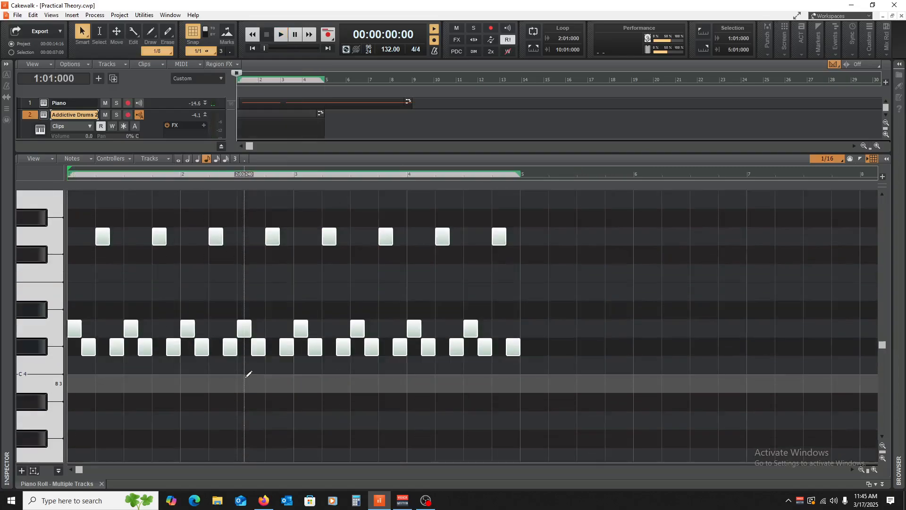
left_click(104, 483)
left_click_drag(263, 115, 340, 129)
left_click(328, 258)
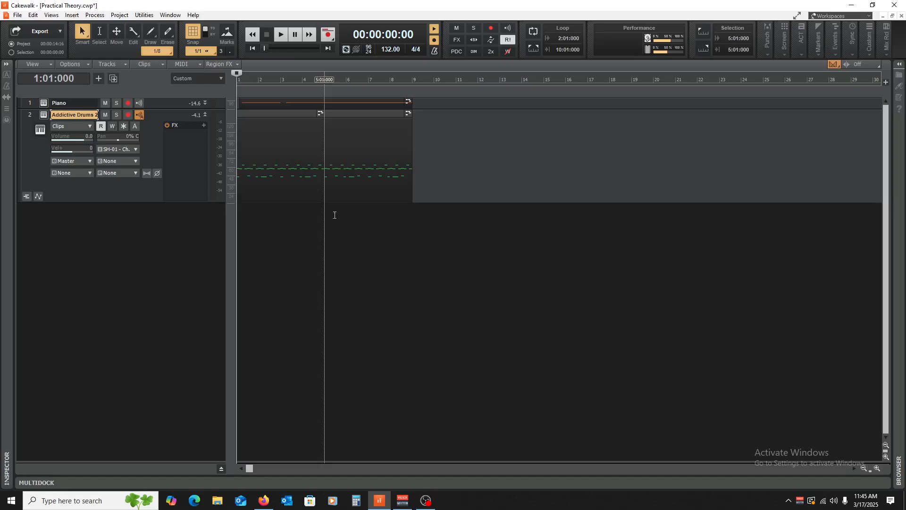
Step: Open the drum clips' notes, play the eight-bar pattern from the start and close the Piano Roll
double_click(261, 116)
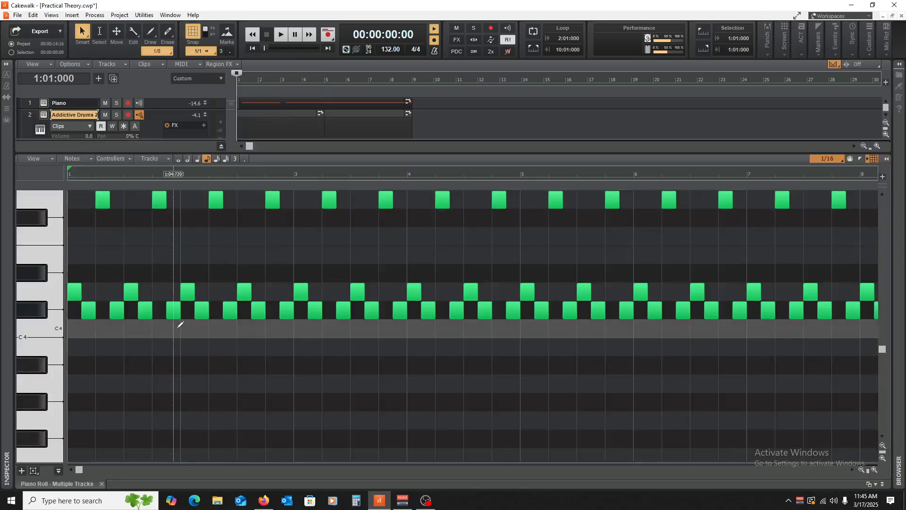
scroll(142, 307, "up", 3)
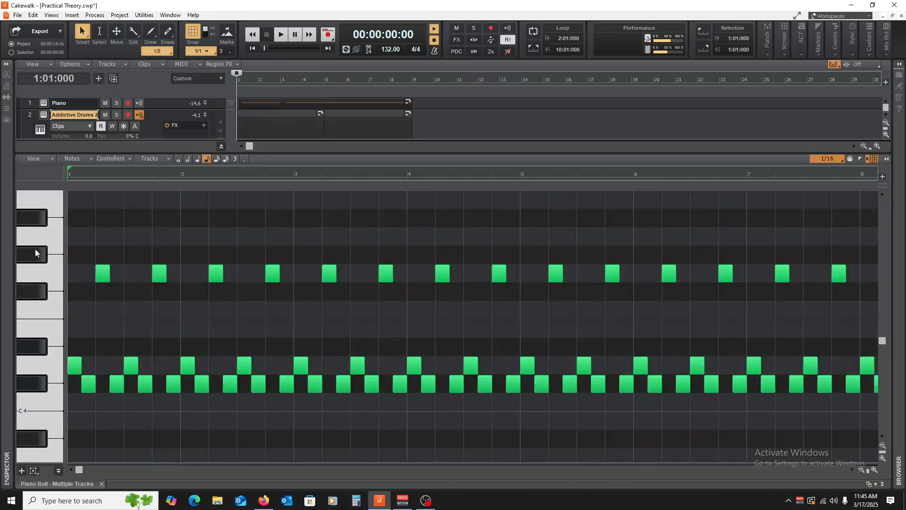
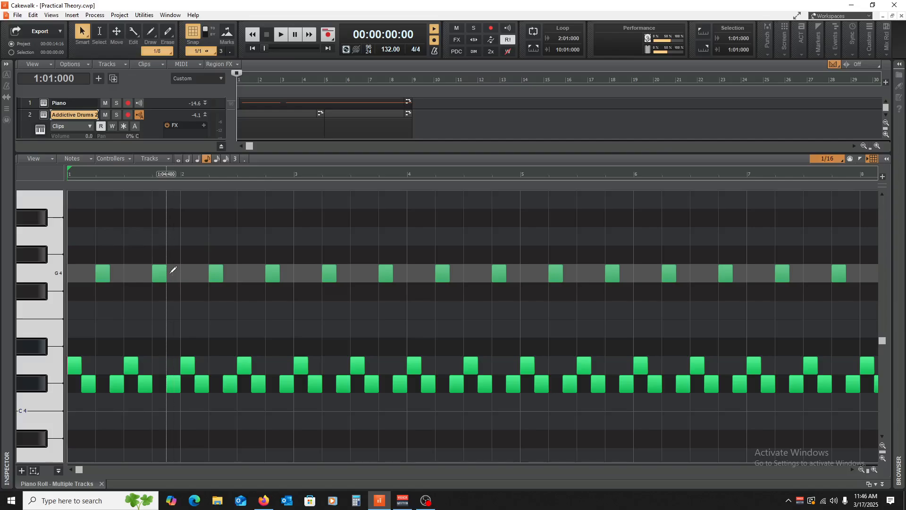
key("space")
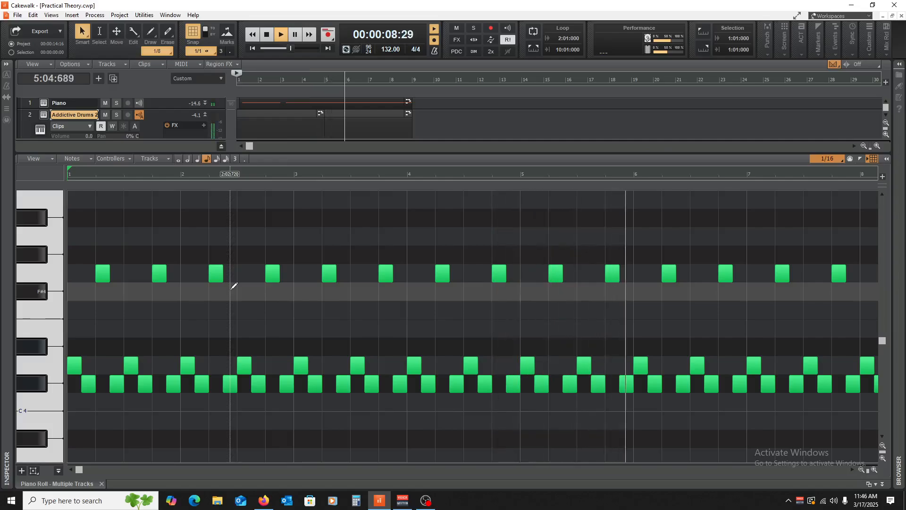
key("space")
left_click(102, 484)
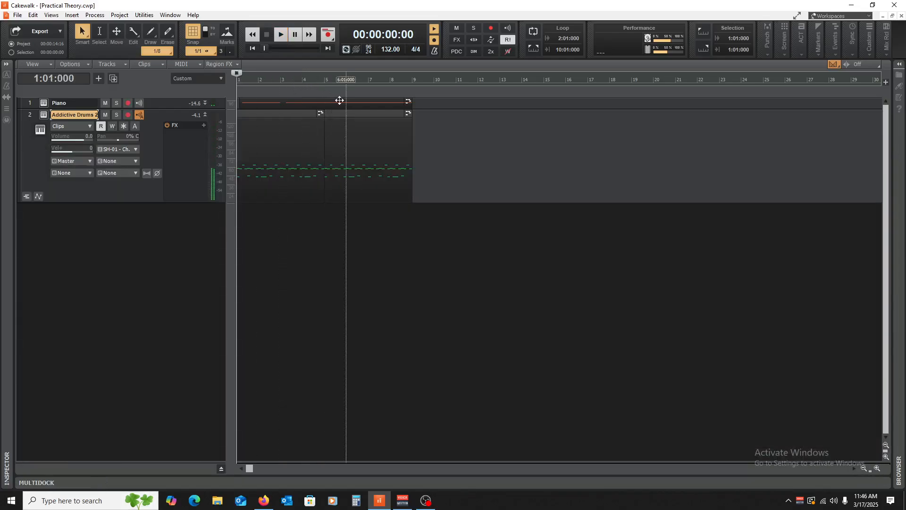
Step: Open the piano clip's notes and play the melody from the start of bar 5
double_click(339, 100)
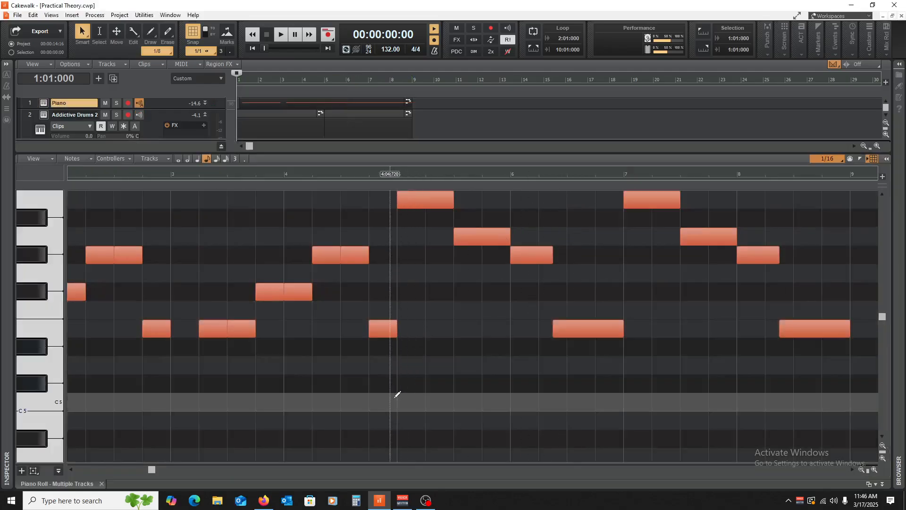
right_click(393, 397)
scroll(400, 395, "up", 3)
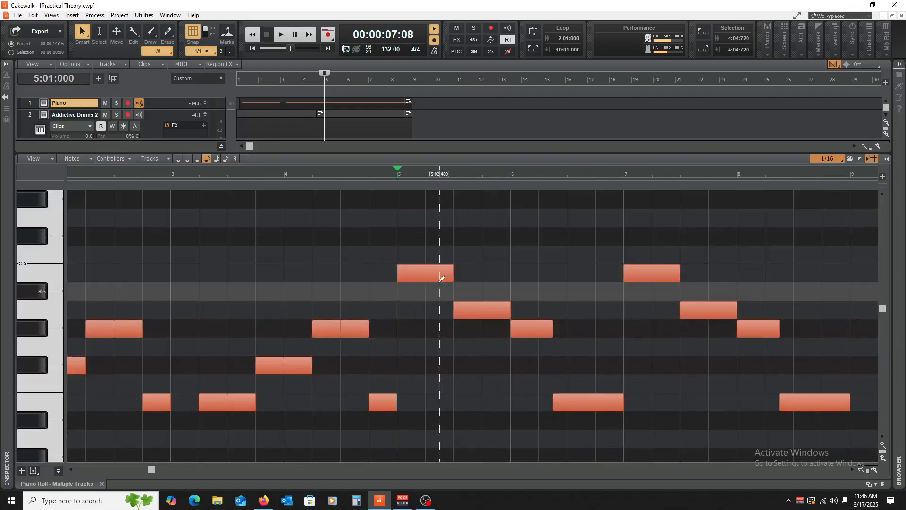
key("space")
key("space")
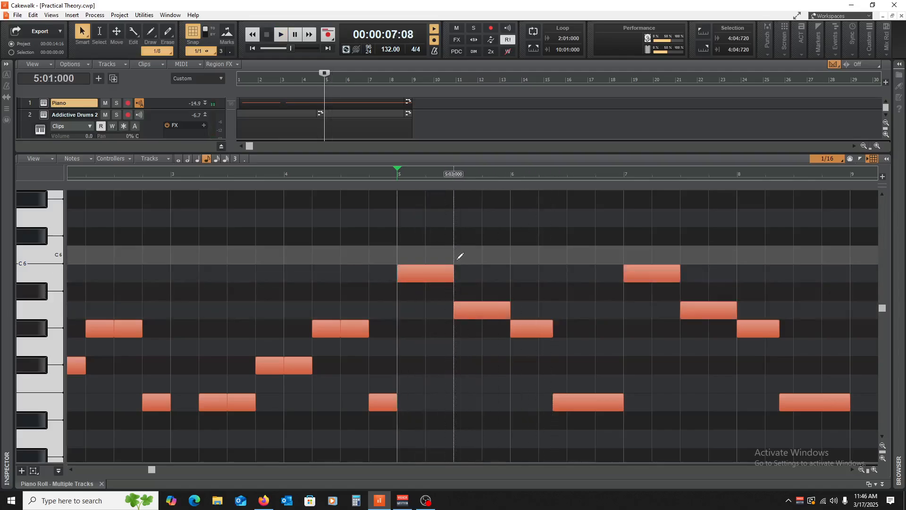
Step: Shorten the B5 note in bar 5 to a dotted quarter, extend the A5 note's start back to 5:02:480, and replay bar 5
left_click_drag(452, 273, 439, 274)
left_click_drag(460, 306, 447, 306)
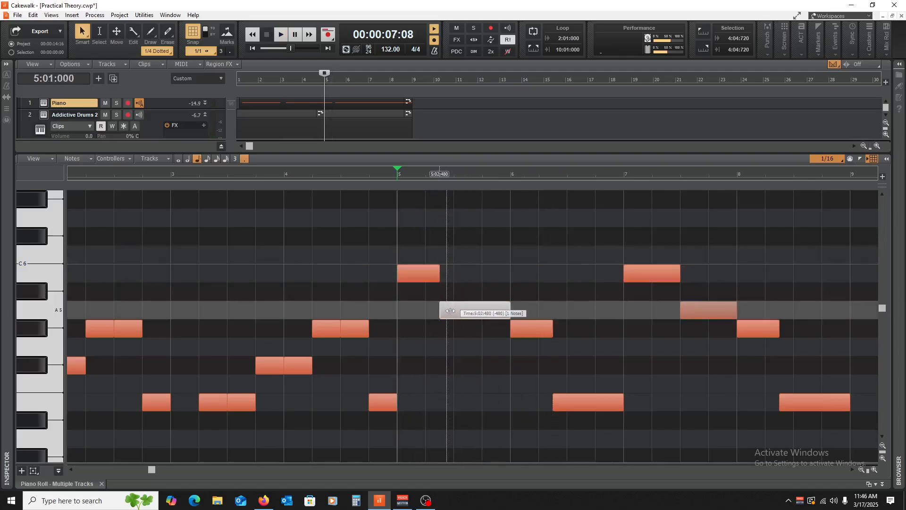
key("space")
key("space")
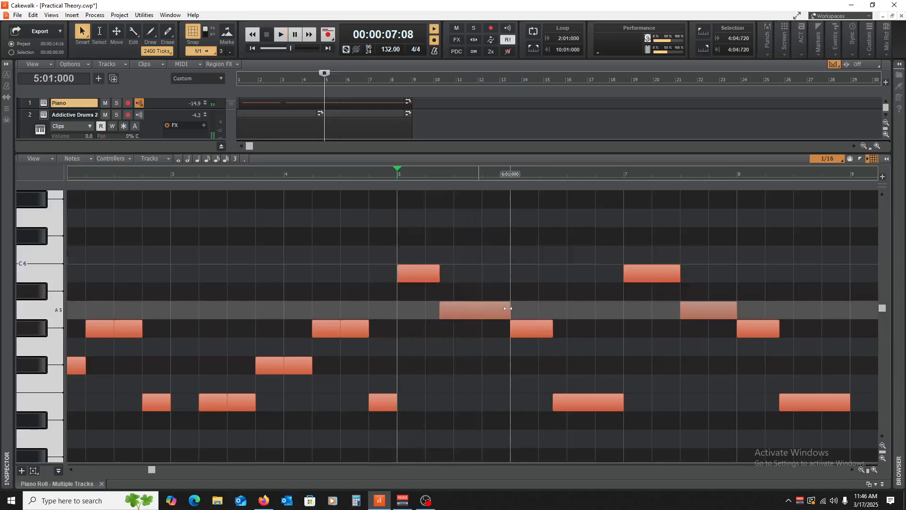
key("space")
key("space")
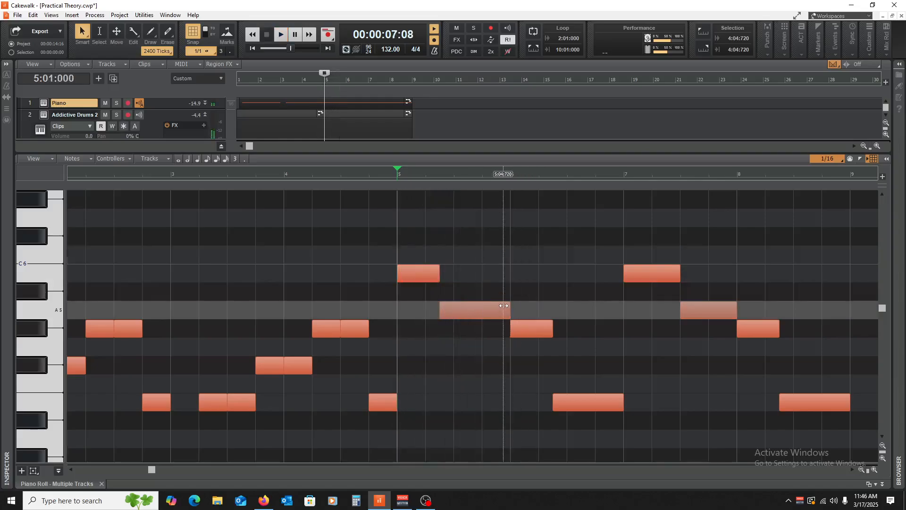
Step: Trim the A5 note in bar 5 to a dotted quarter and place G#5 as a quarter note on beat 4
mouse_move(504, 307)
left_mouse_down()
mouse_move(485, 317)
mouse_move(512, 328)
mouse_move(486, 327)
mouse_move(510, 327)
left_mouse_up()
key("space")
key("space")
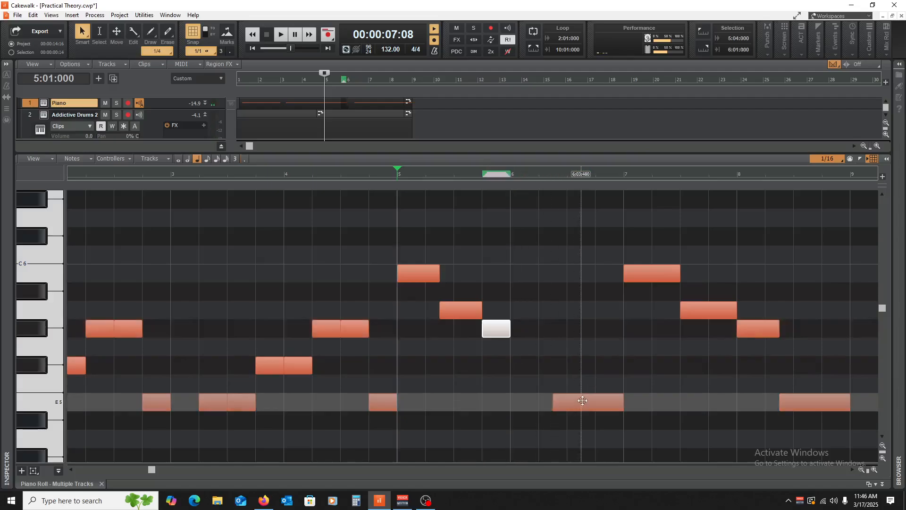
Step: Move the E5 note in bar 6 to the start of the bar and lengthen it to a whole note
left_click_drag(589, 401, 546, 401)
key("space")
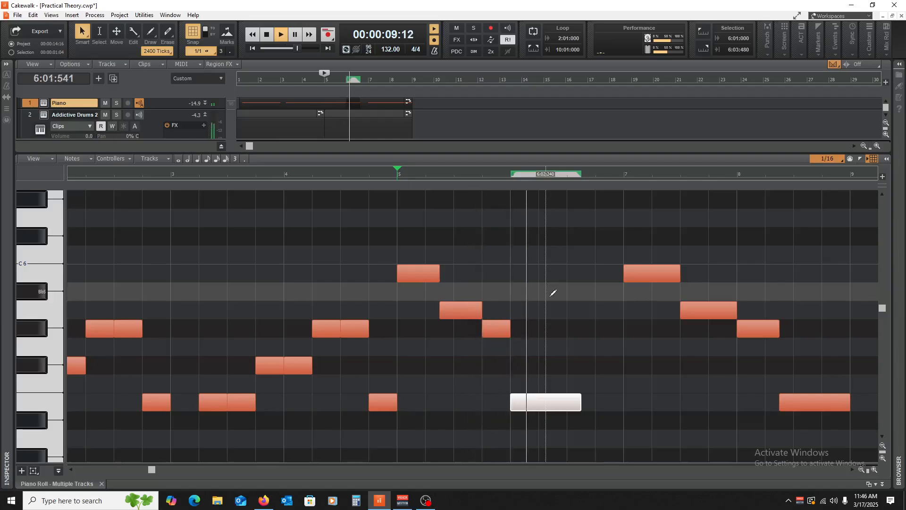
key("space")
left_click_drag(580, 402, 623, 410)
Step: Give bar 7 dotted-quarter B5 and A5 notes and a quarter-note G#5 on beat 4, and make bar 8's E5 a whole note
mouse_move(673, 275)
left_mouse_down()
mouse_move(658, 275)
mouse_move(667, 276)
left_mouse_up()
left_click_drag(697, 311, 708, 310)
left_click_drag(758, 328, 734, 332)
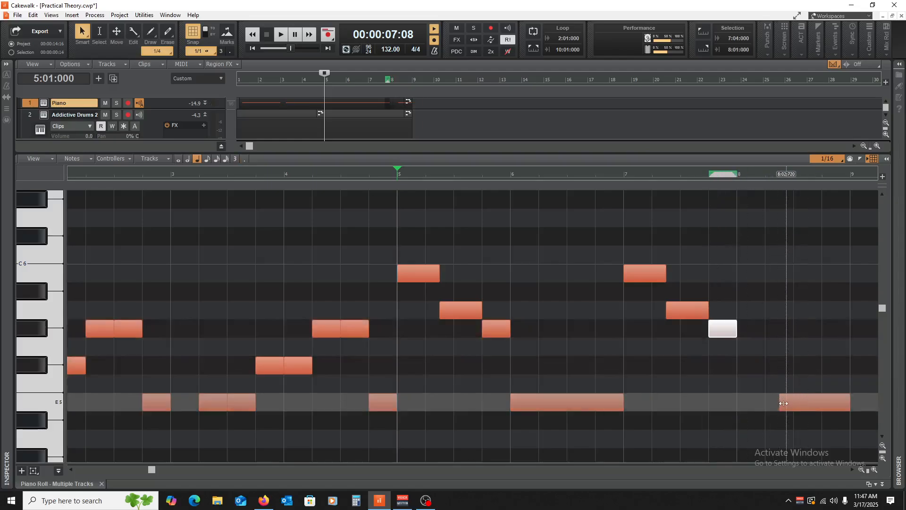
left_click_drag(783, 404, 742, 411)
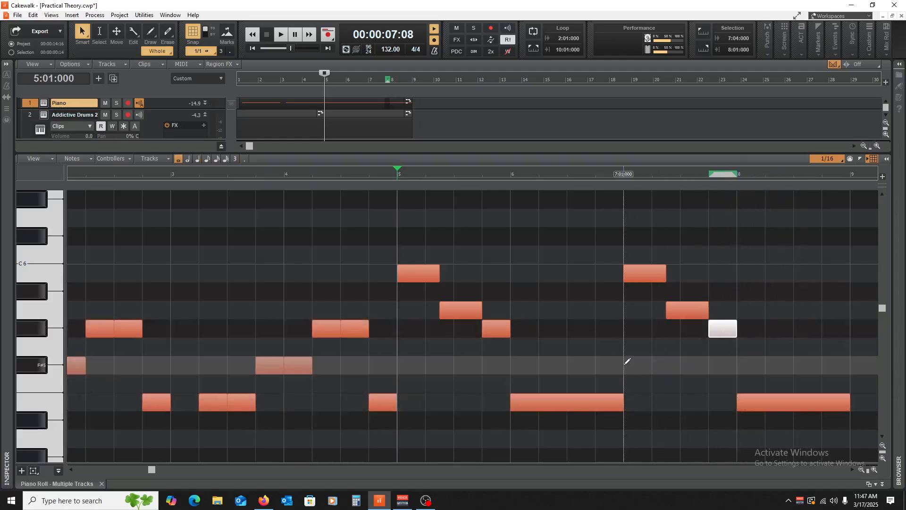
Step: Play the complete melody with the drums from the start and close the Piano Roll
key("w")
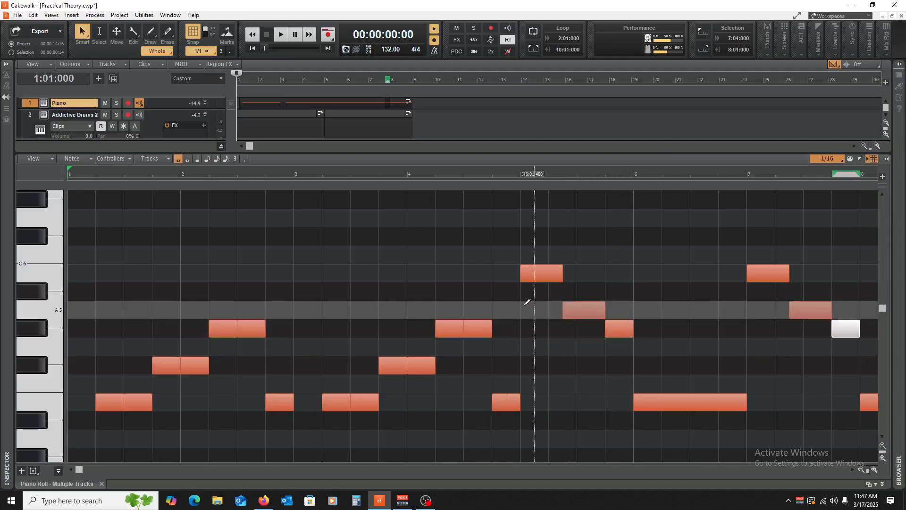
key("space")
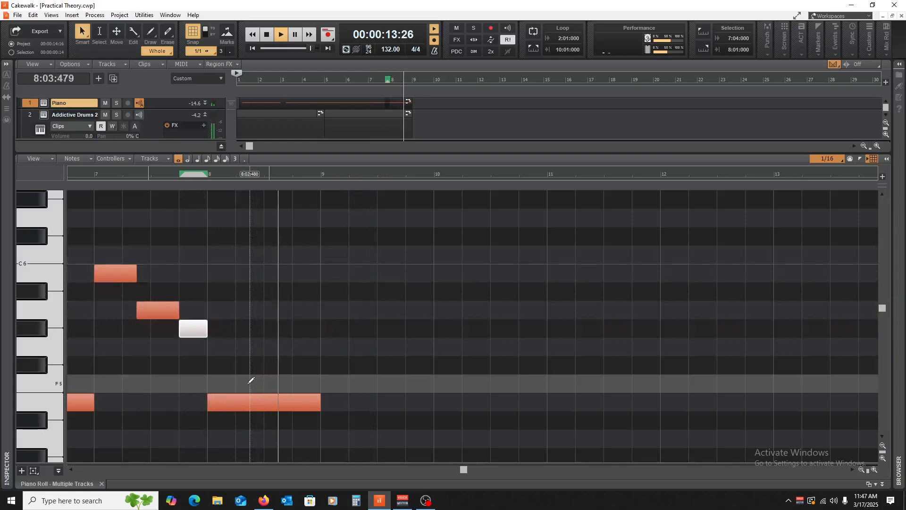
left_click(102, 482)
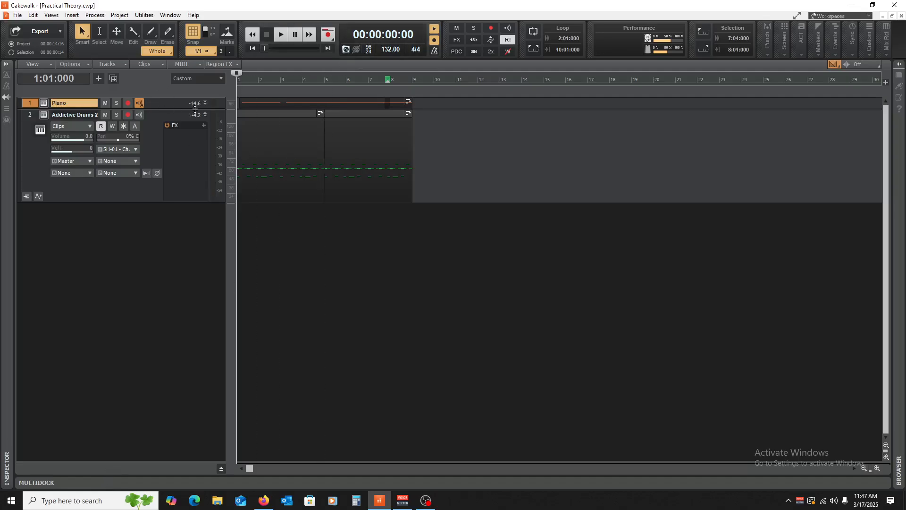
Step: Show the buses, unmute the Metronome bus and mute the Addictive Drums 2 track to play the piano against the metronome
left_click(205, 114)
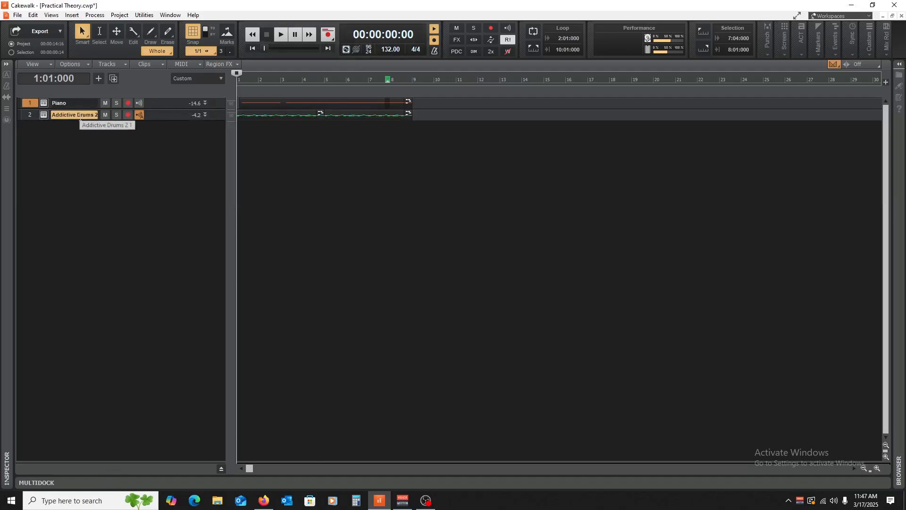
left_click_drag(168, 456, 173, 373)
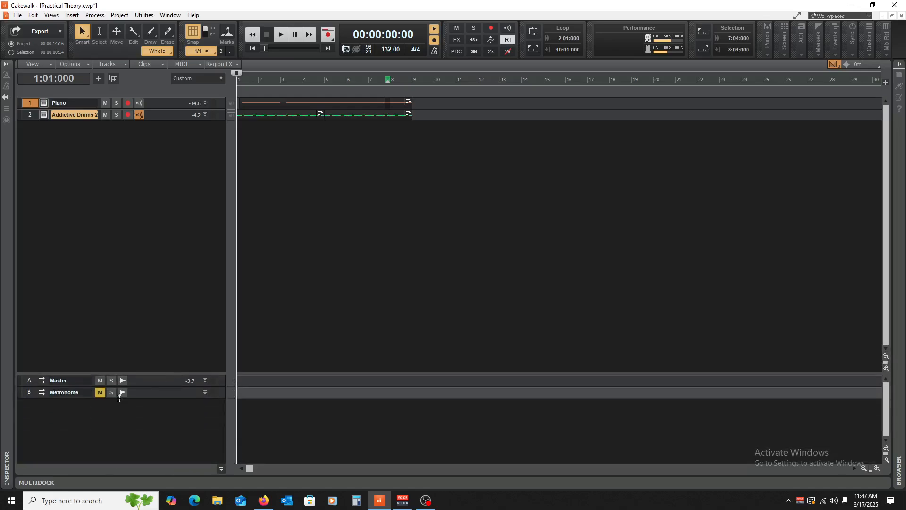
left_click(101, 391)
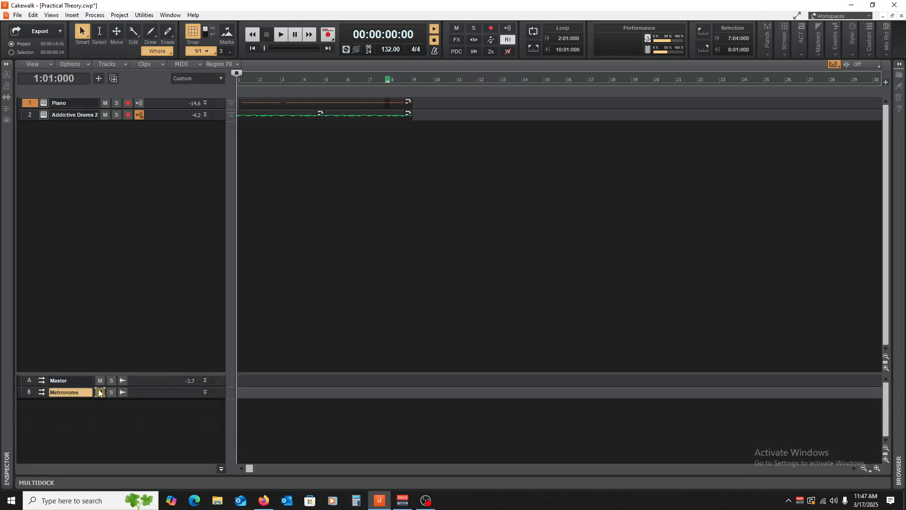
left_click(105, 114)
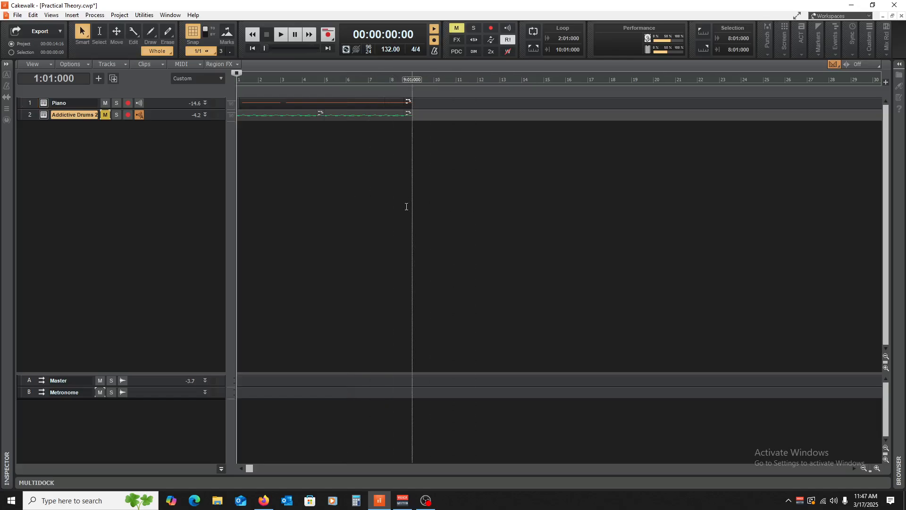
key("ctrl+s")
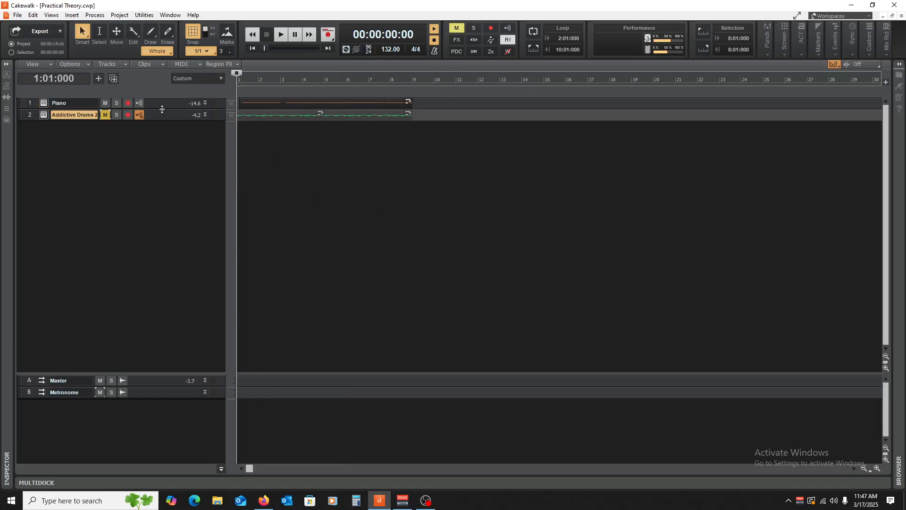
mouse_move(161, 109)
left_mouse_down()
mouse_move(158, 150)
mouse_move(156, 109)
left_mouse_up()
key("space")
Step: Mute the Metronome bus, hide the buses, and unmute the Addictive Drums 2 track with both tracks enlarged
left_click(102, 395)
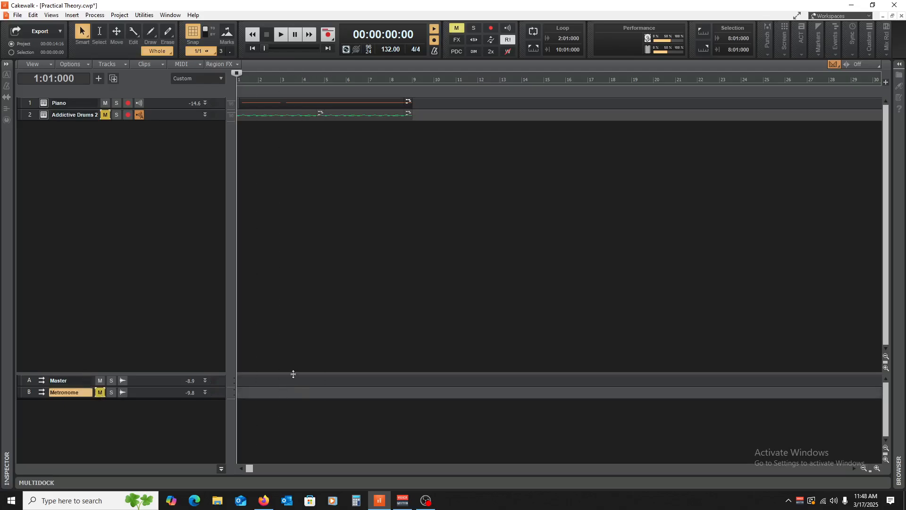
key("b")
left_click_drag(170, 109, 161, 212)
left_click(106, 177)
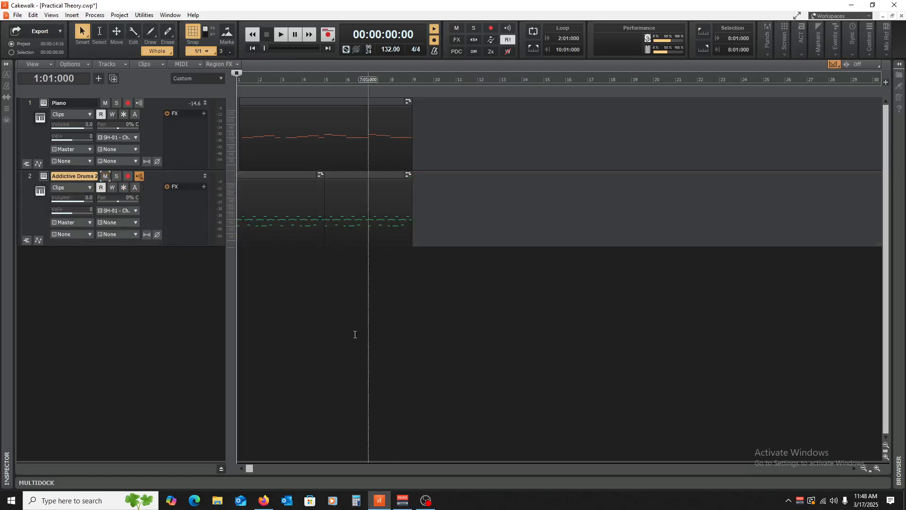
Step: Save the project and place the playback position at the start of bar 5
left_click(322, 333)
key("w")
key("ctrl+s")
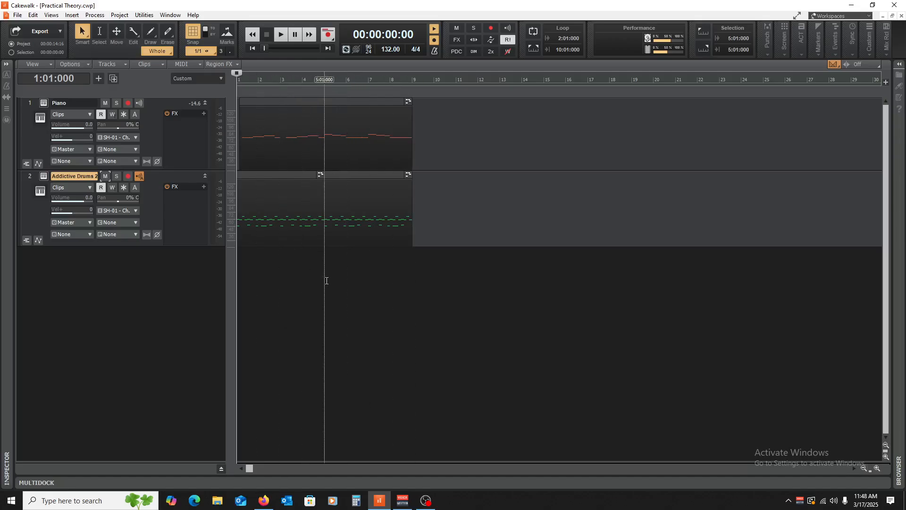
left_click(324, 279)
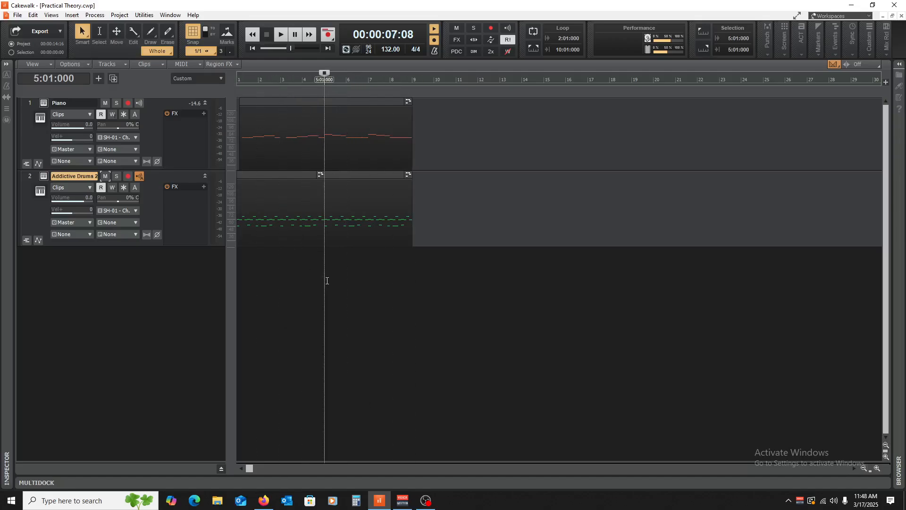
Step: Play the piano melody with the drums from the start of the project and stop at the end
key("w")
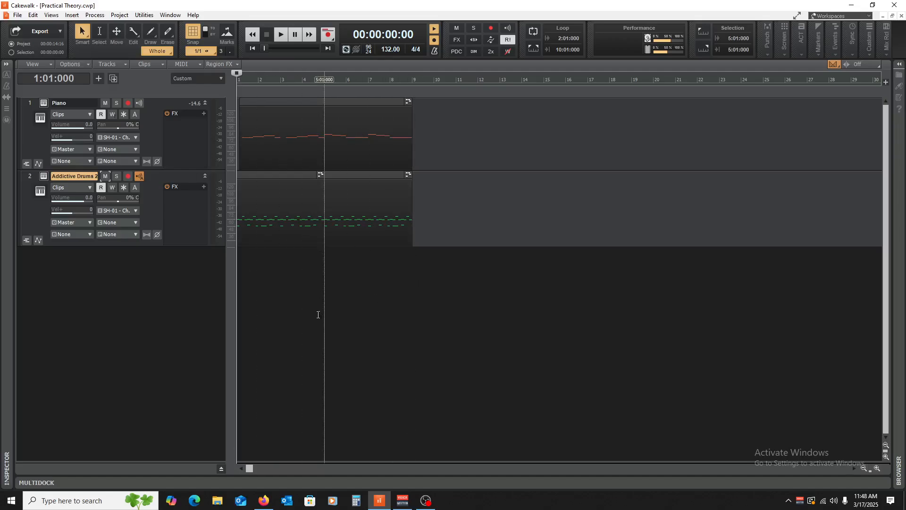
key("space")
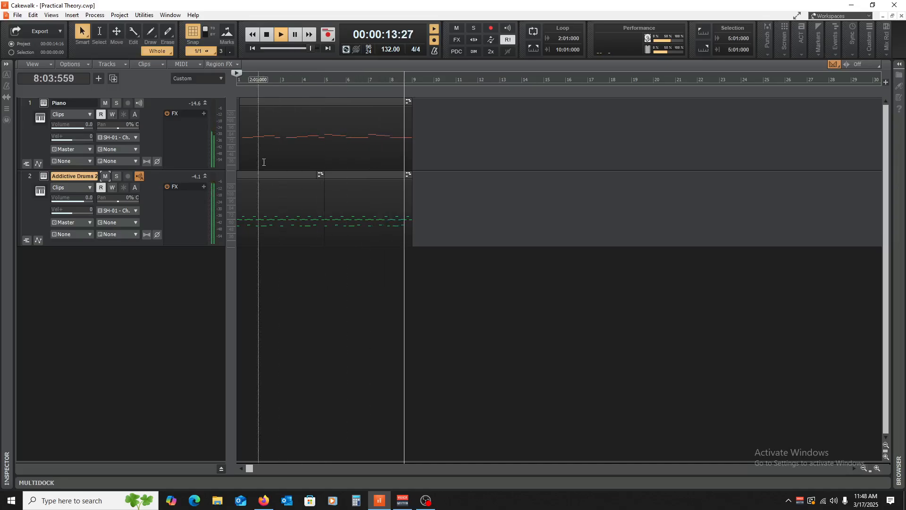
key("space")
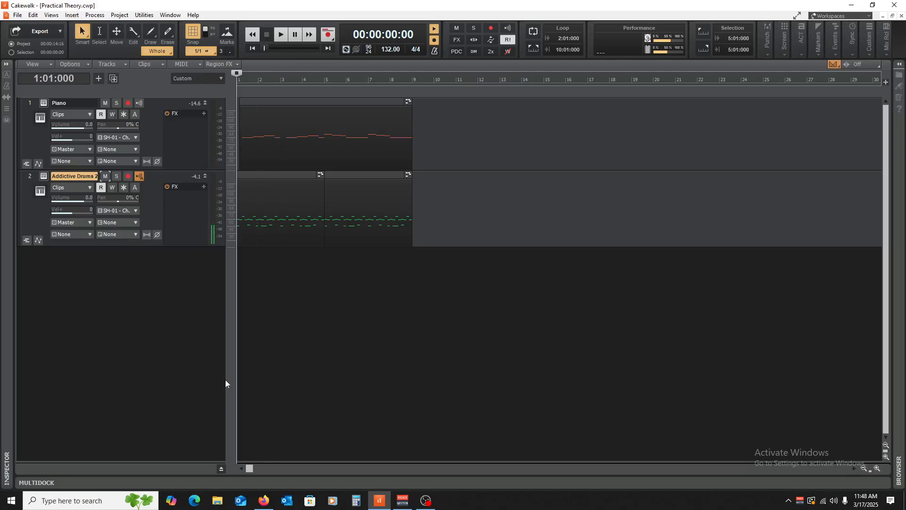
Step: Insert the Sonitus Delay audio effect on the Piano track and move its window clear of the track controls
left_click(187, 126)
right_click(188, 125)
mouse_move(209, 149)
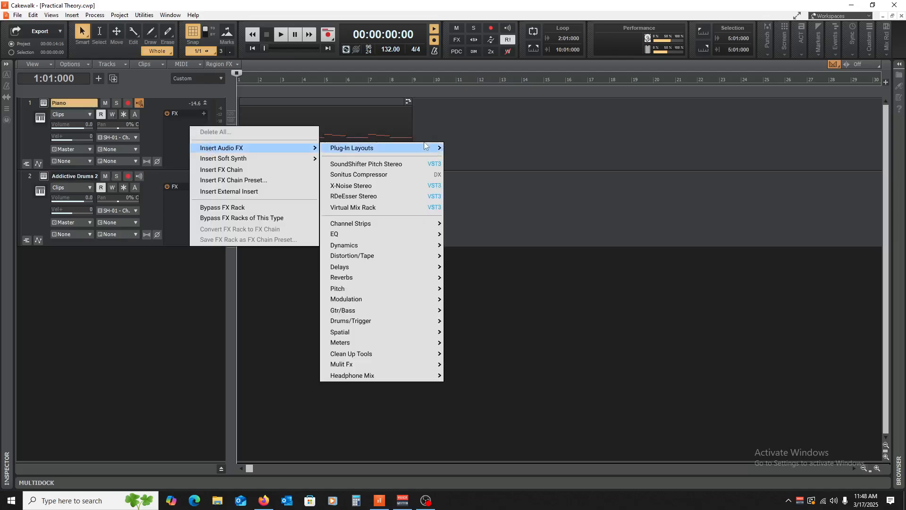
mouse_move(384, 267)
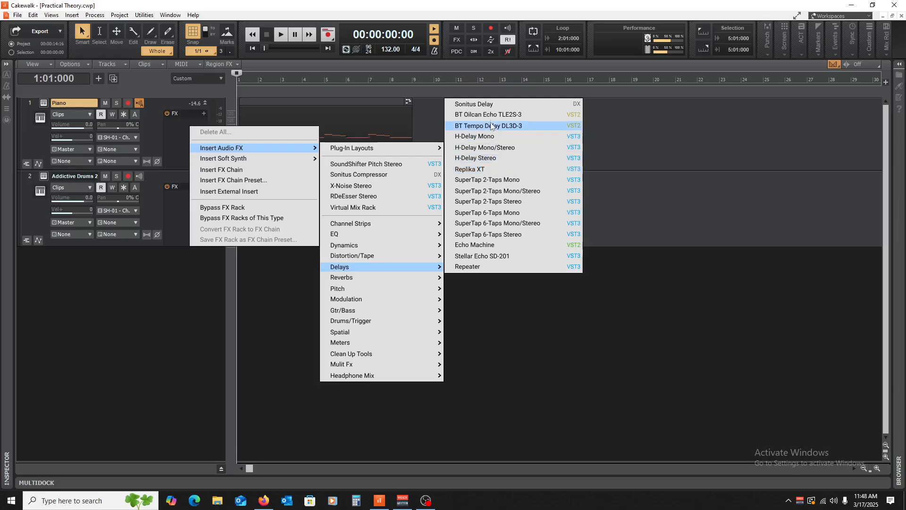
left_click(491, 104)
left_click_drag(314, 67, 445, 82)
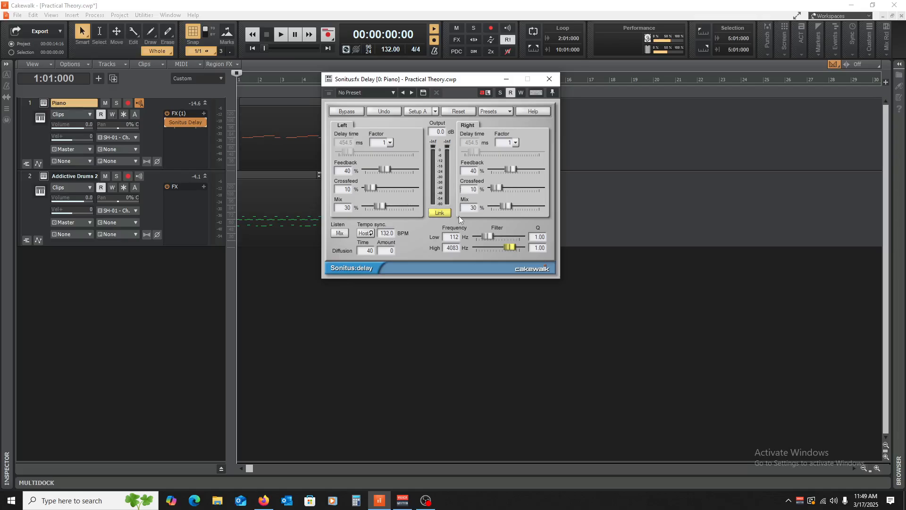
Step: During playback, lower the linked delay feedback to 12% and set the right channel's delay factor to 1/2
key("space")
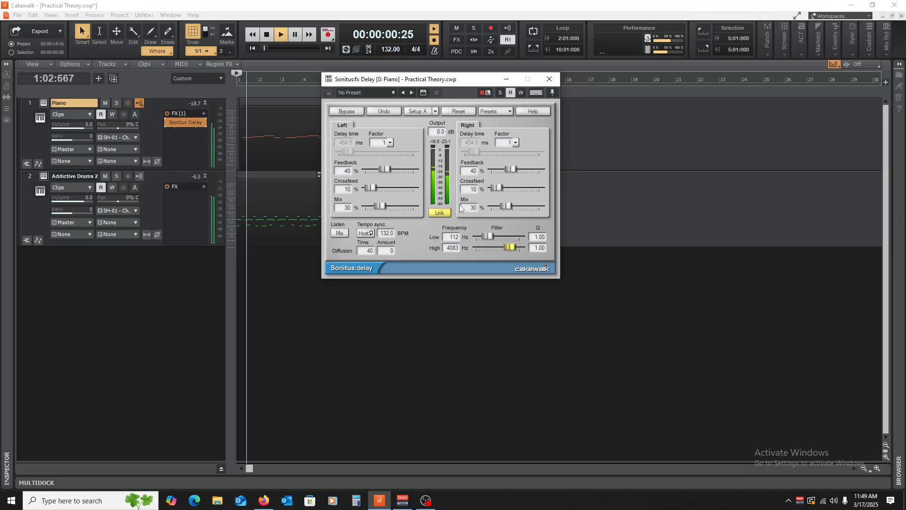
left_click_drag(513, 169, 497, 169)
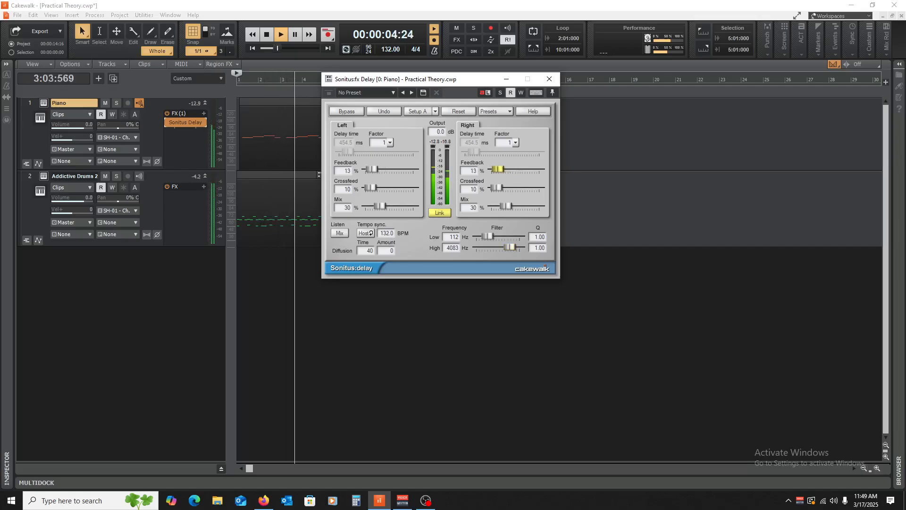
left_click(516, 142)
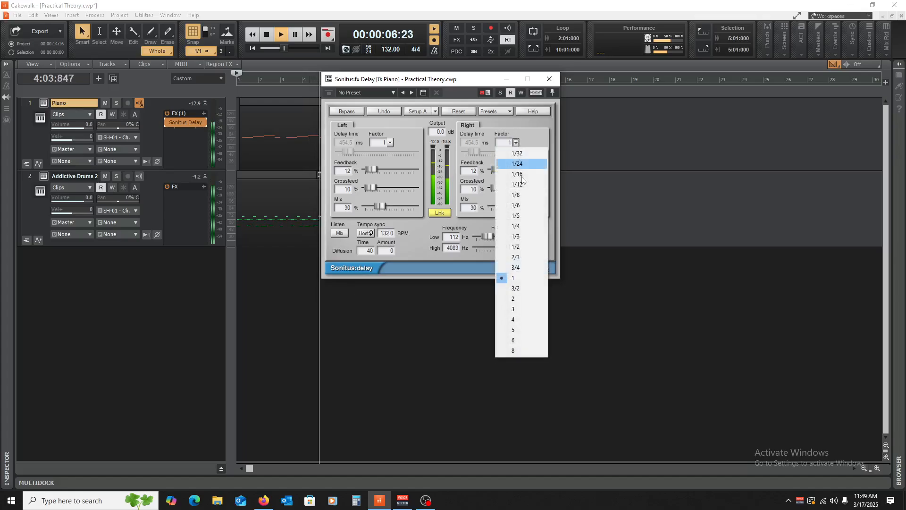
left_click(534, 244)
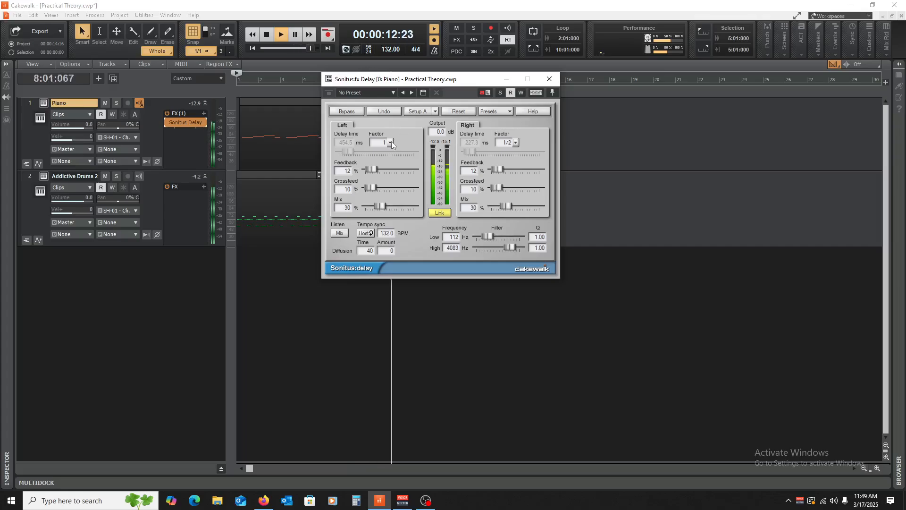
Step: Replay from the start, set the delay's low filter to 200 Hz and feedback to 25%, then close the effect and stop
key("w")
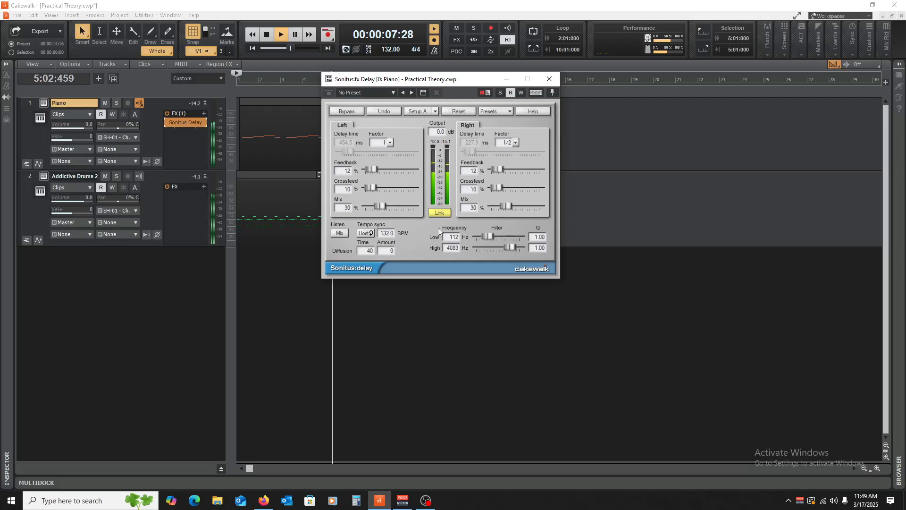
left_click_drag(491, 237, 491, 236)
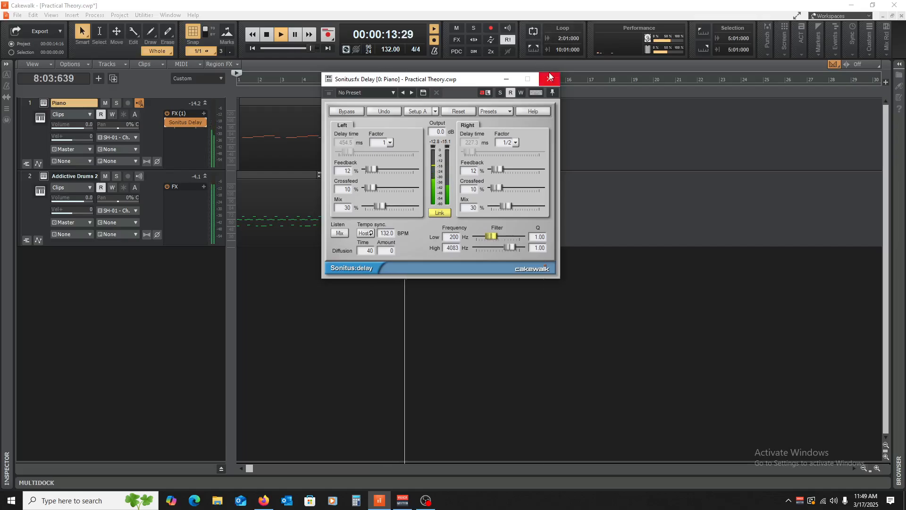
key("space")
key("space")
left_click_drag(497, 169, 503, 169)
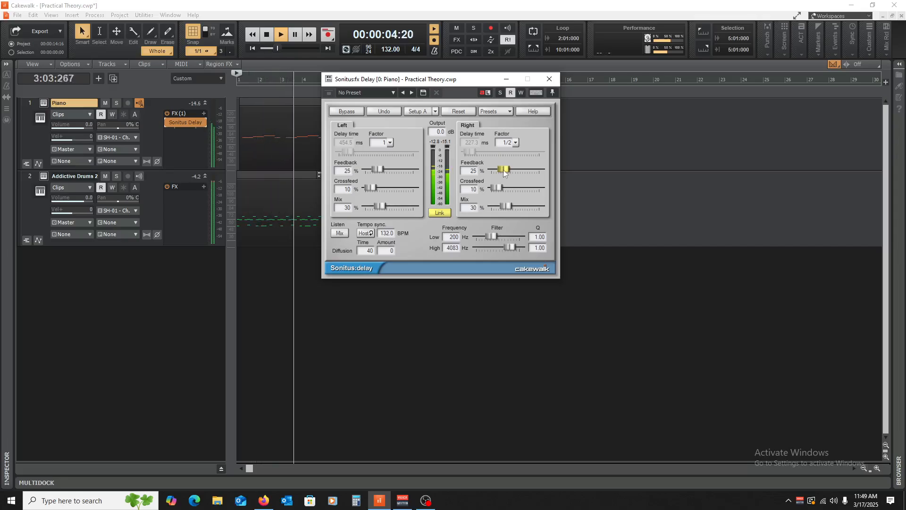
left_click(550, 80)
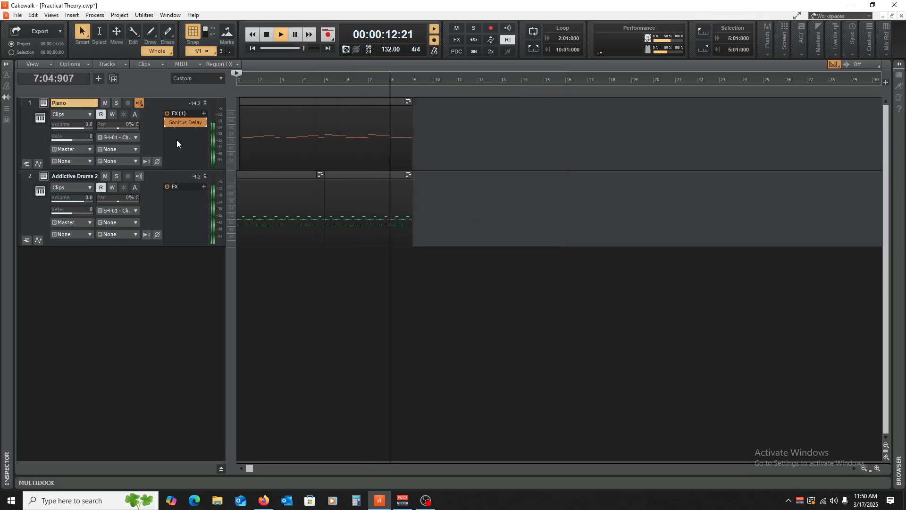
key("space")
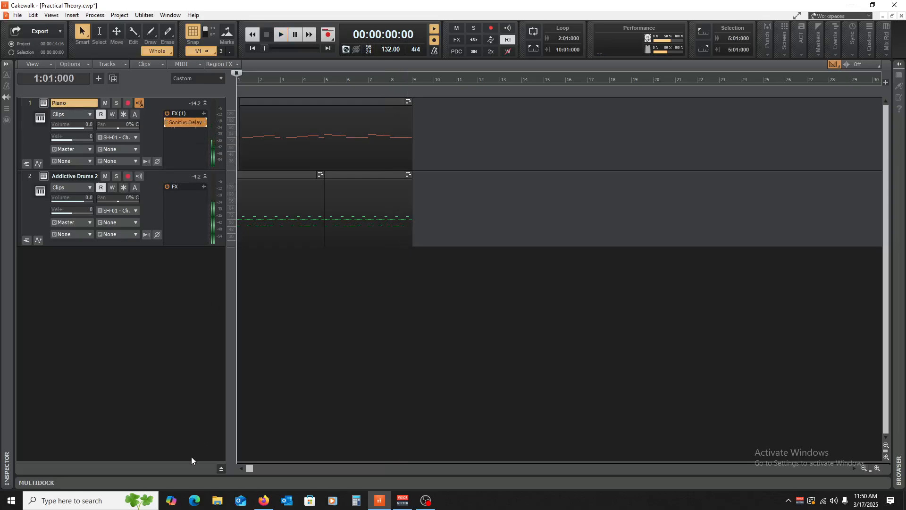
Step: Show the buses below the tracks and review the Piano track's Sonitus Delay settings
left_click_drag(183, 461, 187, 315)
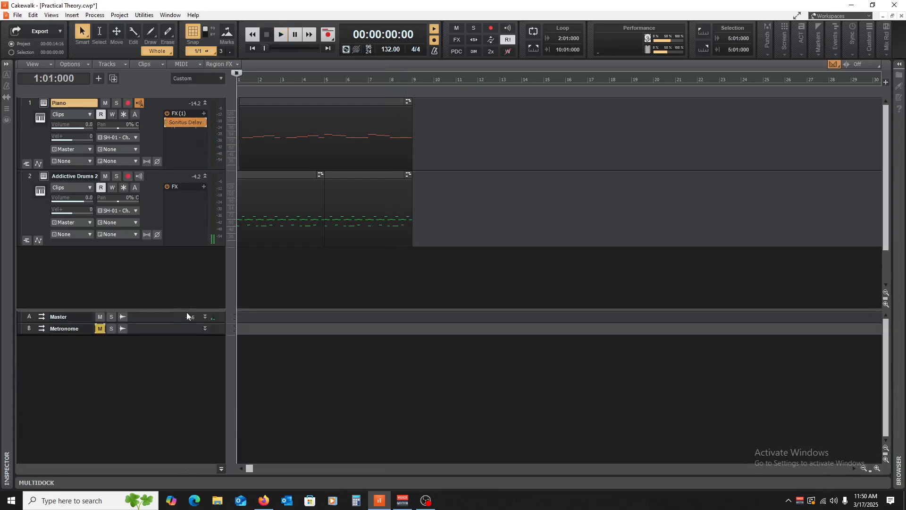
double_click(191, 123)
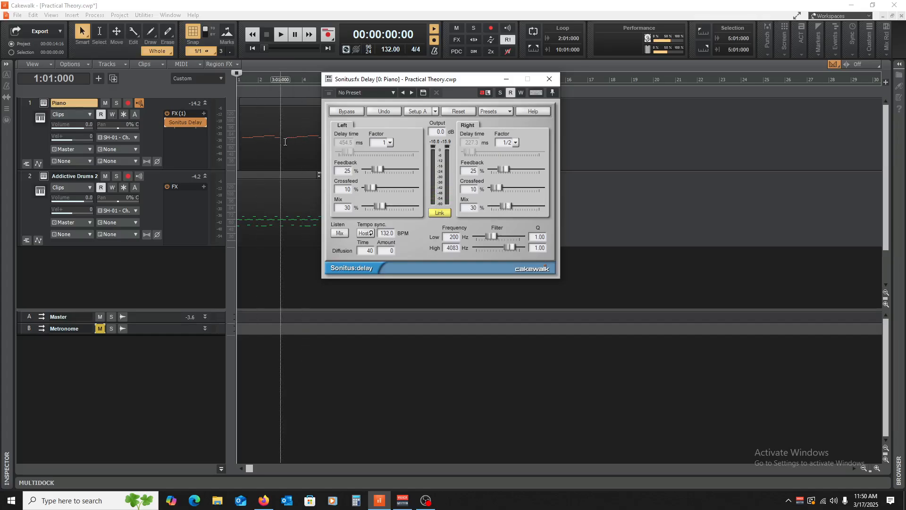
left_click(549, 79)
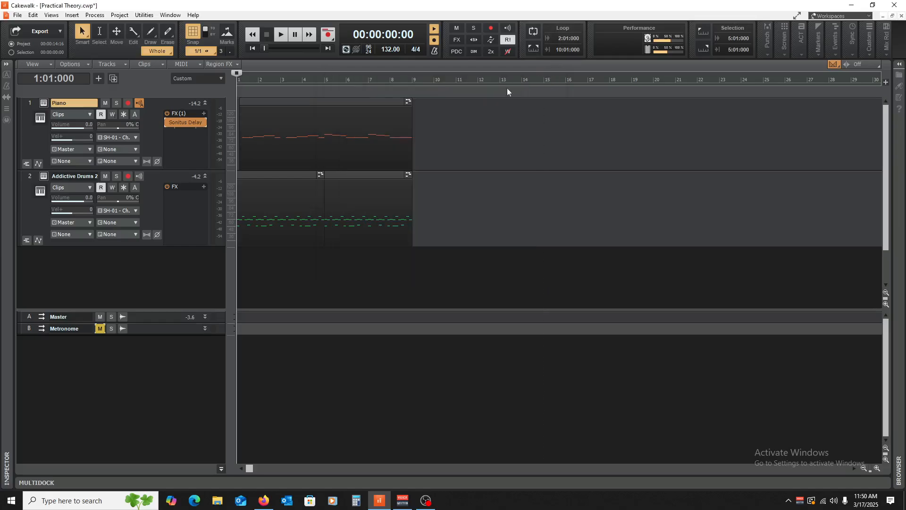
Step: Insert a new stereo bus named Delay, enlarge its strip and route its output to Master
right_click(134, 356)
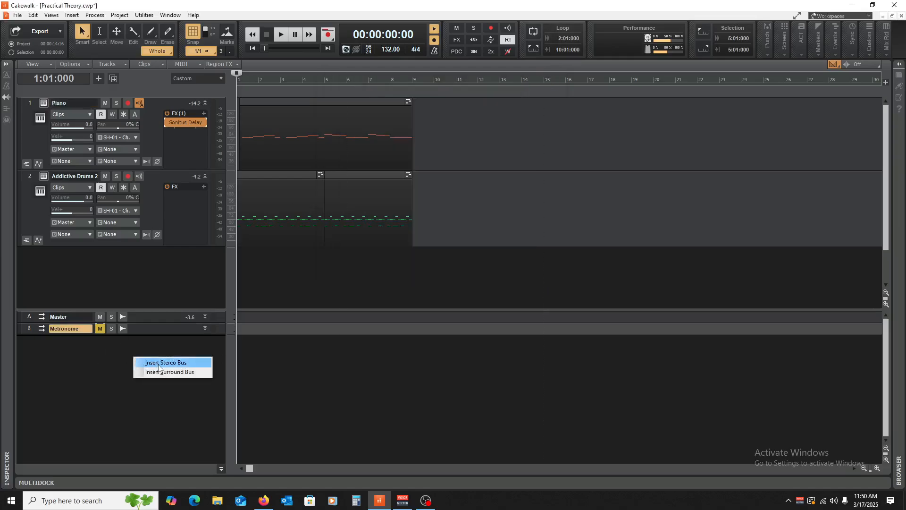
left_click(156, 361)
left_click_drag(149, 345, 151, 412)
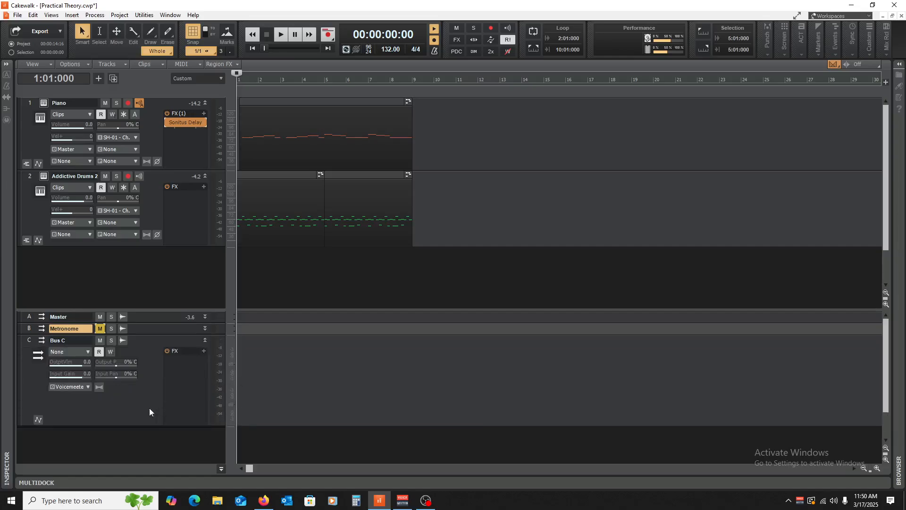
left_click(81, 385)
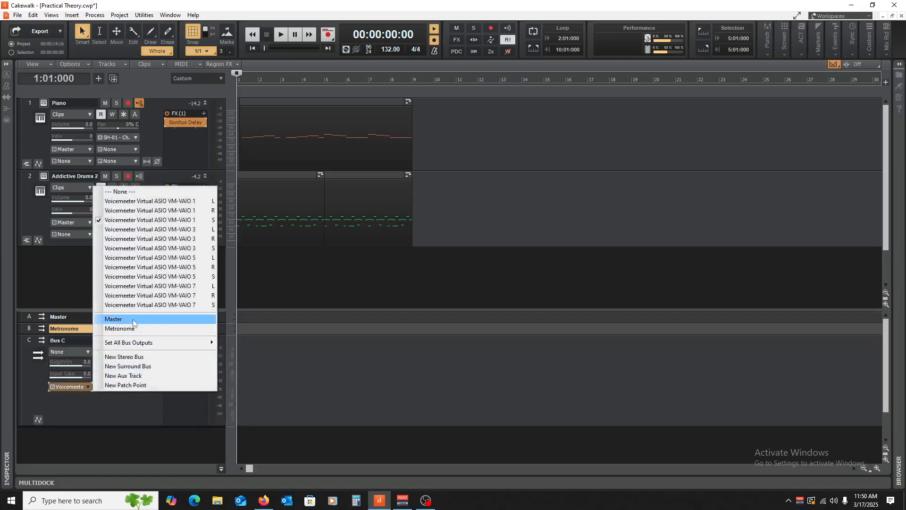
left_click(114, 319)
double_click(82, 339)
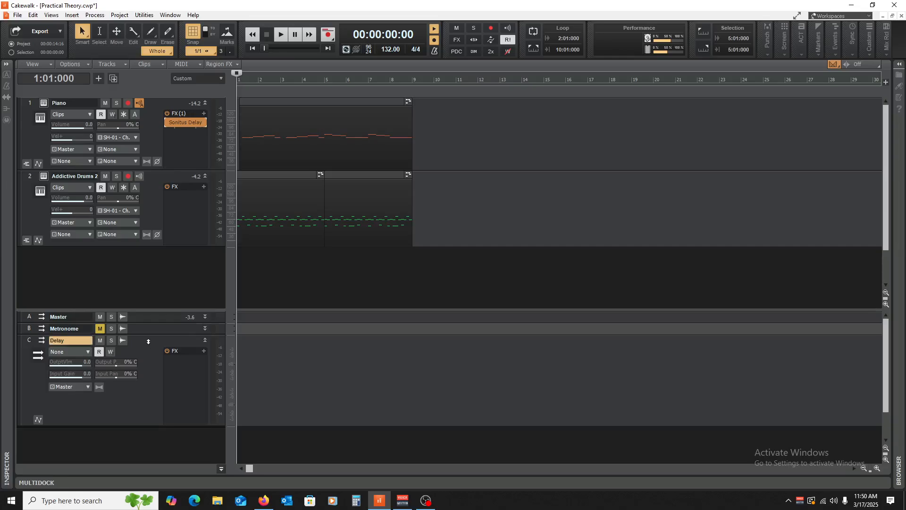
Step: Move Sonitus Delay from the Piano track to the Delay bus and insert a send from Piano to that bus
left_click_drag(197, 126, 205, 365)
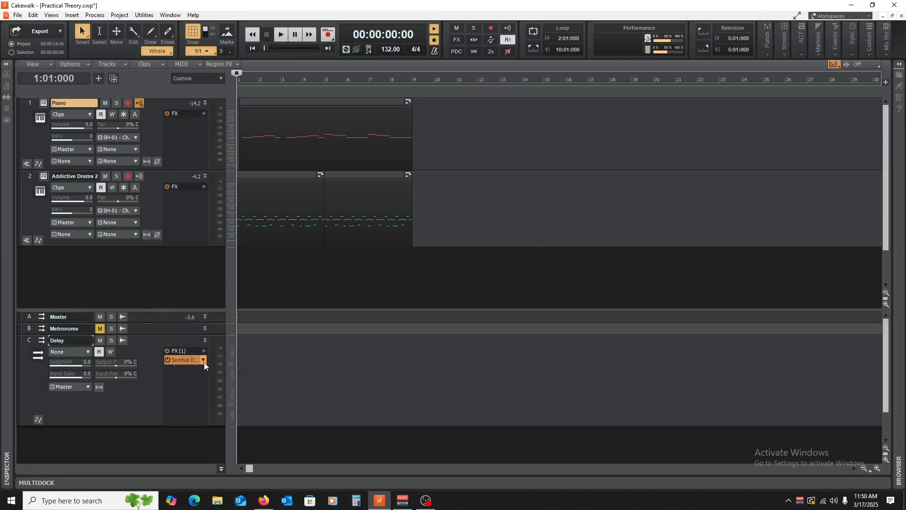
right_click(158, 103)
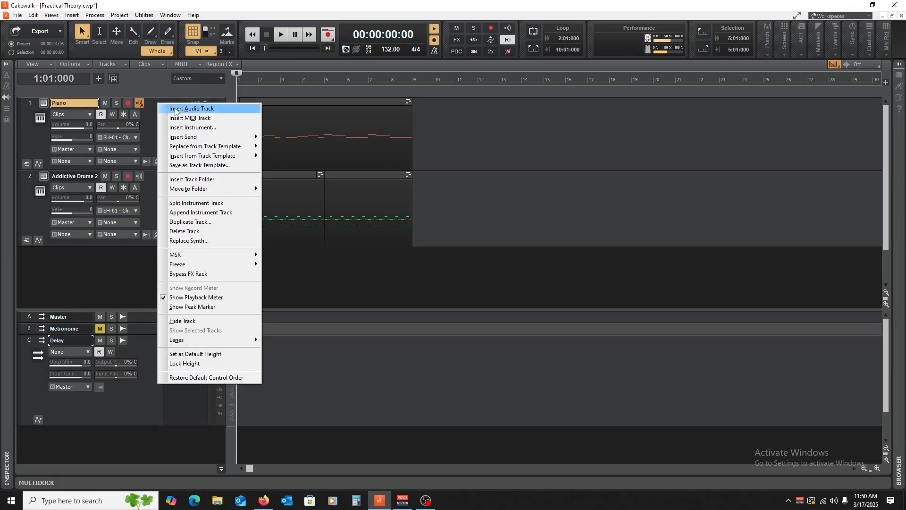
mouse_move(212, 137)
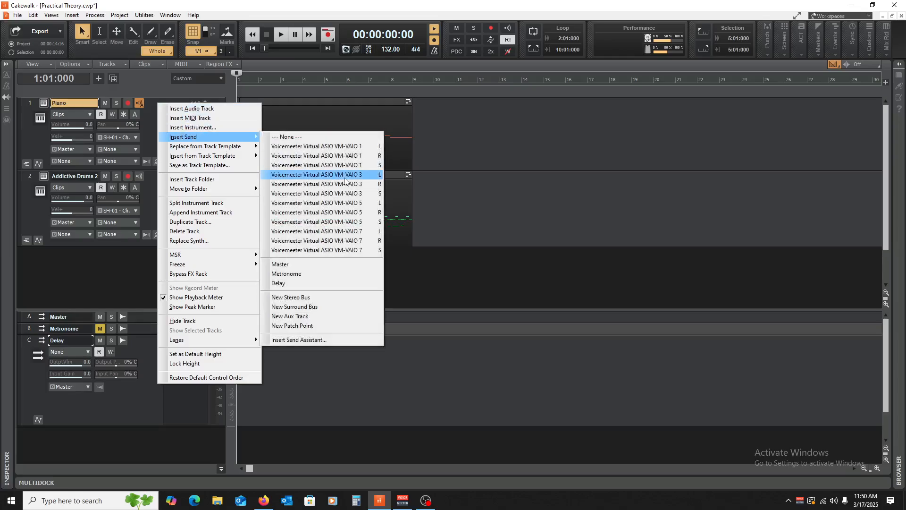
left_click(291, 283)
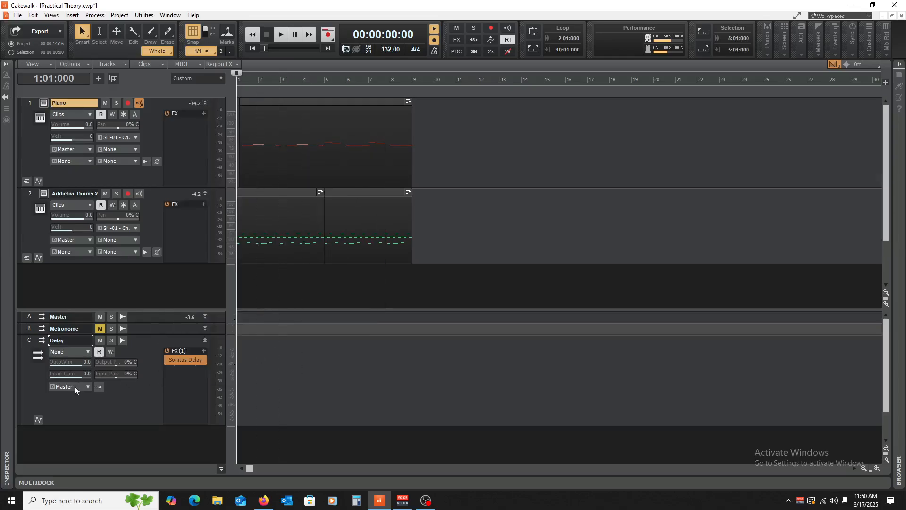
Step: Set the linked mix of the Delay bus's Sonitus Delay to 100% and close the effect window
double_click(182, 361)
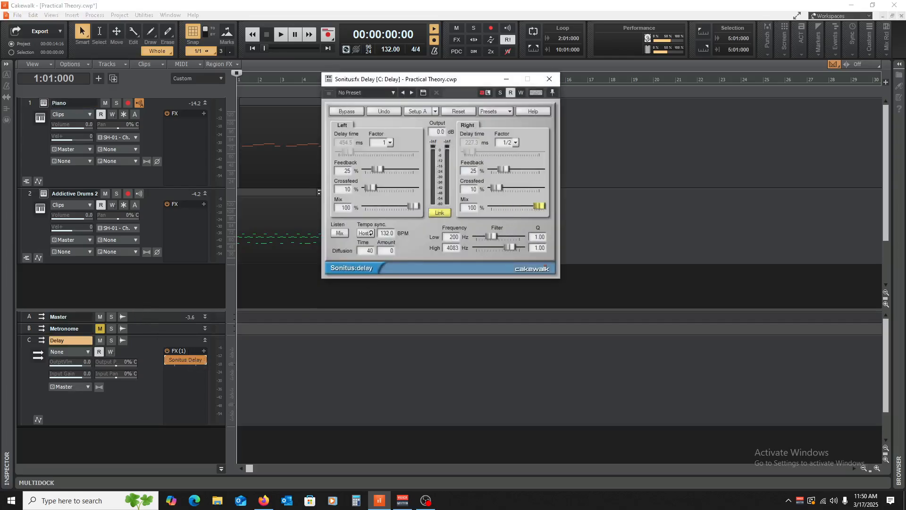
left_click(550, 81)
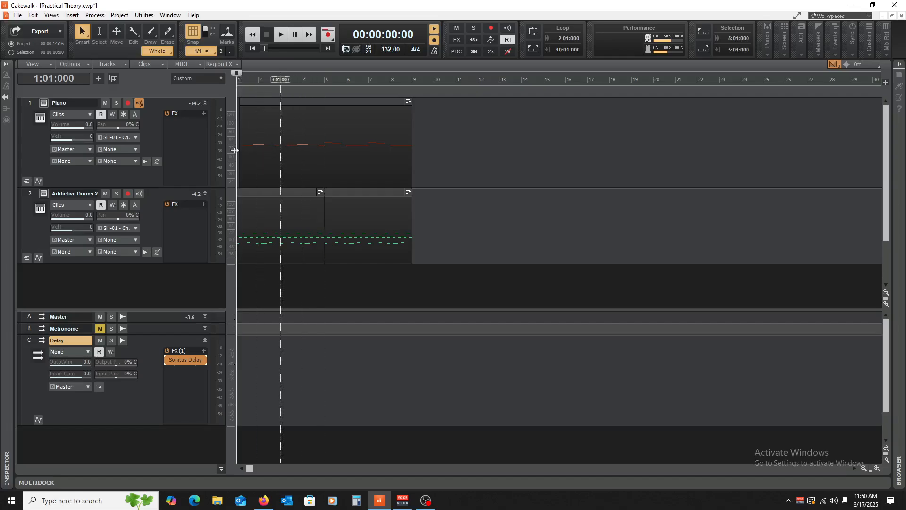
Step: Enlarge the Piano track to show its Delay send and set the send level to -1.9 while auditioning
left_click_drag(169, 188, 162, 220)
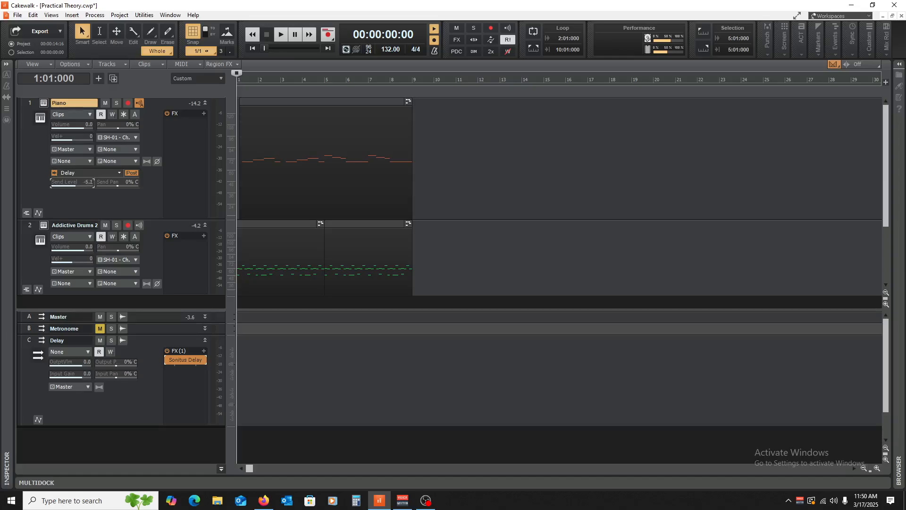
left_click_drag(78, 183, 81, 183)
key("space")
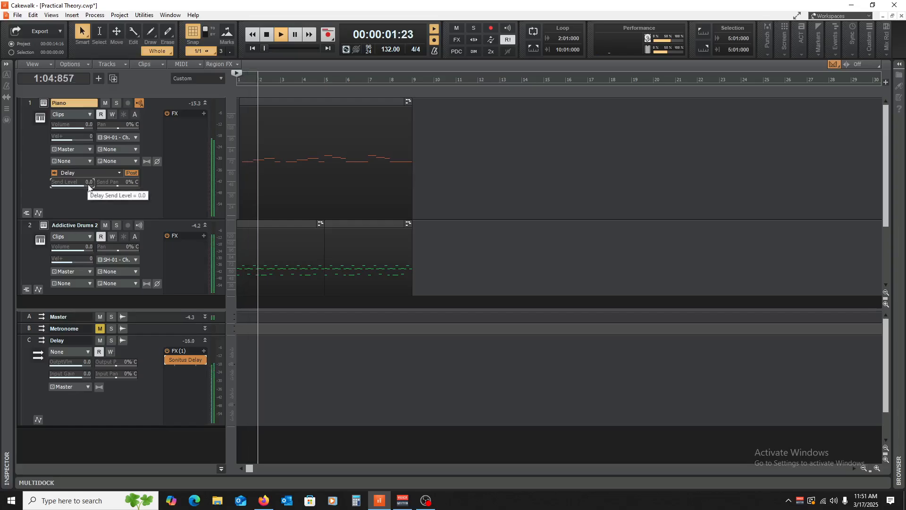
left_click_drag(87, 183, 84, 183)
key("space")
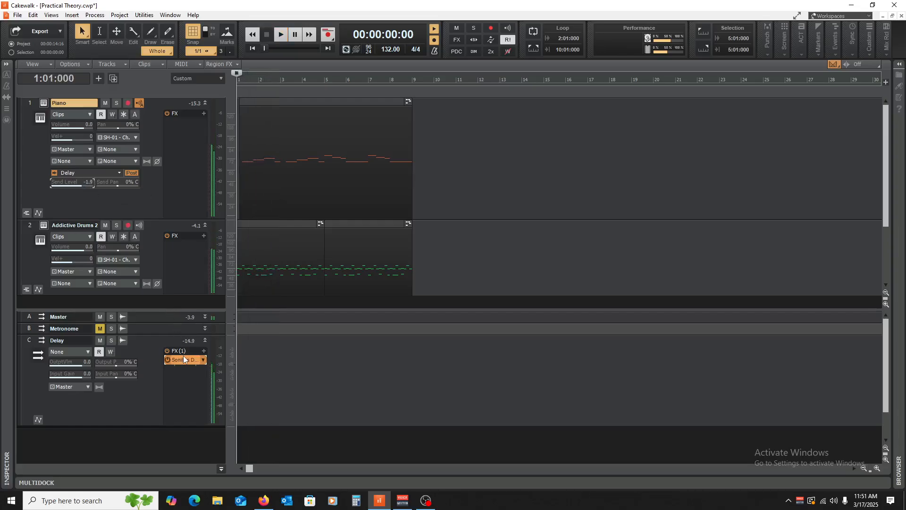
Step: Set the left channel's delay factor to 1/2 in the Sonitus Delay on the Delay bus
double_click(185, 359)
left_click(390, 142)
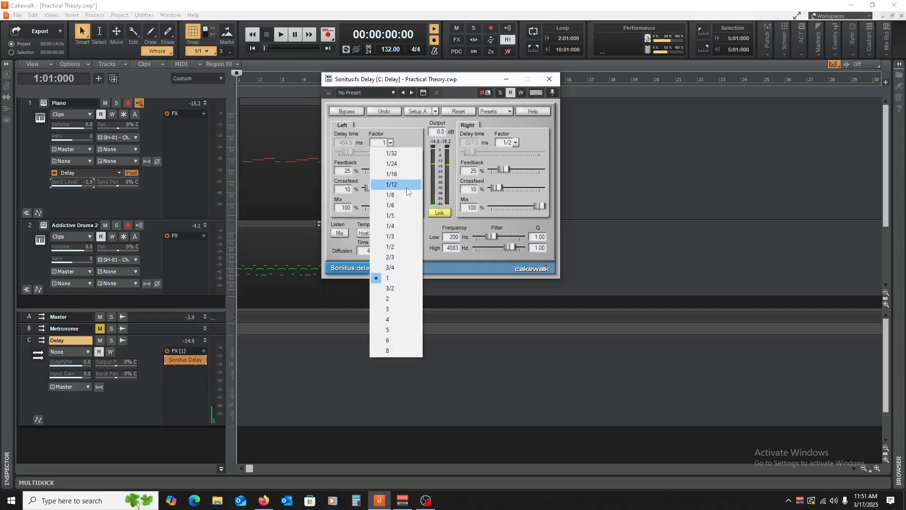
left_click(397, 252)
Step: While playing the project, set the Piano's Delay send level to -3.0 and the Sonitus Delay feedback to 40% on both channels
key("space")
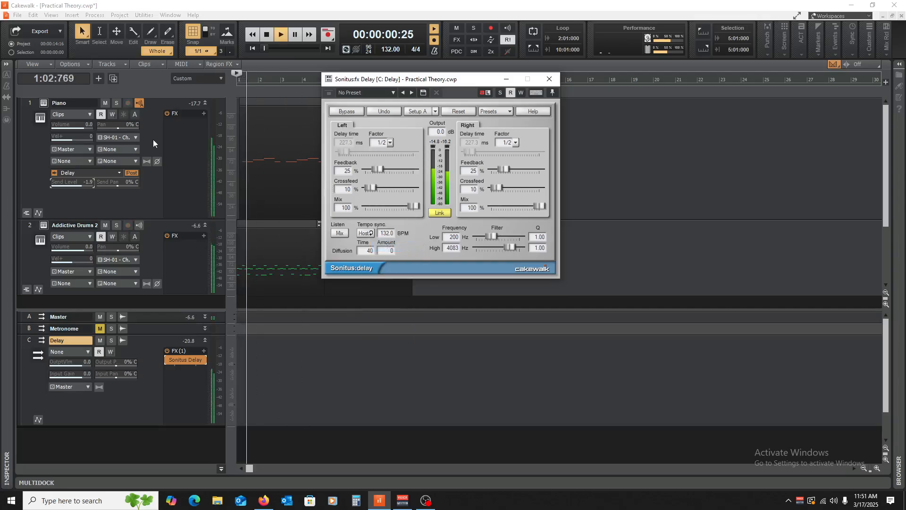
left_click_drag(89, 183, 88, 183)
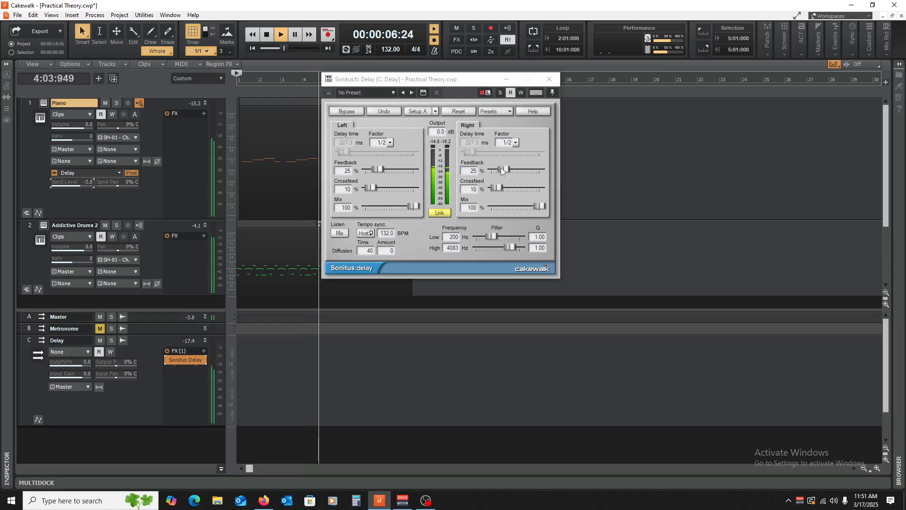
left_click_drag(504, 169, 510, 169)
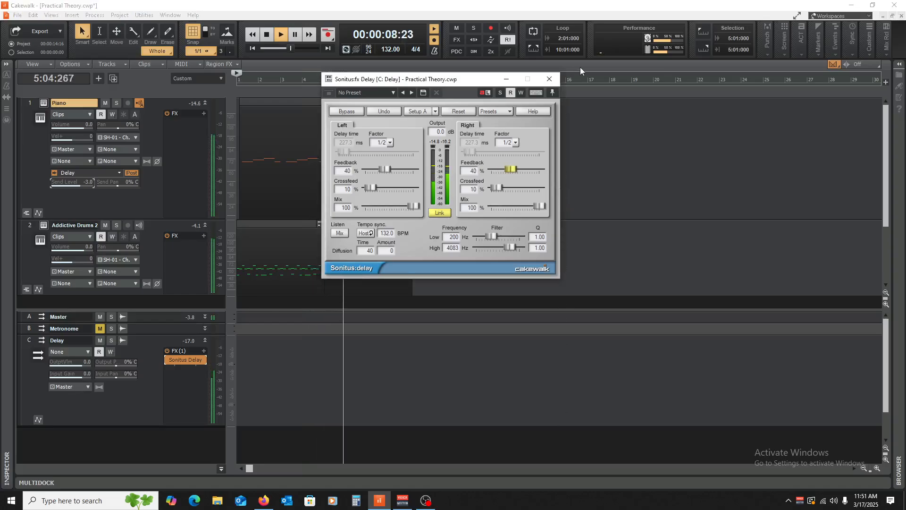
left_click(549, 79)
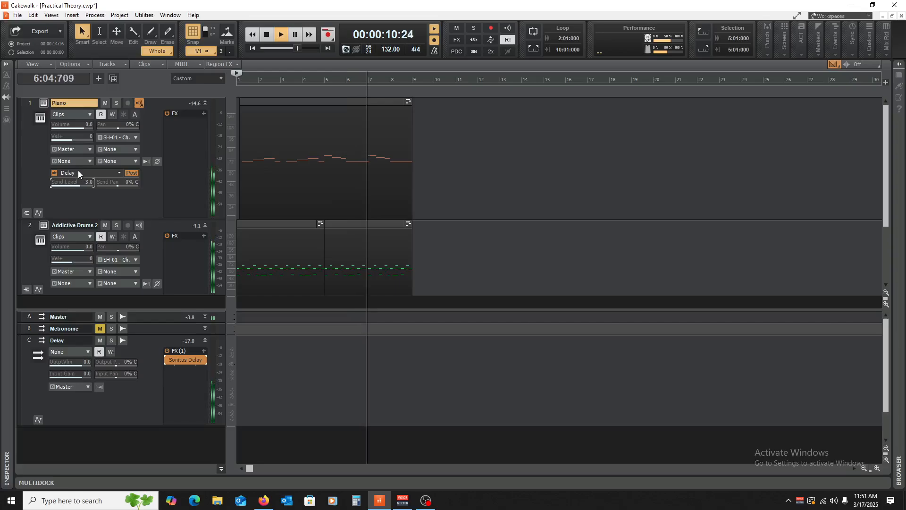
mouse_move(78, 184)
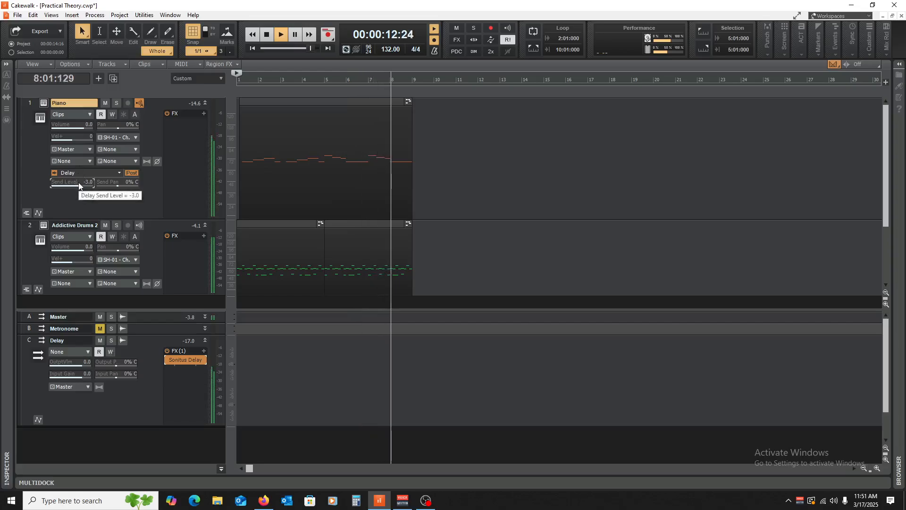
key("space")
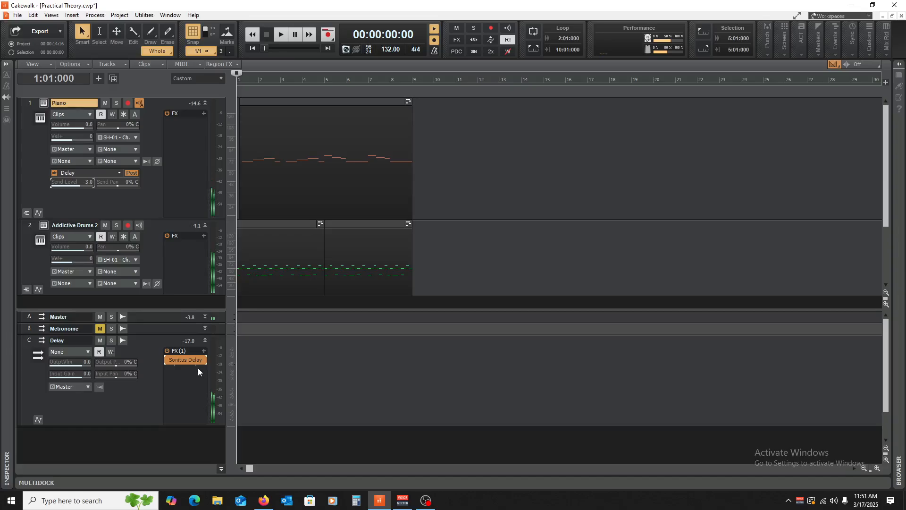
Step: Insert the RVerb Stereo reverb after the Sonitus Delay in the Delay bus's effects rack
right_click(191, 391)
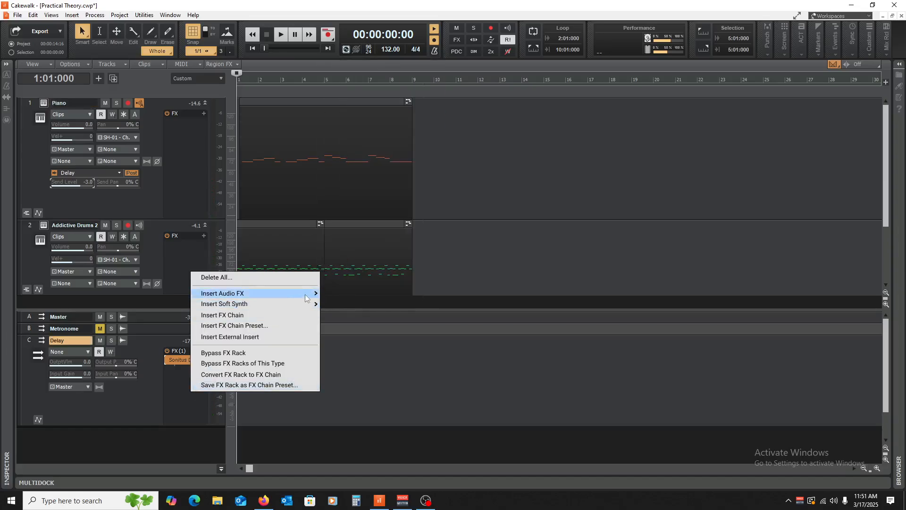
mouse_move(306, 297)
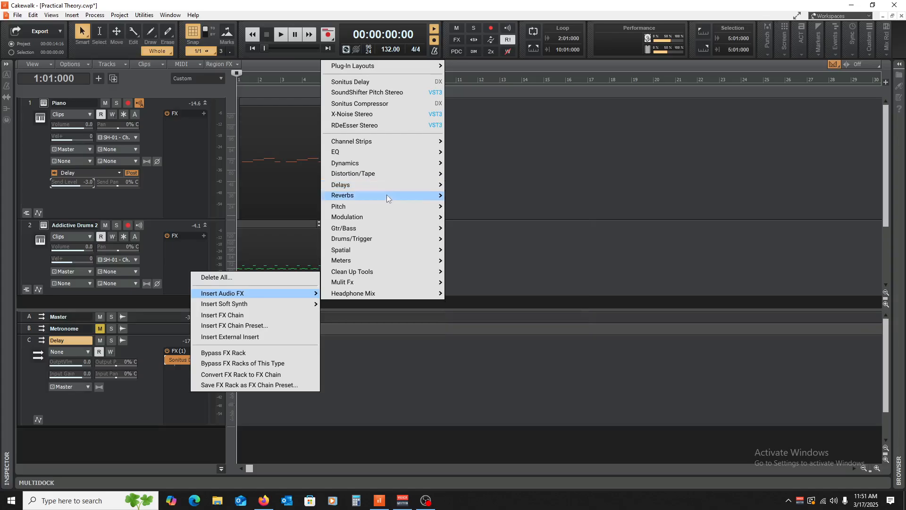
mouse_move(387, 198)
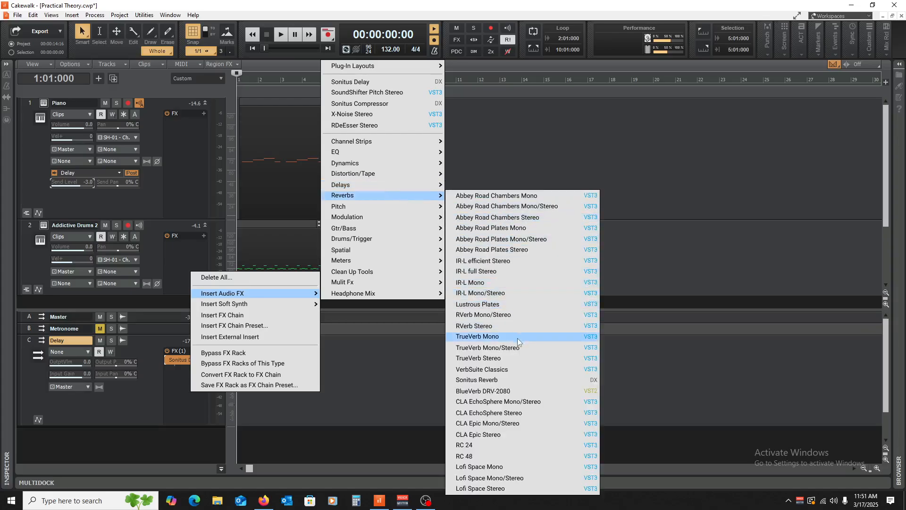
left_click(496, 326)
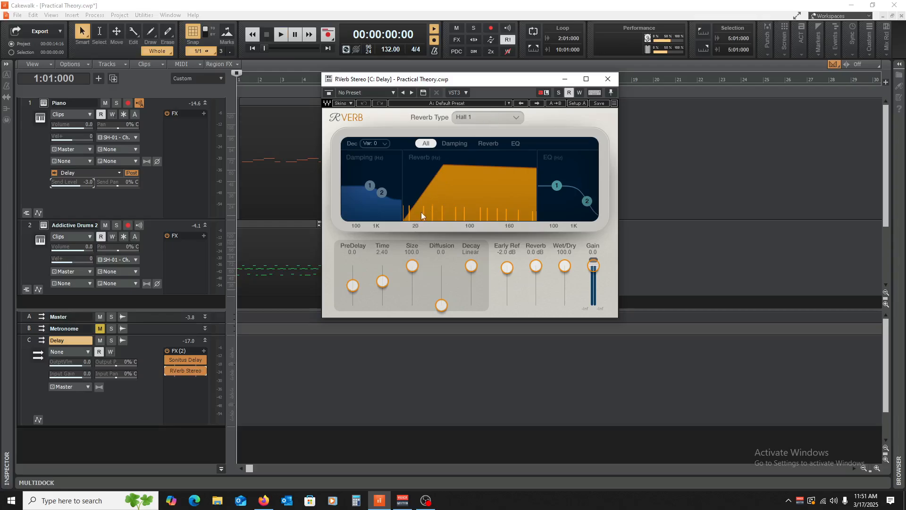
Step: Play the project and lower the RVerb's Wet/Dry to 83.0
key("space")
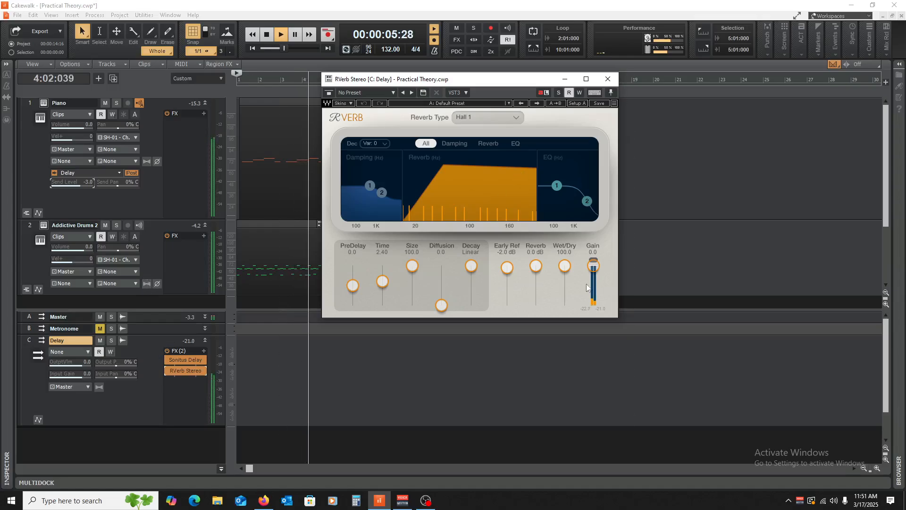
left_click_drag(564, 265, 565, 268)
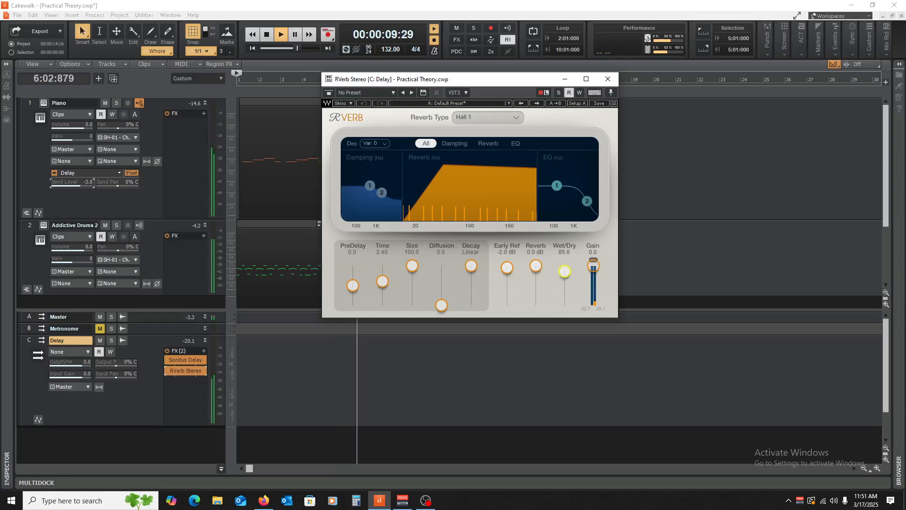
left_click_drag(564, 272, 564, 272)
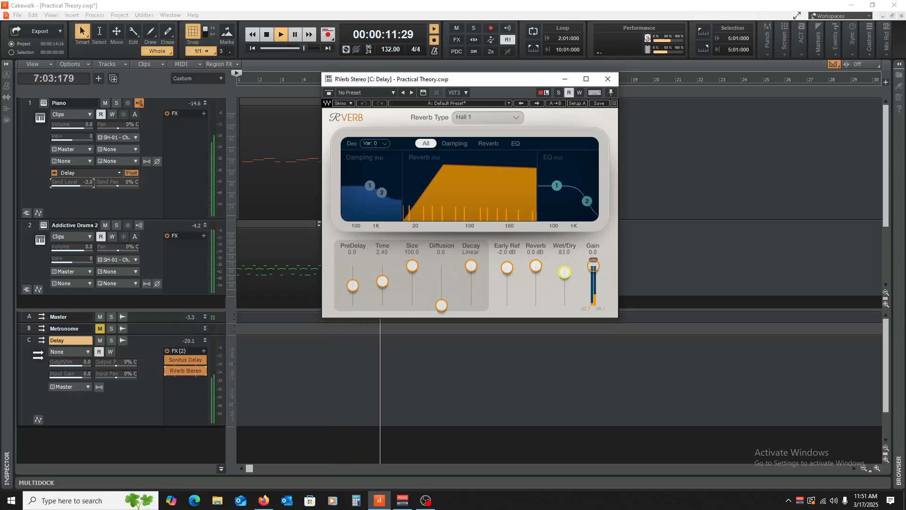
Step: Set the RVerb's Time to 3.10 and PreDelay to 13.1, audition from the start and close the plug-in
left_click_drag(381, 283, 353, 283)
key("space")
key("space")
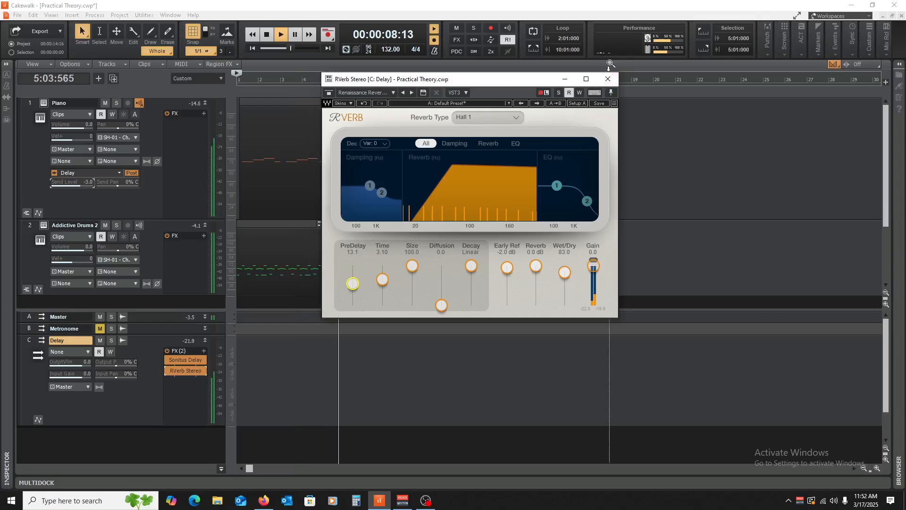
left_click(609, 80)
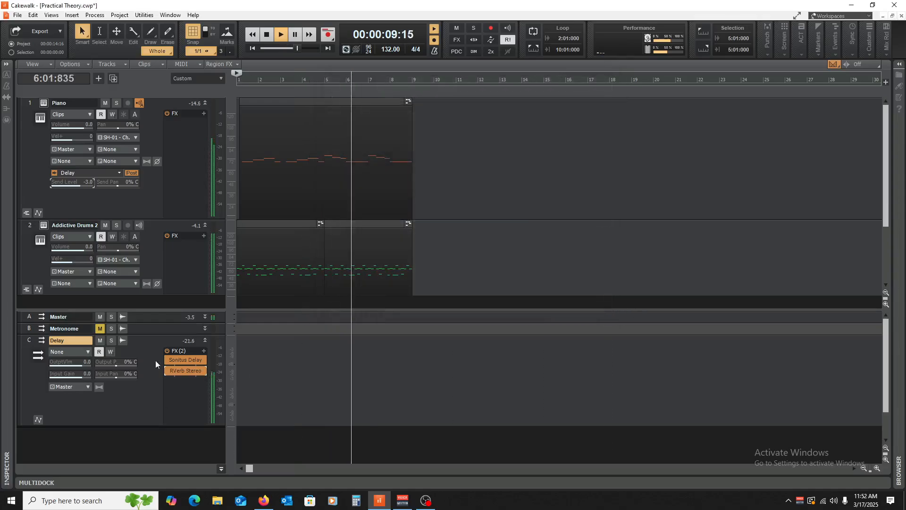
Step: Collapse the Delay bus and shrink the bus pane, then stop playback and save the project
left_click(206, 339)
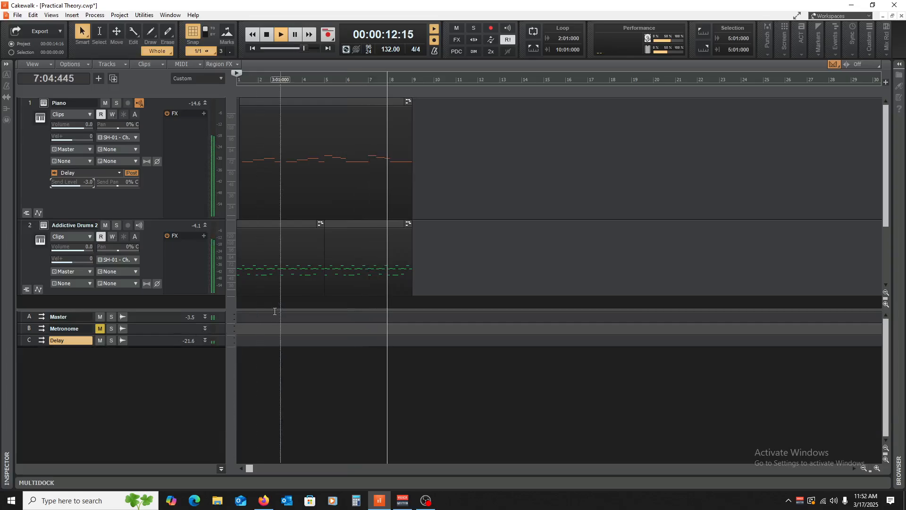
left_click_drag(274, 310, 278, 431)
key("space")
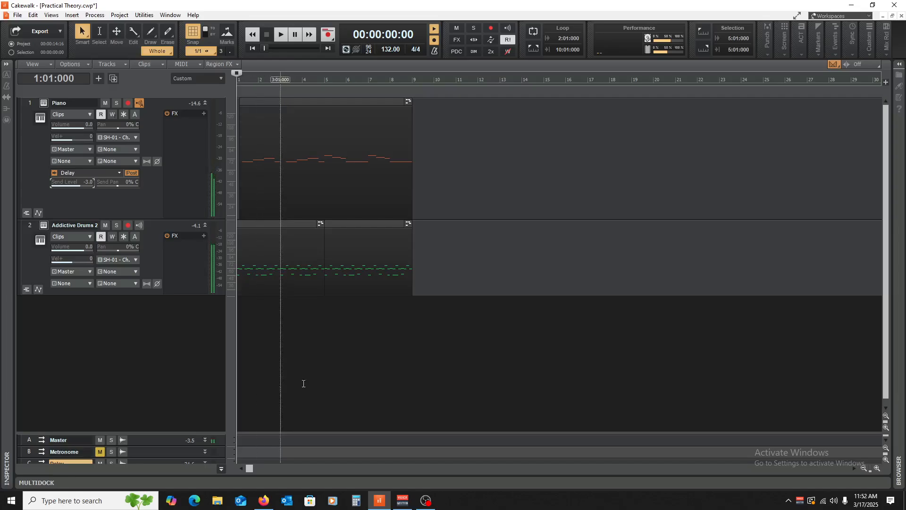
key("ctrl+s")
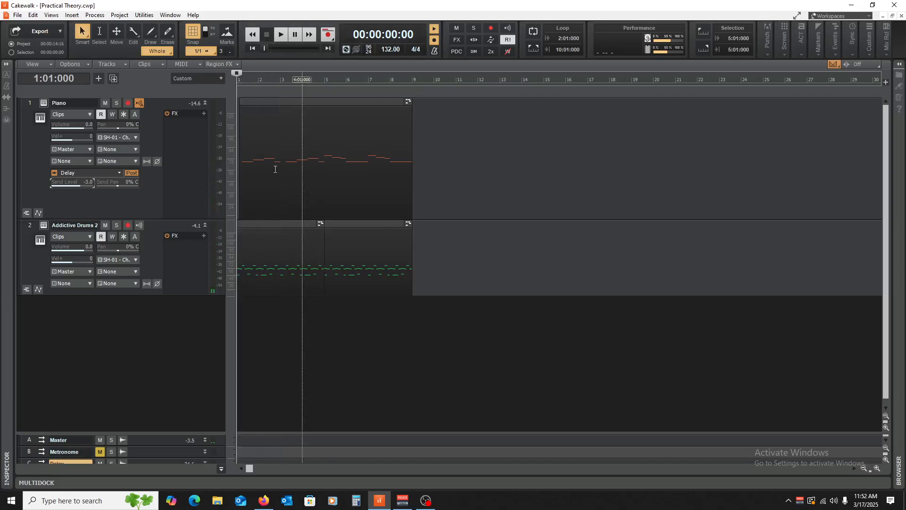
Step: Collapse the Piano and Addictive Drums 2 tracks and enlarge the bus pane to fit all three buses
left_click(204, 103)
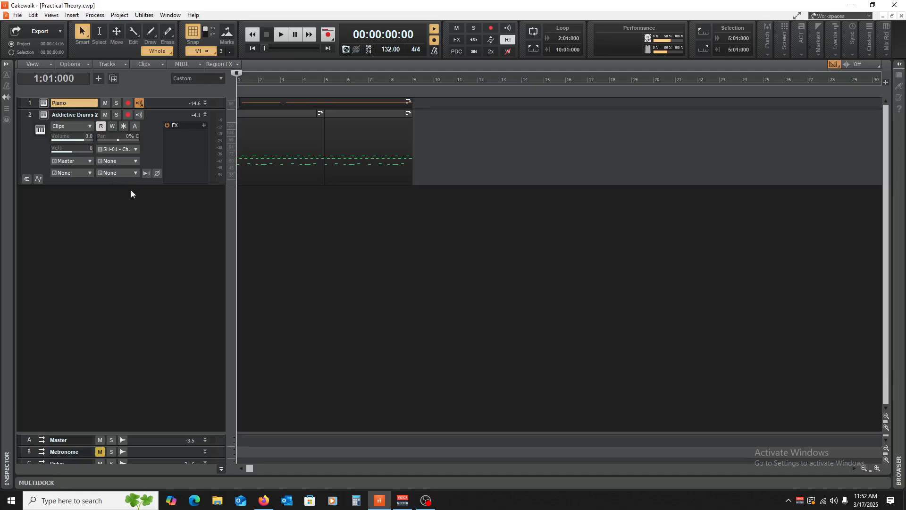
left_click(205, 114)
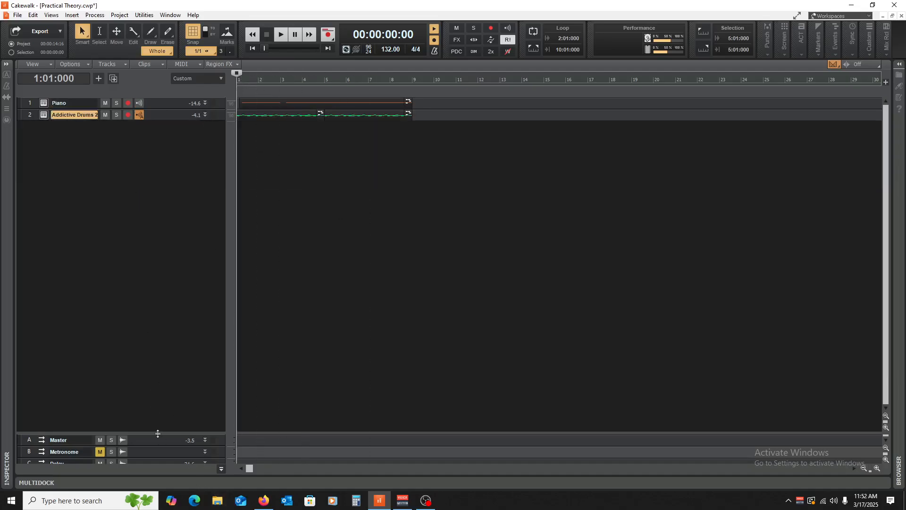
left_click_drag(158, 433, 159, 386)
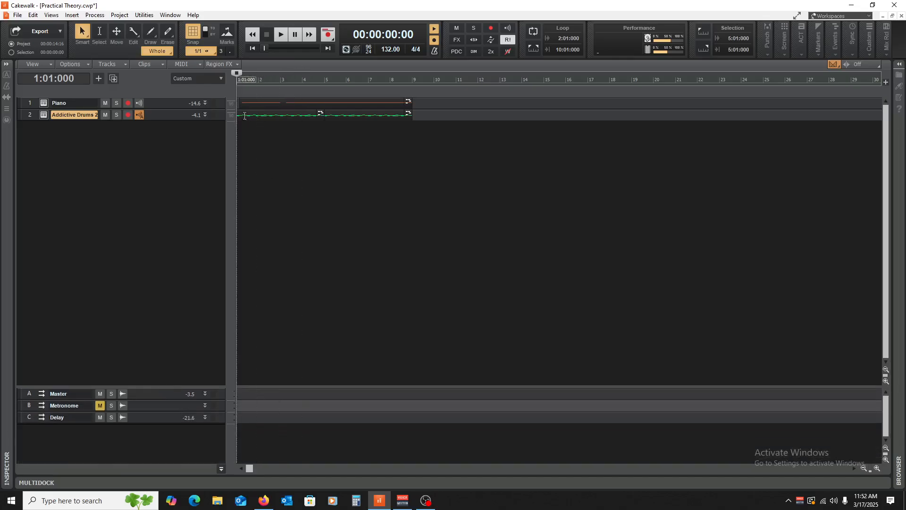
Step: Expand the Piano track and the Delay bus enough to show their controls
left_click_drag(170, 109, 170, 171)
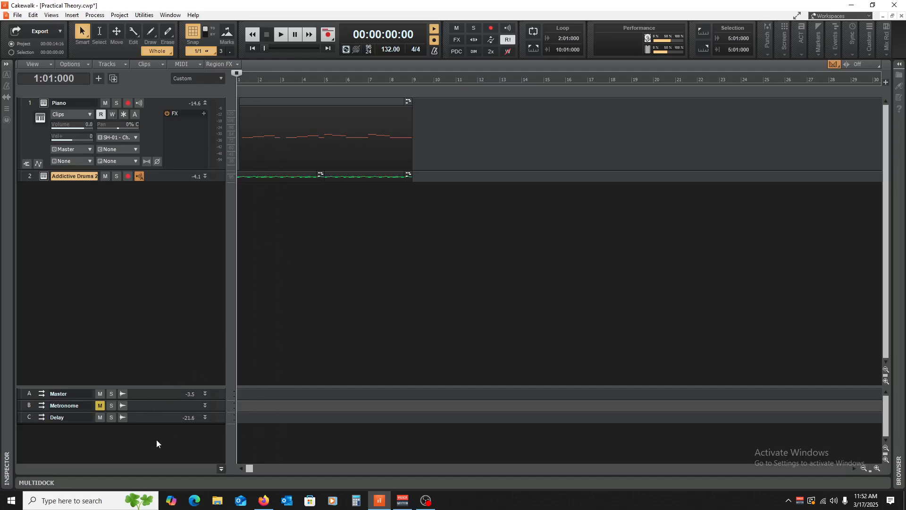
left_click_drag(149, 422, 177, 443)
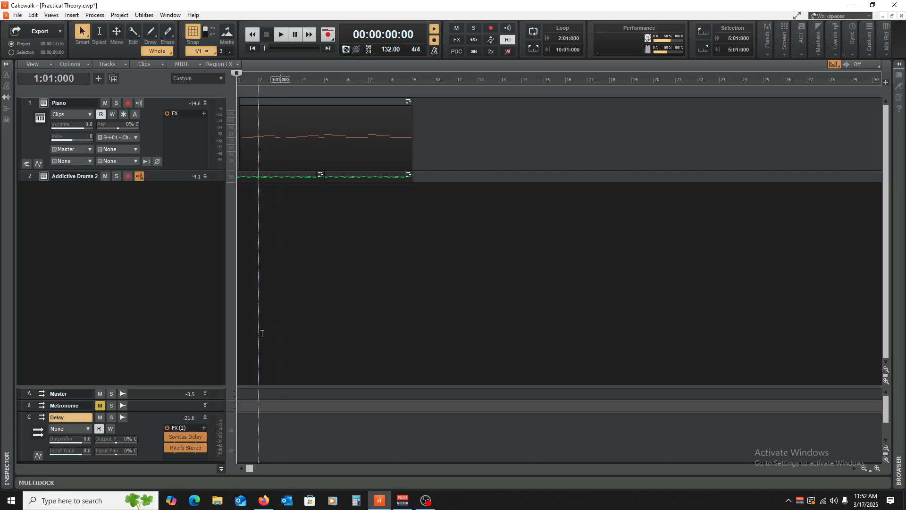
Step: Reopen the Delay bus's RVerb and set Wet/Dry to 80.1 and Time to 4.28 during playback
double_click(182, 448)
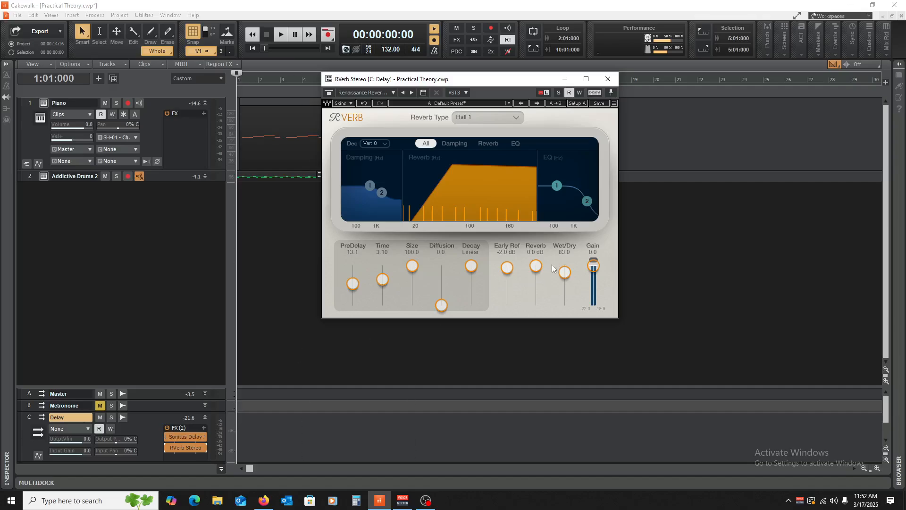
key("space")
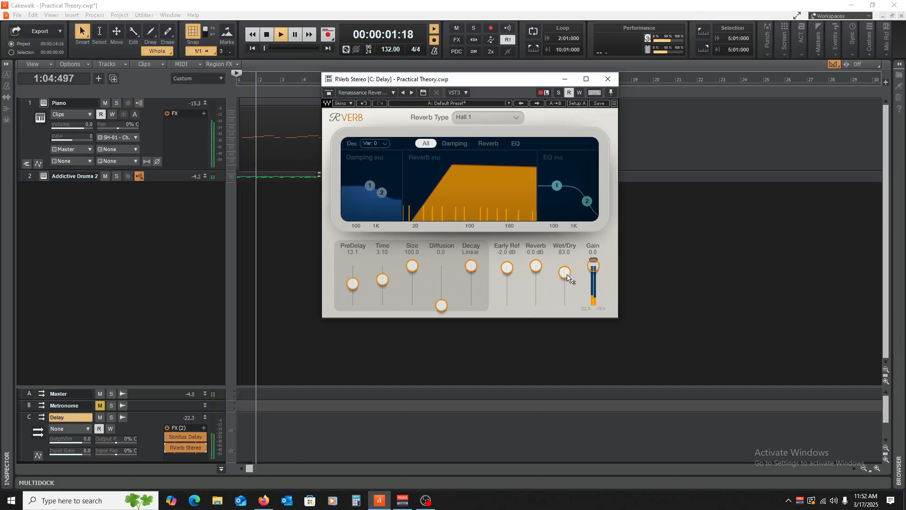
left_click_drag(564, 273, 565, 273)
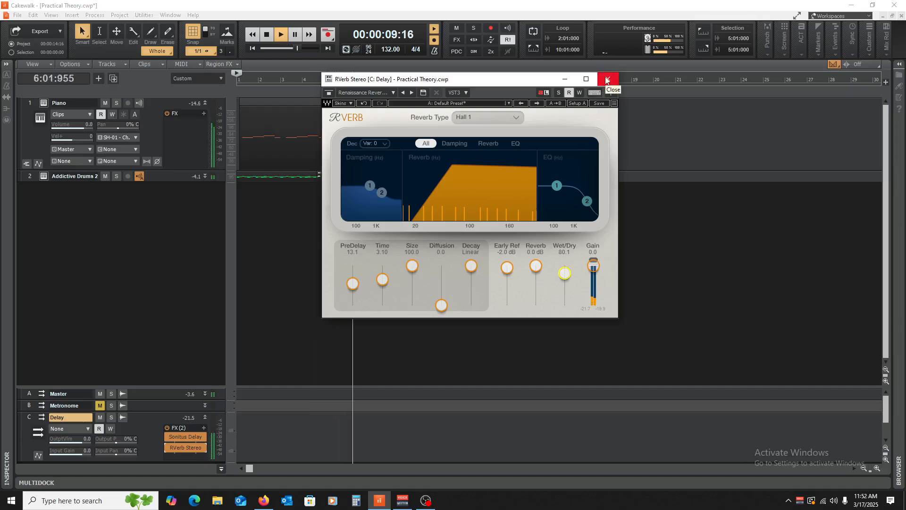
left_click_drag(383, 279, 383, 278)
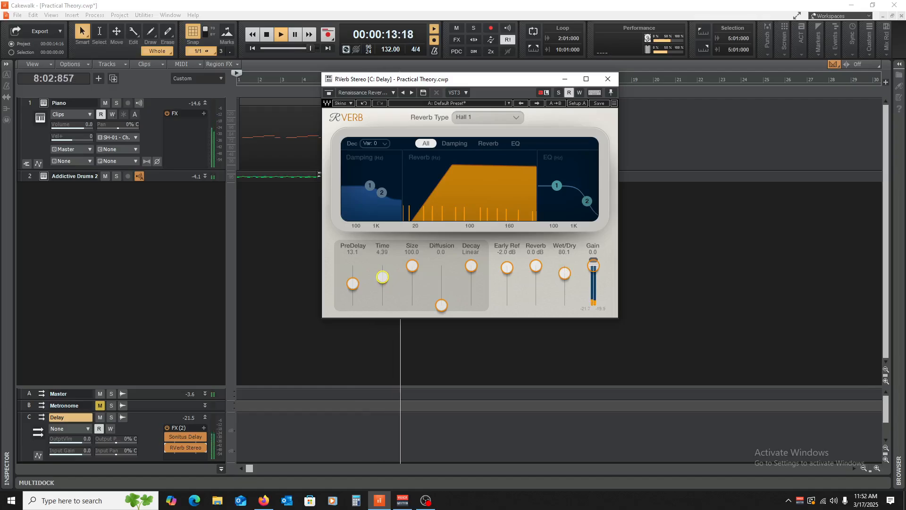
key("space")
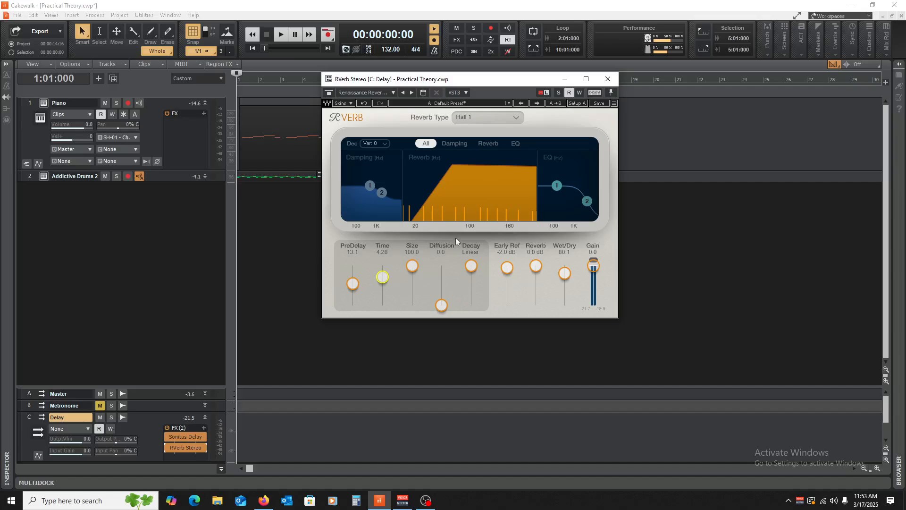
Step: Play the project again from the start and reduce the RVerb's Early Ref level to Off
key("space")
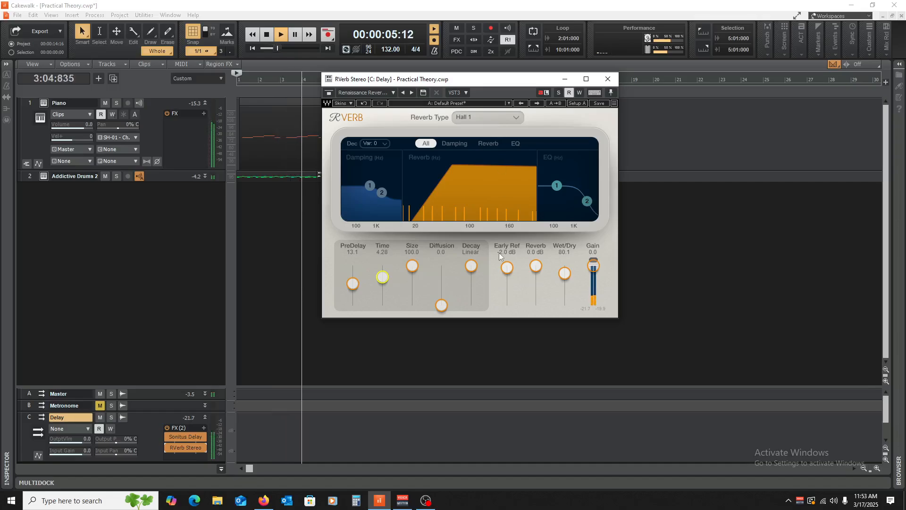
left_click_drag(507, 268, 506, 305)
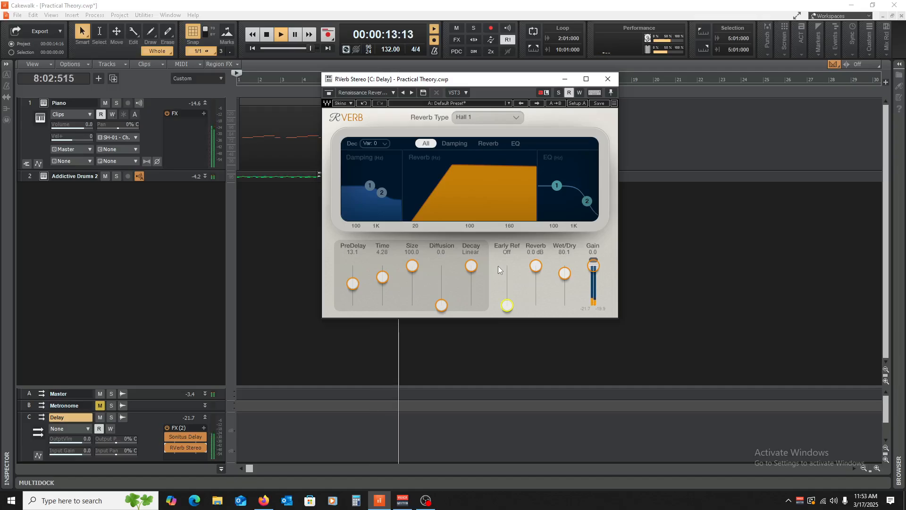
key("space")
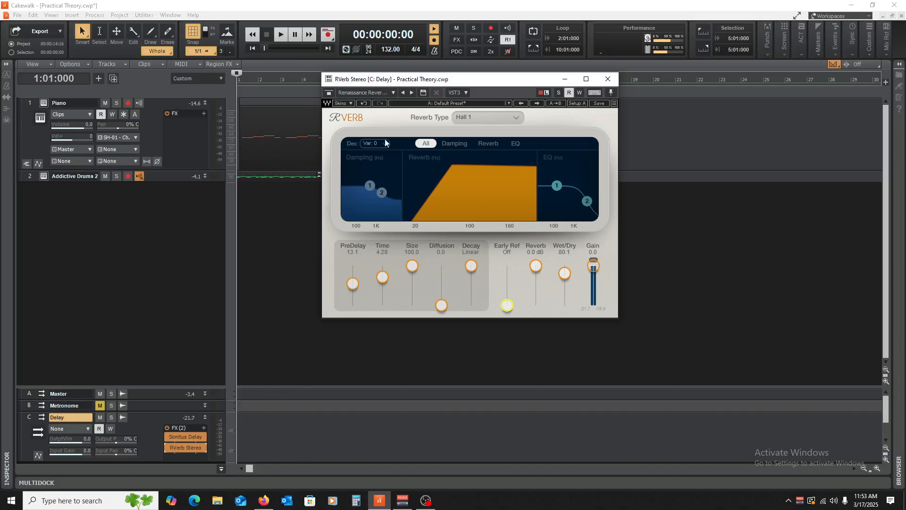
Step: Close the RVerb window, collapse the Delay bus and reduce the height of the bus pane
left_click(607, 79)
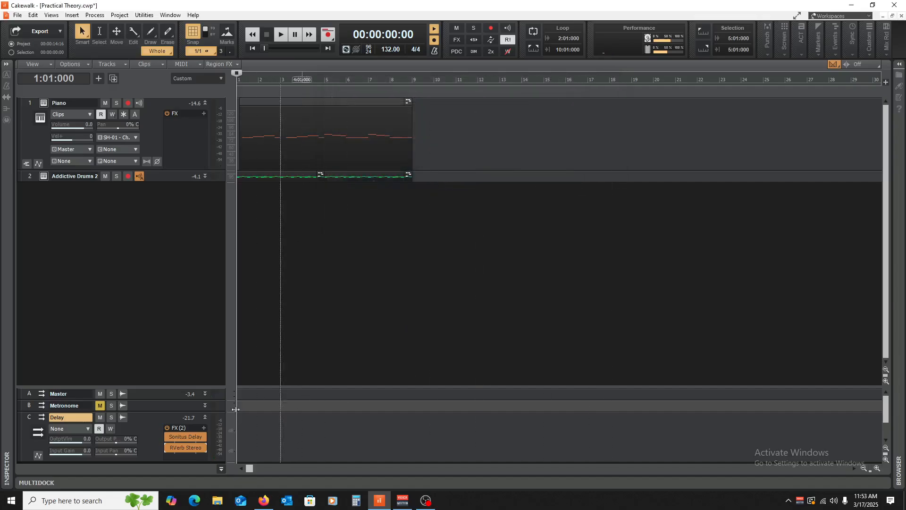
left_click(206, 417)
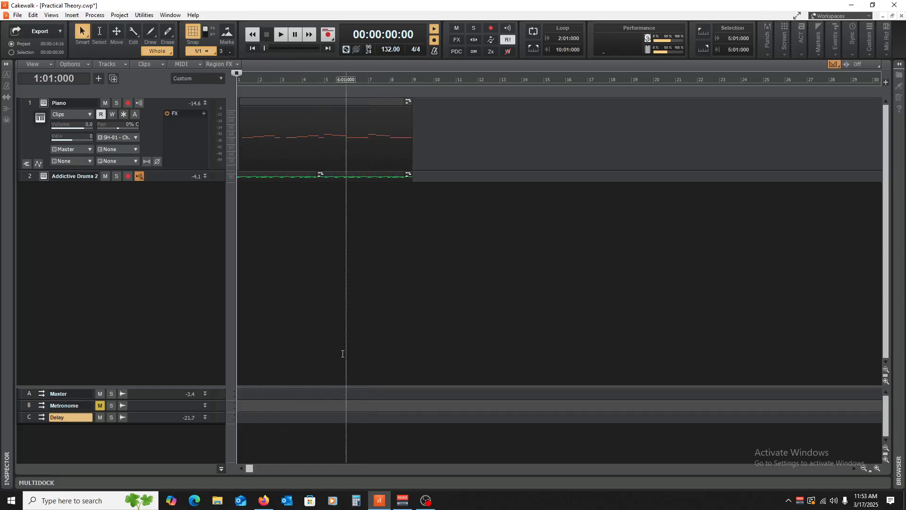
left_click_drag(309, 386, 307, 403)
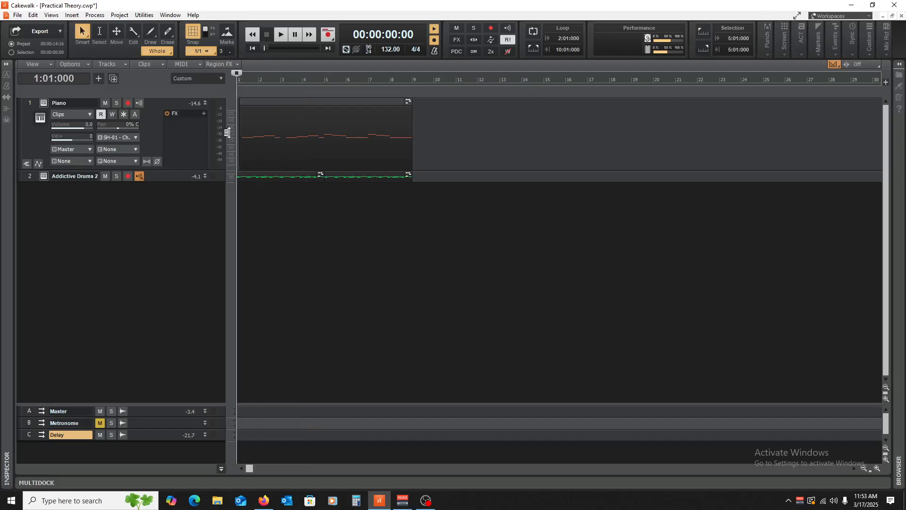
Step: Collapse the Piano track and play the project from the start to hear the mix
left_click(204, 100)
key("space")
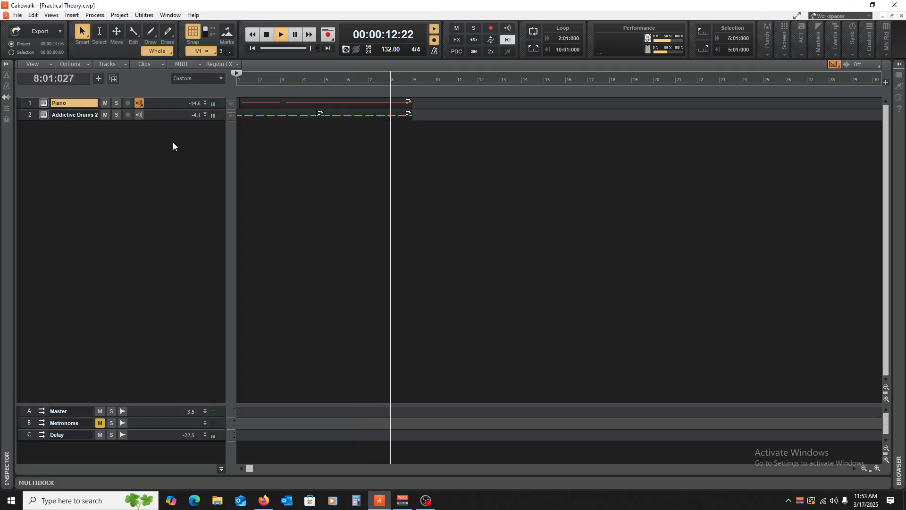
key("space")
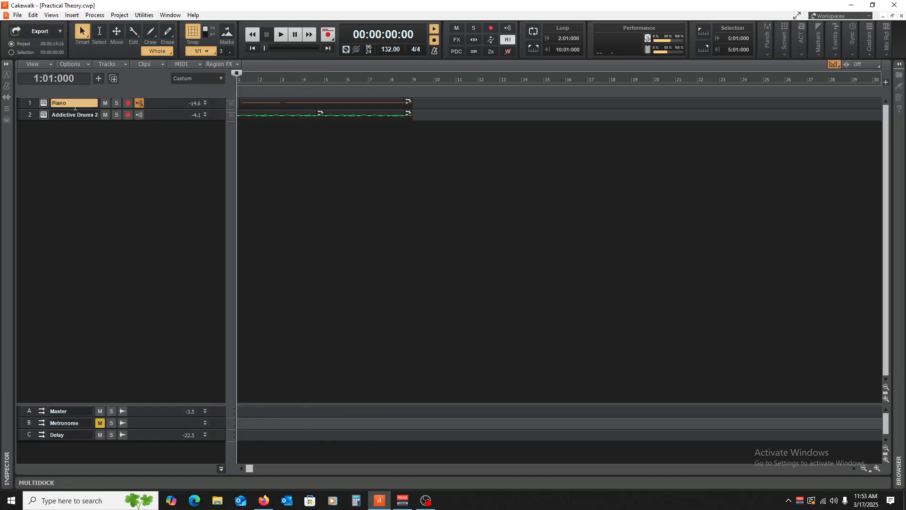
Step: Rename the Addictive Drums 2 track as Drums and shrink the bus pane to fit the three buses
double_click(80, 115)
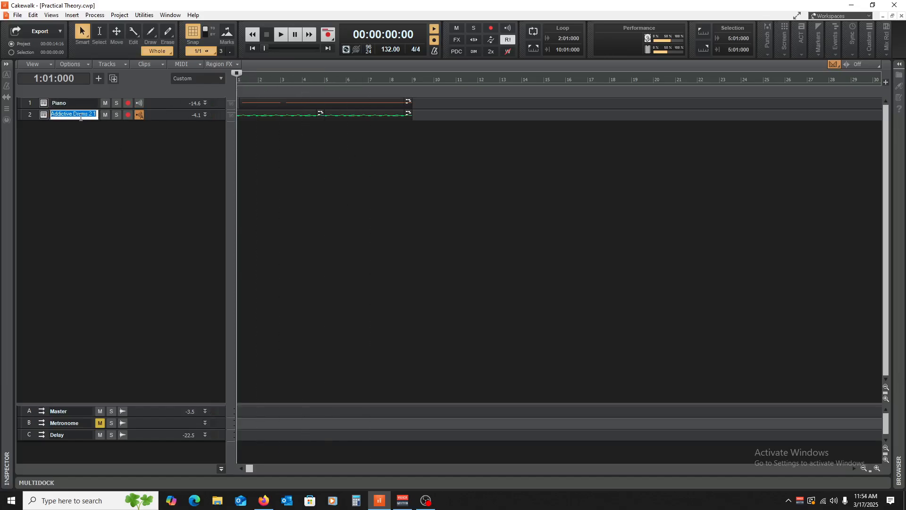
type("Drums")
key("Return")
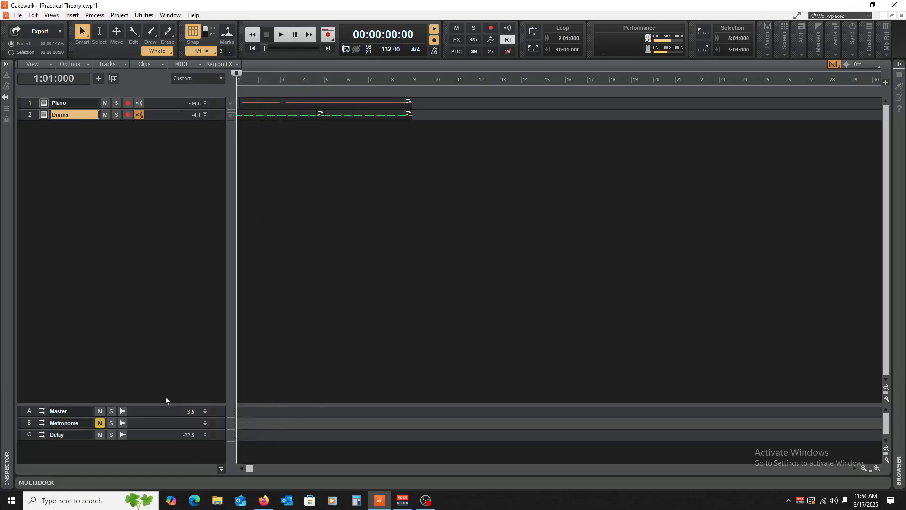
left_click_drag(165, 412, 195, 418)
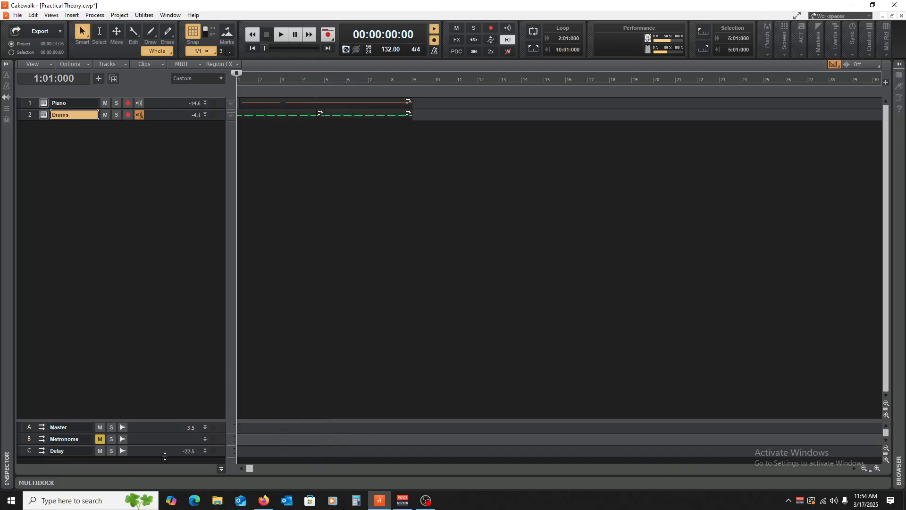
Step: Switch to Firefox to review the songwriting steps in the How To Write A Song document, and return to Cakewalk
left_click_drag(172, 109, 177, 79)
left_click(264, 500)
left_click(179, 10)
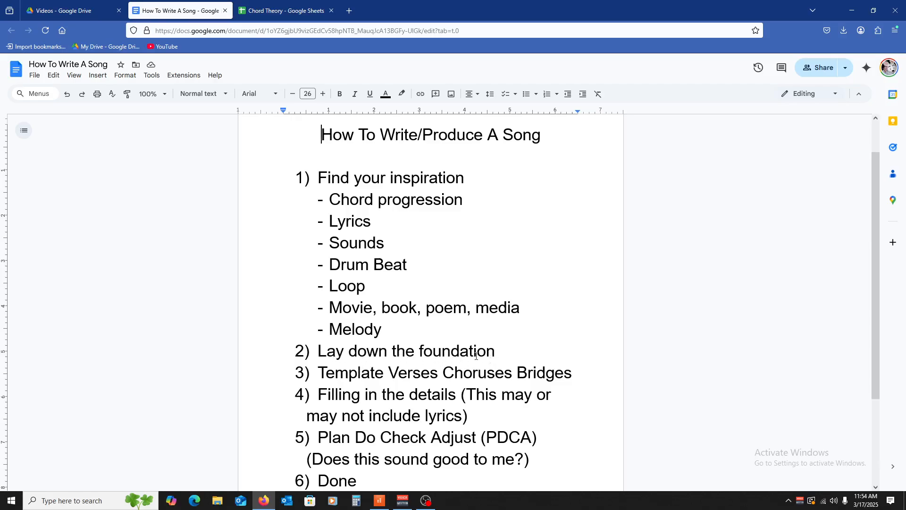
left_click(379, 501)
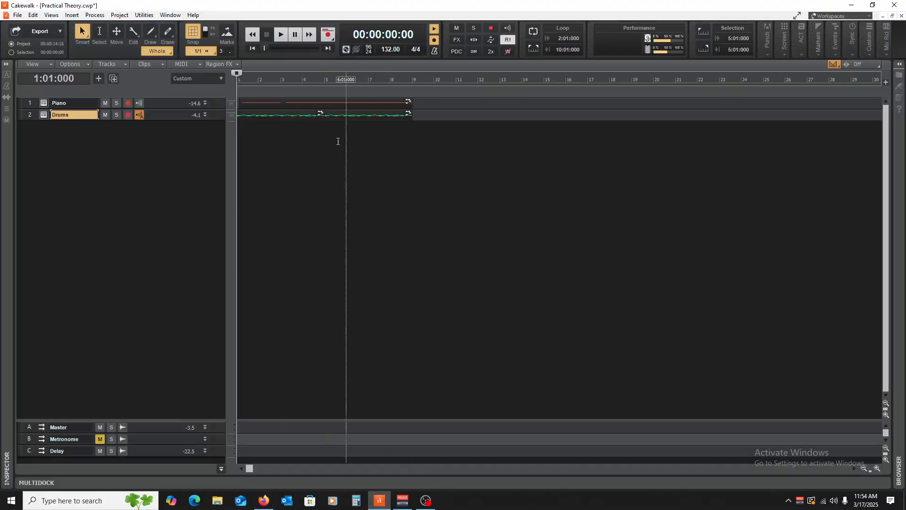
Step: Expand the Drums track to view its clips, and collapse it again
left_click_drag(159, 120, 153, 221)
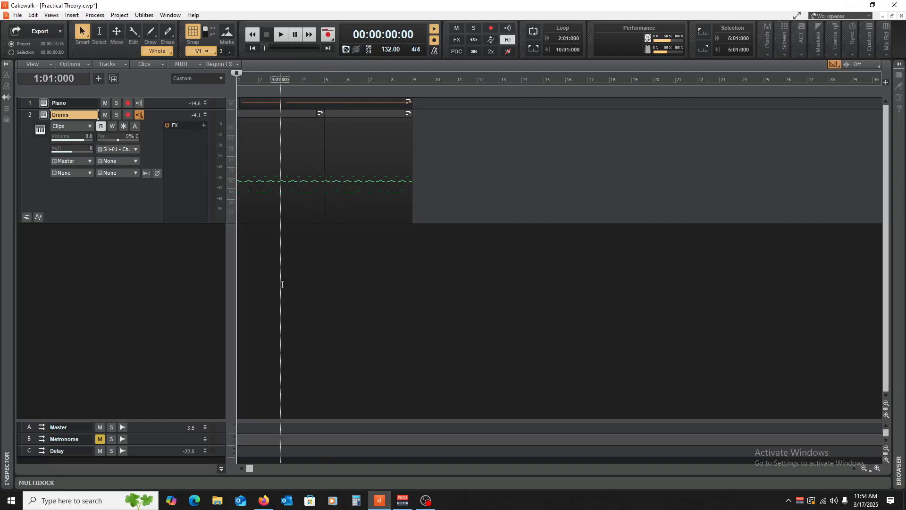
left_click(281, 280)
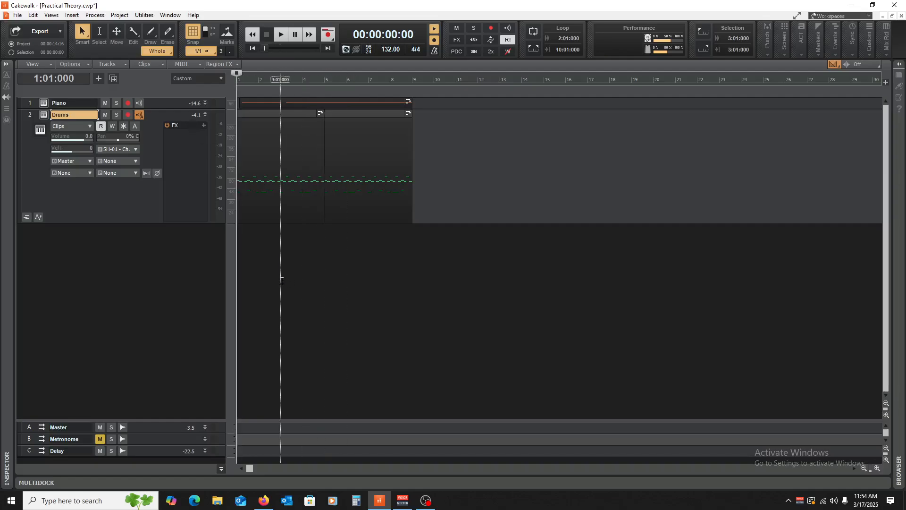
left_click(206, 114)
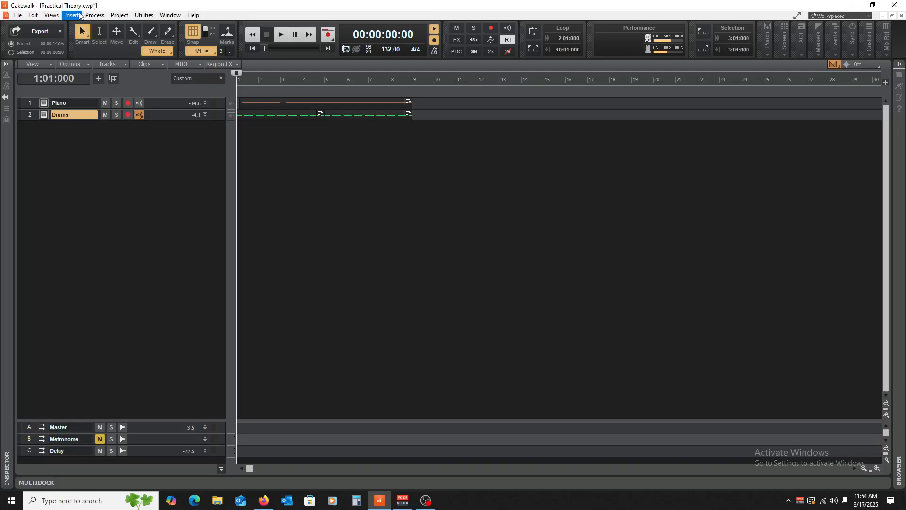
Step: Insert the Massive soft synth as a simple instrument track
left_click(74, 16)
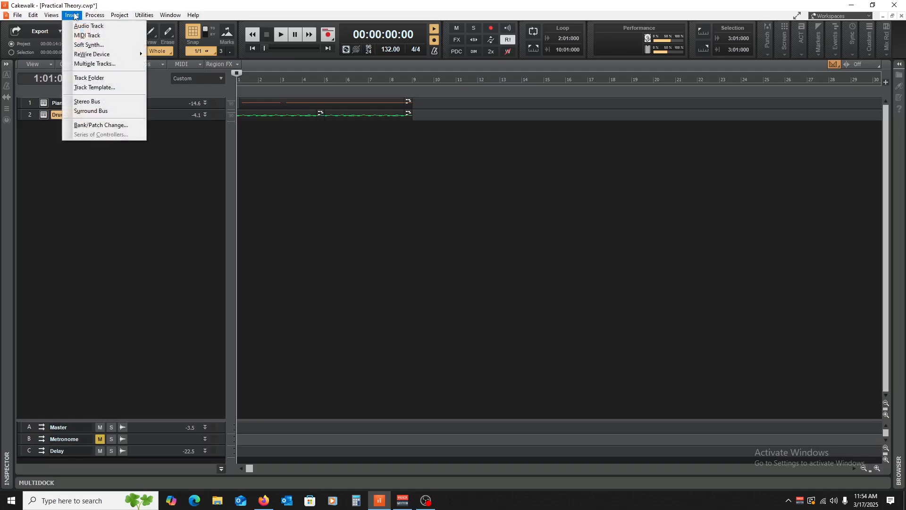
left_click(89, 46)
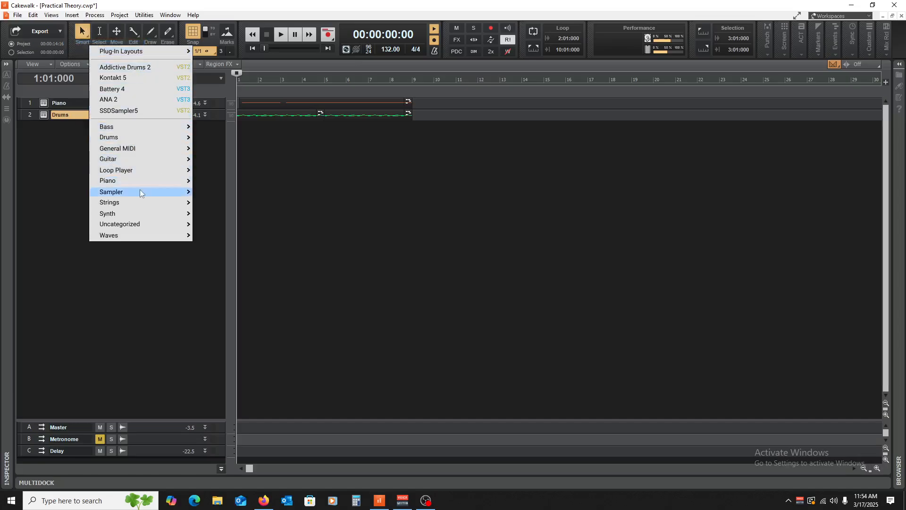
mouse_move(138, 196)
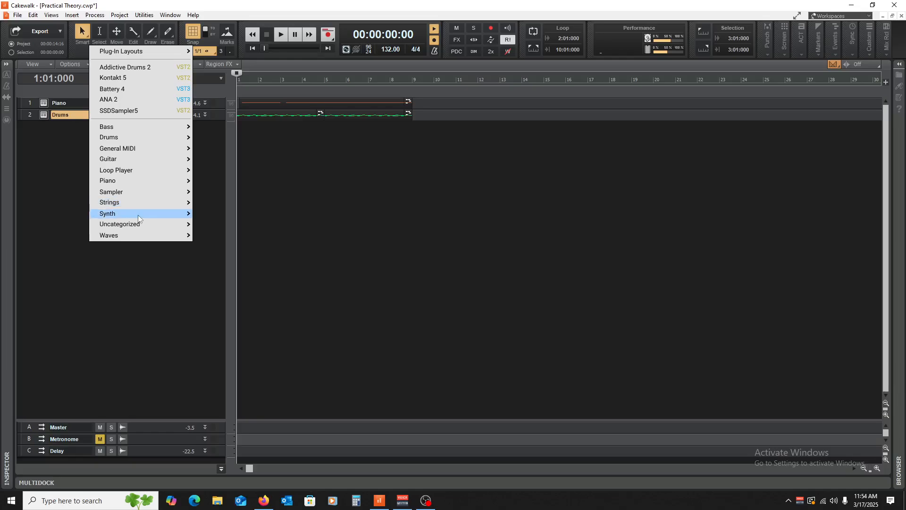
mouse_move(139, 218)
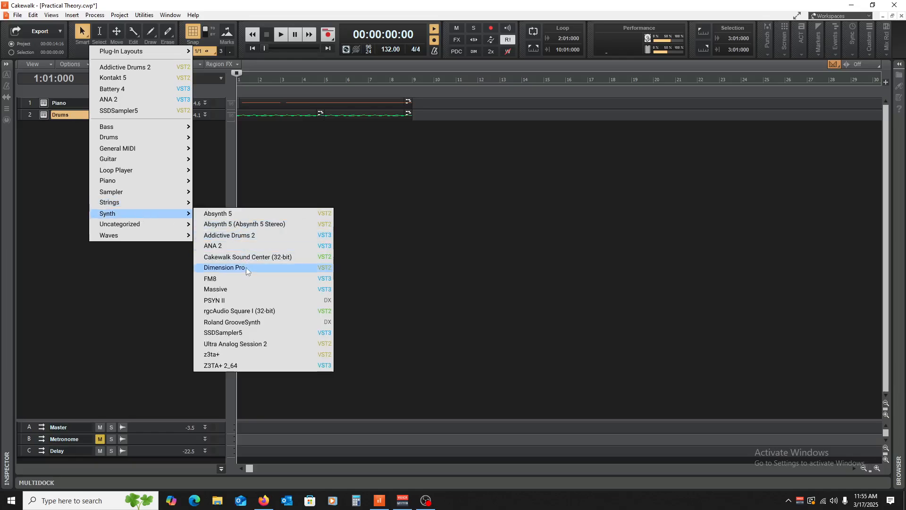
left_click(248, 289)
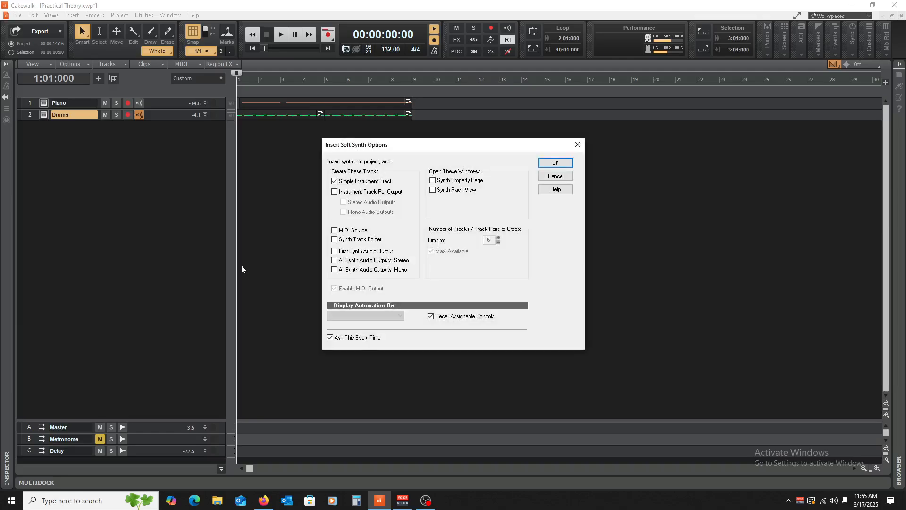
left_click(565, 163)
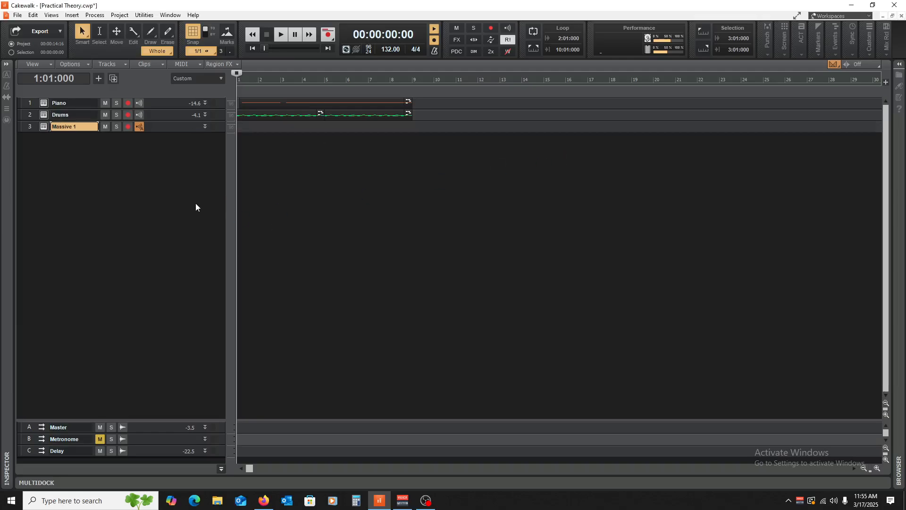
Step: Expand the Massive 1 track and set its input to the SH-01 and its output to the Master bus
double_click(170, 133)
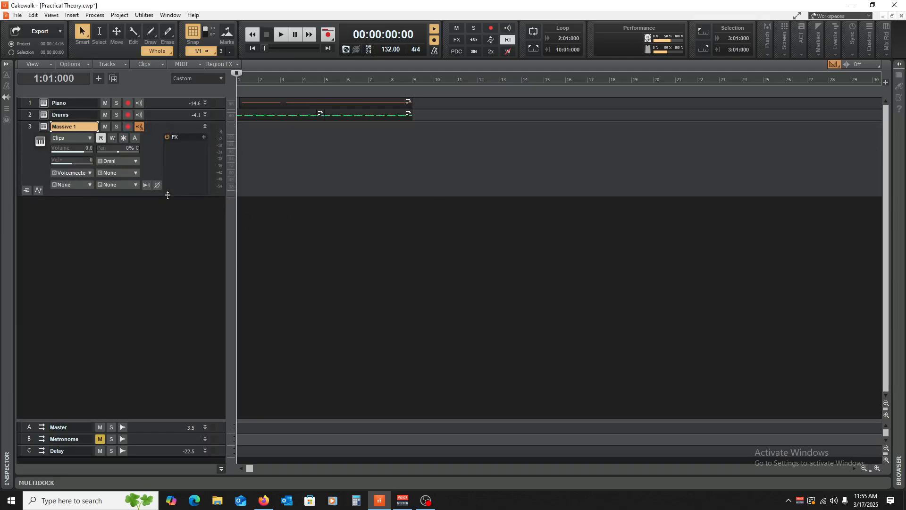
left_click(137, 162)
mouse_move(179, 200)
left_click(250, 208)
left_click(79, 175)
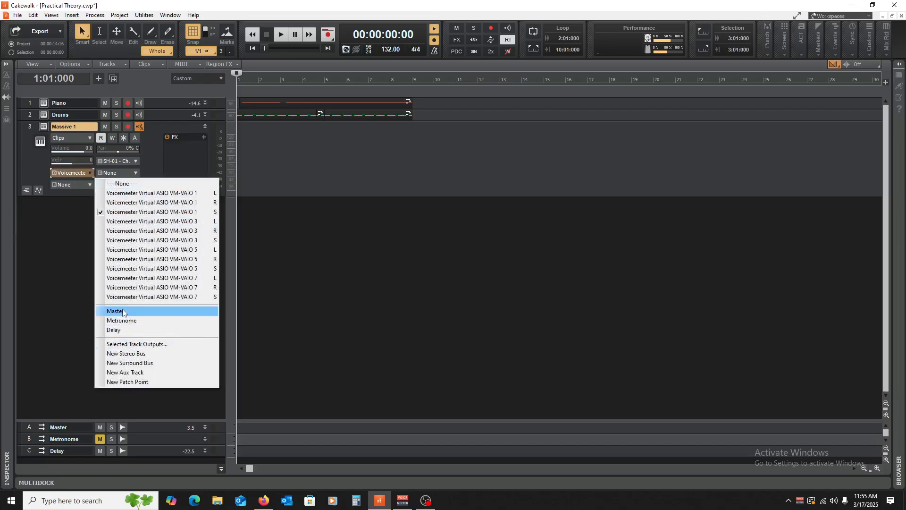
left_click(109, 308)
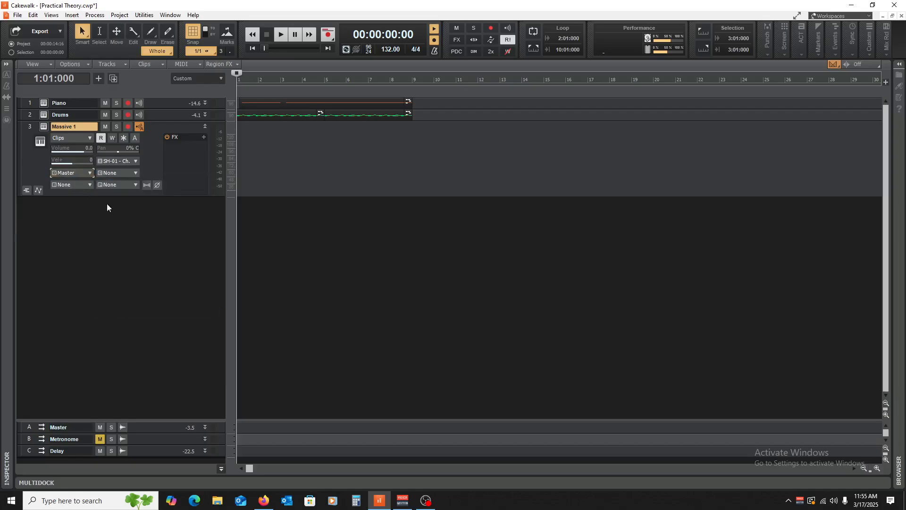
Step: Open the Massive synth from its track, reposition its window and load the 1991 preset
left_click(43, 127)
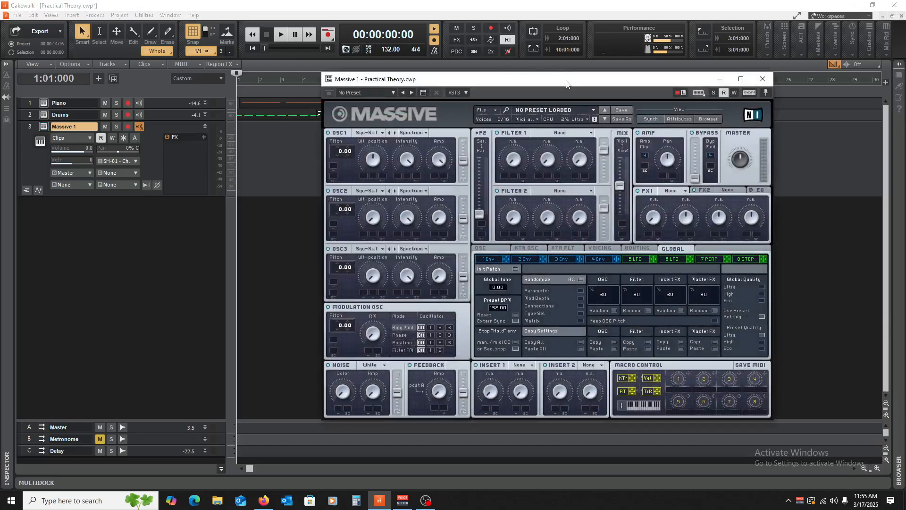
left_click_drag(566, 84, 474, 68)
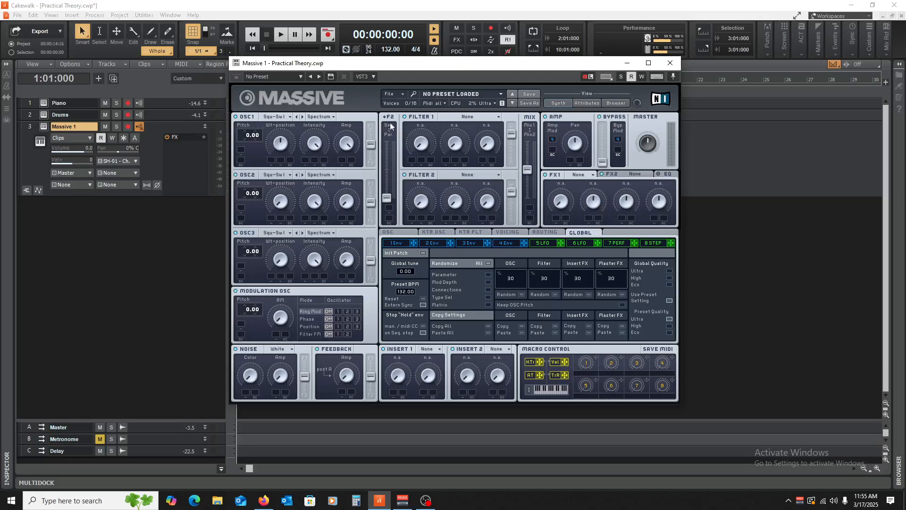
left_click(483, 96)
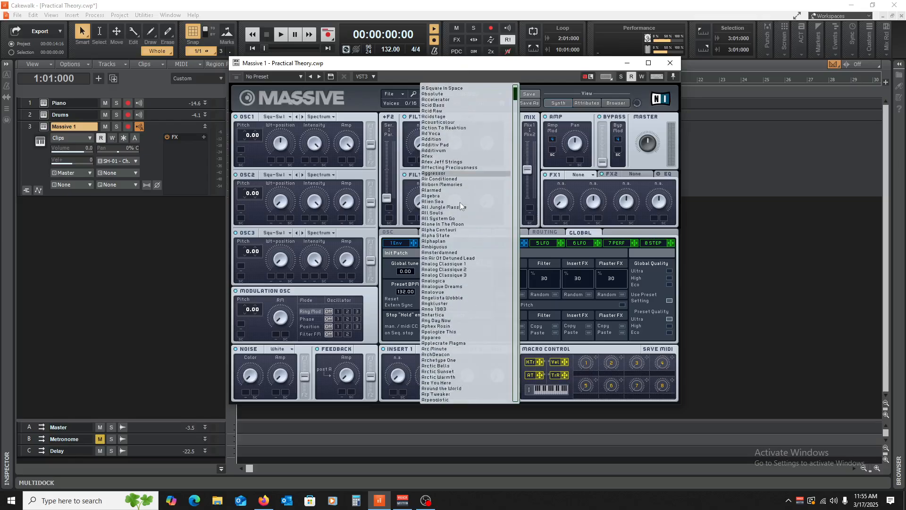
scroll(460, 203, "down", 2)
scroll(460, 205, "down", 11)
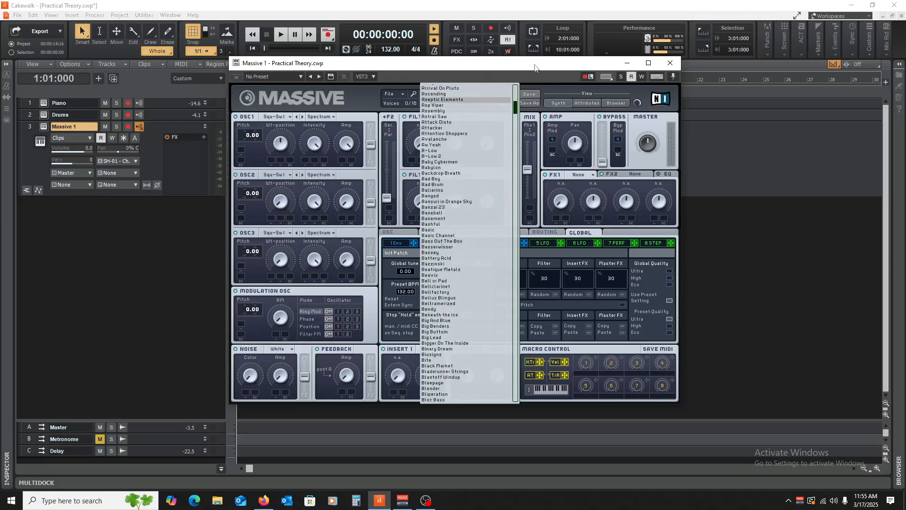
scroll(437, 113, "up", 14)
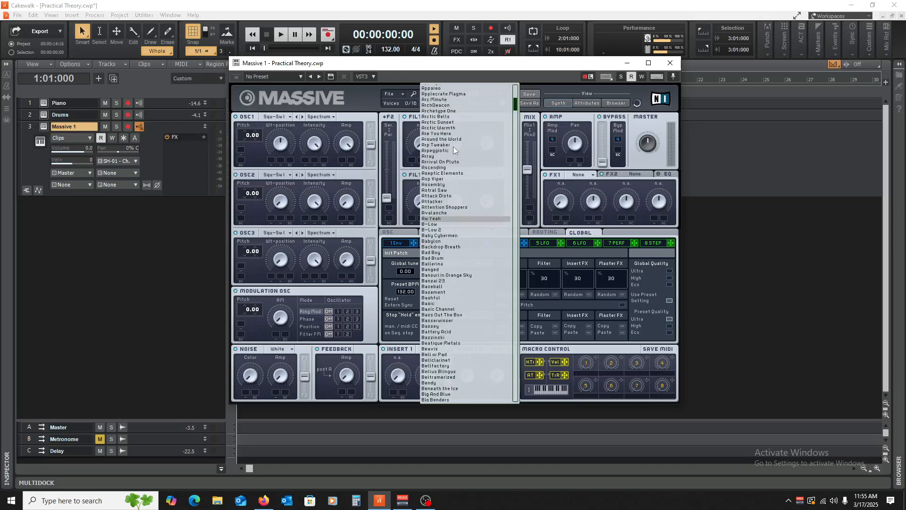
scroll(437, 128, "up", 3)
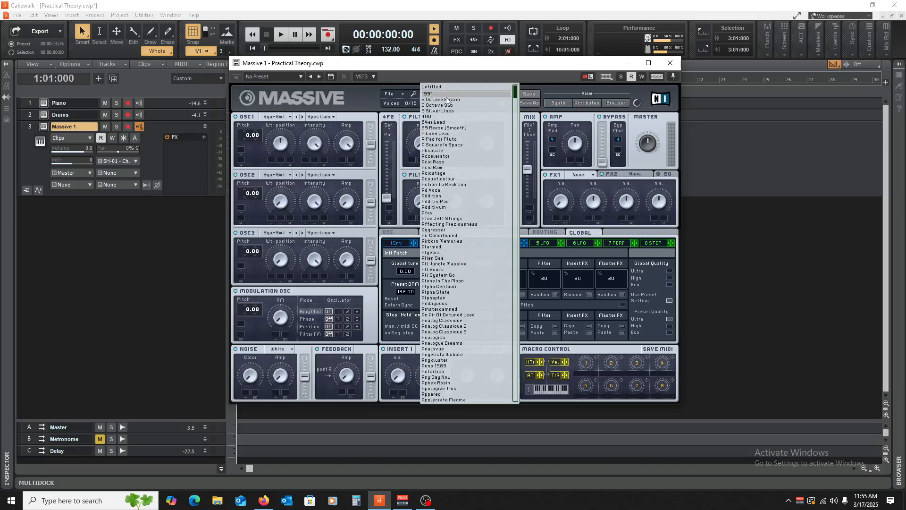
left_click(450, 94)
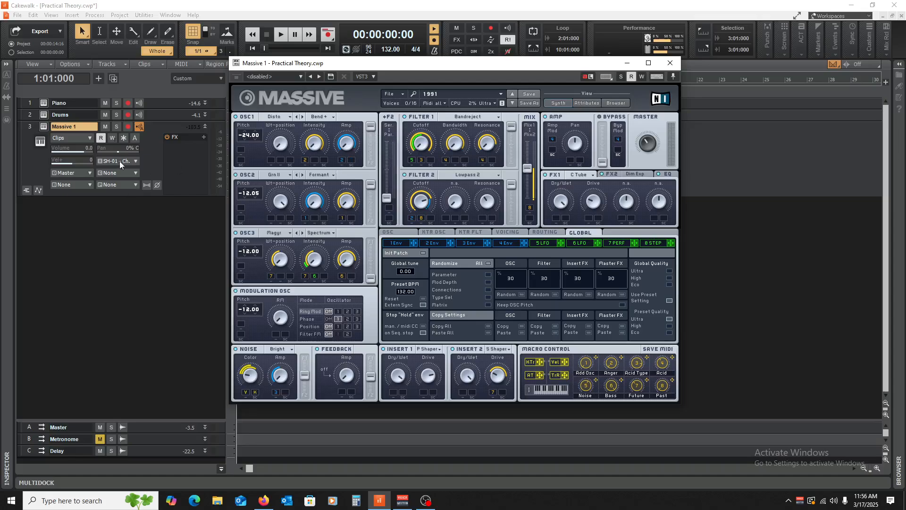
Step: Open the Piano Roll view and audition a note on its keyboard
left_click(55, 17)
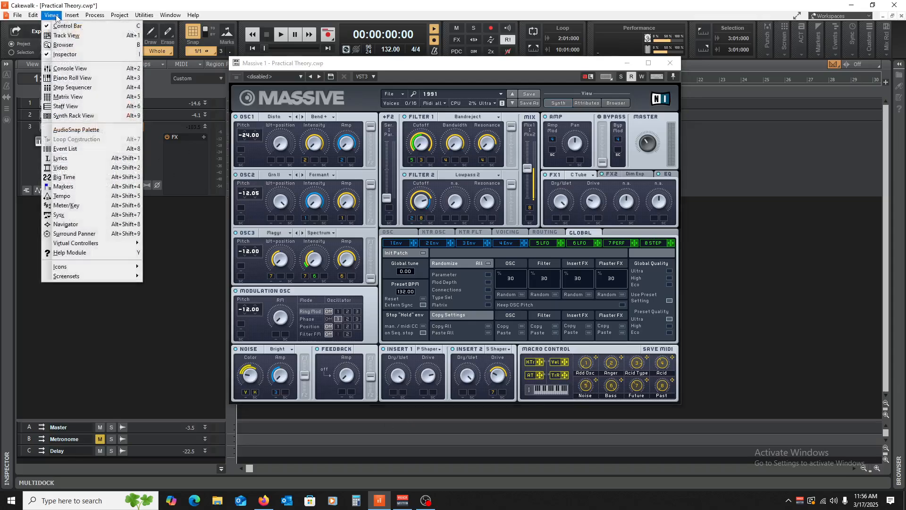
left_click(73, 78)
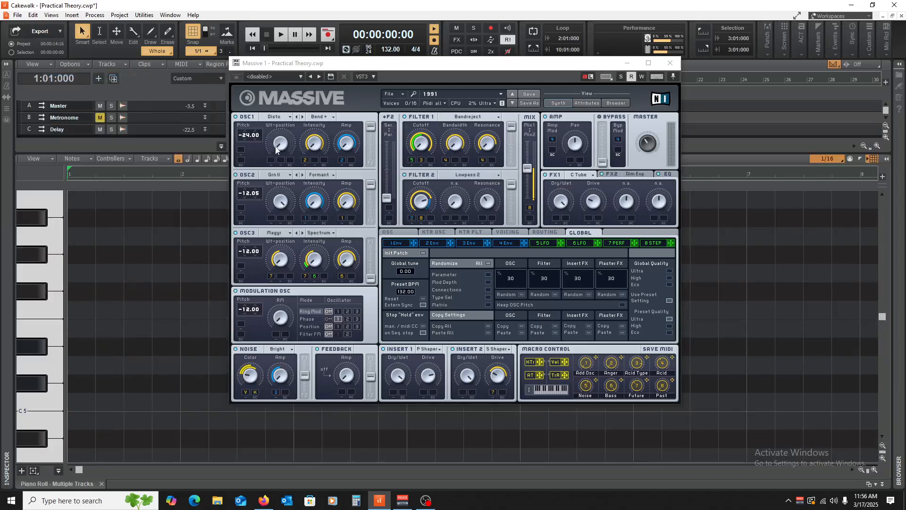
left_click(39, 254)
Step: Browse Massive's preset list for other sounds and close it without loading one
left_click(448, 87)
left_click(494, 92)
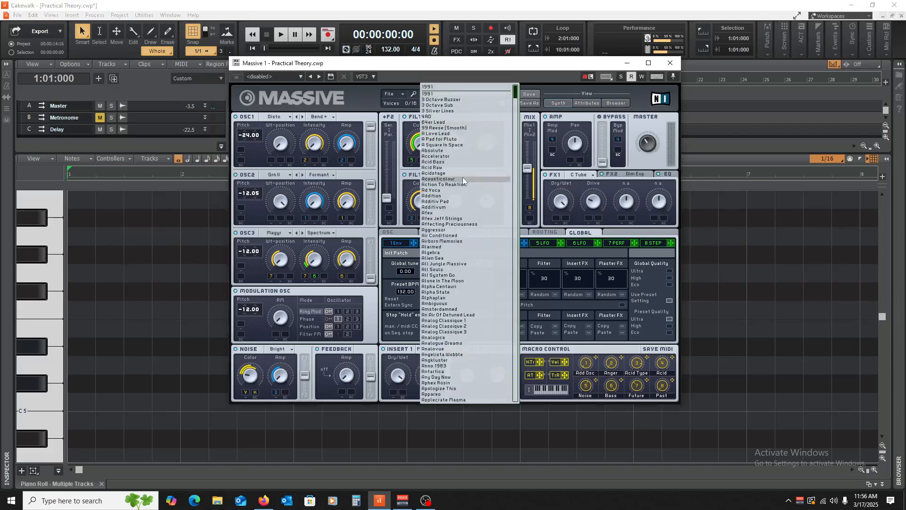
scroll(462, 231, "down", 2)
scroll(461, 231, "down", 12)
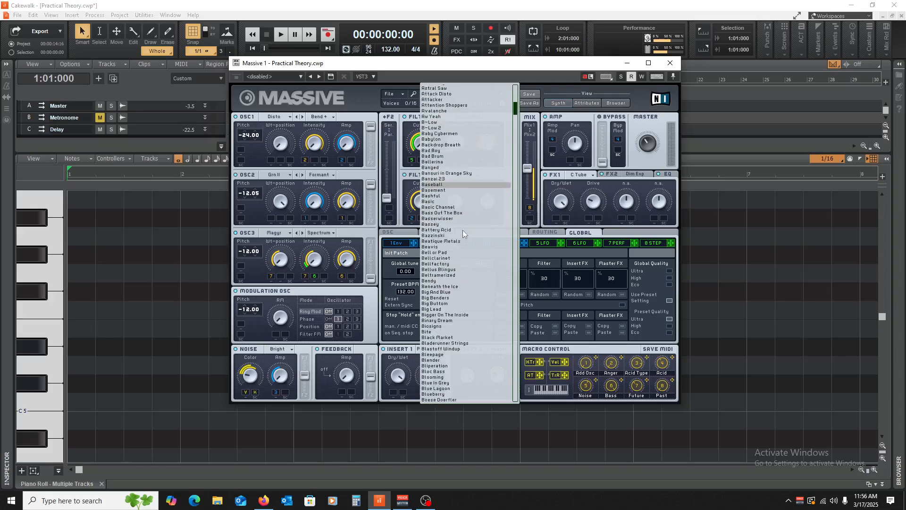
scroll(465, 231, "up", 8)
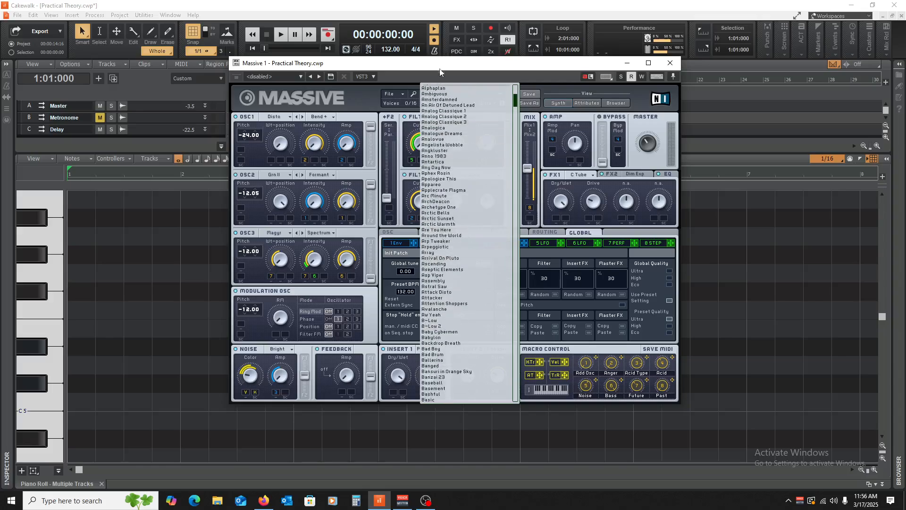
left_click(415, 89)
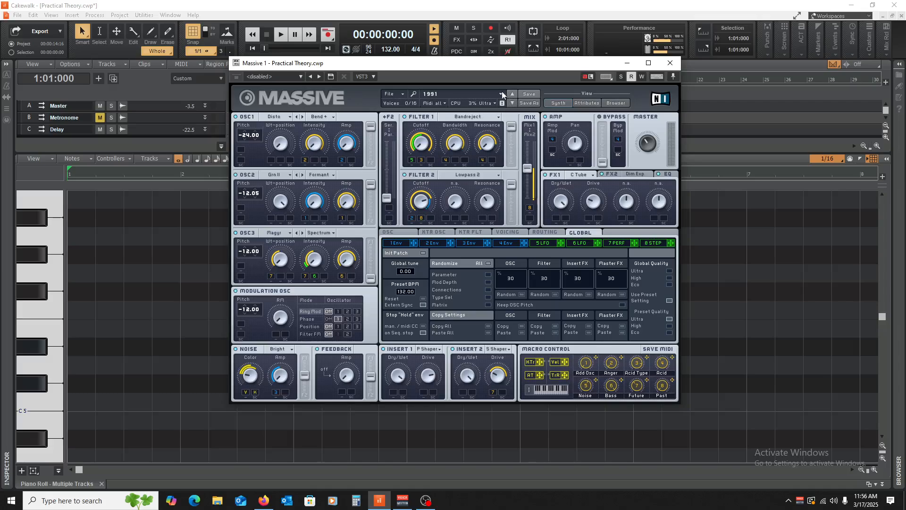
Step: Open Massive's preset browser, filter the sounds to the Synth Pad type and load the Additiv Pad preset
left_click(614, 104)
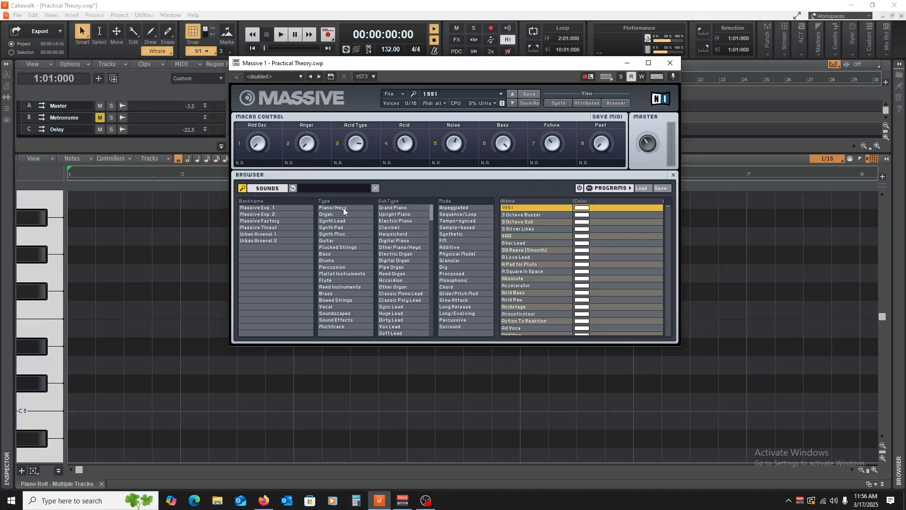
left_click(343, 227)
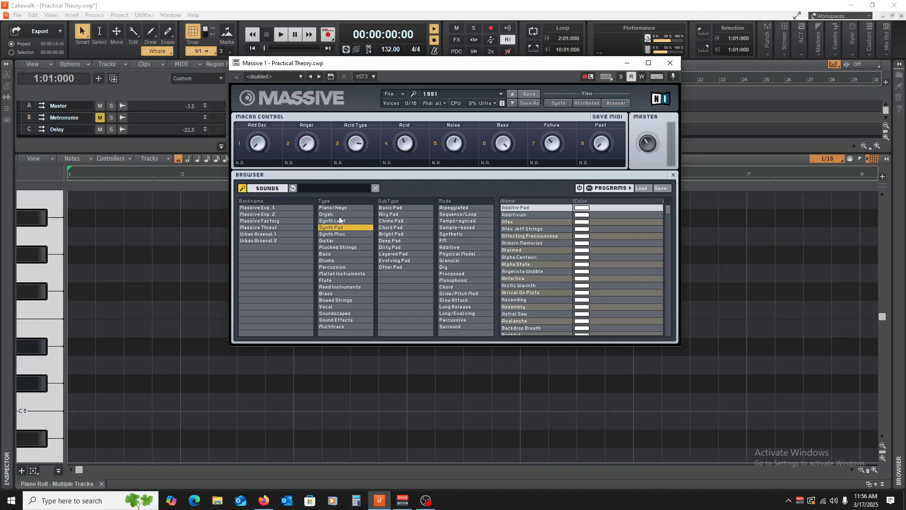
left_click(526, 208)
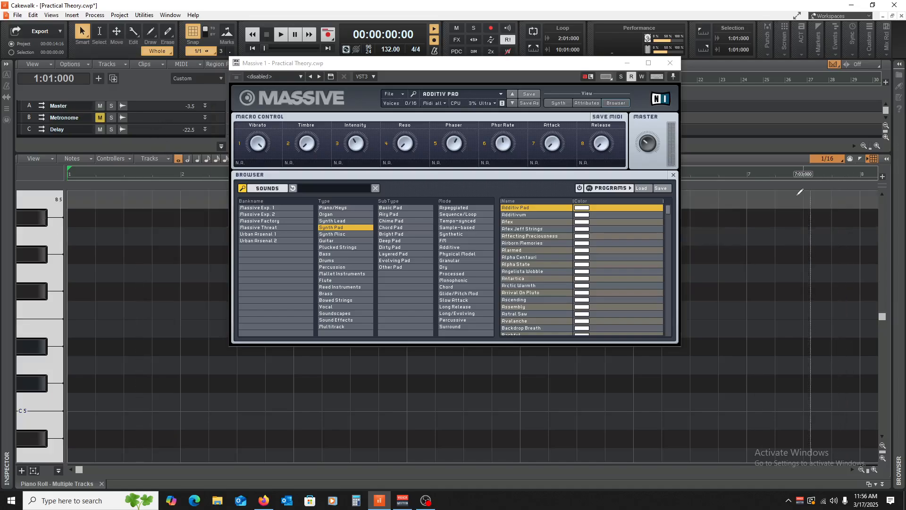
Step: Close the Piano Roll, return the track list to the Massive 1 track and reopen the Piano Roll view
scroll(95, 227, "up", 3)
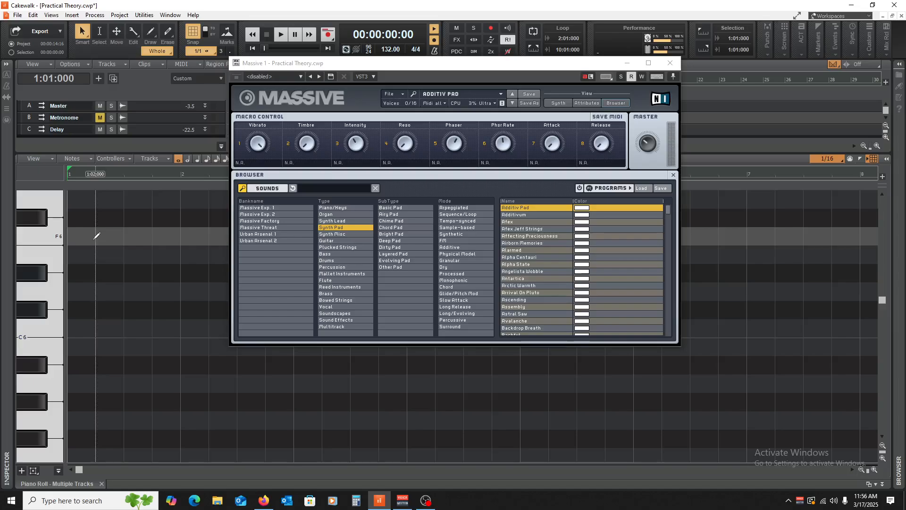
left_click(102, 483)
left_click_drag(150, 421, 151, 460)
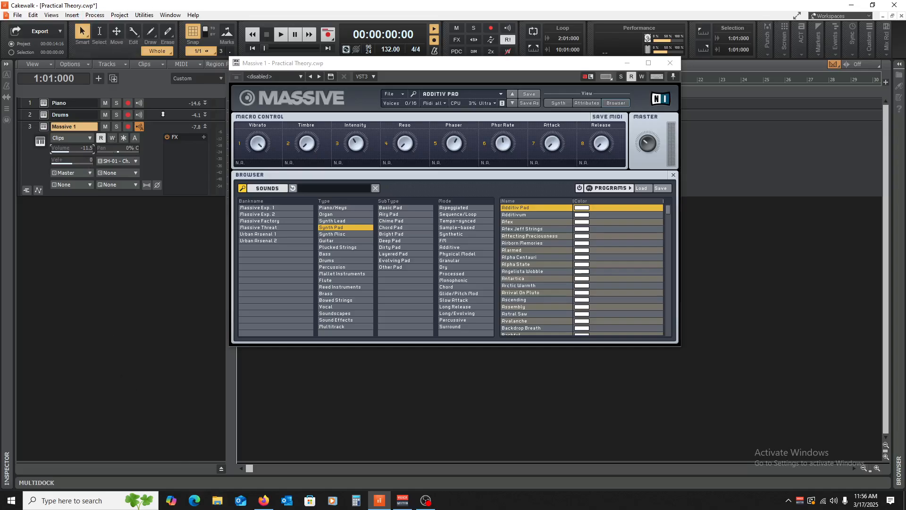
left_click(52, 15)
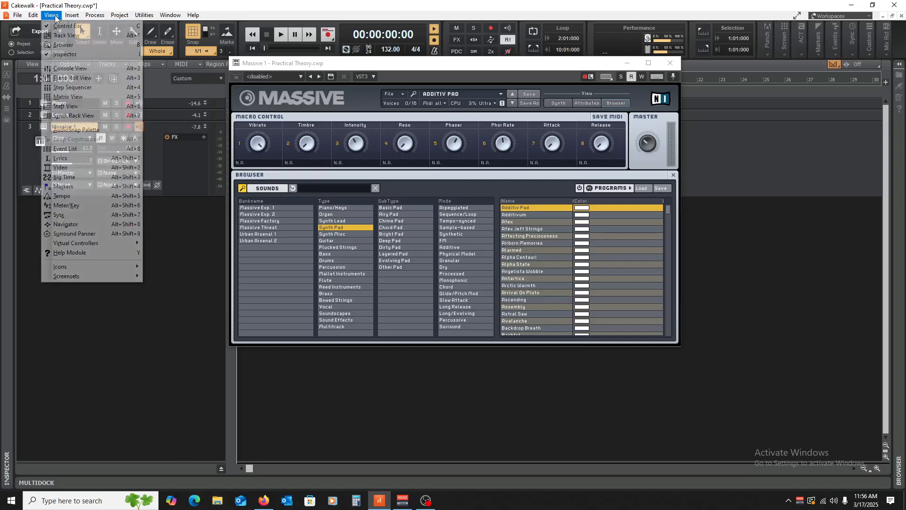
left_click(71, 77)
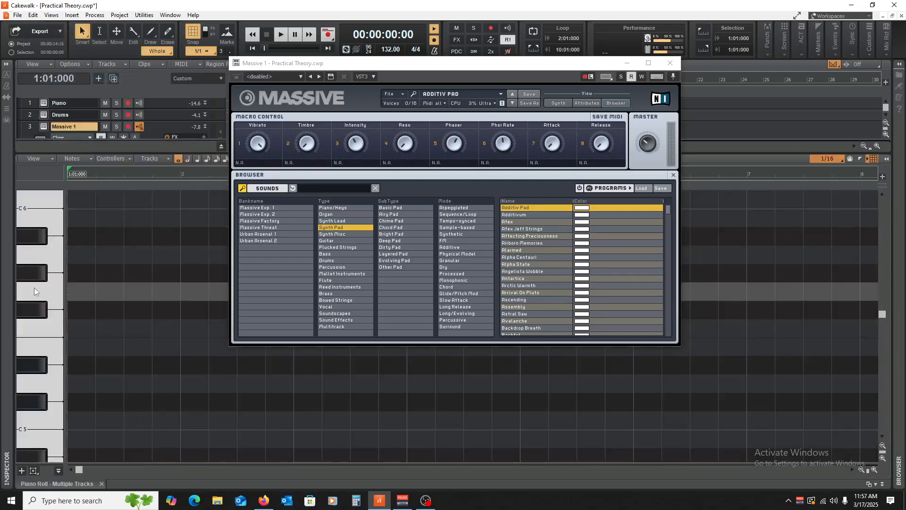
Step: Load the Additivum, Afex and Afex Jeff Strings presets in turn and audition each on the Piano Roll keyboard
left_click(515, 215)
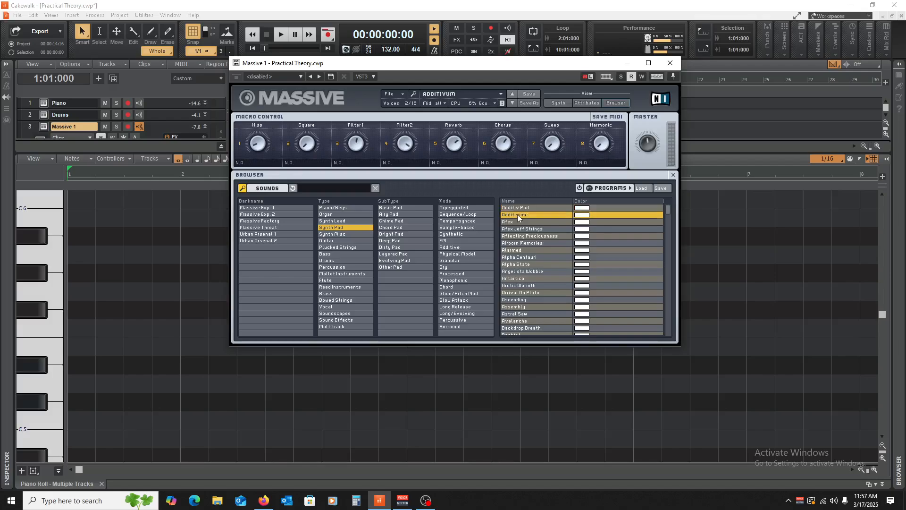
left_click(37, 255)
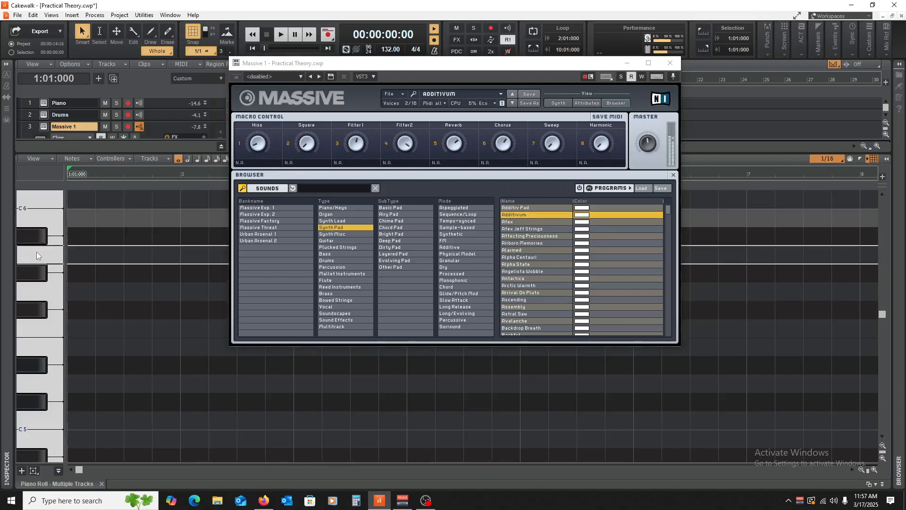
left_click(31, 354)
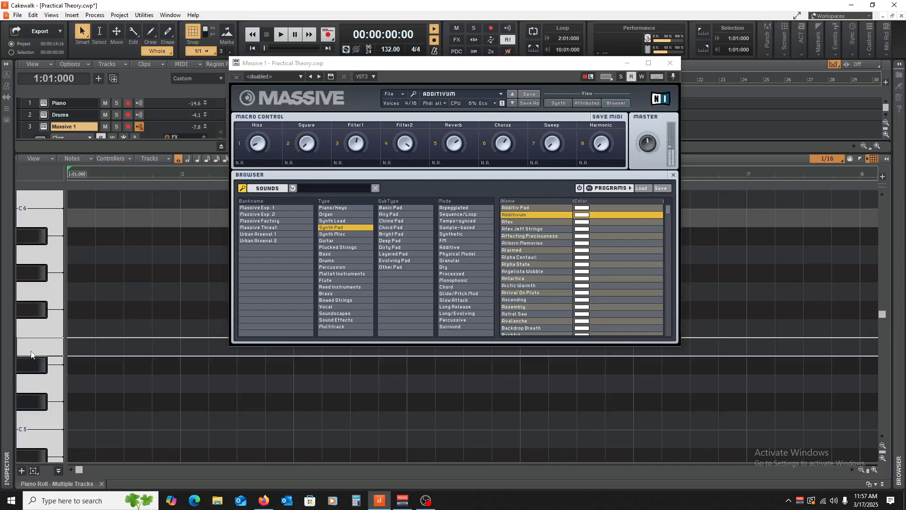
left_click(519, 221)
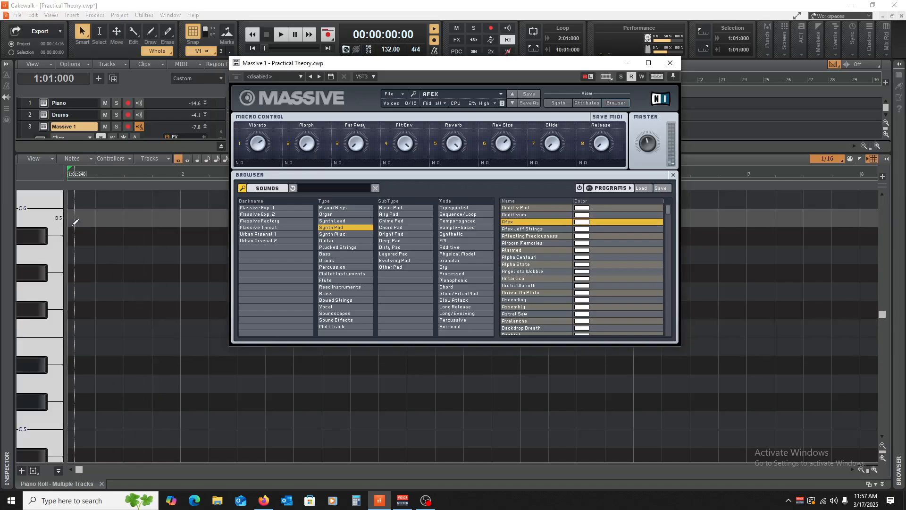
left_click(46, 351)
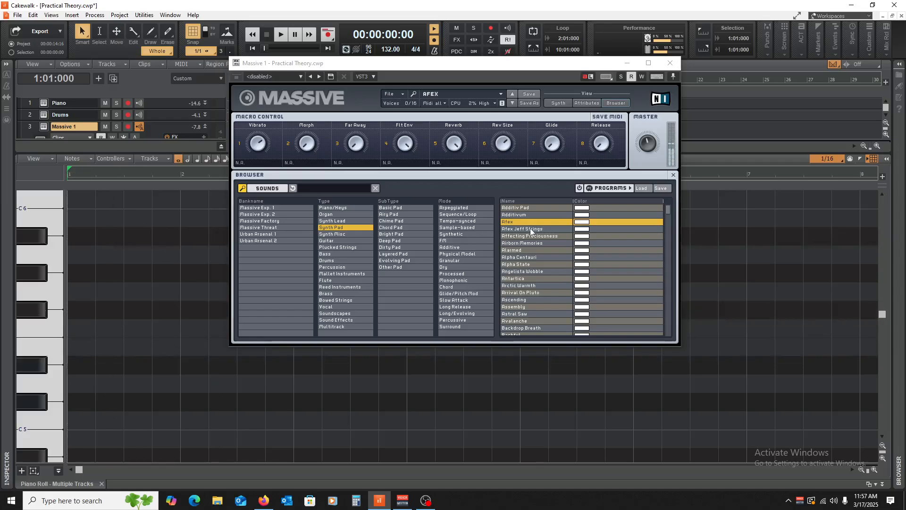
left_click(531, 229)
left_click(40, 344)
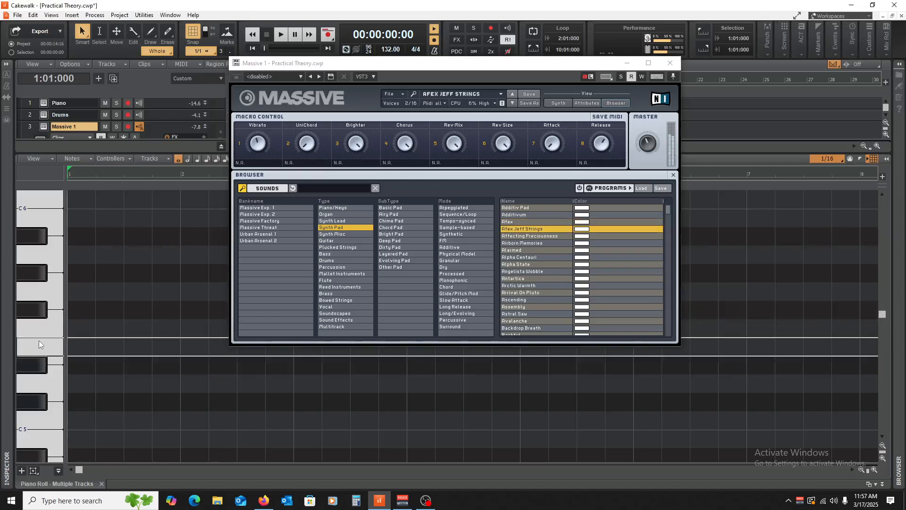
Step: Load the Affecting Preciousness preset and audition it across several keys, both alone and against the song's playback
left_click(530, 235)
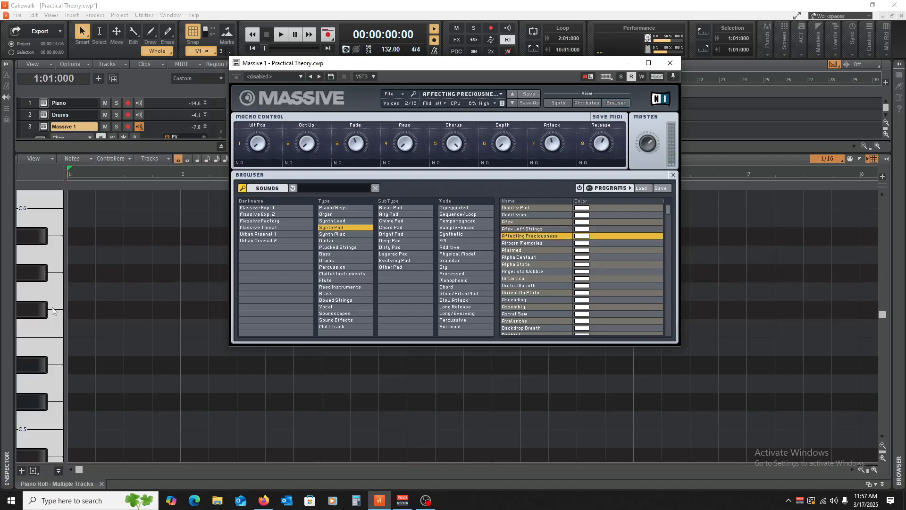
left_click(52, 348)
left_click(30, 281)
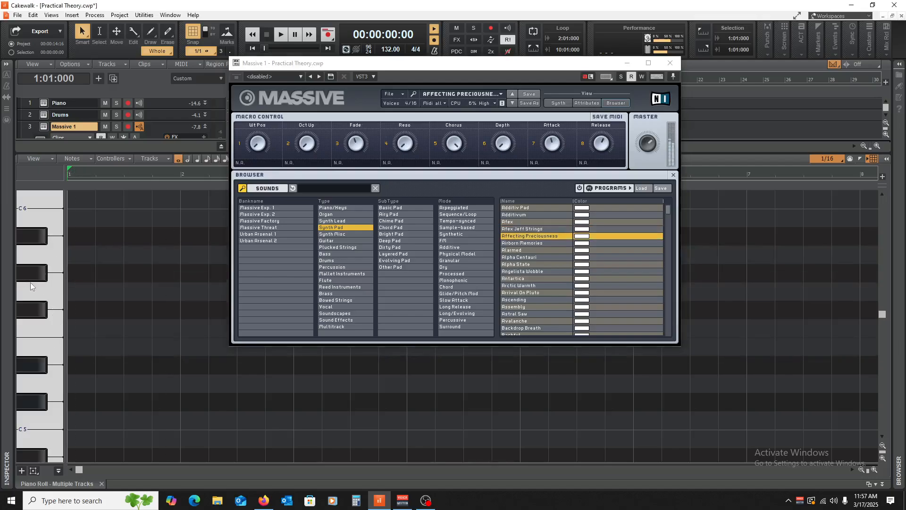
left_click(30, 282)
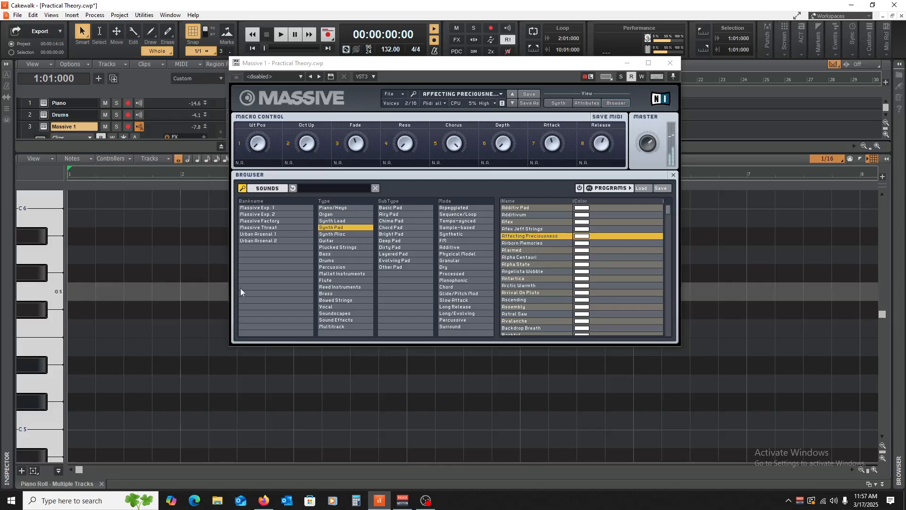
scroll(49, 326, "down", 5)
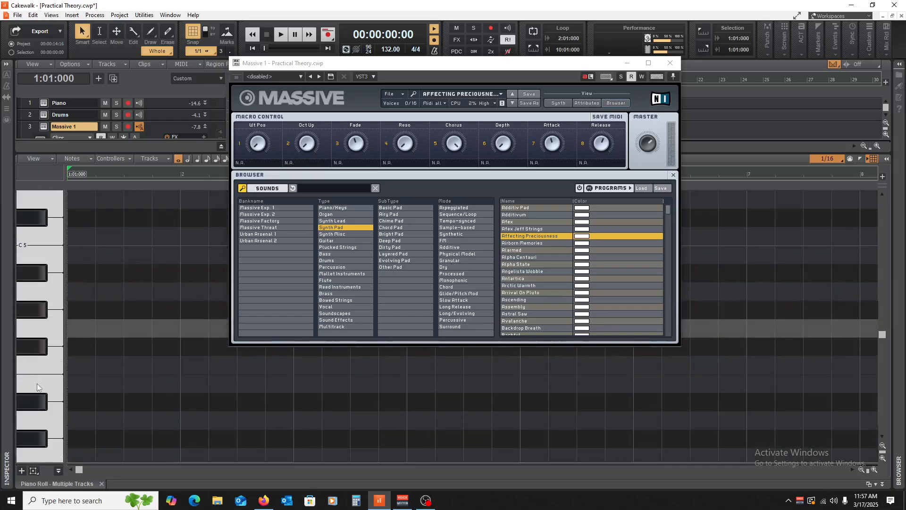
left_click(38, 384)
key("space")
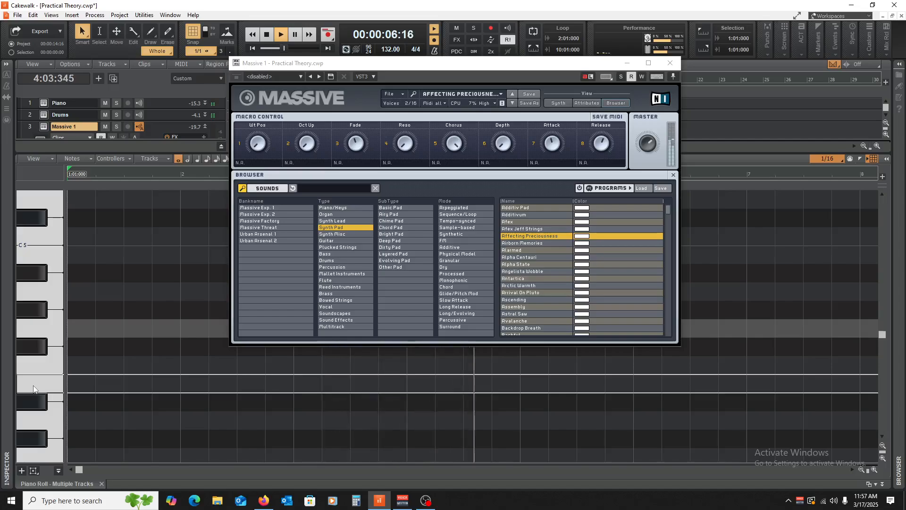
left_click(32, 438)
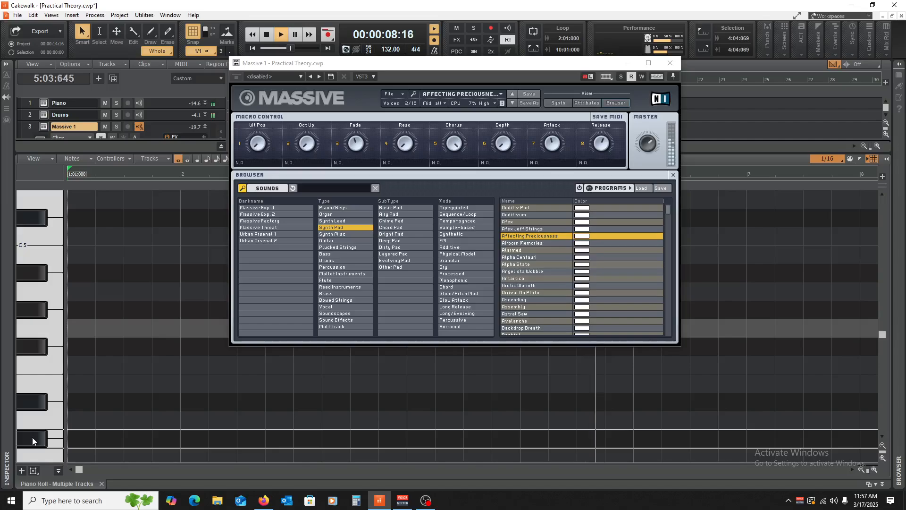
scroll(32, 437, "down", 2)
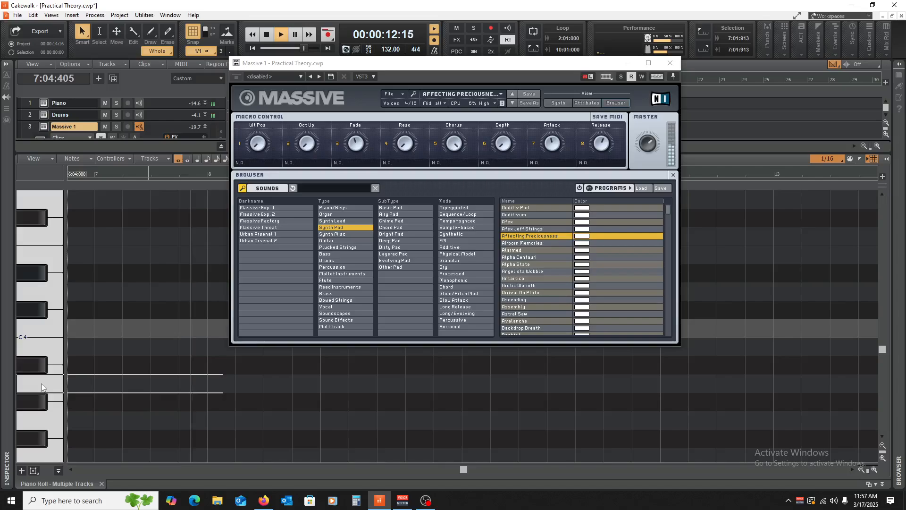
key("space")
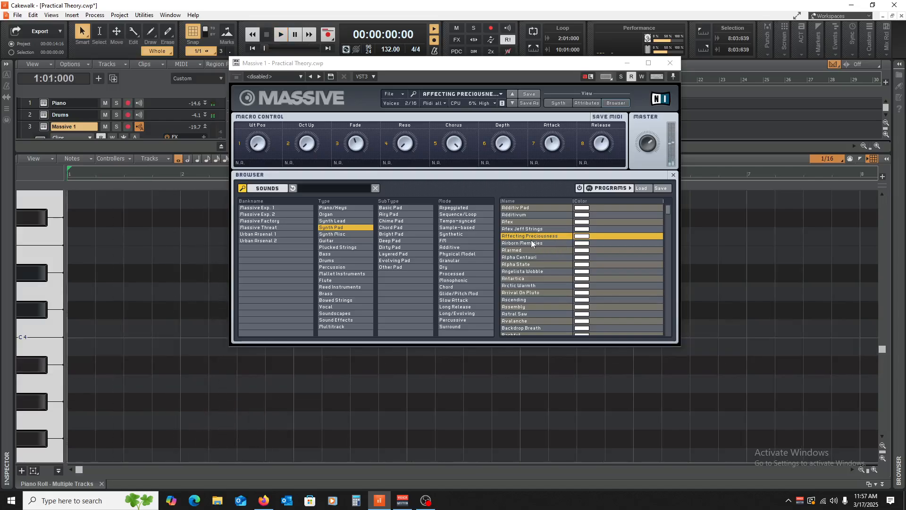
Step: Try the Airborn Memories and Alarmed presets, auditioning E5 on the Piano Roll keyboard
left_click(529, 243)
scroll(38, 307, "up", 5)
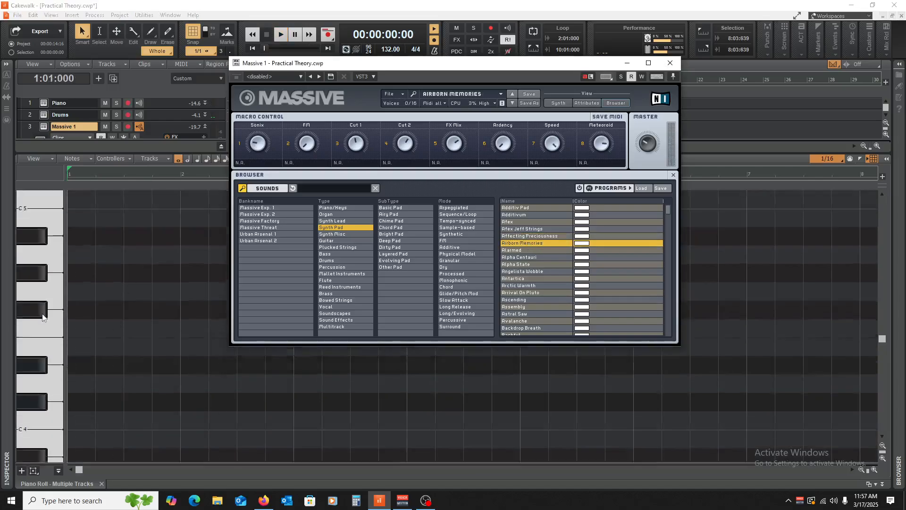
left_click(514, 250)
scroll(33, 282, "up", 3)
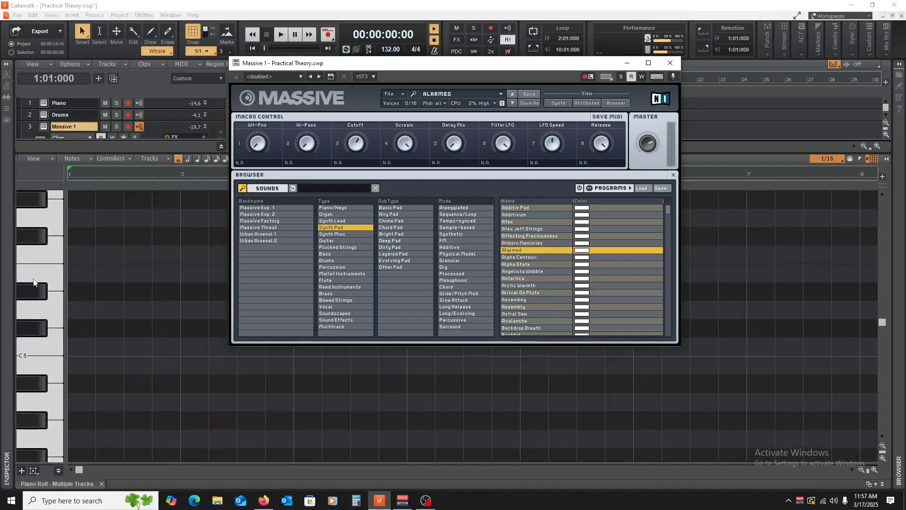
left_click(26, 277)
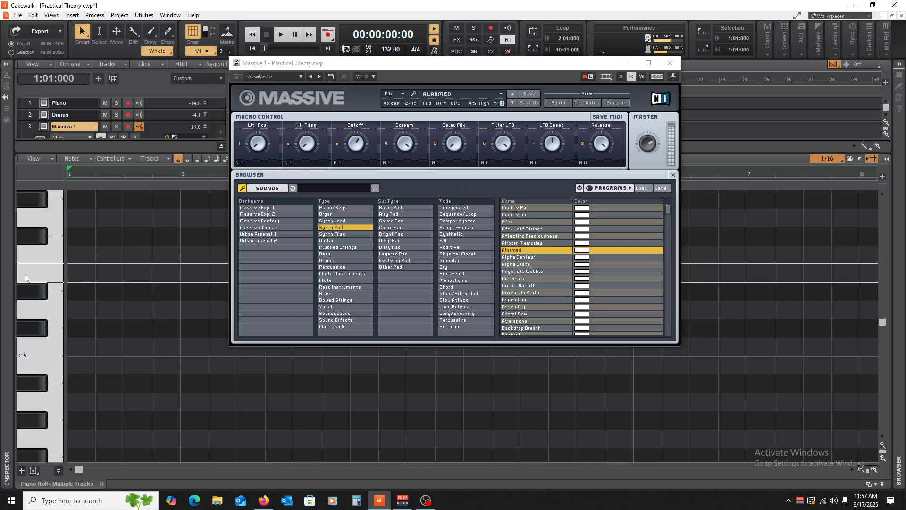
Step: Load the Alpha Centauri preset in Massive and audition its E5 note
left_click(511, 259)
left_click(23, 280)
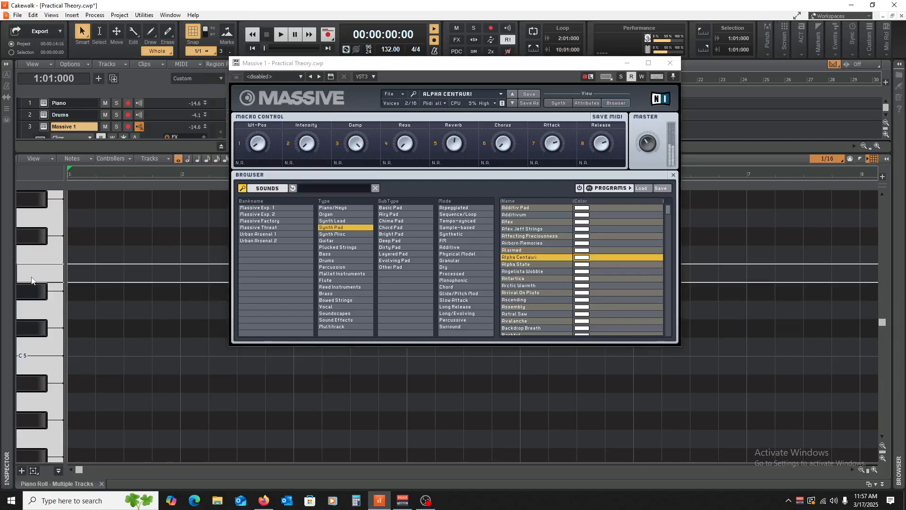
Step: Add an E5 note at bar 1, close the Massive window, lengthen the note to two bars and play it back
left_click(73, 266)
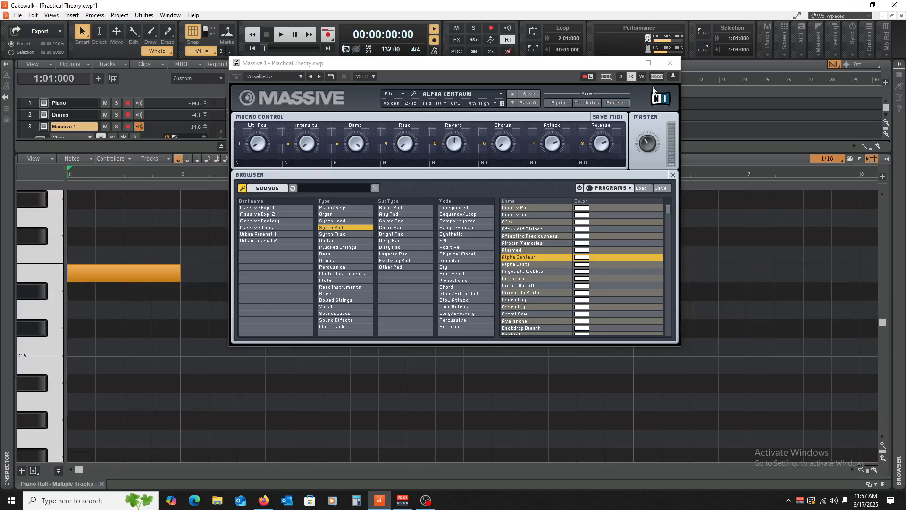
left_click(669, 65)
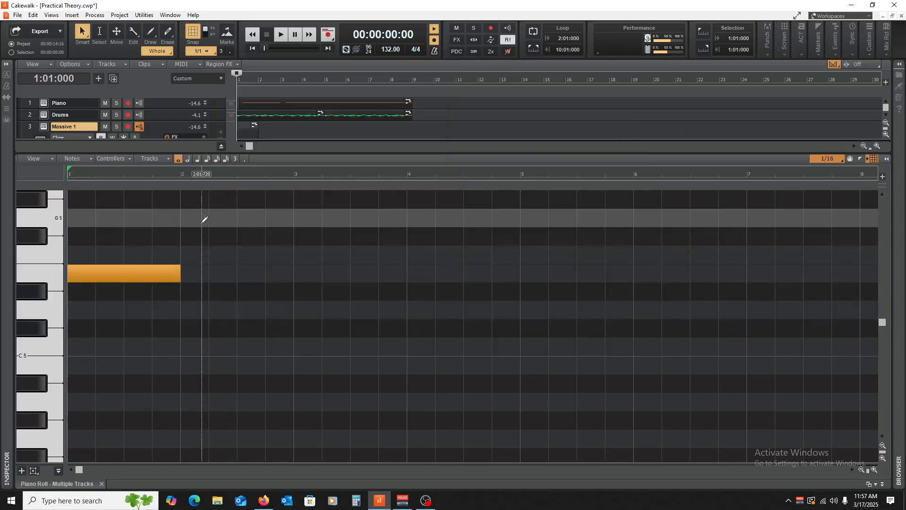
scroll(191, 340, "up", 2)
left_click_drag(191, 342, 297, 348)
key("space")
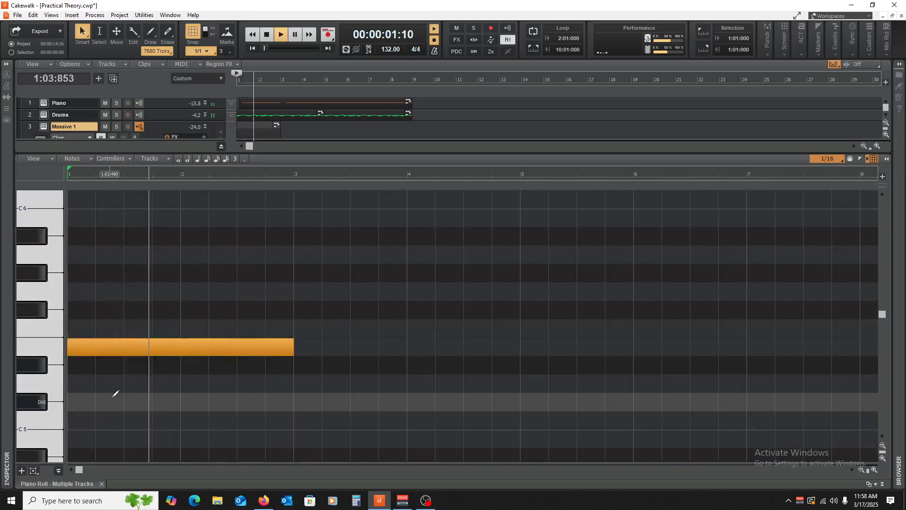
key("space")
Step: Copy the two-bar E5 note up to G#5 and play the two notes together
scroll(118, 396, "up", 2)
left_click_drag(126, 400, 125, 331)
key("space")
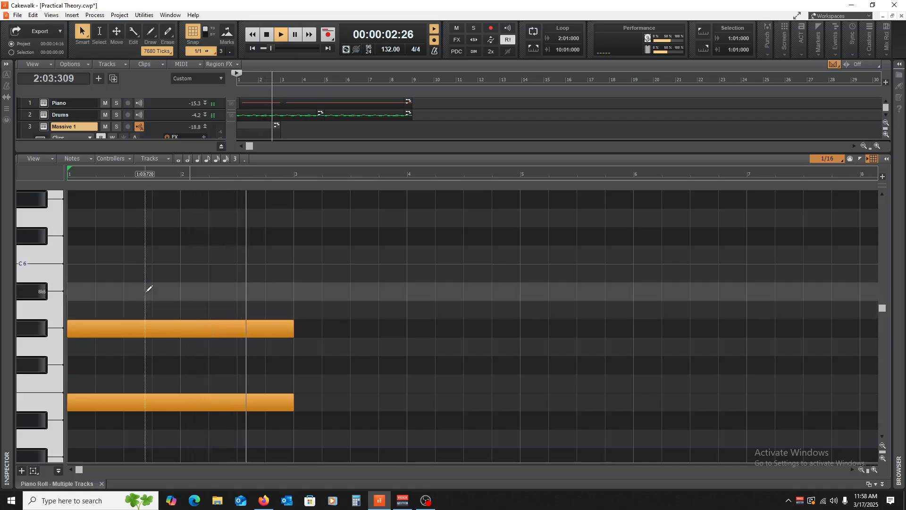
key("space")
Step: Move the G#5 note up to B5 and play back the new interval
left_click_drag(152, 329, 151, 273)
key("space")
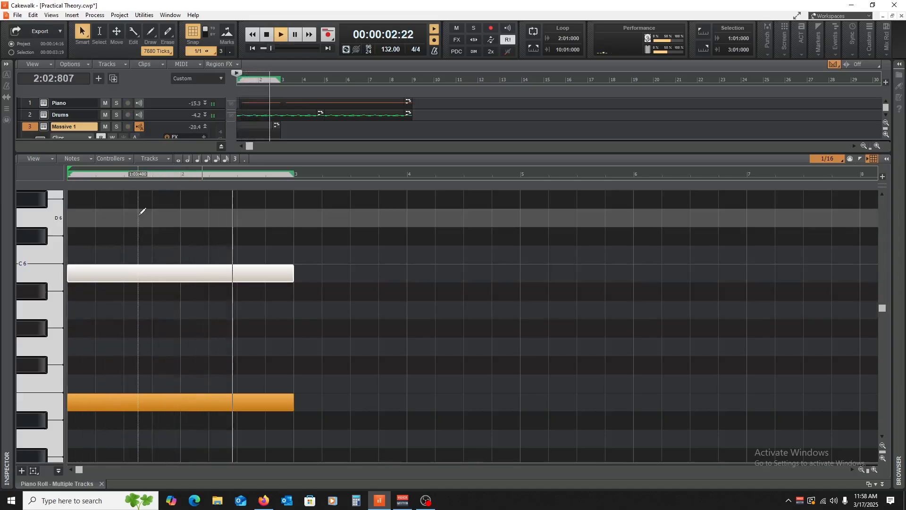
key("space")
Step: Select the E5 and B5 notes and copy them to bars 3 and 4 at the same pitches
left_click_drag(132, 233, 220, 434)
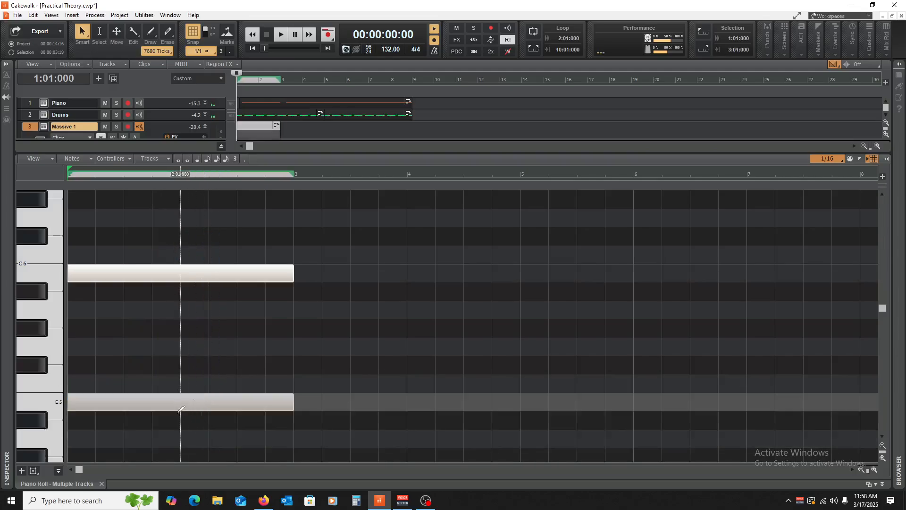
left_click_drag(121, 404, 349, 396)
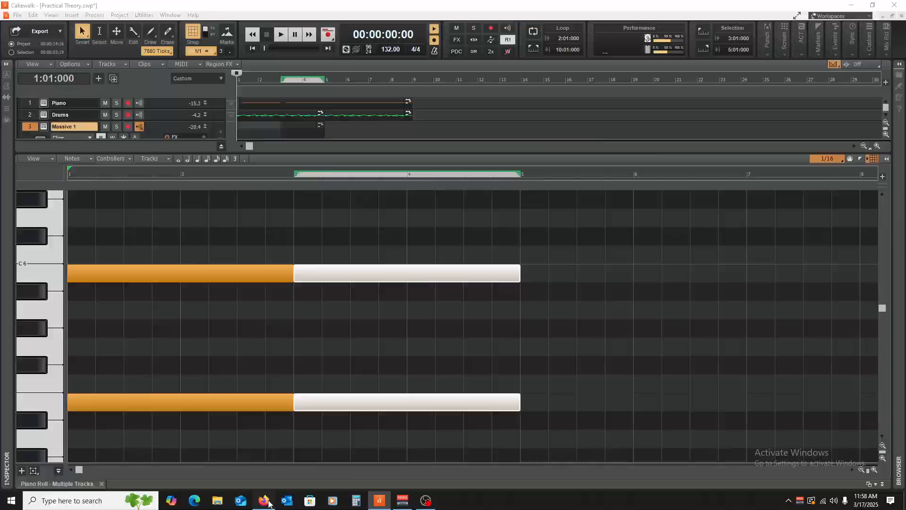
Step: Switch to Firefox, check the chords and notes of the scale in the Chord Theory spreadsheet, and return to Cakewalk
left_click(263, 500)
left_click(269, 14)
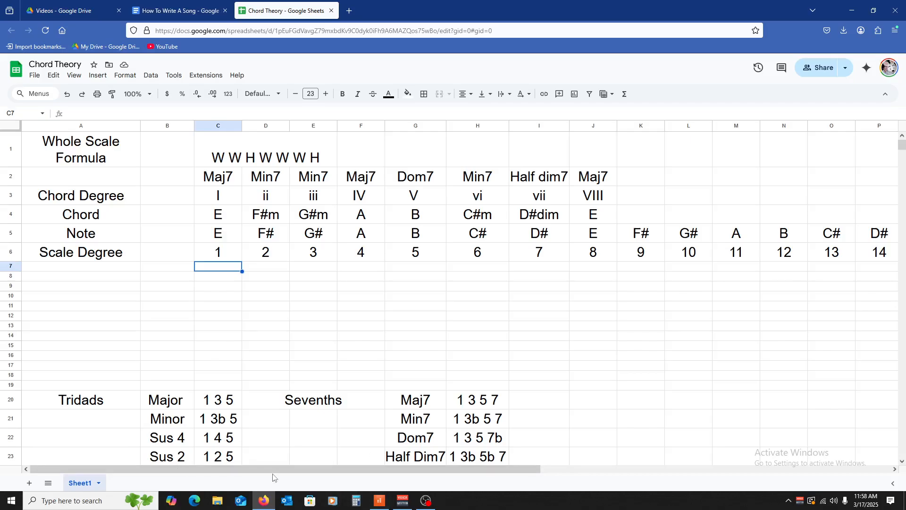
mouse_move(264, 498)
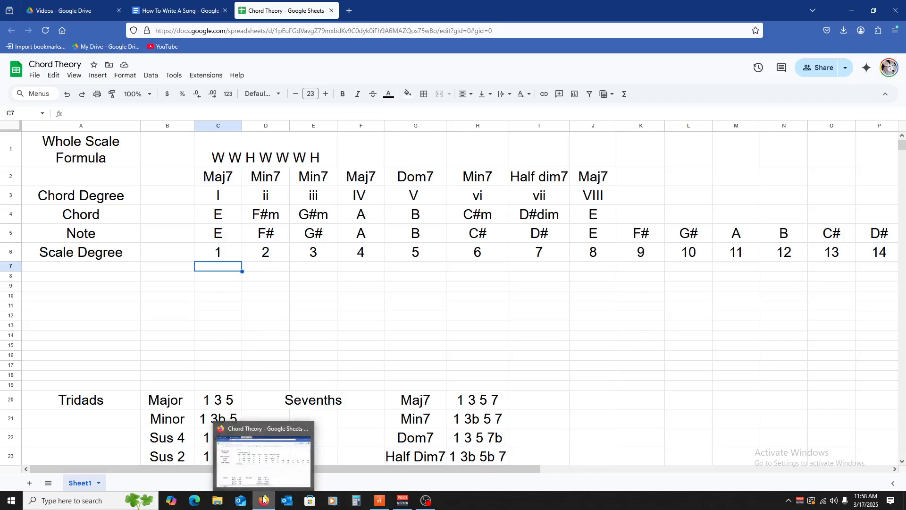
left_click(378, 503)
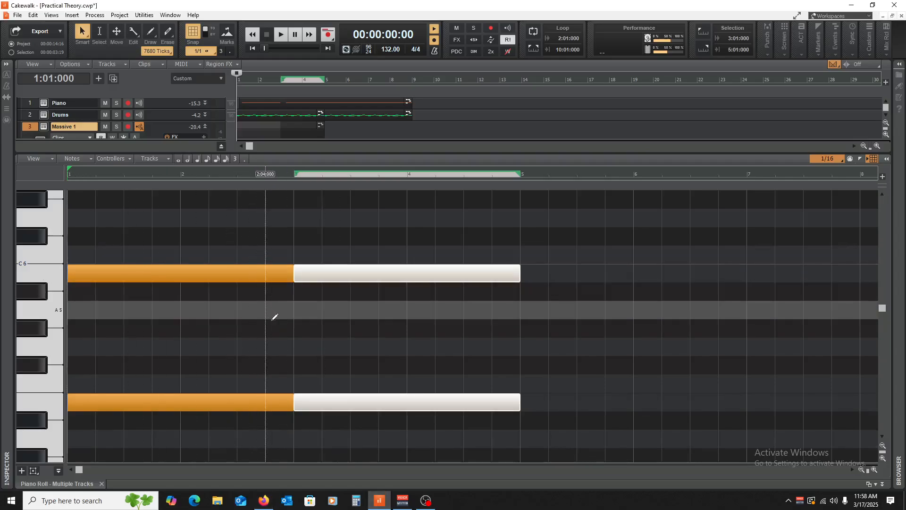
Step: Deselect the notes and play the four bars of E5 and B5 from the start of the song
left_click(303, 326)
key("w")
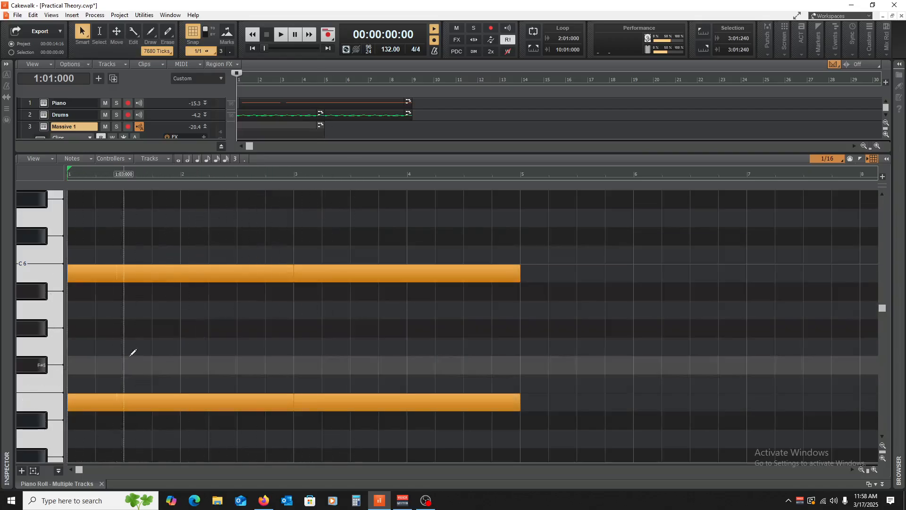
key("space")
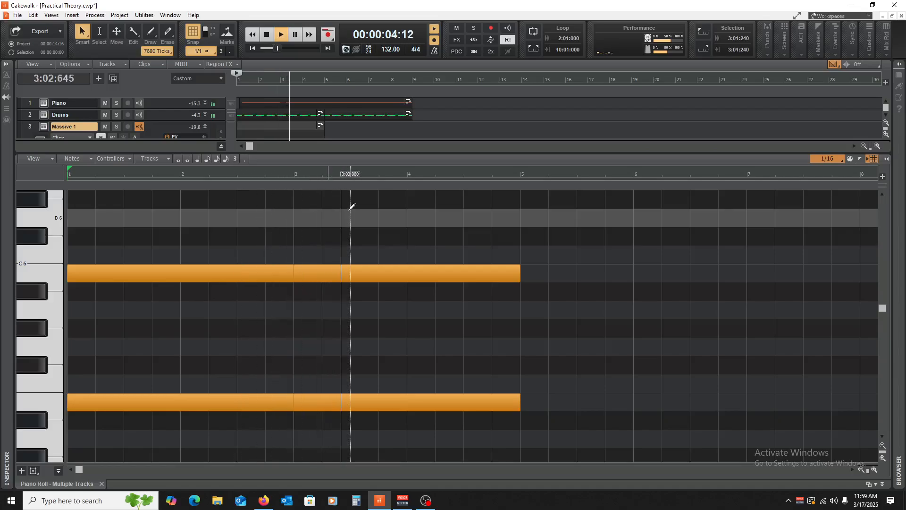
scroll(437, 231, "down", 1)
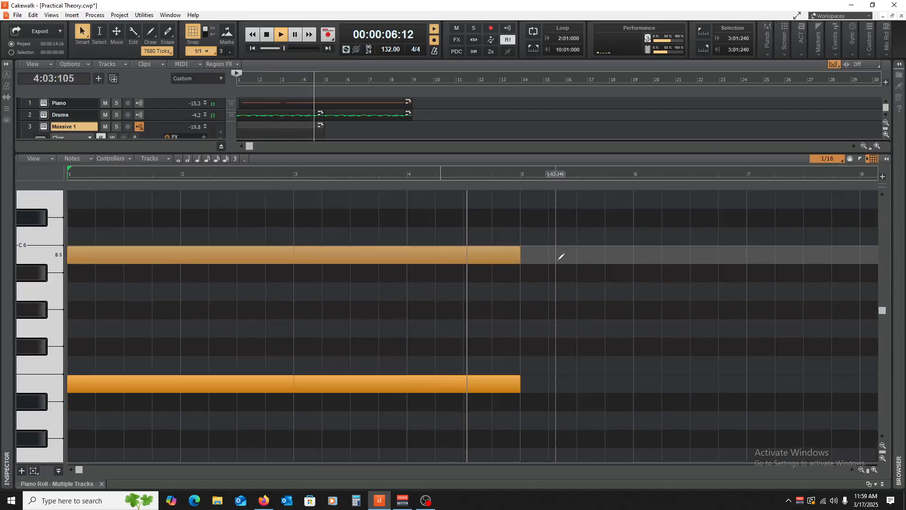
key("space")
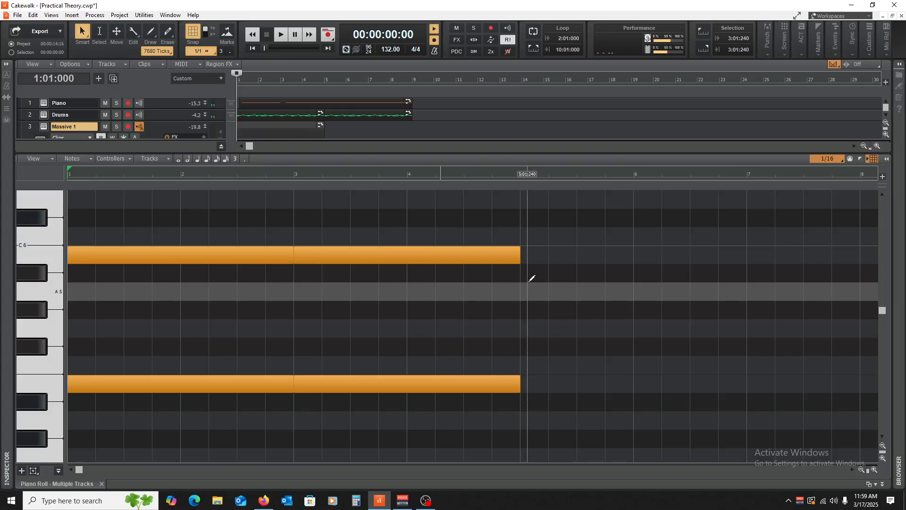
Step: Copy the E5 note from bar 3 to bars 5 and 6 as C#5, copy the B5 note alongside it, and play the result
scroll(517, 313, "down", 5)
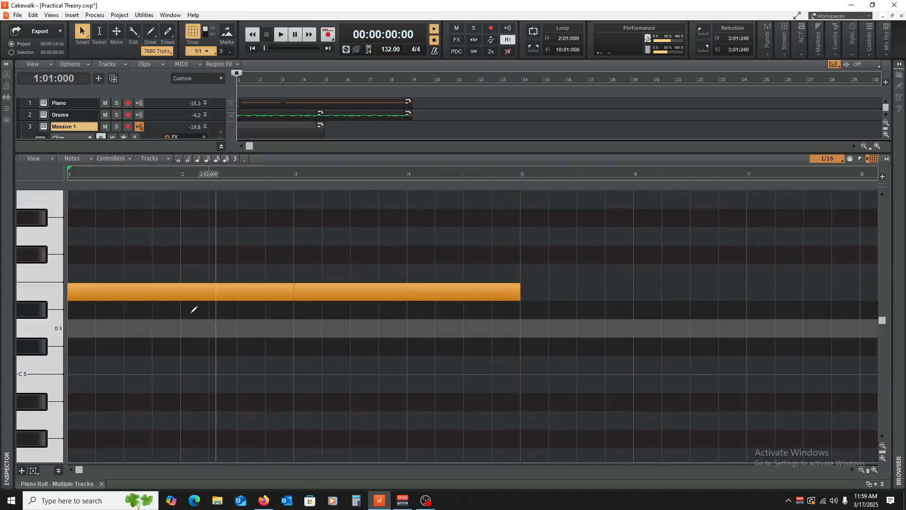
scroll(633, 374, "up", 1)
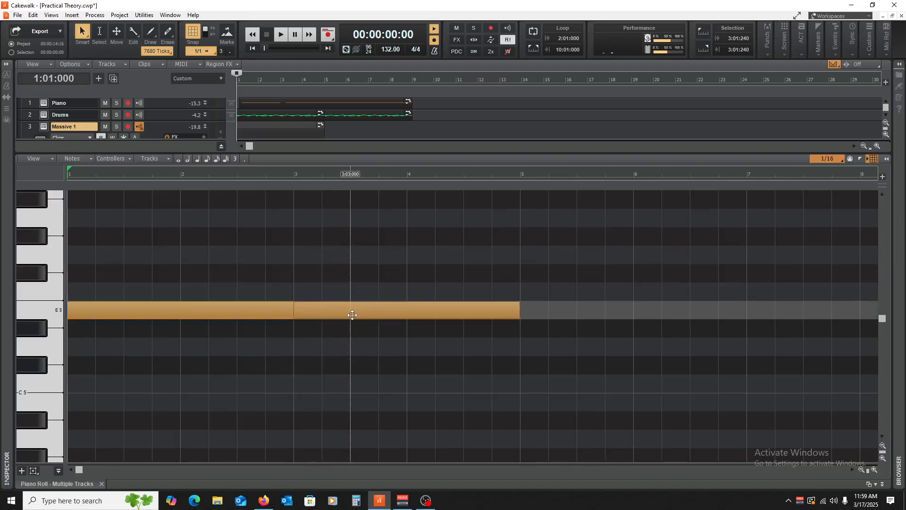
scroll(351, 313, "up", 3)
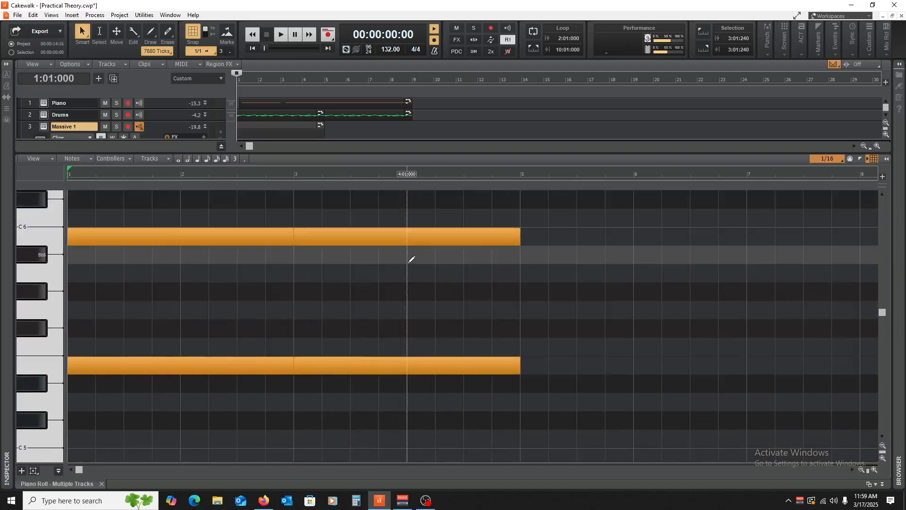
left_click_drag(369, 373, 596, 429)
left_click(379, 240)
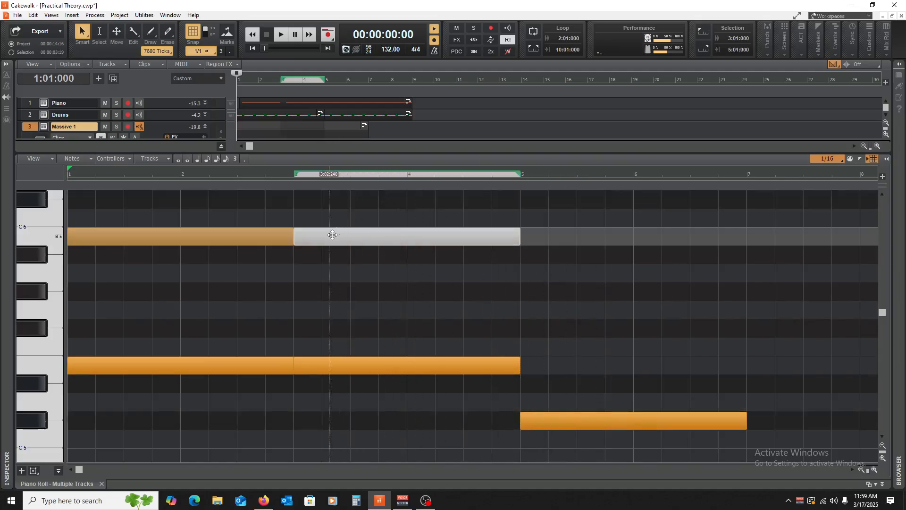
left_click_drag(332, 234, 559, 236)
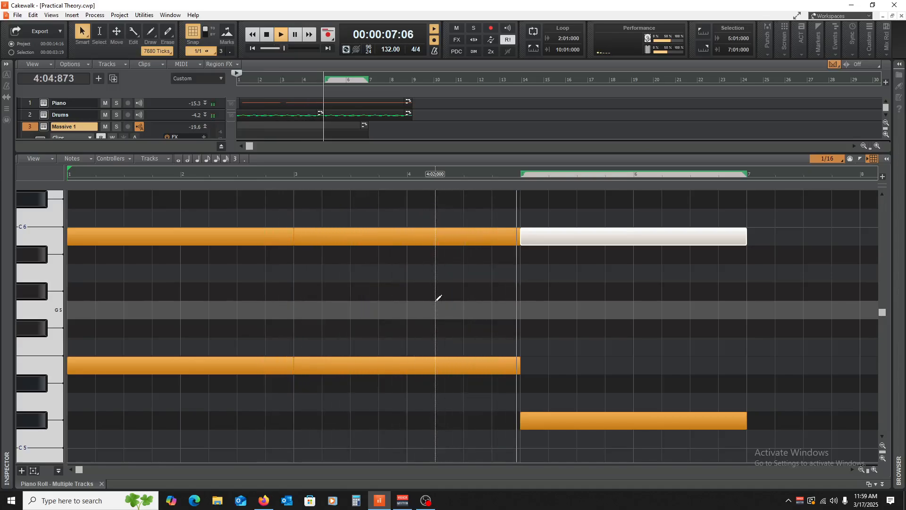
scroll(627, 354, "down", 1)
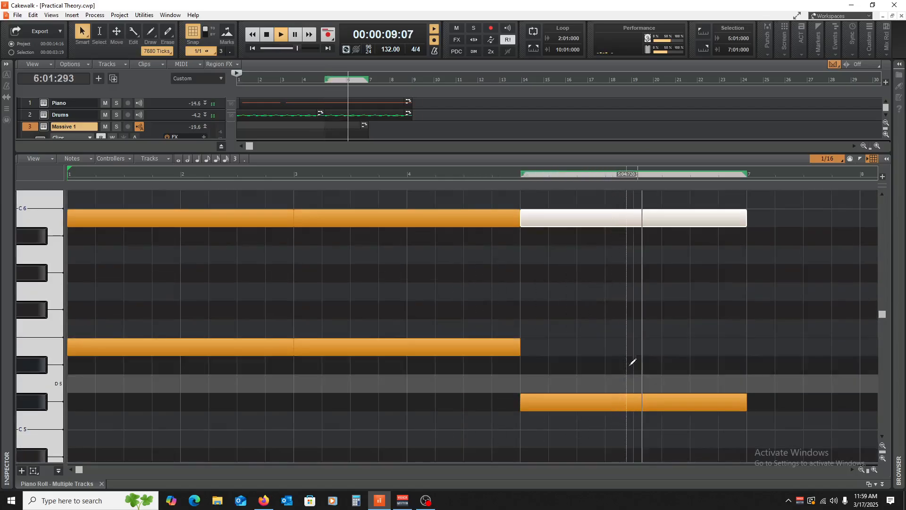
key("space")
Step: Copy the C#5 note to bars 7 and 8 as A4 and the B5 note to the same bars at its own pitch
left_click_drag(82, 469, 305, 472)
scroll(111, 383, "down", 2)
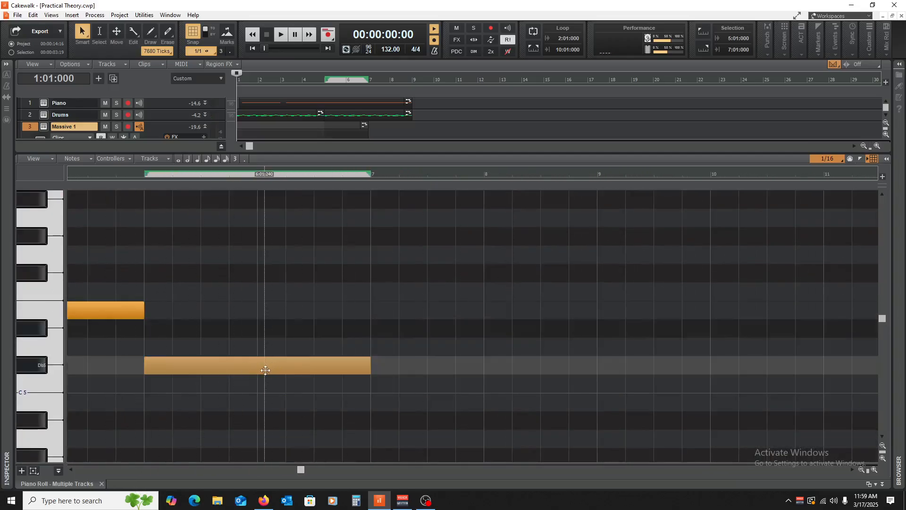
scroll(239, 329, "down", 2)
left_click_drag(227, 327, 453, 402)
scroll(446, 334, "up", 7)
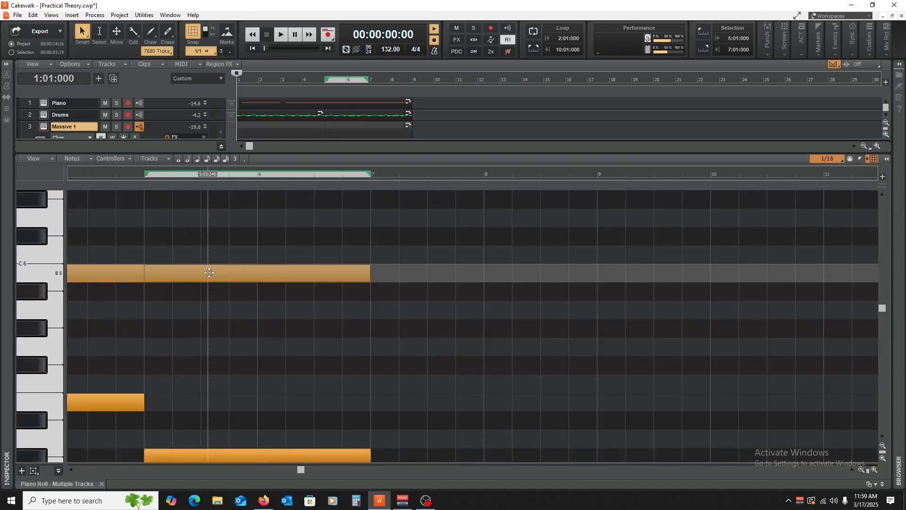
left_click_drag(208, 270, 494, 283)
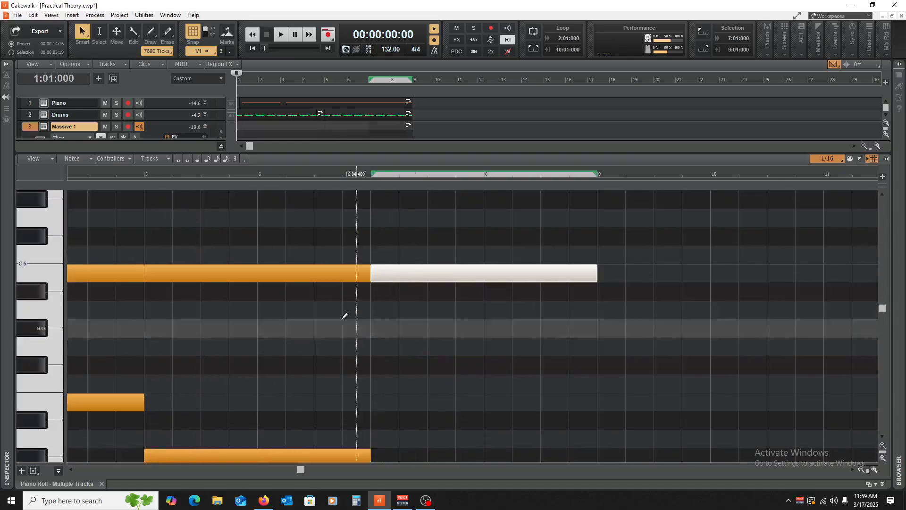
Step: Select all the B5 notes across the eight bars and copy them up to E6
scroll(344, 313, "up", 7)
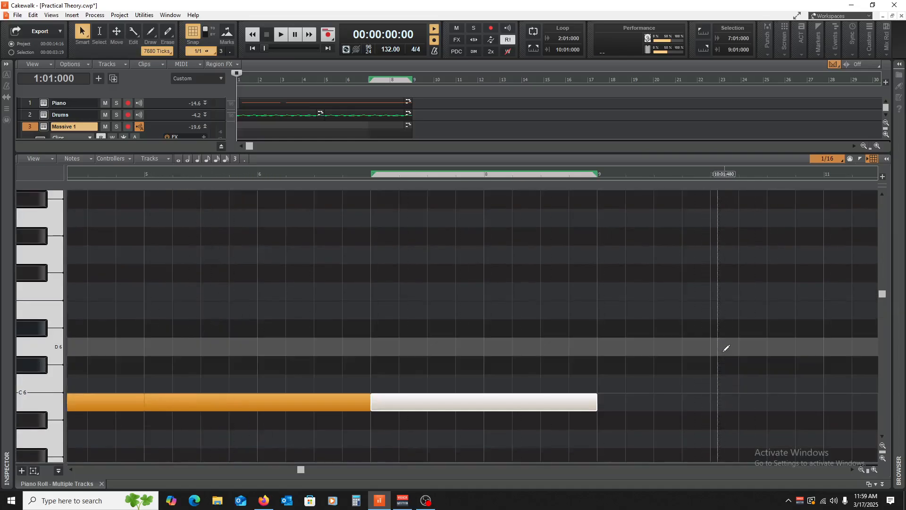
mouse_move(695, 353)
left_mouse_down()
mouse_move(3, 394)
mouse_move(7, 425)
left_mouse_up()
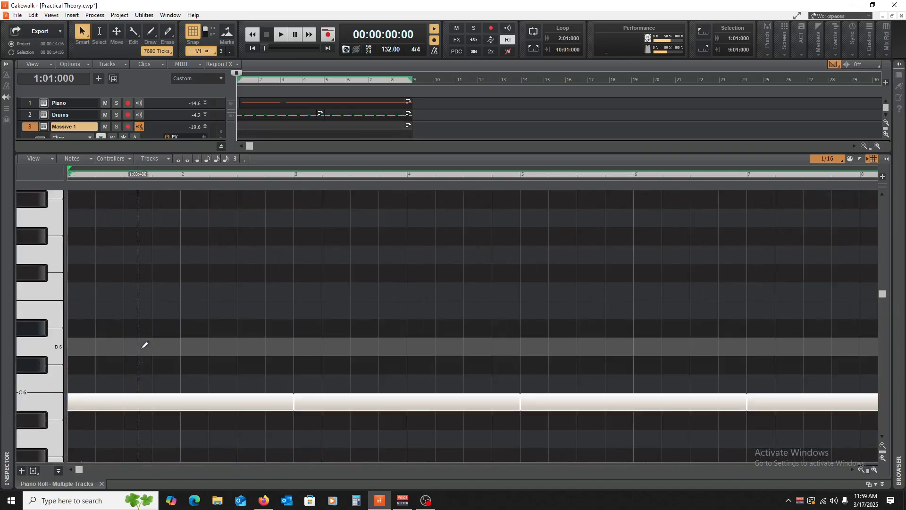
left_click_drag(114, 405, 125, 317)
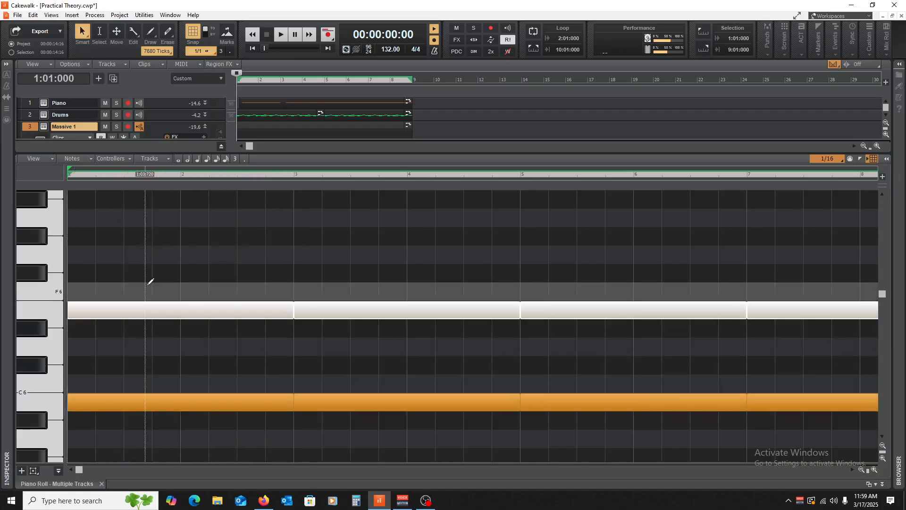
Step: Bring all eight bars of the chord part into view and play them through from the start
scroll(134, 321, "down", 3)
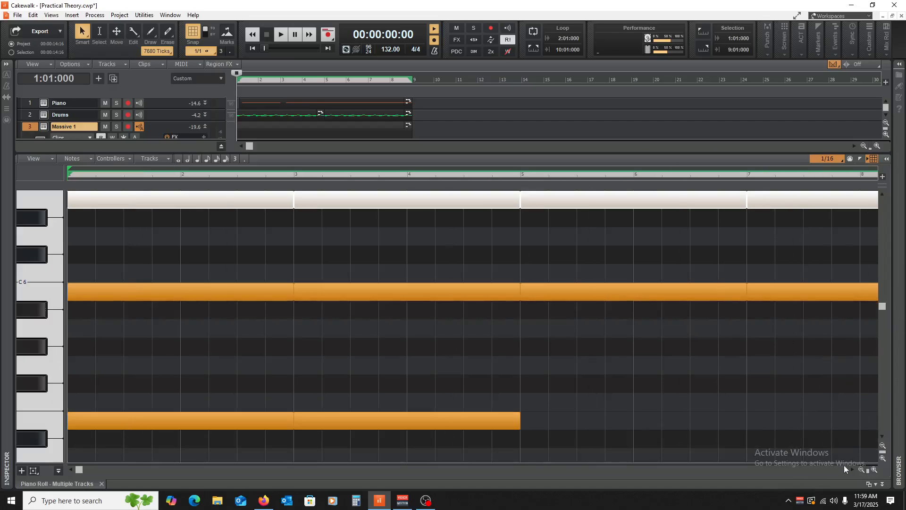
left_click(861, 469)
scroll(227, 243, "up", 2)
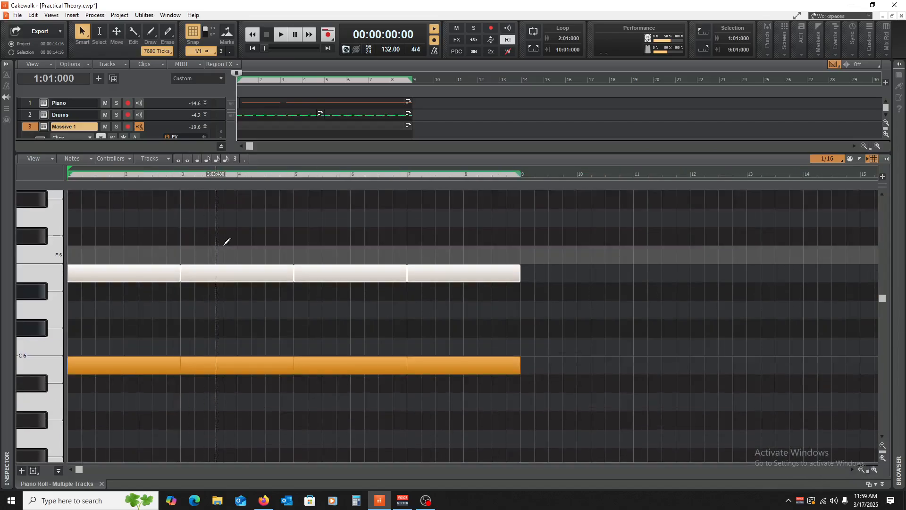
scroll(460, 306, "down", 5)
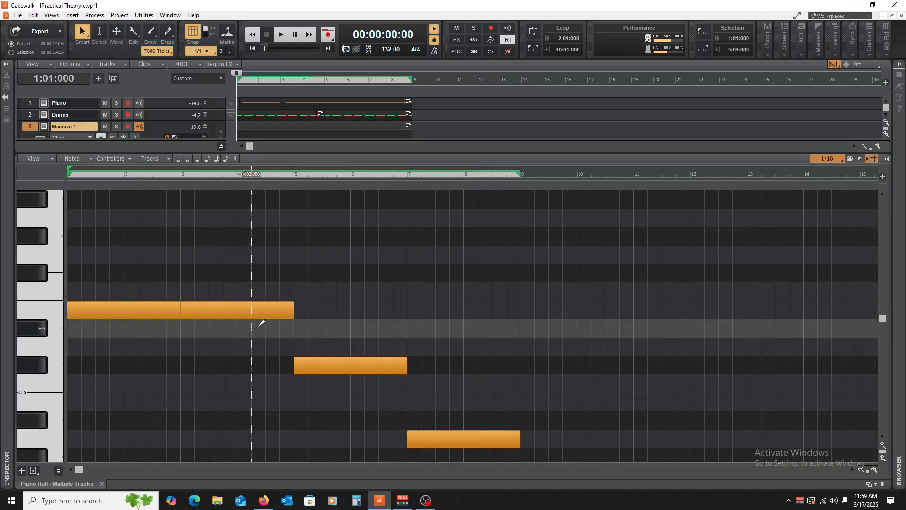
key("space")
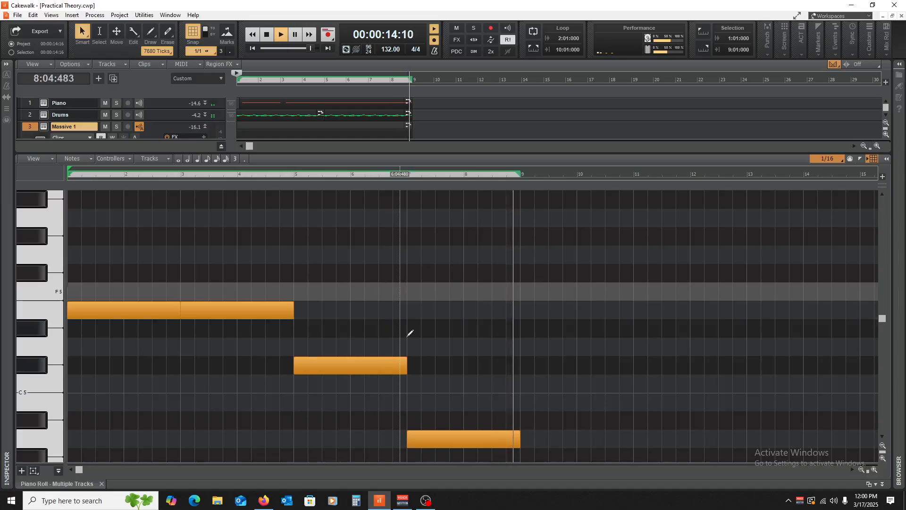
key("space")
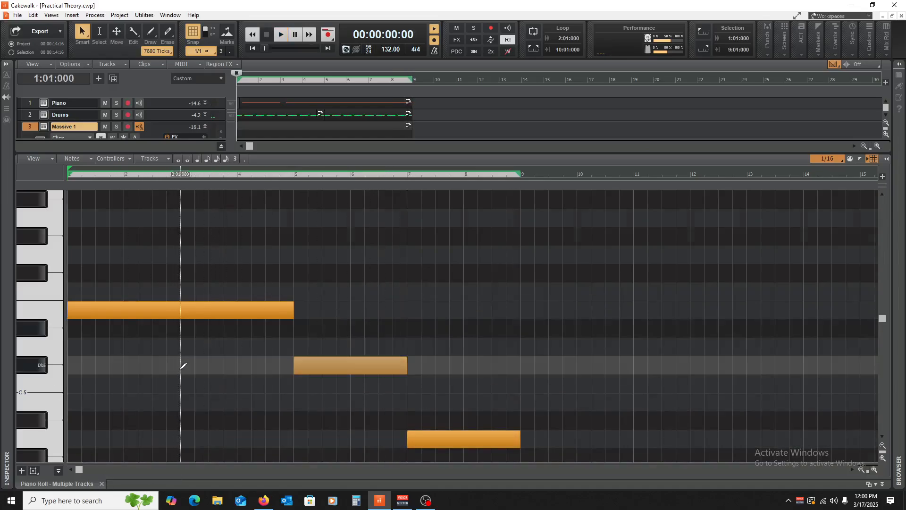
Step: Close the Piano Roll, consult the chords and scale degrees in the Chord Theory spreadsheet in Firefox, and return to Cakewalk
scroll(183, 367, "up", 5)
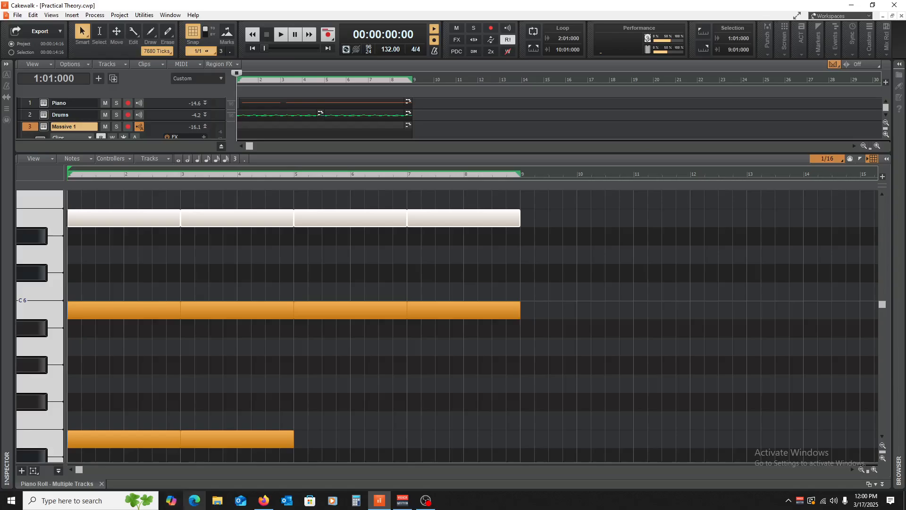
left_click(102, 483)
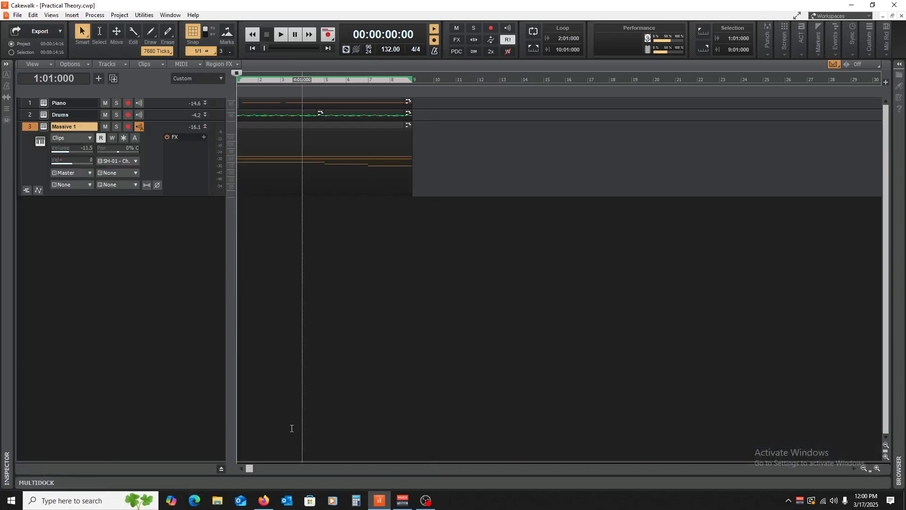
left_click(263, 501)
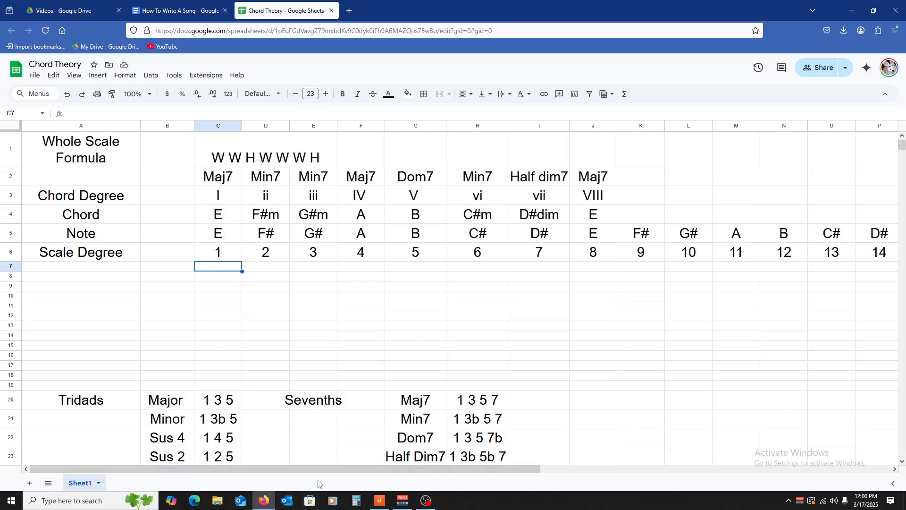
left_click(381, 501)
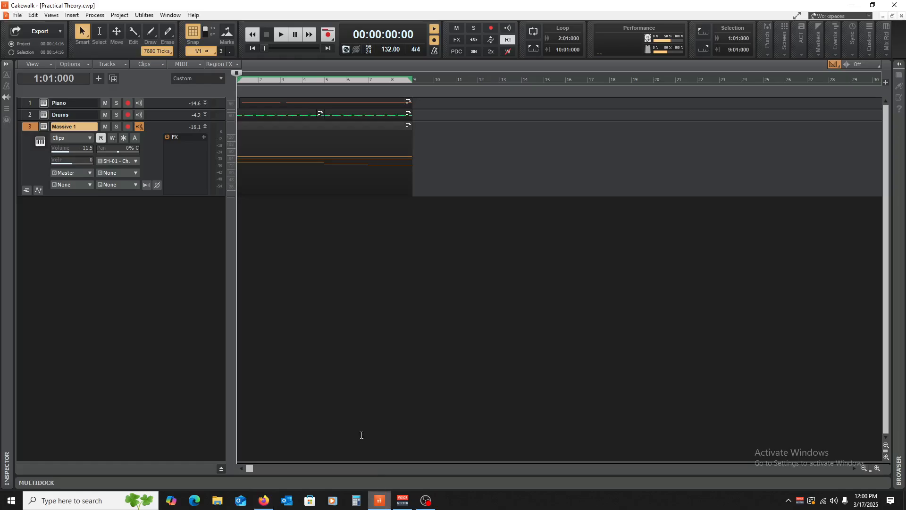
Step: Clear the selection, return to the start of the song, and reopen the Massive 1 clip in the Piano Roll
left_click(405, 259)
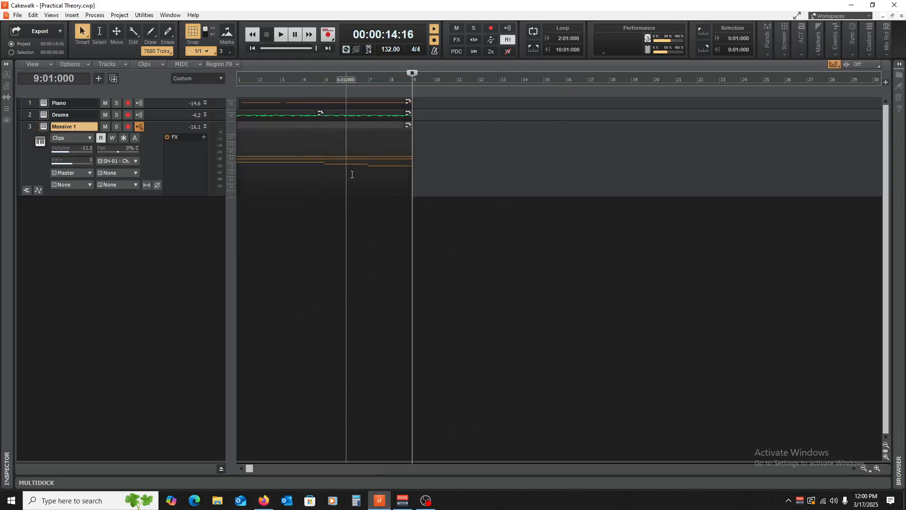
key("w")
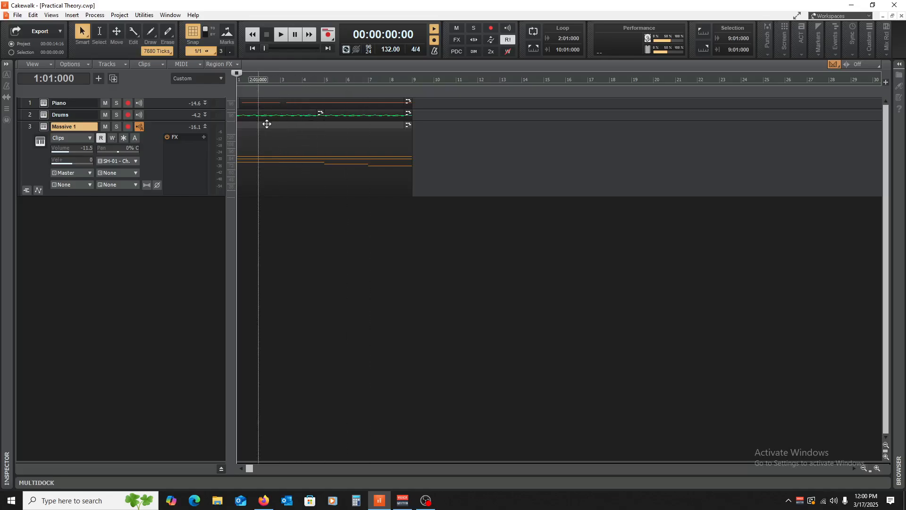
double_click(267, 124)
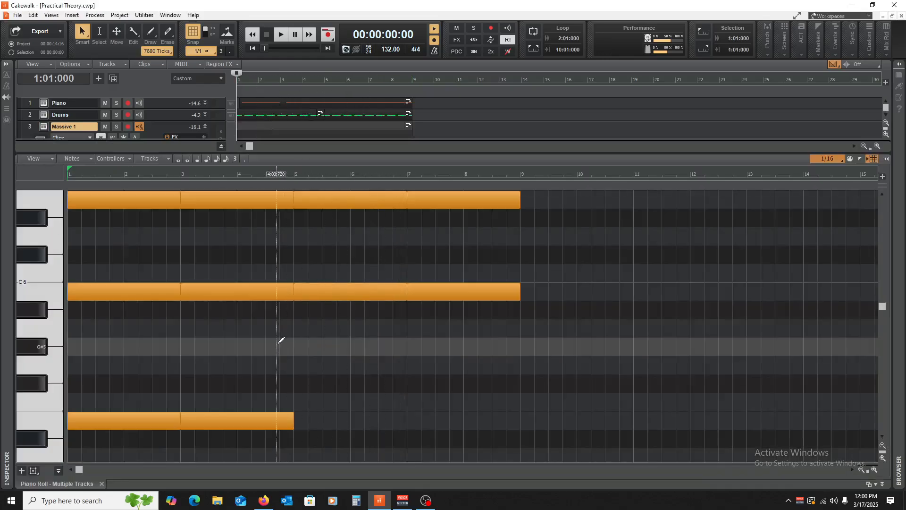
Step: Examine the low, middle and high notes of each chord in the Piano Roll, and bring up the Chord Theory spreadsheet in Firefox for comparison
scroll(279, 340, "up", 6)
scroll(280, 340, "down", 9)
scroll(283, 339, "up", 2)
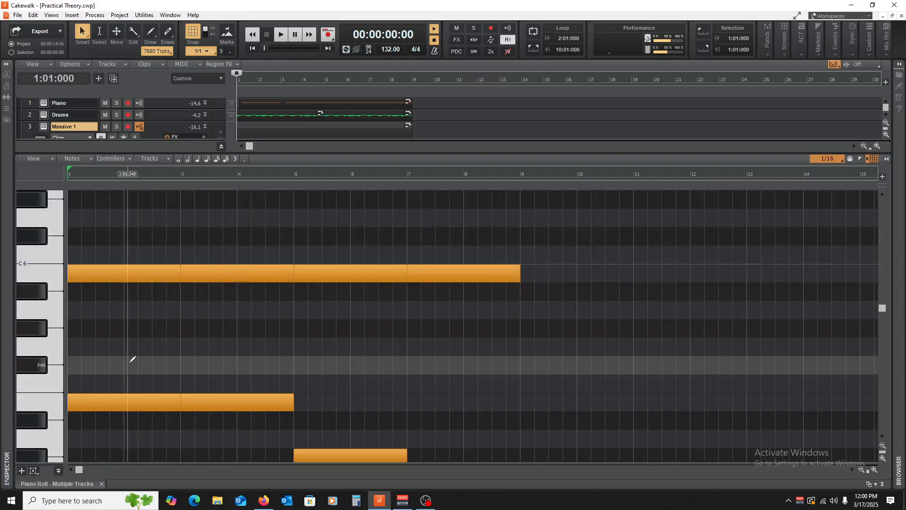
scroll(339, 372, "down", 4)
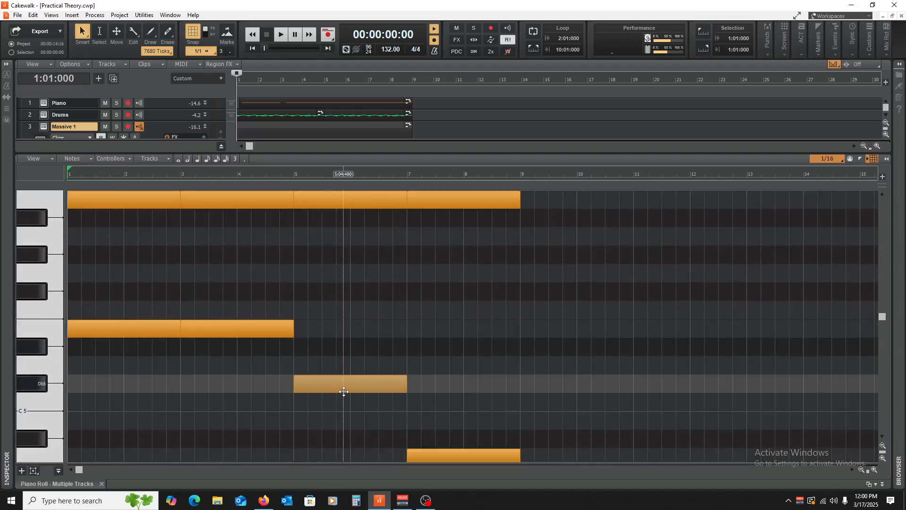
scroll(446, 430, "down", 1)
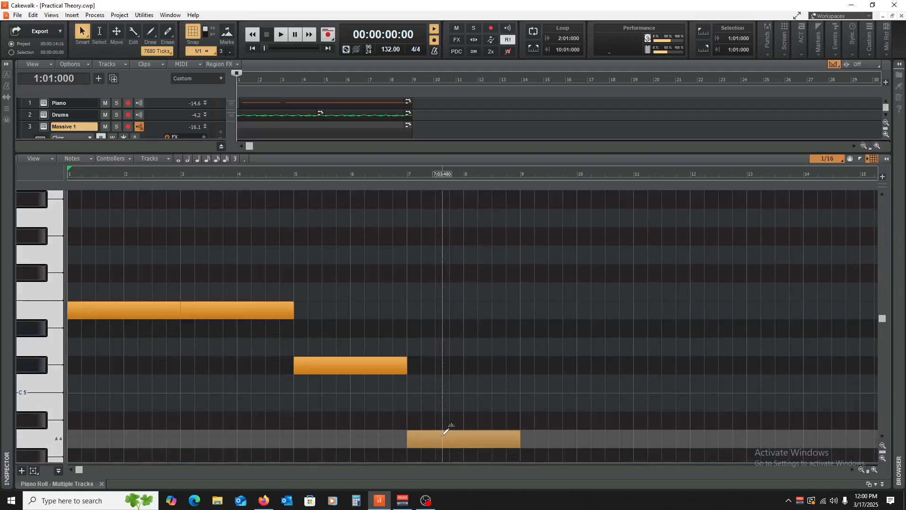
scroll(446, 431, "up", 7)
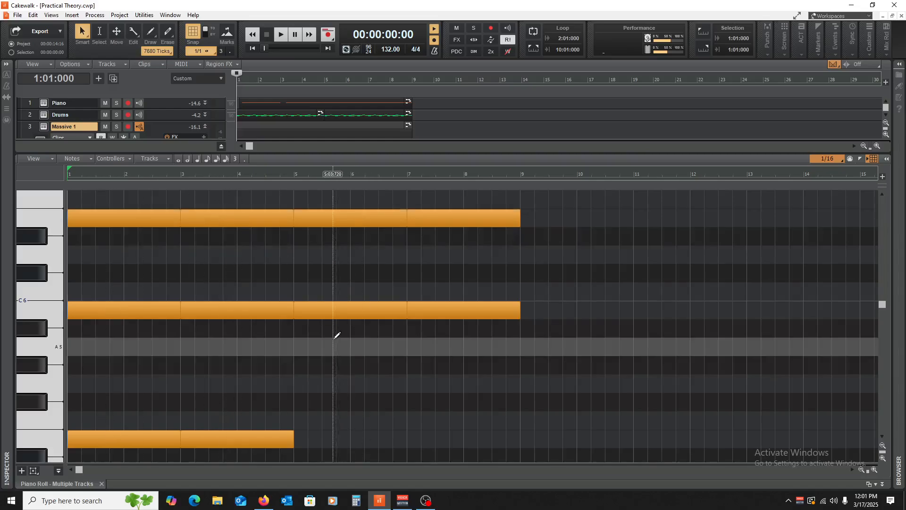
scroll(336, 335, "down", 5)
left_click(326, 402)
scroll(338, 358, "up", 6)
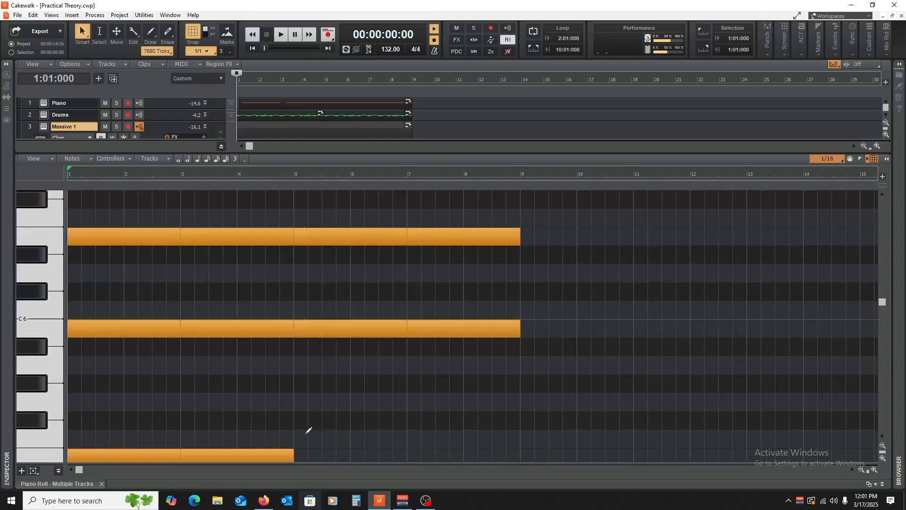
scroll(330, 404, "down", 5)
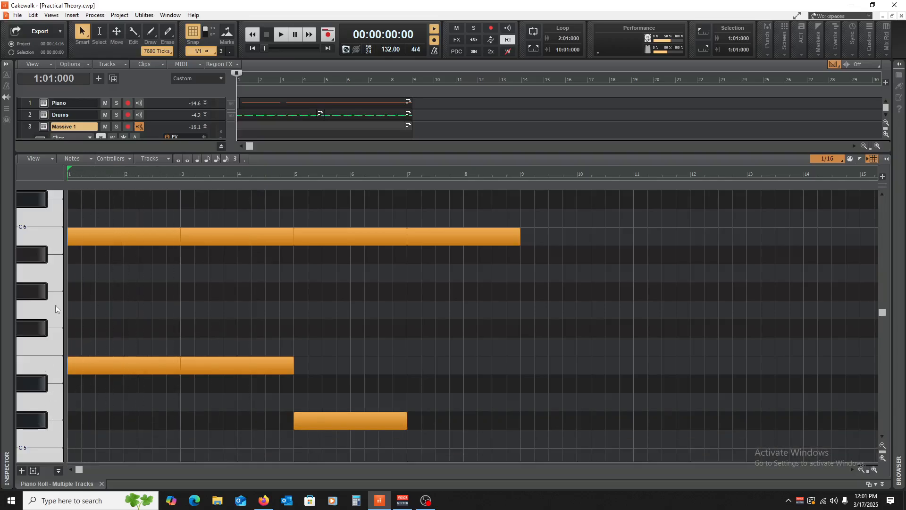
left_click(264, 500)
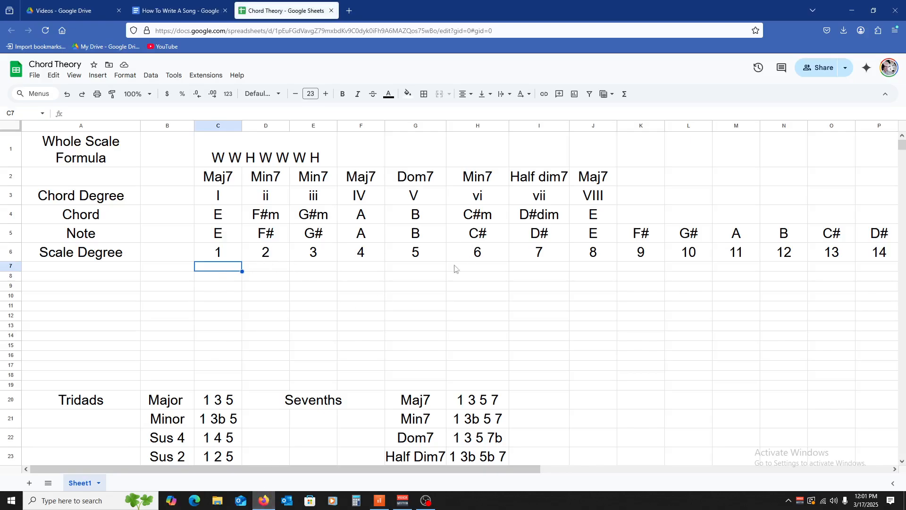
Step: Number the notes C# through G# as 1 to 5 in cells H7 to L7 beneath the scale degrees
left_click(477, 267)
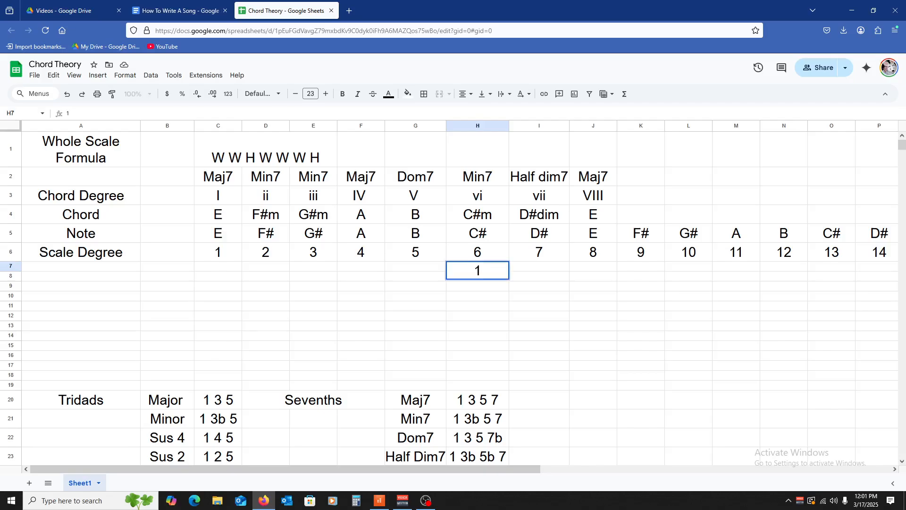
key("Tab")
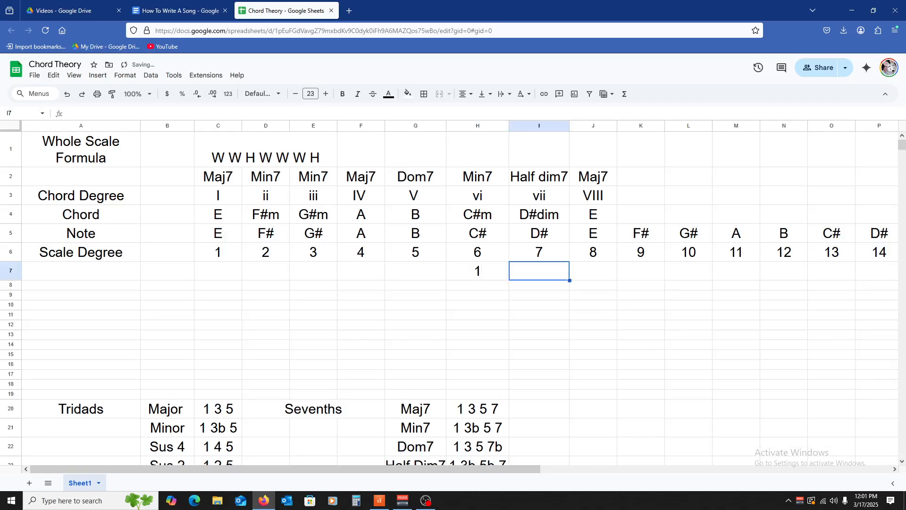
type("2")
key("Tab")
type("3")
key("Tab")
type("4")
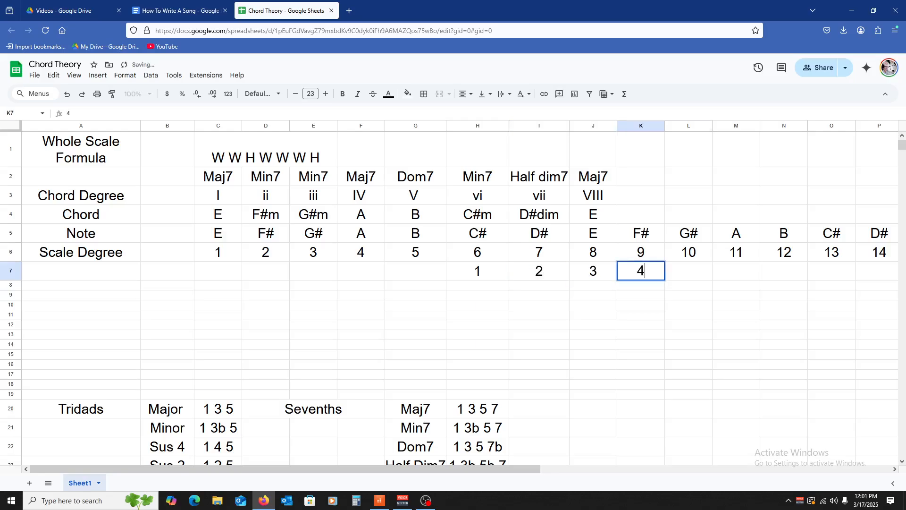
key("Tab")
type("5")
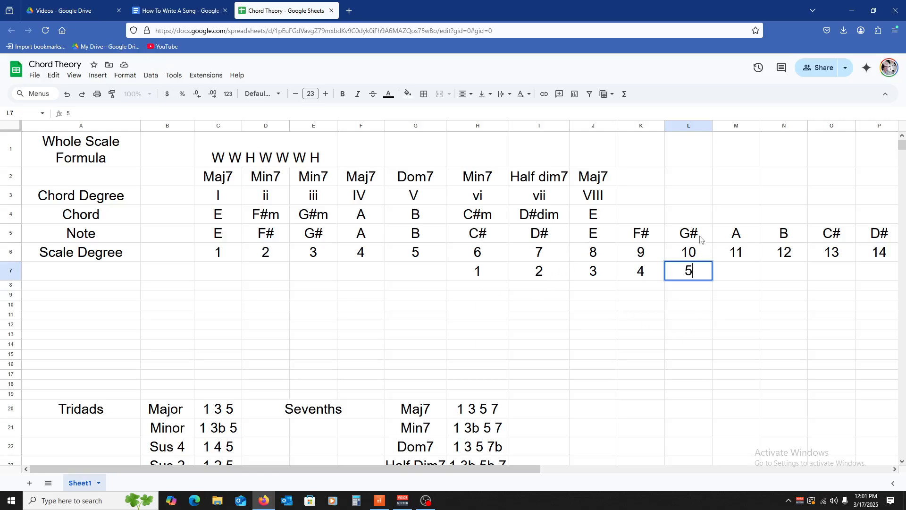
Step: Switch to Cakewalk and compare the Massive 1 chord notes in the Piano Roll with the numbered scale degrees
left_click(267, 500)
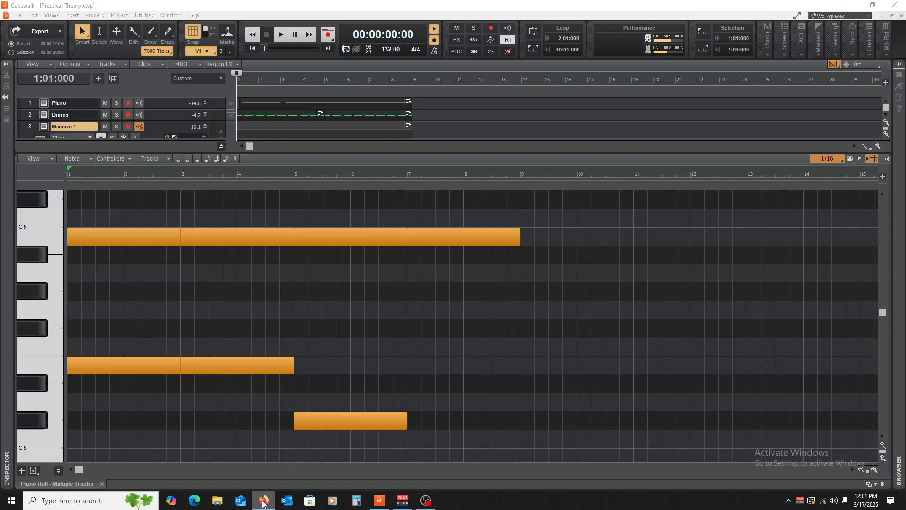
scroll(425, 298, "up", 8)
scroll(368, 363, "down", 1)
scroll(368, 364, "down", 6)
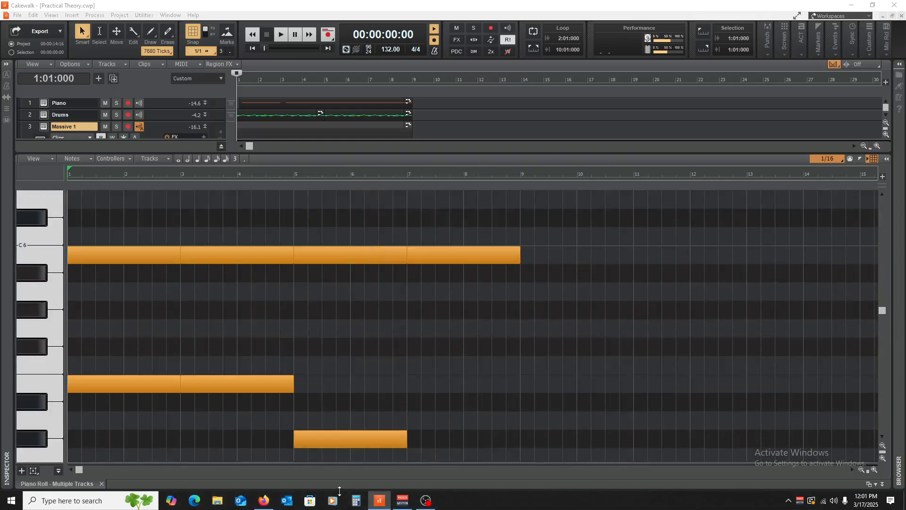
scroll(333, 368, "up", 4)
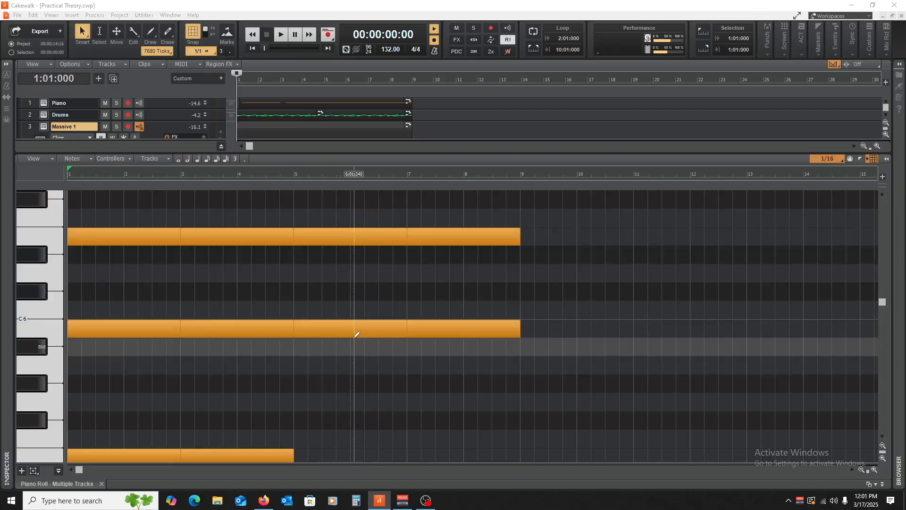
scroll(351, 340, "down", 2)
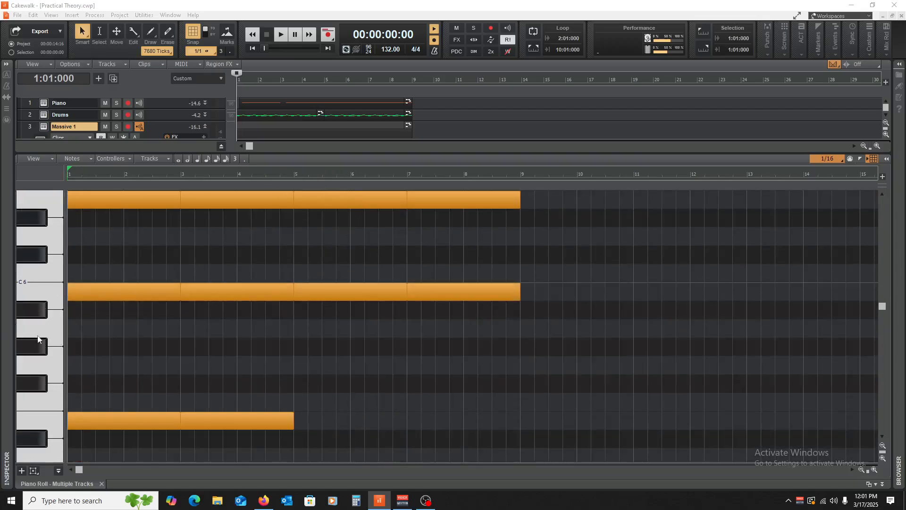
Step: In the Chord Theory spreadsheet, replace the row 7 numbering with 1 to 5 beneath the notes A through E
left_click(264, 500)
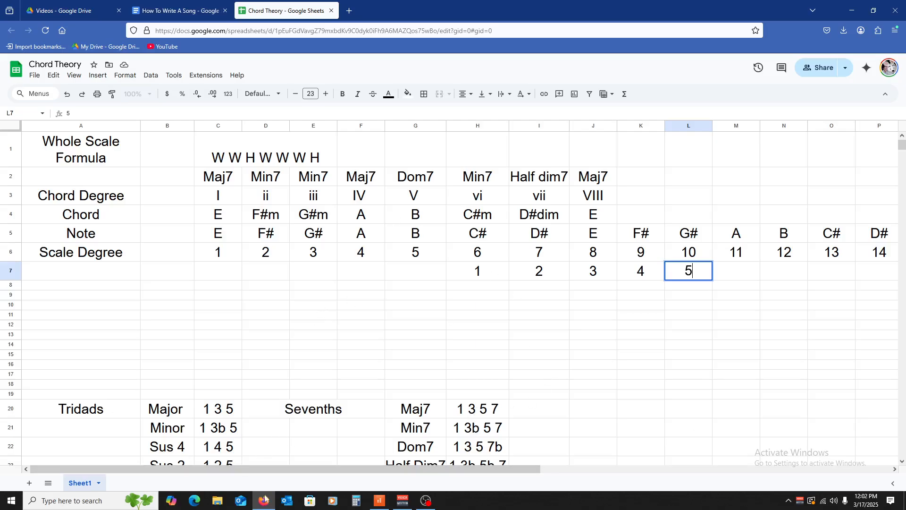
mouse_move(380, 503)
left_click_drag(347, 272, 826, 319)
key("Delete")
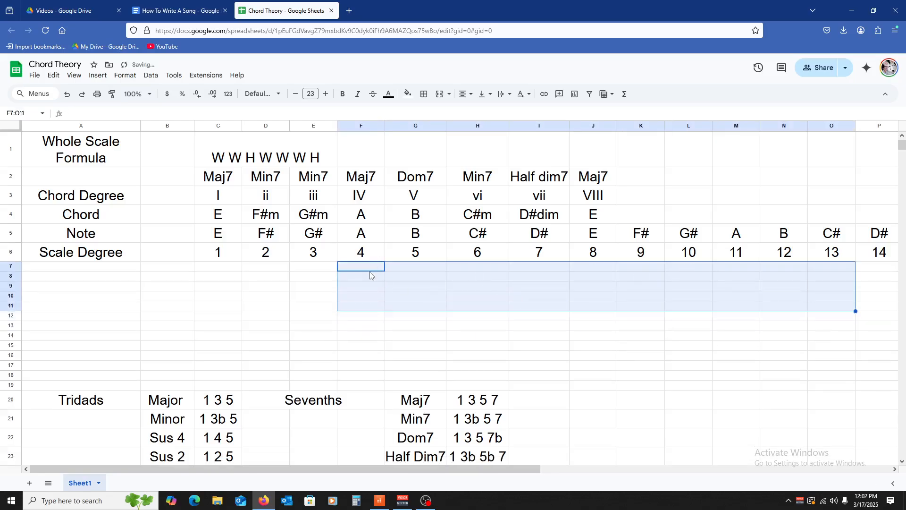
left_click(371, 273)
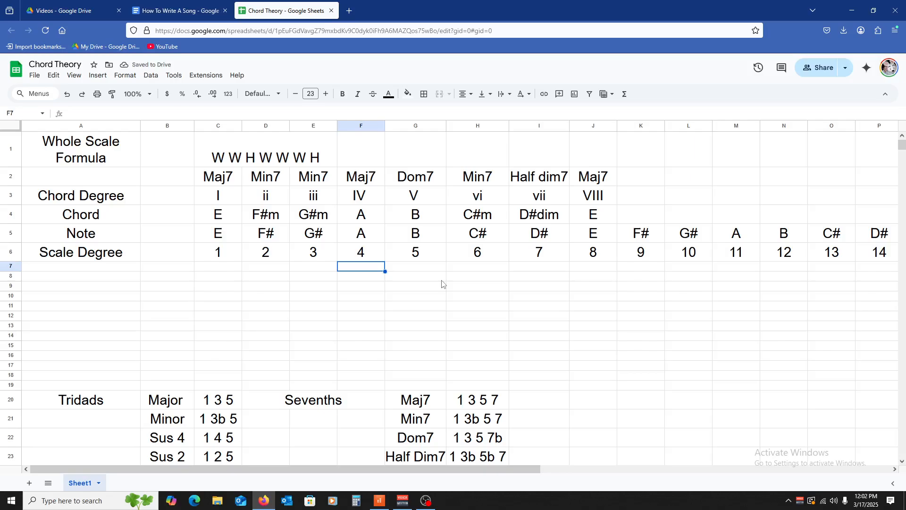
type("1\t2\t3\t4\t")
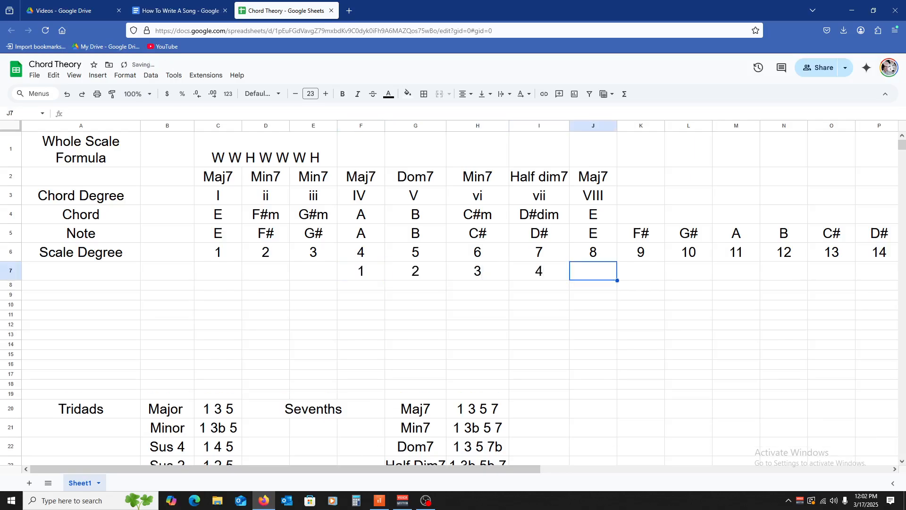
type("5")
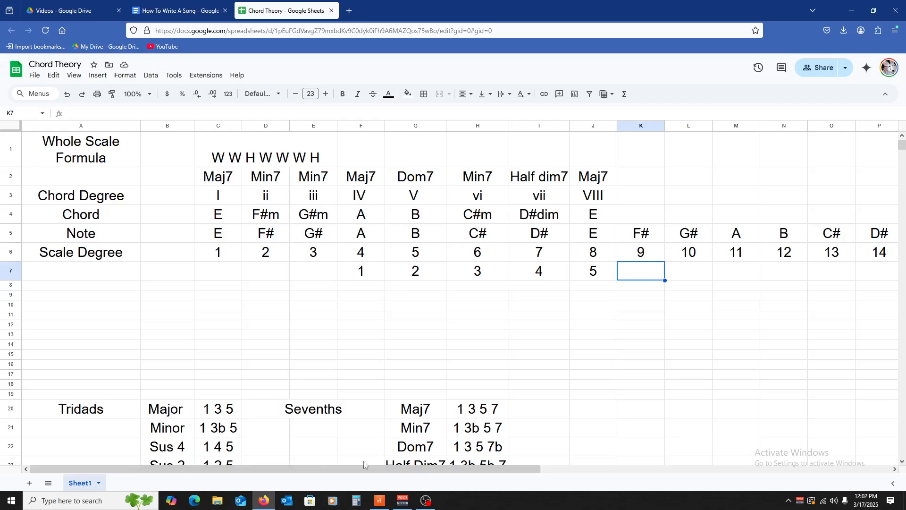
Step: Return to Cakewalk and examine the low and upper notes of the last chord, in bars 7 and 8
left_click(380, 500)
scroll(477, 403, "down", 5)
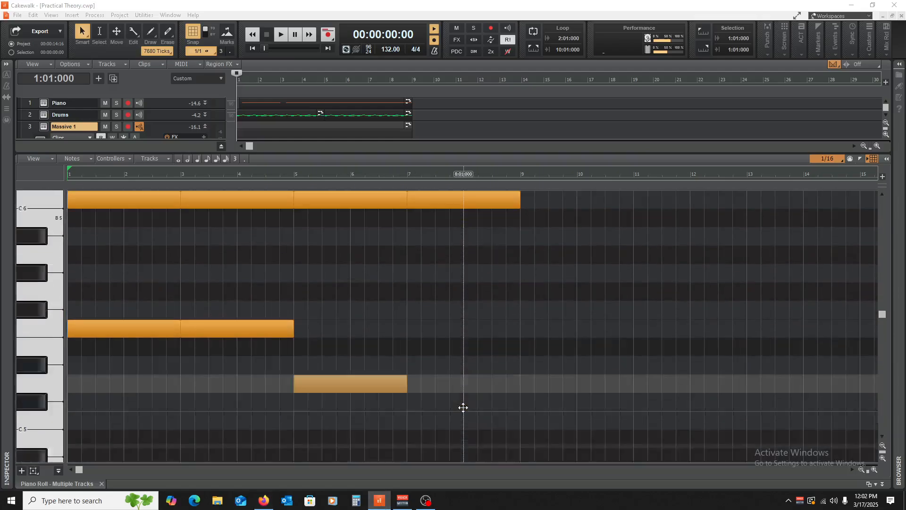
scroll(461, 386, "up", 1)
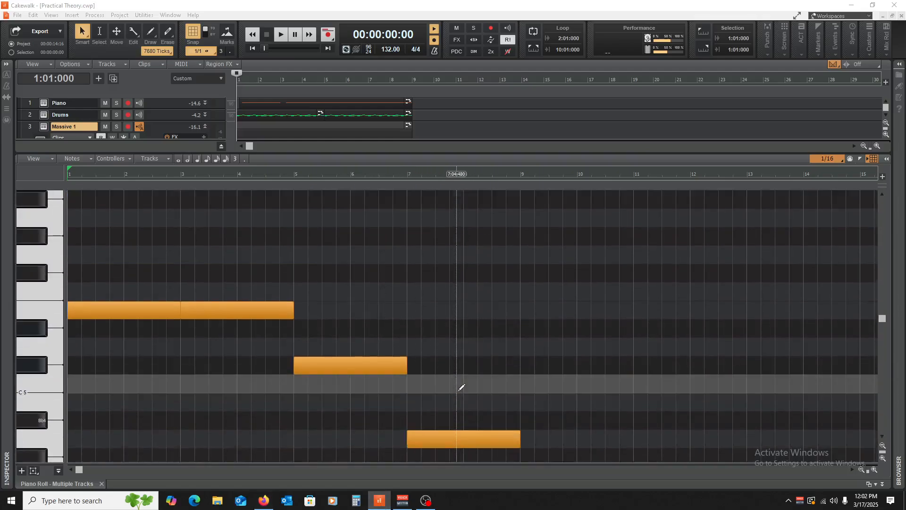
scroll(446, 430, "up", 1)
scroll(447, 429, "up", 1)
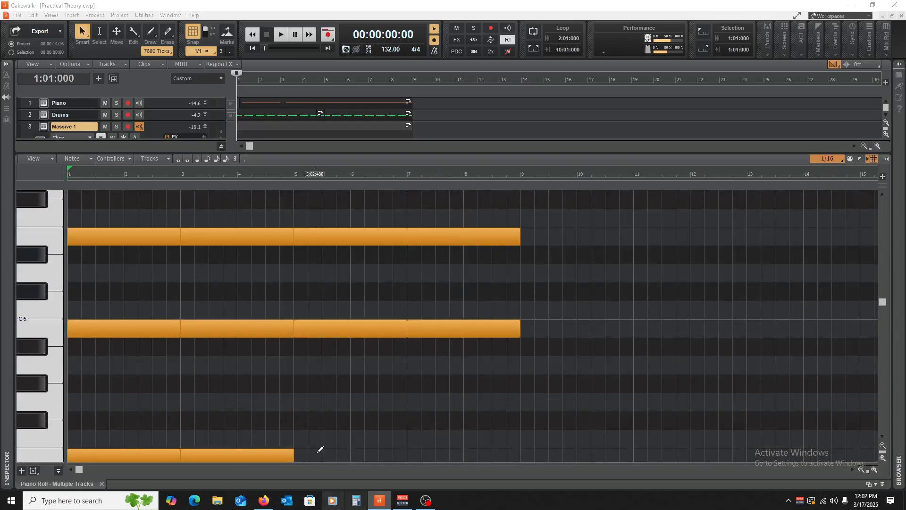
Step: Bring up the Chord Theory spreadsheet and compare the scale degrees with the triad and seventh chord formulas
left_click(263, 500)
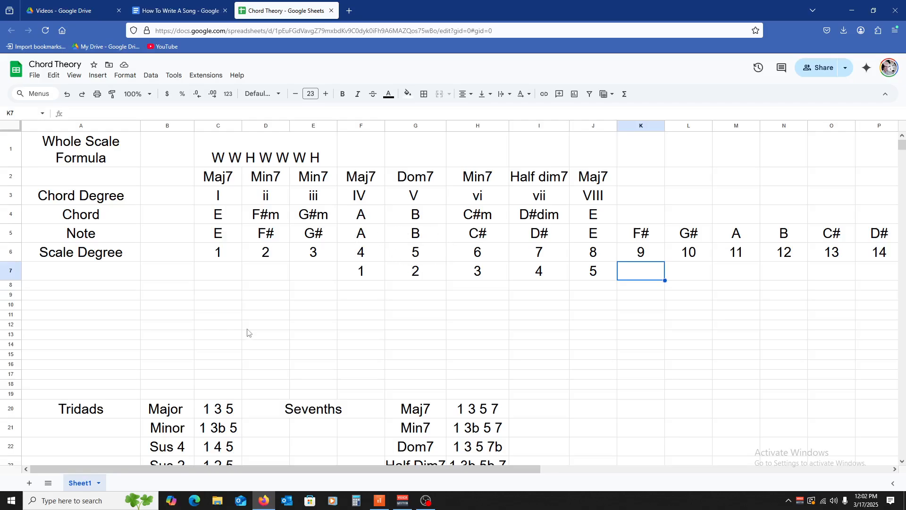
scroll(246, 334, "down", 3)
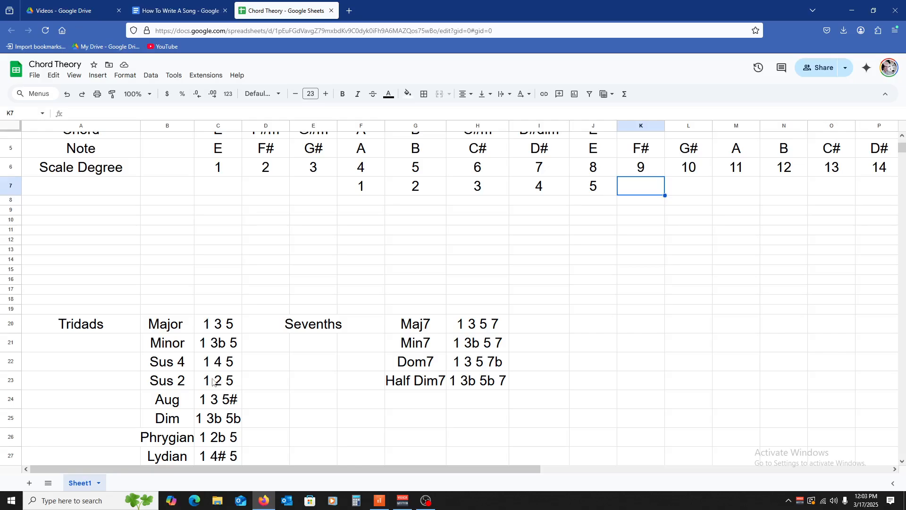
scroll(306, 376, "up", 3)
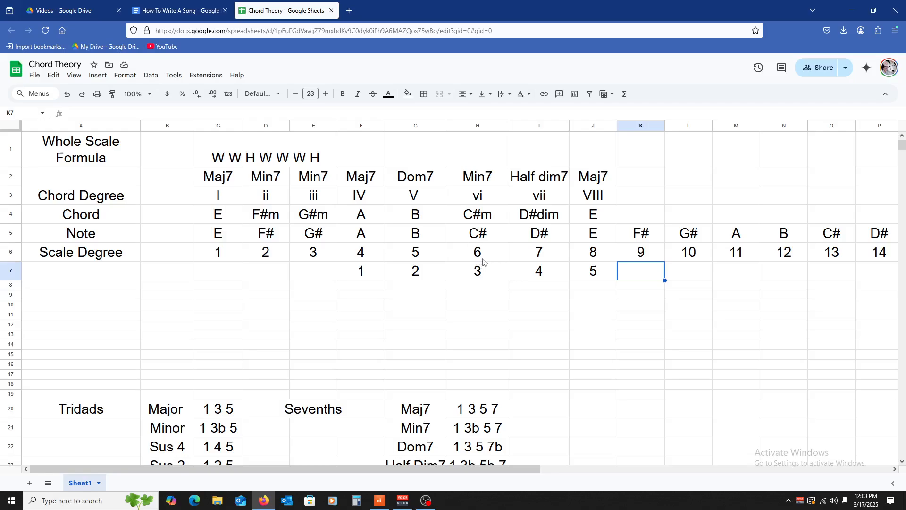
scroll(324, 325, "down", 2)
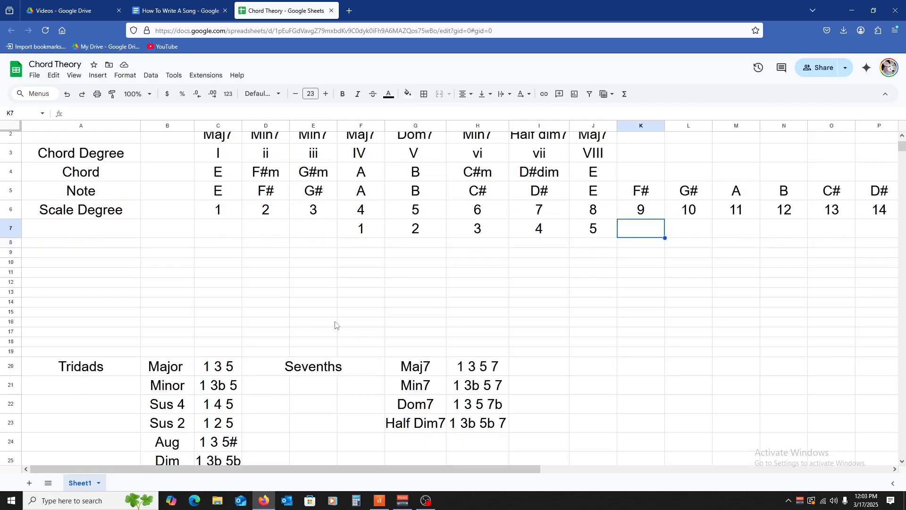
scroll(336, 325, "up", 2)
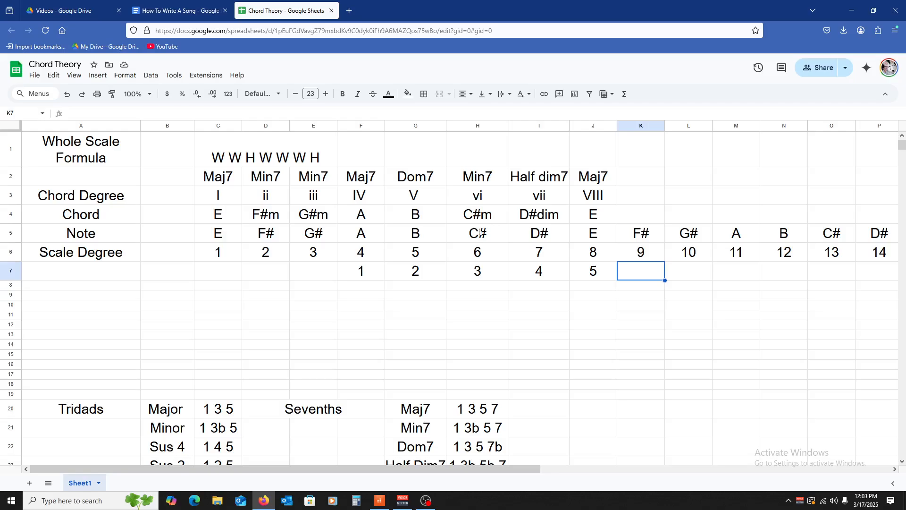
scroll(480, 234, "down", 4)
scroll(479, 232, "up", 2)
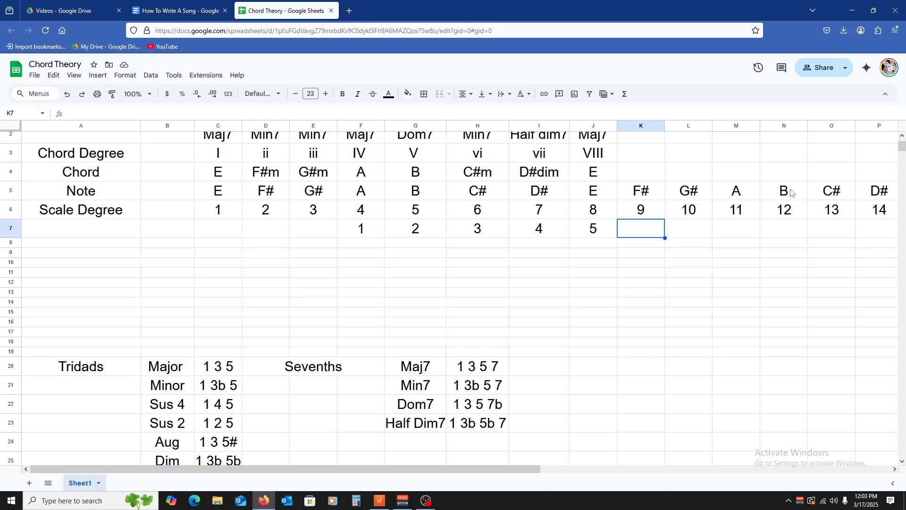
Step: Clear the 1 to 5 numbering from row 7 of the spreadsheet
left_click_drag(316, 230, 684, 259)
key("Delete")
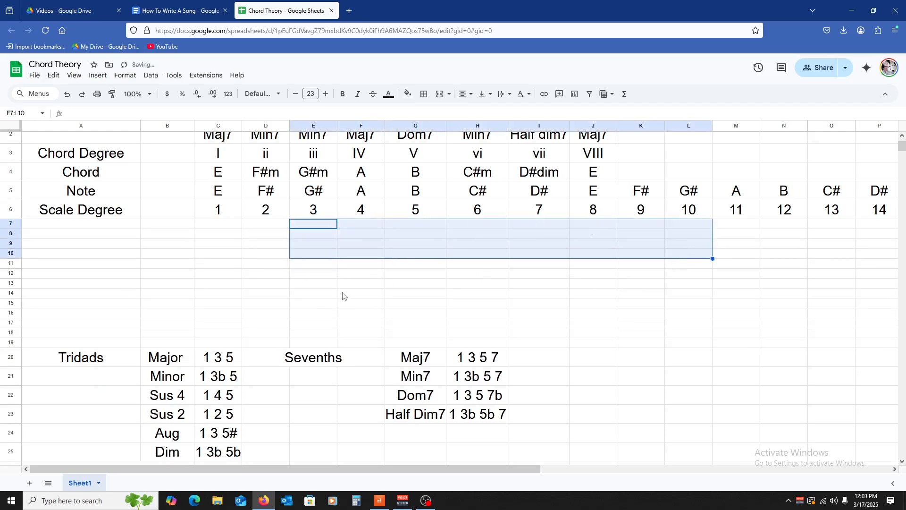
left_click(343, 296)
left_click(296, 234)
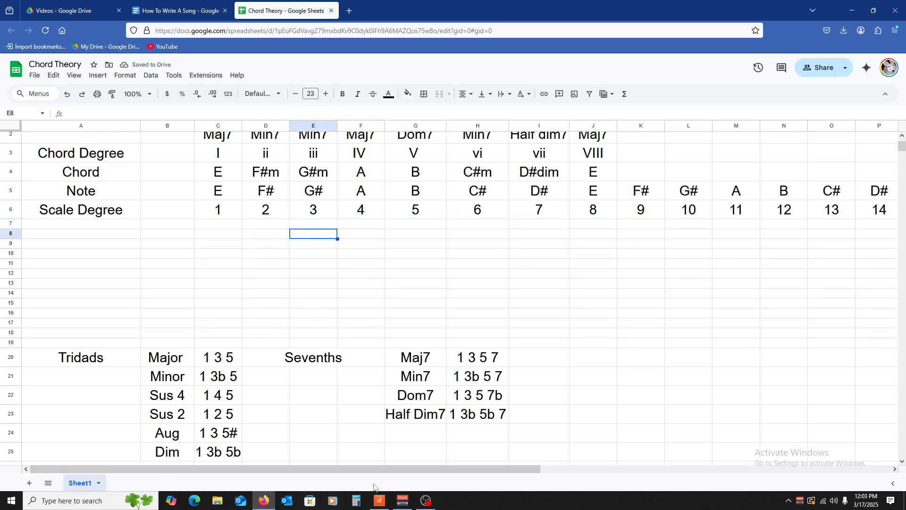
Step: Switch to Cakewalk and examine the held upper notes and the changing low notes of the chords in the Piano Roll
left_click(378, 501)
scroll(231, 288, "up", 4)
scroll(216, 294, "down", 5)
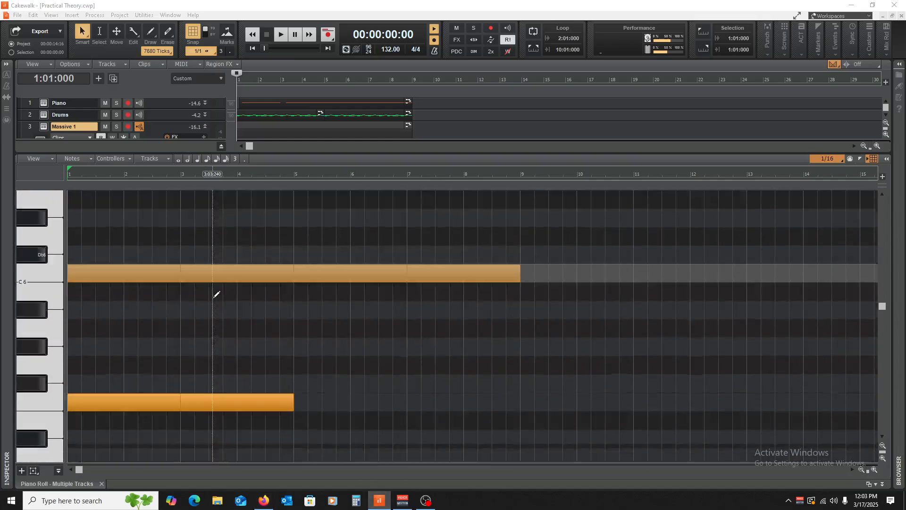
scroll(213, 298, "down", 3)
scroll(301, 371, "up", 4)
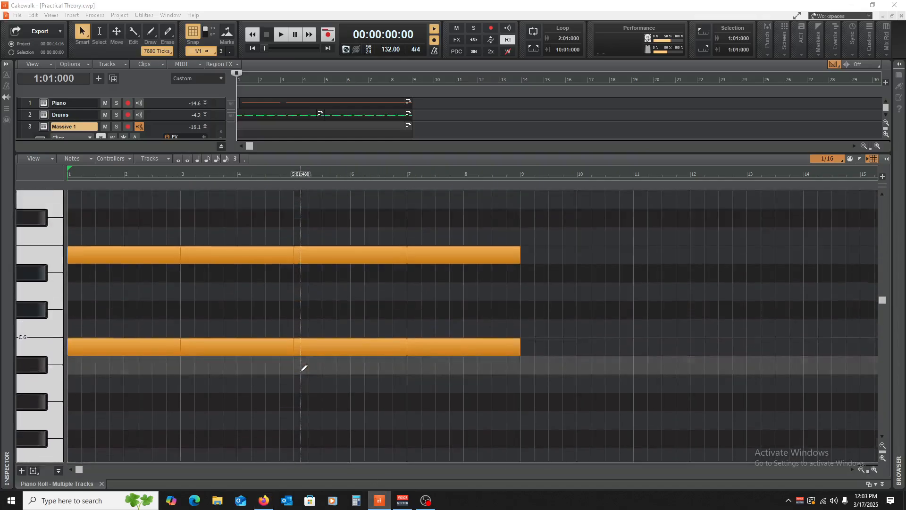
scroll(304, 368, "up", 2)
scroll(369, 381, "down", 6)
scroll(360, 380, "up", 3)
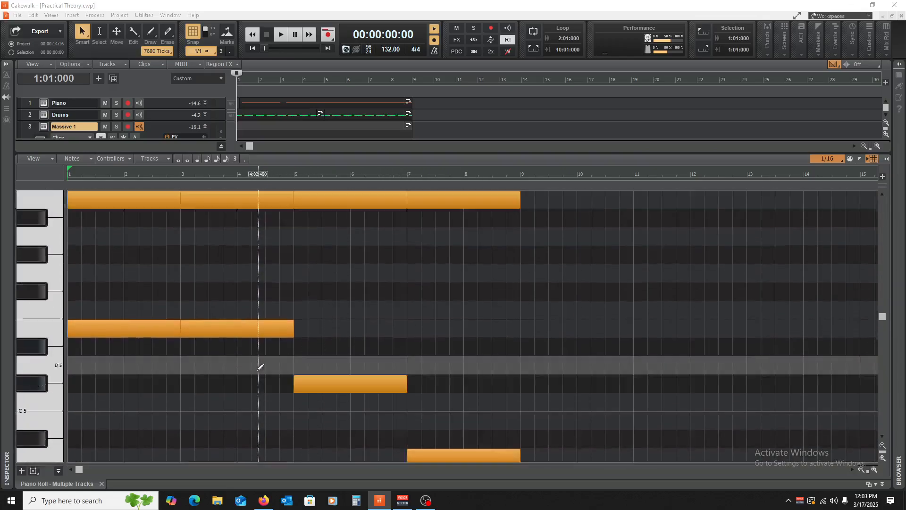
scroll(259, 367, "up", 3)
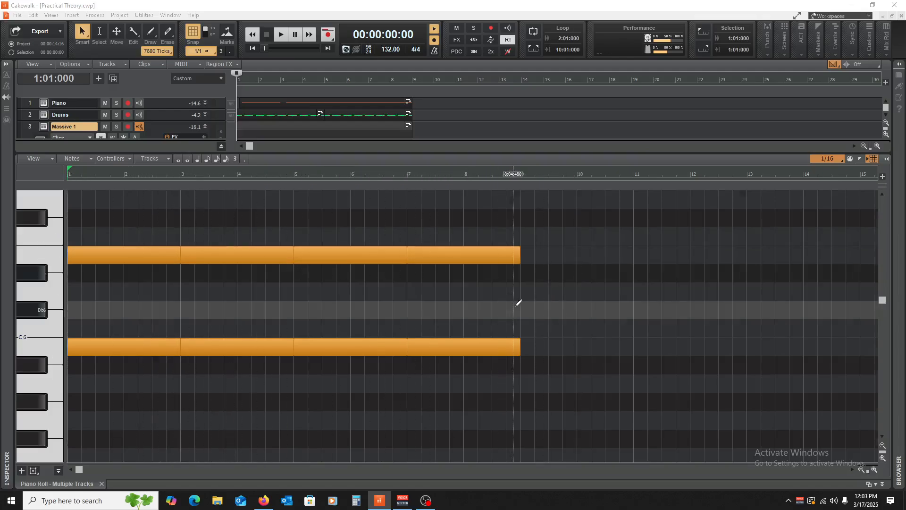
scroll(515, 306, "down", 11)
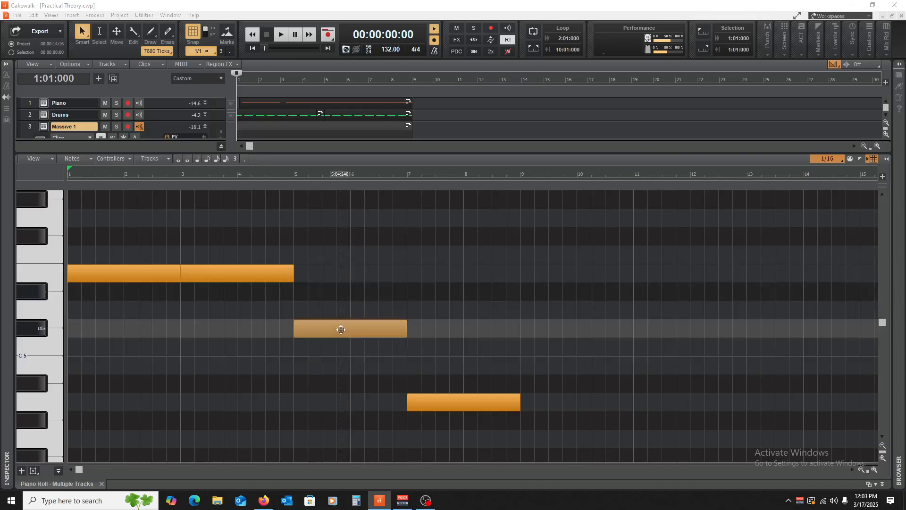
scroll(445, 402, "up", 5)
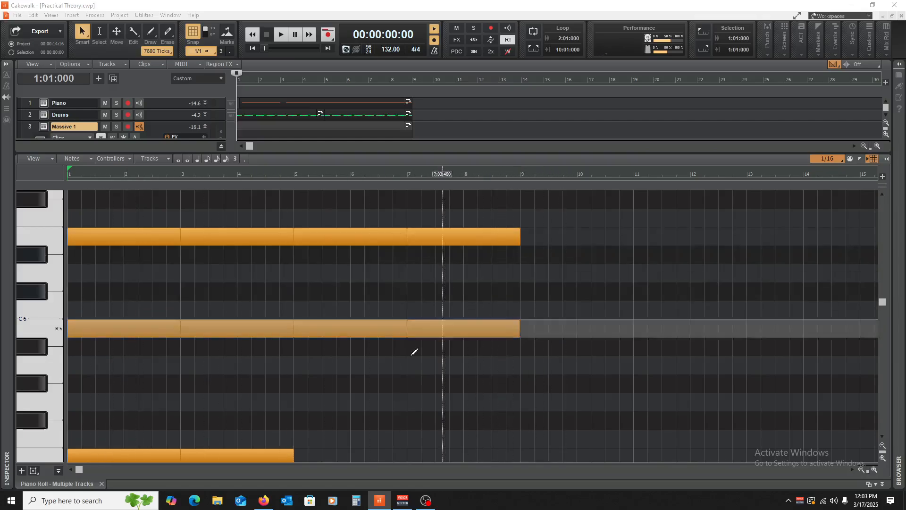
Step: Play the song from the start and close the Piano Roll during playback
key("space")
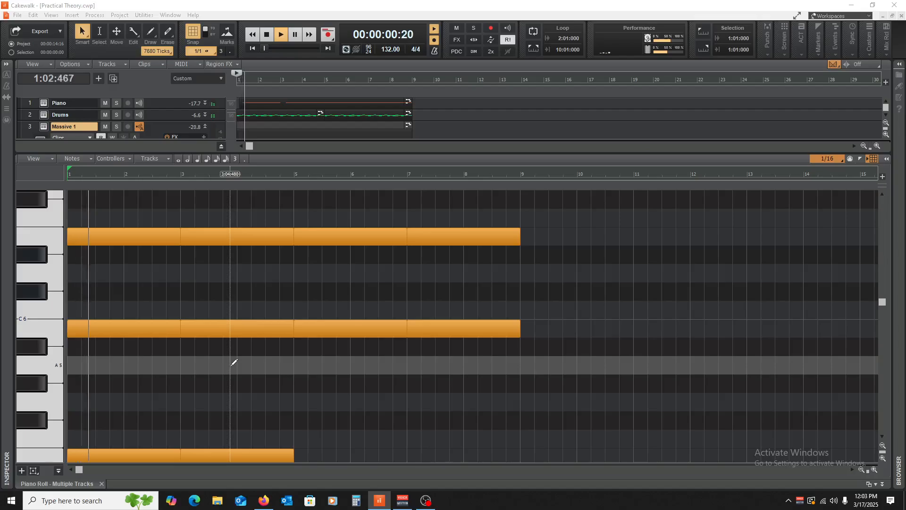
left_click(100, 483)
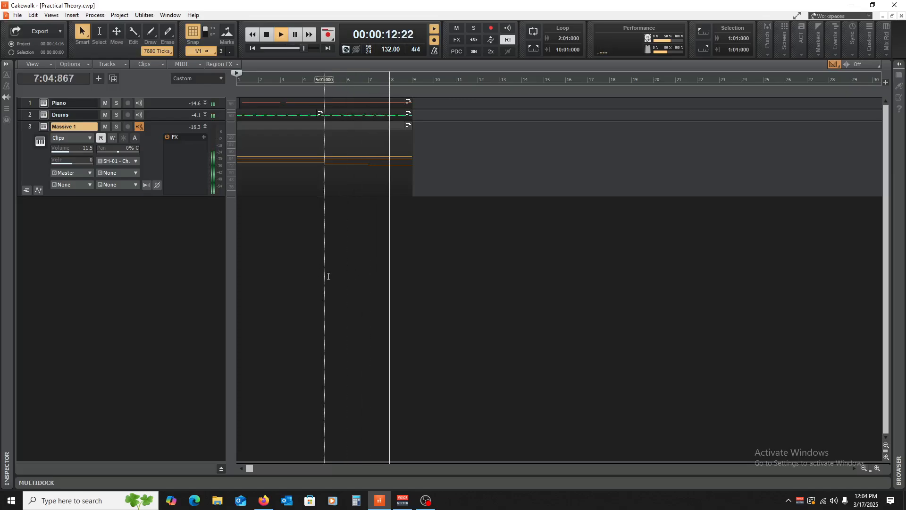
key("space")
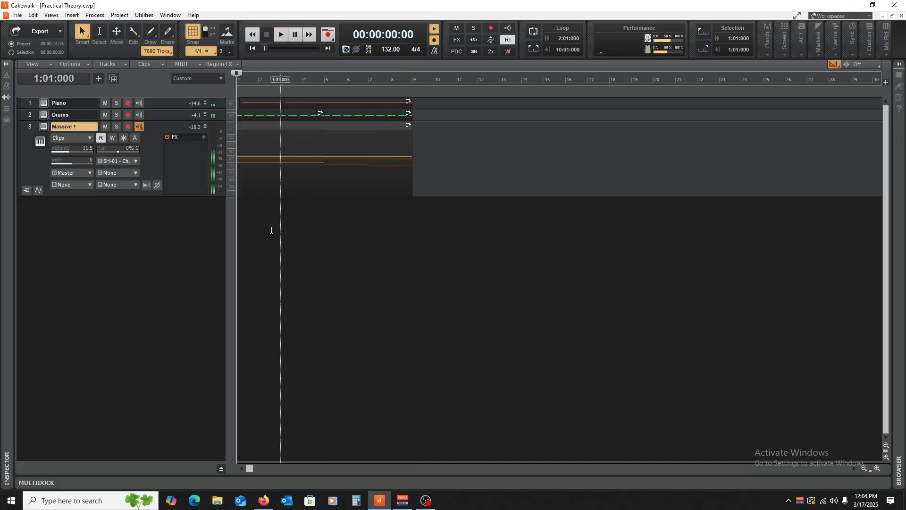
Step: Copy the Piano, Drums and Massive 1 clips to bar 9, directly after the originals, and clear the selection
left_click_drag(258, 247, 303, 123)
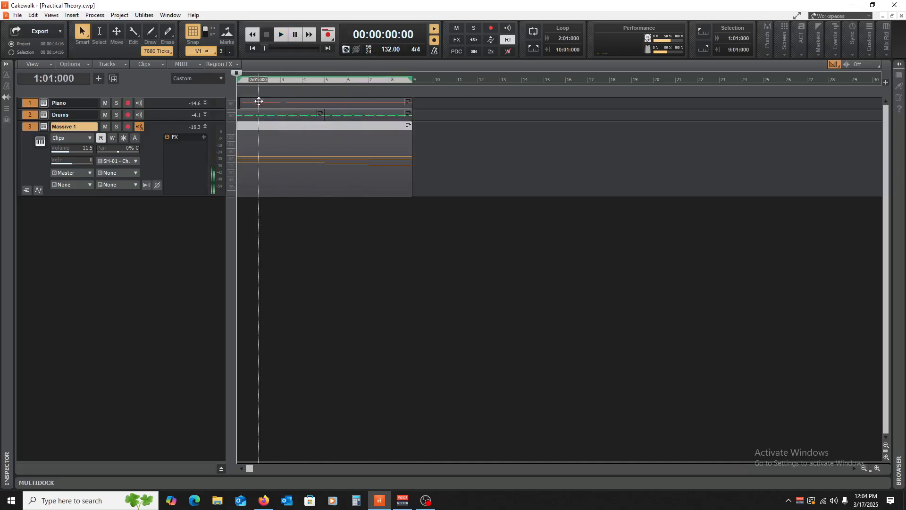
left_click_drag(240, 104, 441, 101)
left_click(415, 268)
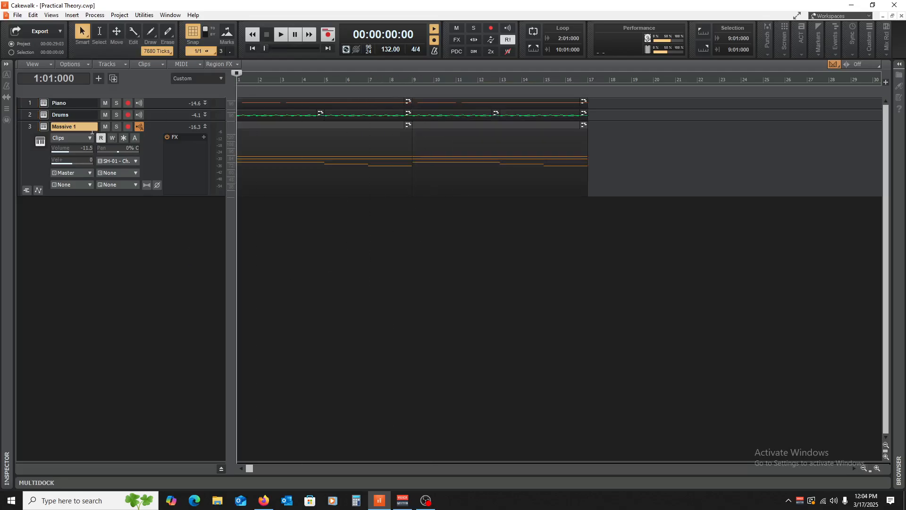
Step: Rename the Massive 1 track to Pad, collapse it, and move the Piano track below it
double_click(92, 128)
type("Pad")
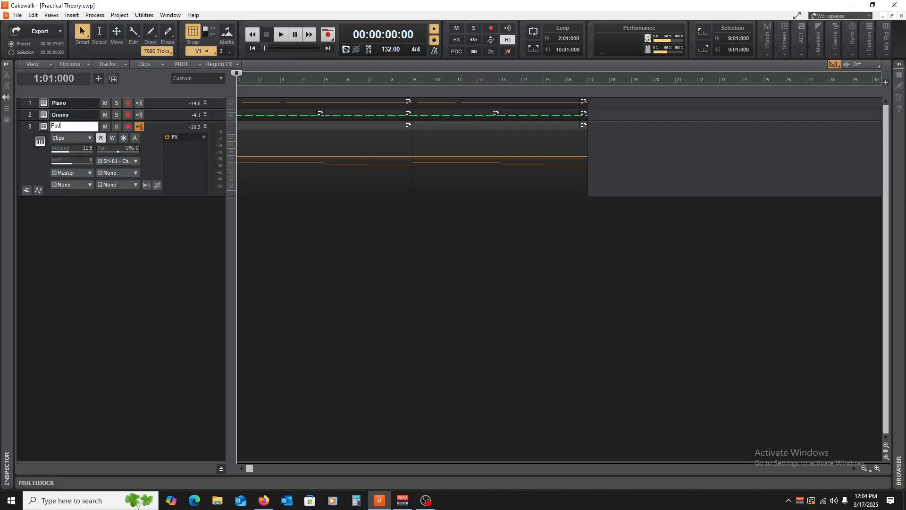
key("Return")
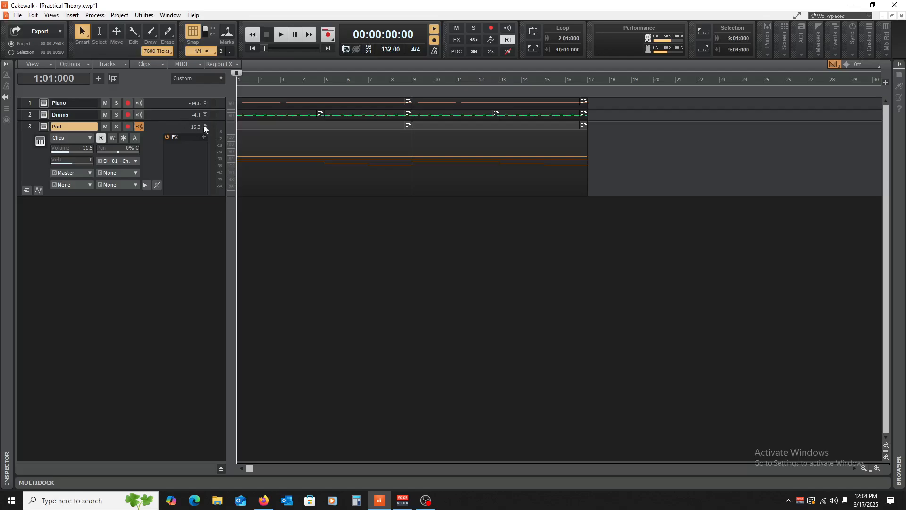
left_click(205, 126)
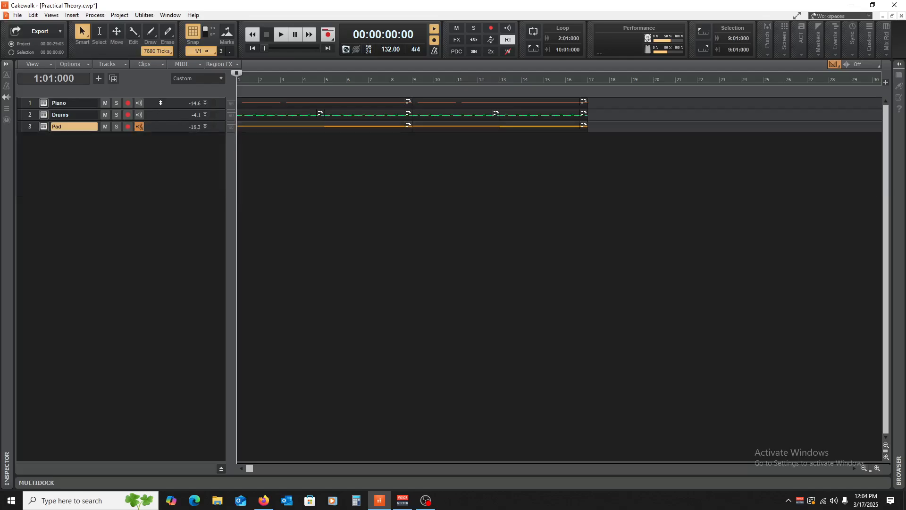
left_click_drag(160, 102, 162, 115)
left_click(324, 208)
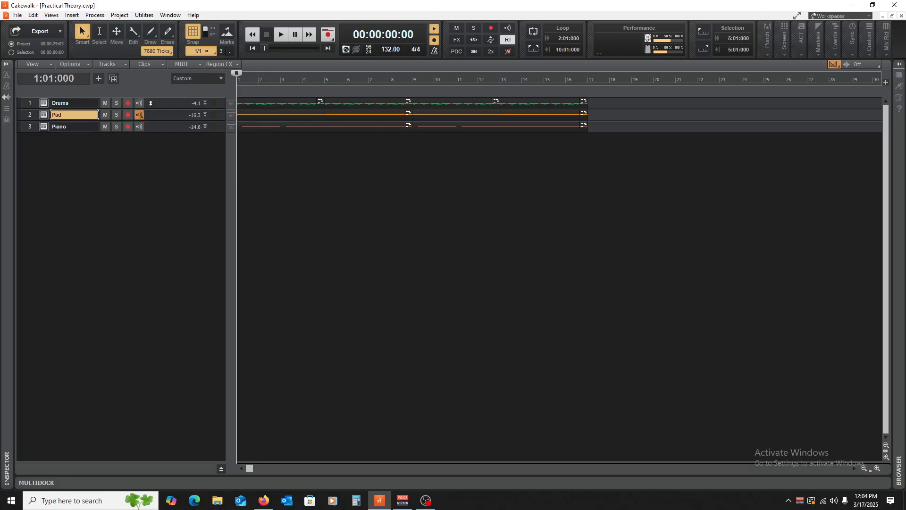
Step: Insert a second Massive soft synth on a new instrument track
left_click(51, 15)
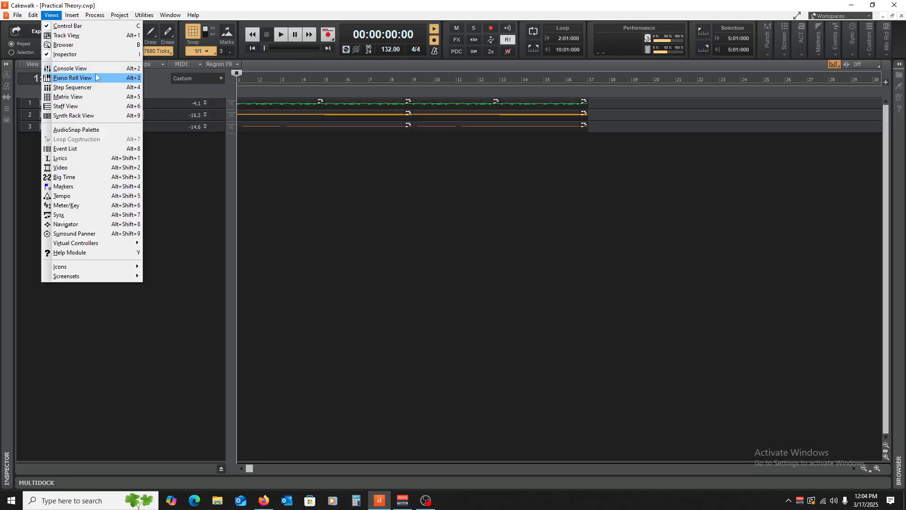
mouse_move(72, 15)
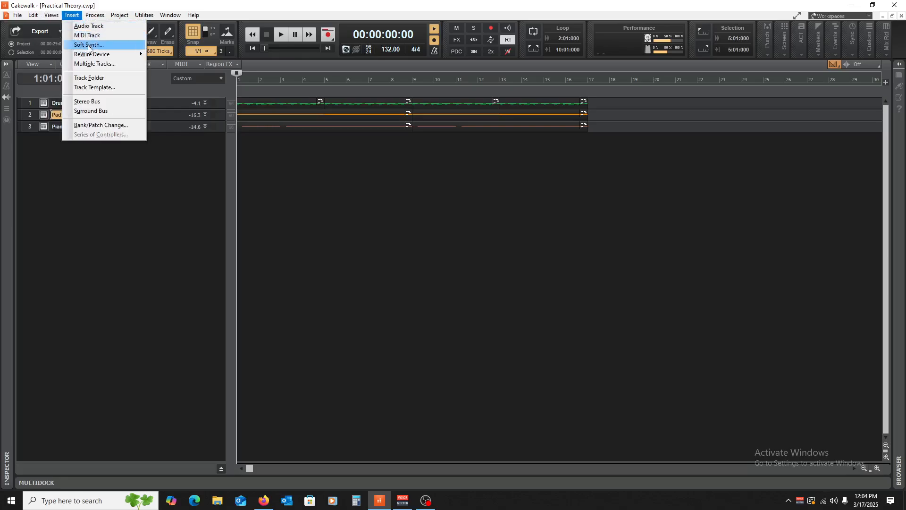
left_click(94, 54)
left_click(124, 69)
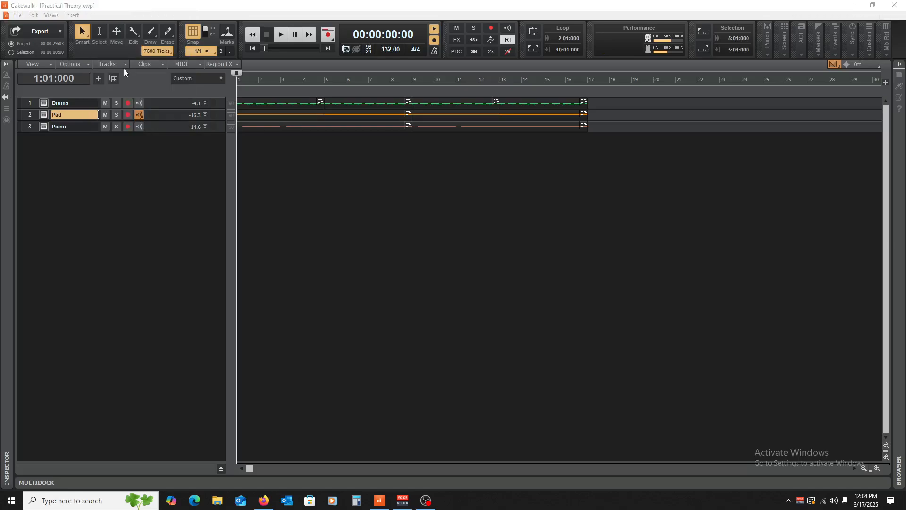
left_click(555, 162)
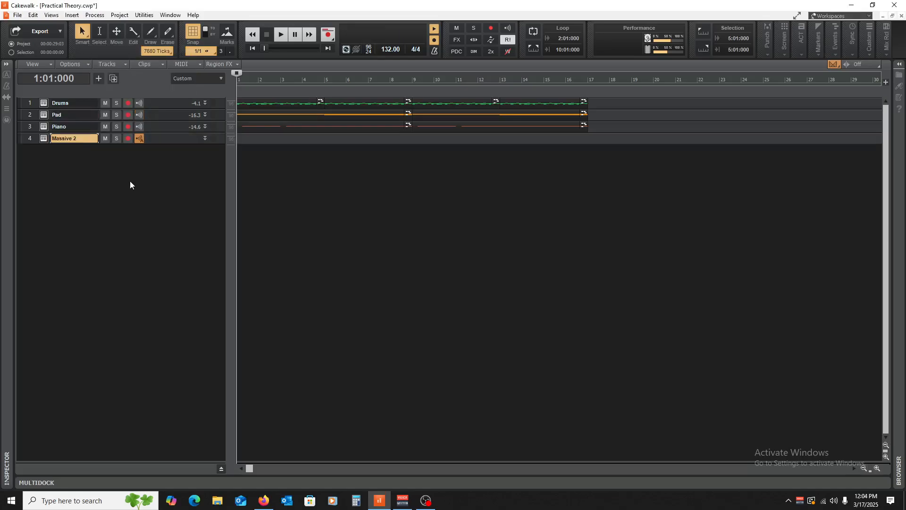
Step: Expand the Massive 2 track, set its input to SH-01 MIDI Ch. 1 and route its output to Master
left_click_drag(166, 142, 158, 282)
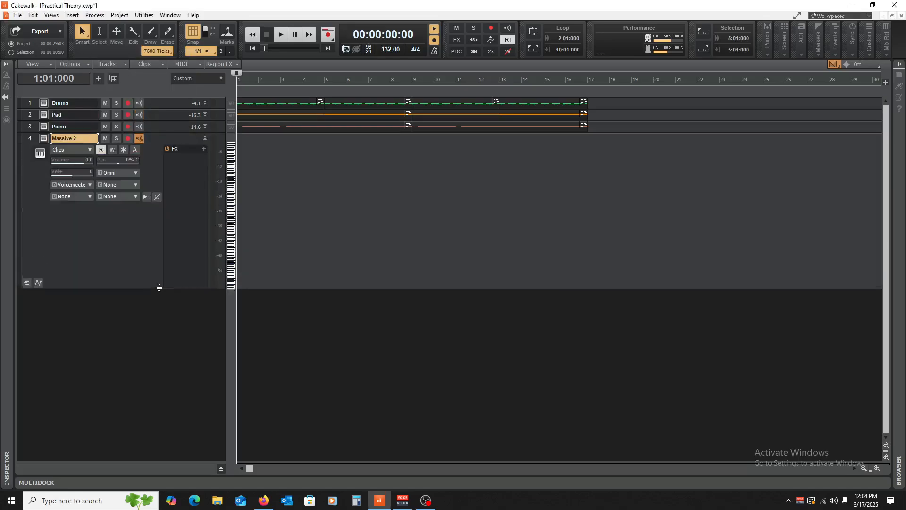
left_click(127, 173)
mouse_move(170, 211)
left_click(238, 221)
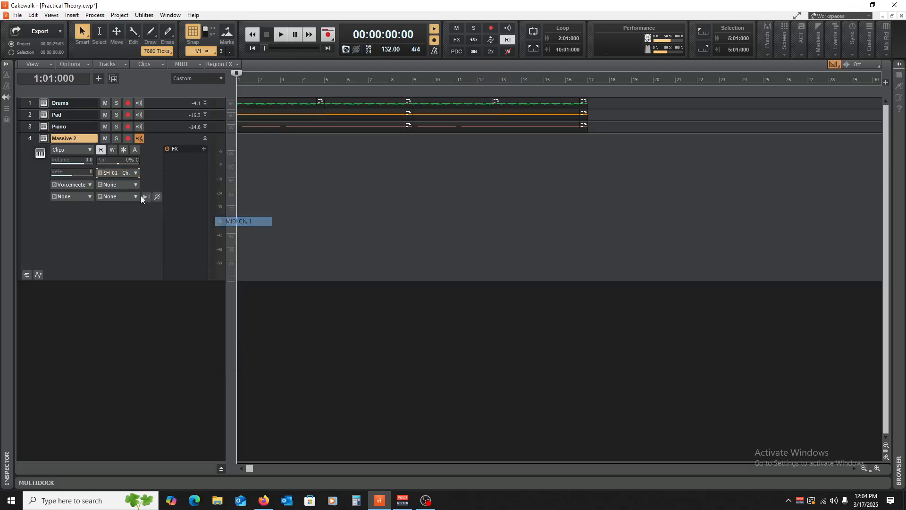
left_click(69, 184)
left_click(153, 324)
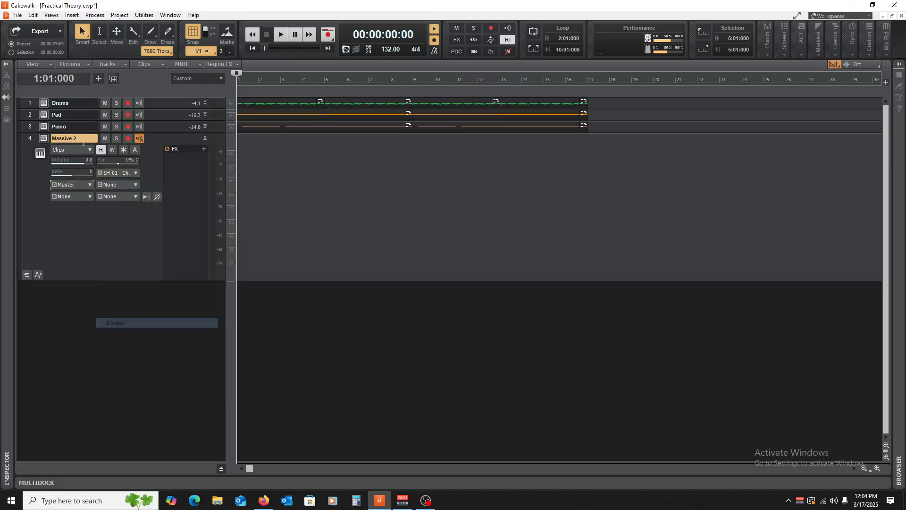
Step: Open the Massive 2 synth and filter its sound browser to the Bass type
left_click(44, 138)
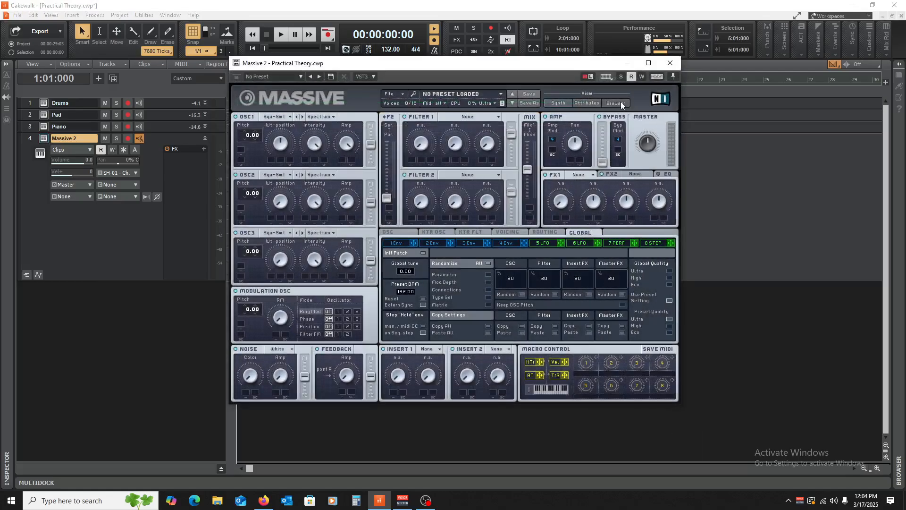
left_click(620, 103)
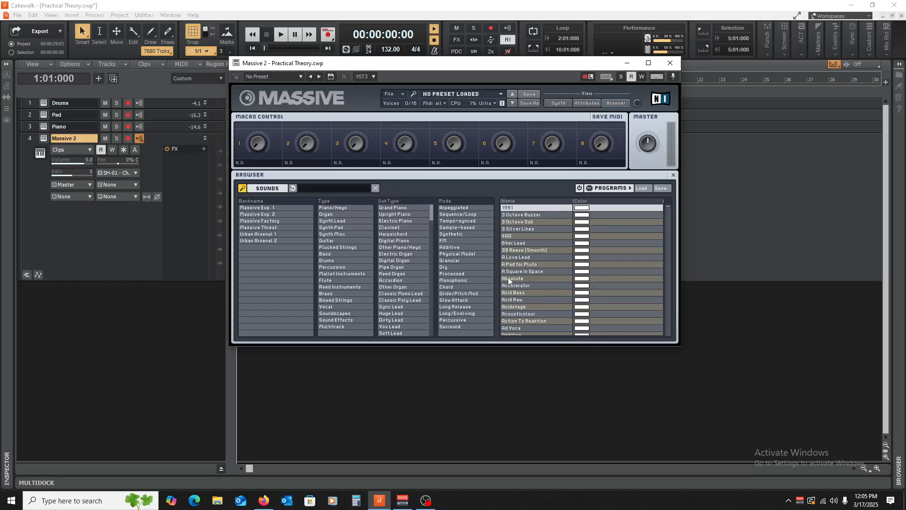
left_click(330, 255)
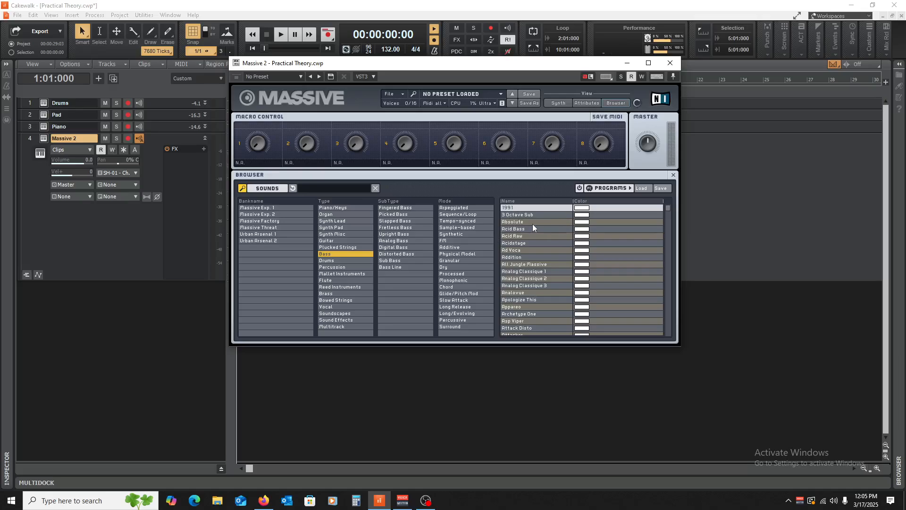
Step: Open the Piano Roll for the Massive 2 track at the octave around C3
left_click(157, 135)
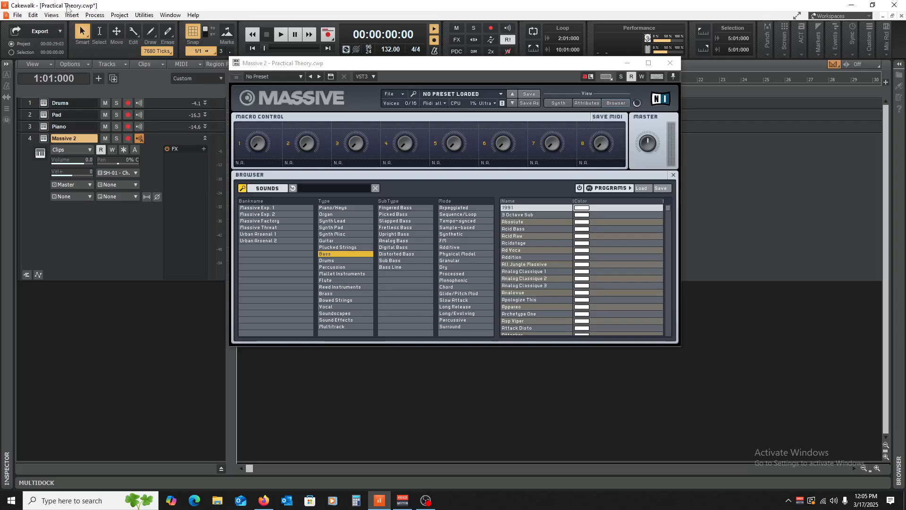
left_click(52, 16)
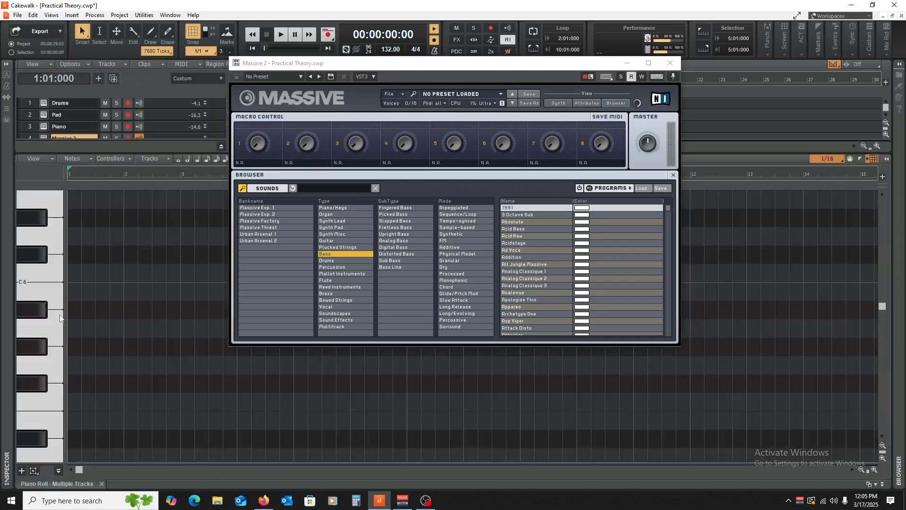
scroll(14, 326, "down", 3)
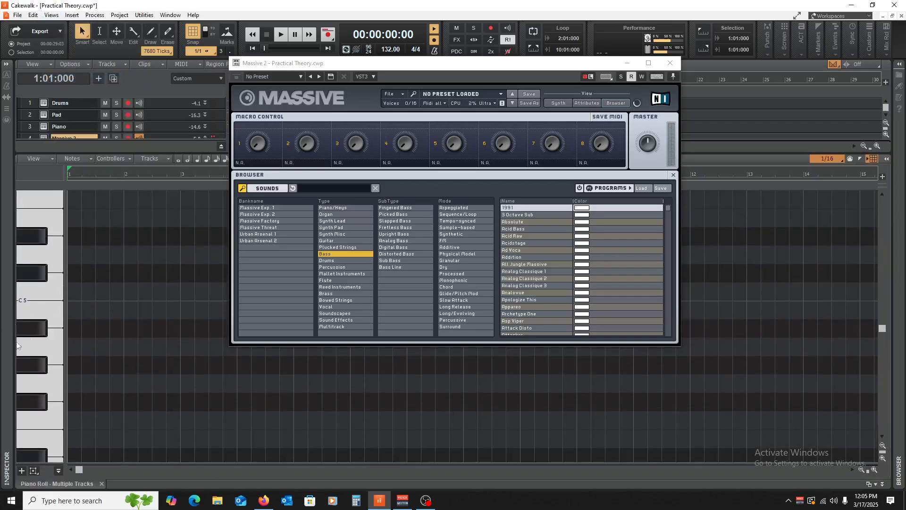
scroll(40, 287, "down", 5)
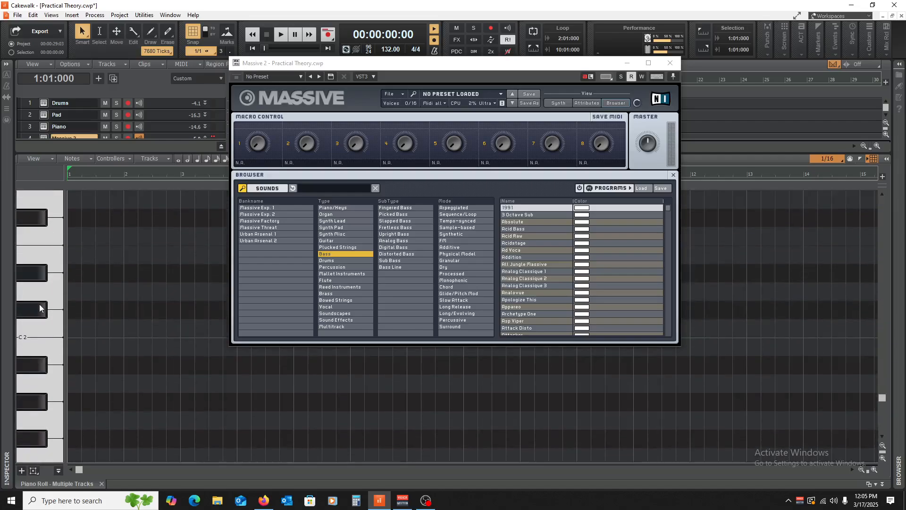
scroll(39, 292, "up", 2)
Step: Audition the keys just above C3 and play the song from the start while sounding E3
left_click(39, 275)
left_click(32, 300)
left_click(32, 316)
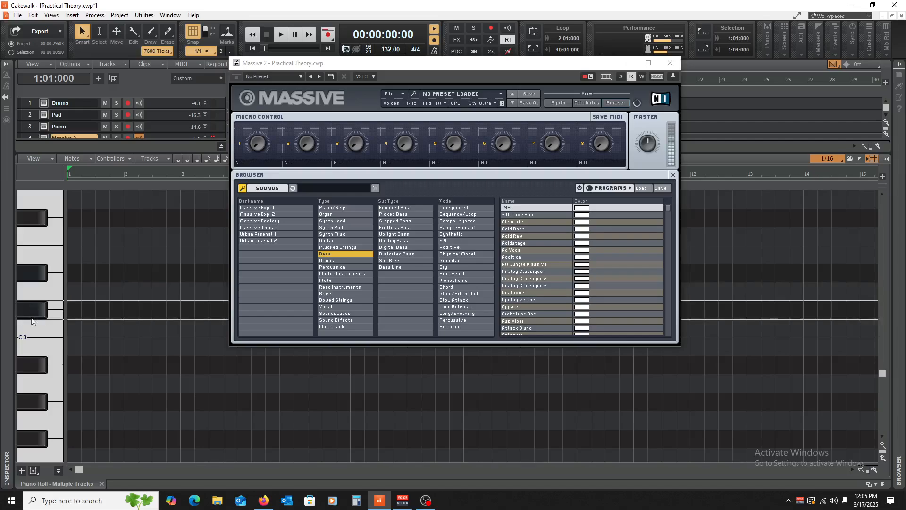
left_click(43, 262)
key("space")
left_click(43, 261)
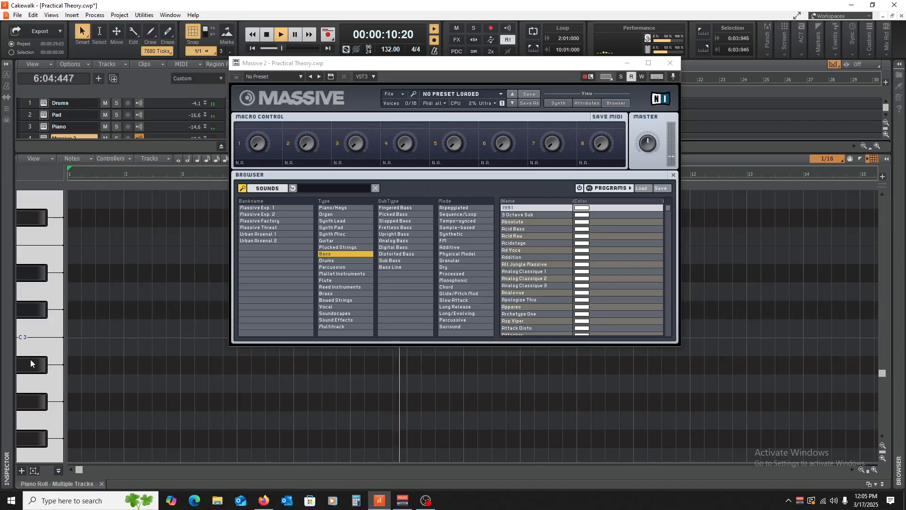
key("space")
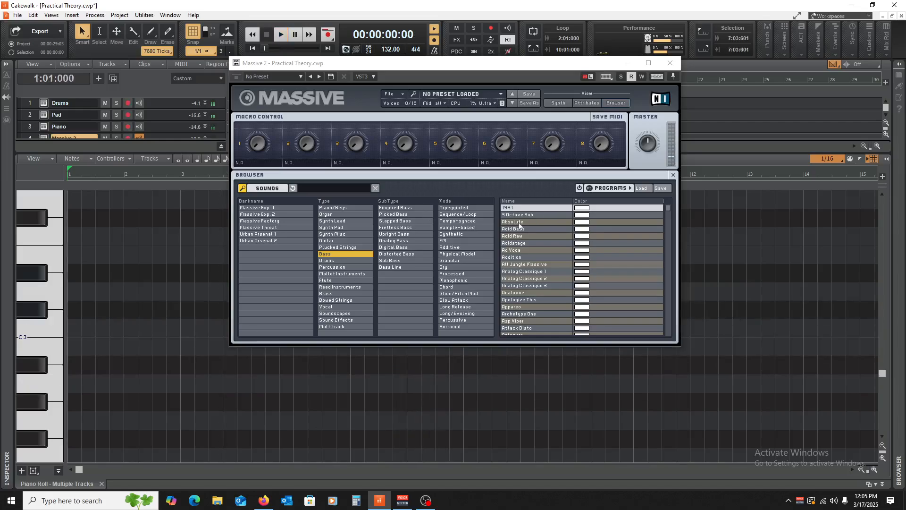
Step: Load the 3 Octave Sub bass preset, audition E4 against the song, and close the synth window
left_click(519, 216)
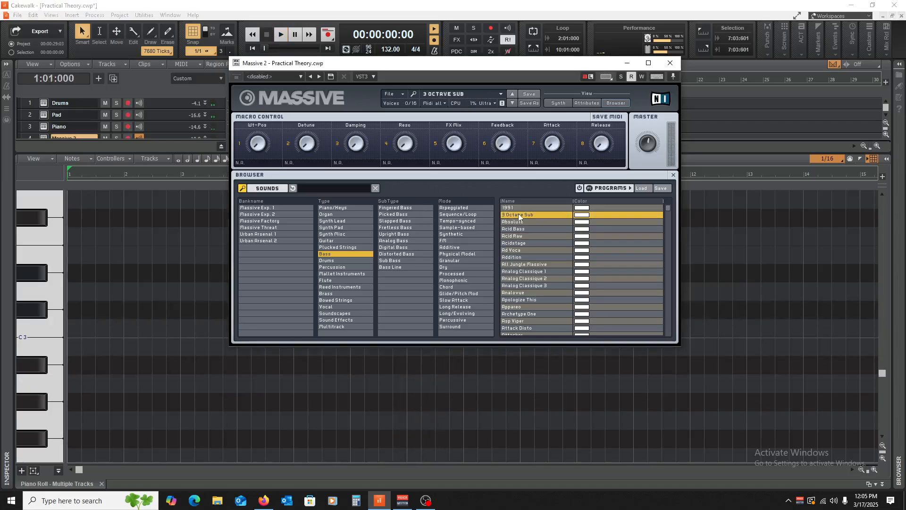
left_click(35, 261)
scroll(53, 309, "up", 6)
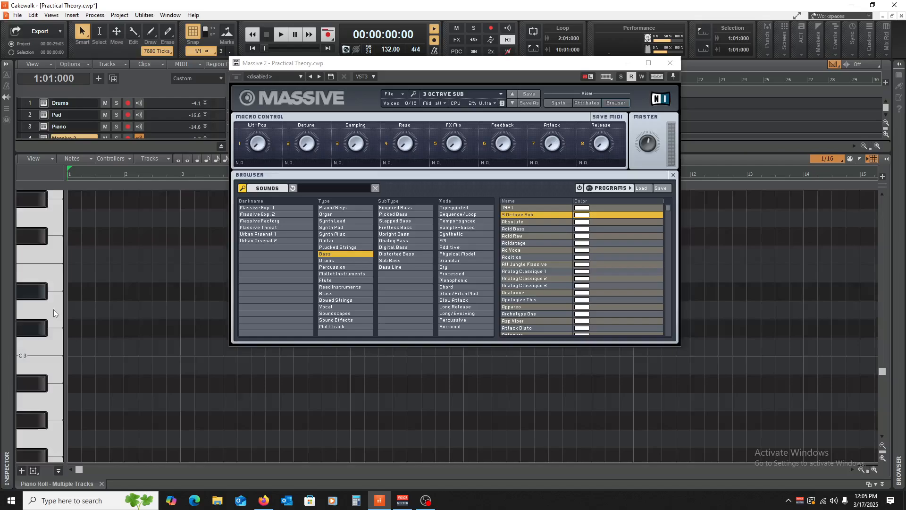
scroll(62, 319, "down", 1)
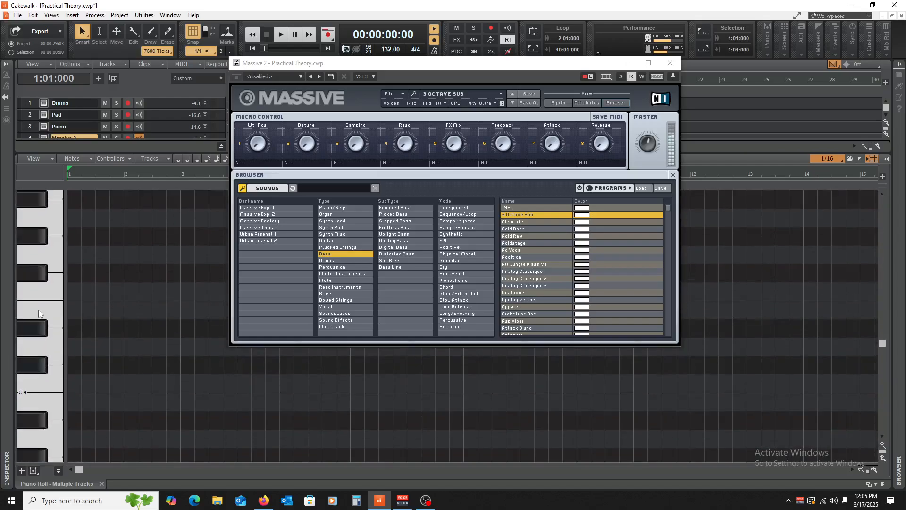
key("space")
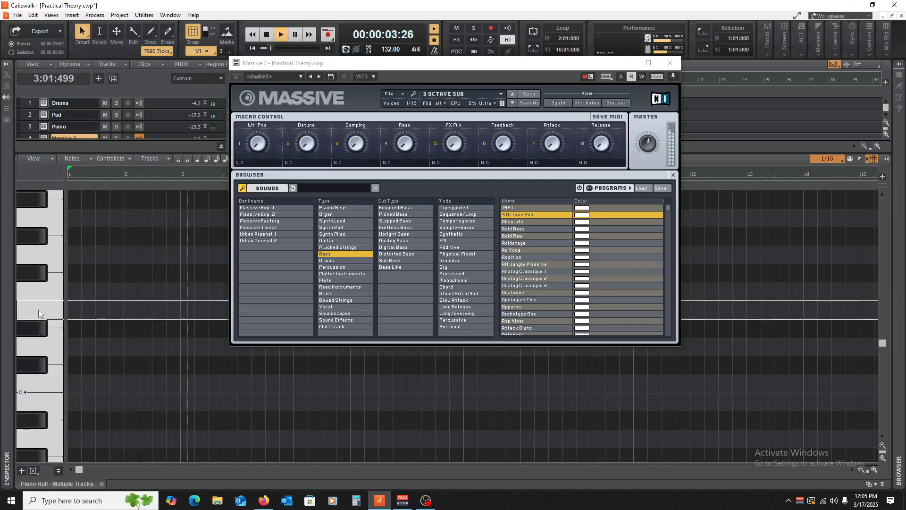
key("space")
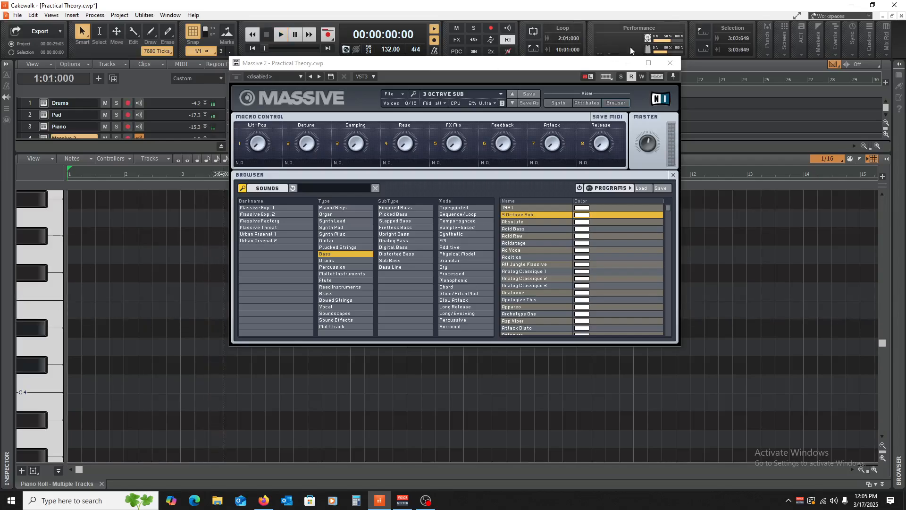
left_click(670, 63)
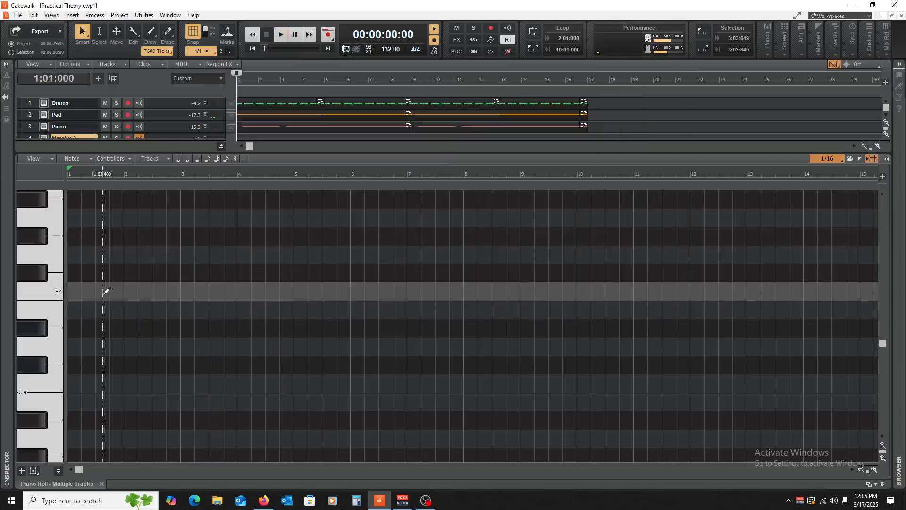
Step: Draw a two-bar E4 note in the Massive 2 Piano Roll and align its start with bar 1
left_click_drag(71, 304, 158, 302)
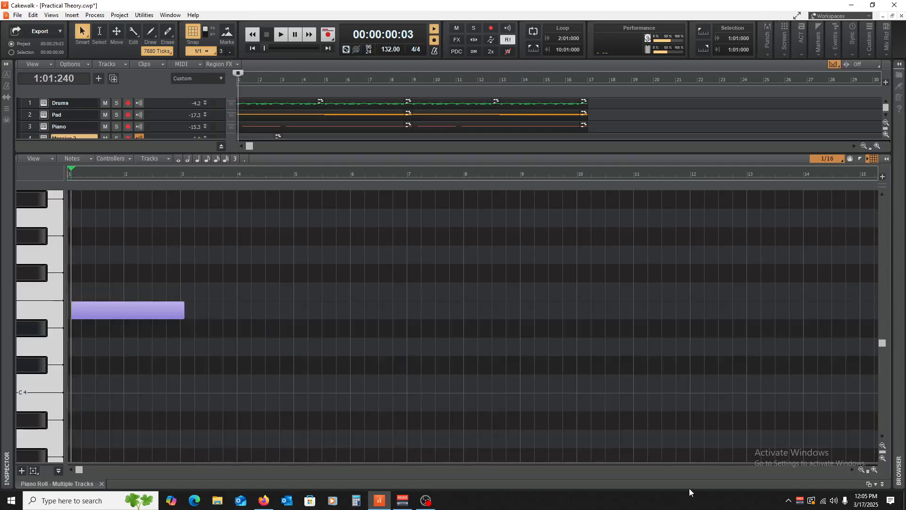
left_click(875, 470)
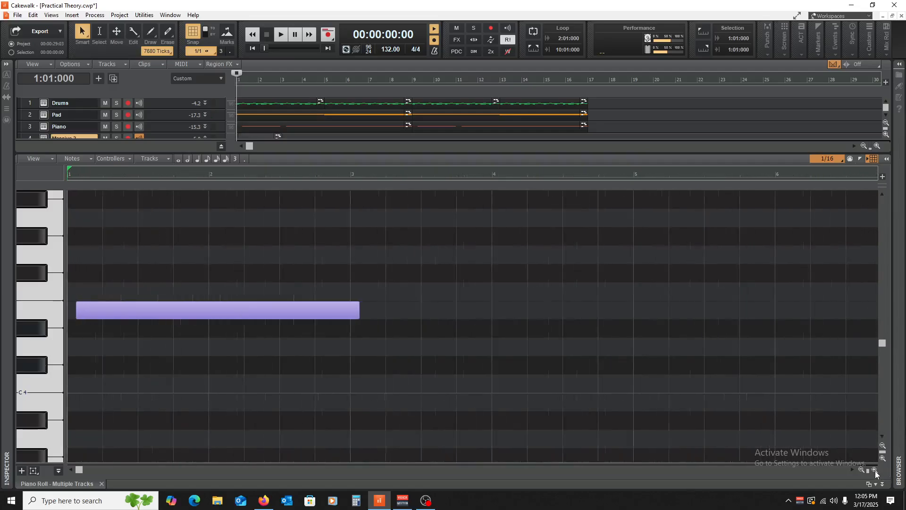
left_click_drag(265, 310, 254, 310)
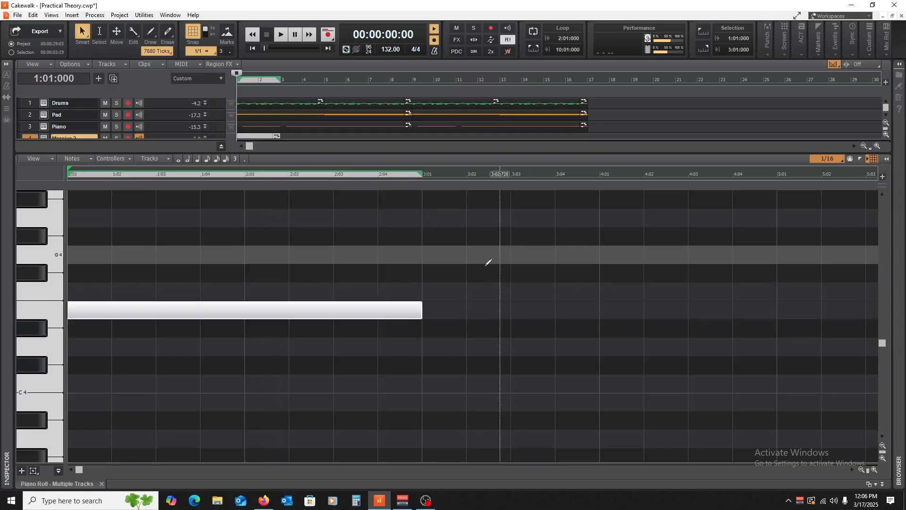
Step: Shorten the E4 note to end at 1:04:480 and add two quarter-note E4s directly after it, up to 2:02:480
key("space")
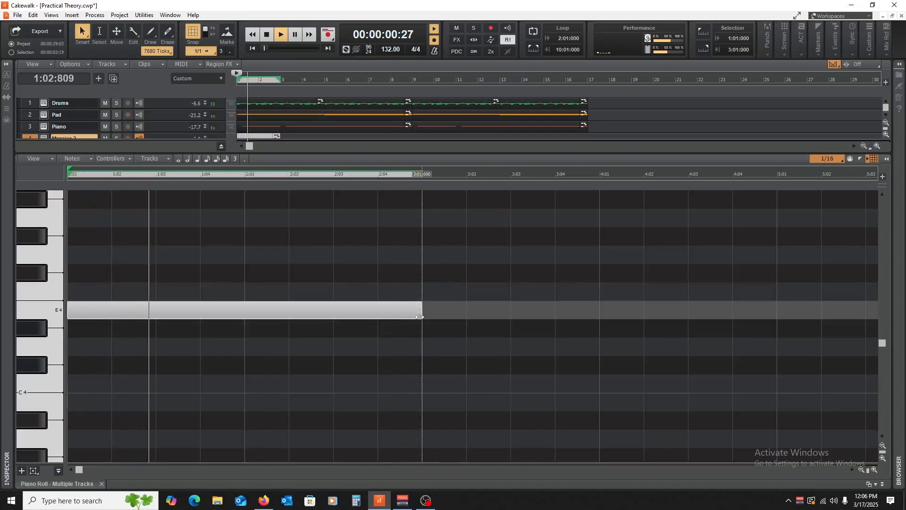
key("space")
left_click_drag(419, 315, 222, 317)
left_click_drag(102, 312, 257, 314)
left_click_drag(372, 313, 281, 311)
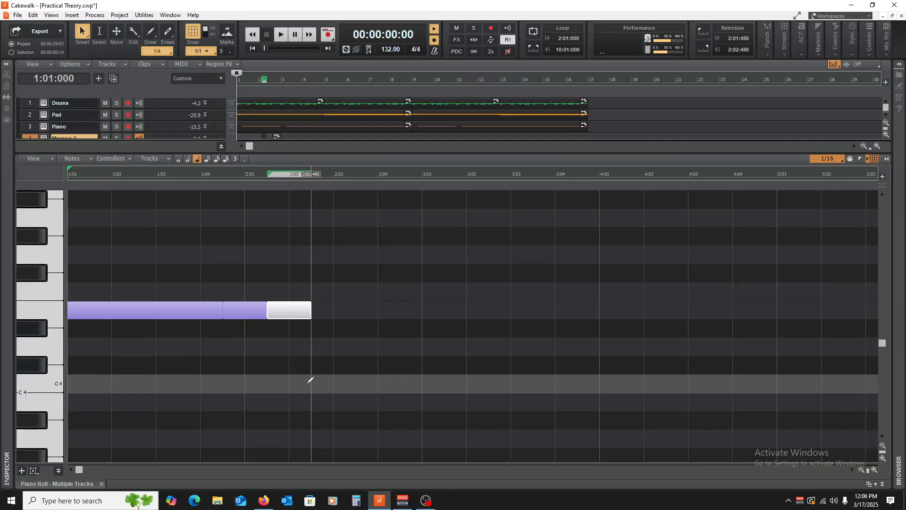
Step: Play the song from the start to hear the new E4 bass notes with the other tracks
scroll(226, 366, "up", 3)
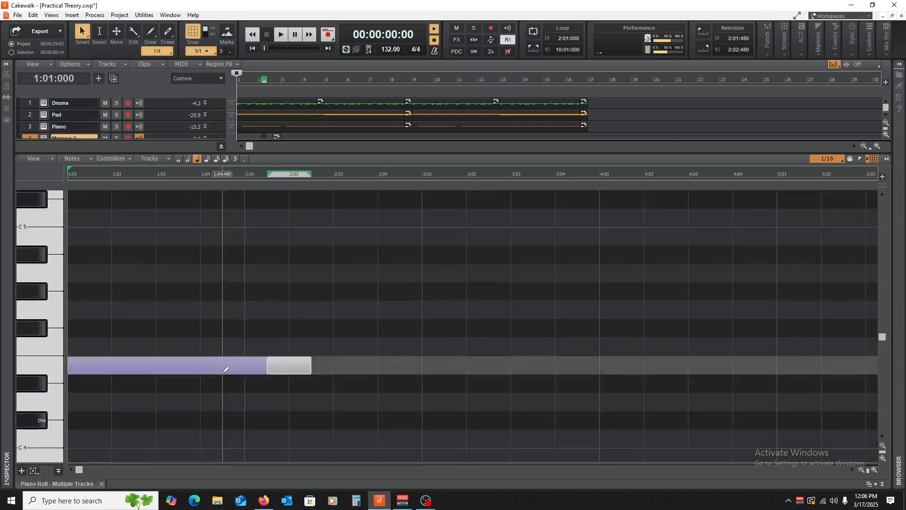
scroll(227, 368, "down", 3)
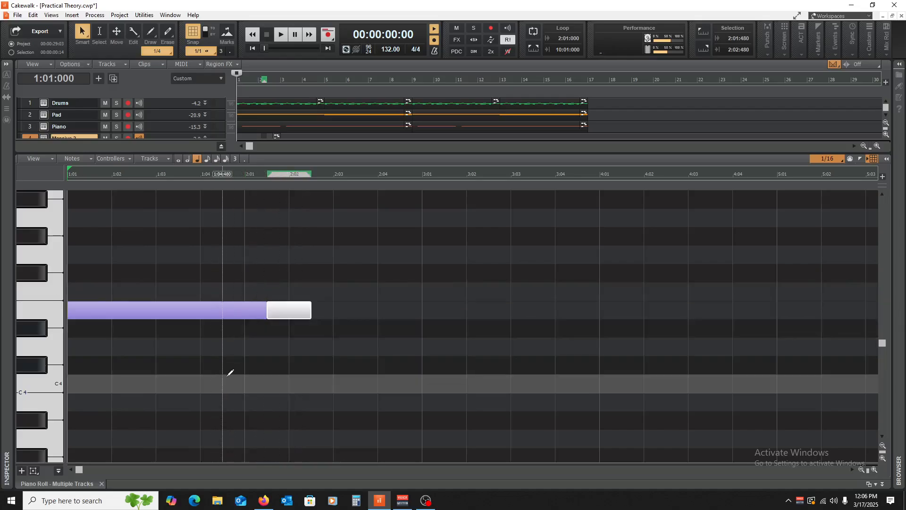
key("space")
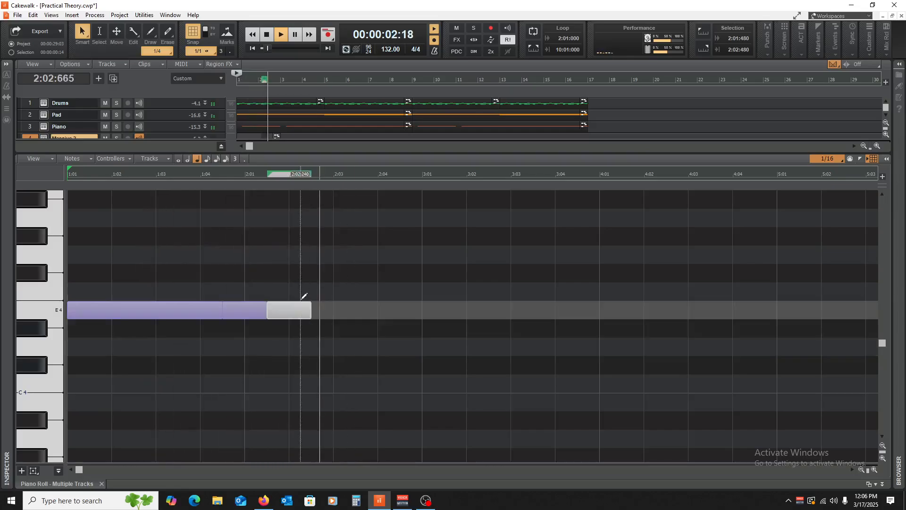
Step: Shorten the last quarter-note E4 to end at 2:02, fill the rest of bar 2 with a dotted-half E4, and audition it
key("space")
left_click_drag(297, 314, 425, 315)
key("space")
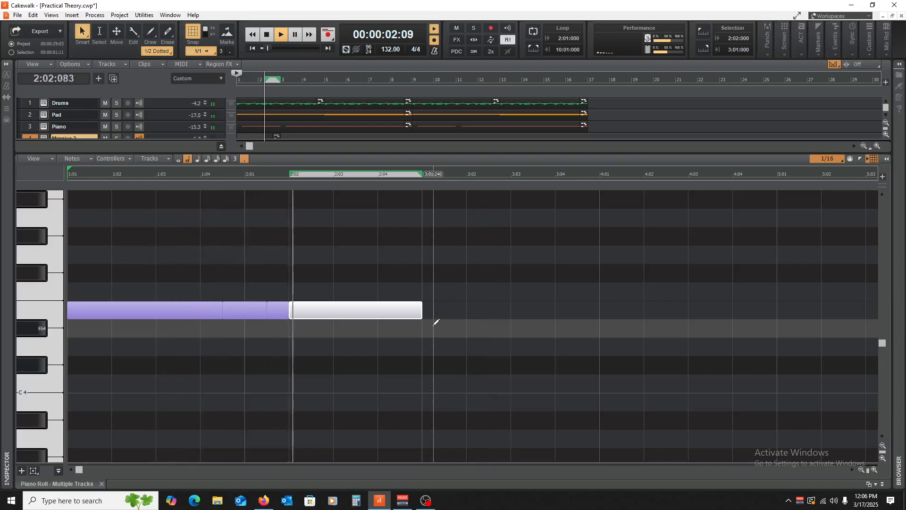
key("space")
Step: Copy the two-bar E4 pattern to bar 3, to bar 5 as C#4, and to bar 7 as A4
left_click_drag(465, 263, 160, 344)
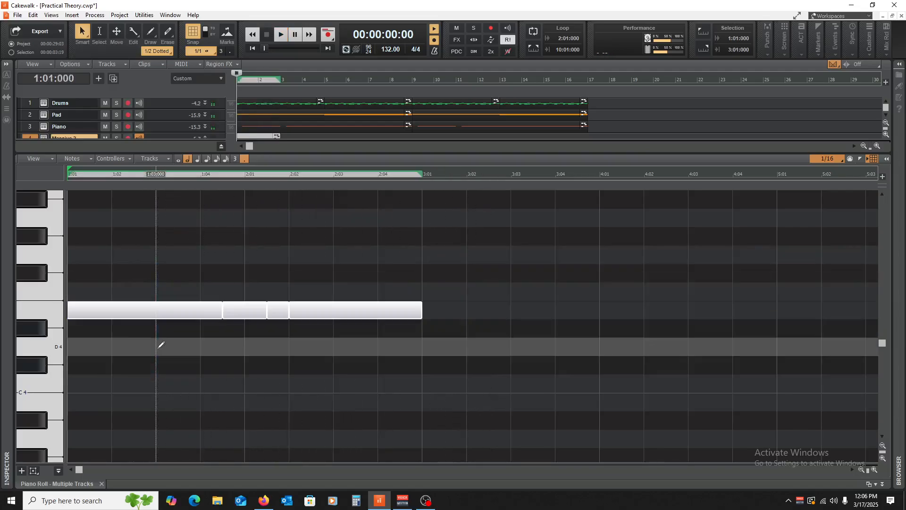
left_click_drag(91, 314, 442, 312)
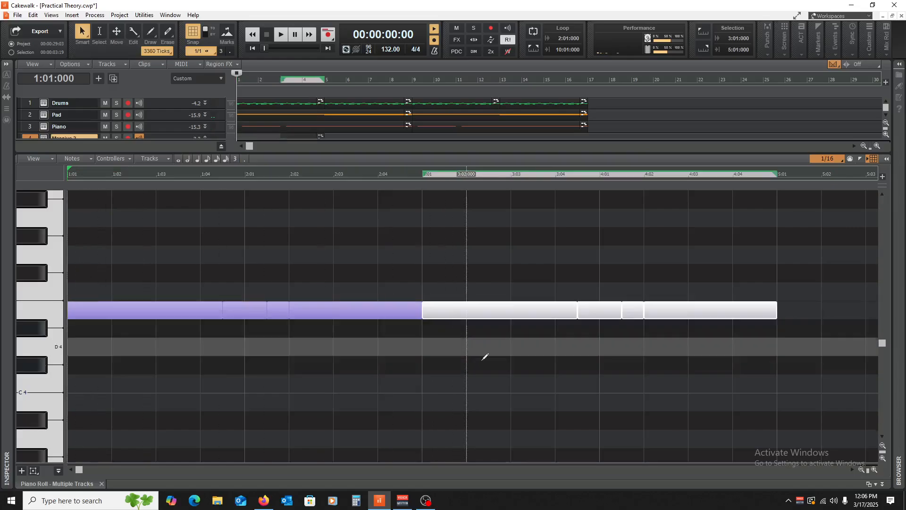
left_click(860, 469)
left_click(861, 469)
left_click_drag(497, 274, 215, 376)
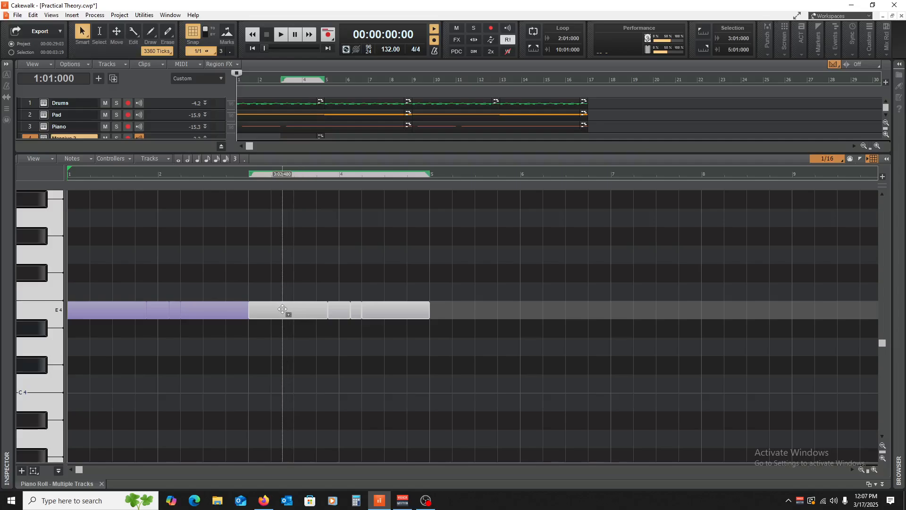
left_click_drag(283, 309, 648, 227)
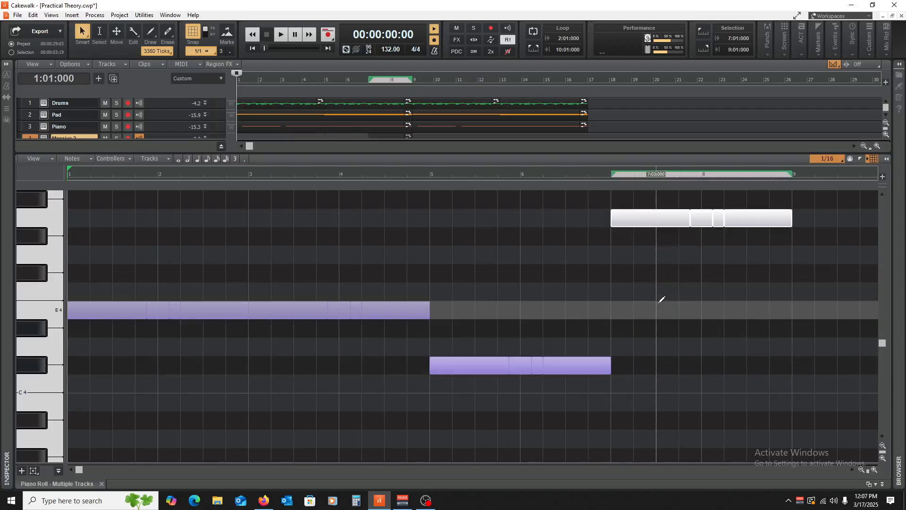
Step: Play the song from the start to hear the eight-bar bass line with the other tracks
key("space")
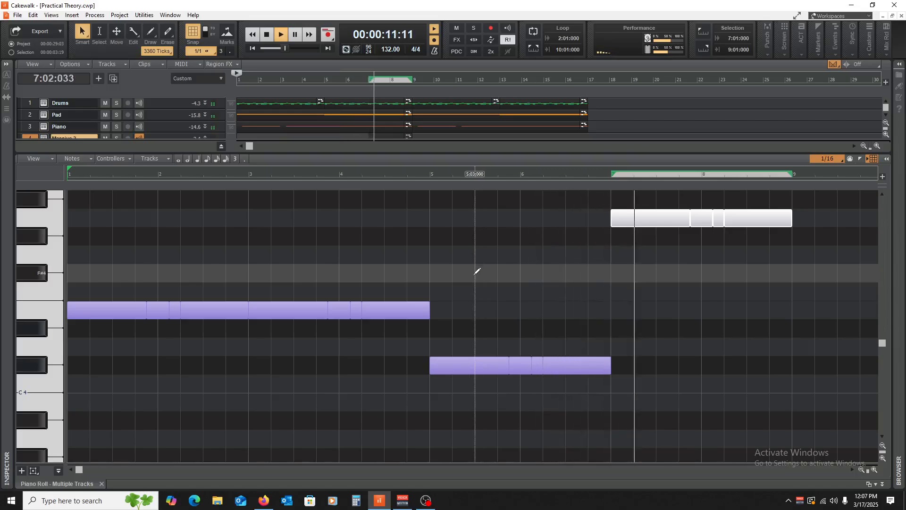
scroll(484, 334, "up", 1)
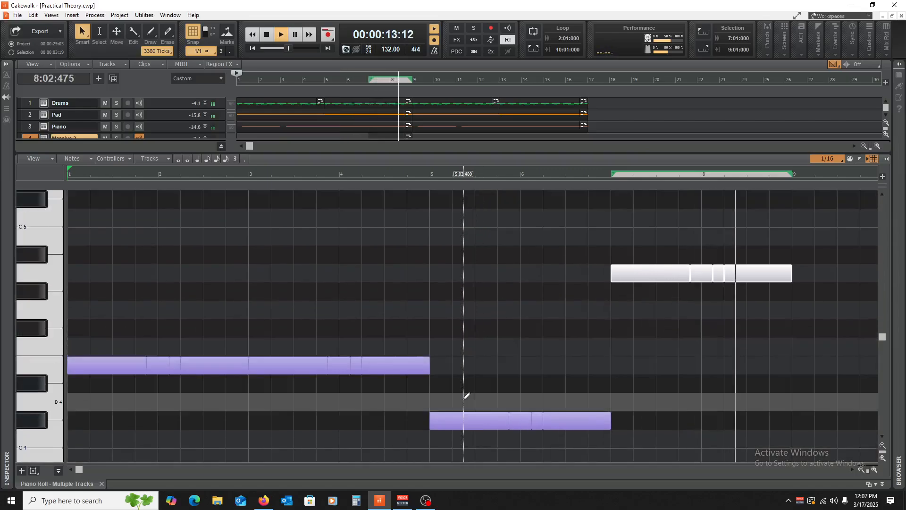
key("space")
Step: Move the C#4 notes in bars 5 and 6 up an octave to C#5
left_click_drag(462, 385, 647, 455)
scroll(492, 402, "up", 1)
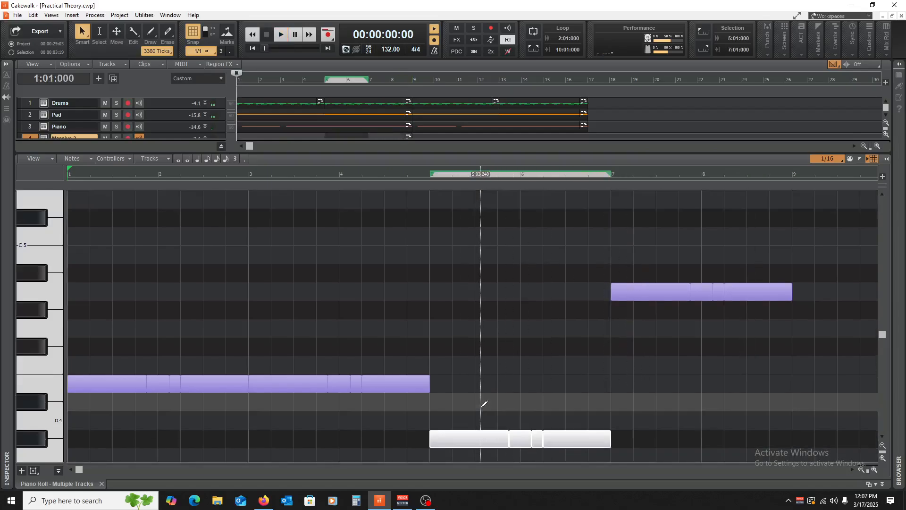
left_click_drag(465, 455, 465, 236)
scroll(431, 402, "down", 3)
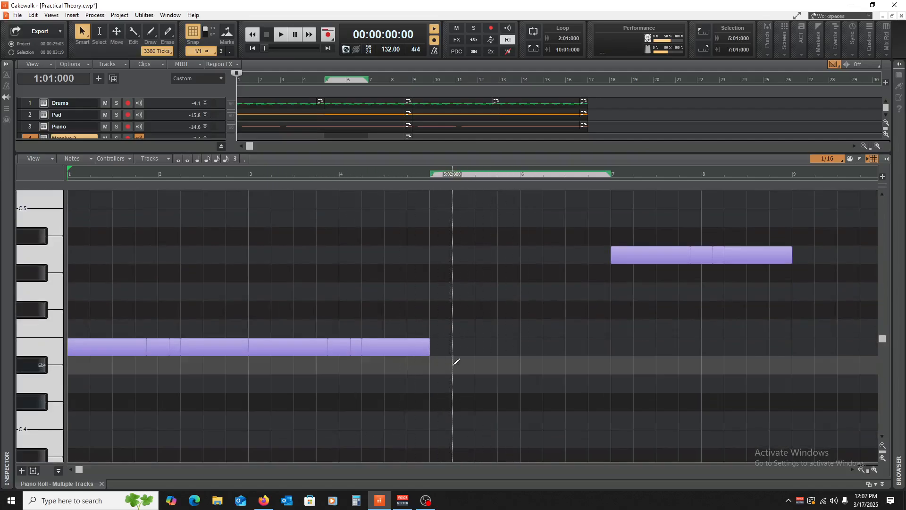
scroll(455, 363, "up", 3)
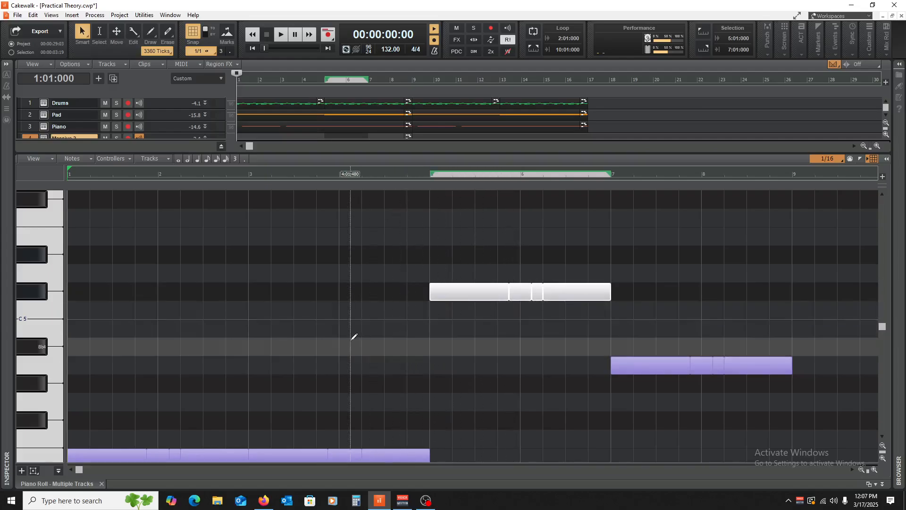
Step: Play the song to check the raised C#5 notes, and close the Piano Roll
key("space")
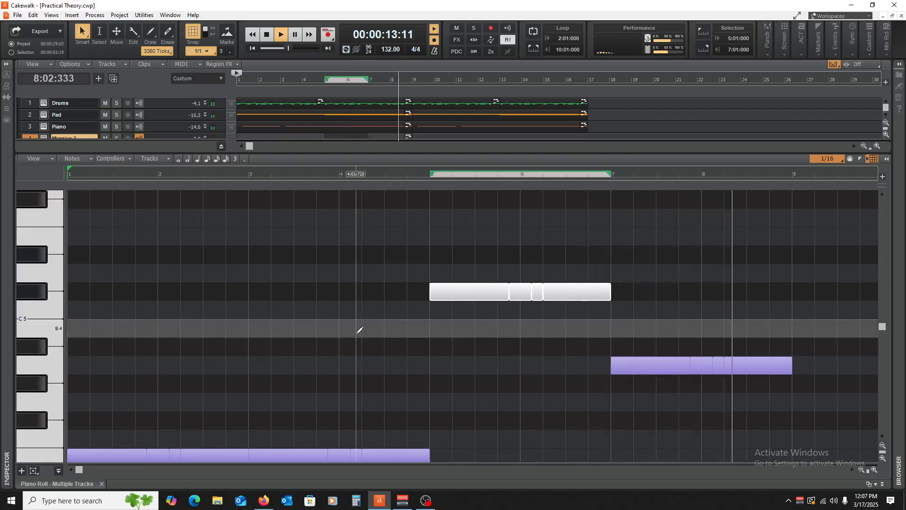
key("space")
left_click(102, 483)
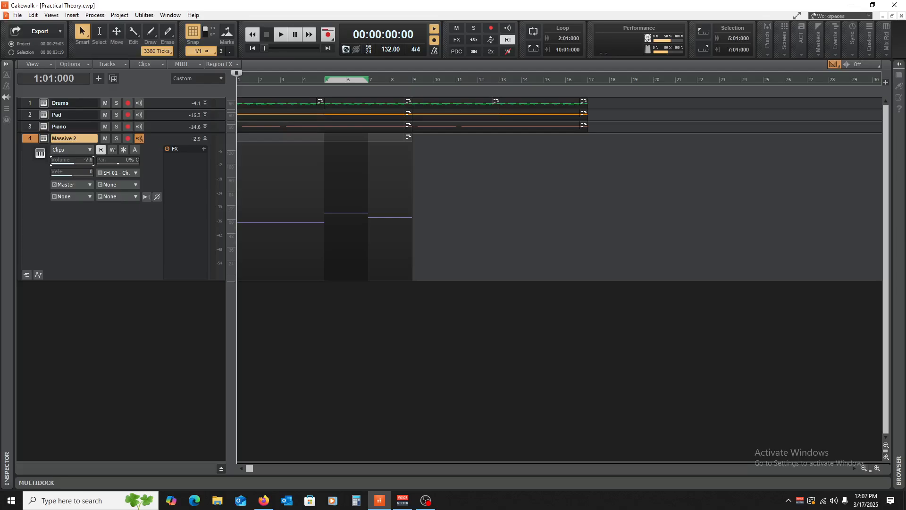
Step: Rename the Massive 2 track as Bass while the song plays
key("space")
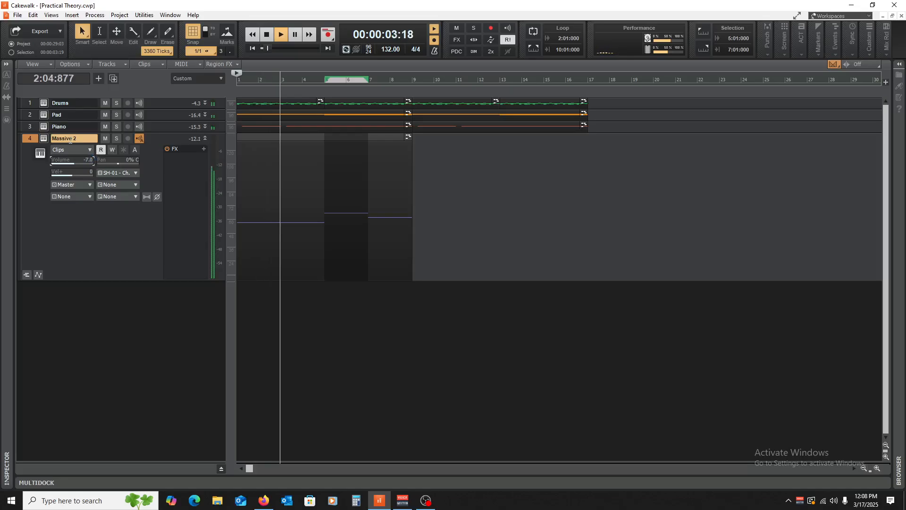
double_click(73, 138)
type("Bass")
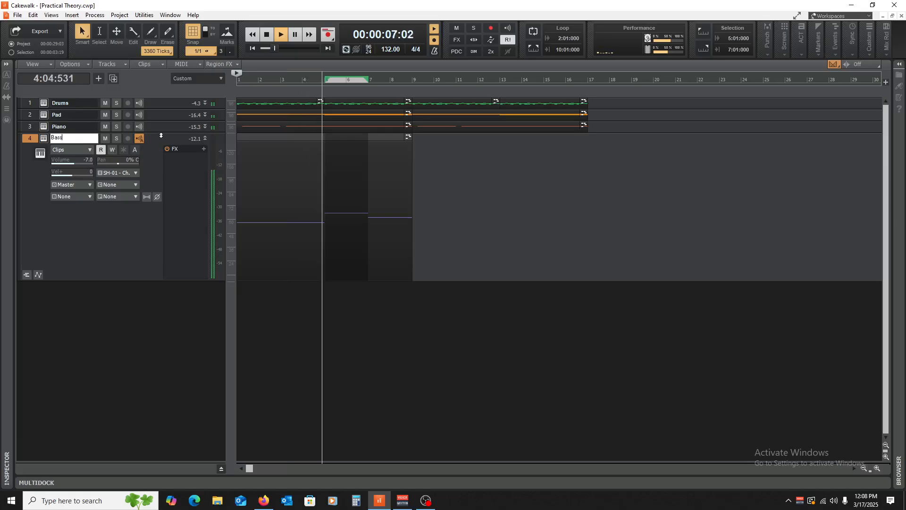
key("Return")
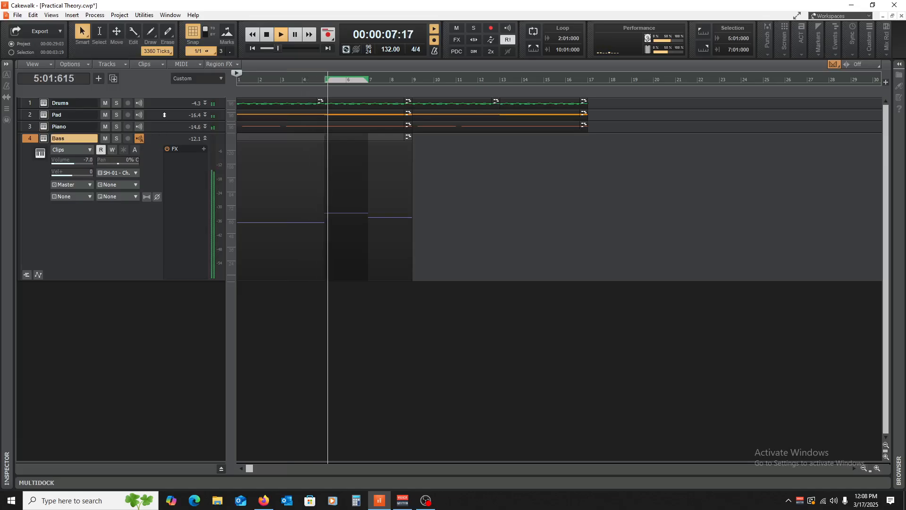
Step: Examine the Bass track's 3 Octave Sub preset in Massive's Synth view, stop playback, and close the synth window
left_click(44, 138)
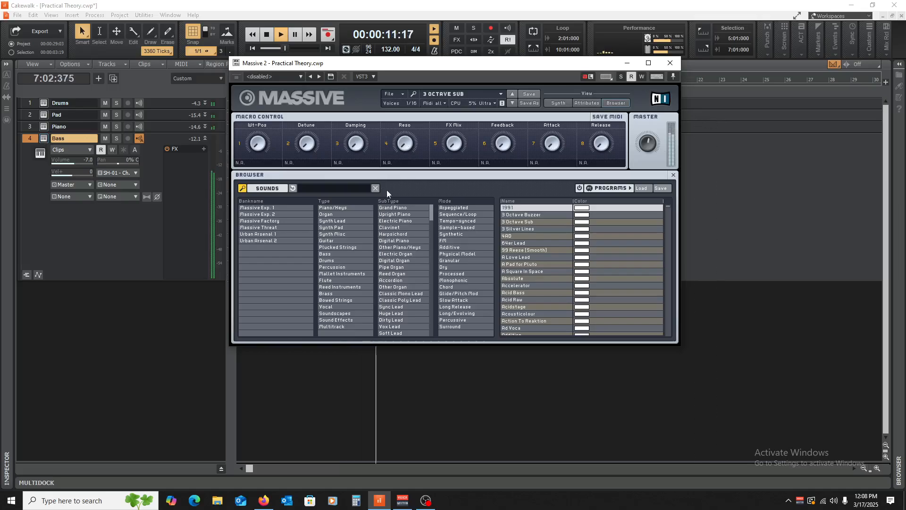
left_click(560, 104)
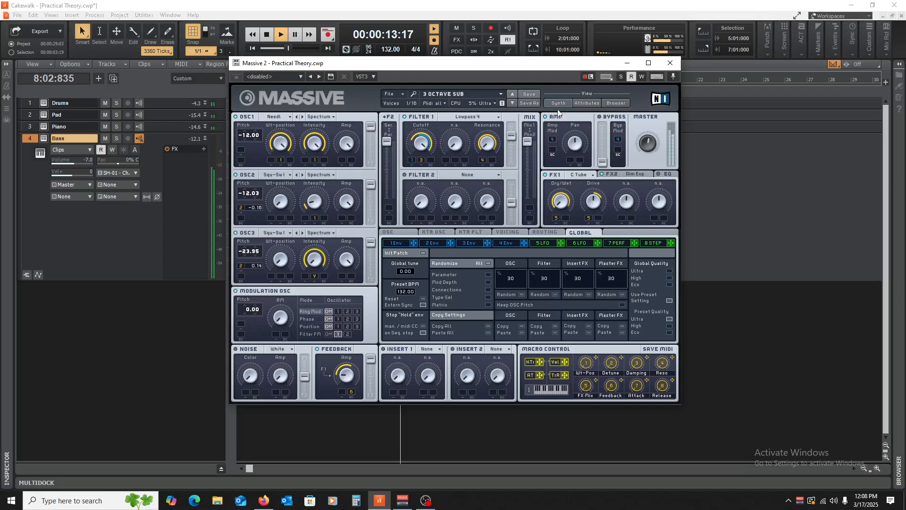
key("space")
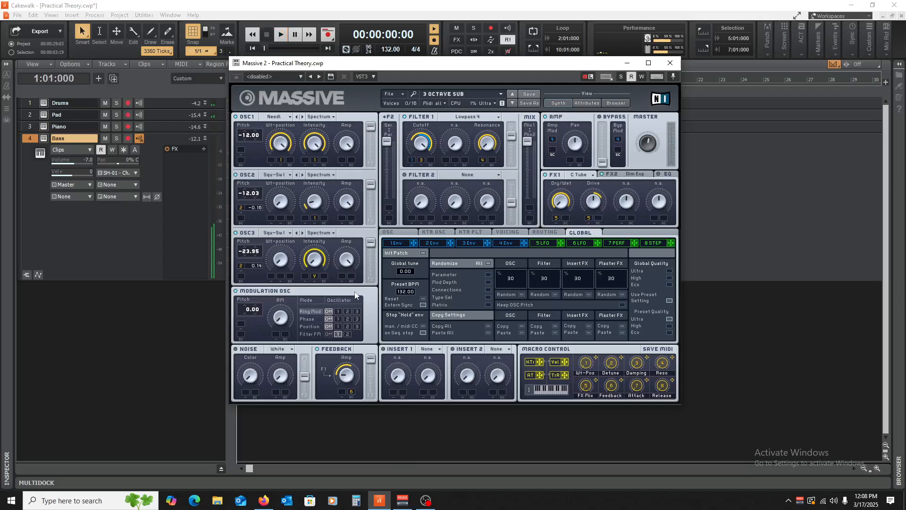
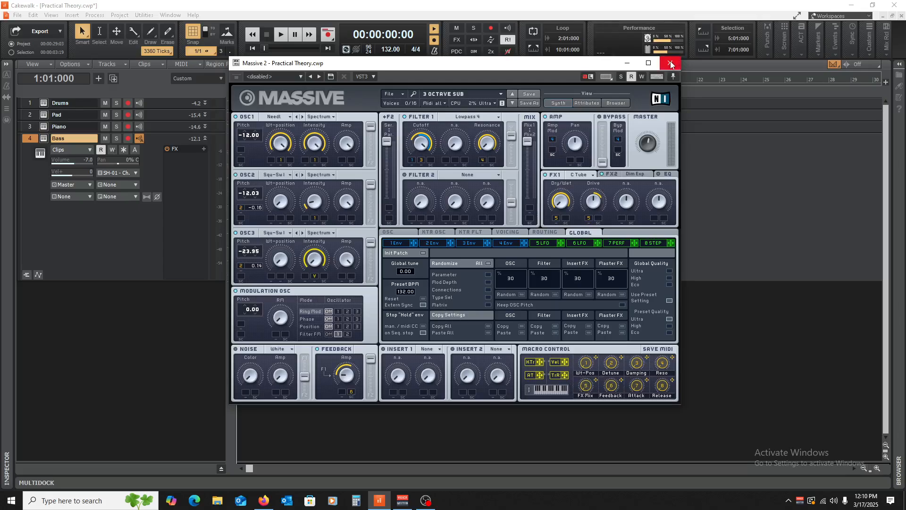
left_click(671, 65)
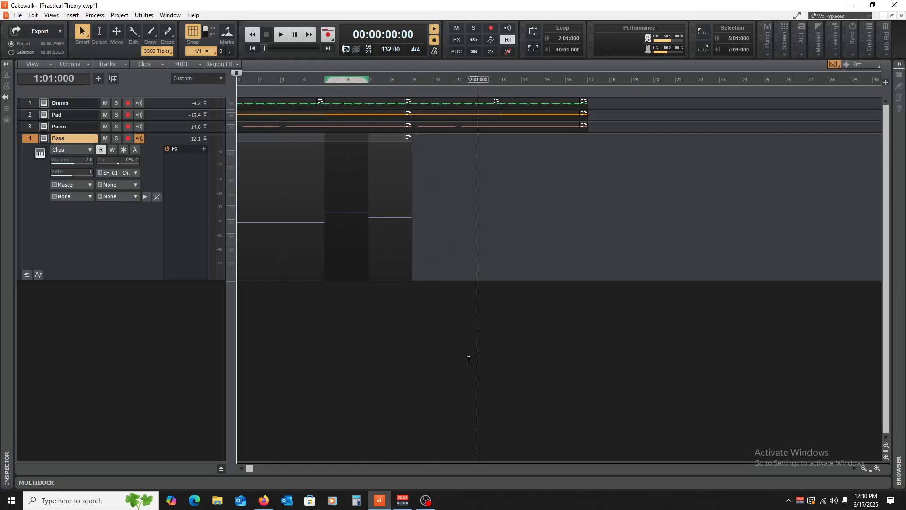
Step: Play the song from the start to hear the Bass track in the mix, adjusting the height of its track strip
left_click(412, 384)
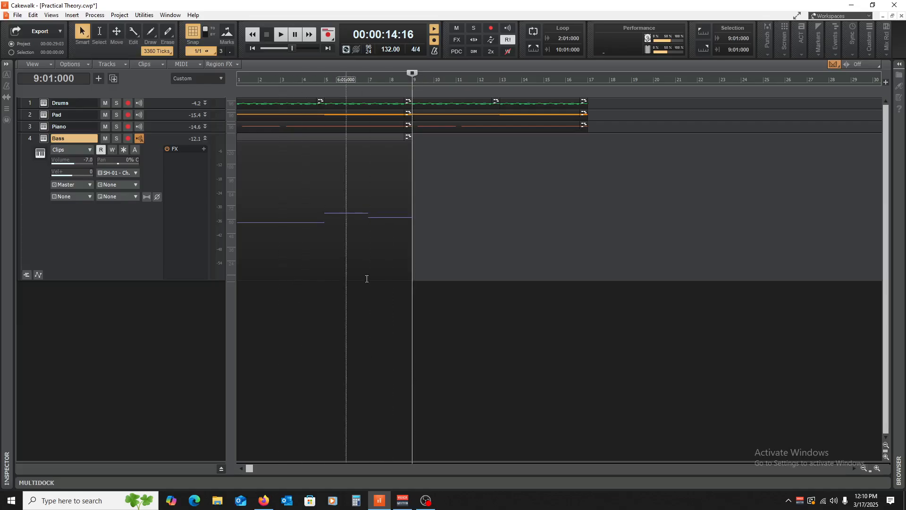
key("w")
key("space")
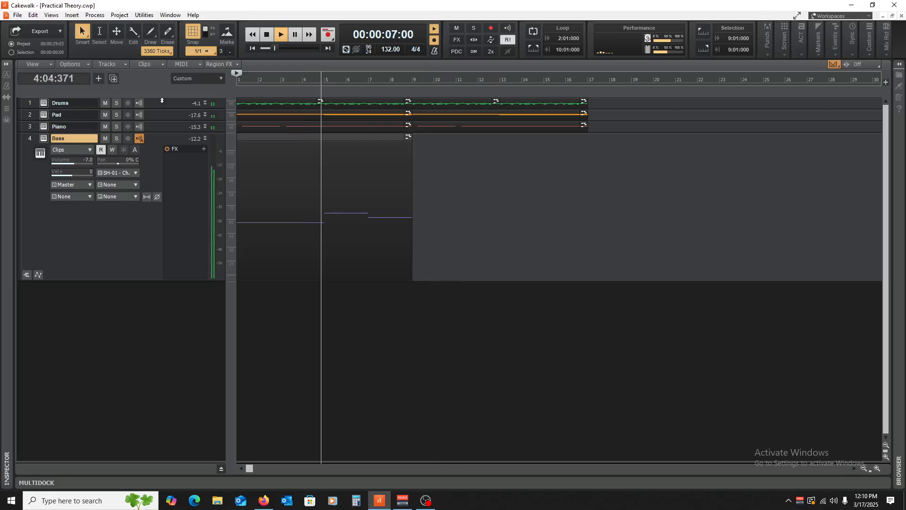
left_click(204, 138)
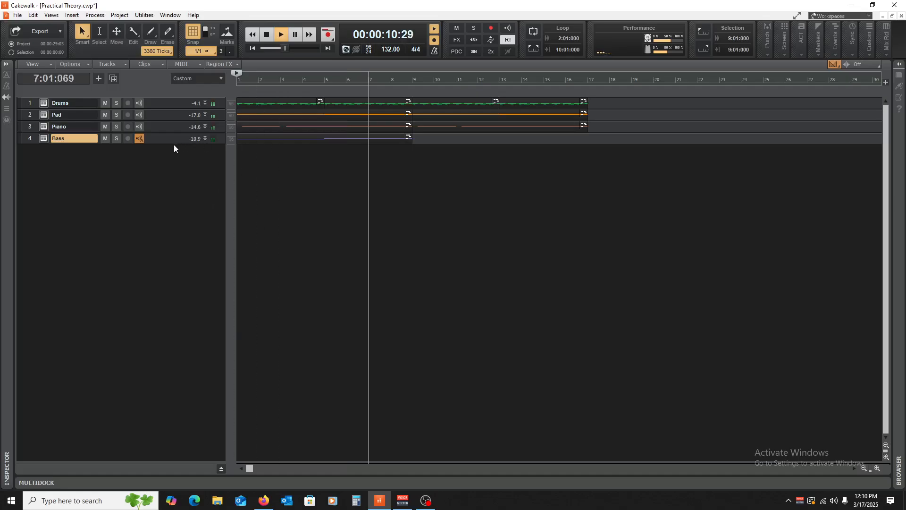
left_click_drag(168, 143, 169, 205)
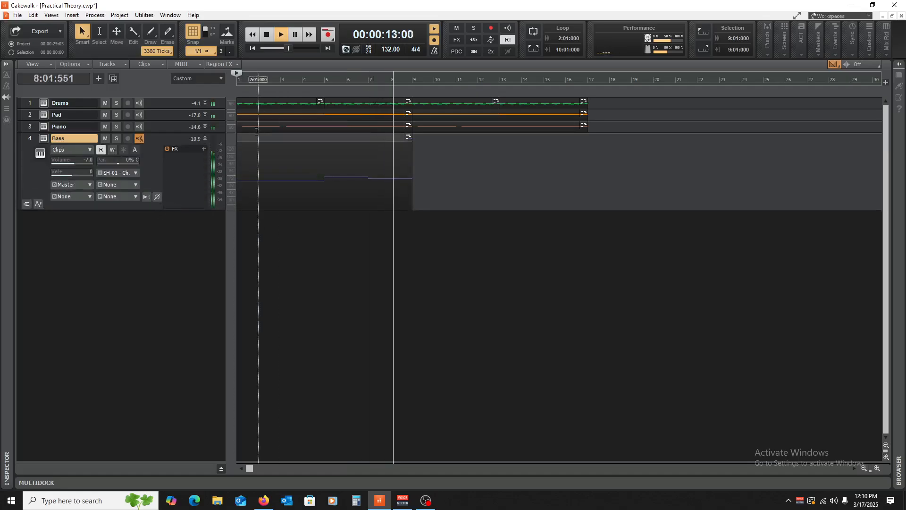
key("space")
Step: Copy the eight-bar Bass clip to start at bar 9, and save the project
left_click(253, 139)
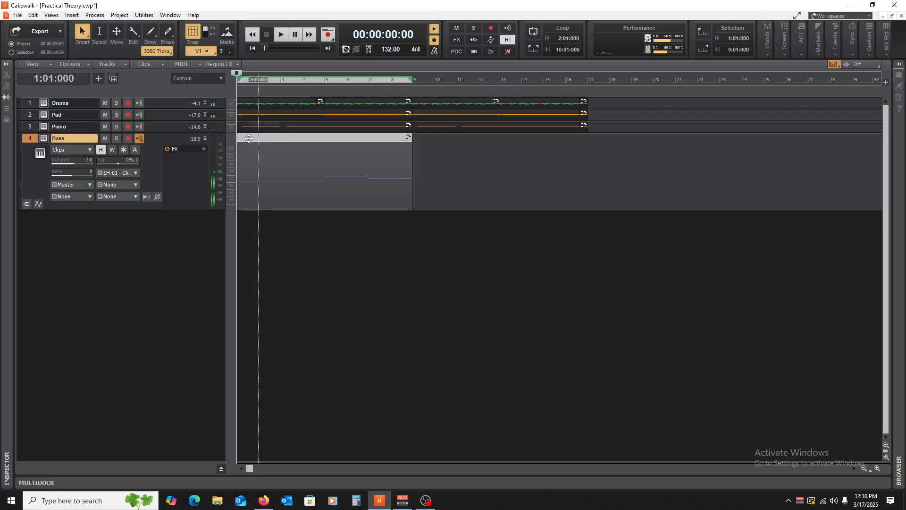
left_click_drag(253, 138, 433, 156)
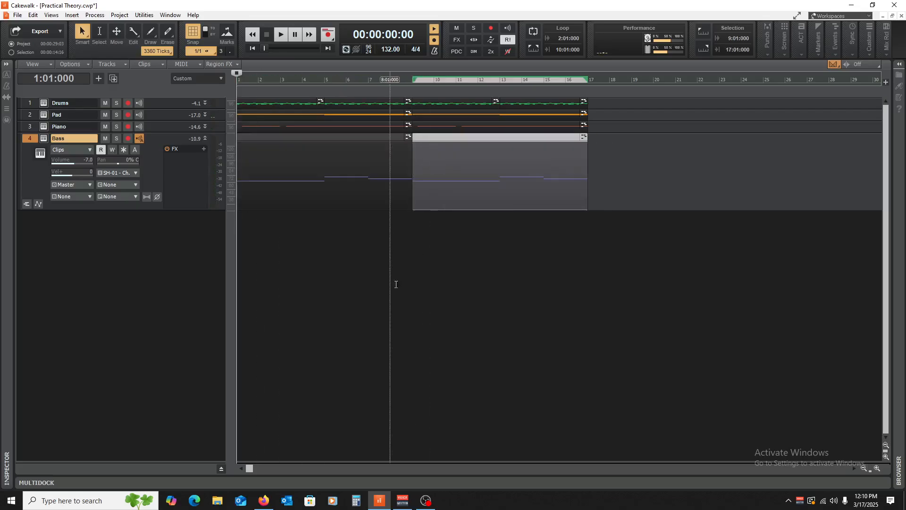
left_click(420, 296)
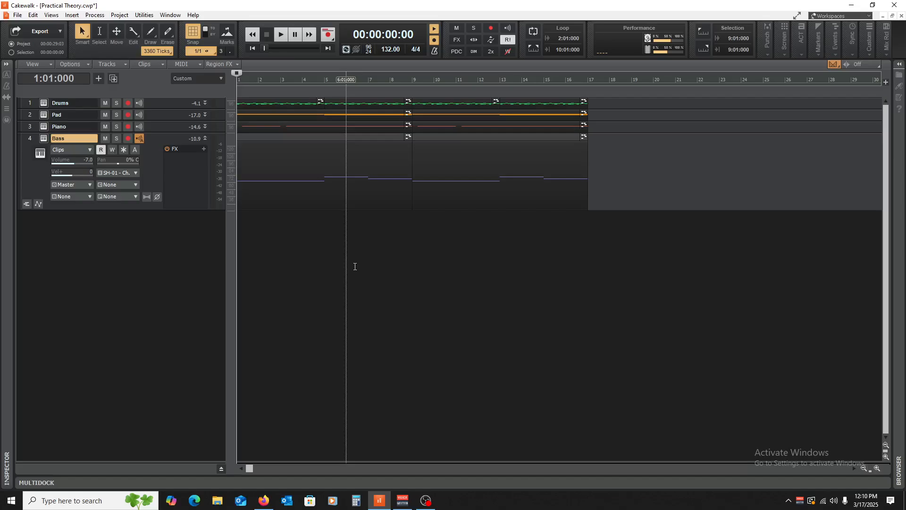
key("ctrl+s")
left_click(205, 138)
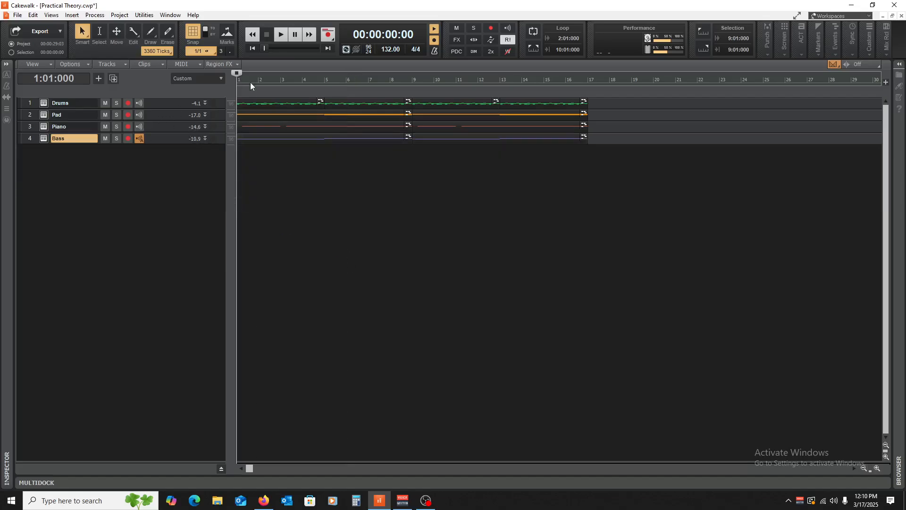
Step: Insert the ANA 2 soft synth as a simple instrument track
left_click(71, 15)
left_click(88, 50)
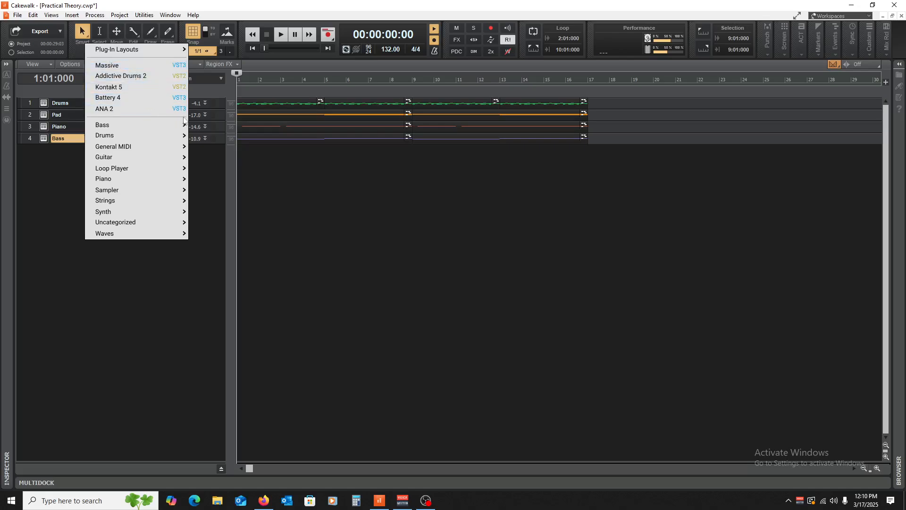
left_click(141, 109)
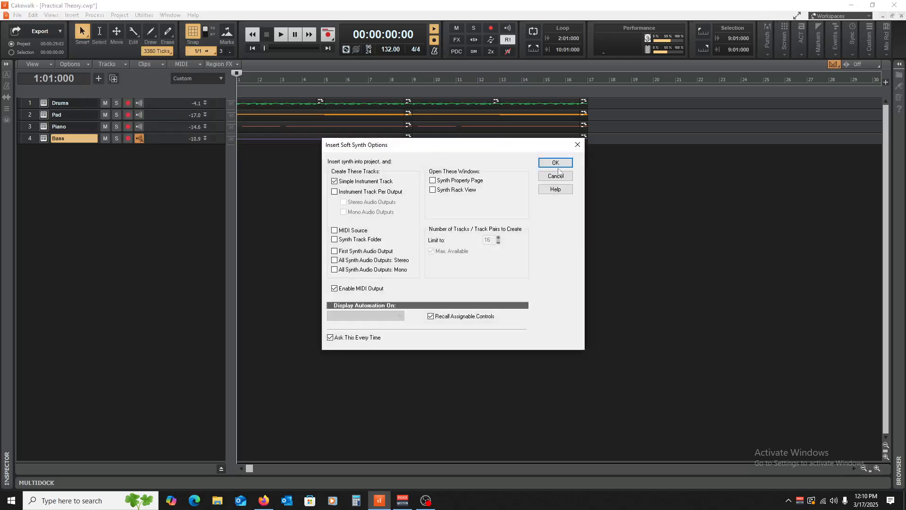
left_click(556, 162)
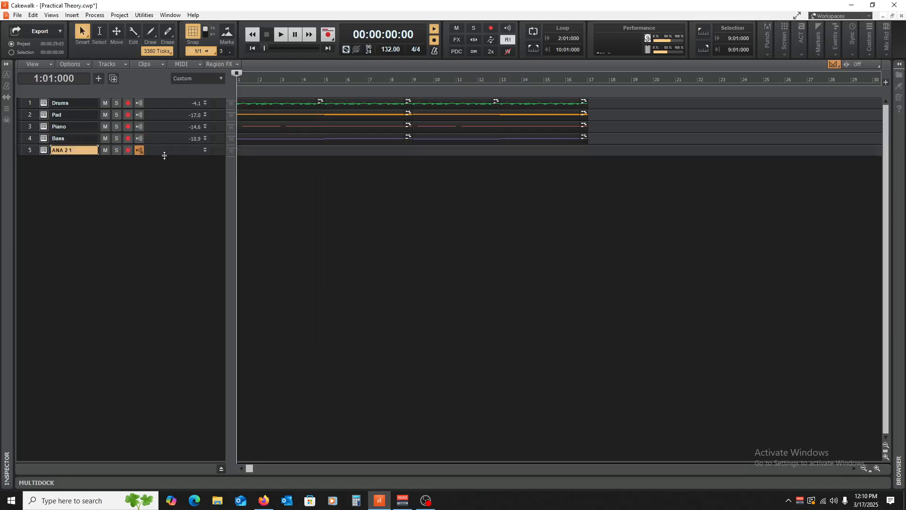
Step: Set the ANA 2 track's input to SH-01 MIDI channel 1 and its output to Master
left_click_drag(164, 156, 167, 243)
left_click(125, 183)
mouse_move(173, 227)
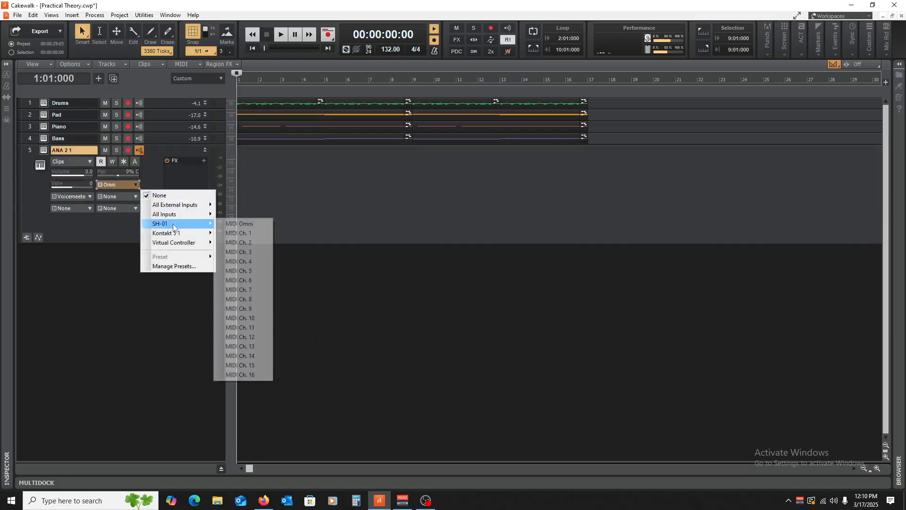
left_click(241, 232)
left_click(83, 197)
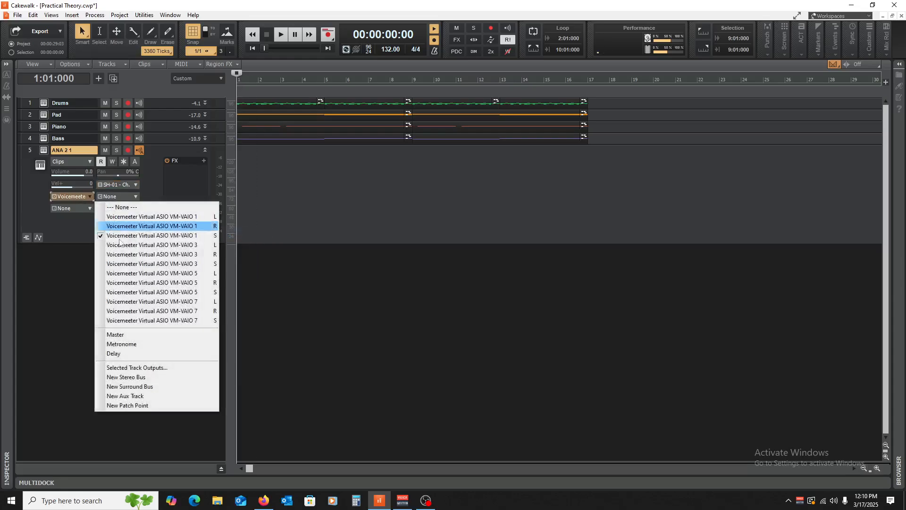
left_click(141, 335)
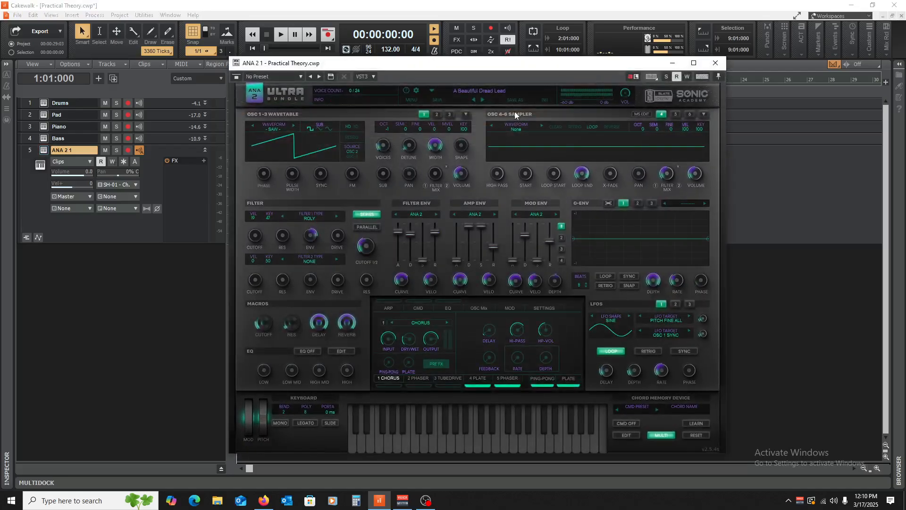
Step: Load the Absolute Arp preset in ANA 2 by filtering all categories to the ARP sub category, and close the synth window
left_click(487, 89)
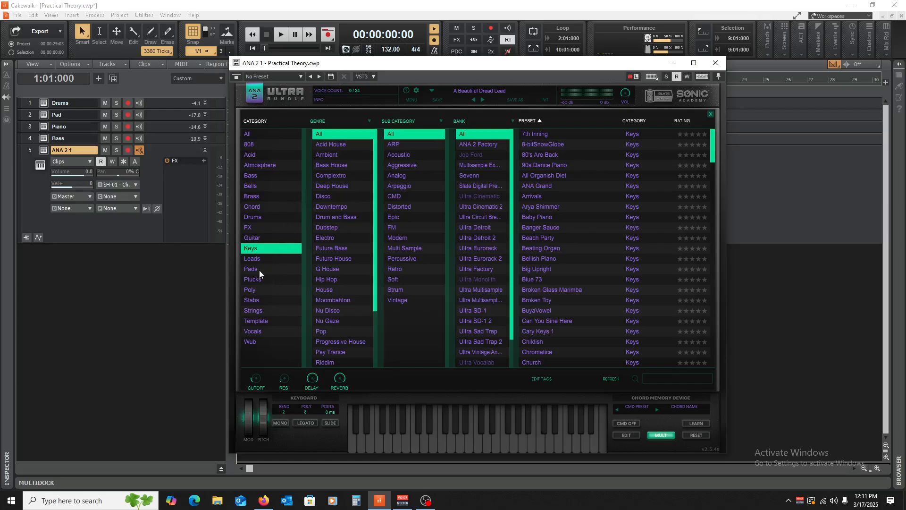
left_click(263, 134)
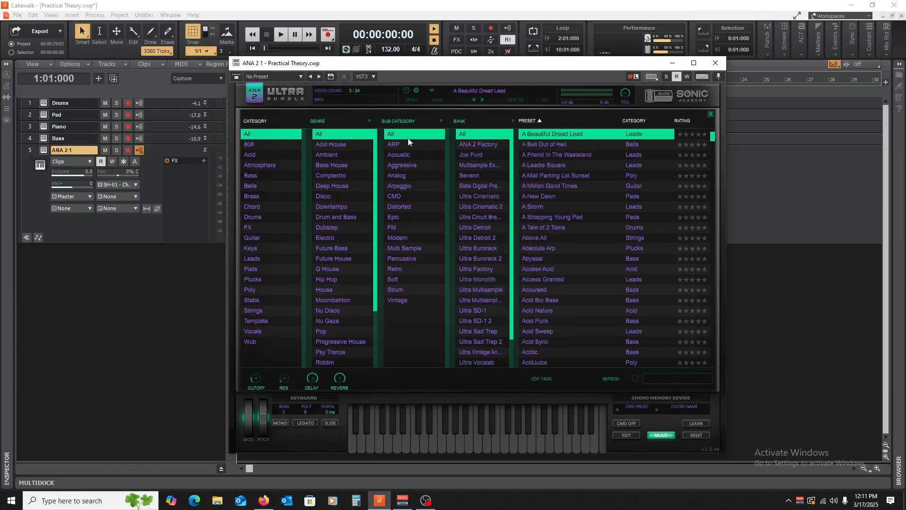
left_click(408, 145)
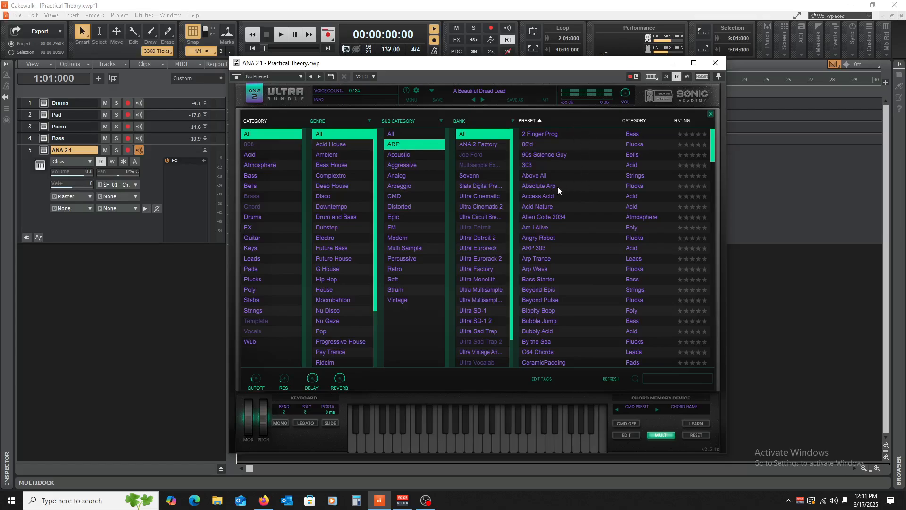
left_click(541, 186)
left_click(628, 424)
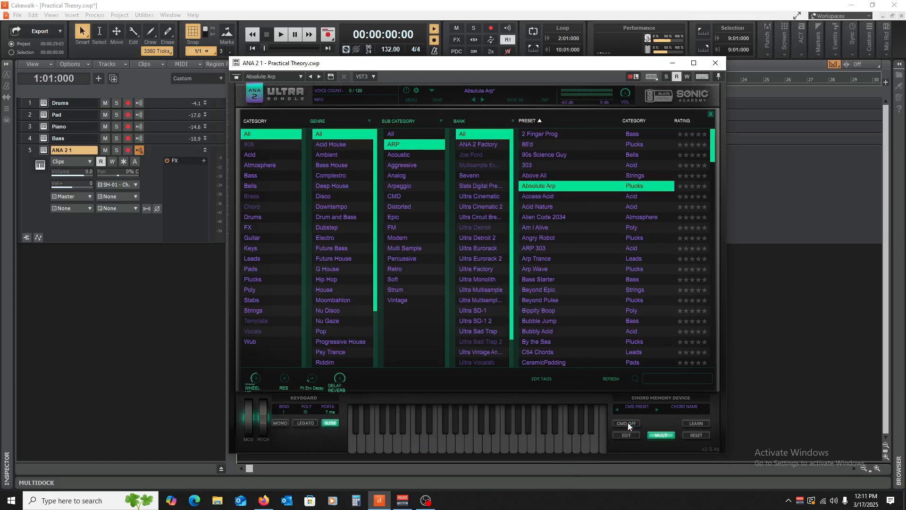
left_click(710, 114)
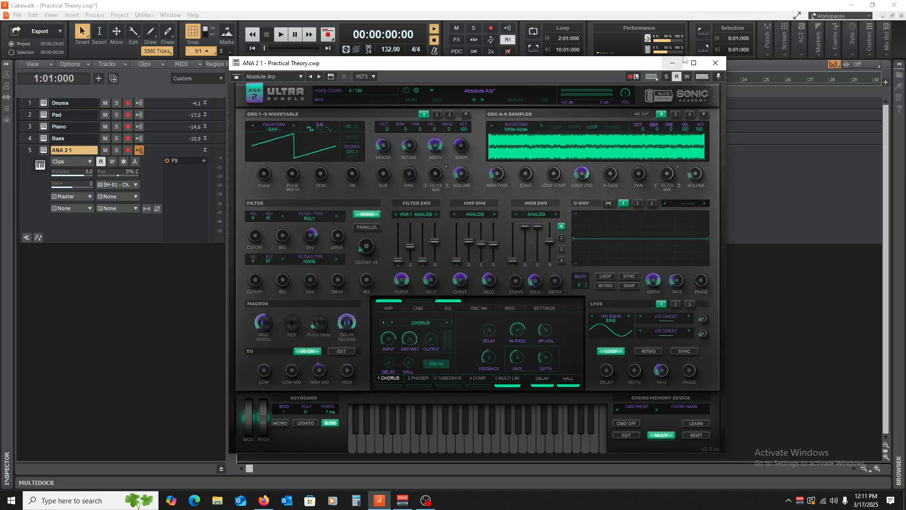
left_click(715, 62)
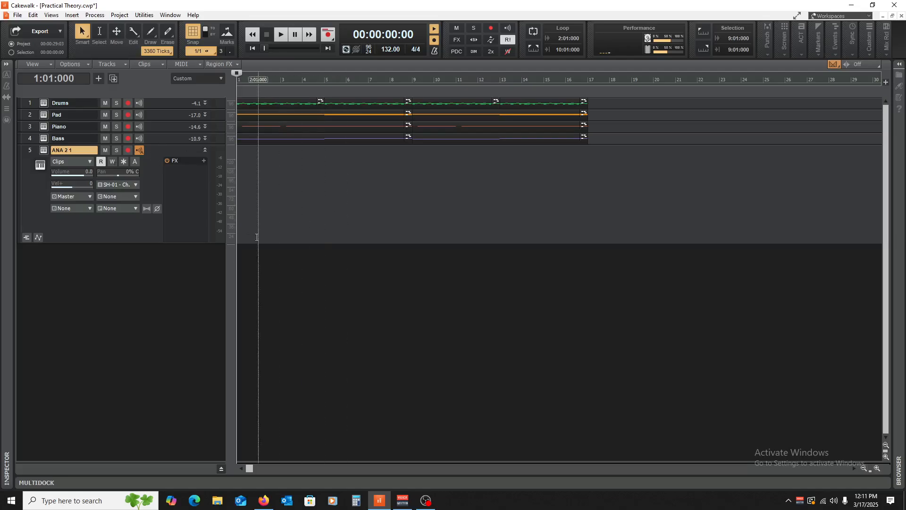
Step: Lower the ANA 2 track's volume to -7.0 and audition the arp sound on the synth's own keyboard
left_click(275, 240)
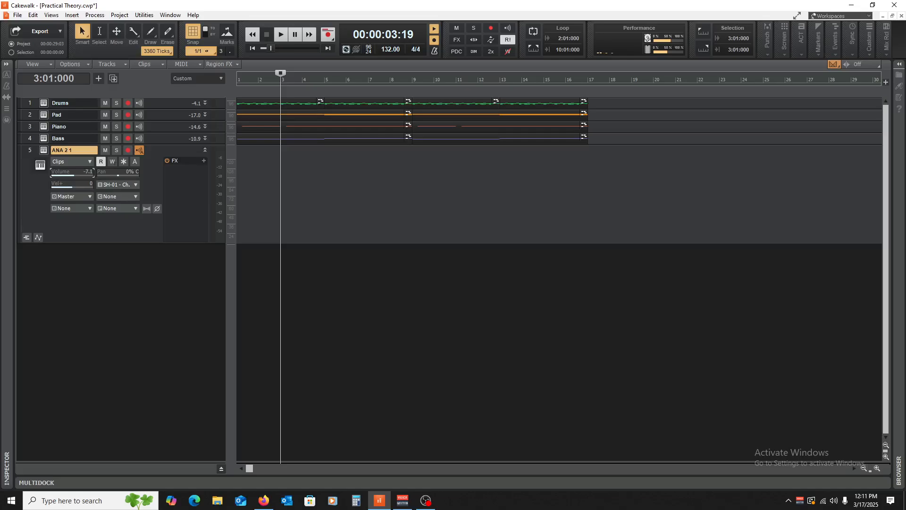
left_click(45, 153)
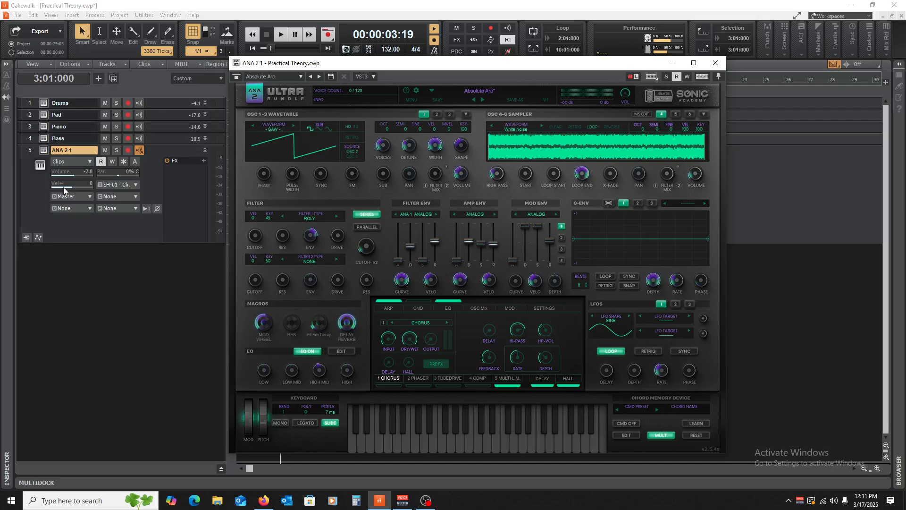
left_click(452, 441)
left_click(716, 63)
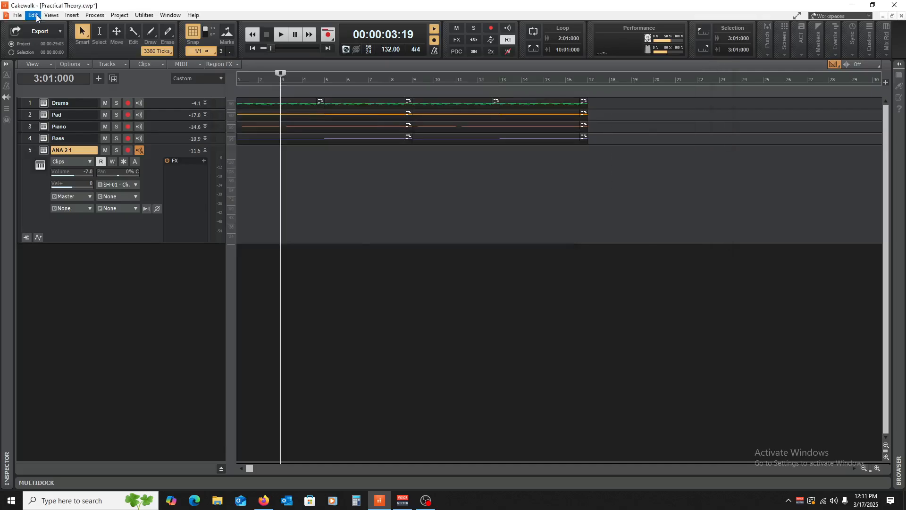
left_click(71, 15)
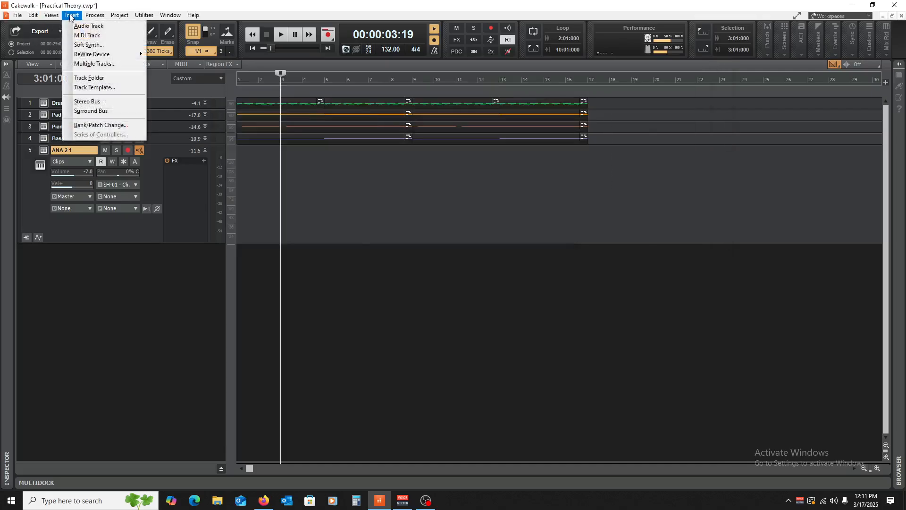
left_click(90, 45)
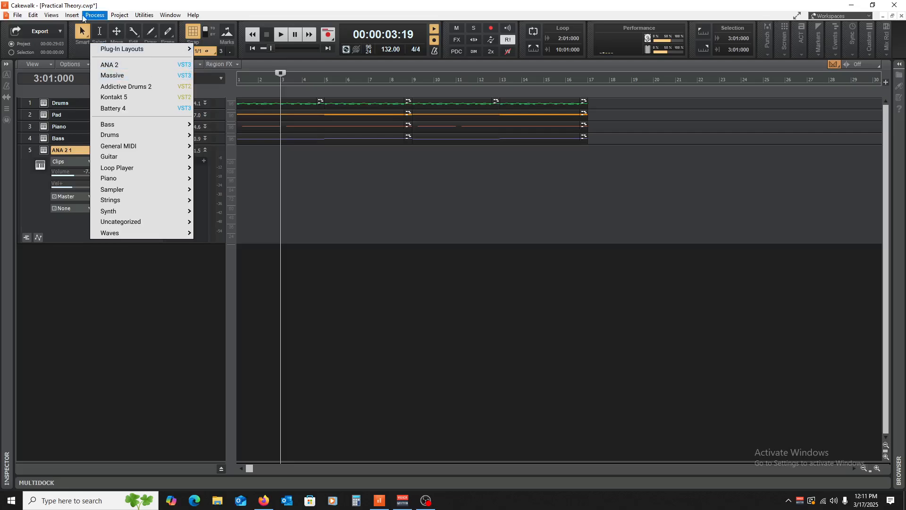
left_click(52, 17)
Step: Show the ANA 2 track in the Piano Roll View and draw a one-bar G#5 note at bar 3
left_click(52, 15)
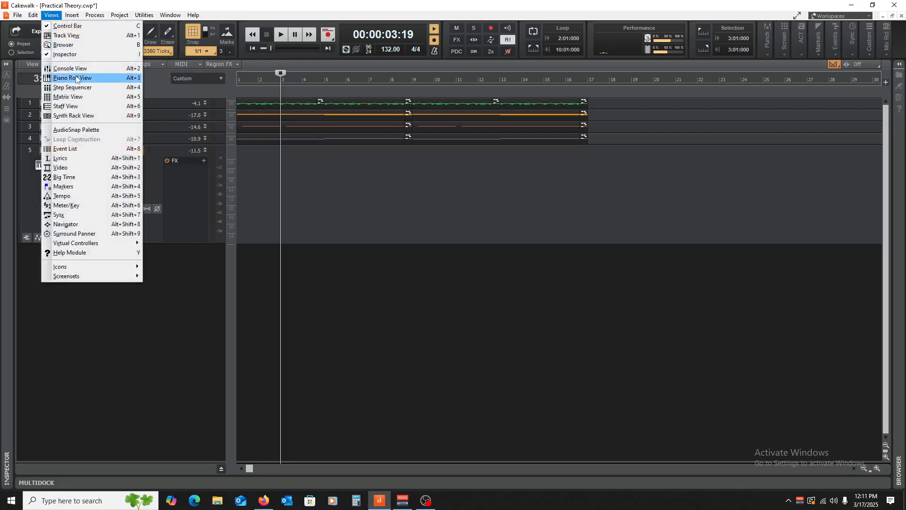
left_click(66, 76)
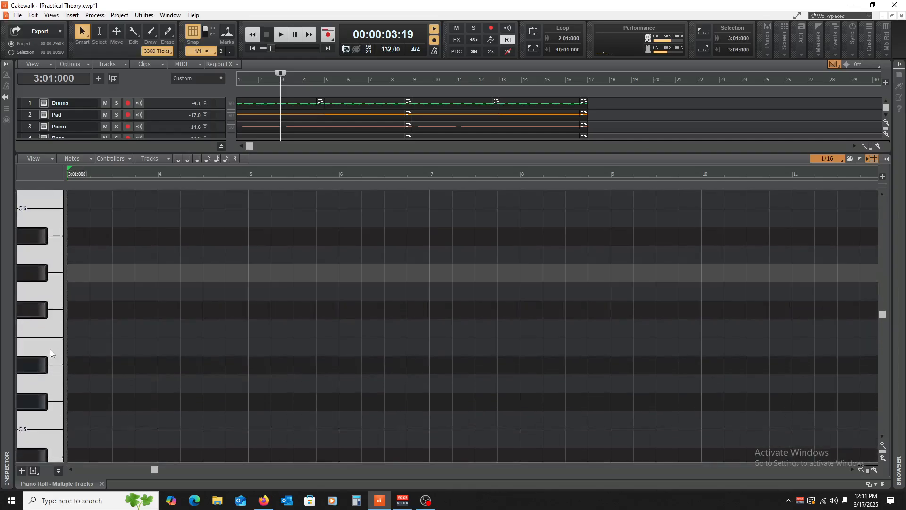
scroll(44, 347, "up", 3)
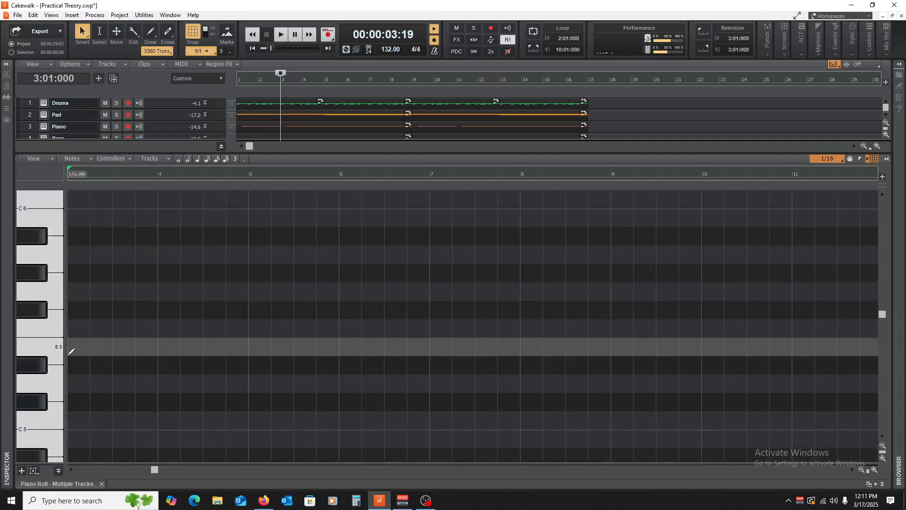
left_click(36, 269)
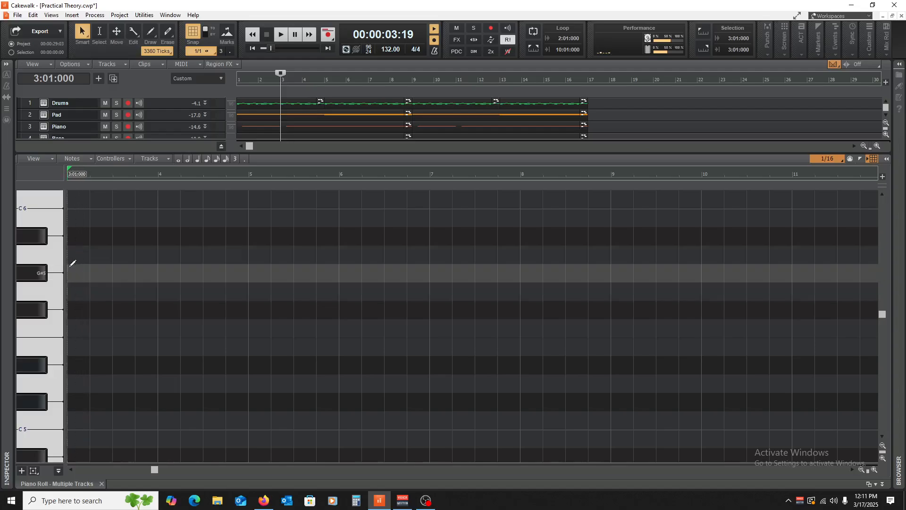
left_click(70, 273)
left_click_drag(145, 278, 158, 281)
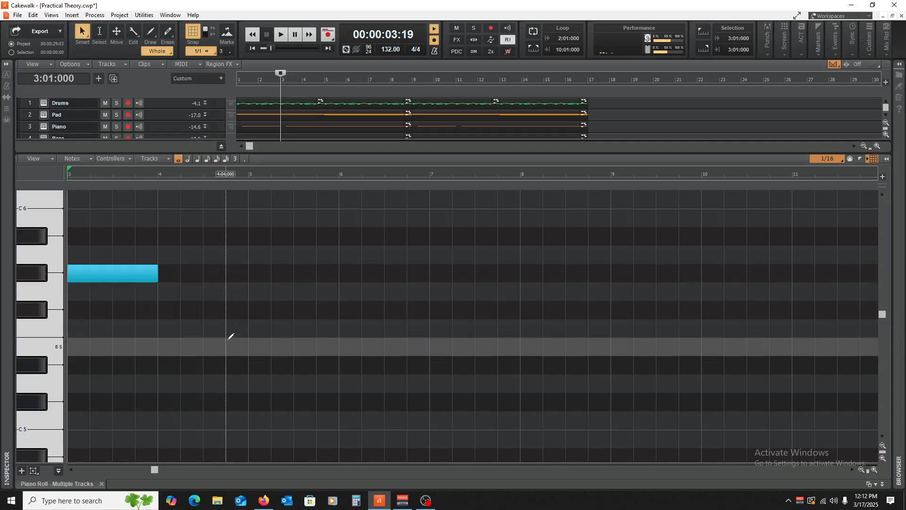
Step: Move the G#5 note to the start of bar 1 and play the arp with the other tracks
key("w")
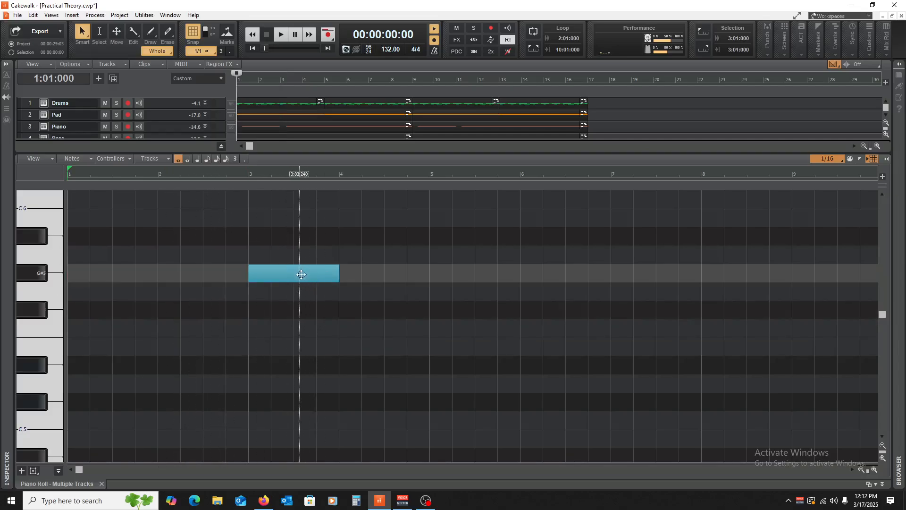
left_click_drag(302, 276, 124, 278)
key("space")
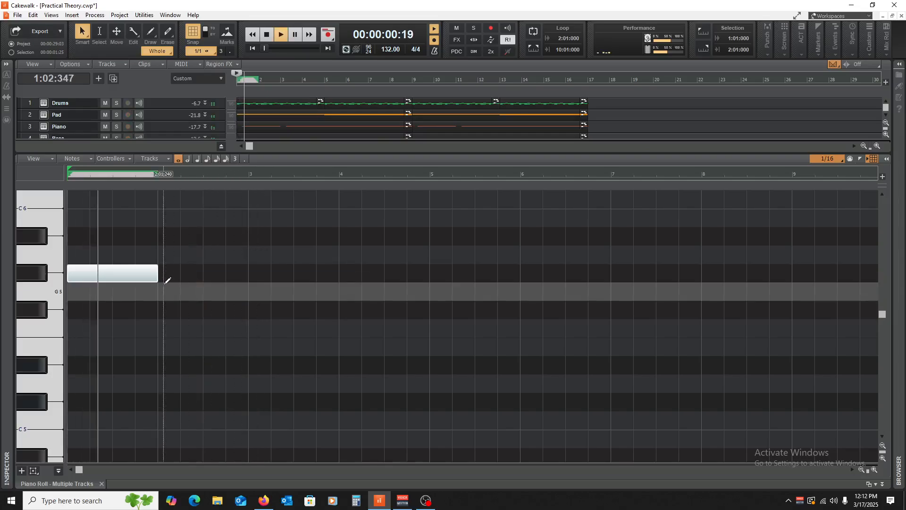
scroll(206, 299, "up", 1)
key("space")
Step: Lengthen the G#5 note to end at bar 5, play it back, and save the project
left_click_drag(158, 312, 429, 345)
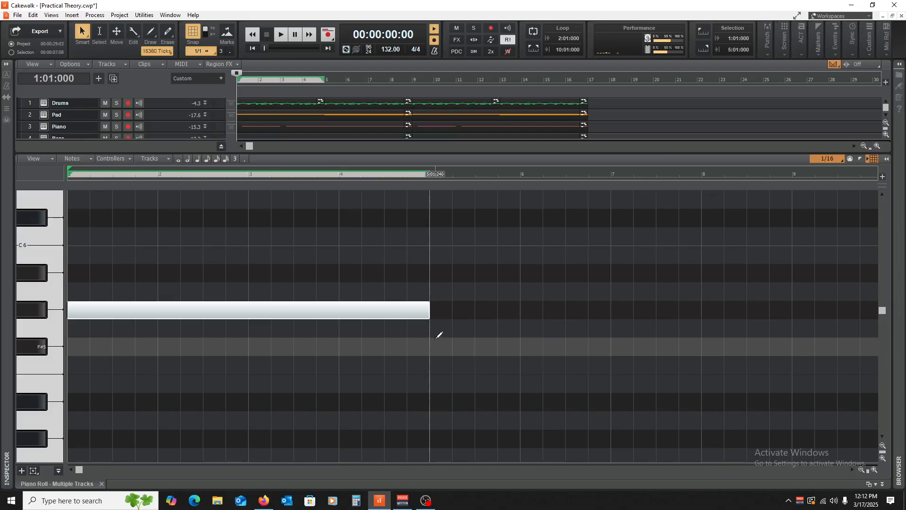
key("space")
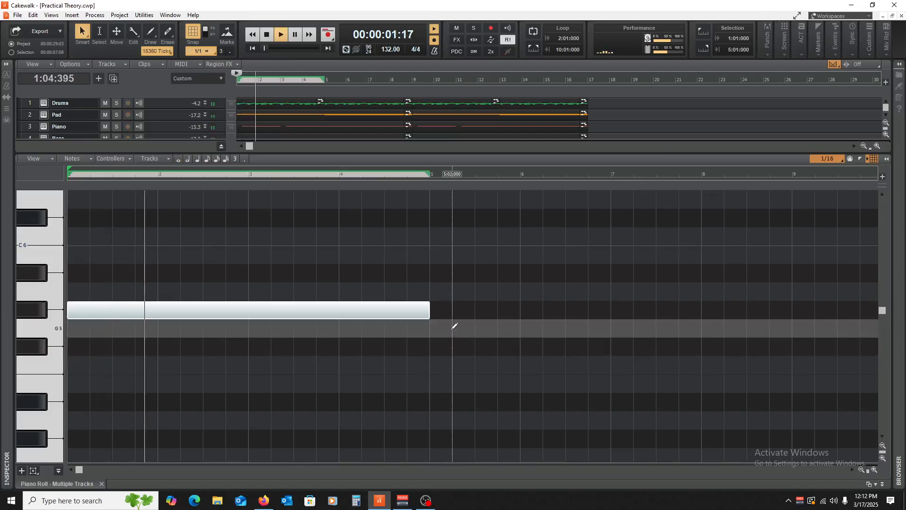
key("ctrl+s")
scroll(133, 351, "up", 2)
key("space")
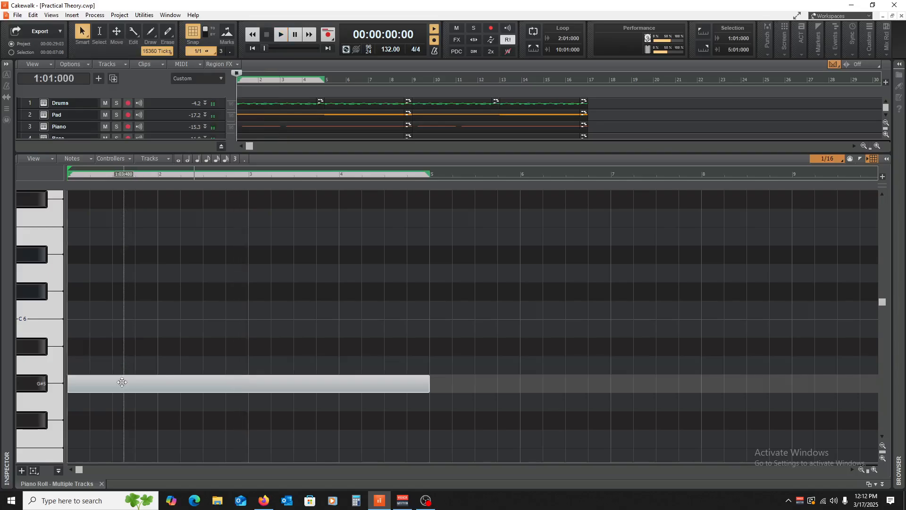
Step: Try a harmony copy of the G#5 note on B5, delete it, and play the original note alone for comparison
left_click_drag(119, 383, 110, 336)
key("space")
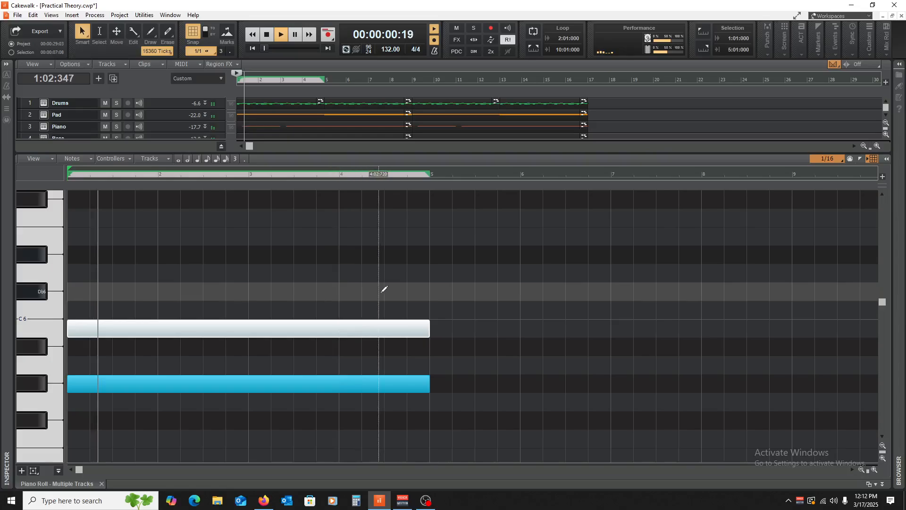
key("space")
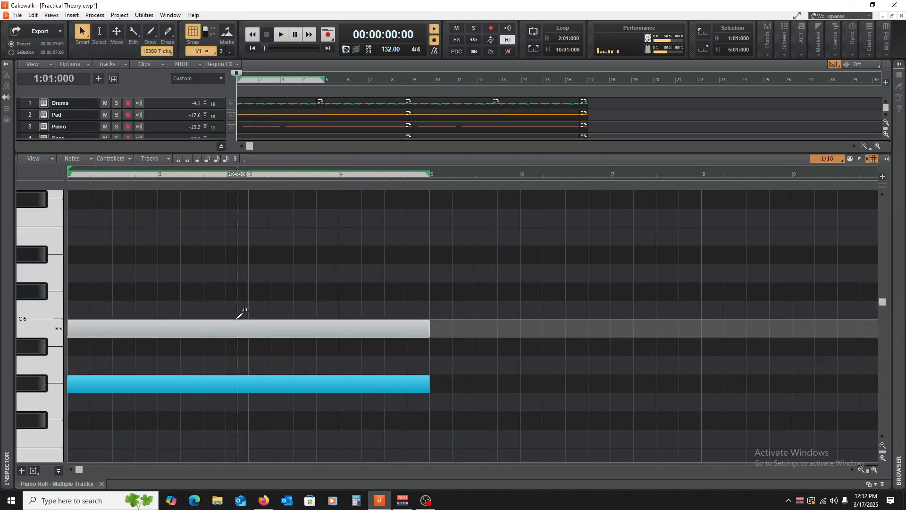
key("Delete")
key("space")
scroll(236, 304, "down", 4)
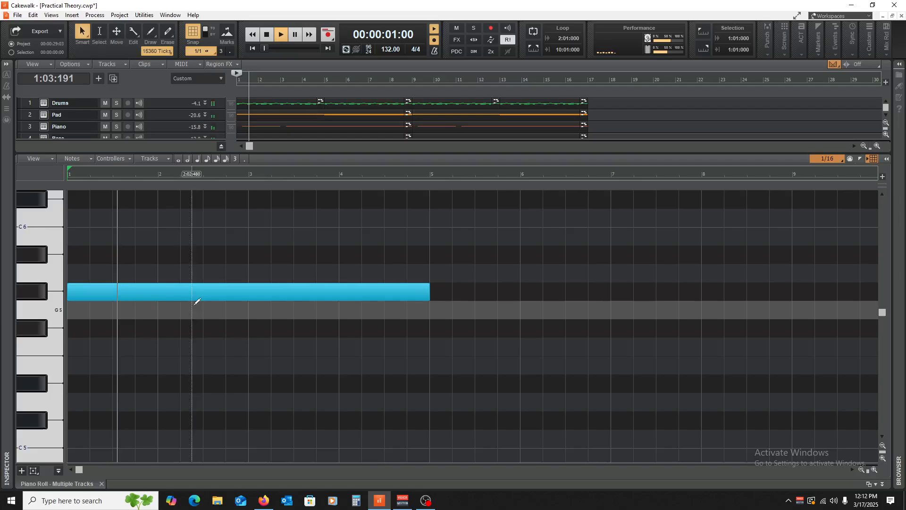
key("space")
Step: Try a copy of the G#5 note one octave lower on G#4 and play it back
left_click(129, 240)
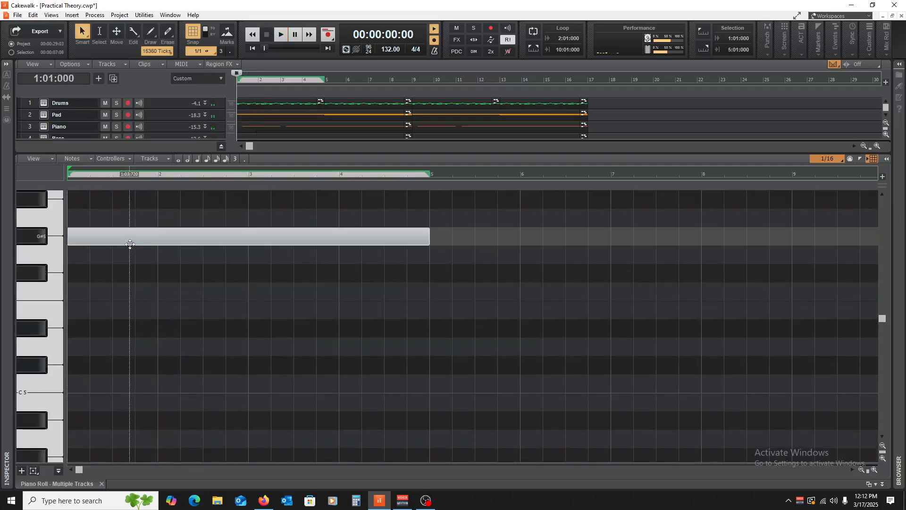
mouse_move(129, 241)
left_mouse_down()
mouse_move(118, 434)
mouse_move(109, 435)
mouse_move(111, 401)
left_mouse_up()
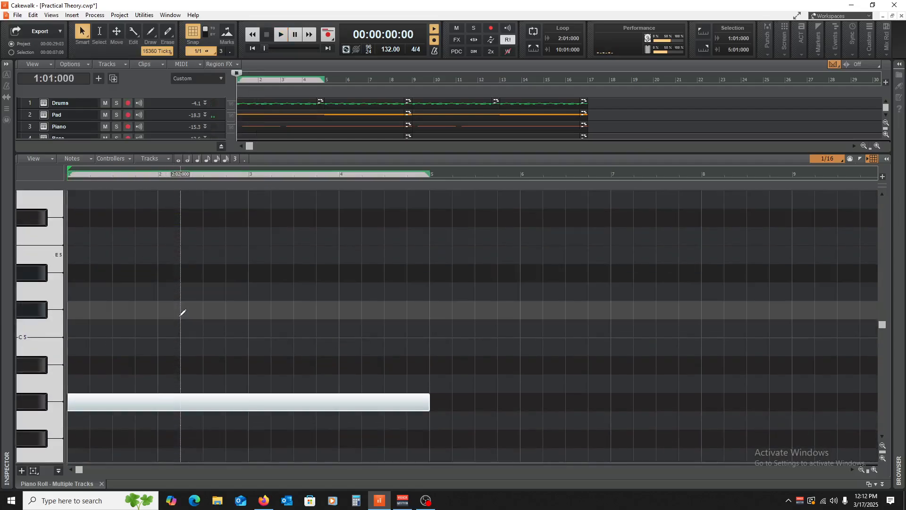
key("space")
key("space")
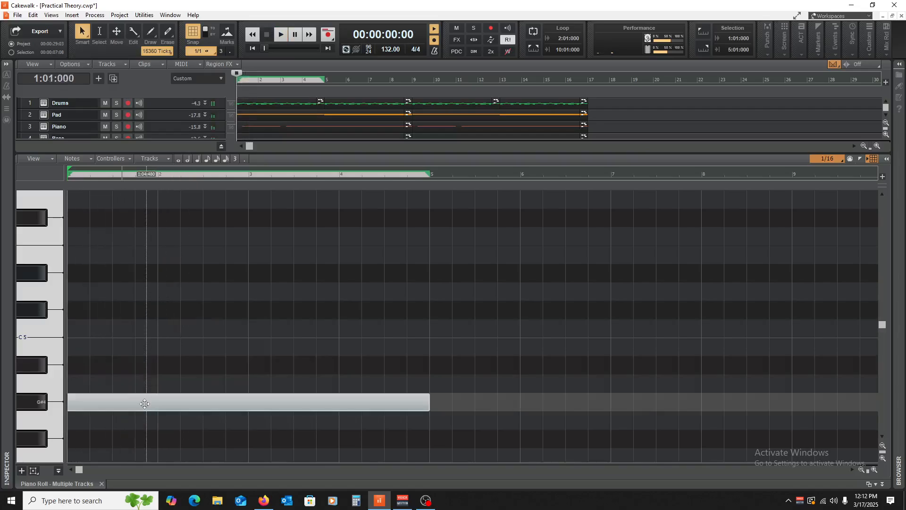
Step: Try the lower harmony note on E5 instead, play both notes together, and remove the E5 note
left_click_drag(144, 394, 132, 257)
scroll(248, 376, "up", 3)
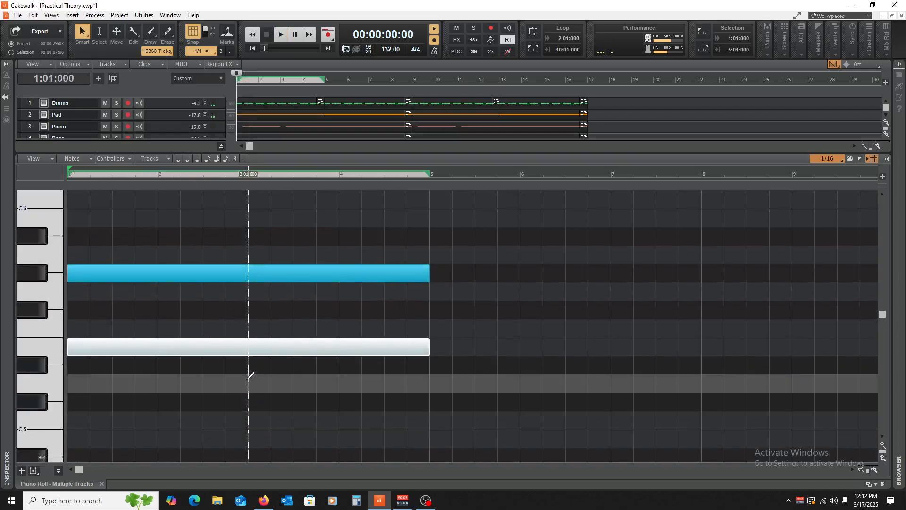
key("space")
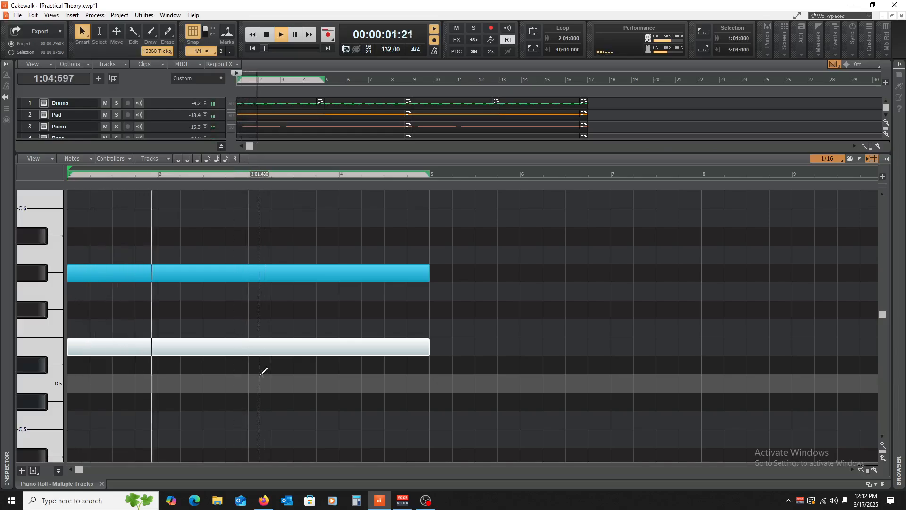
key("space")
right_click(215, 349)
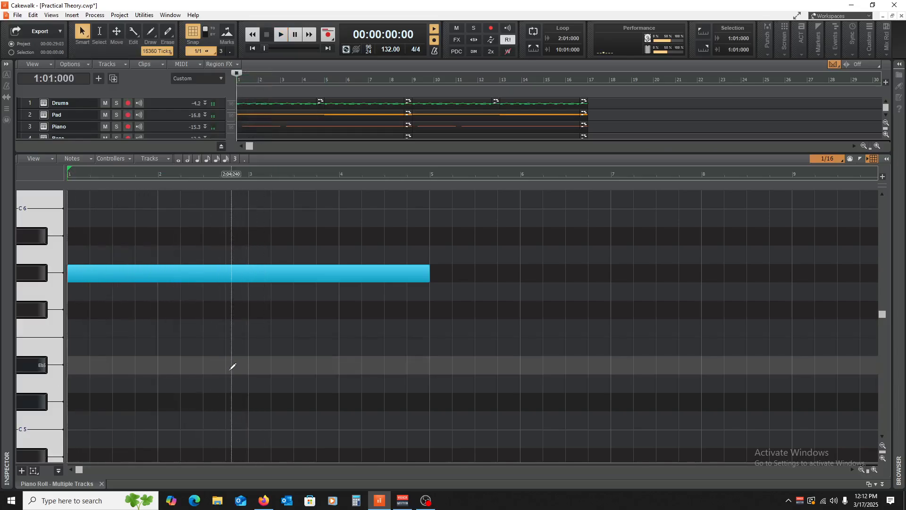
Step: Play the song from the start to hear the single G#5 arp note over the first four bars
key("space")
scroll(264, 385, "up", 3)
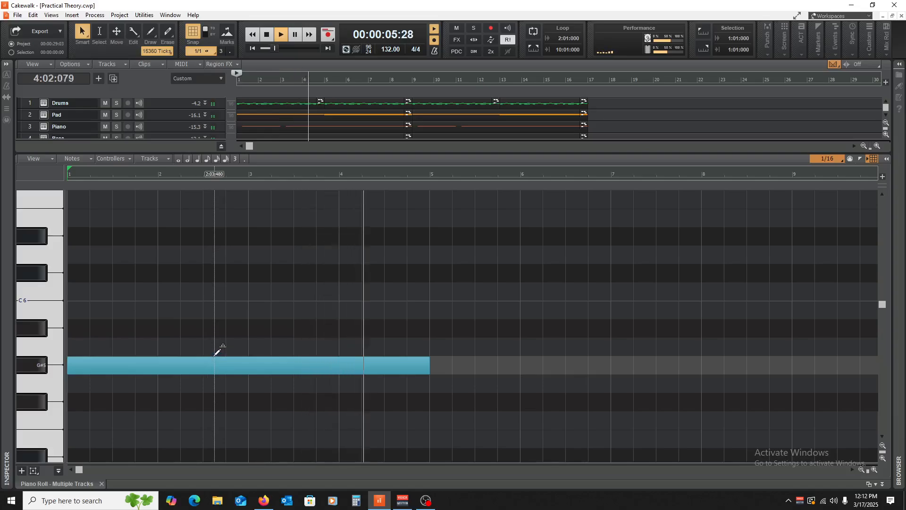
key("space")
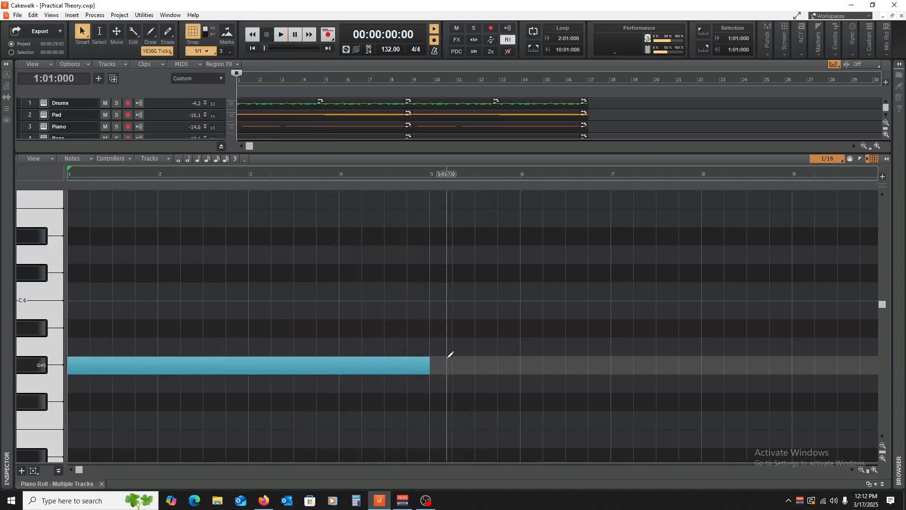
Step: Shorten the G#5 note to two bars and place two-bar copies of it at bars 3 and 5
left_click_drag(424, 366, 243, 368)
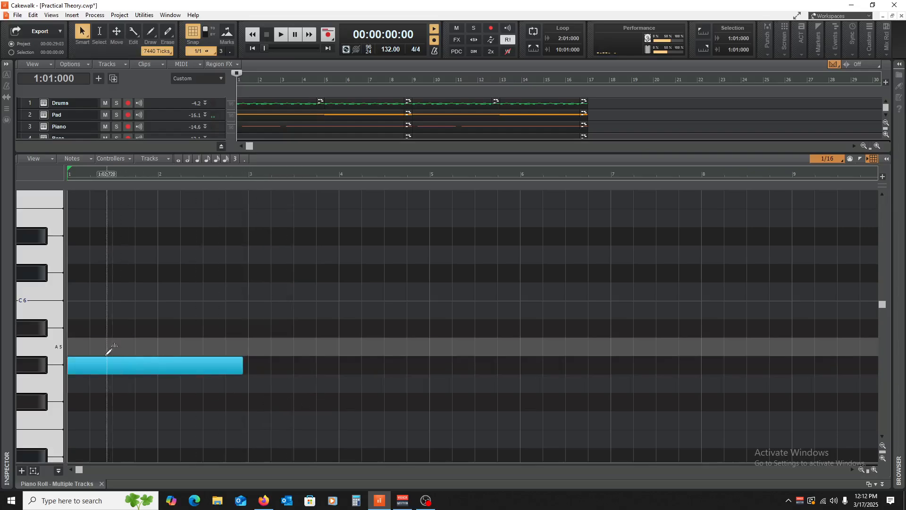
left_click_drag(107, 365, 247, 367)
left_click_drag(423, 366, 430, 367)
left_click_drag(305, 367, 486, 366)
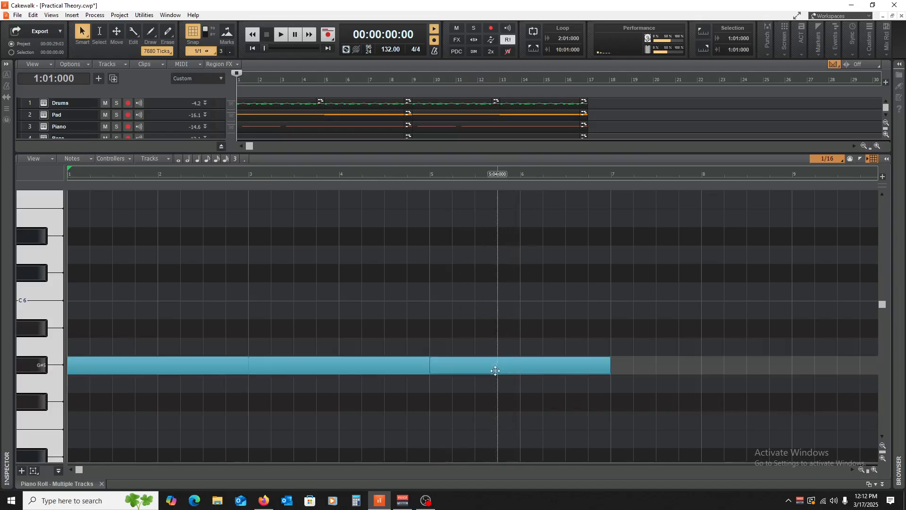
scroll(494, 372, "down", 2)
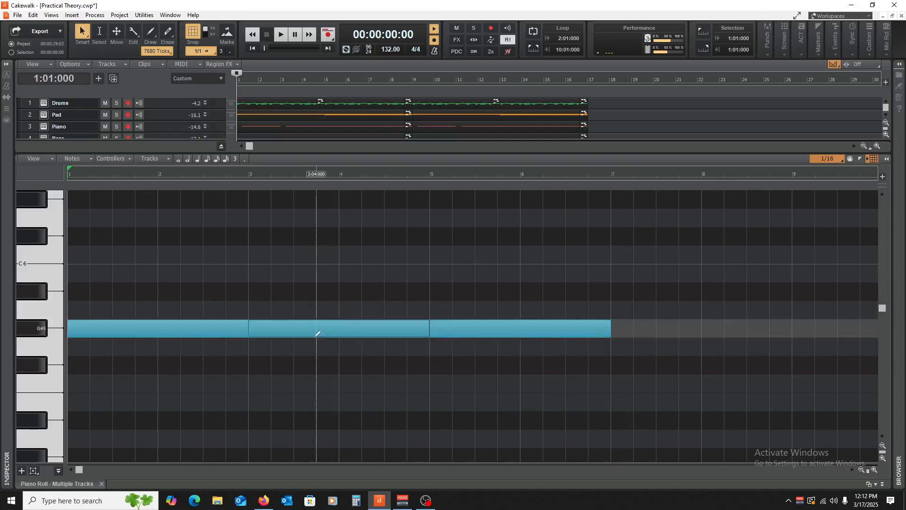
Step: Copy the two-bar G#5 note from bar 5 to bar 7 on Db6 and play the melody from the start
scroll(55, 368, "down", 2)
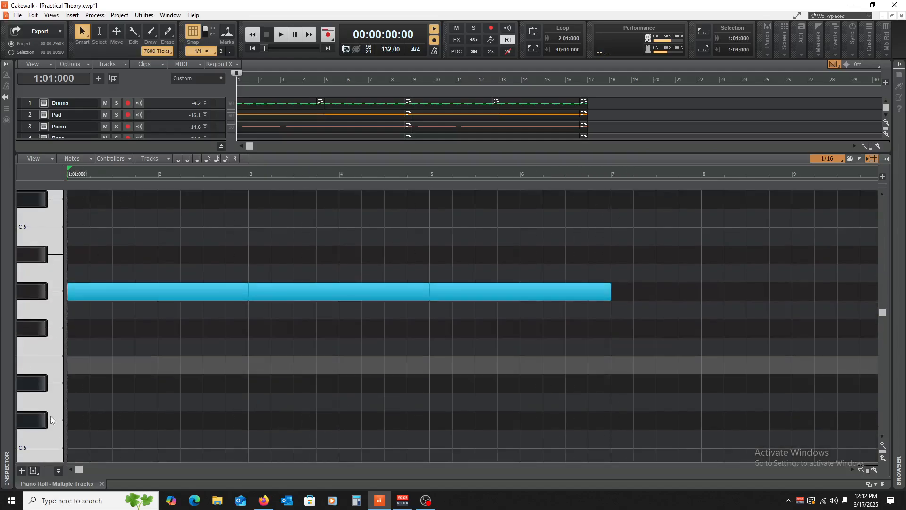
scroll(29, 311, "up", 1)
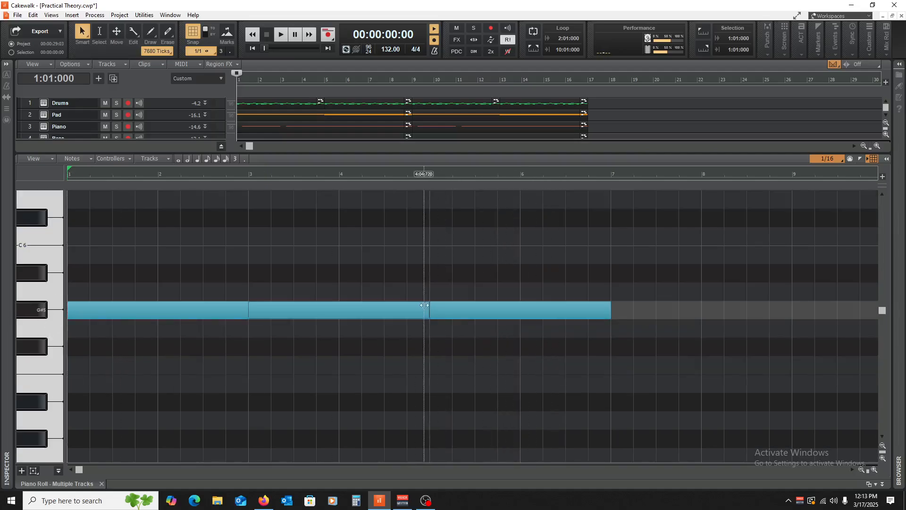
scroll(529, 380, "up", 2)
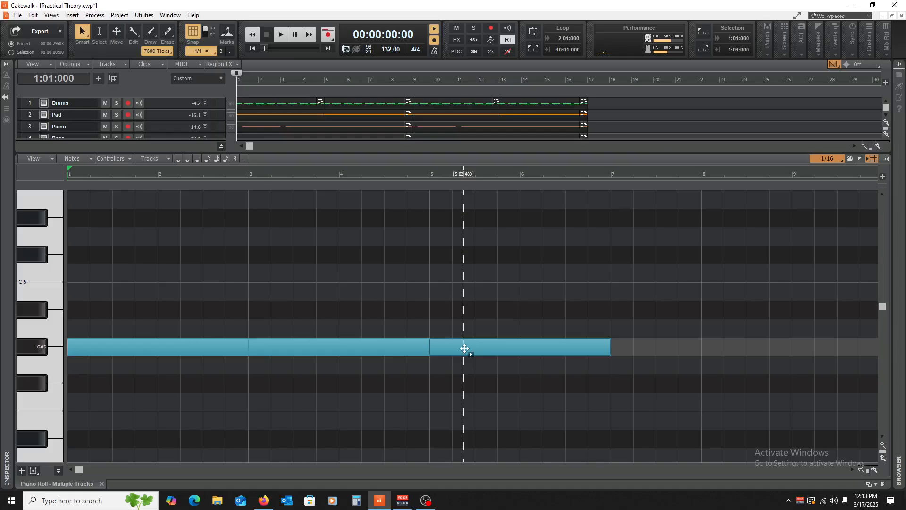
left_click_drag(464, 347, 644, 255)
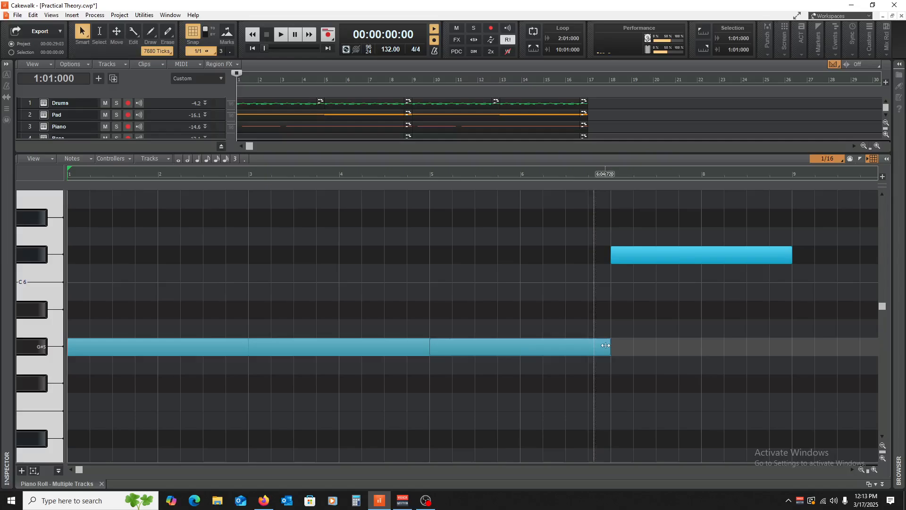
key("space")
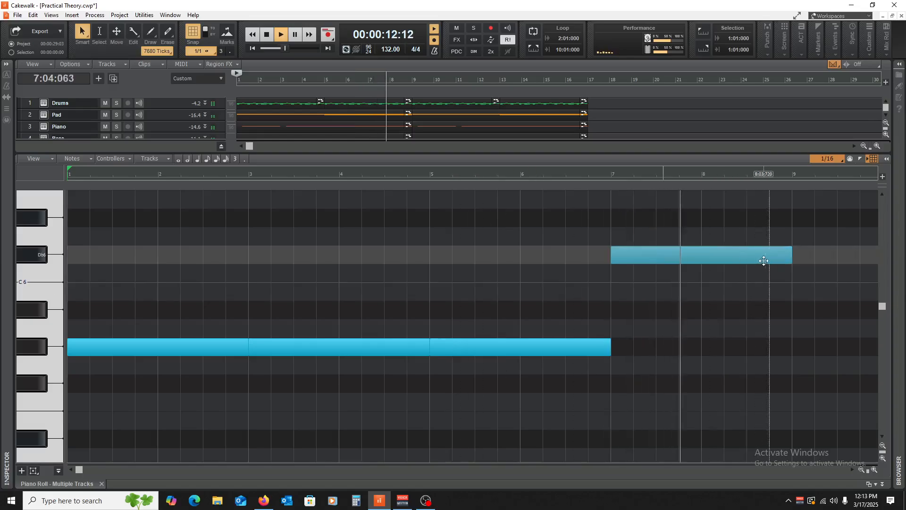
key("space")
Step: Try the two-bar note at bar 5 on A5, playing it from bar 5 and from the song start
left_click(428, 282)
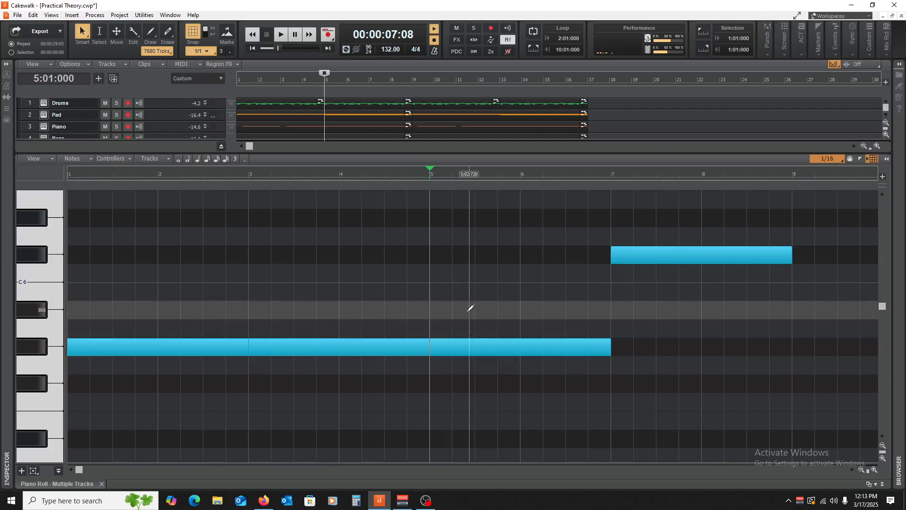
key("space")
key("space")
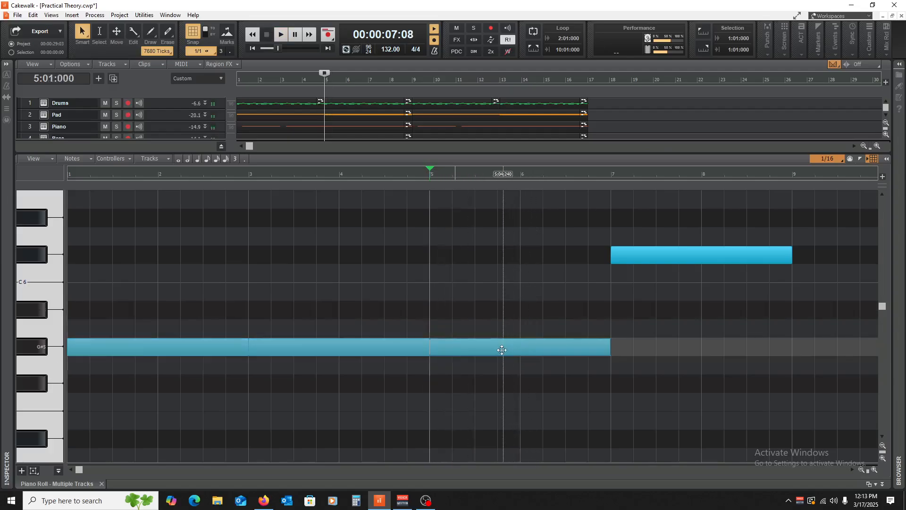
left_click_drag(519, 355, 500, 330)
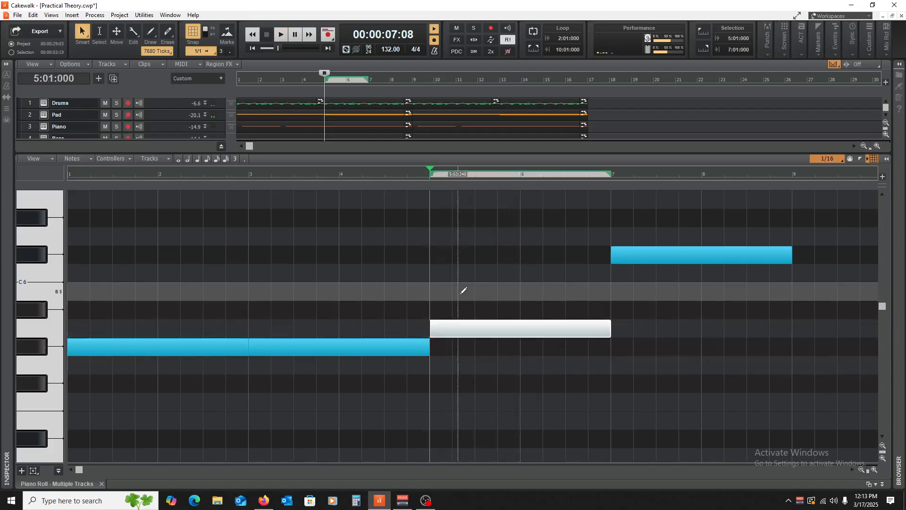
left_click(432, 273)
key("space")
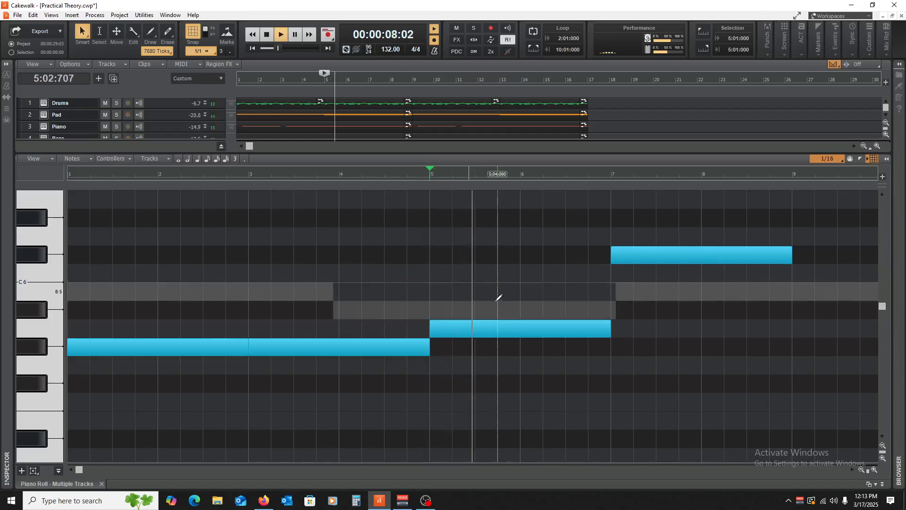
key("space")
key("w")
key("space")
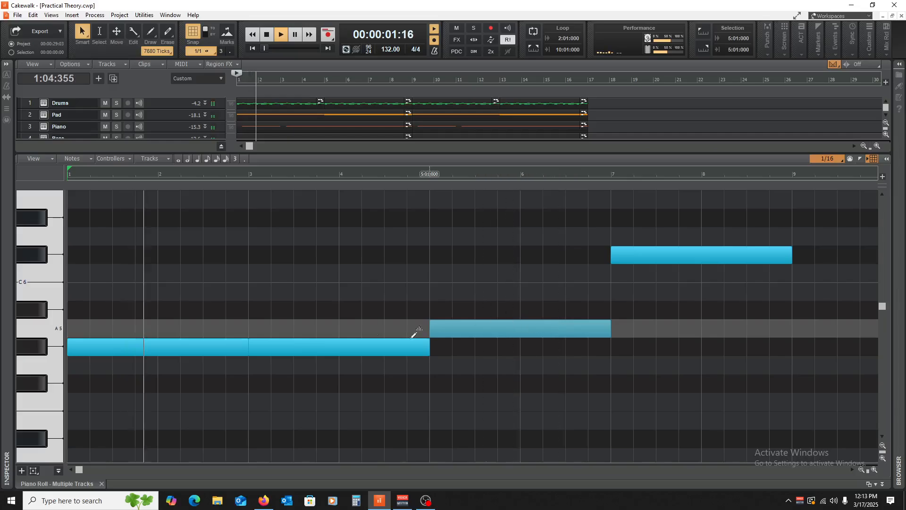
key("space")
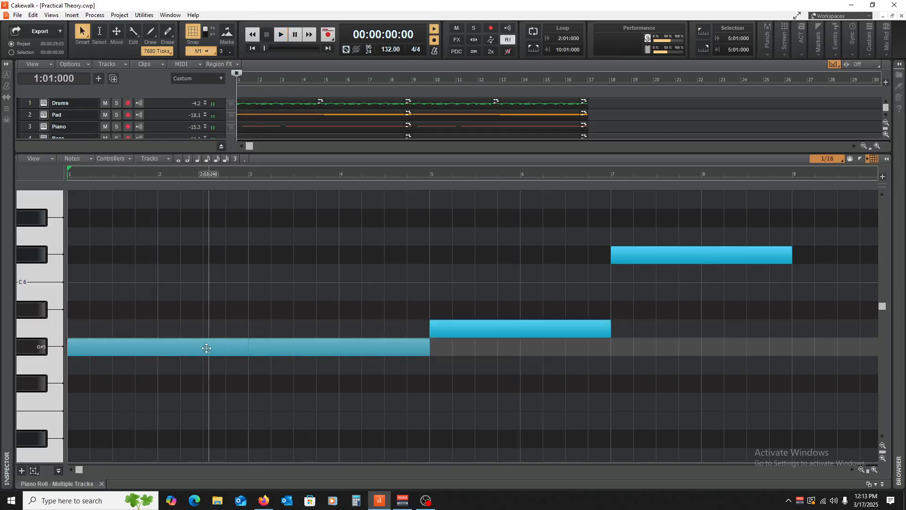
Step: Shorten the G#5 notes at bars 1 and 3 to one bar, add one-bar A5 notes at bars 2 and 4, and play them
left_click_drag(247, 347, 157, 360)
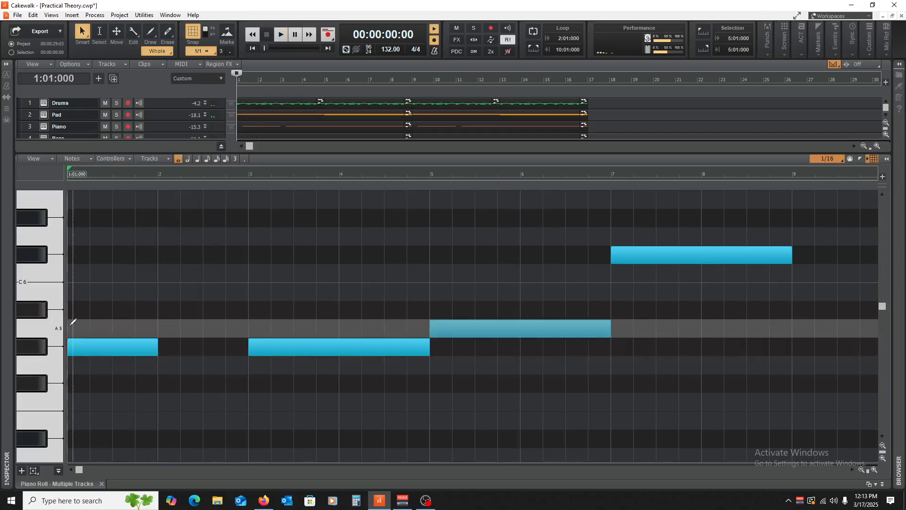
left_click_drag(81, 345, 172, 326)
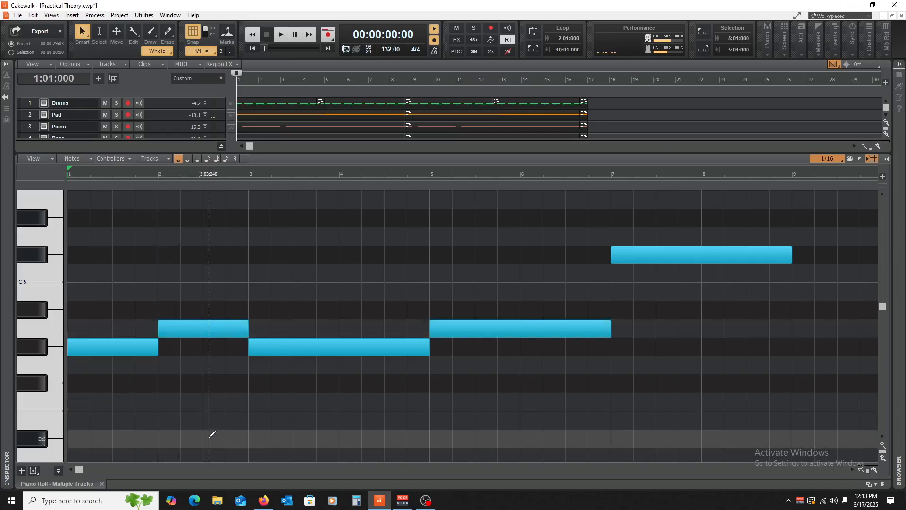
key("space")
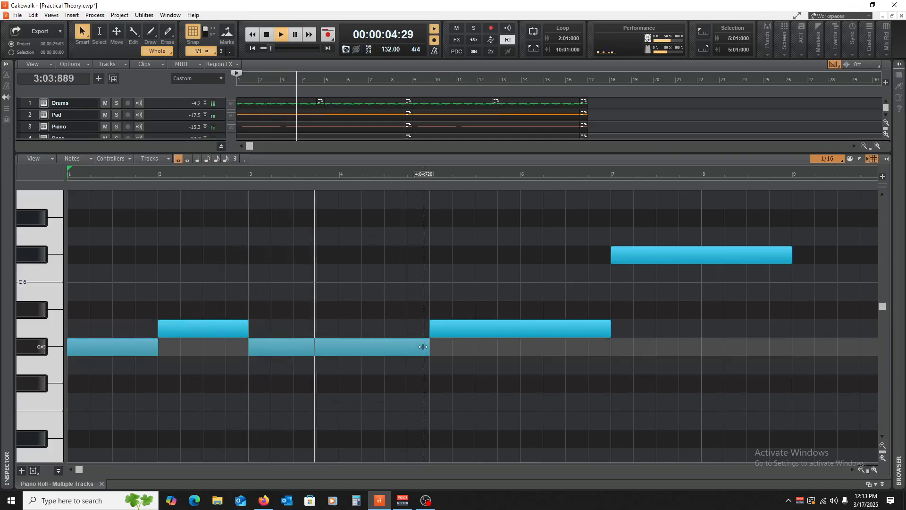
left_click_drag(422, 347, 387, 328)
key("space")
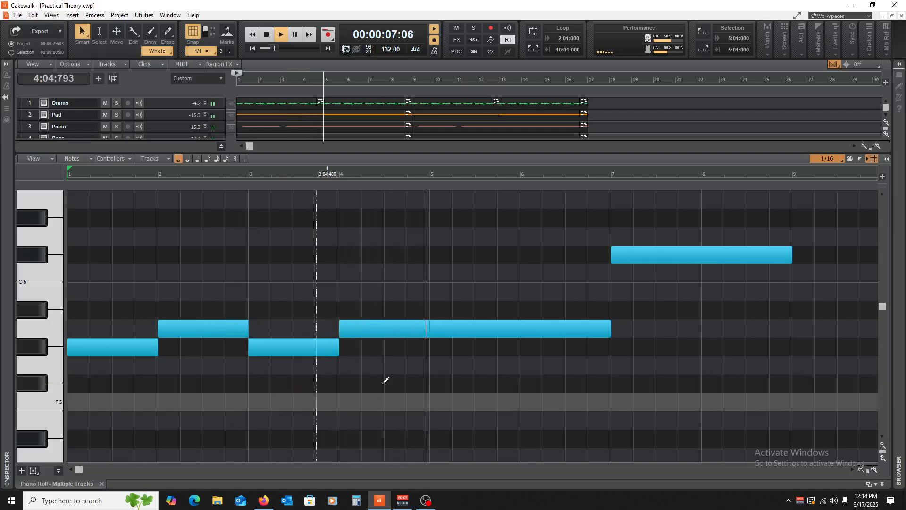
key("space")
Step: Make the bar 5 note a one-bar G#5, copy it to A5 at bar 6, and play from bar 5
left_click_drag(492, 327, 515, 336)
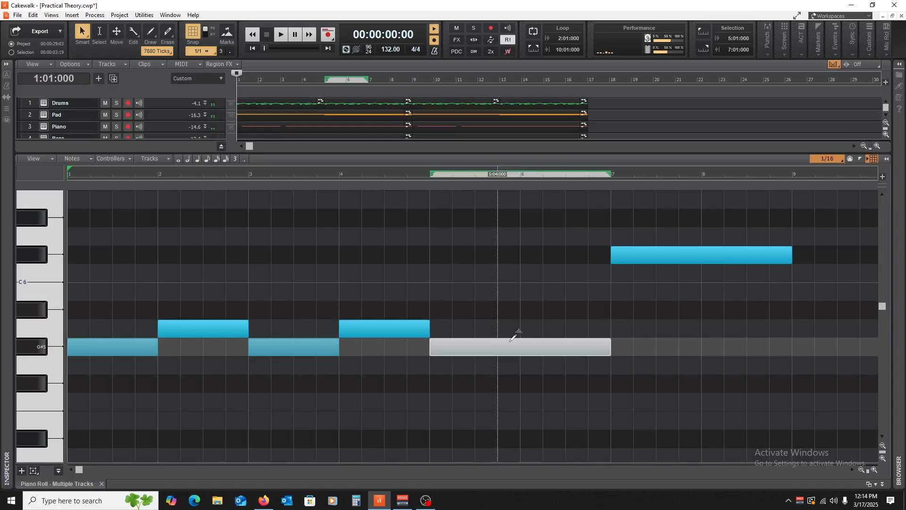
left_click_drag(609, 350, 520, 359)
left_click_drag(466, 350, 554, 332)
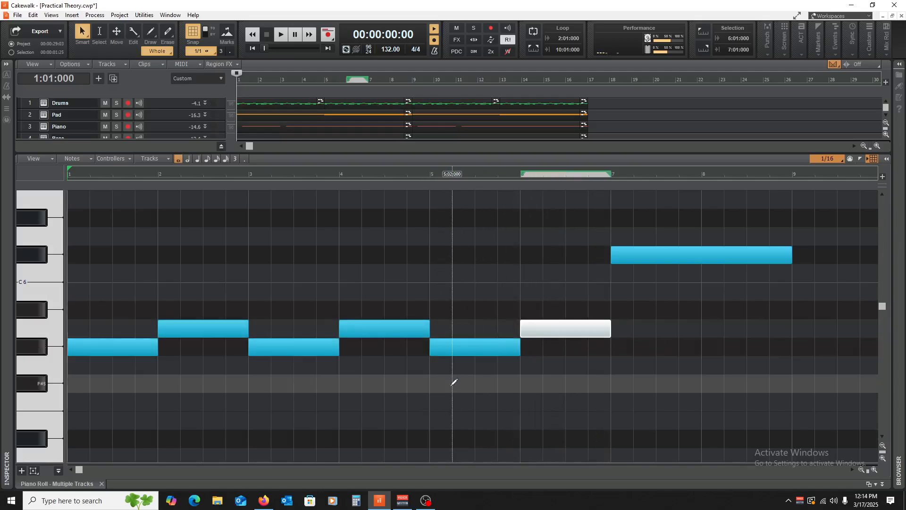
left_click(452, 385)
key("space")
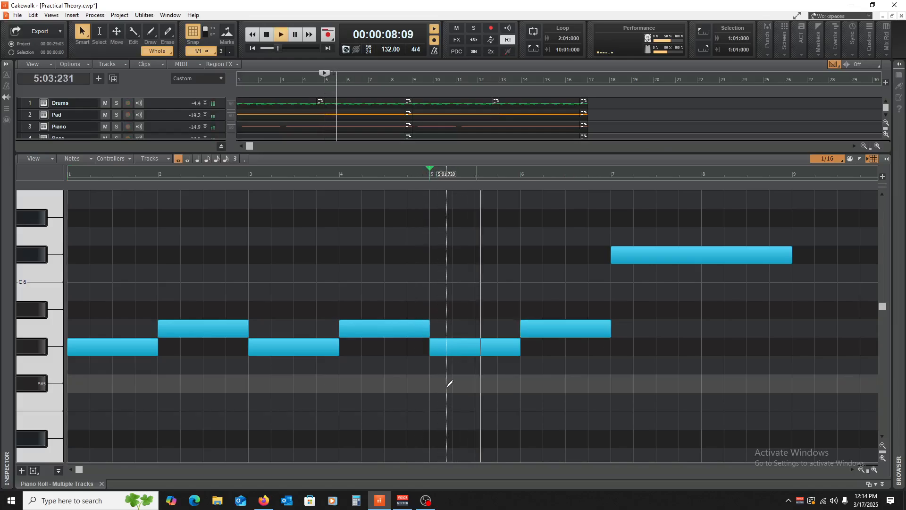
scroll(633, 398, "up", 1)
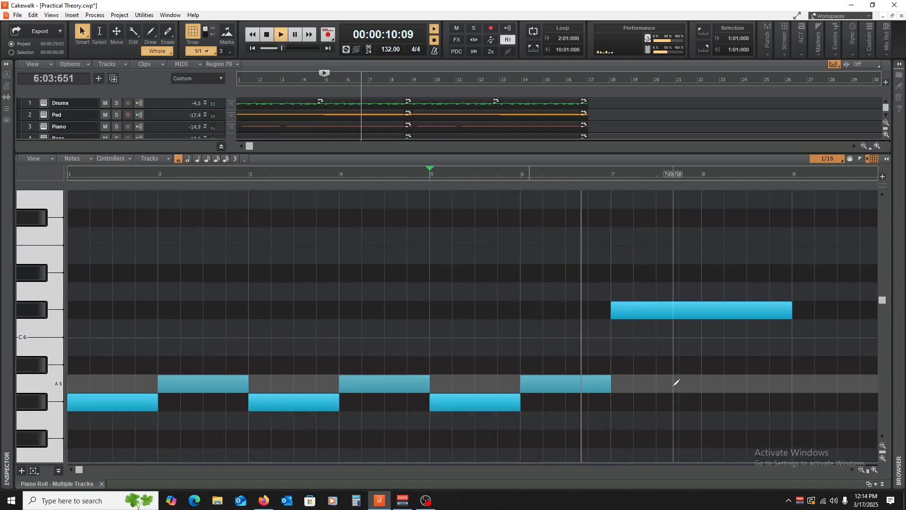
key("space")
Step: Move the bar 7 note to B5 and shorten it to one bar, add a one-bar A5 note at bar 8, and play from the start
left_click_drag(668, 309, 670, 350)
left_click_drag(787, 347, 756, 384)
key("w")
key("space")
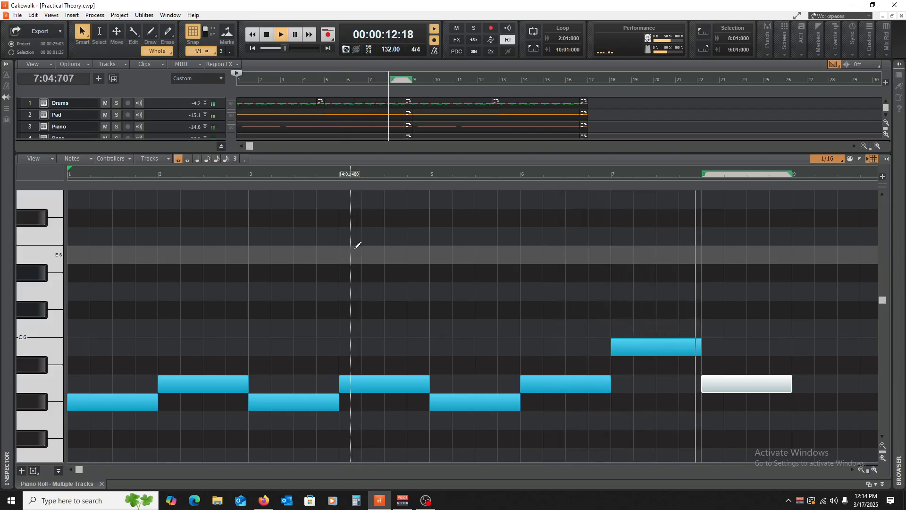
key("space")
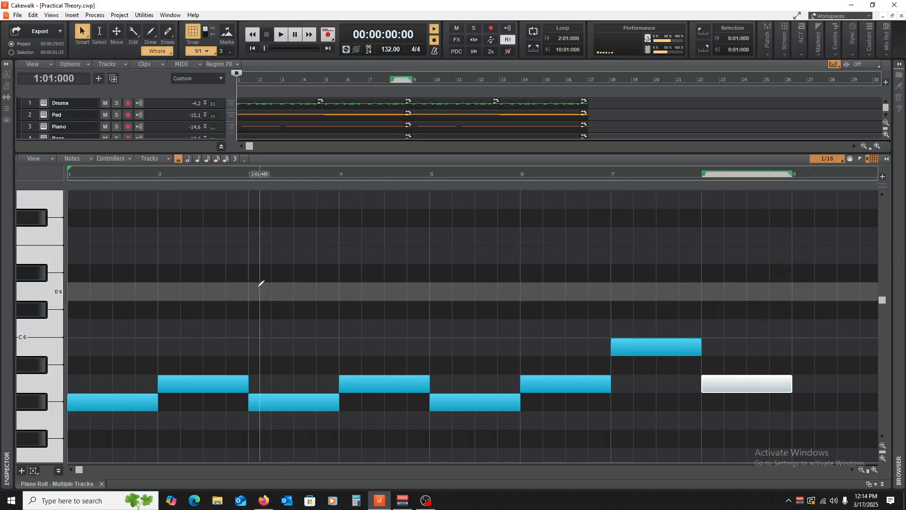
key("space")
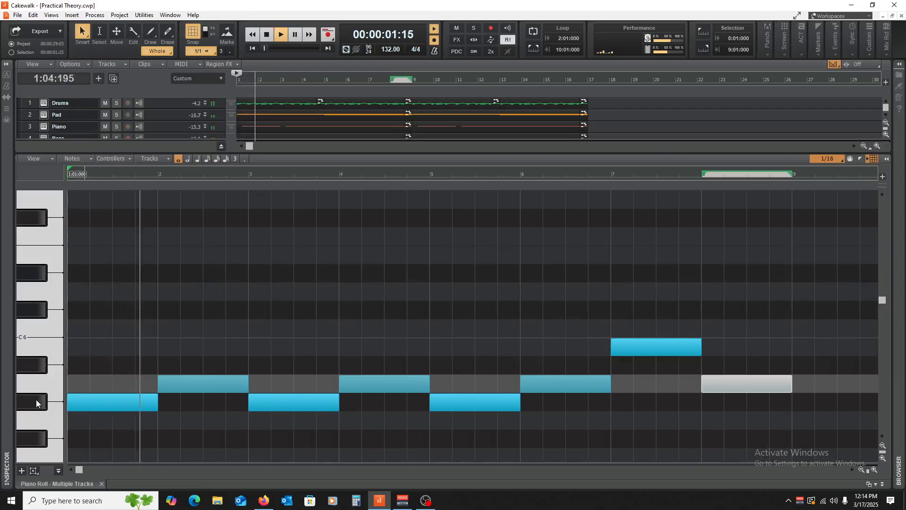
key("space")
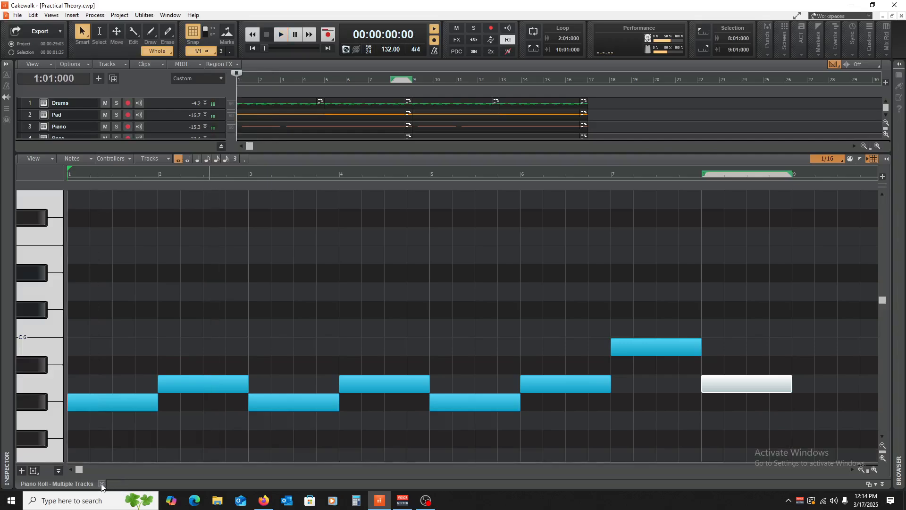
Step: Close the piano roll, load the 2 FINGER PROG chord preset in ANA 2's arpeggiator, and play it with the ANA 2 track soloed
left_click(102, 484)
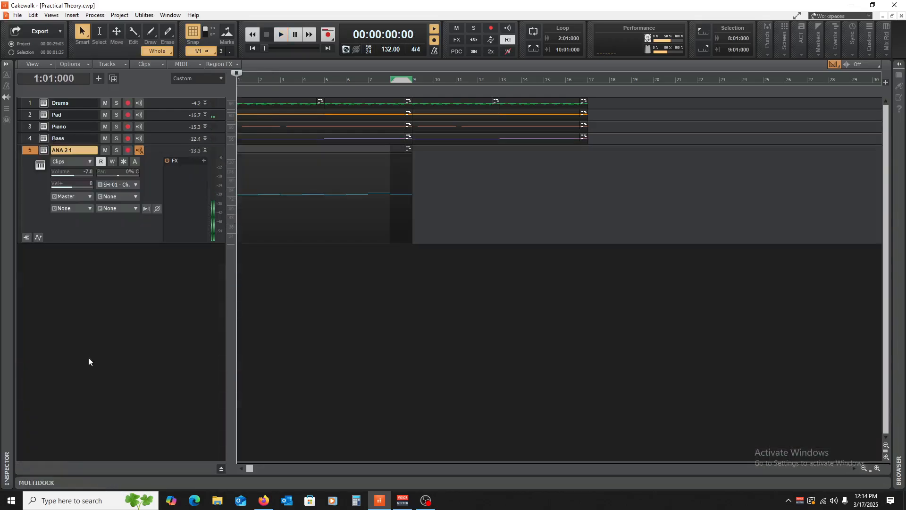
left_click(43, 150)
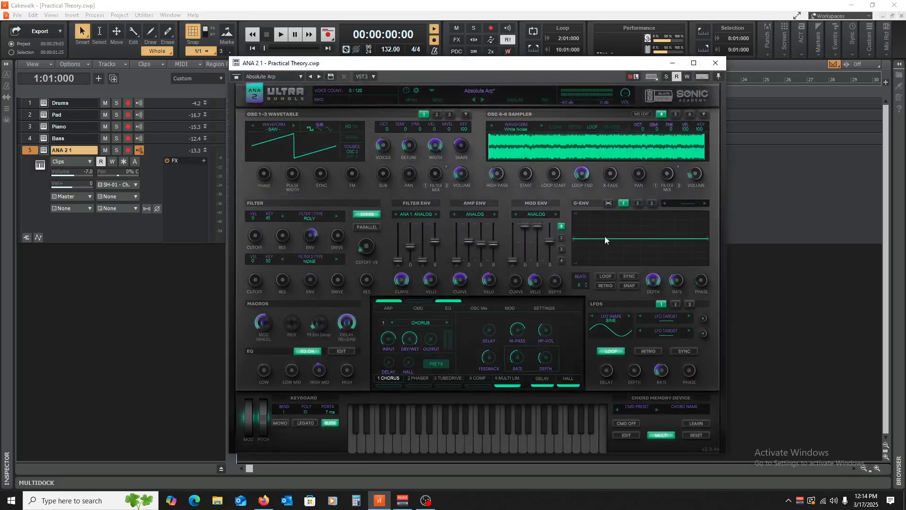
left_click(389, 308)
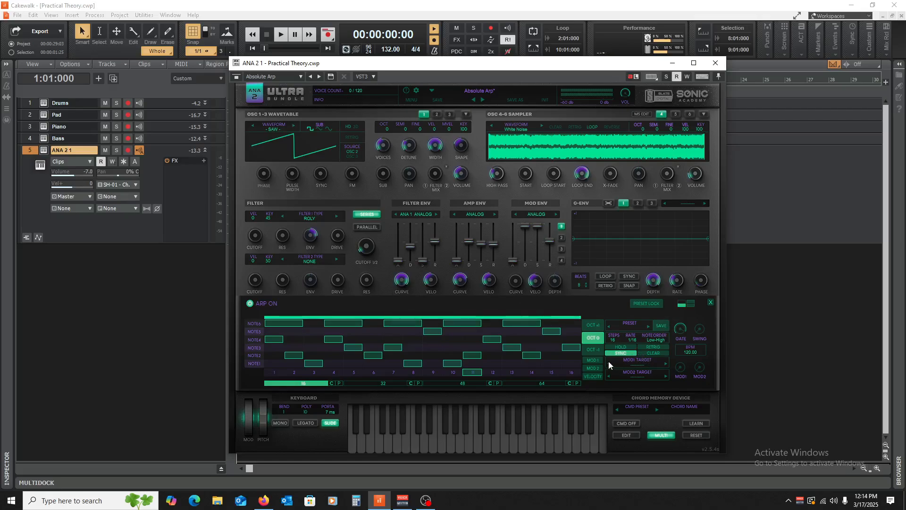
left_click(646, 326)
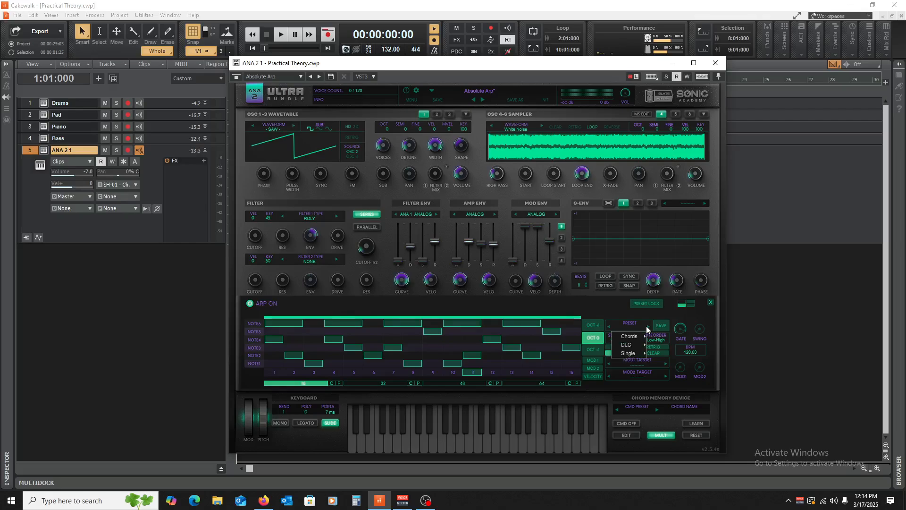
mouse_move(640, 338)
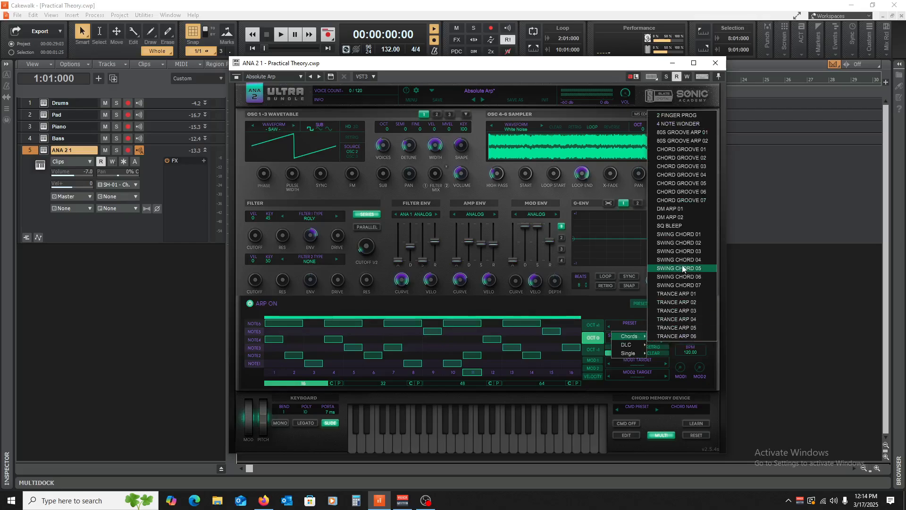
left_click(680, 115)
key("space")
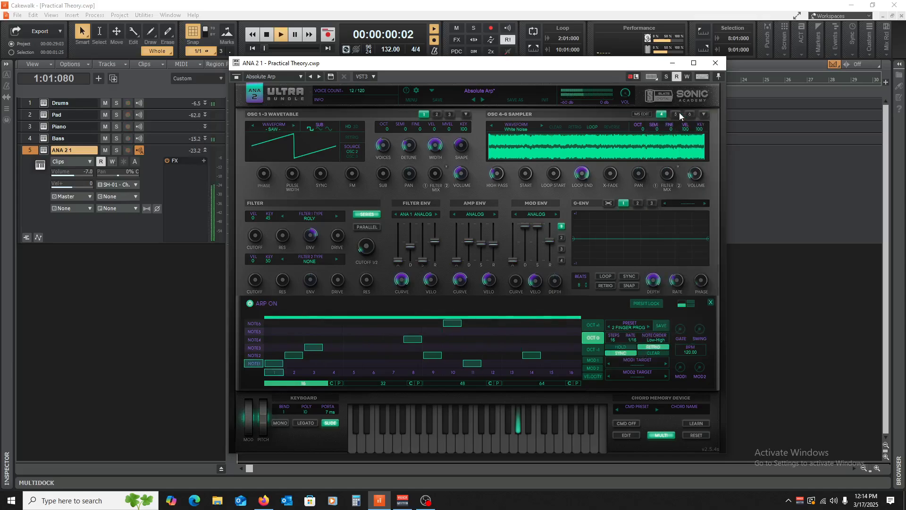
left_click(117, 150)
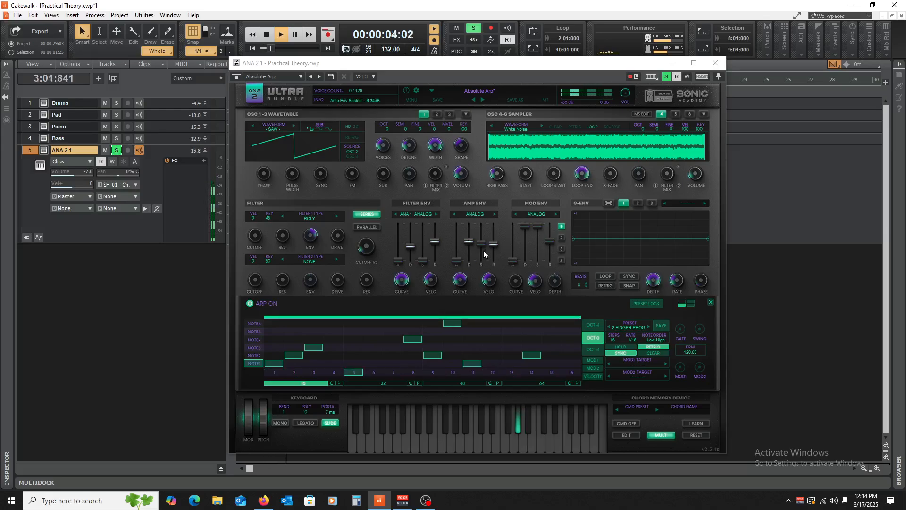
Step: Load the 4 Note Wonder arpeggiator preset in ANA 2 and audition it on the soloed track
key("space")
left_click(649, 327)
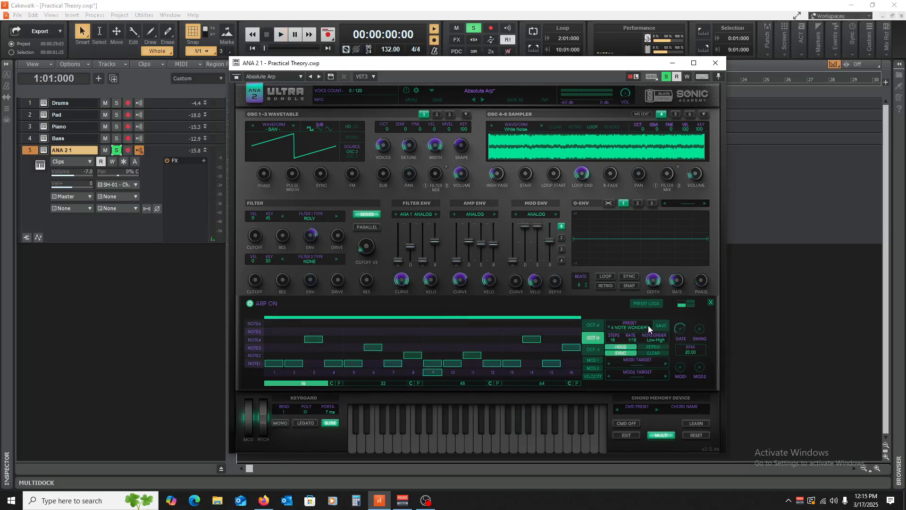
key("space")
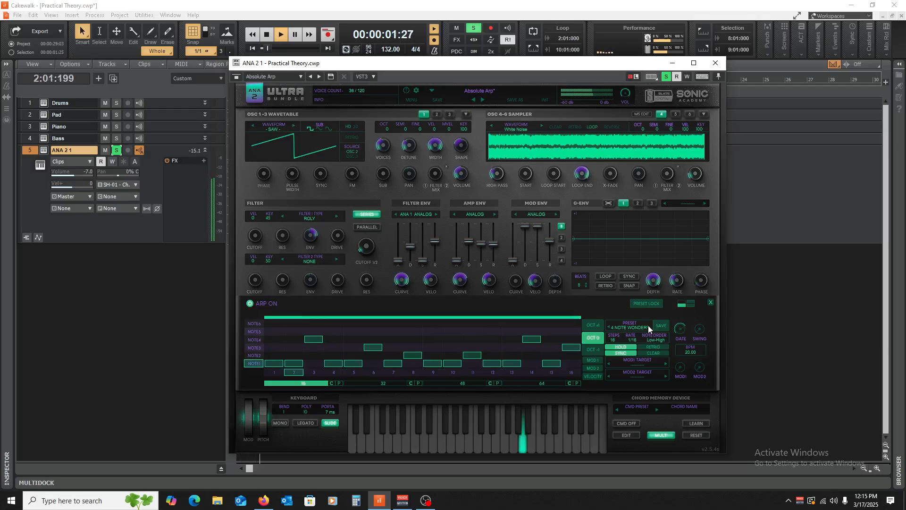
Step: Unsolo the ANA 2 1 track to hear it with the full mix, and close the synth window
left_click(118, 150)
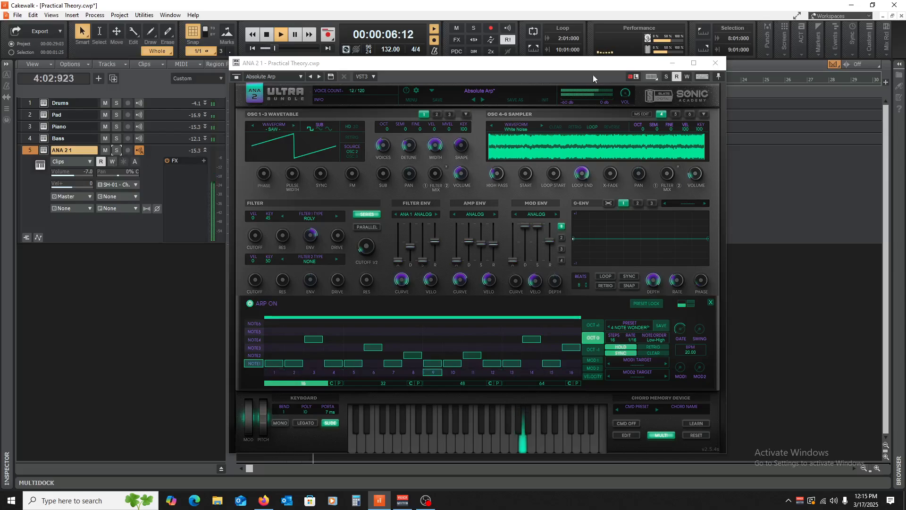
left_click(715, 63)
key("space")
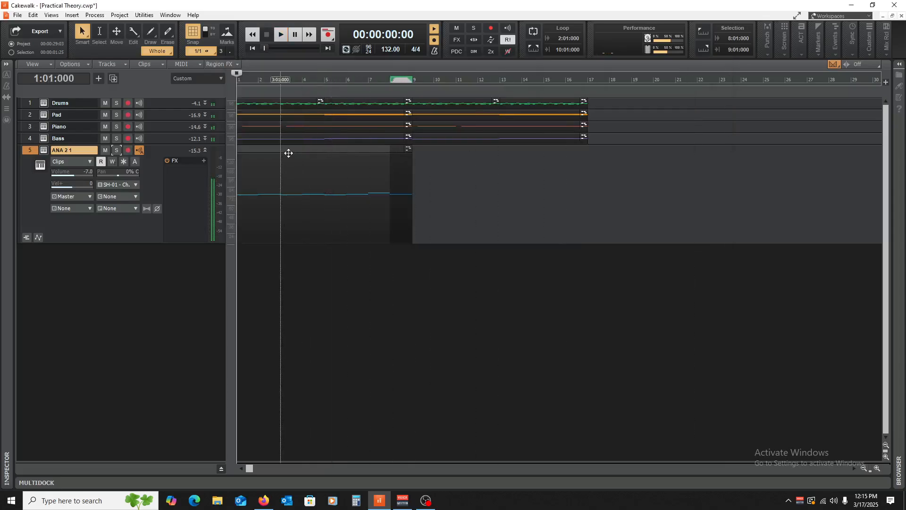
Step: Open the ANA 2 1 clip in the Piano Roll, raise its bar 2 note to Db6 and audition it
double_click(297, 154)
scroll(184, 269, "up", 1)
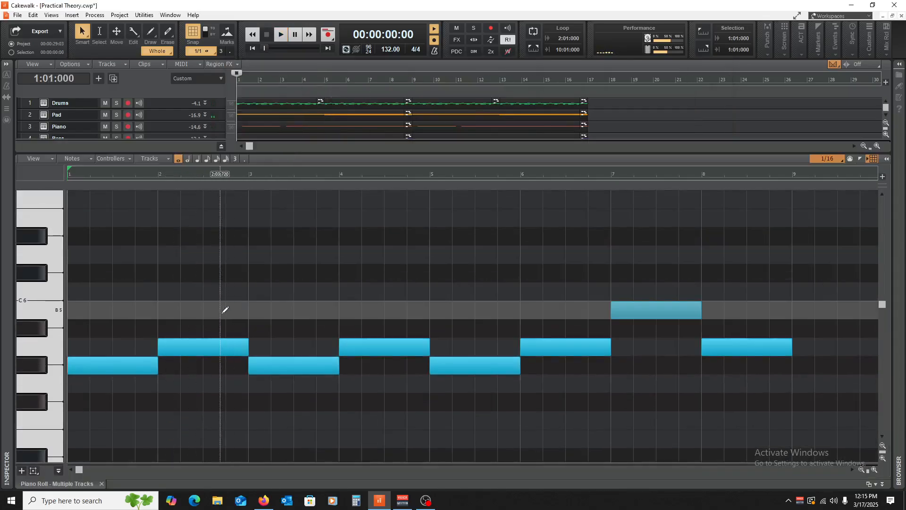
key("space")
key("space")
left_click_drag(194, 347, 194, 274)
key("space")
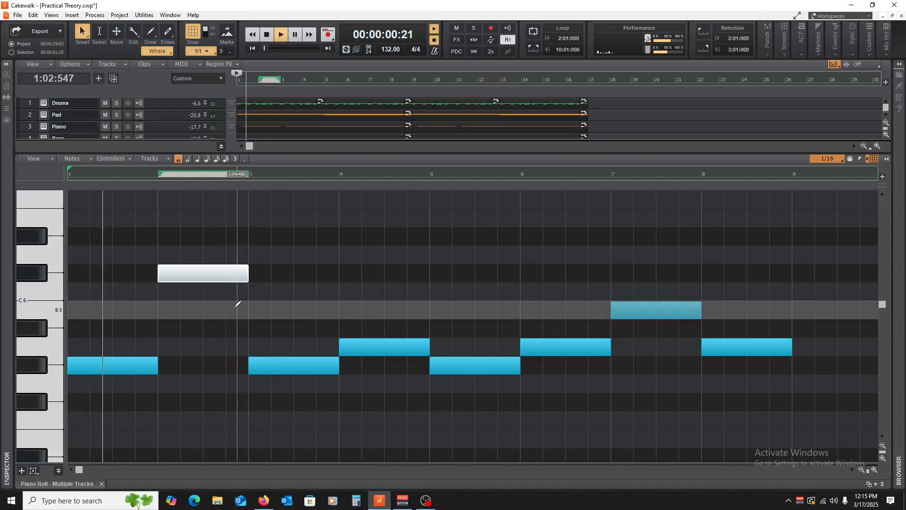
Step: Lower the bar 2 note to B5 and play the melody from the start
key("space")
left_click_drag(208, 276, 212, 308)
key("space")
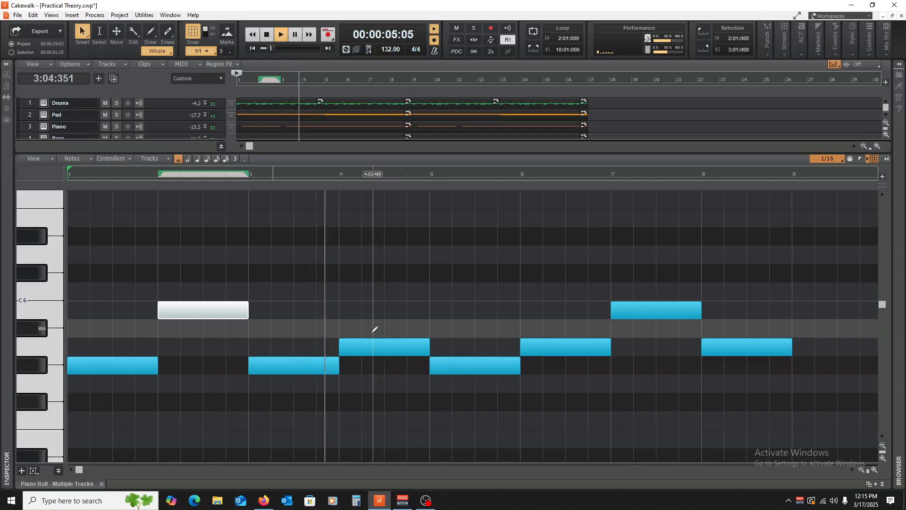
Step: Raise the bar 4 note to B5 and the bar 5 note to Db6, and close the Piano Roll
key("space")
left_click_drag(369, 349, 370, 311)
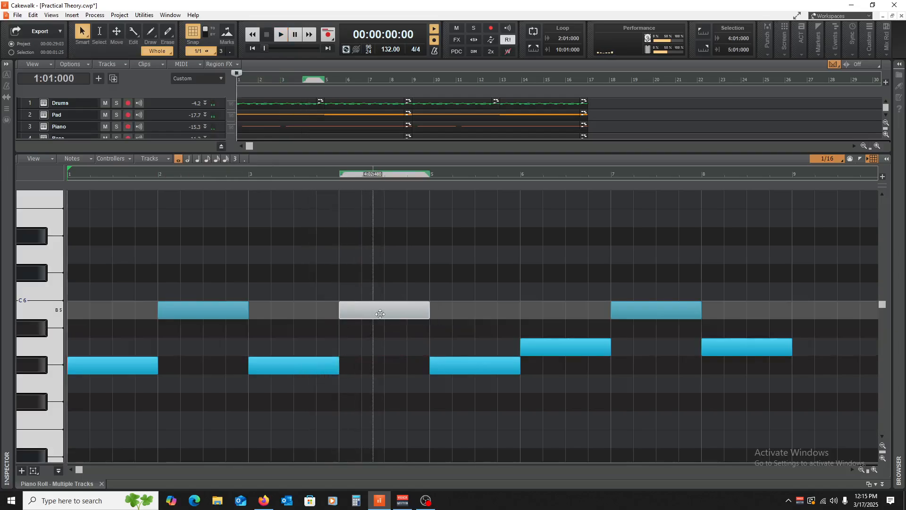
key("space")
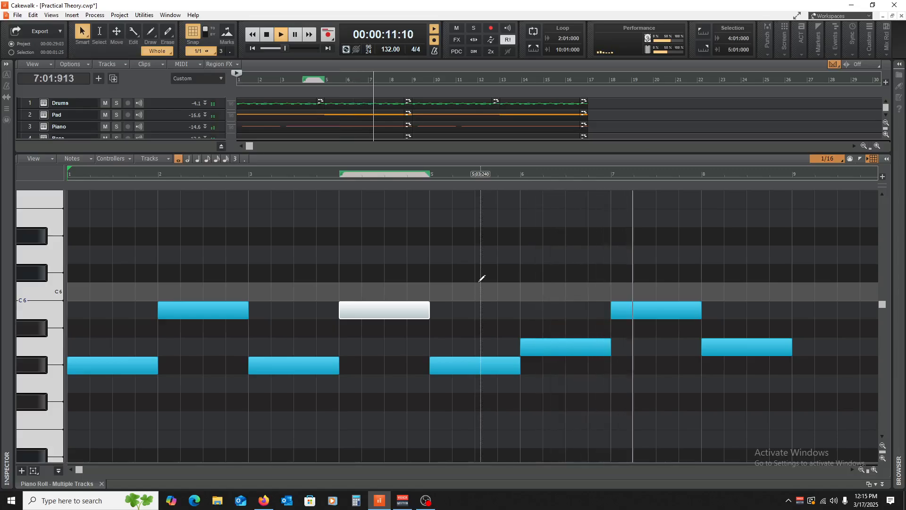
key("space")
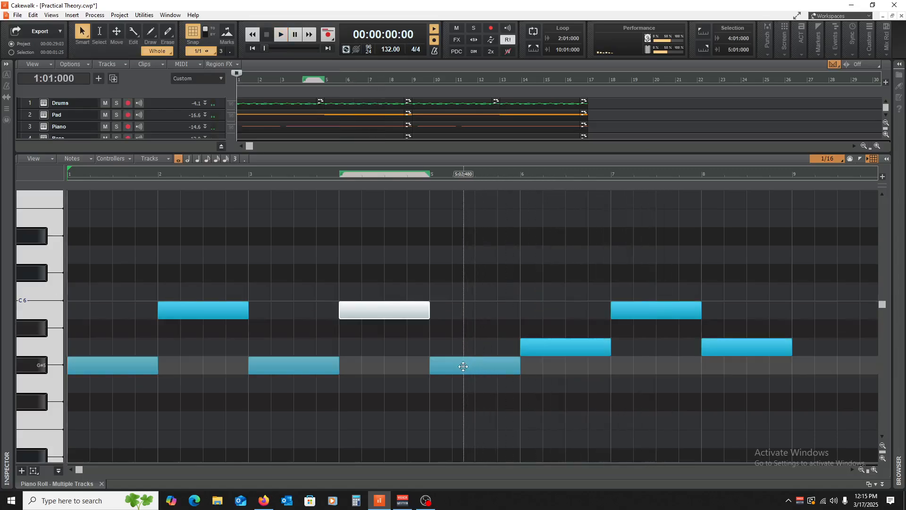
left_click_drag(463, 366, 457, 273)
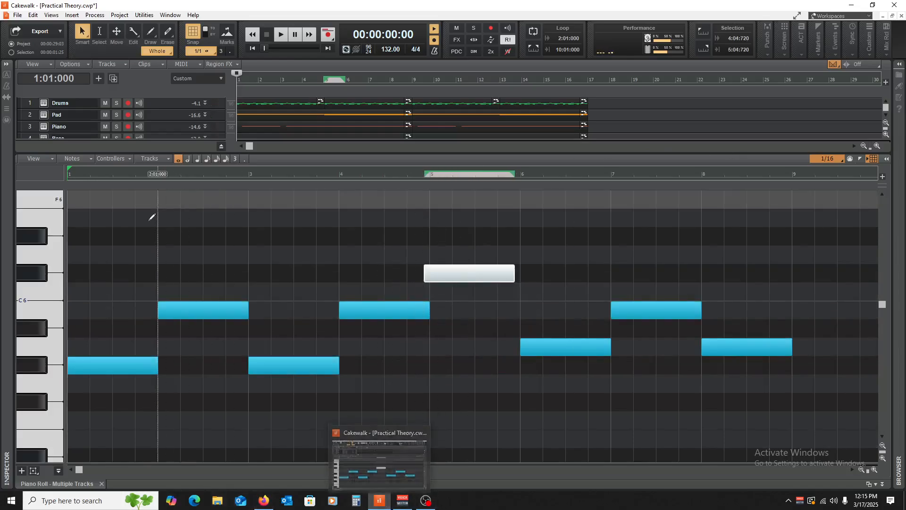
left_click(101, 483)
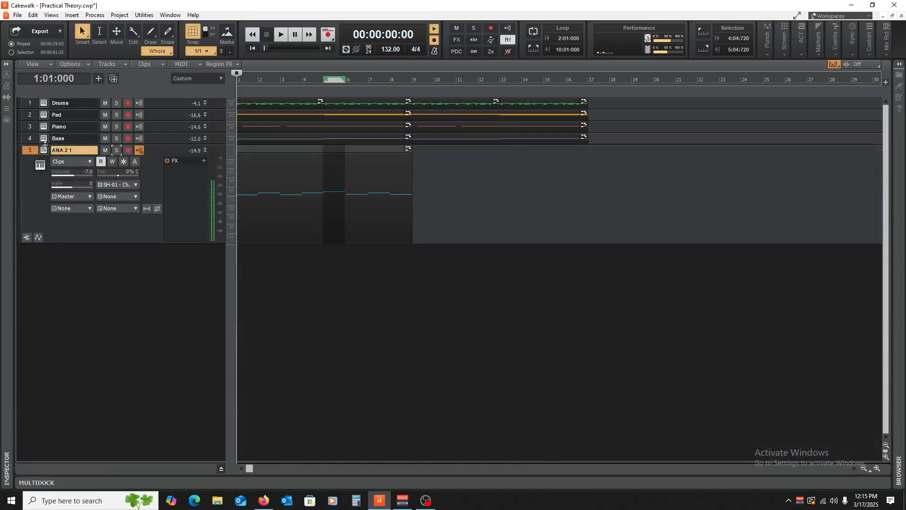
Step: Turn off Hold in the ANA 2 arpeggiator and close the synth window with the project playing
left_click(44, 150)
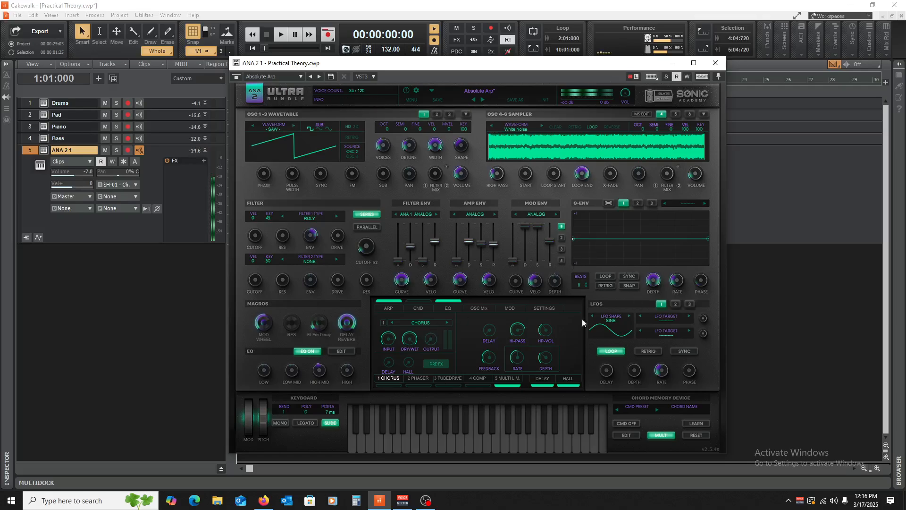
left_click(389, 308)
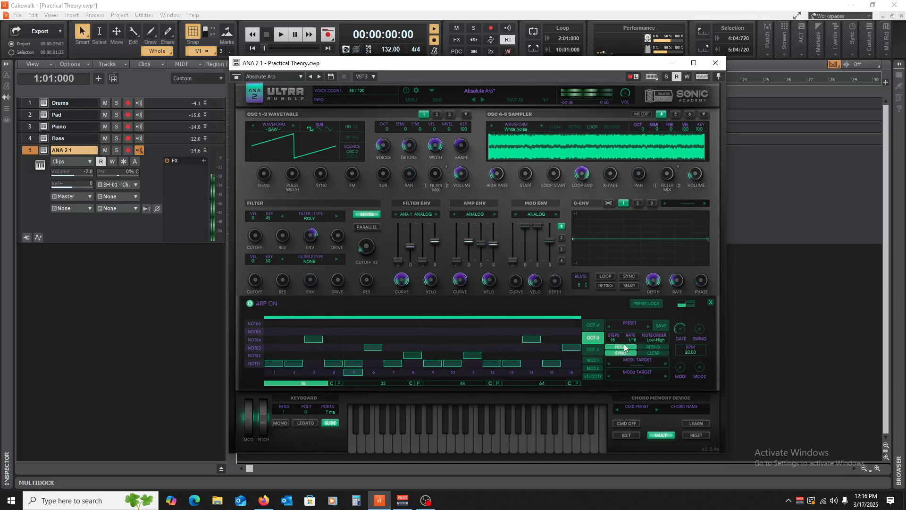
key("space")
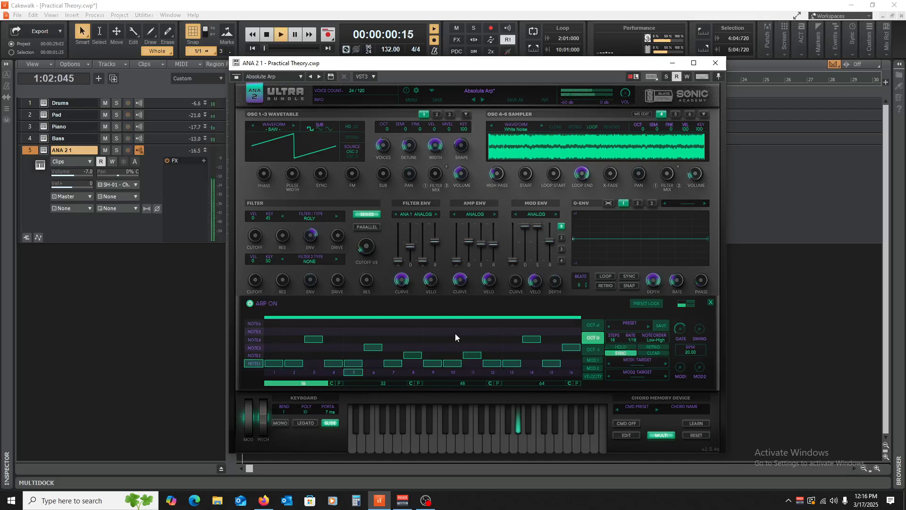
left_click(722, 66)
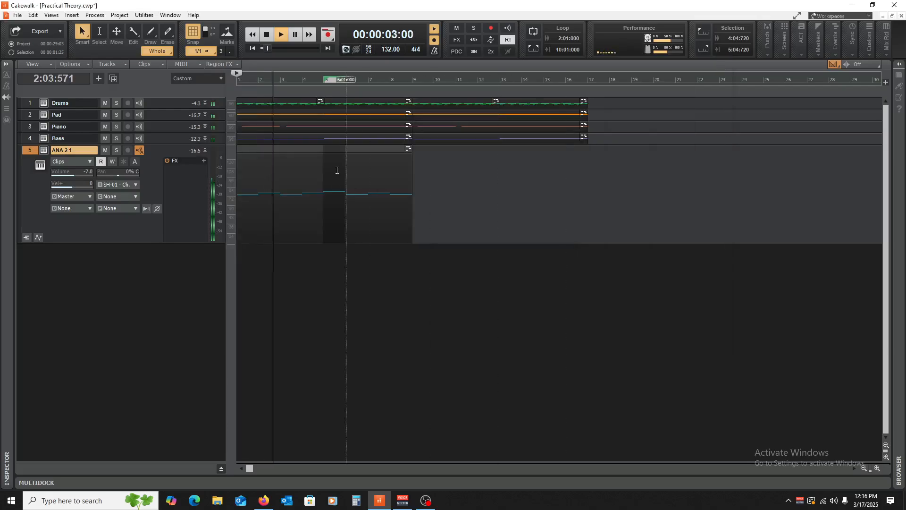
Step: Reopen the ANA 2 1 clip in the Piano Roll and lower the bar 4 note to E5
double_click(271, 149)
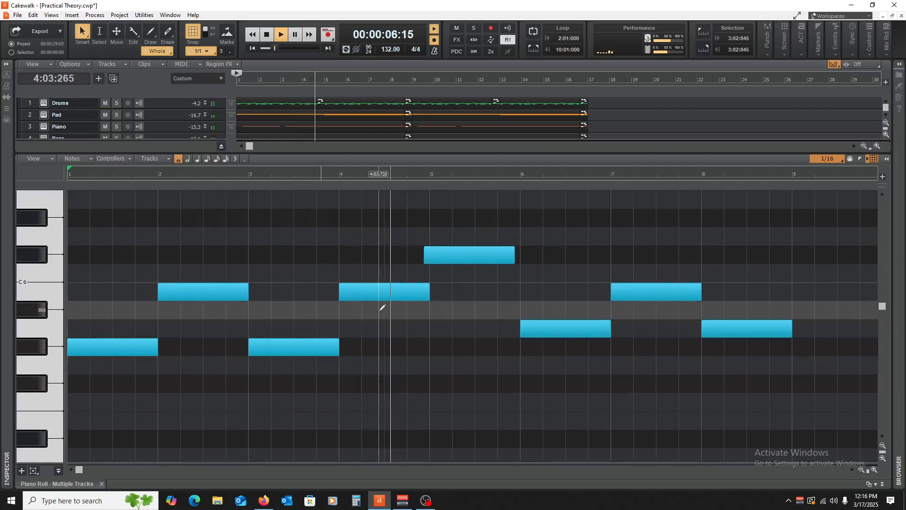
key("space")
left_click_drag(377, 295, 380, 418)
key("space")
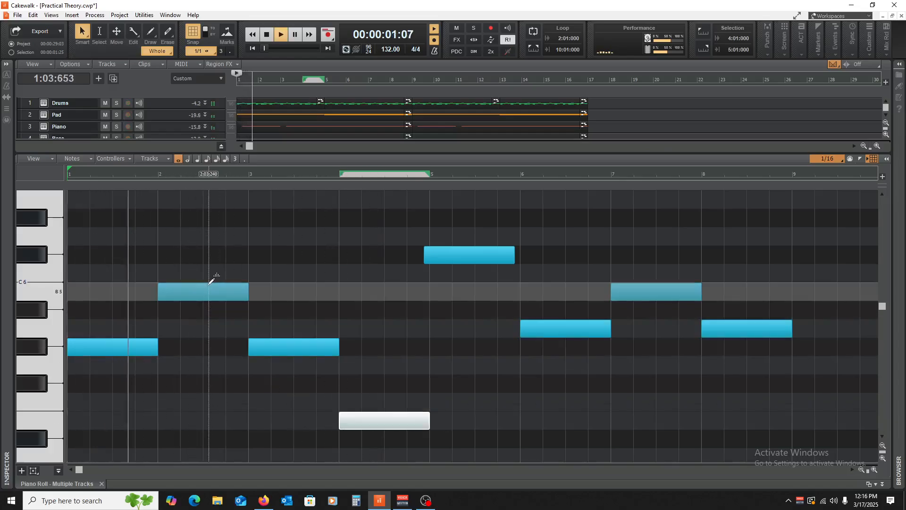
Step: Lower the bar 2 note to F#5 and audition the melody from the start
key("space")
left_click_drag(198, 291, 201, 379)
key("space")
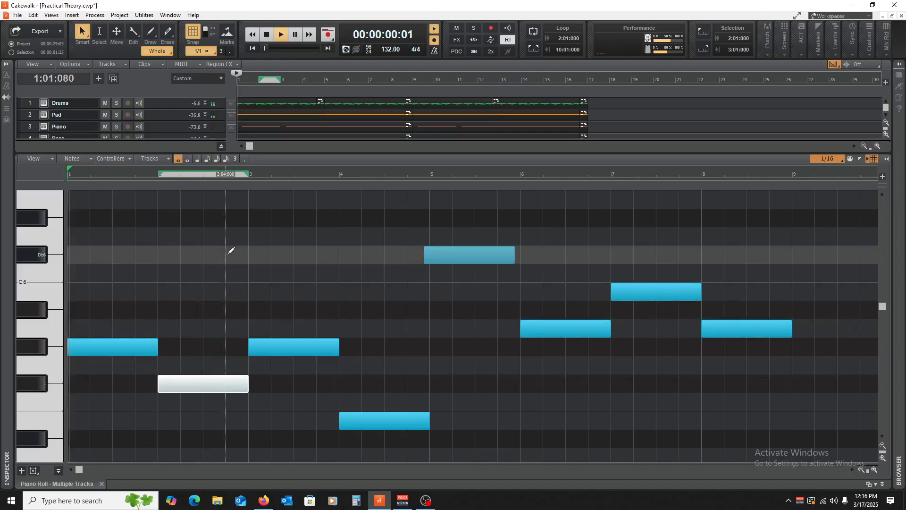
scroll(273, 356, "down", 3)
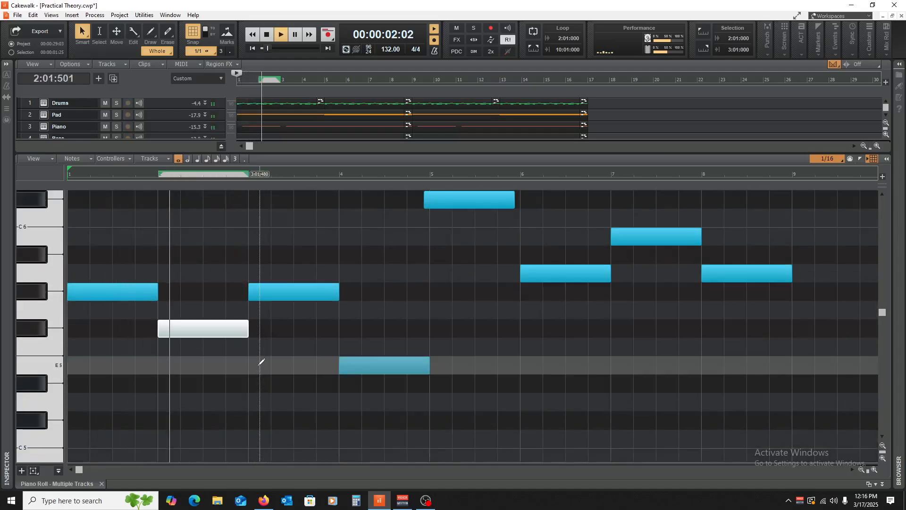
key("space")
key("space")
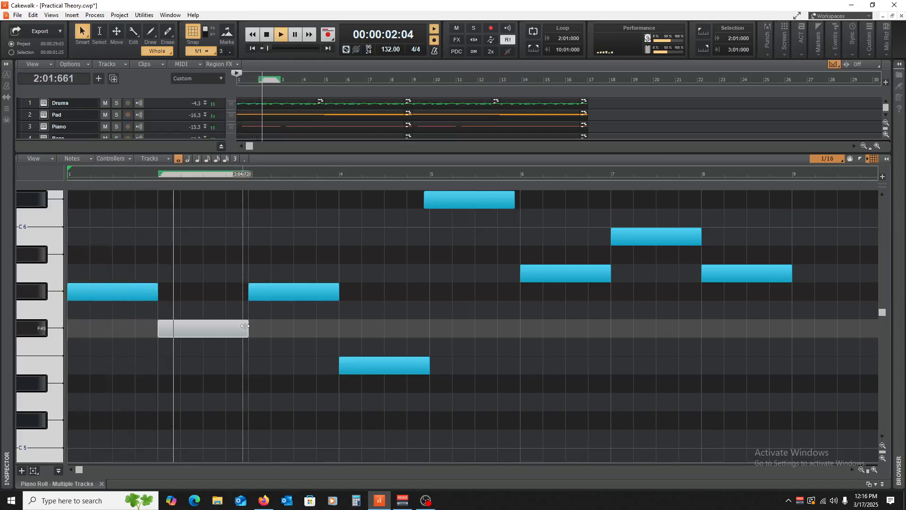
Step: Shorten the bar 2 F#5 note to a half note and add an E5 half note in the second half of the bar
left_click_drag(244, 325, 204, 330)
key("space")
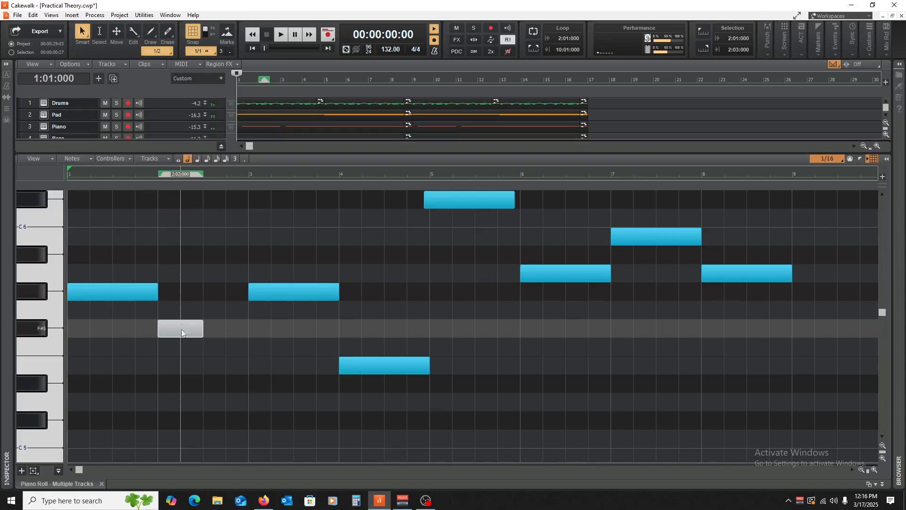
mouse_move(210, 365)
left_mouse_down()
mouse_move(338, 366)
mouse_move(263, 366)
left_mouse_up()
key("space")
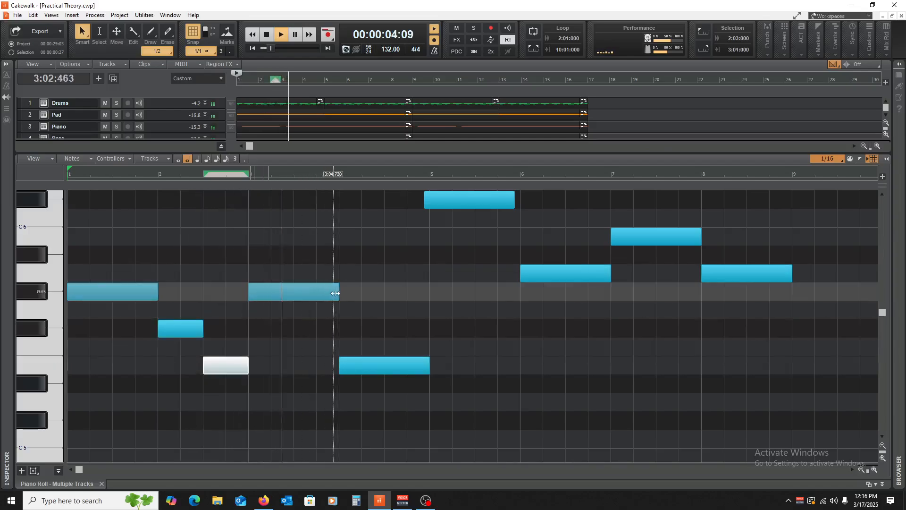
Step: Rework bar 4 into an F#5 half note followed by an E5 half note, and audition it
key("space")
left_click_drag(384, 368, 405, 372)
key("space")
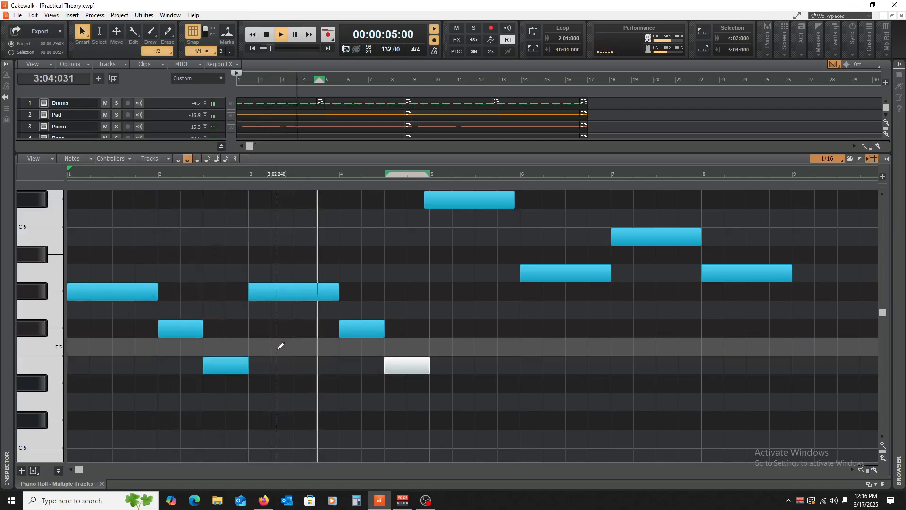
Step: Move the bar 5 note to B5 starting at 5:01:000 and audition it from bar 5
scroll(508, 402, "up", 3)
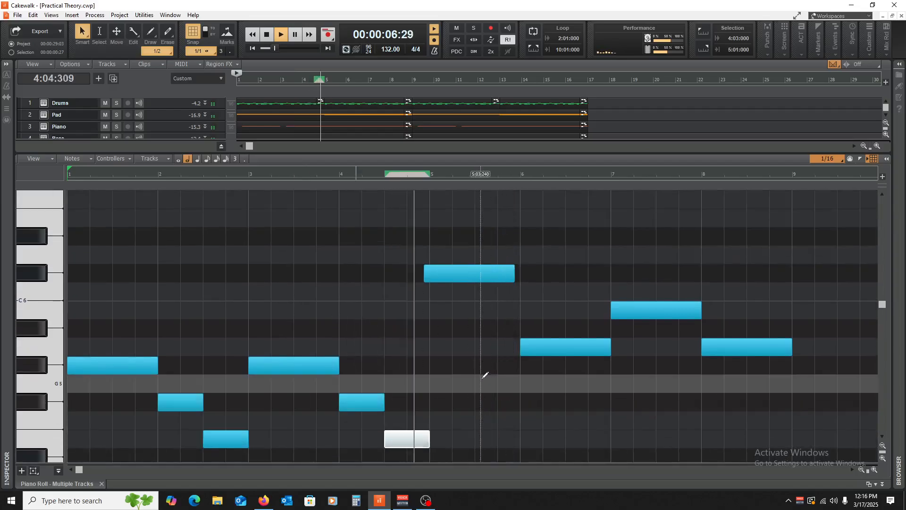
key("space")
left_click_drag(477, 278, 465, 324)
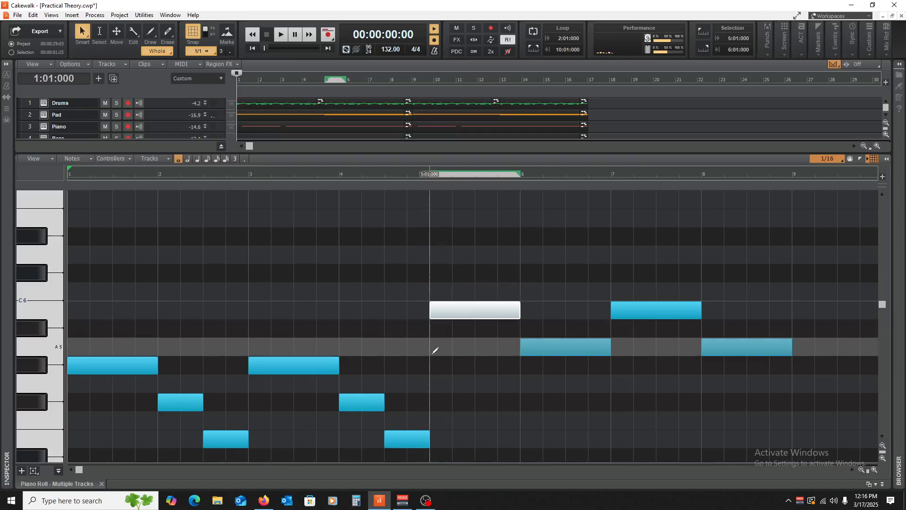
left_click(431, 352)
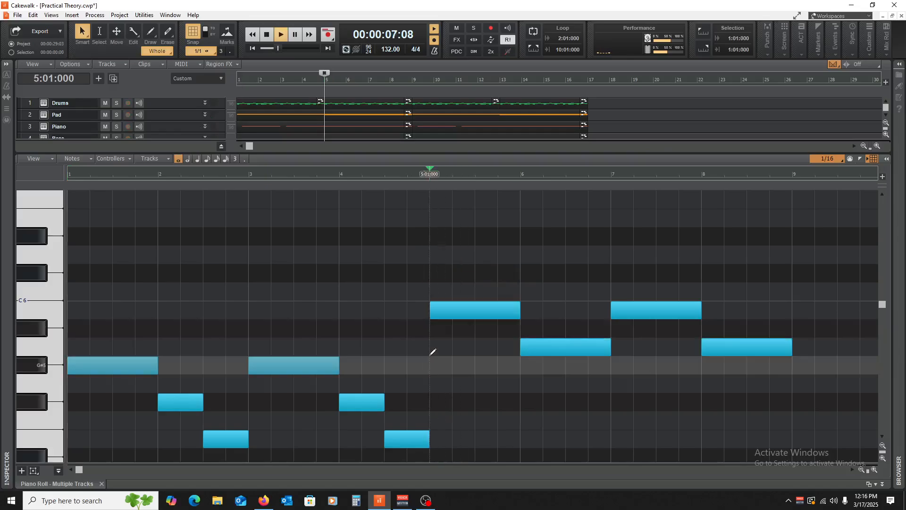
key("space")
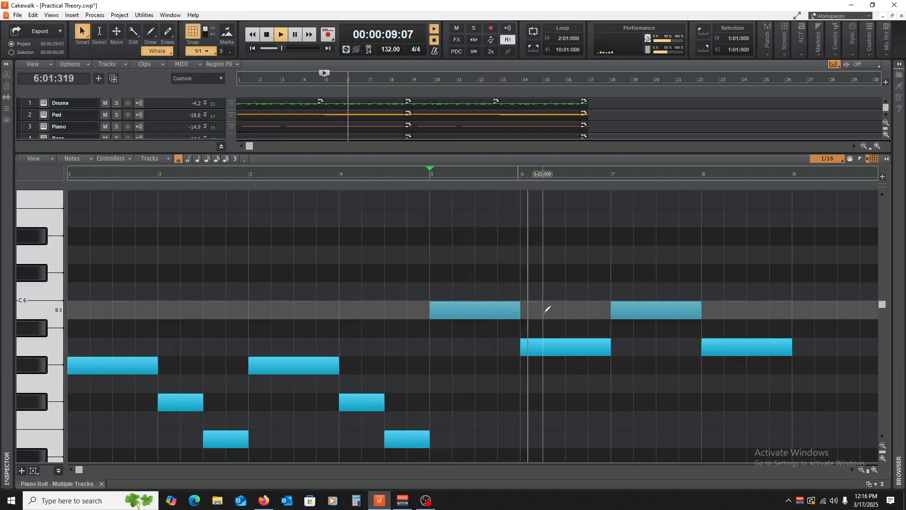
key("space")
key("space")
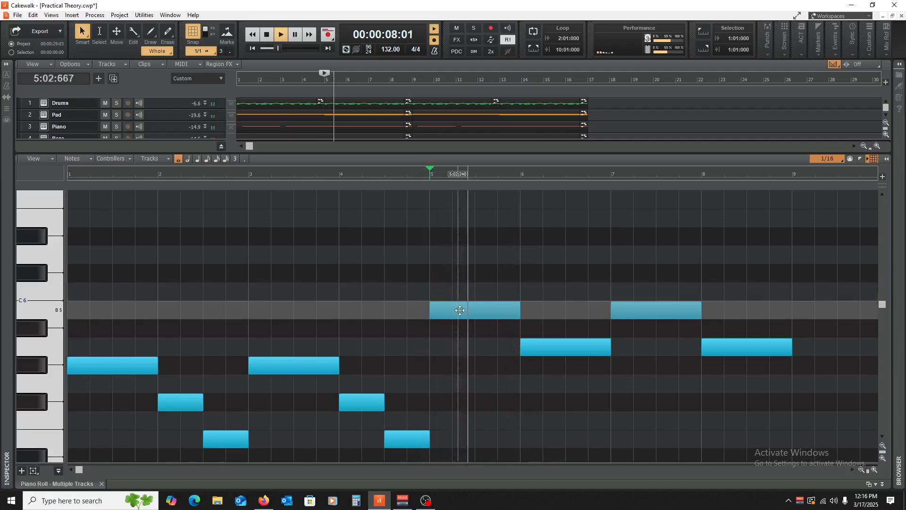
key("space")
Step: Rewind to the start of the project and play the revised arp melody through to bar 5
scroll(461, 309, "down", 5)
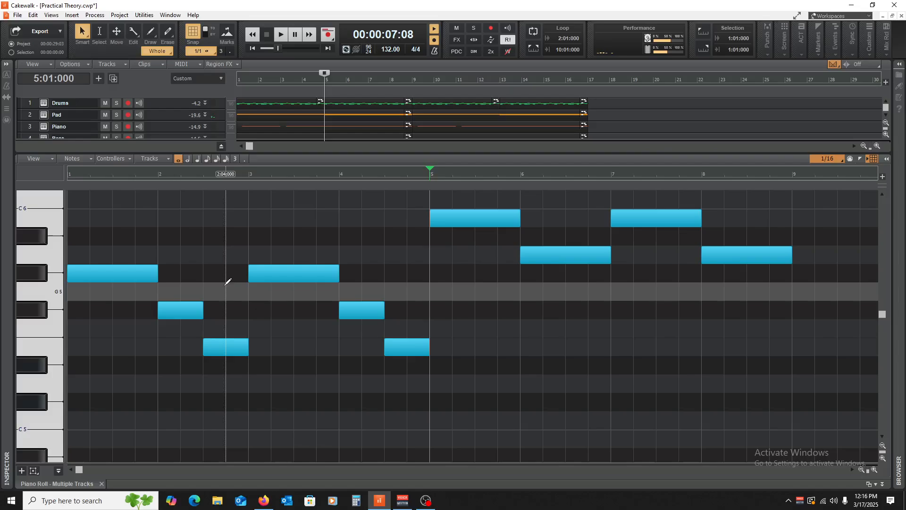
key("w")
key("space")
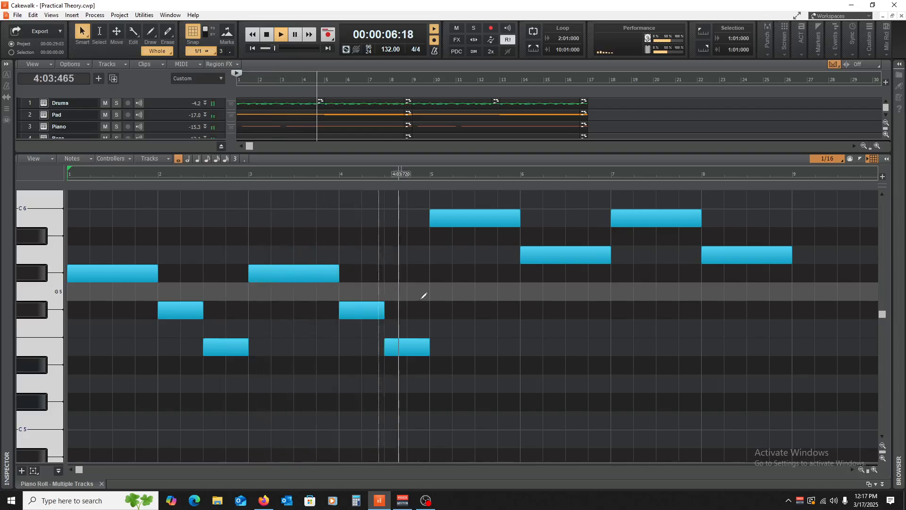
scroll(486, 316, "up", 4)
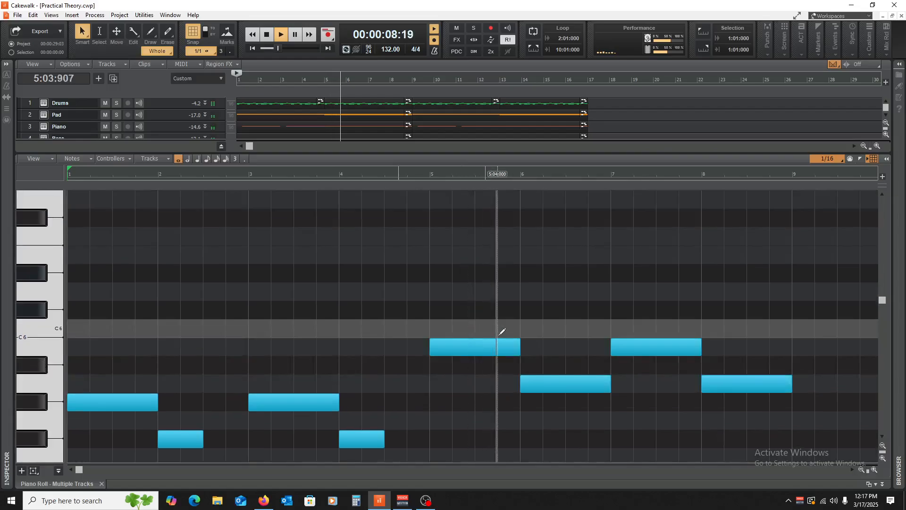
key("space")
key("space")
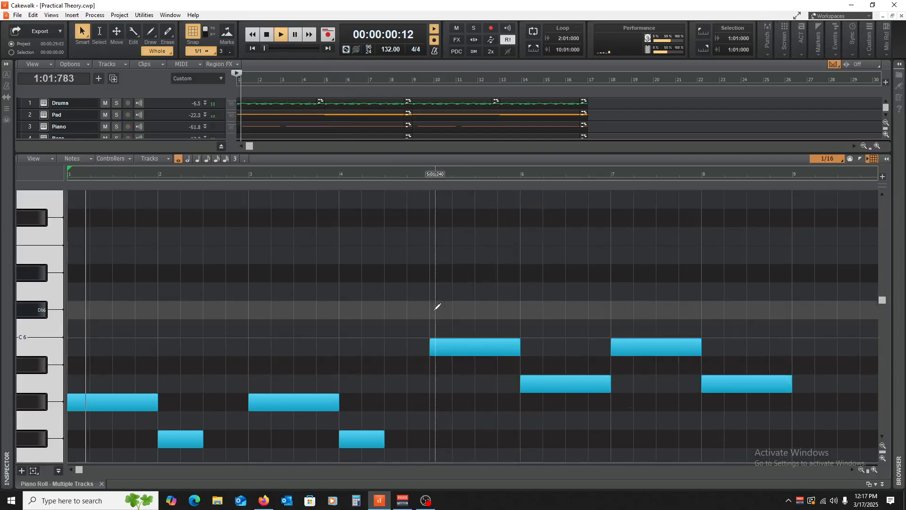
Step: Lower the bar 5 note to A5 and audition it from the start of bar 5
left_click(432, 308)
key("space")
key("space")
key("space")
left_click_drag(467, 348, 468, 386)
left_click(434, 305)
key("space")
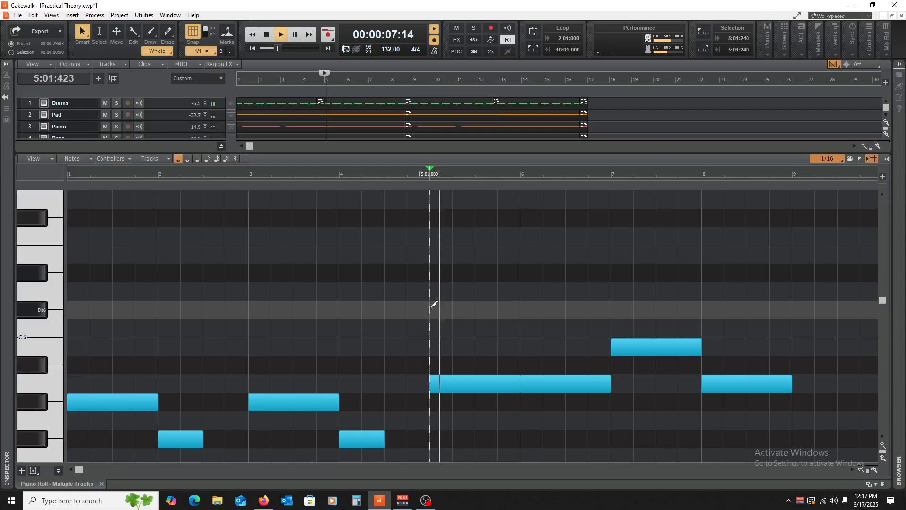
Step: Lower the bar 5 note to E5 and play from the start of bar 5
scroll(472, 321, "down", 2)
key("space")
left_click_drag(475, 312, 470, 404)
key("space")
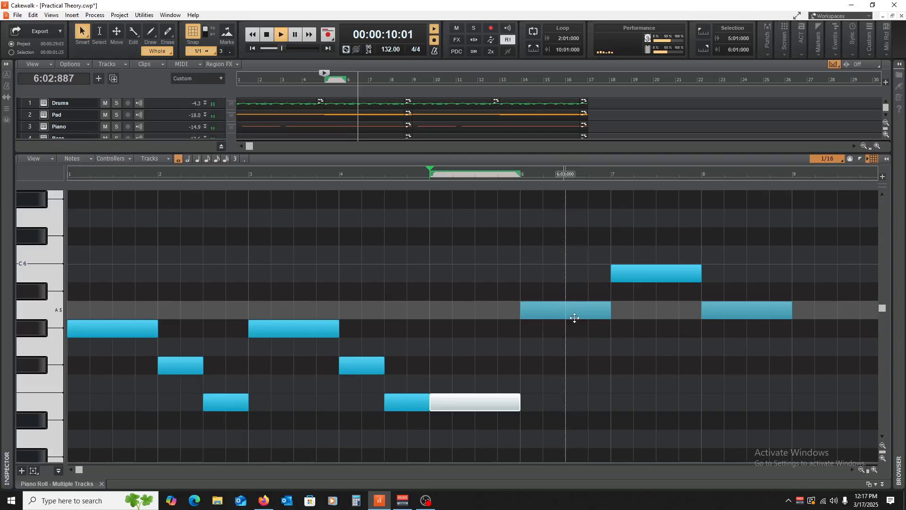
Step: Replay from bar 5, lower the bar 6 note to G#5, and audition the change
key("space")
key("space")
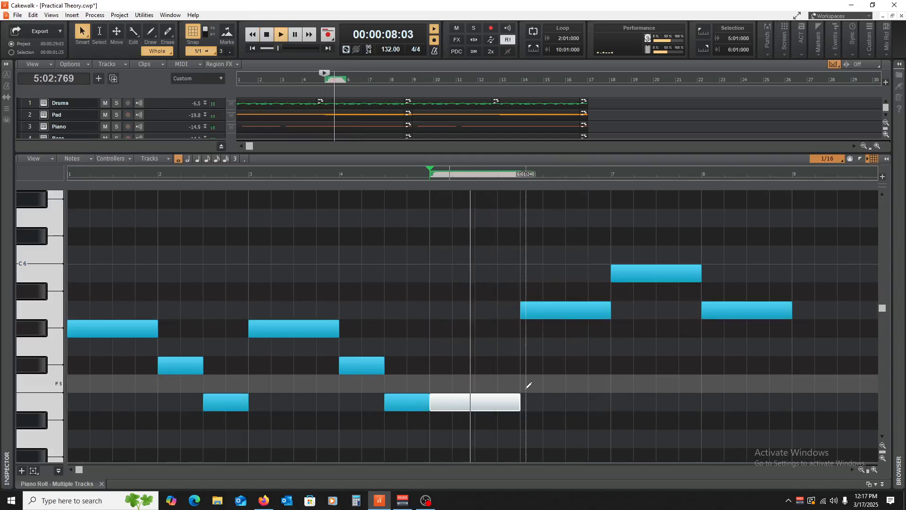
key("space")
left_click_drag(555, 309, 556, 329)
key("space")
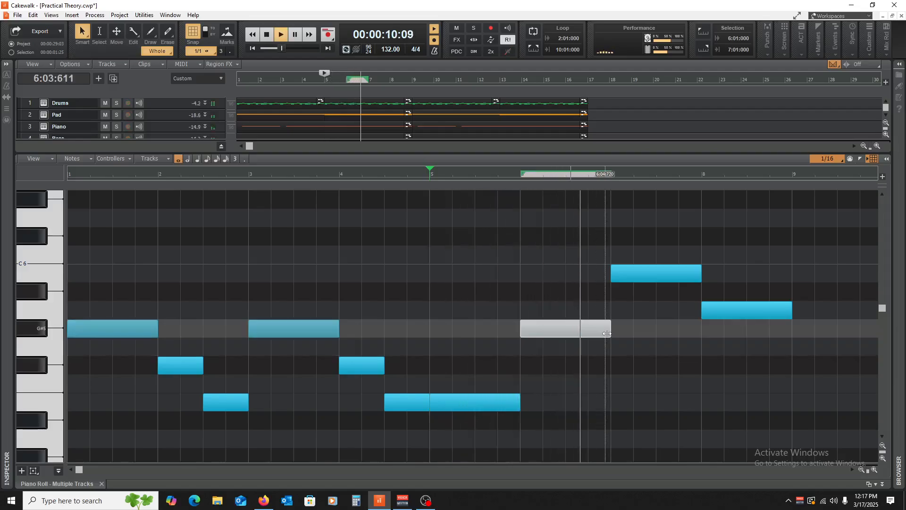
Step: Lower the bar 7 note to F#5 and the bar 8 note to E5, and play from the project start
key("space")
left_click_drag(651, 269, 651, 361)
left_click_drag(747, 310, 751, 402)
key("w")
key("space")
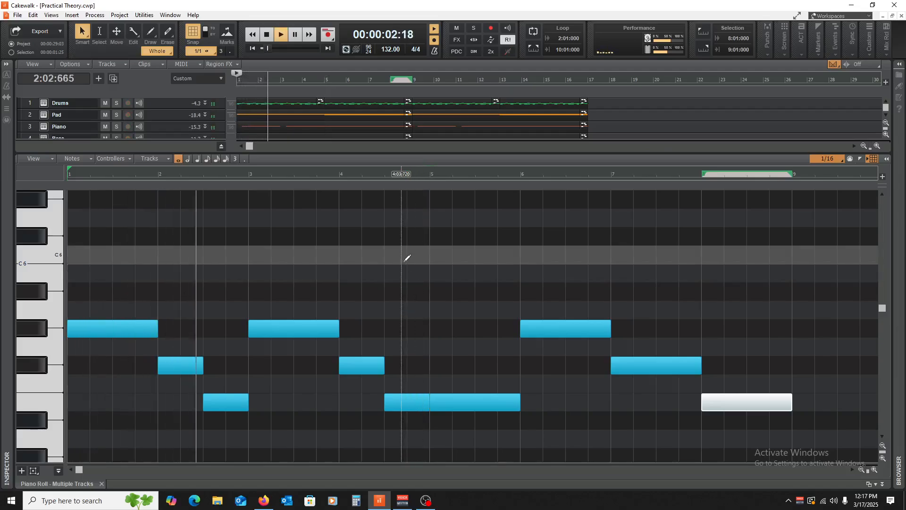
Step: Open the ANA 2 arpeggiator and try the presets 4 Note Wonder, 80s Groove and Chord Groove during playback
left_click(103, 480)
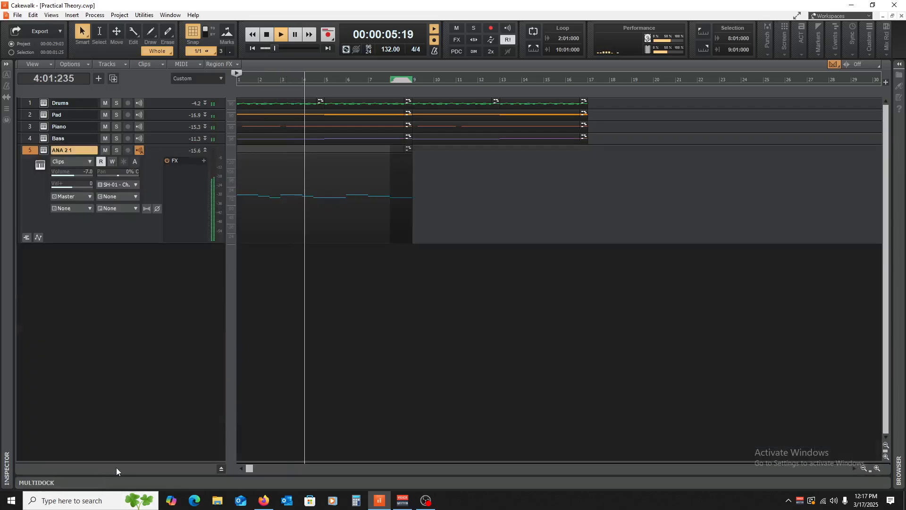
left_click(42, 152)
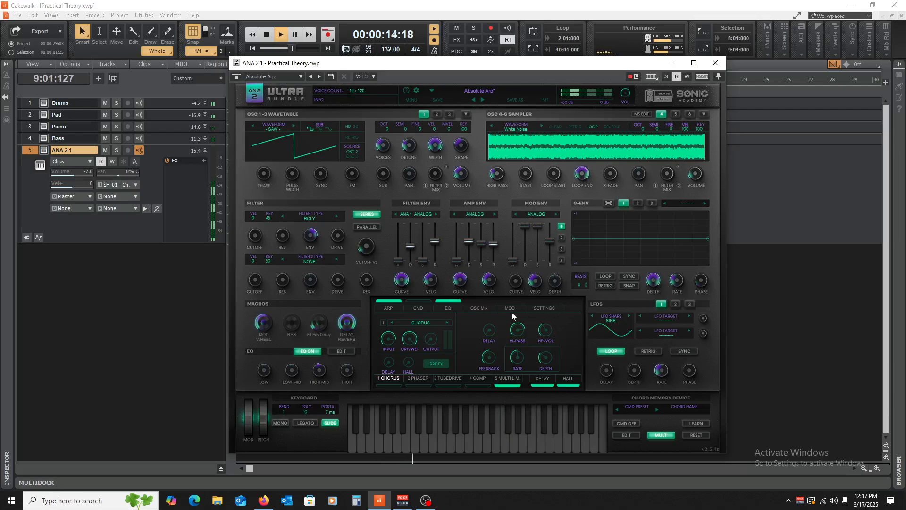
key("space")
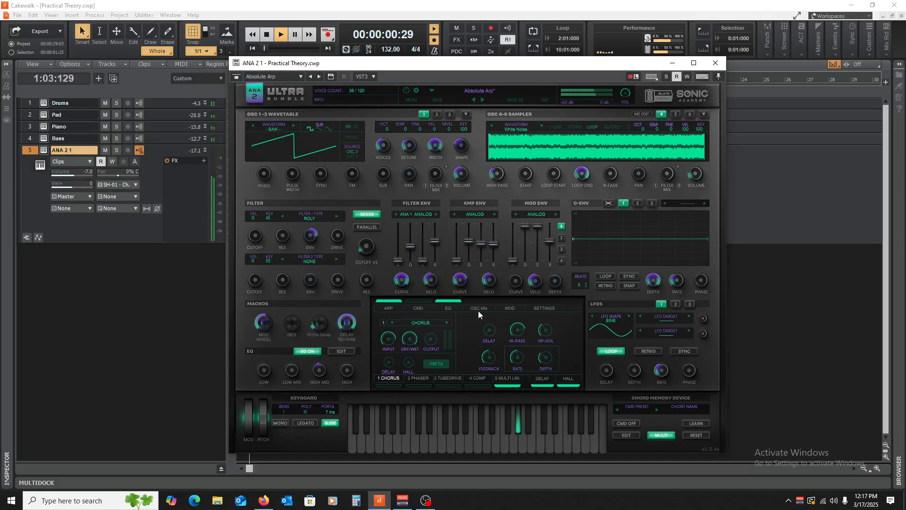
left_click(389, 308)
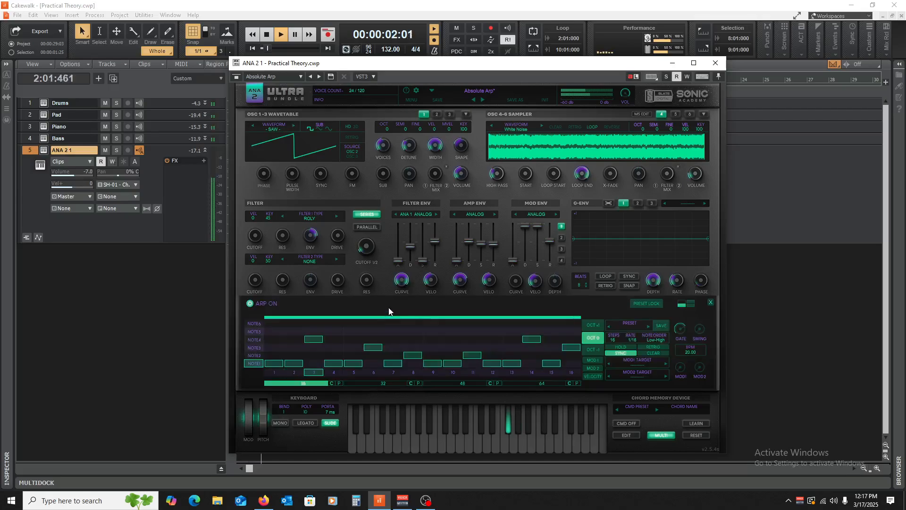
left_click(647, 327)
left_click(647, 327)
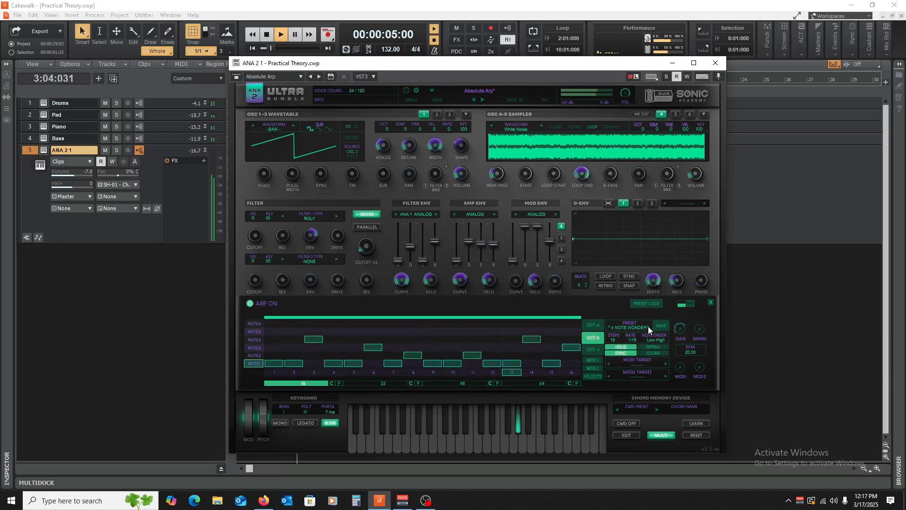
left_click(648, 327)
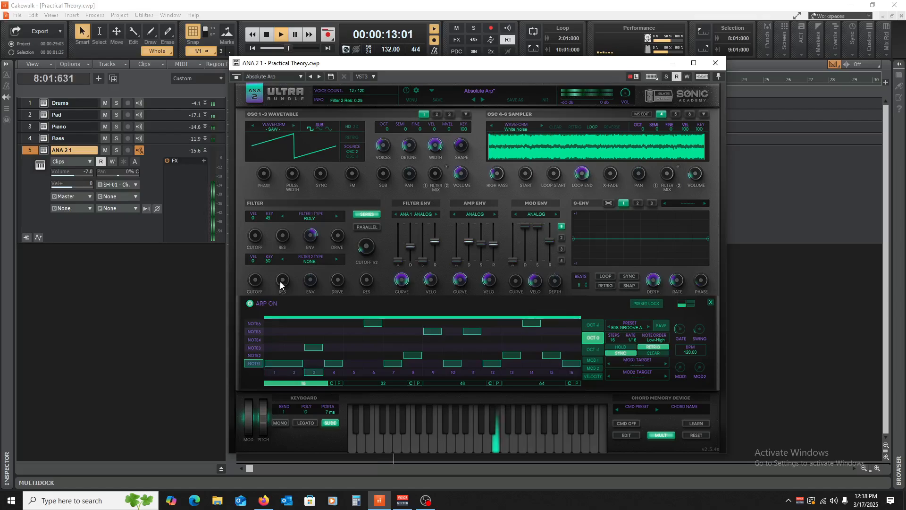
left_click(647, 326)
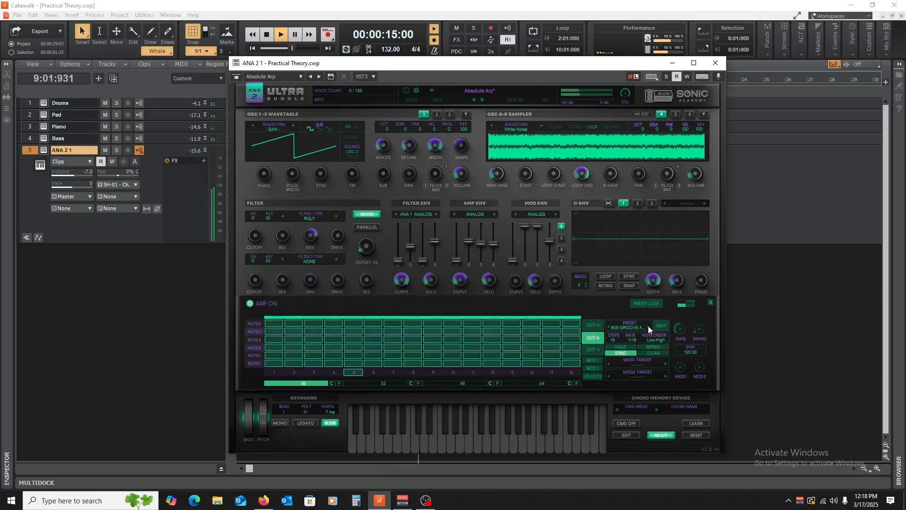
left_click(647, 325)
key("space")
key("space")
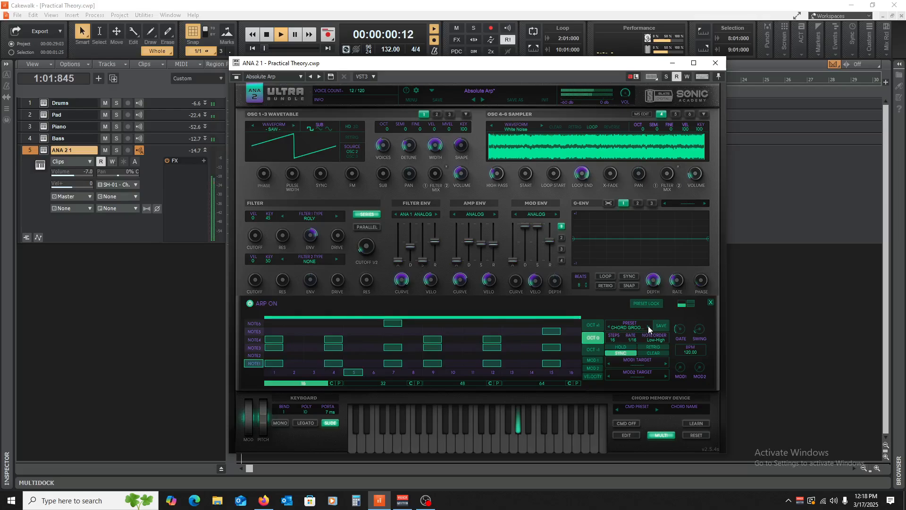
Step: Solo the ANA 2 1 track, close the synth window, and stop playback
left_click(117, 150)
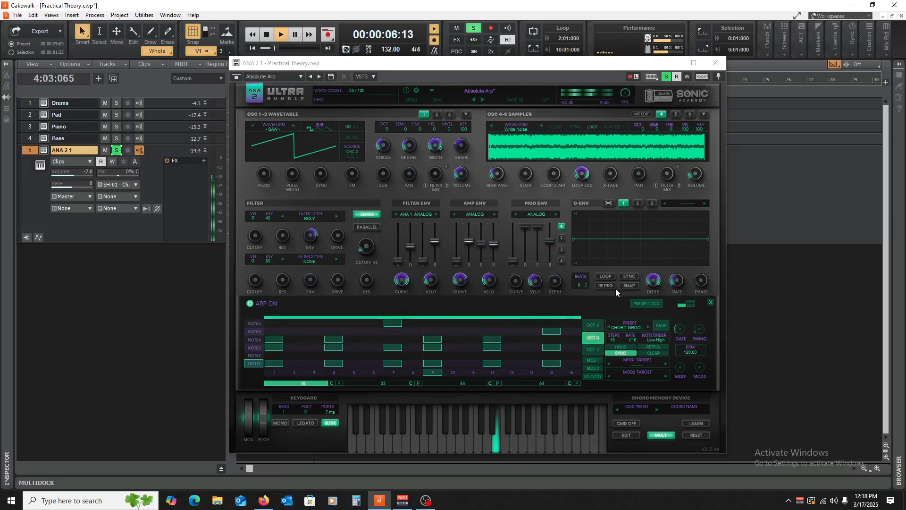
left_click(715, 62)
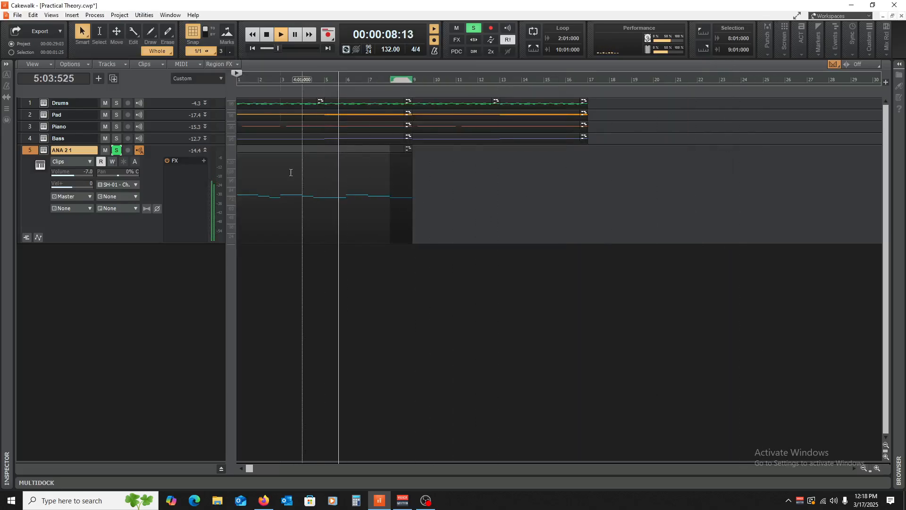
key("space")
Step: Open the ANA 2 1 clip in the Piano Roll, copy the bar 1 note up to B5, and audition the two notes together
double_click(257, 150)
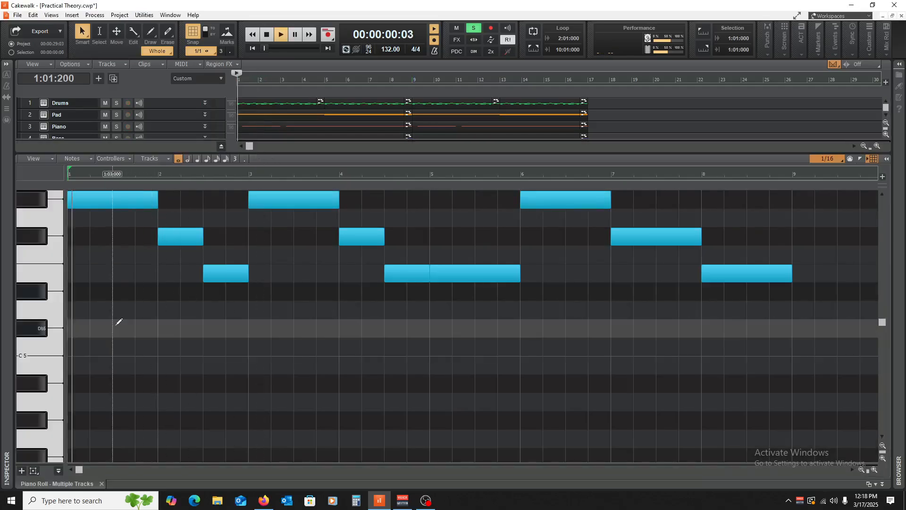
scroll(119, 321, "up", 4)
left_click_drag(94, 347, 91, 291)
key("space")
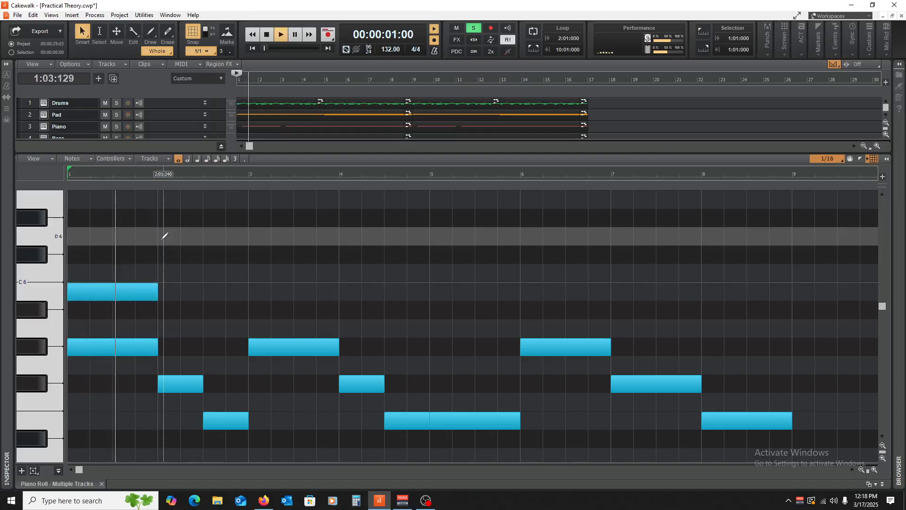
scroll(138, 310, "up", 3)
key("space")
scroll(108, 311, "down", 3)
key("space")
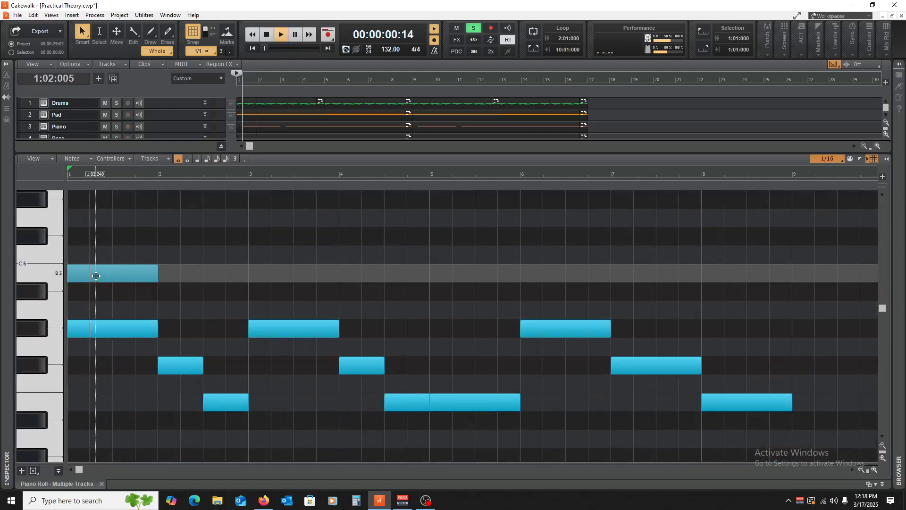
Step: Try the upper bar 1 note at C#6 and at E6, auditioning each pitch from the start
key("space")
left_click_drag(96, 276, 87, 233)
key("space")
scroll(137, 285, "up", 2)
key("space")
left_click_drag(107, 348, 101, 288)
key("space")
key("space")
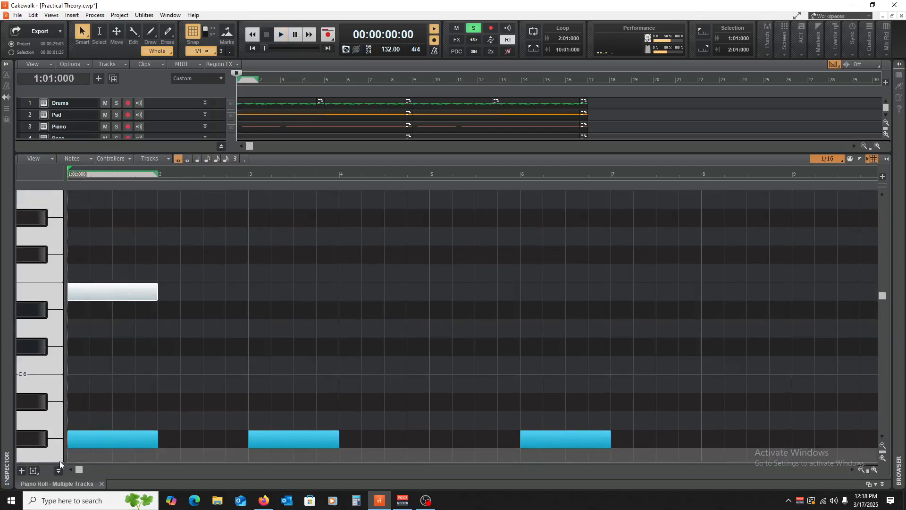
Step: Load the Trance Arp 05 preset in the ANA 2 arpeggiator and audition it from the project start
left_click(102, 483)
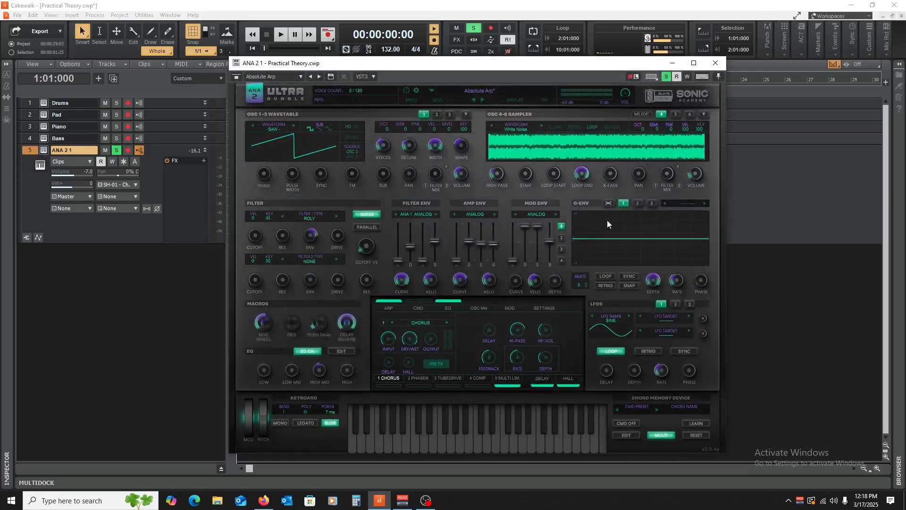
left_click(385, 308)
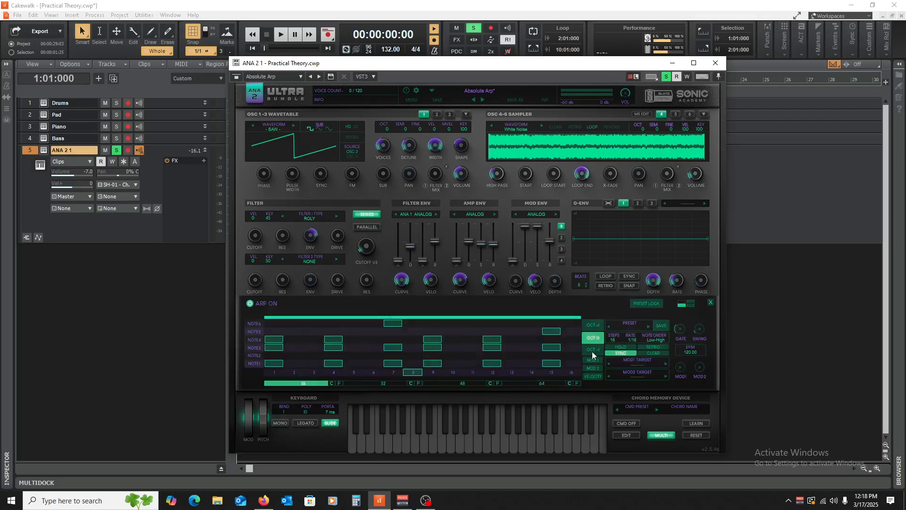
key("space")
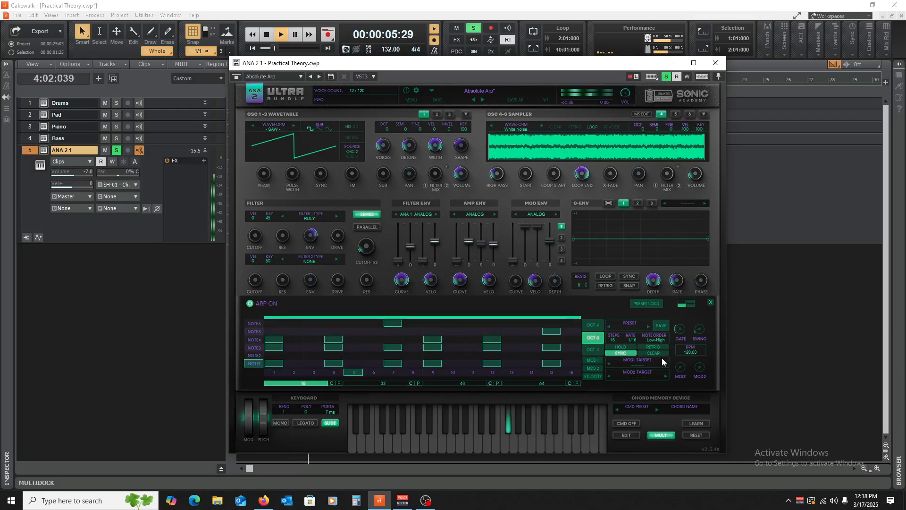
left_click(643, 325)
left_click(644, 327)
left_click(644, 327)
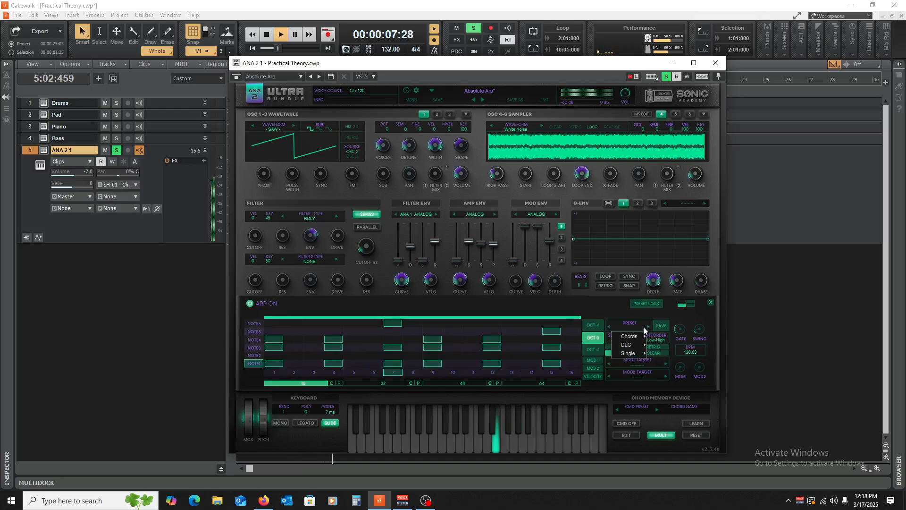
mouse_move(637, 338)
left_click(669, 327)
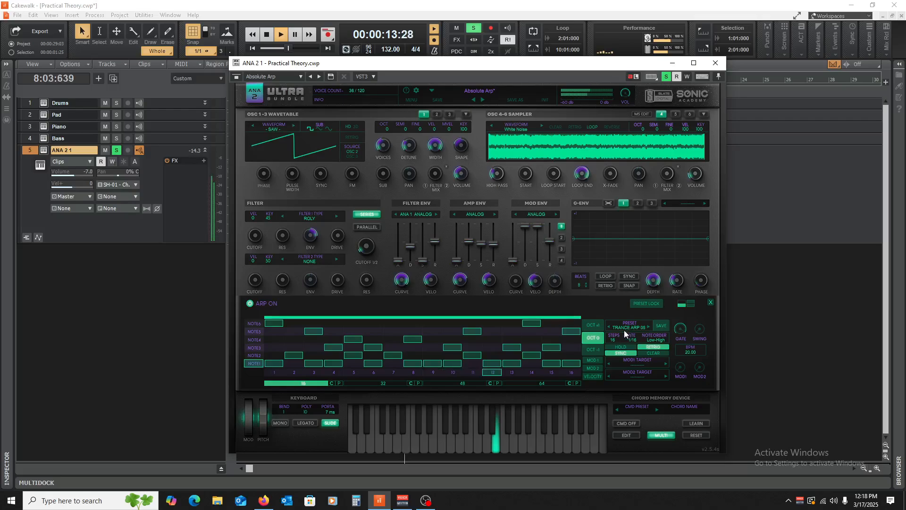
key("space")
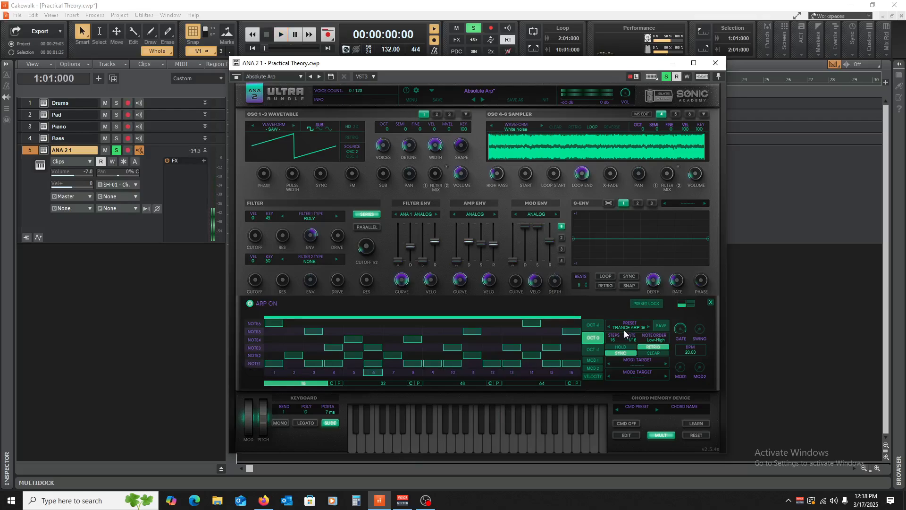
key("space")
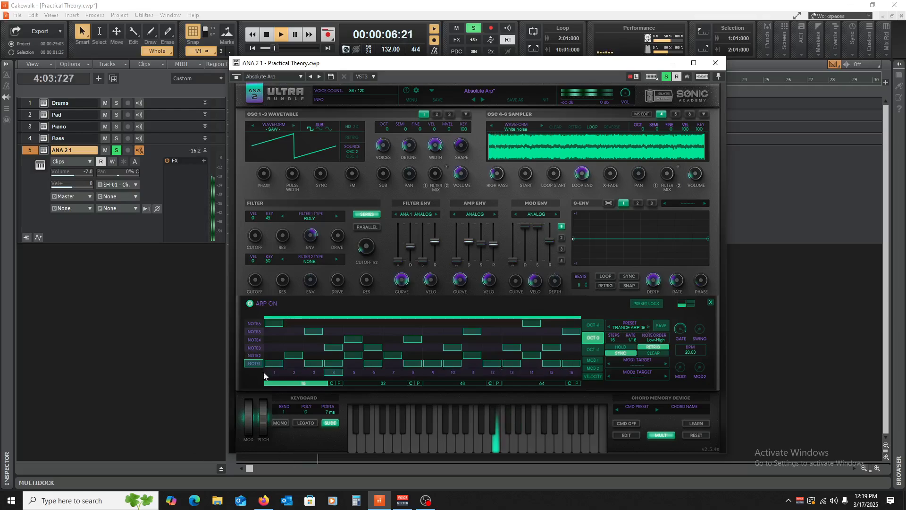
Step: Unsolo the ANA 2 1 track, play the arp briefly with the full mix, and close the synth window
key("space")
left_click(117, 150)
key("space")
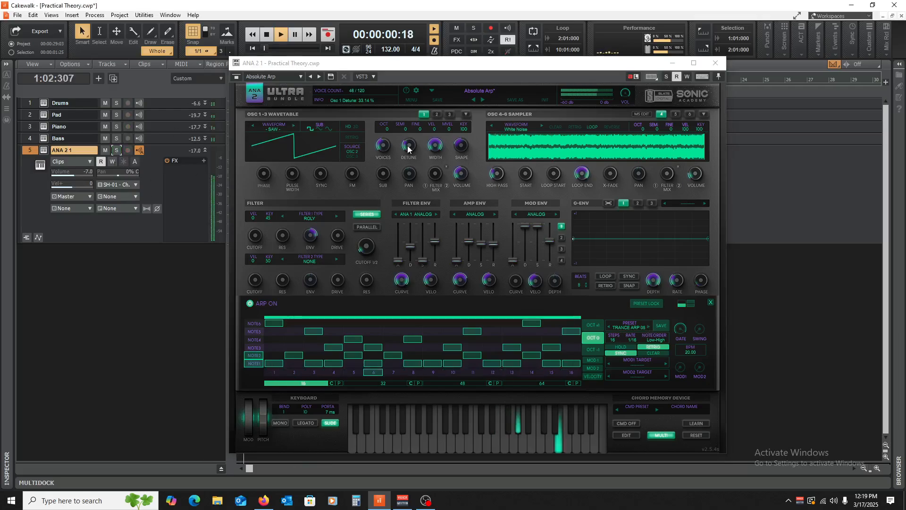
left_click(716, 63)
key("space")
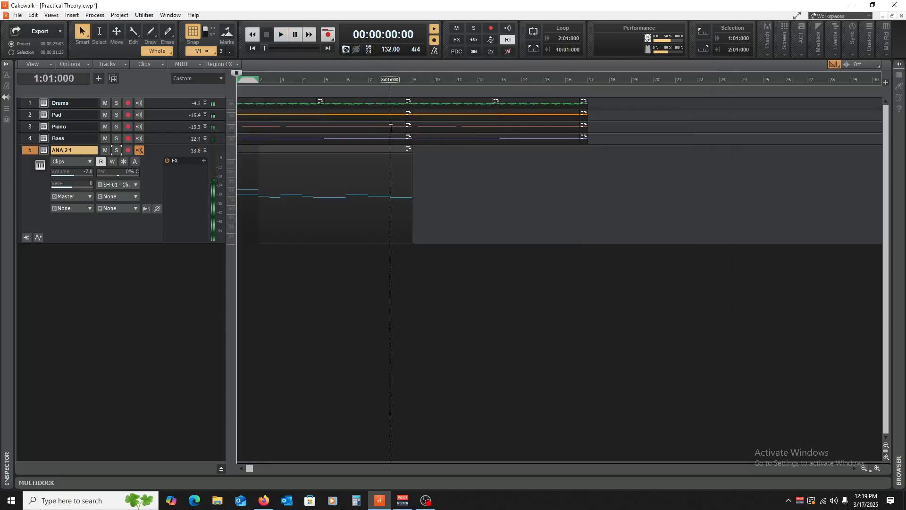
Step: Reopen the clip in the Piano Roll, lower the upper bar 1 note to B5, and audition it
double_click(276, 156)
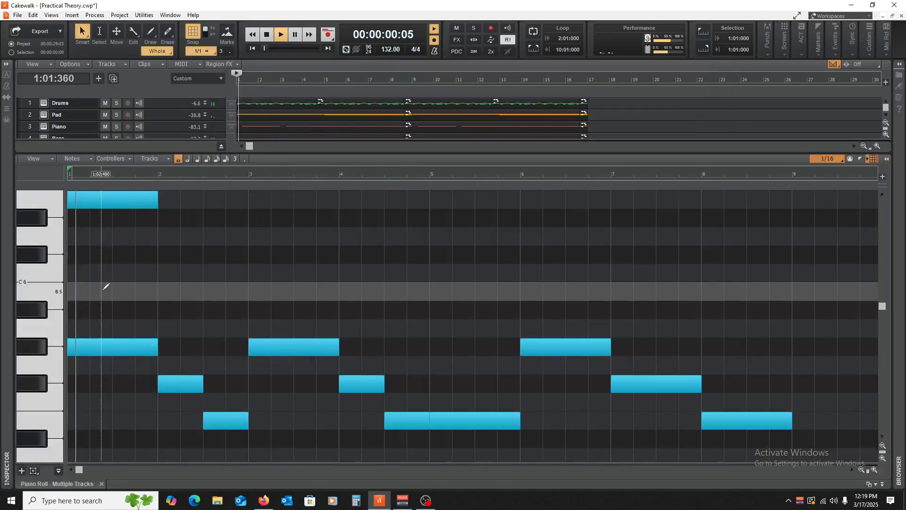
left_click_drag(119, 206, 119, 282)
key("space")
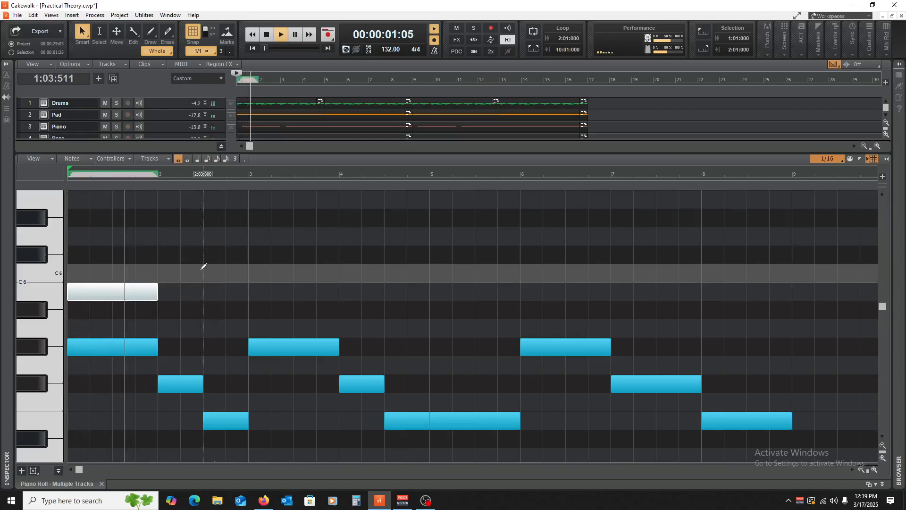
key("space")
Step: Copy the upper bar 1 note into bar 2 at A5 and audition it from the start
left_click_drag(100, 292, 189, 324)
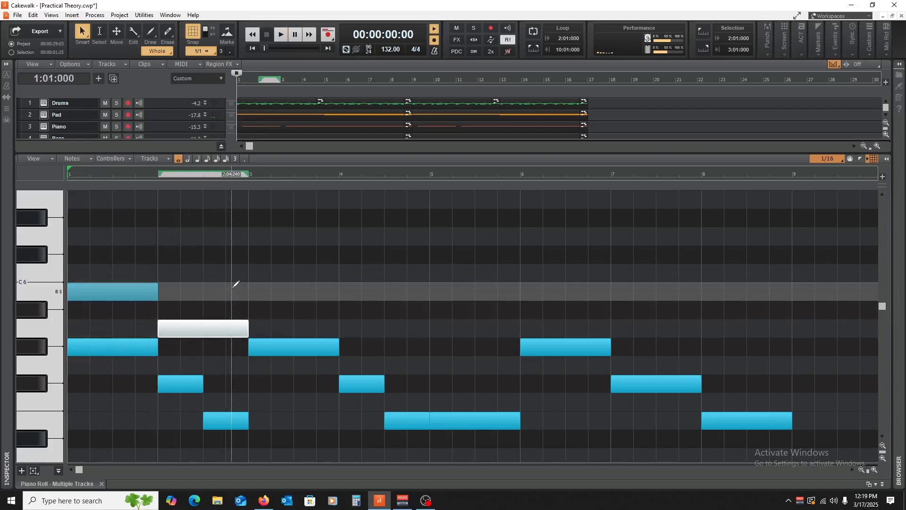
key("space")
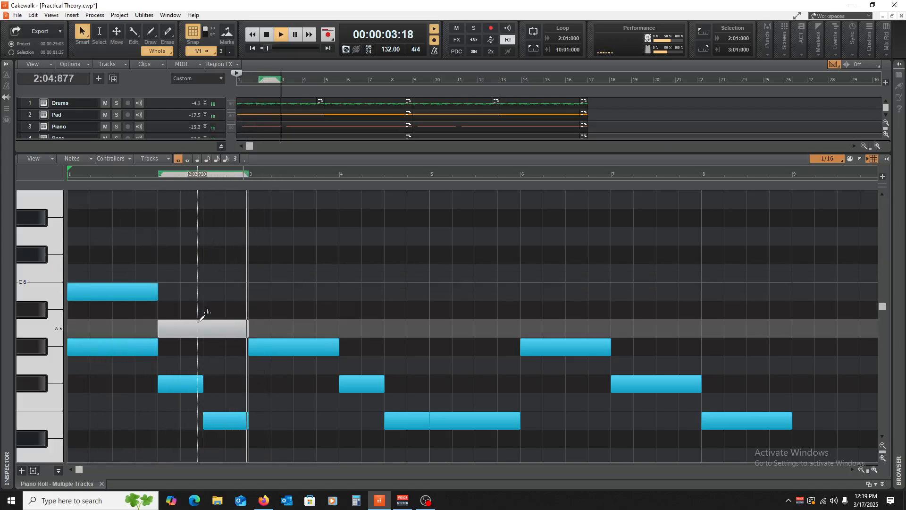
key("space")
Step: Raise the upper bar 2 note to B5 and play from the start
left_click_drag(203, 328, 197, 298)
key("space")
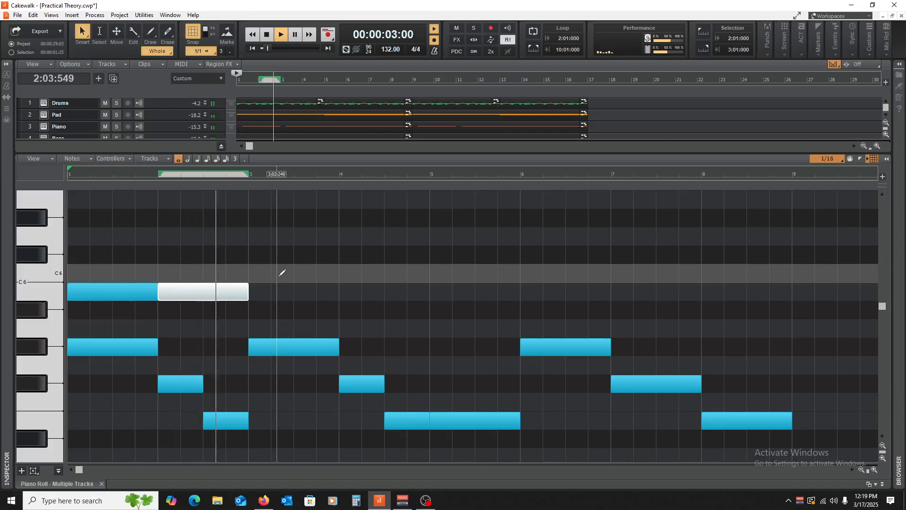
key("space")
Step: Move the bar 2 B5 note to bar 3, copy it back into bar 2, and play from the start
left_click_drag(185, 290, 277, 295)
key("space")
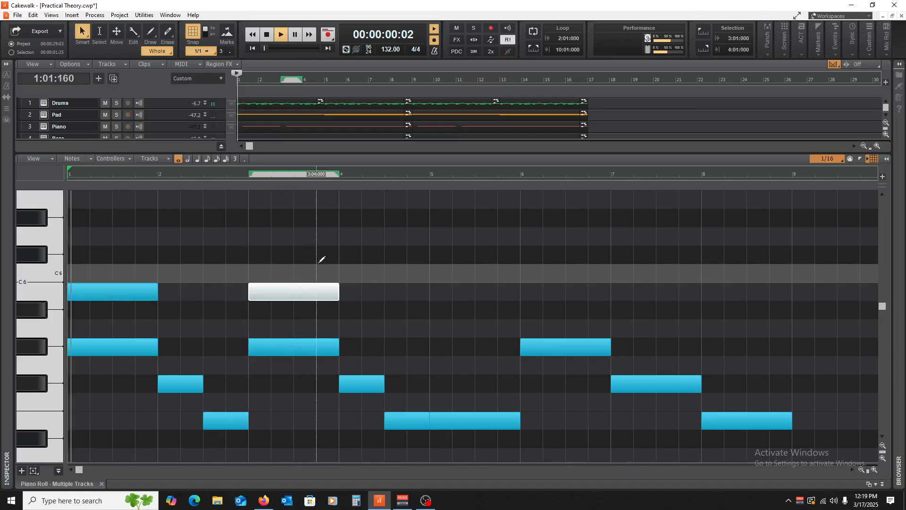
key("space")
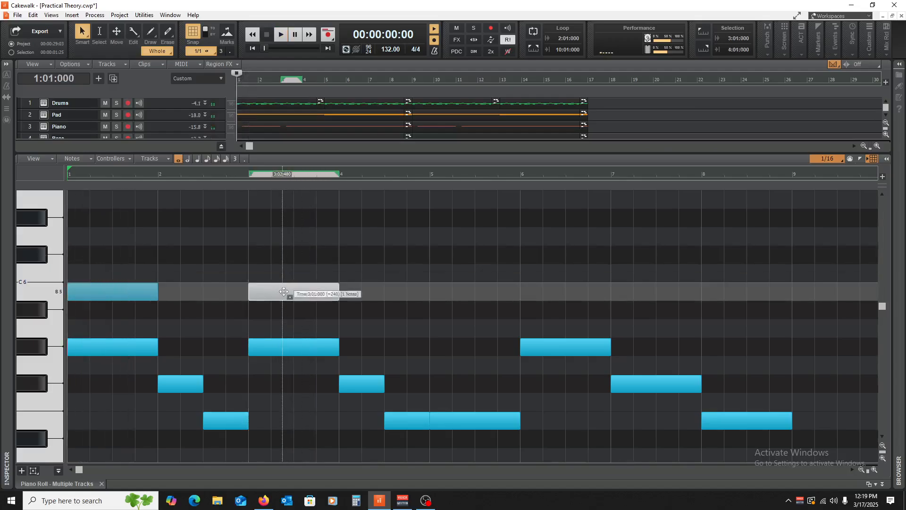
left_click_drag(283, 291, 185, 292)
key("space")
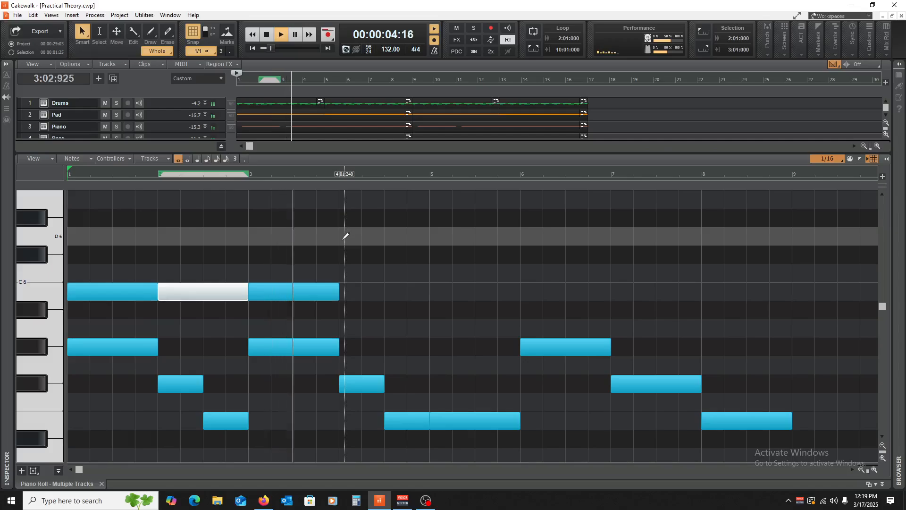
Step: Add copies of the B5 note in bars 4 and 5 and play from the start
key("space")
left_click_drag(283, 291, 451, 299)
key("space")
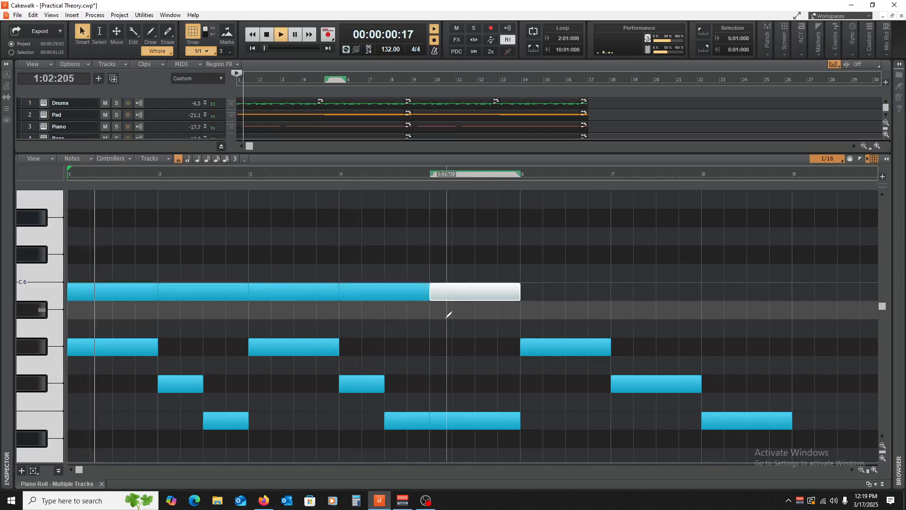
Step: Close the Piano Roll and open the arpeggiator editor of the ANA 2 track's synth
left_click(101, 483)
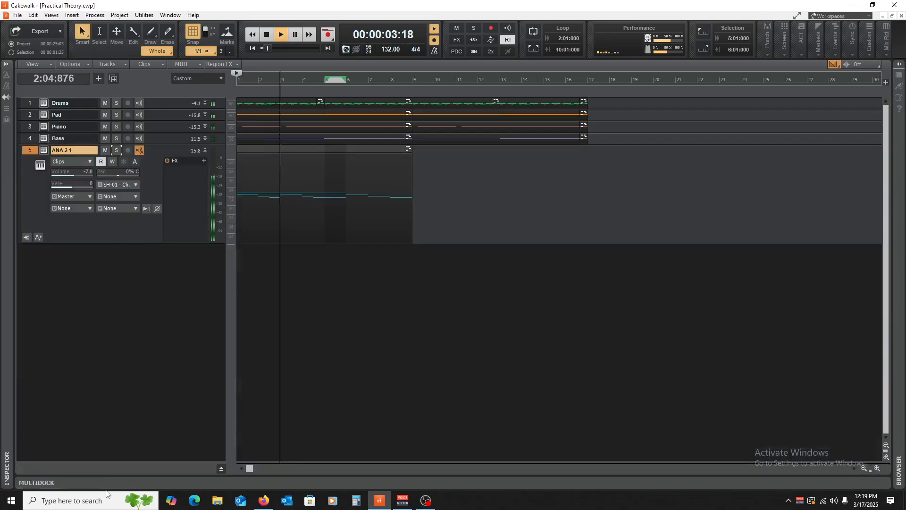
left_click(44, 150)
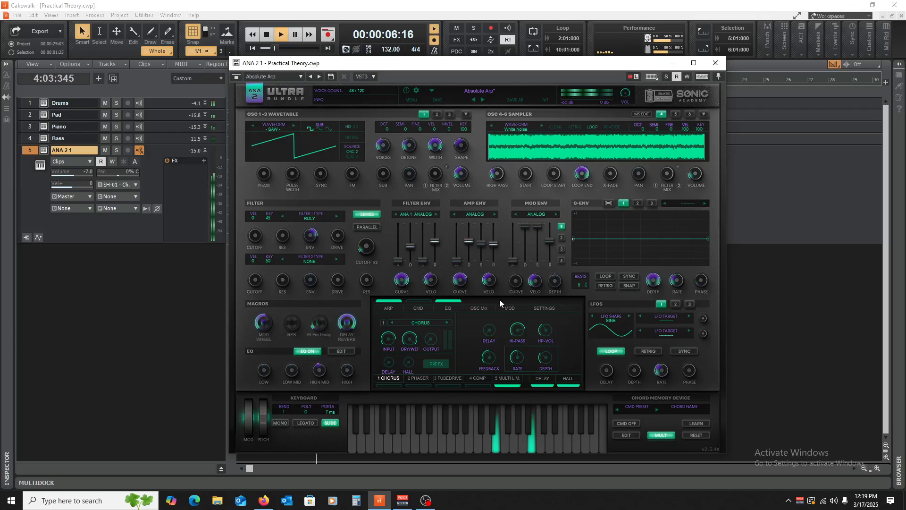
left_click(388, 308)
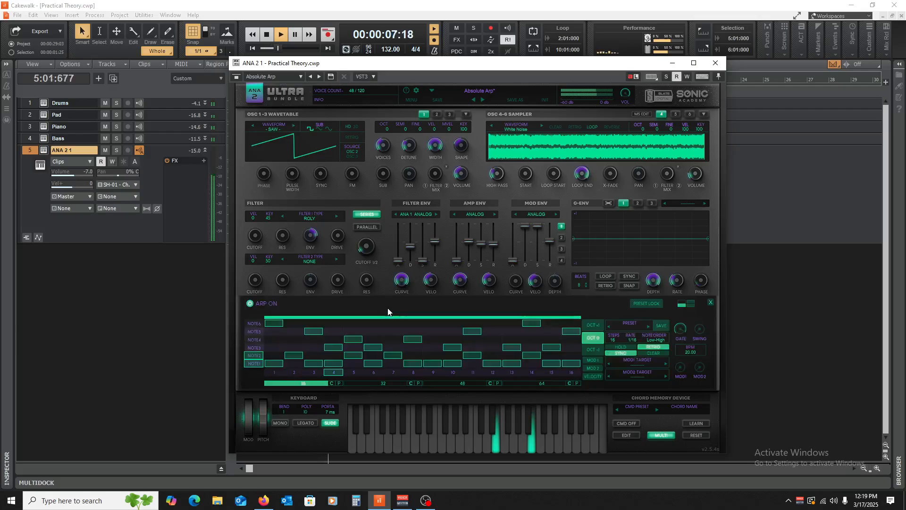
Step: Try the CHORD GROOVE 01 chord arp preset and play the project from the start
left_click(648, 326)
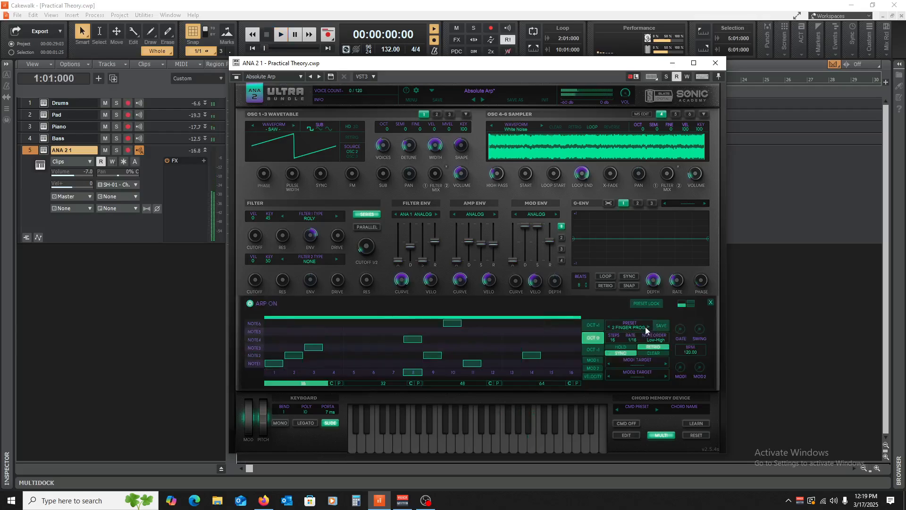
left_click(628, 328)
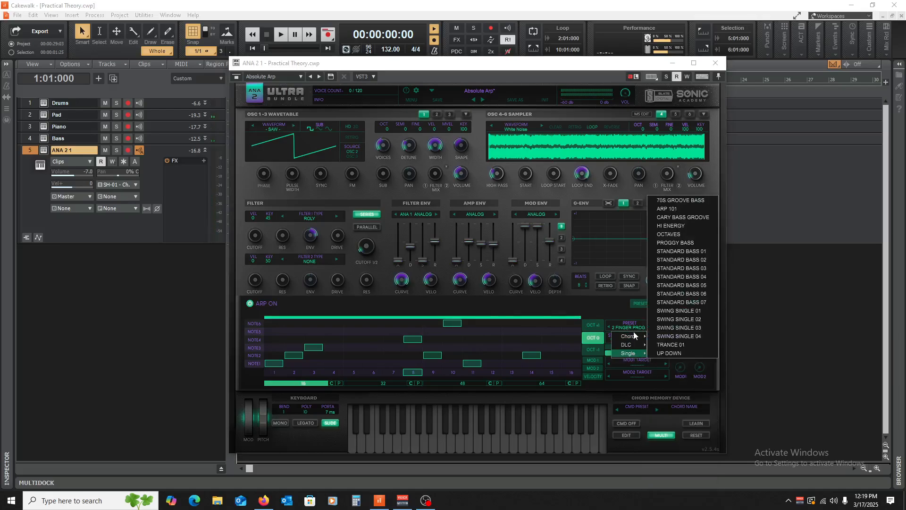
mouse_move(634, 339)
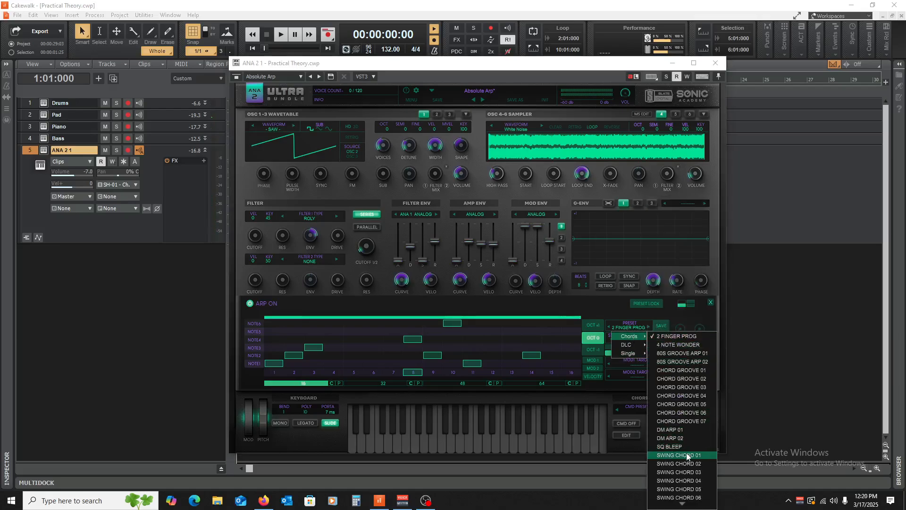
left_click(687, 378)
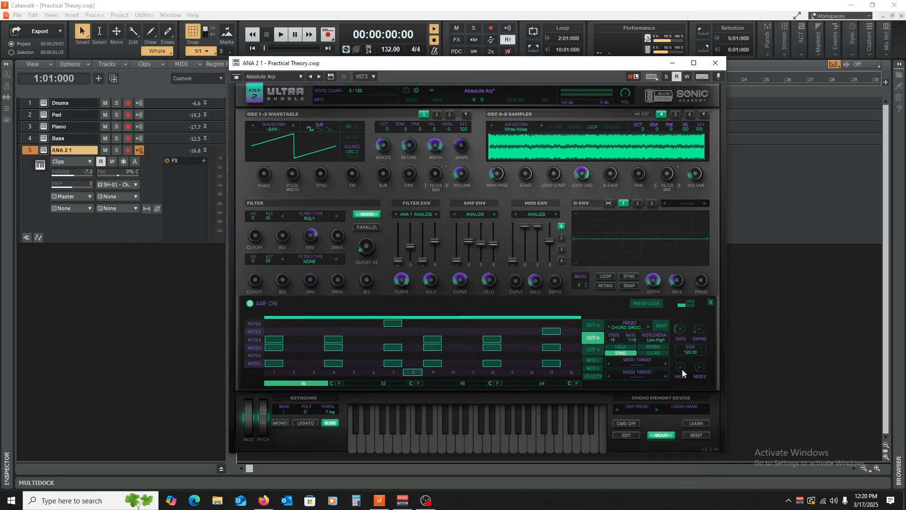
key("space")
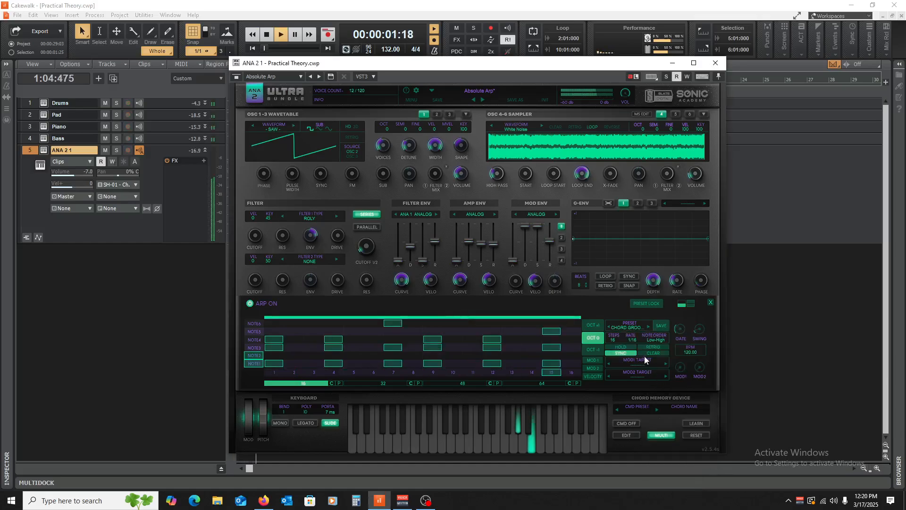
Step: Load the TRANCE ARP 02 chord arp preset, audition it with the project, and close the synth
left_click(640, 329)
mouse_move(639, 338)
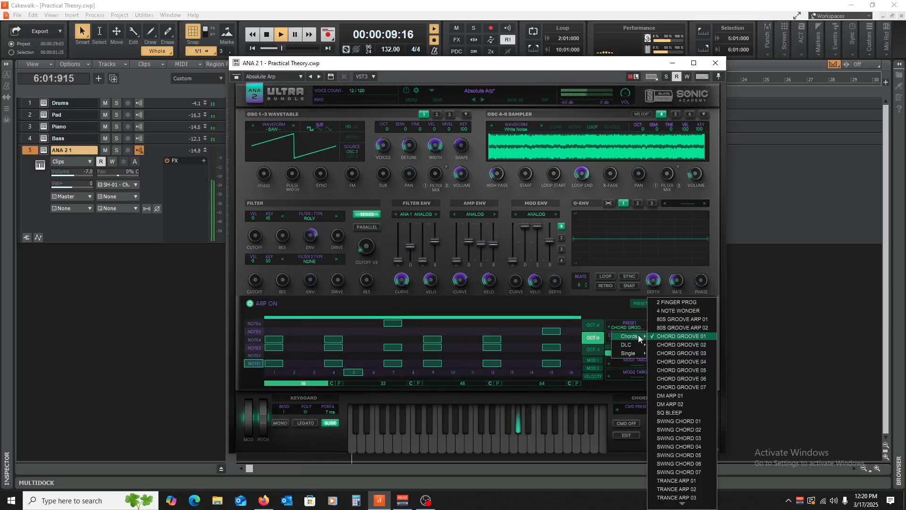
mouse_move(636, 355)
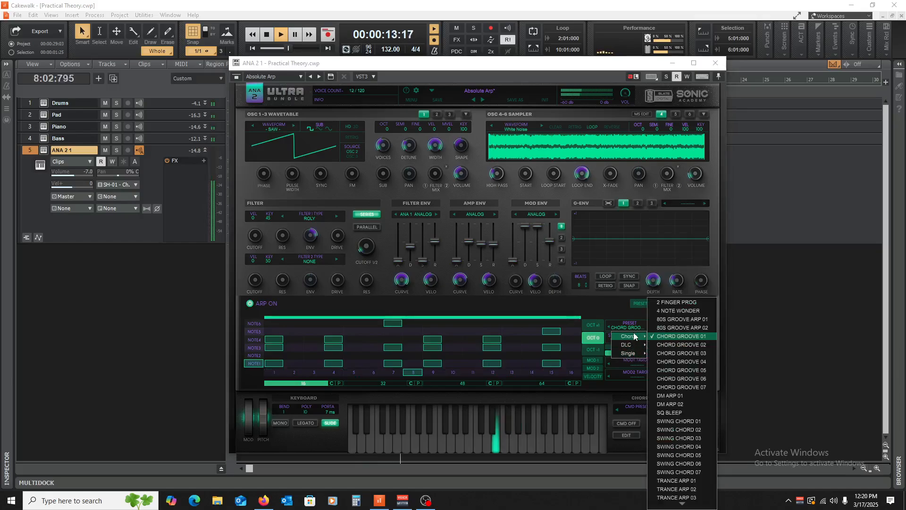
scroll(673, 380, "down", 1)
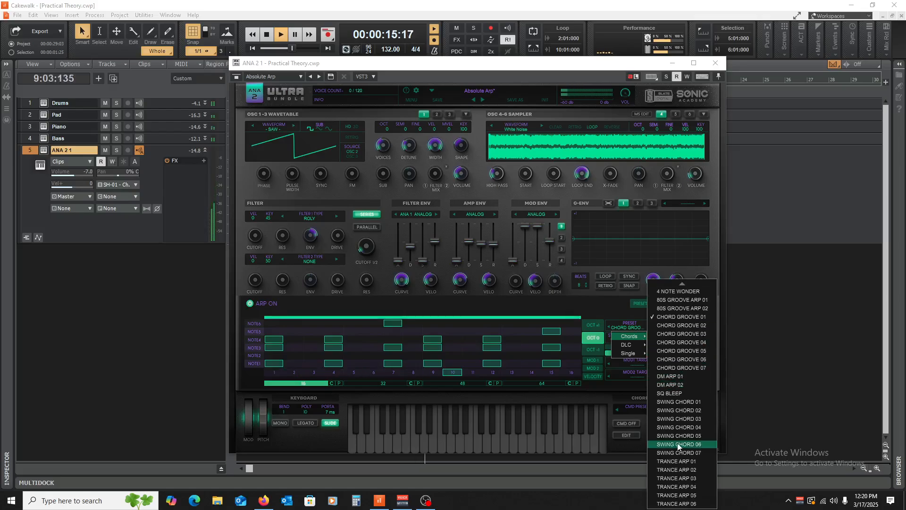
left_click(674, 468)
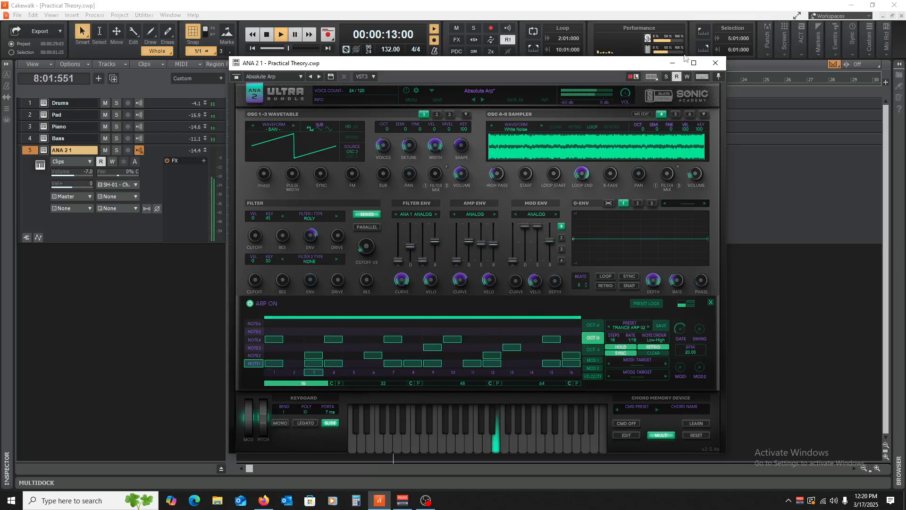
left_click(716, 63)
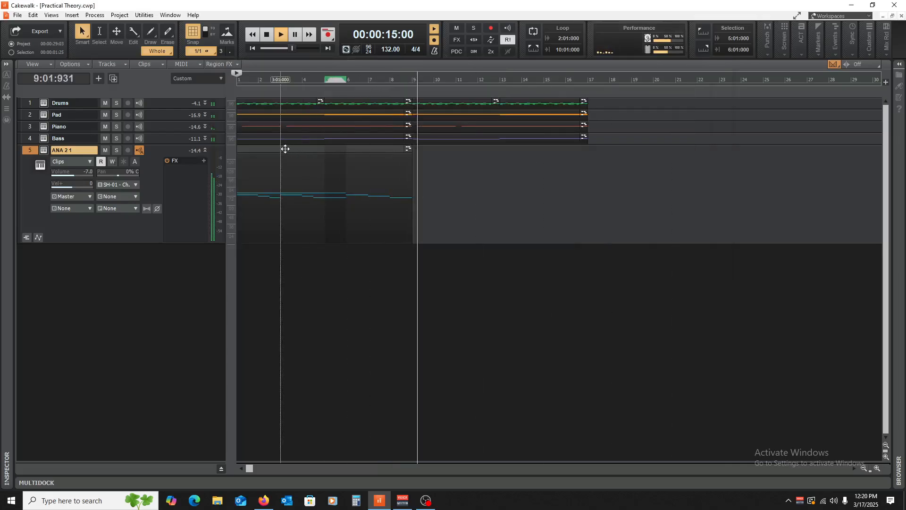
key("space")
double_click(285, 149)
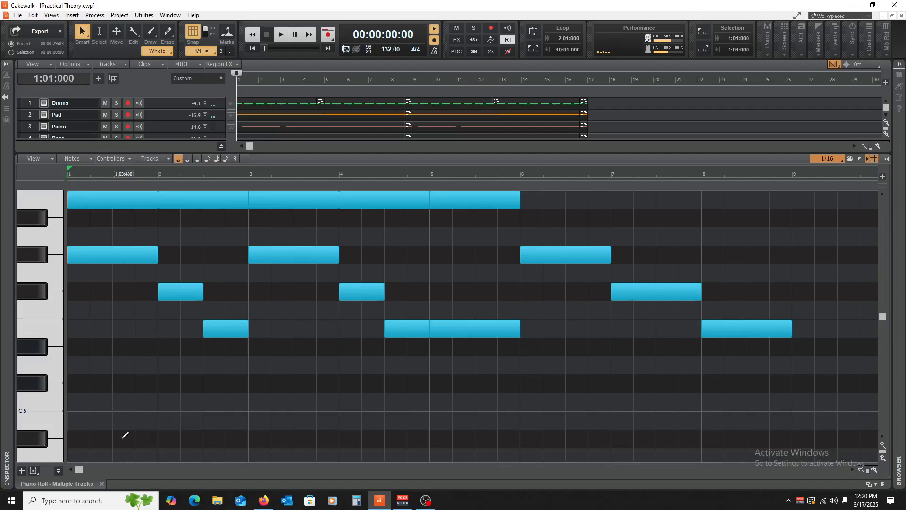
left_click(101, 483)
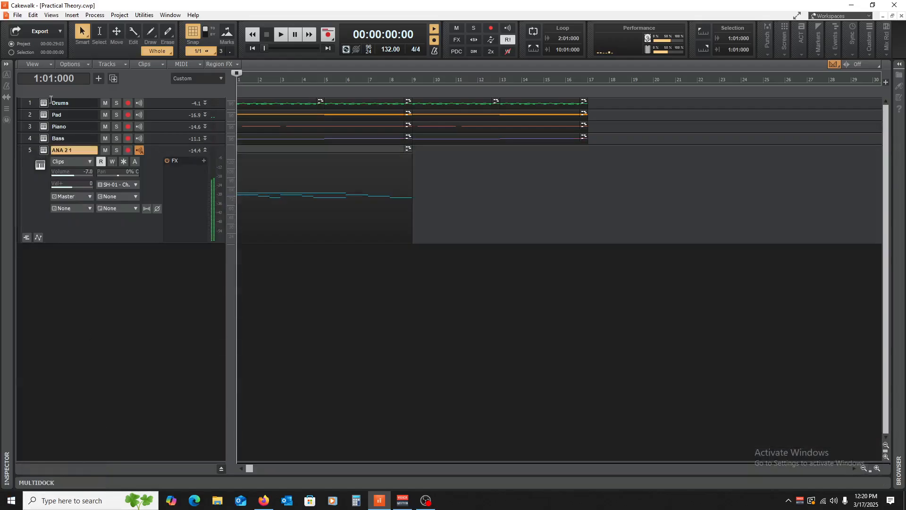
Step: Turn off Hold in the ANA 2 arpeggiator, restart playback from the beginning, and close the synth
left_click(46, 151)
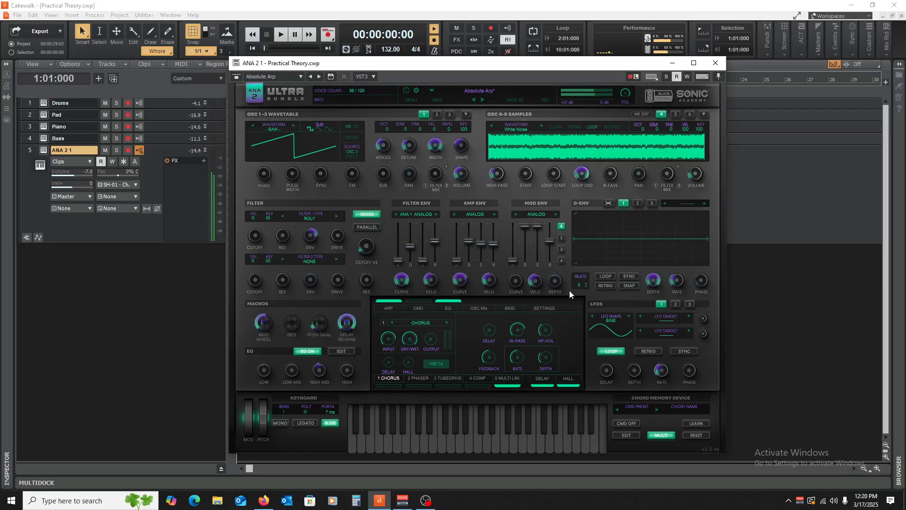
left_click(387, 308)
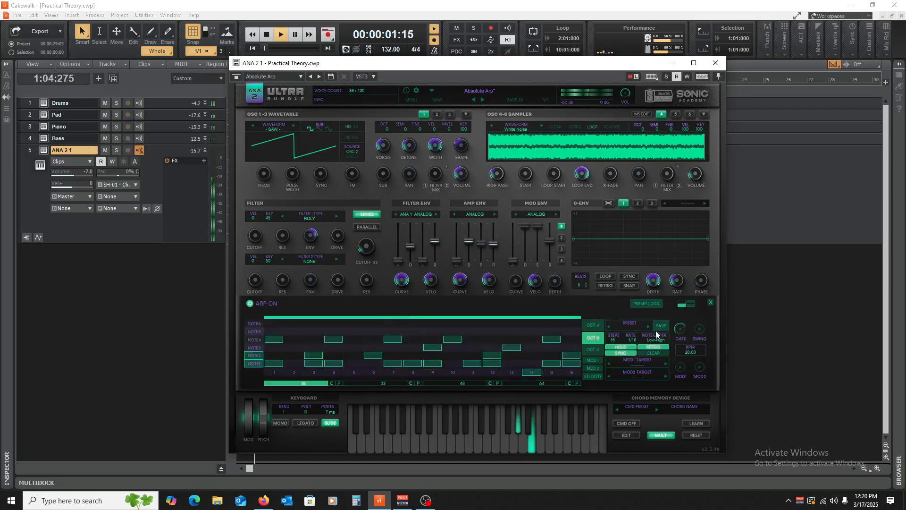
key("w")
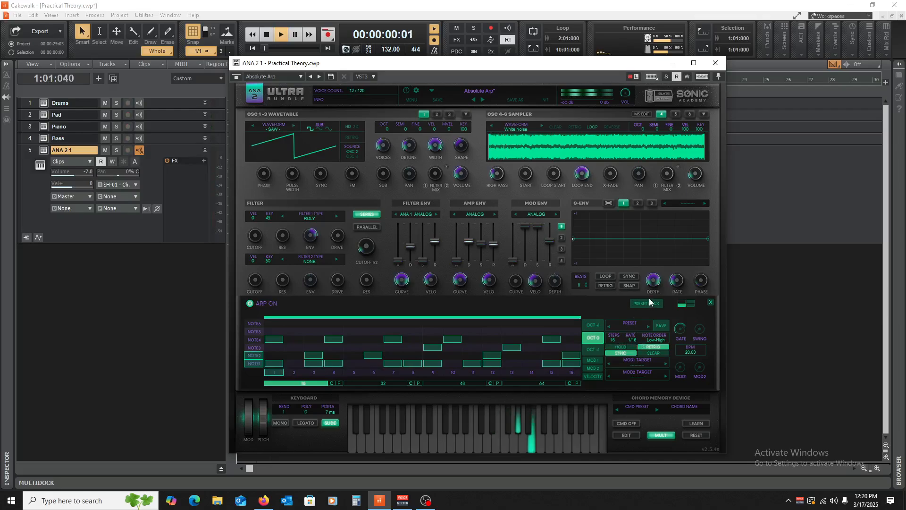
left_click(715, 63)
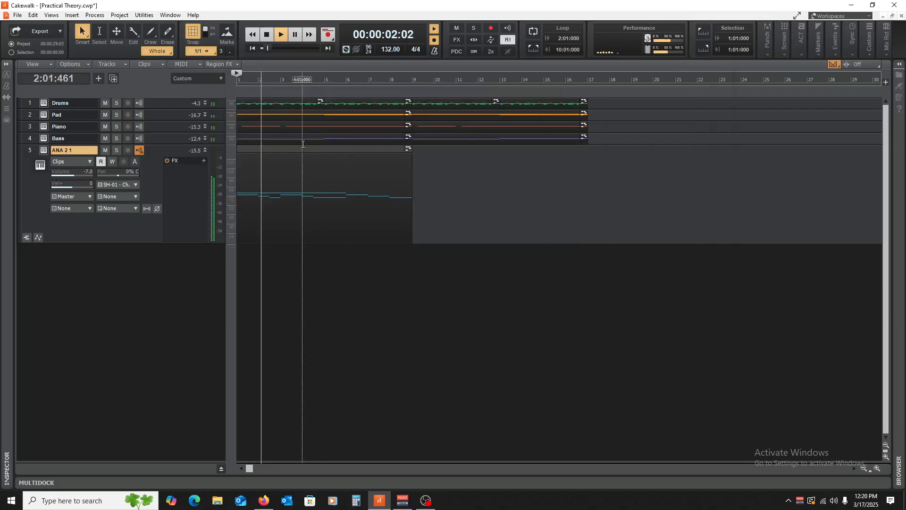
Step: Copy the B5 note into bars 6, 7 and 8 of the ANA 2 clip, audition it, and close the Piano Roll
double_click(315, 148)
scroll(517, 384, "up", 8)
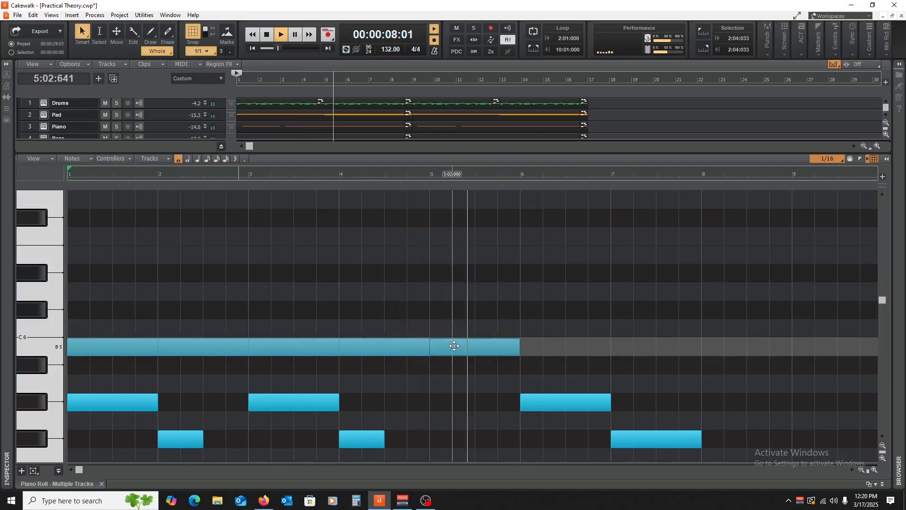
key("space")
left_click_drag(455, 344, 731, 354)
key("space")
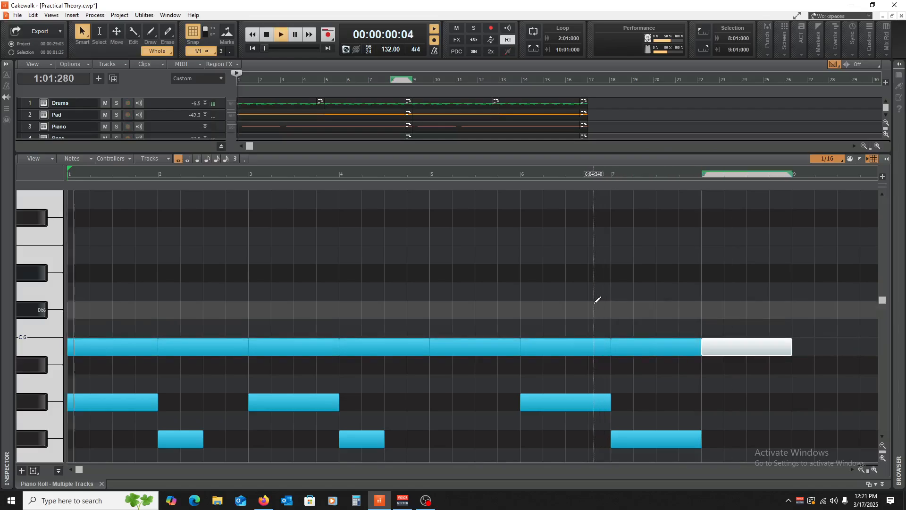
scroll(420, 325, "down", 3)
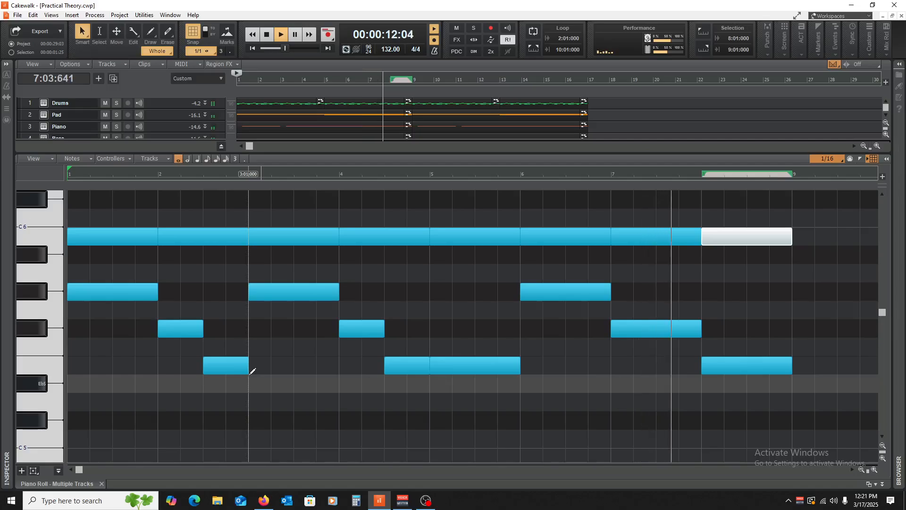
left_click(101, 484)
key("space")
Step: Copy the eight-bar ANA 2 clip so that the duplicate starts at bar 9
left_click(260, 151)
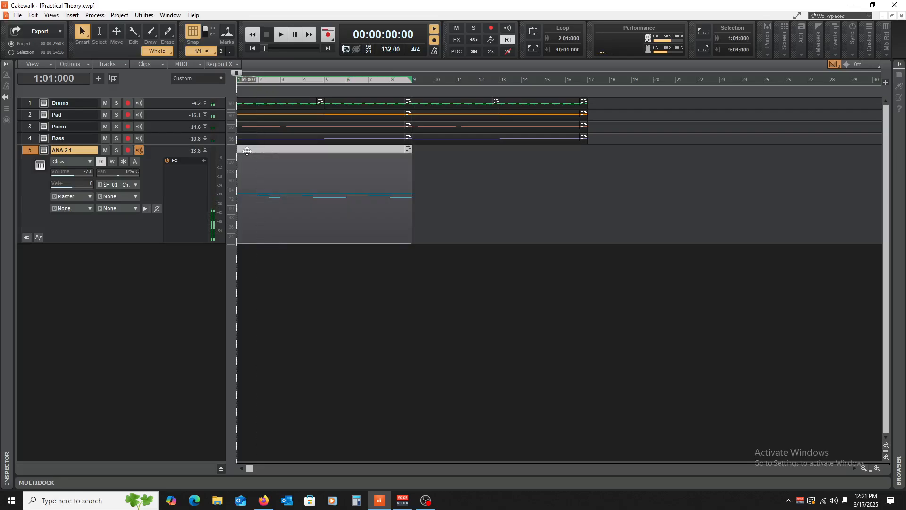
left_click_drag(247, 152, 429, 172, "ctrl")
left_click(327, 326)
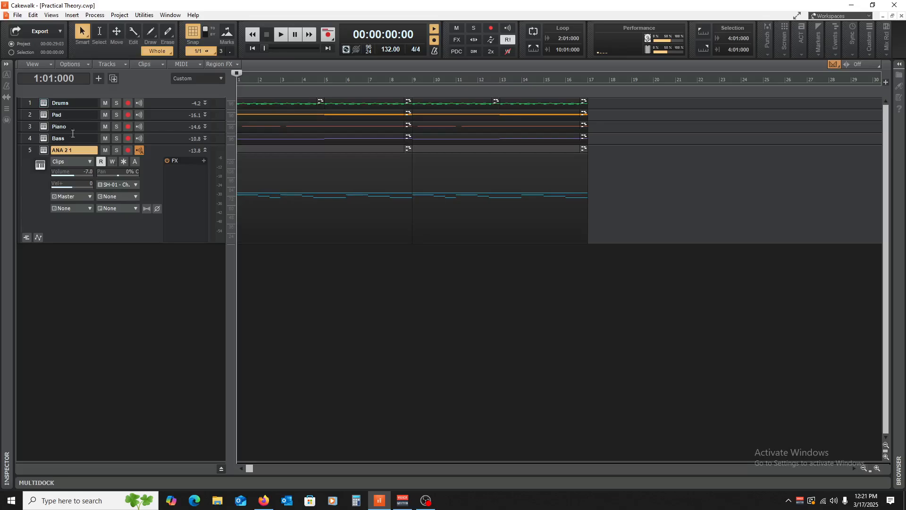
Step: Rename the ANA 2 track as Arp
double_click(80, 149)
type("Arp")
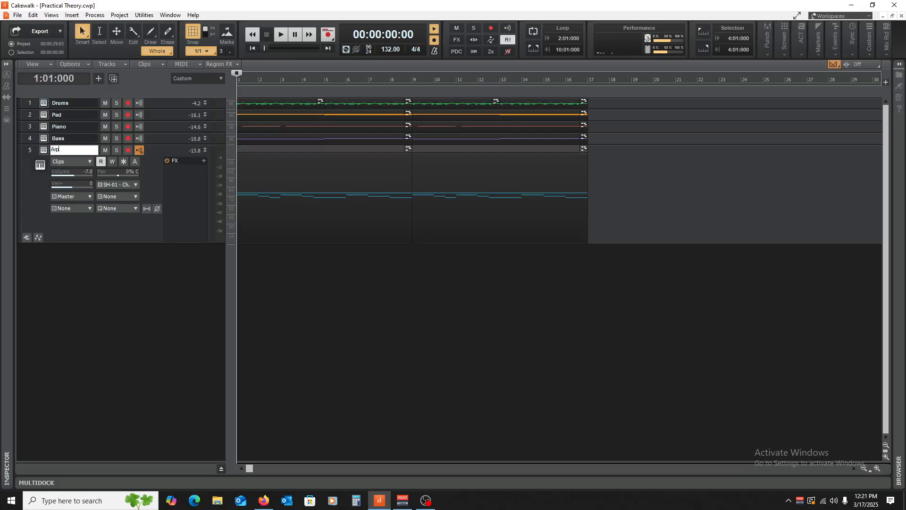
left_click(161, 146)
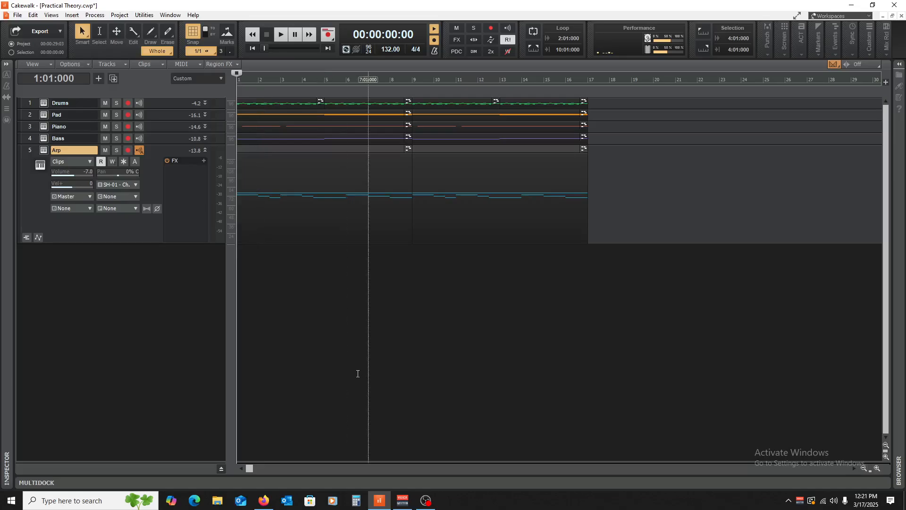
Step: Collapse the Arp track to a single row and play the full arrangement from the start
left_click(282, 346)
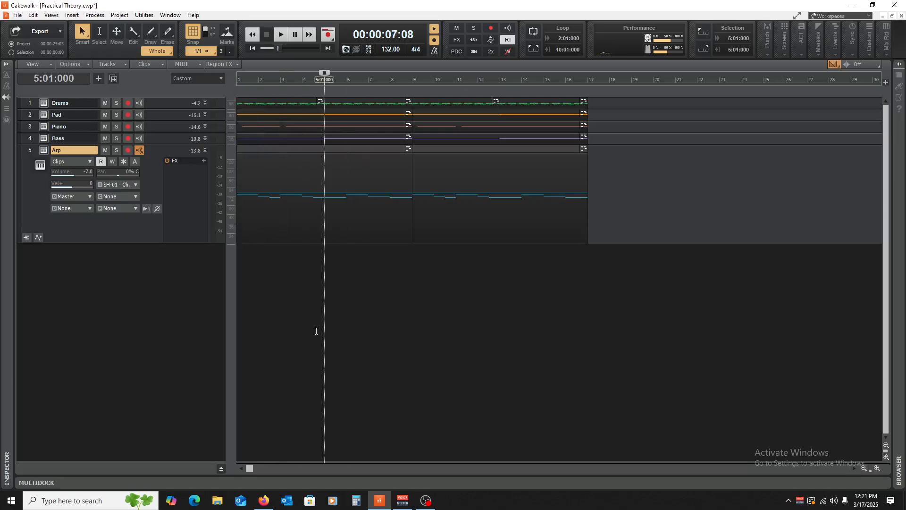
key("w")
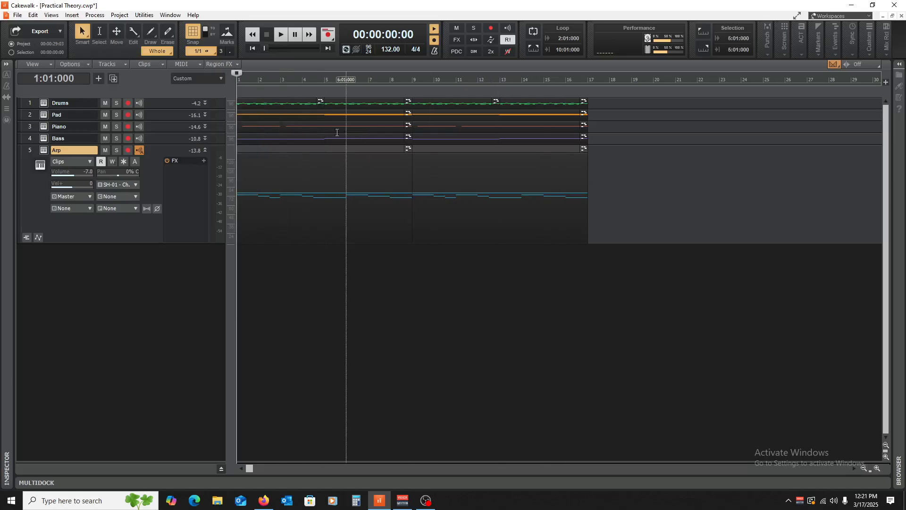
left_click(205, 150)
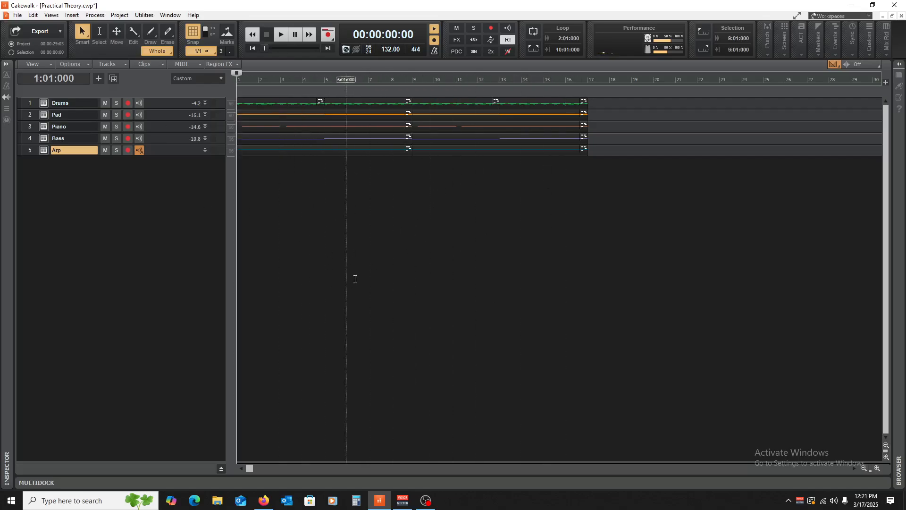
key("space")
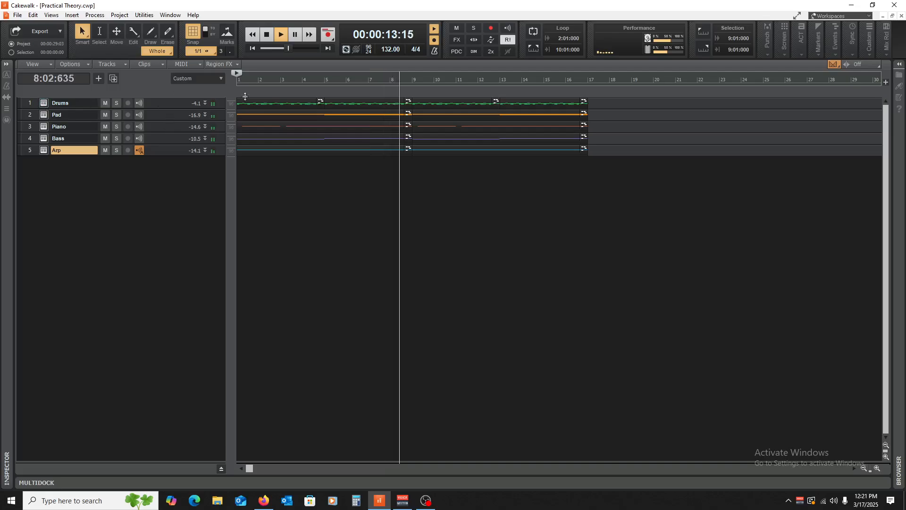
Step: Expand the Drums track and open the kick's edit page in Addictive Drums 2
left_click_drag(171, 108, 171, 178)
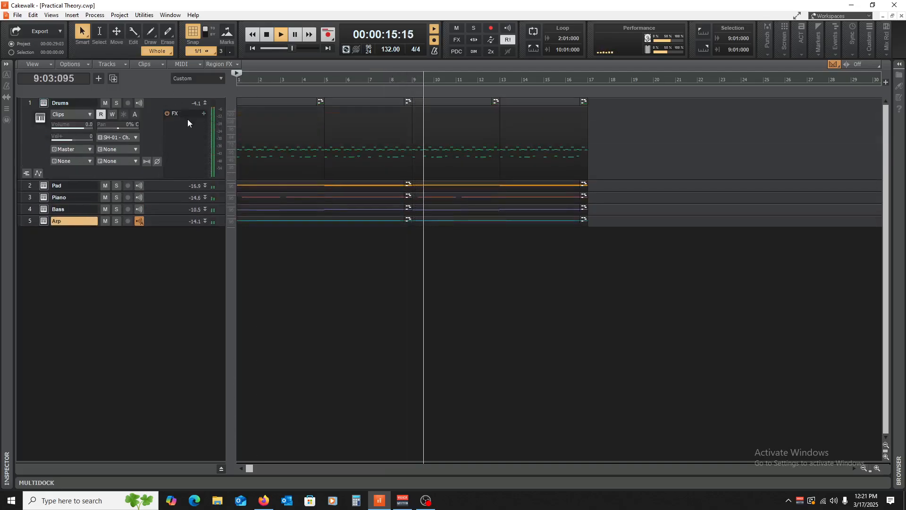
left_click(43, 103)
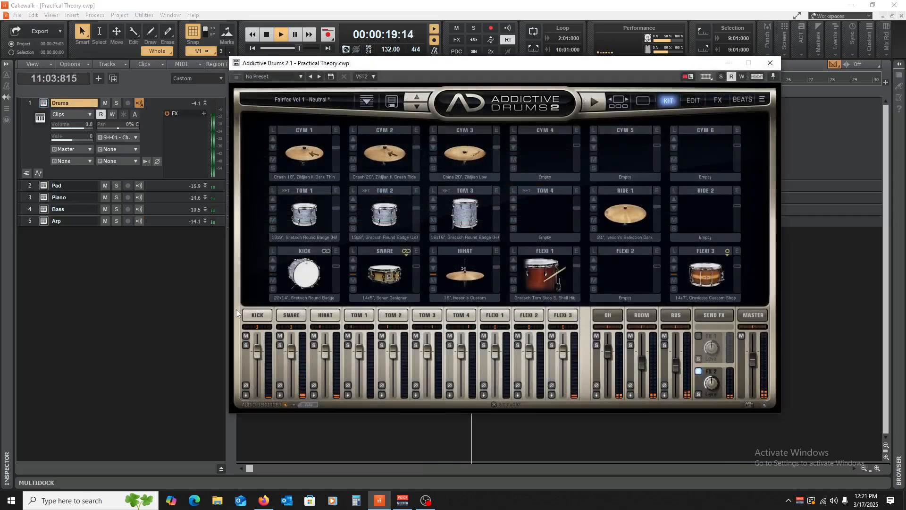
key("space")
left_click(257, 315)
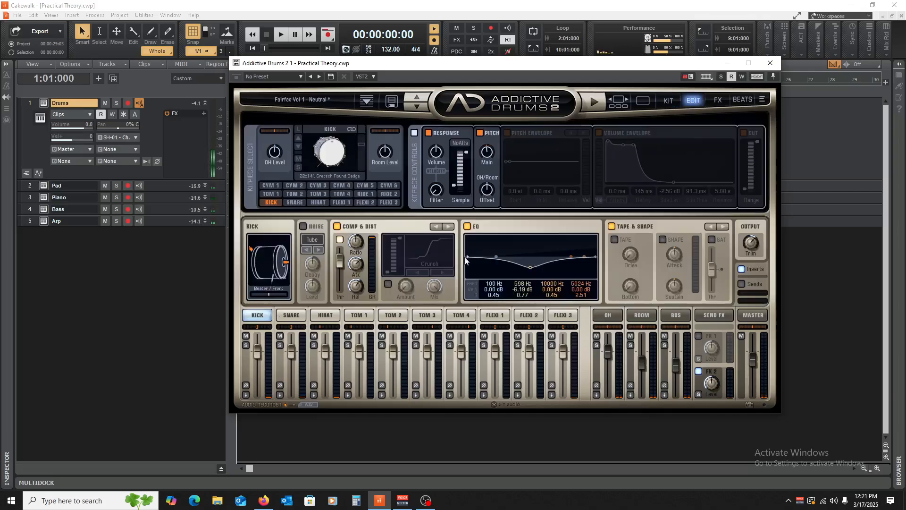
Step: Enable the Tape and Shape effects on the kick while the arrangement plays
key("space")
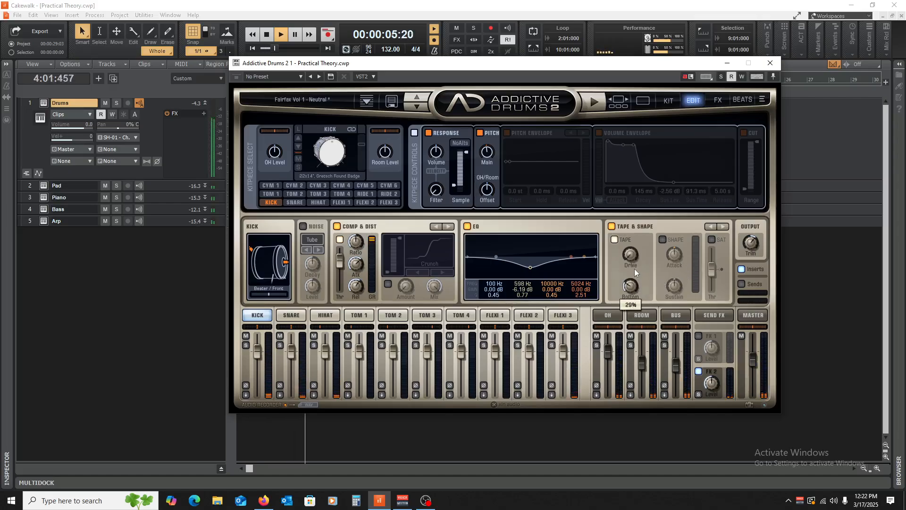
mouse_move(633, 254)
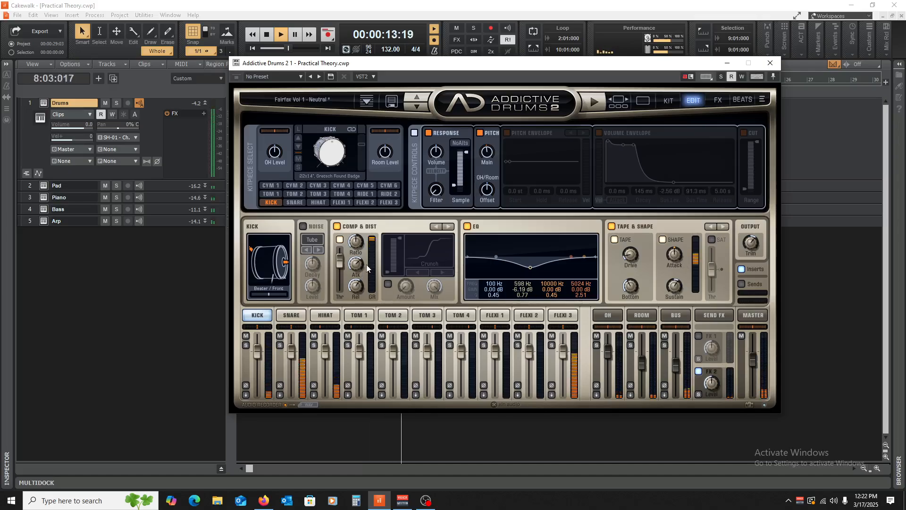
Step: Enable the Tape and Shape effects on the snare with the tape drive at 18% while the arrangement plays
left_click(291, 315)
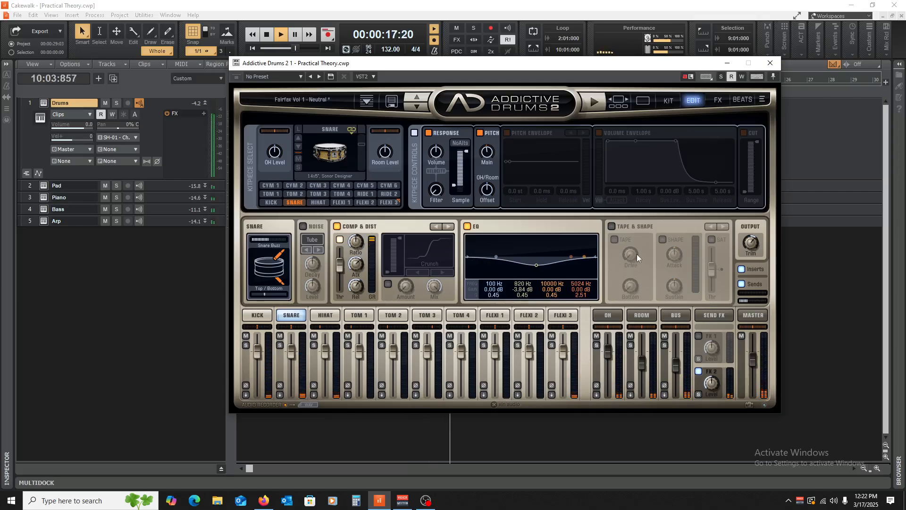
left_click_drag(631, 251, 633, 245)
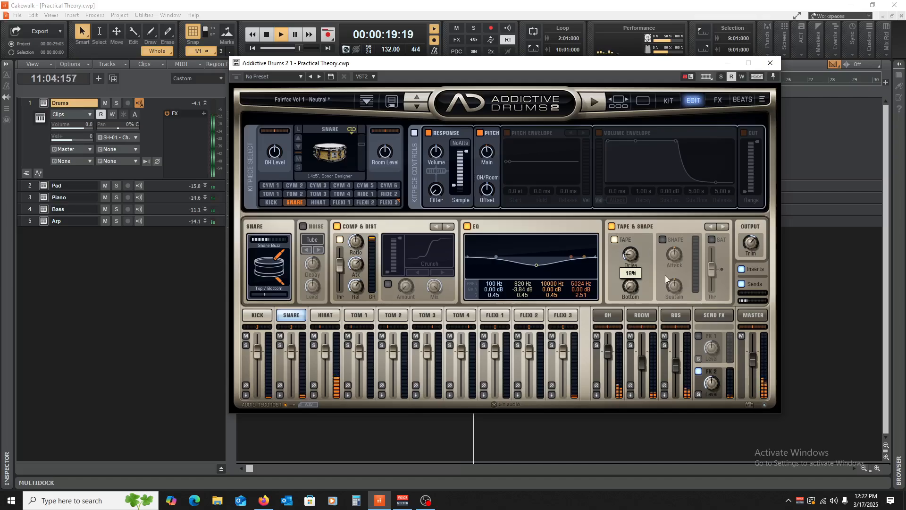
left_click(674, 283)
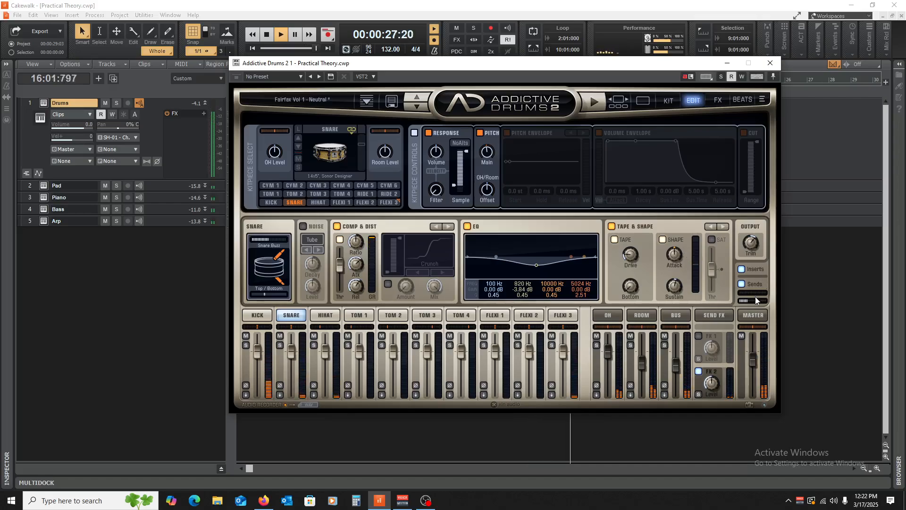
key("space")
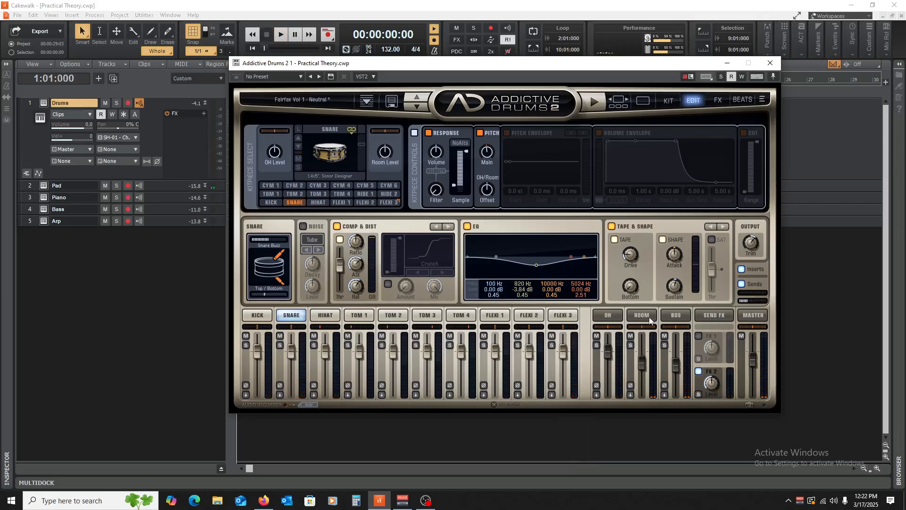
Step: Open the send effects page of the drum kit and play the arrangement briefly to audition it
left_click(710, 316)
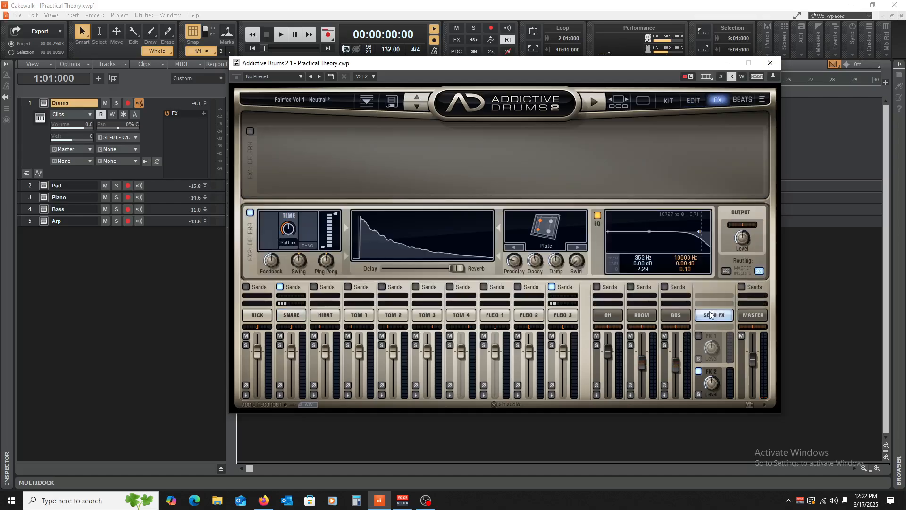
key("space")
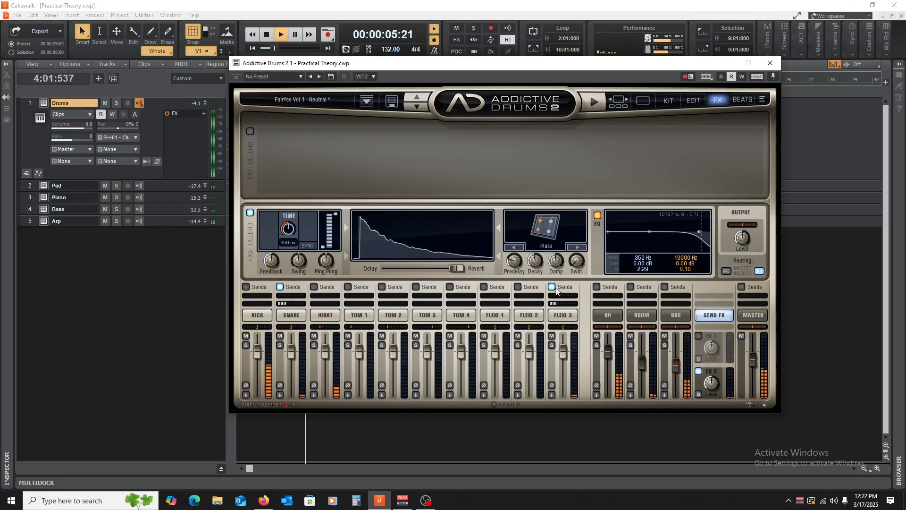
key("space")
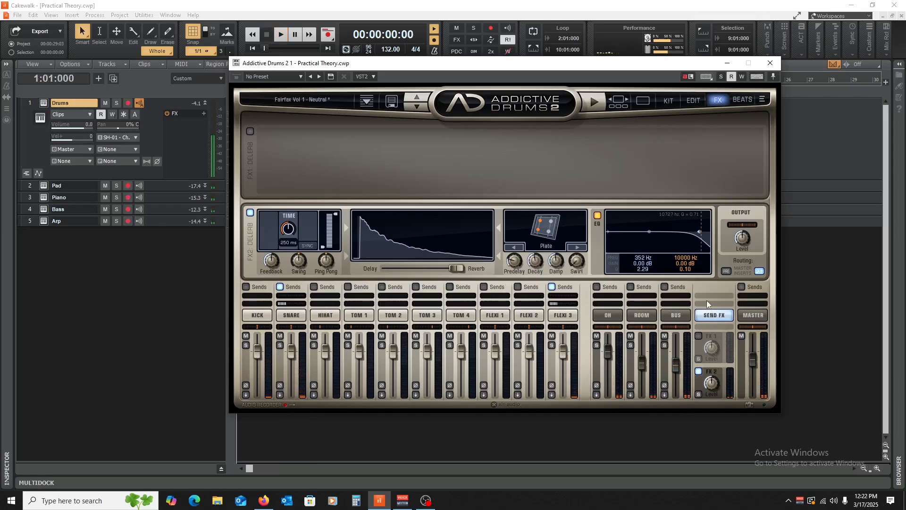
left_click(710, 335)
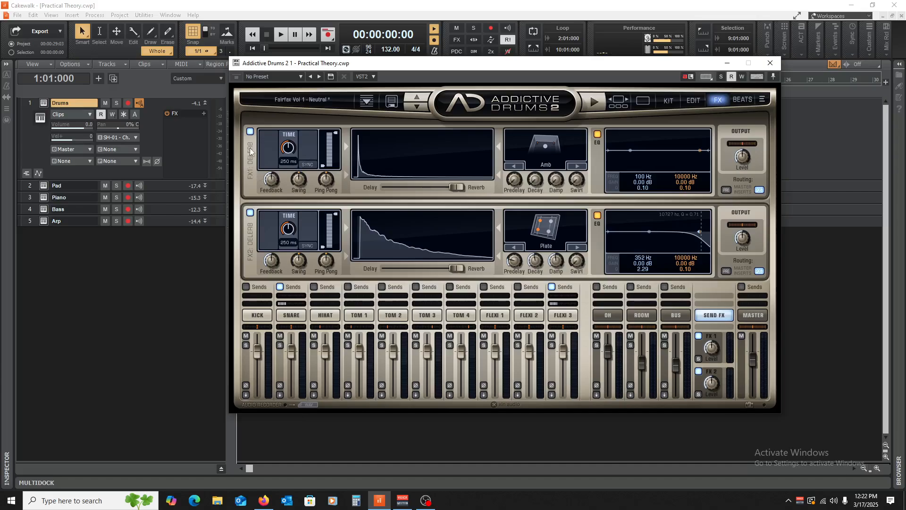
left_click(250, 132)
left_click(249, 132)
left_click(250, 132)
Step: Set the FX 2 level to 0.00 dB and raise the snare's FX 2 send to full, then close the drum plug-in
key("space")
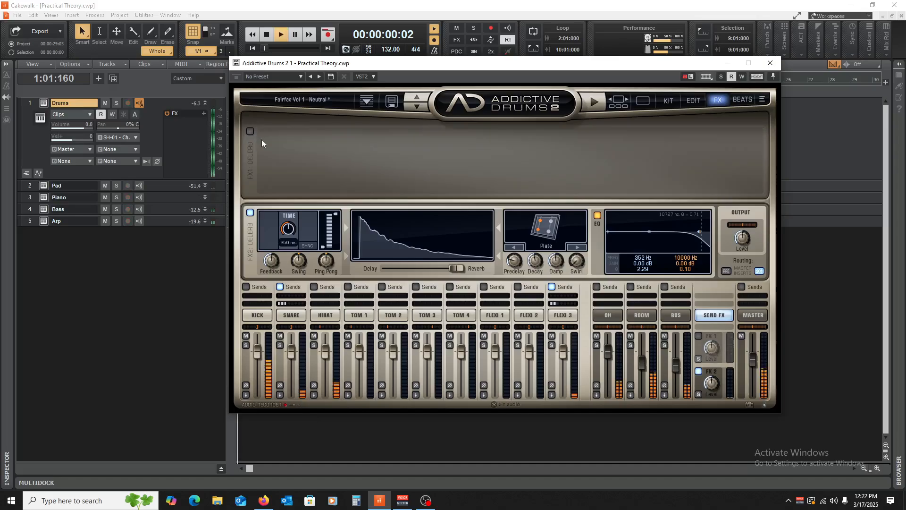
left_click_drag(715, 386, 732, 399)
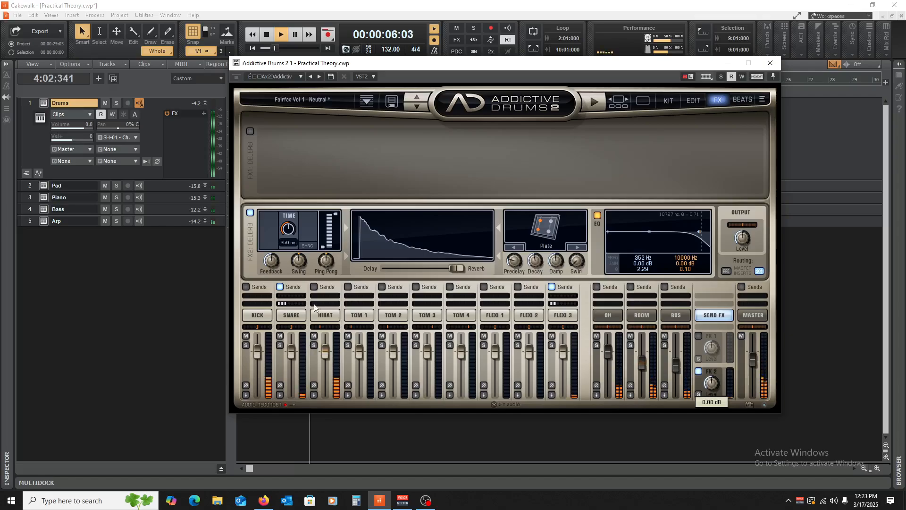
left_click(291, 315)
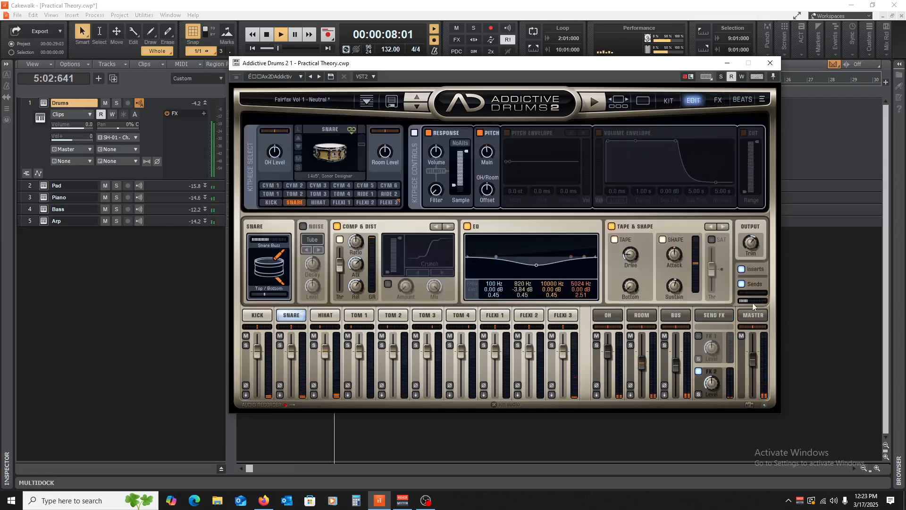
left_click_drag(747, 300, 765, 301)
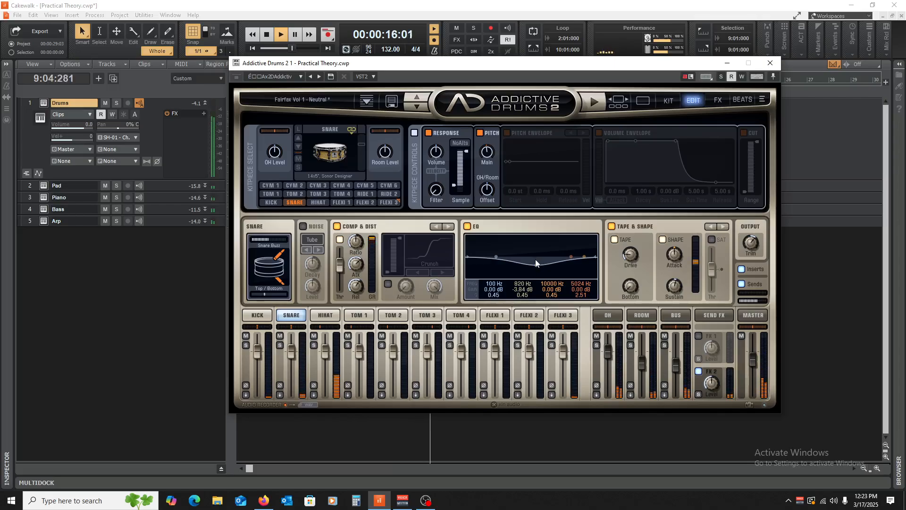
left_click(770, 63)
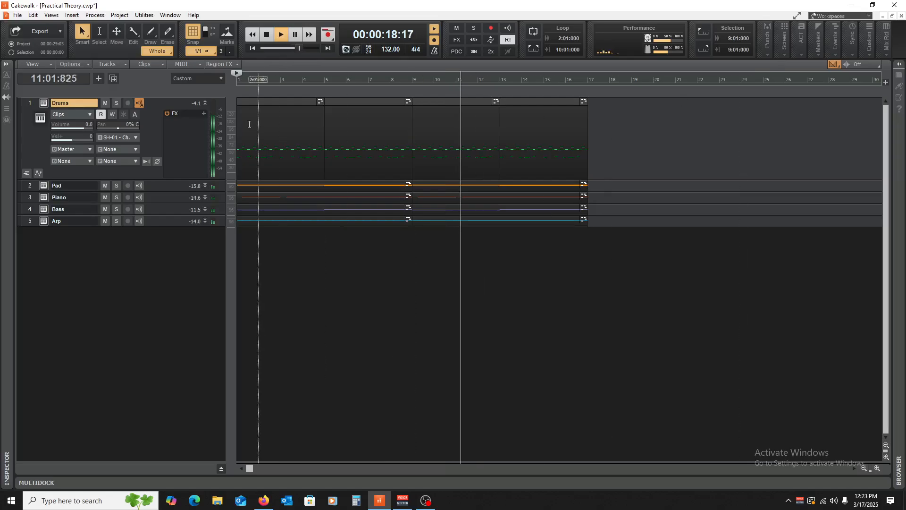
Step: Stop playback and insert a Sonitus Compressor in the effects rack of the Drums track
left_click(205, 103)
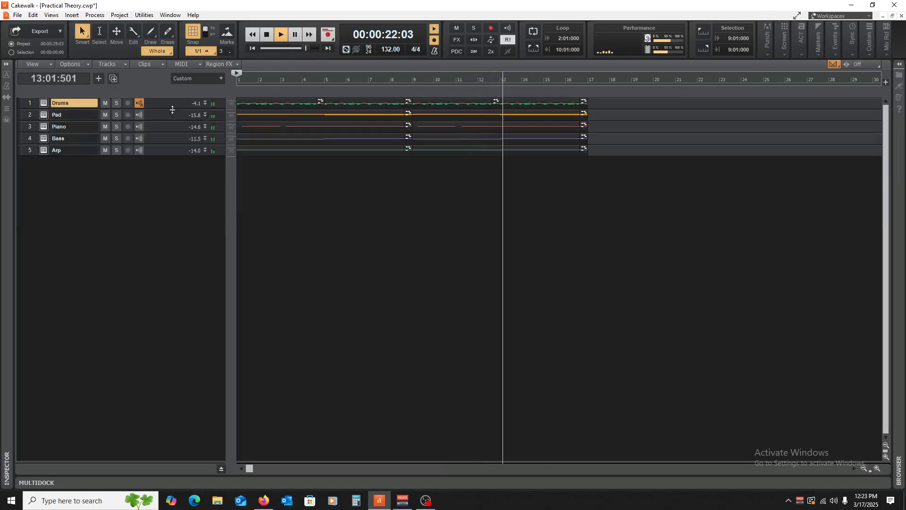
left_click(205, 103)
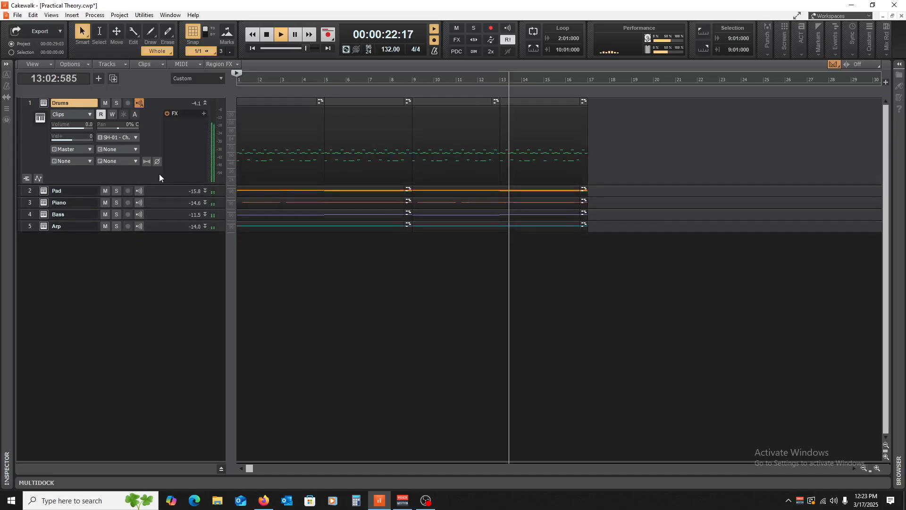
key("space")
right_click(186, 125)
mouse_move(217, 147)
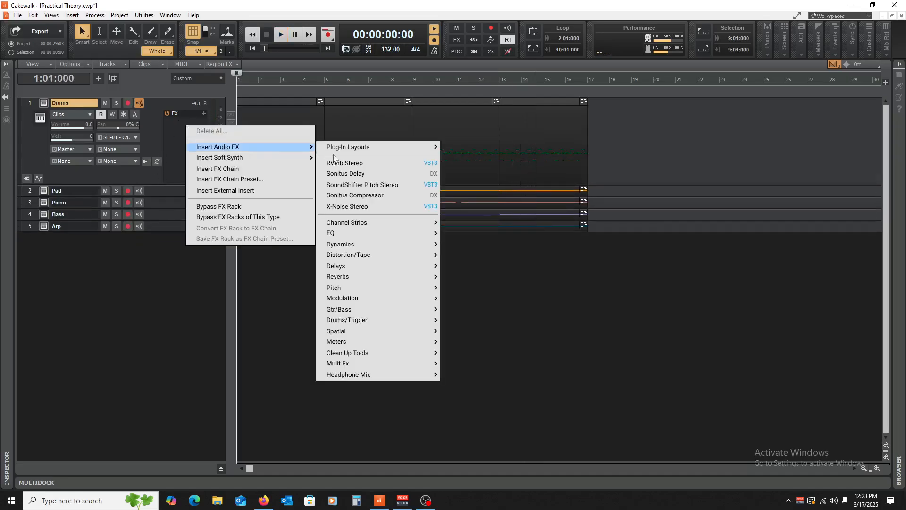
mouse_move(382, 244)
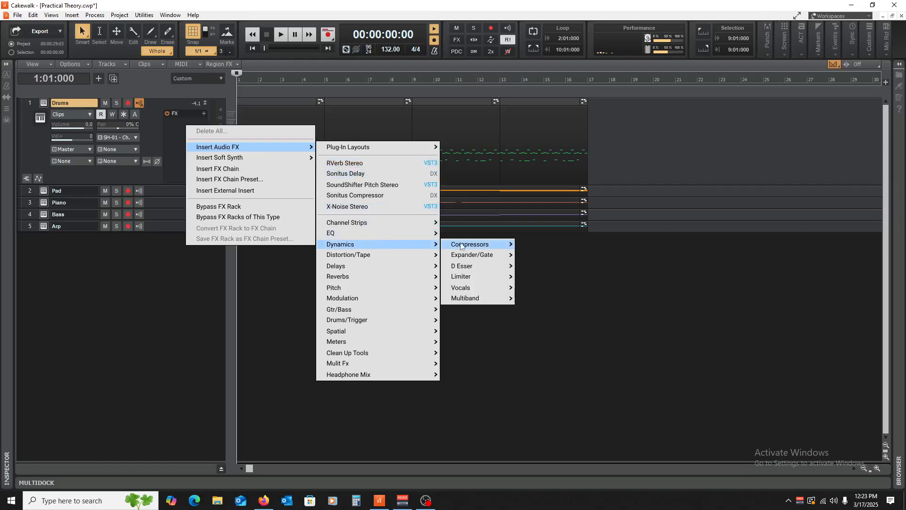
mouse_move(482, 249)
left_click(554, 240)
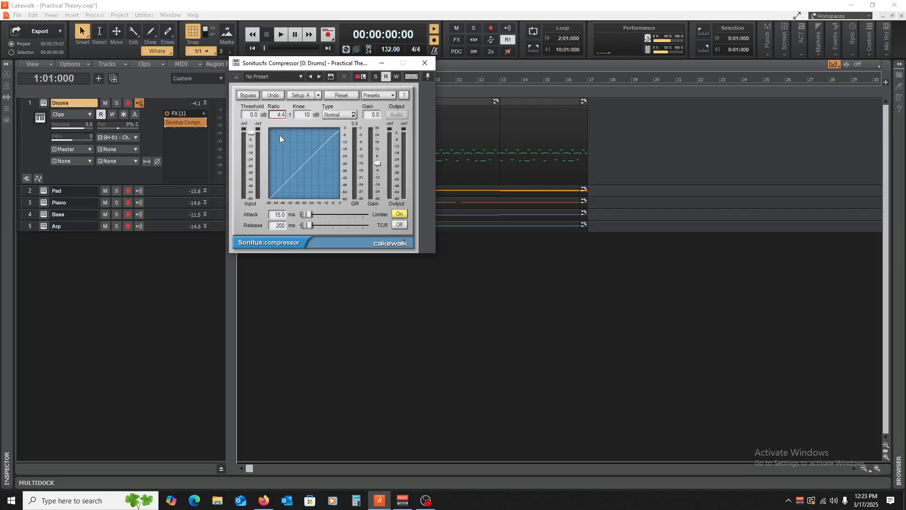
Step: Set the drum compressor to ratio 4.0:1, threshold -14.4 dB, release 62 ms and gain 3.5, and collapse the Drums track
key("space")
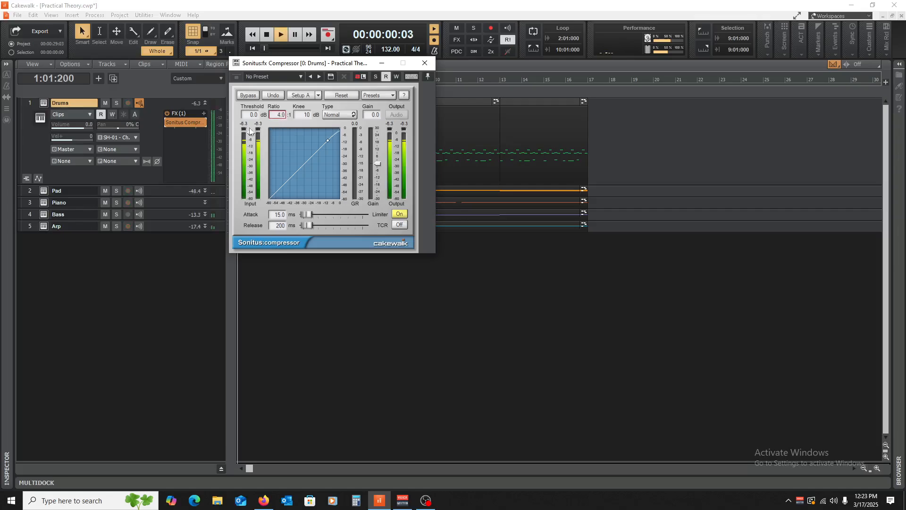
left_click_drag(251, 133, 251, 140)
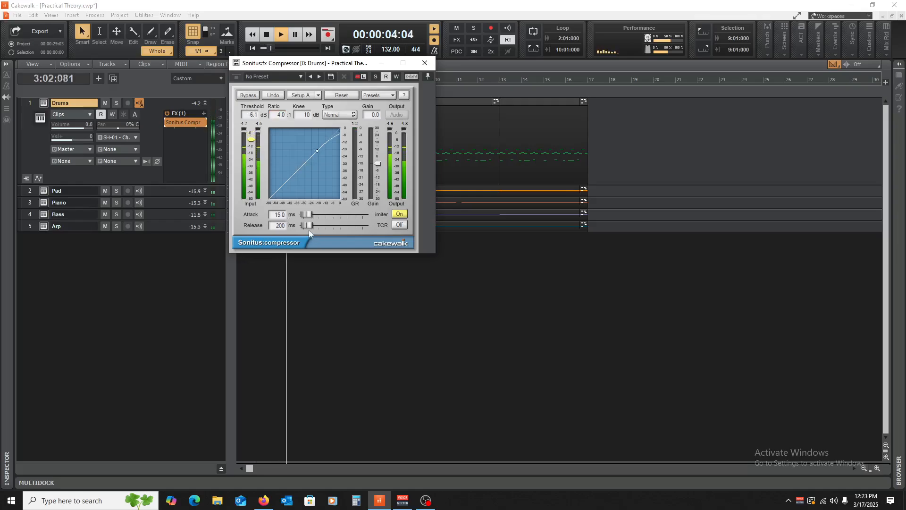
left_click_drag(309, 225, 305, 227)
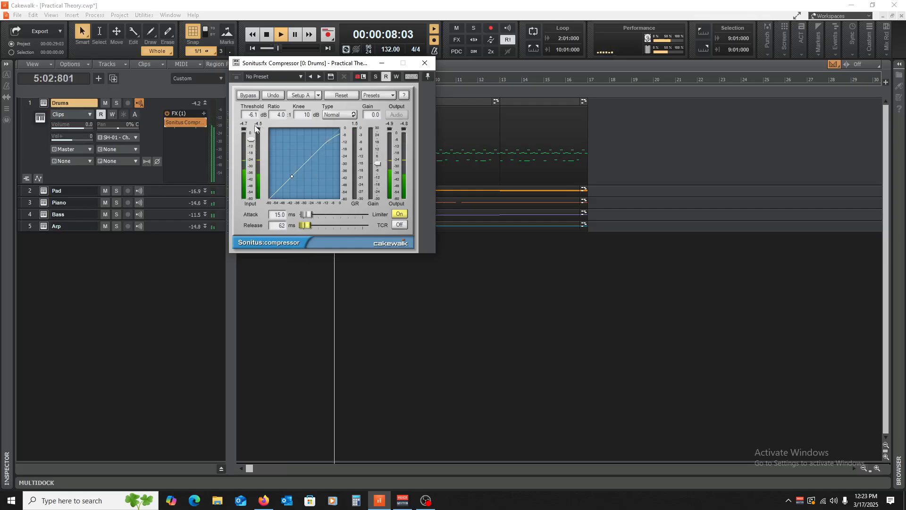
left_click_drag(251, 139, 251, 149)
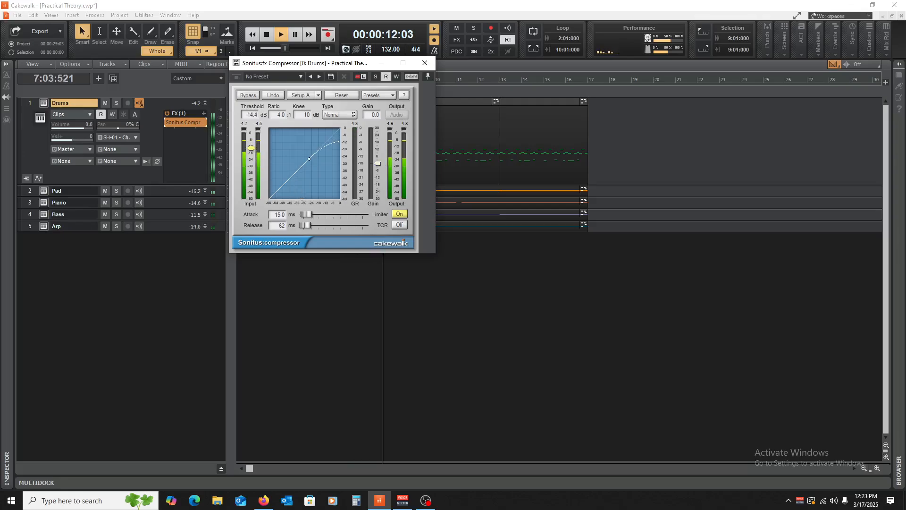
left_click_drag(378, 163, 377, 162)
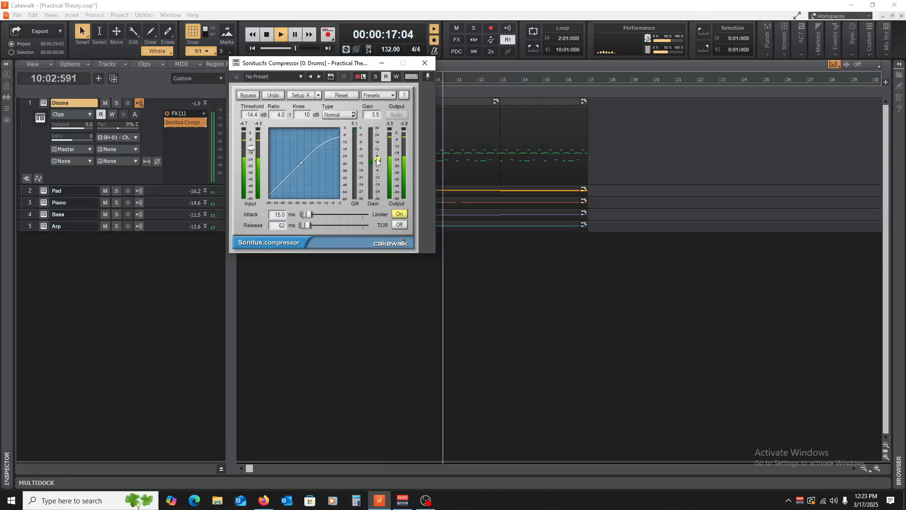
left_click(425, 62)
left_click(205, 103)
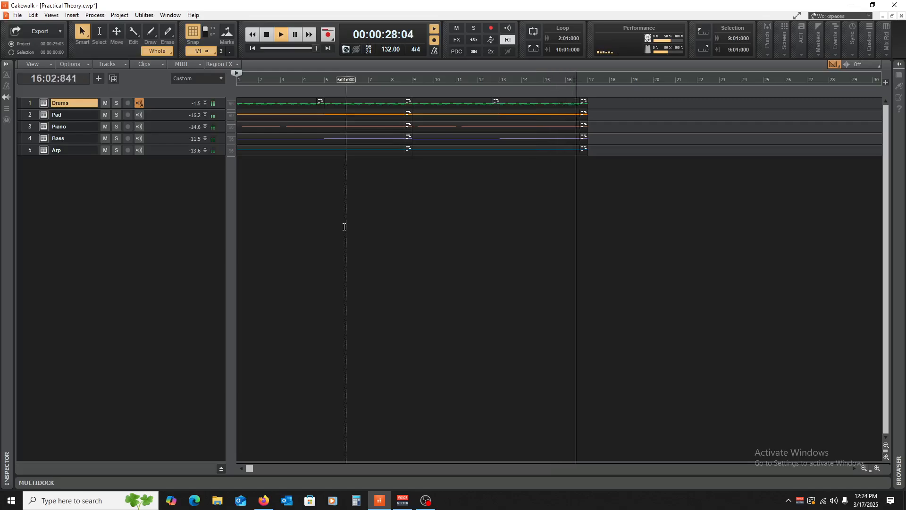
key("space")
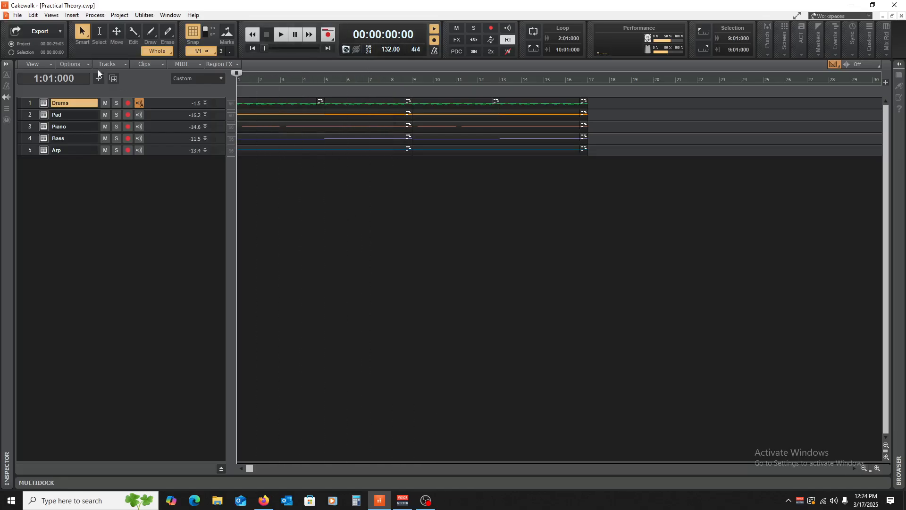
Step: Expand the Drums track and mute Drums, Bass and Arp while listening to the arrangement from the start
double_click(158, 107)
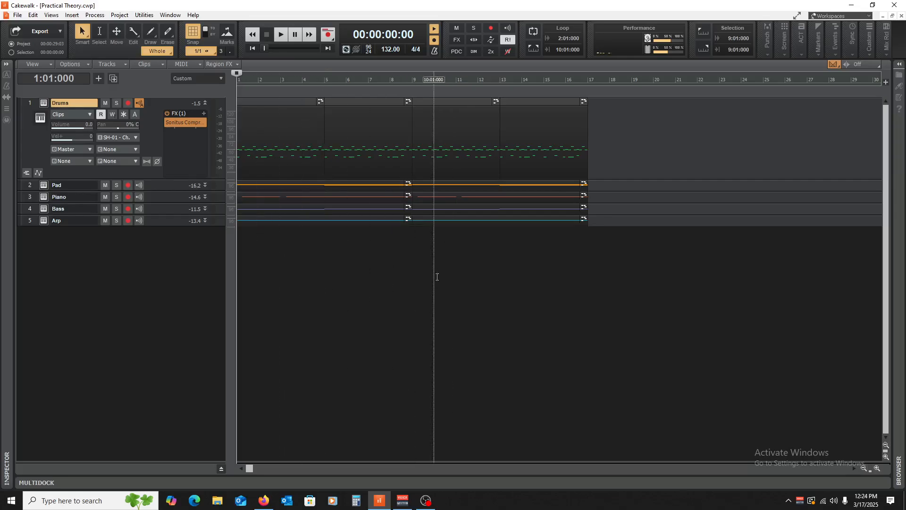
left_click(419, 310)
key("w")
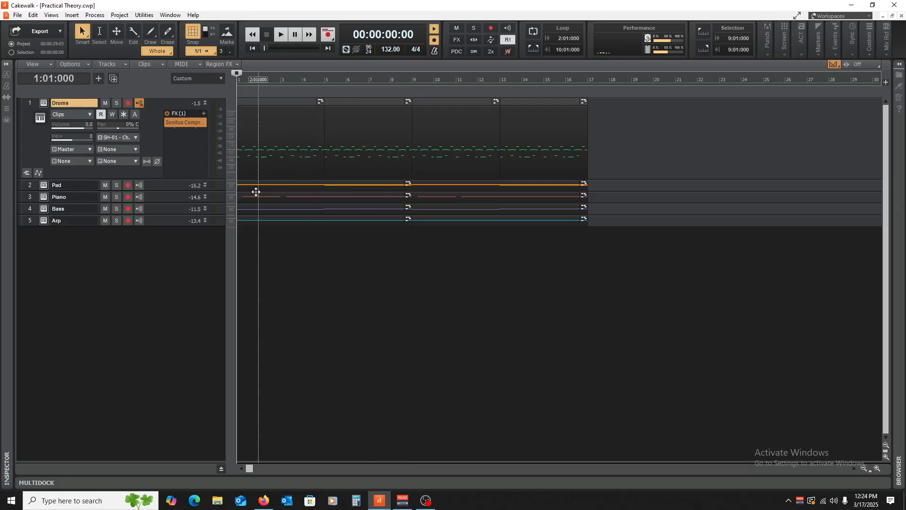
left_click(105, 103)
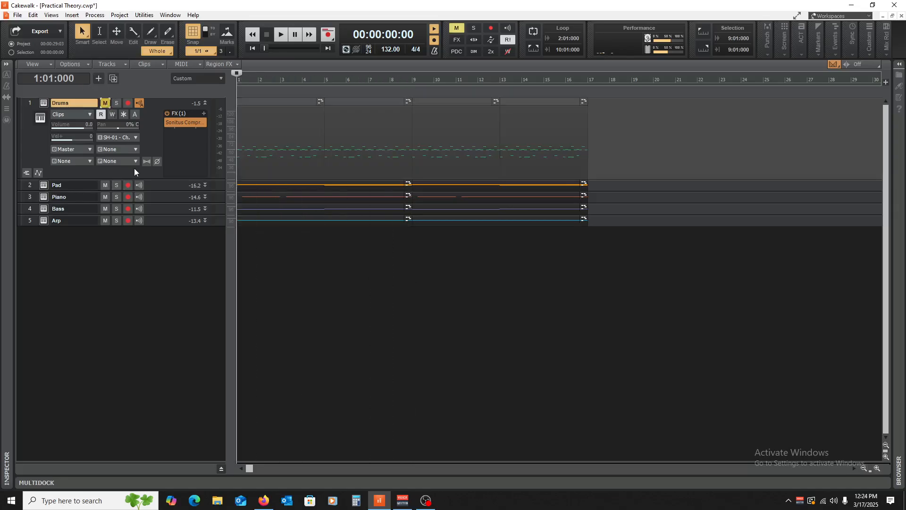
left_click(105, 208)
key("space")
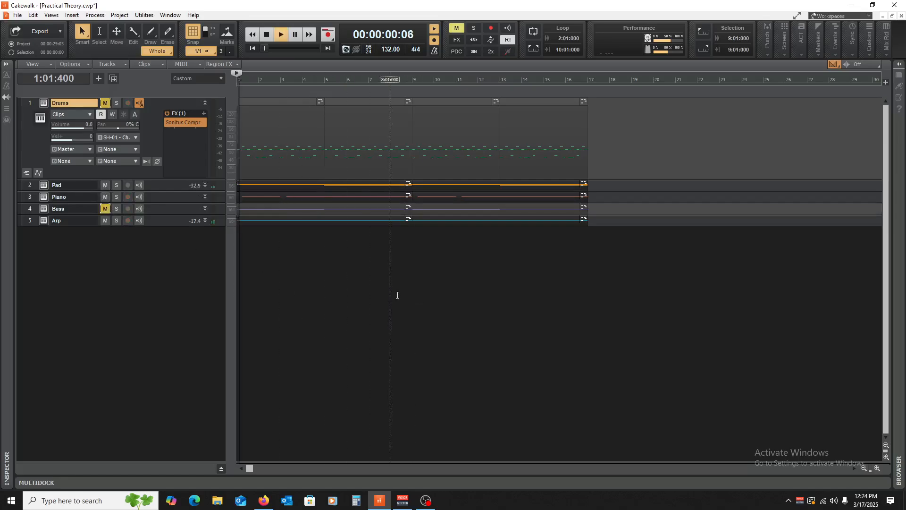
left_click(105, 221)
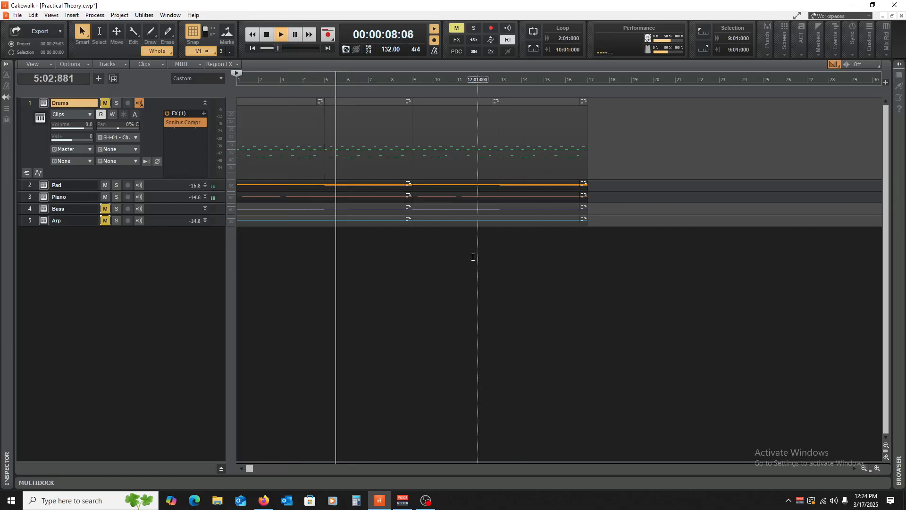
key("space")
Step: Copy an eight-bar section of all five tracks so that duplicates start at bars 17 and 25, and play the opening
mouse_move(553, 279)
left_mouse_down()
mouse_move(449, 129)
mouse_move(451, 104)
mouse_move(434, 104)
mouse_move(653, 121)
mouse_move(629, 121)
mouse_move(617, 120)
mouse_move(765, 112)
left_mouse_up()
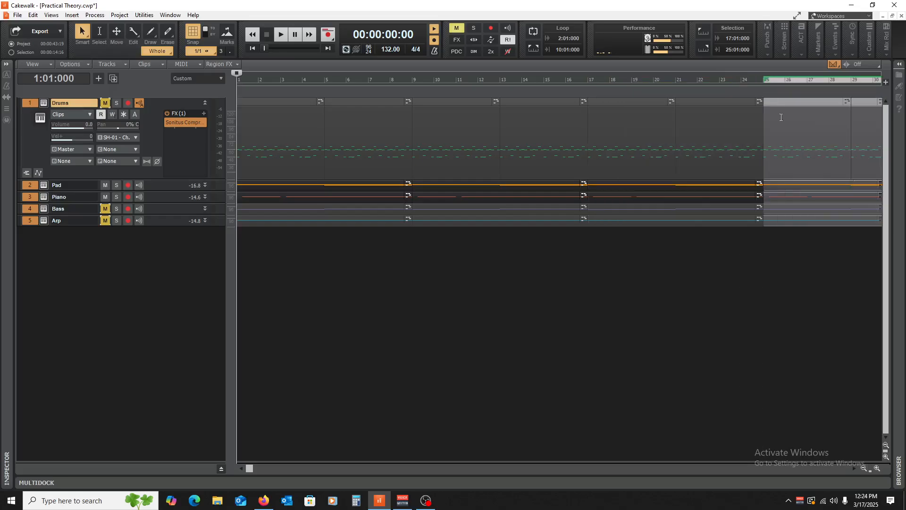
key("space")
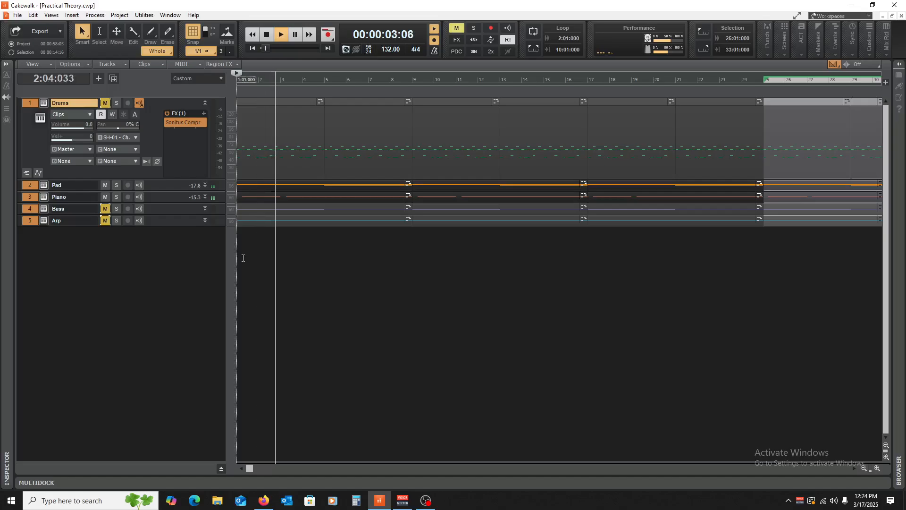
key("space")
Step: Delete the first Drums clip, covering bars 1 to 4
left_click(296, 114)
key("Delete")
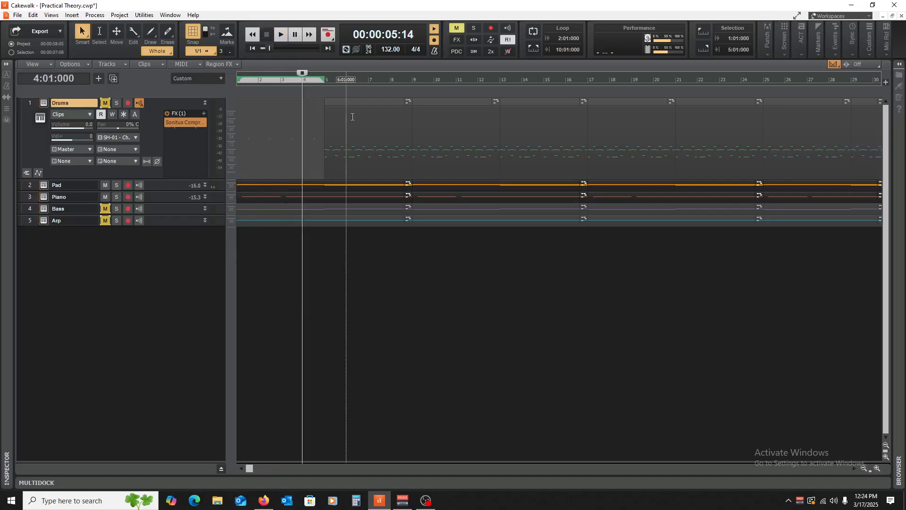
Step: Delete the Drums clip covering bars 5 to 8 and the first Bass and Arp clips covering bars 1 to 8
left_click(351, 117)
key("Delete")
left_click(301, 209)
key("Delete")
left_click(285, 219)
key("Delete")
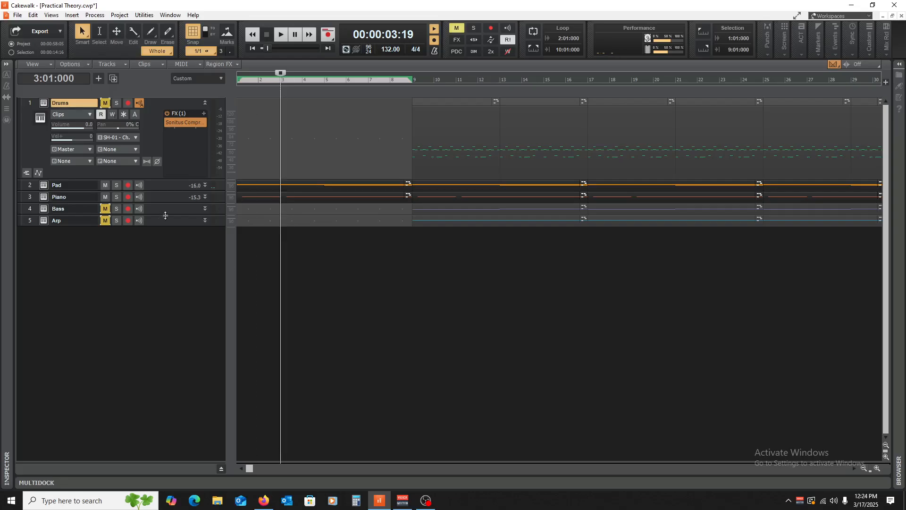
Step: Unmute the Bass, Arp and Drums tracks and play the arrangement from the start
left_click(105, 210)
left_click(106, 219)
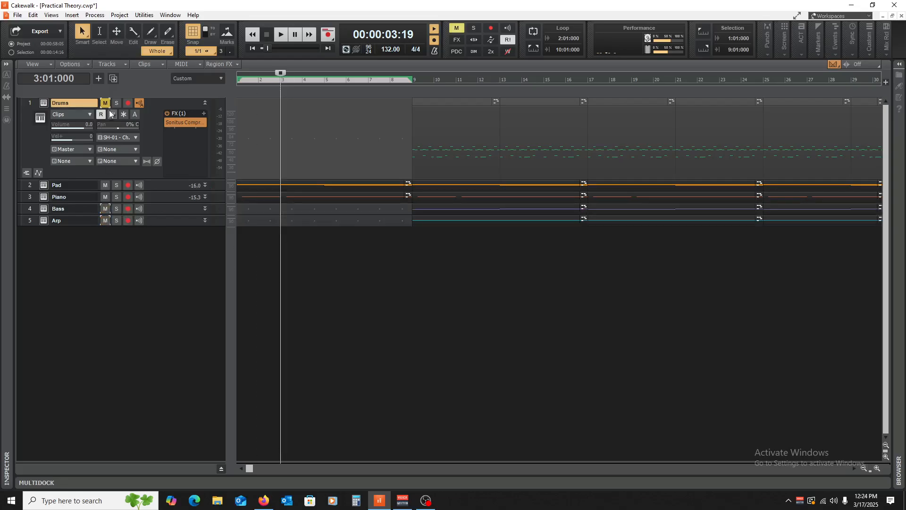
left_click(105, 103)
key("w")
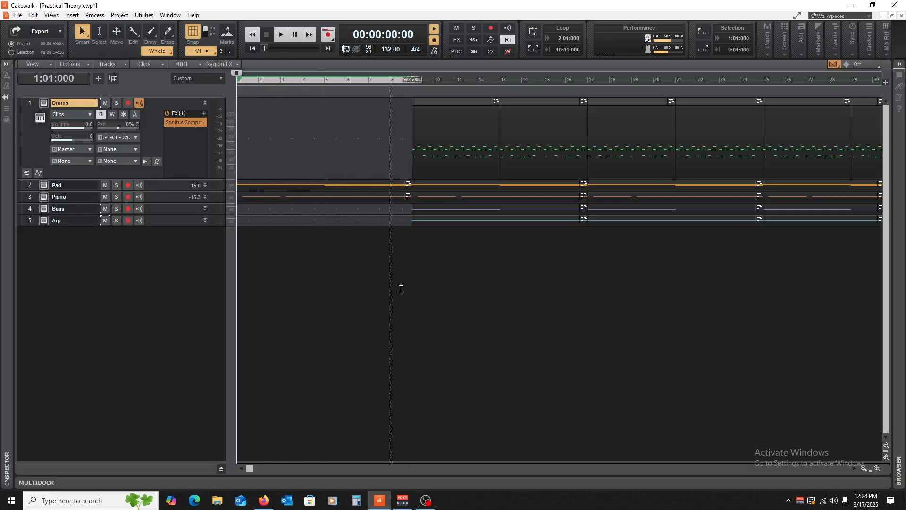
key("space")
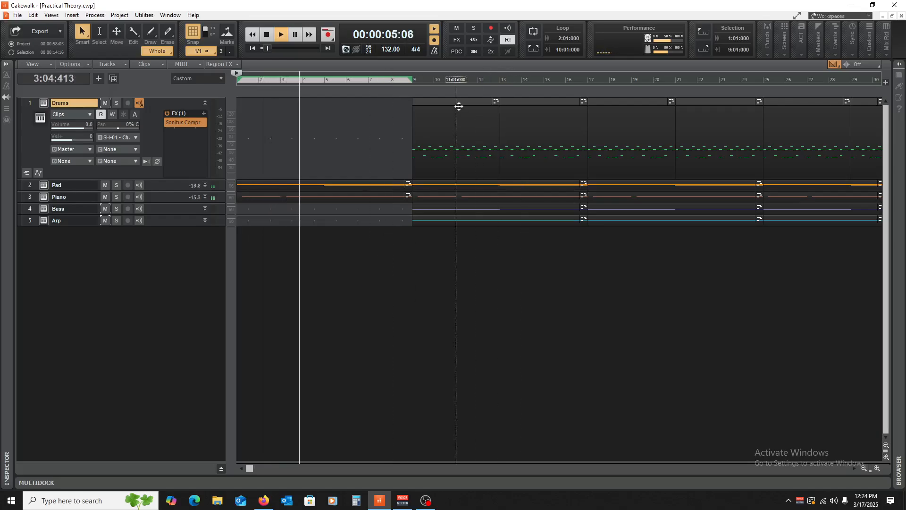
Step: Delete the Drums and Arp clips covering bars 9 to 16 and listen through to the drum entry at bar 17
left_click(477, 105)
key("Delete")
left_click(542, 103)
key("Delete")
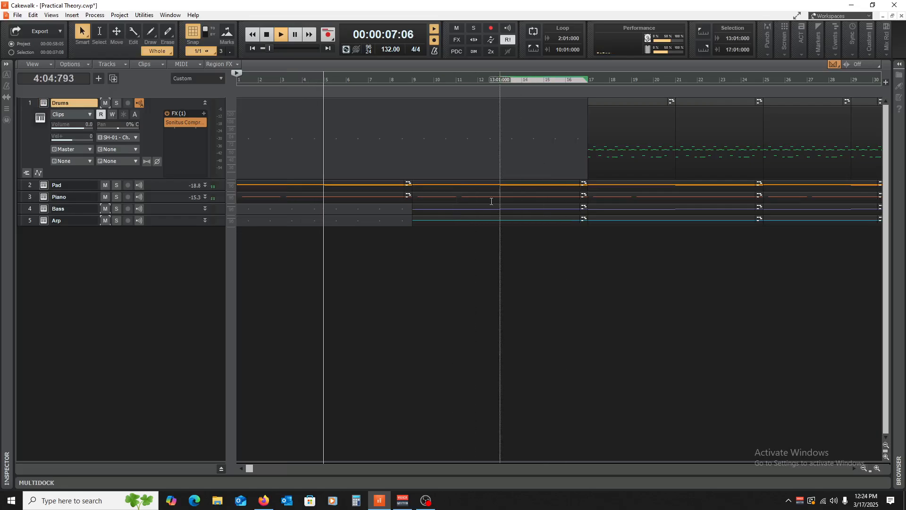
left_click(448, 218)
key("Delete")
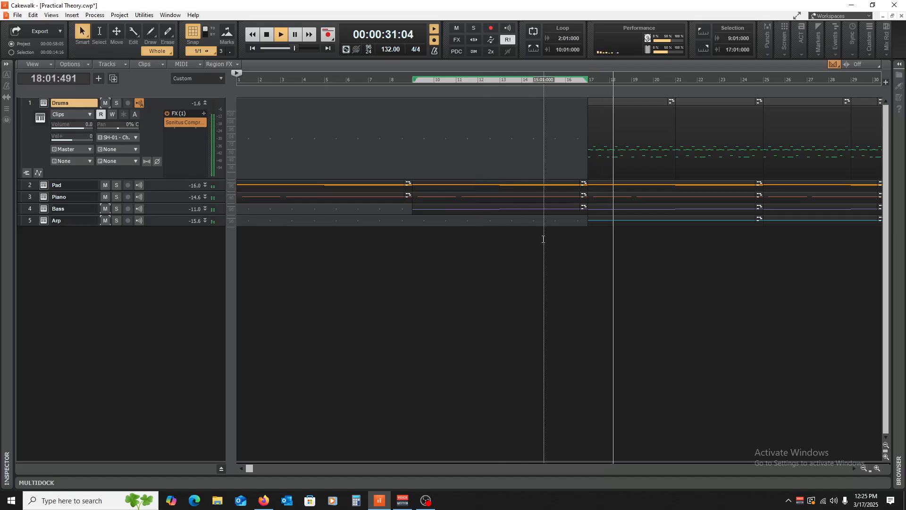
key("space")
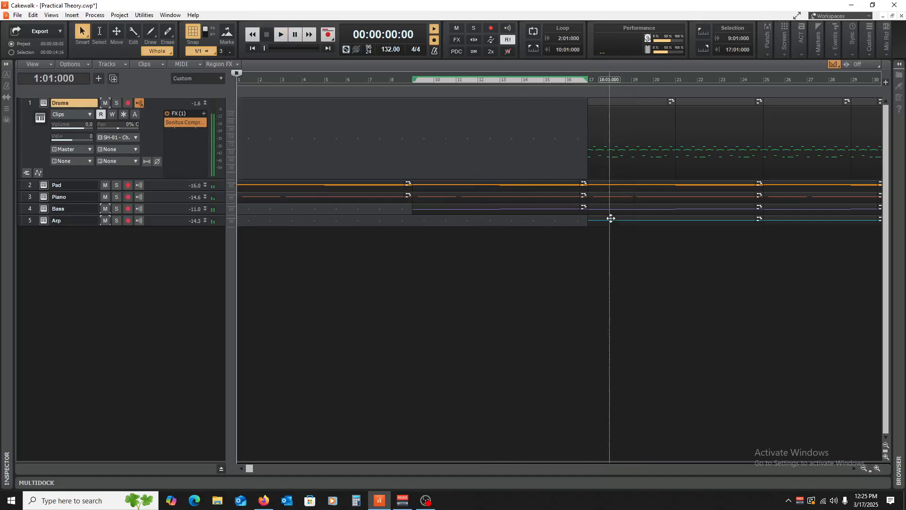
Step: Transpose all Arp notes down one octave in the Piano Roll and audition them from bar 17
double_click(610, 219)
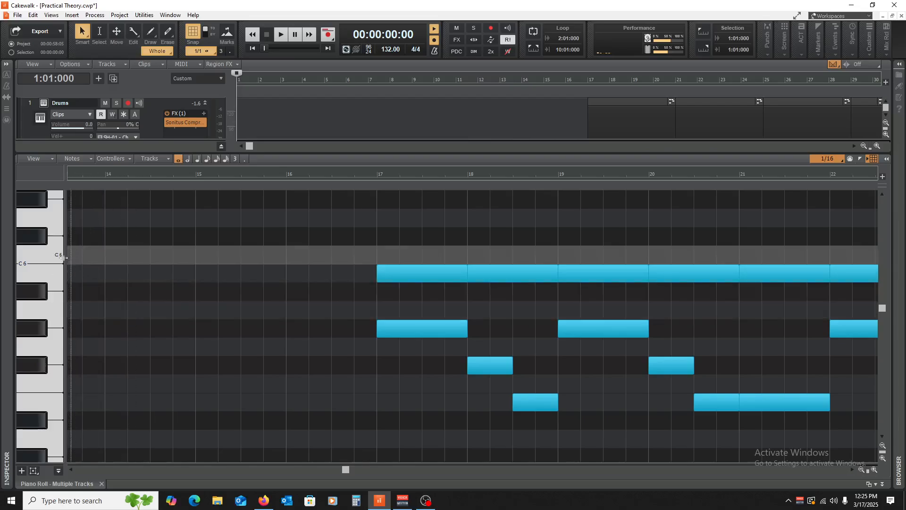
left_click_drag(31, 227, 32, 419)
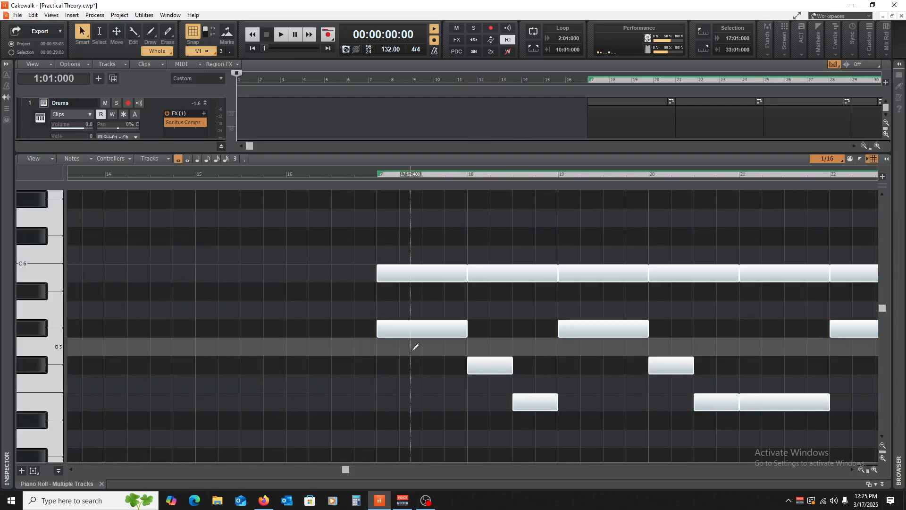
scroll(378, 254, "down", 1)
left_click_drag(418, 221, 417, 450)
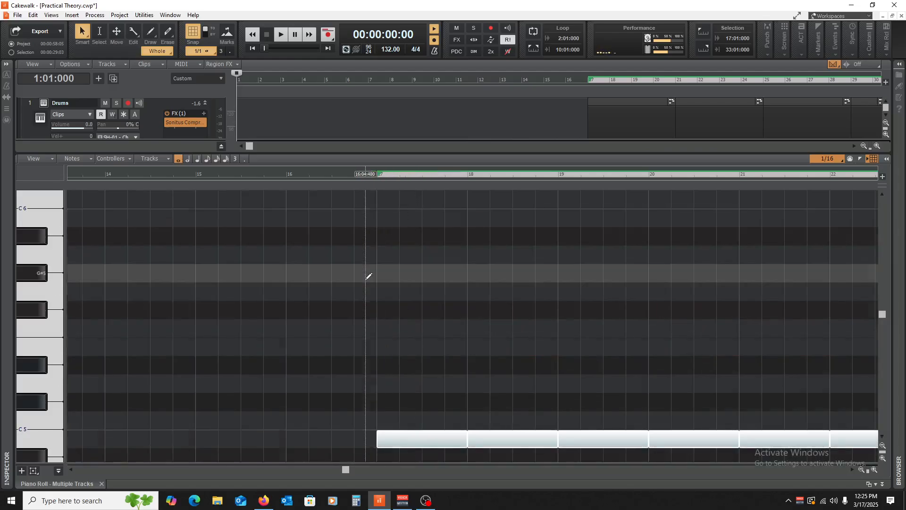
scroll(378, 274, "down", 2)
left_click(377, 267)
key("space")
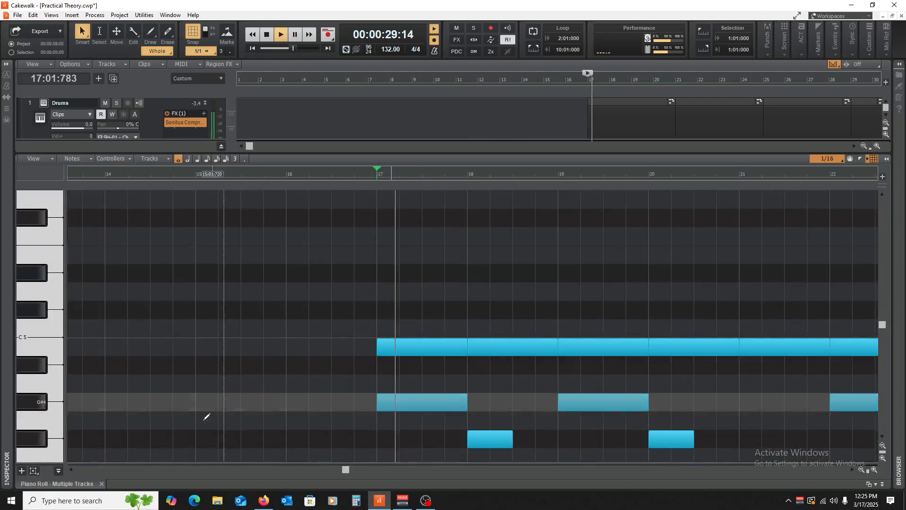
left_click(101, 484)
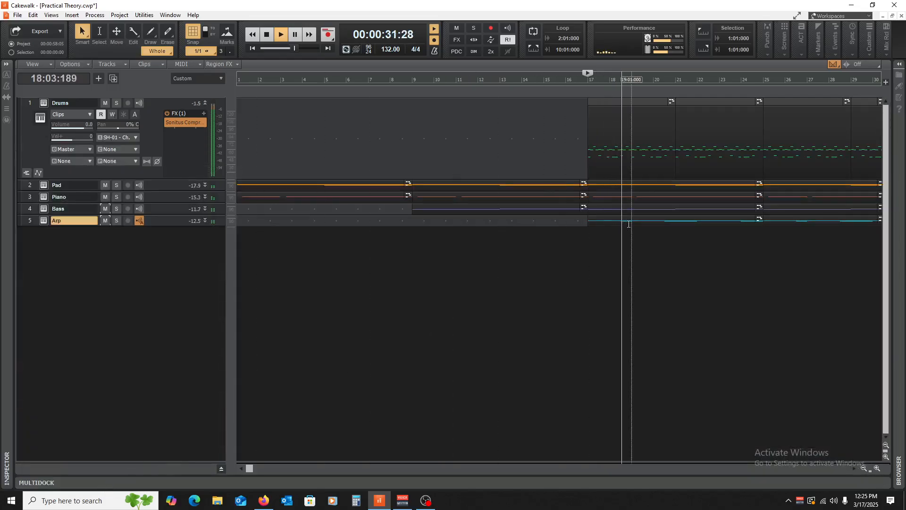
Step: Copy the Arp clip from bar 17 to bar 9, delete the Bass clip covering bars 9 to 16, and save the project
left_click_drag(624, 221, 467, 225)
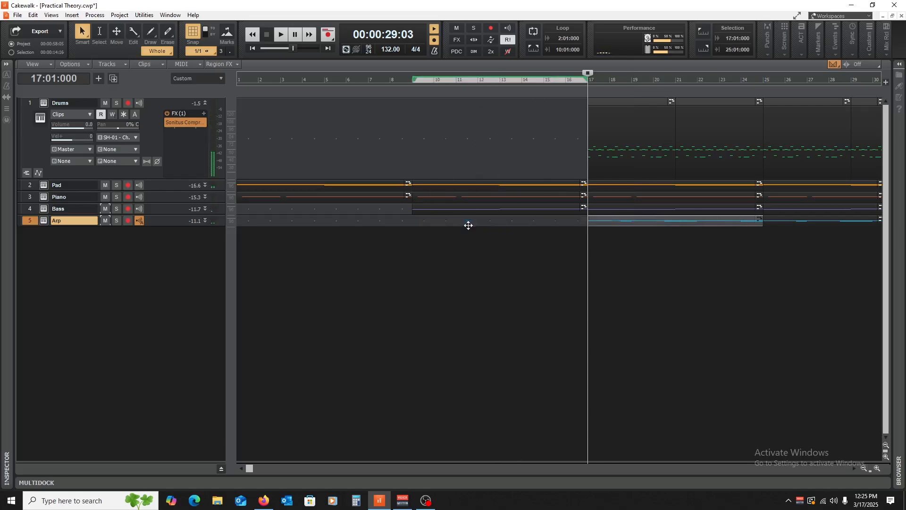
left_click(475, 205)
key("Delete")
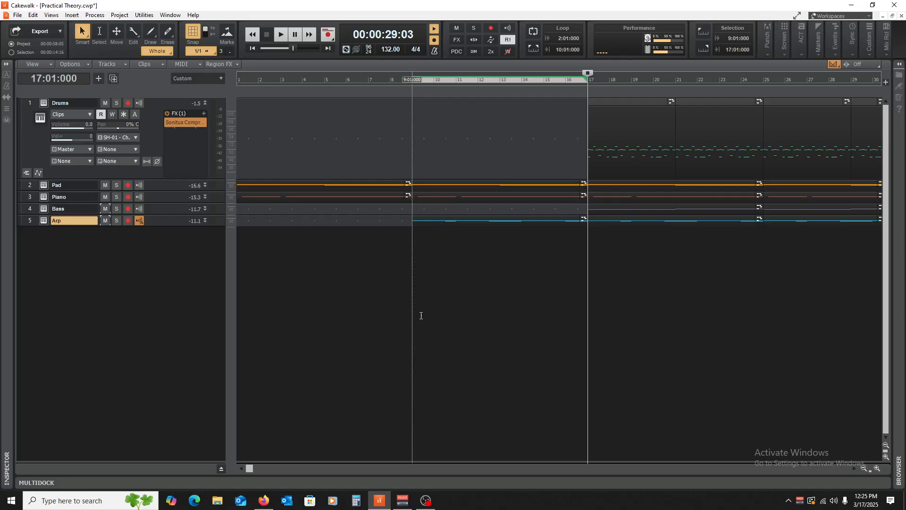
left_click(414, 317)
key("space")
key("space")
key("ctrl+s")
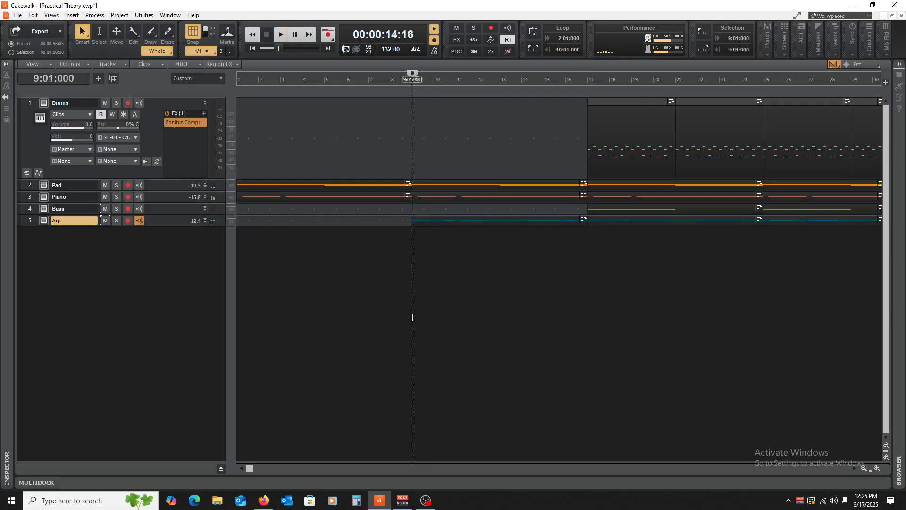
Step: Play from the start, expand the Arp track, set its volume to -9.0 dB, and save the project
key("w")
key("space")
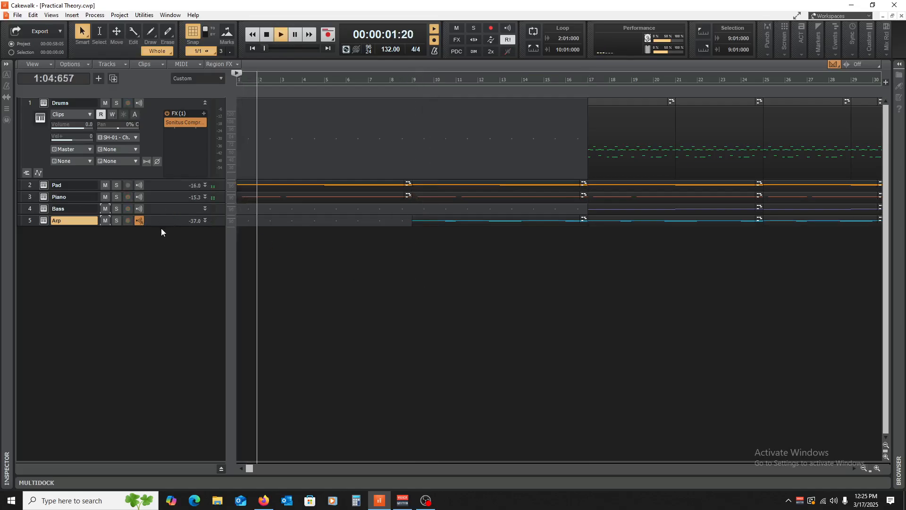
left_click_drag(160, 226, 162, 264)
left_click_drag(82, 243, 80, 243)
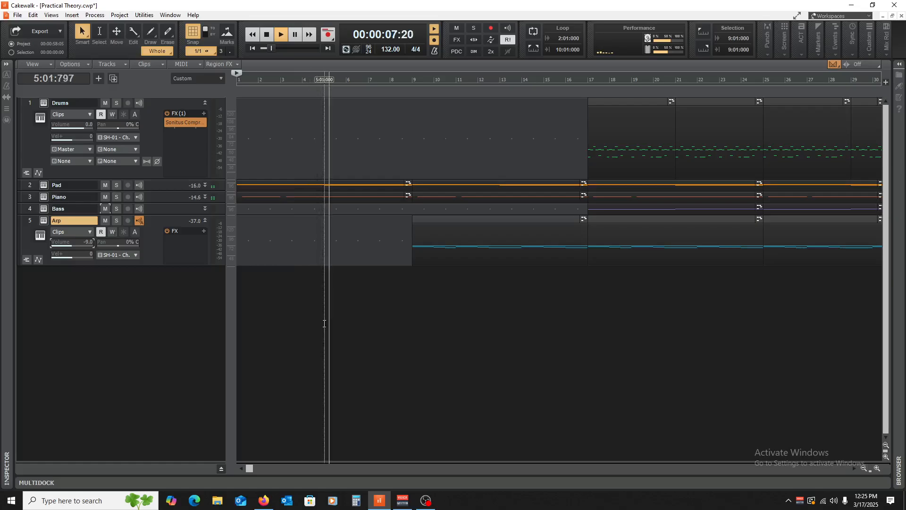
key("ctrl+s")
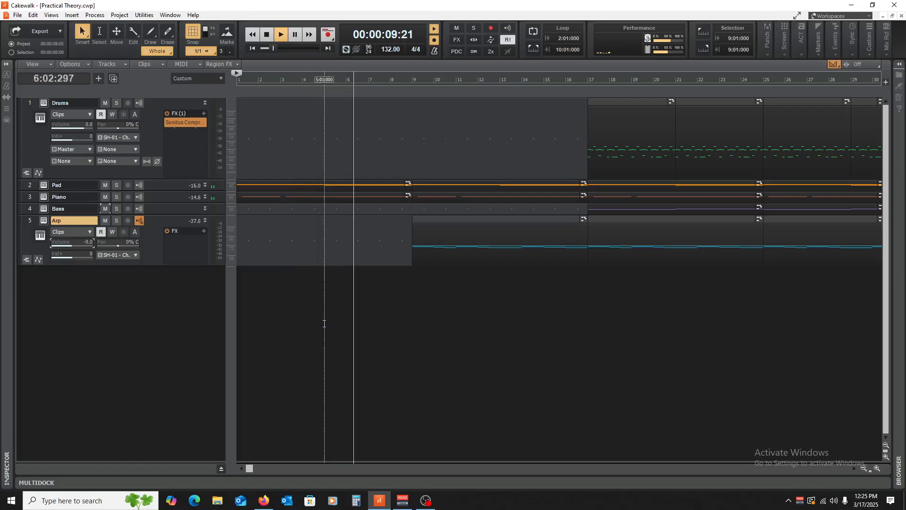
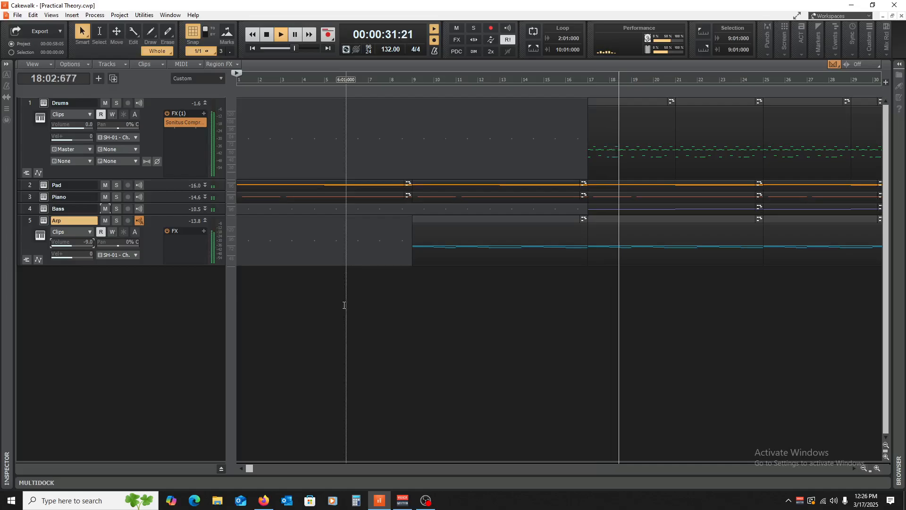
Step: Stop playback and enlarge the Arp track to reveal its full controls and effects rack
key("space")
left_click_drag(174, 265, 179, 287)
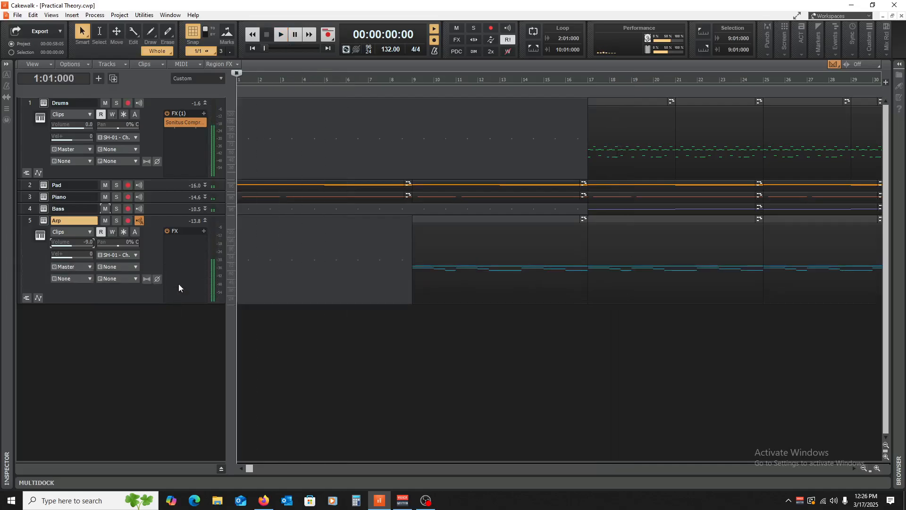
right_click(186, 250)
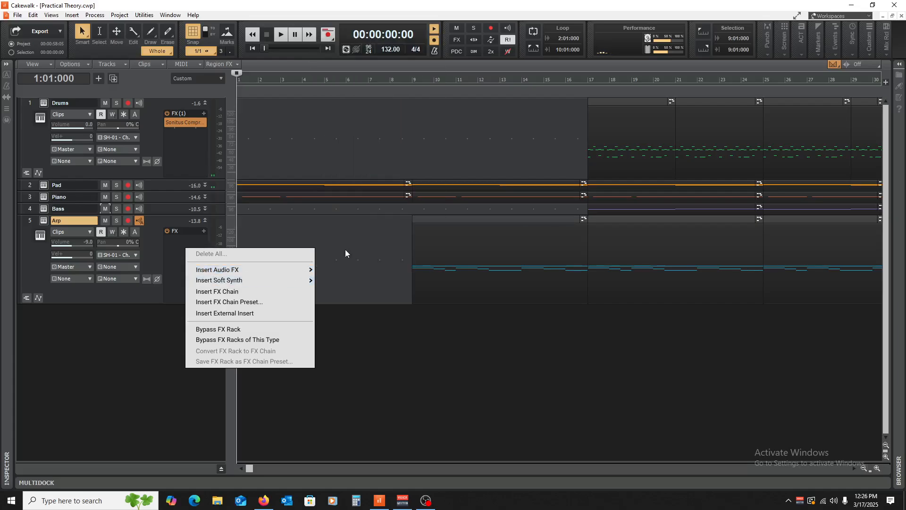
left_click(363, 365)
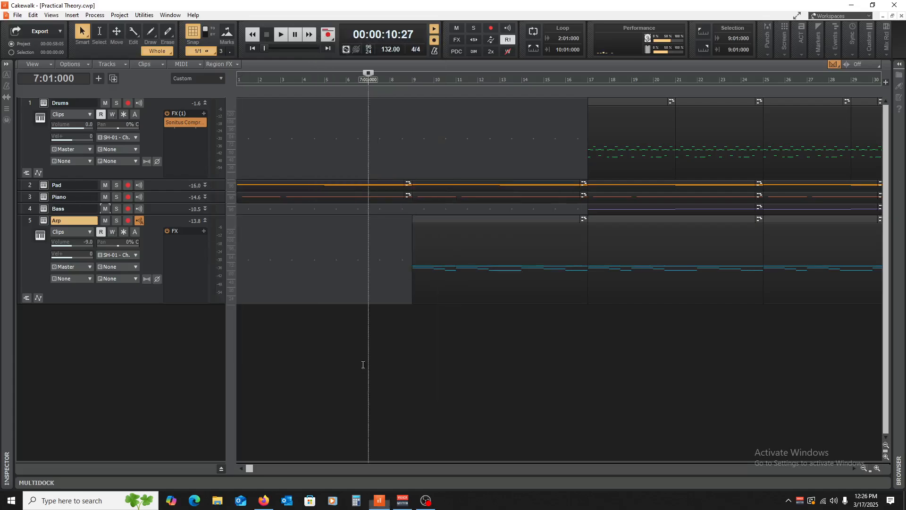
Step: Undo the Bass clip deletion, the Arp clip copy and the Arp octave transposition
key("ctrl+z")
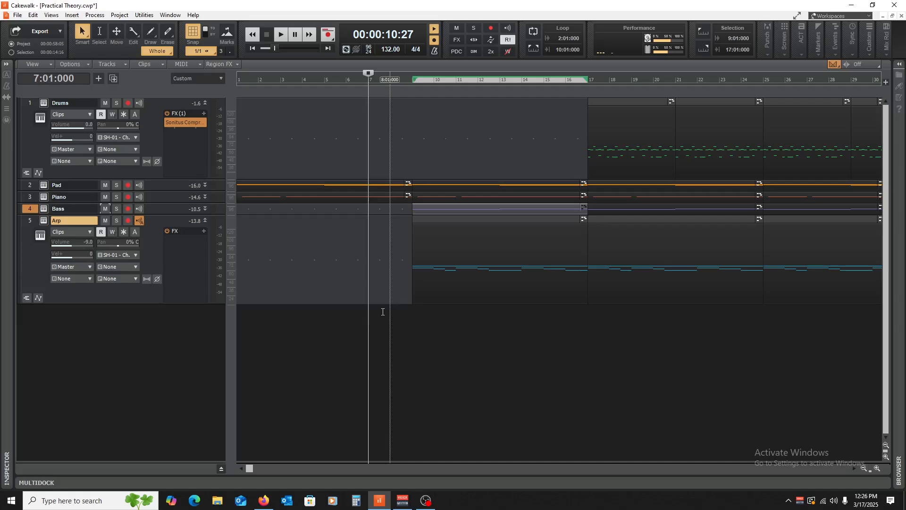
key("ctrl+z")
key("ctrl+z")
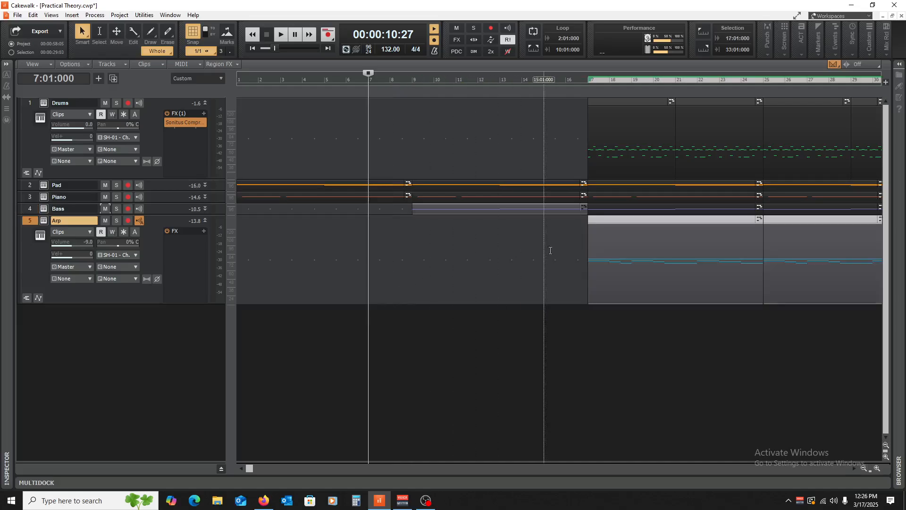
Step: Delete the Bass clip covering bars 9 to 16 and copy the Arp clip from bar 17 to bar 9
left_click(465, 204)
key("Delete")
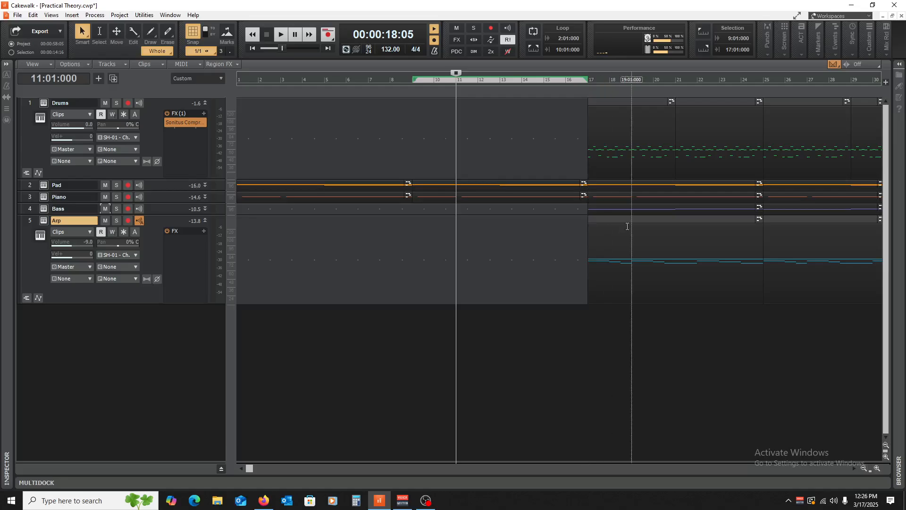
left_click(636, 219)
left_click_drag(637, 222, 461, 228)
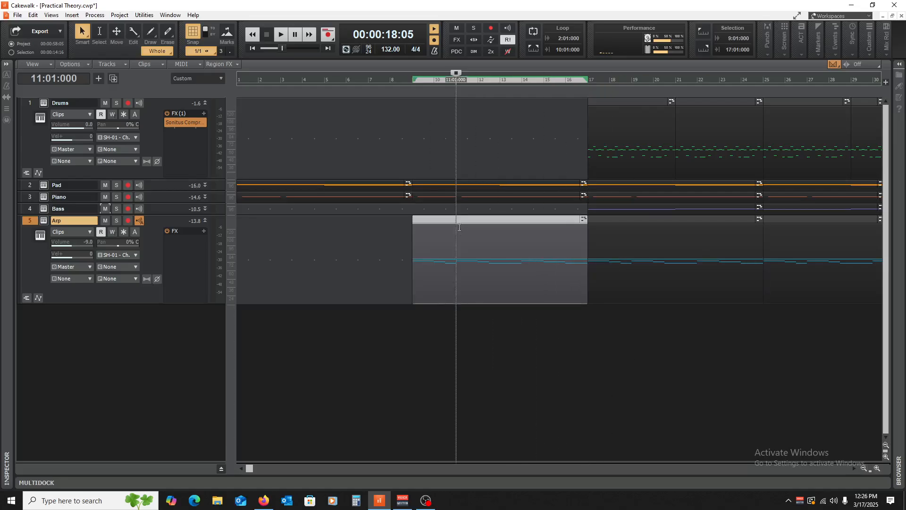
Step: Insert the OneKnob Filter Stereo effect on the Arp track, turn its knob down close to 0, and place playback at bar 9
right_click(183, 248)
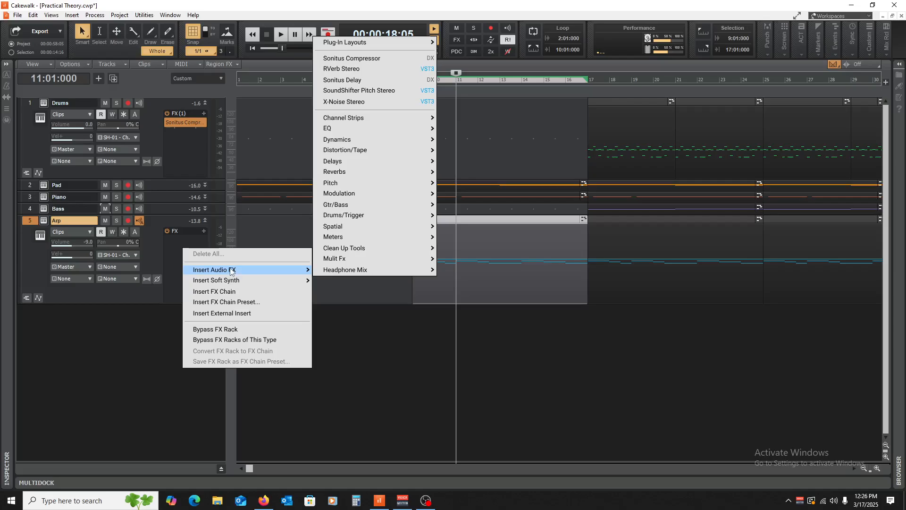
mouse_move(222, 270)
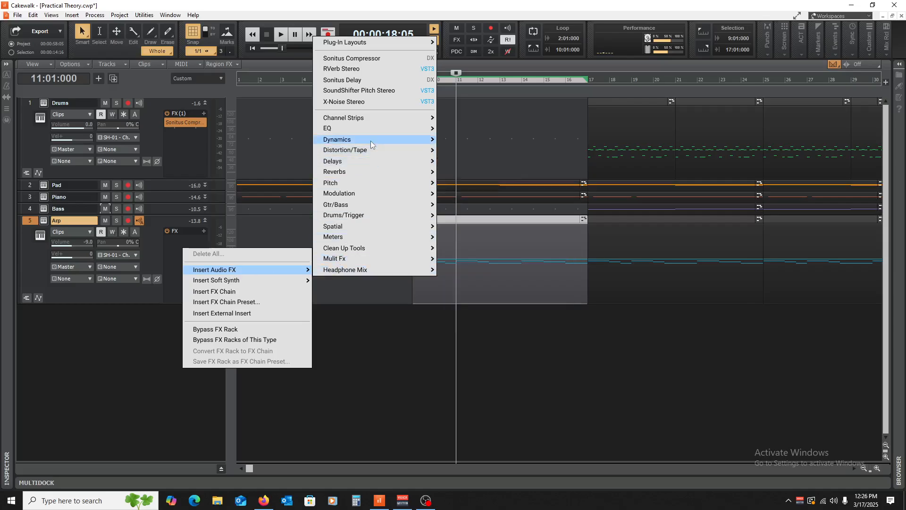
mouse_move(371, 127)
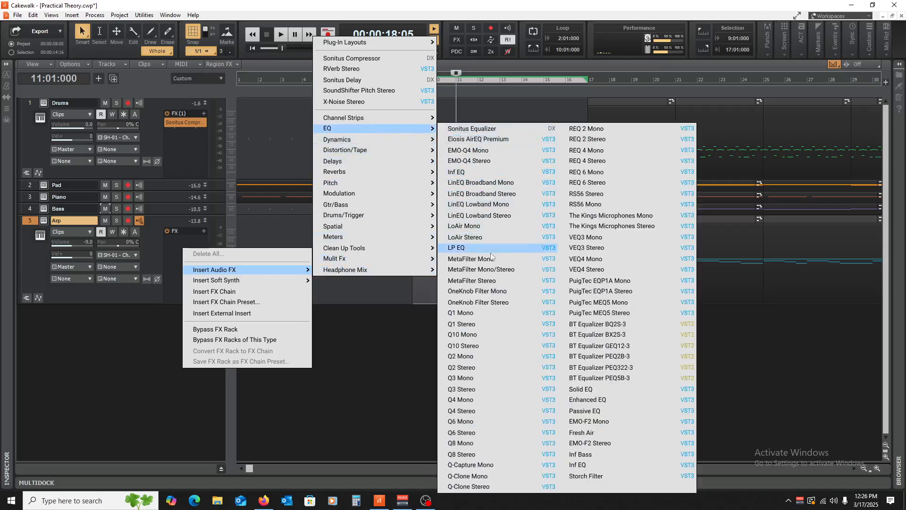
left_click(504, 306)
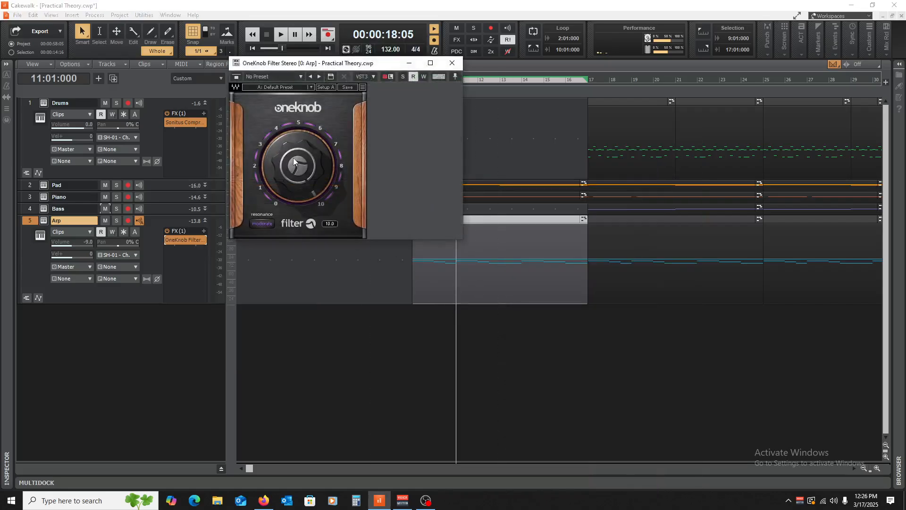
left_click(422, 362)
left_click_drag(311, 171, 311, 214)
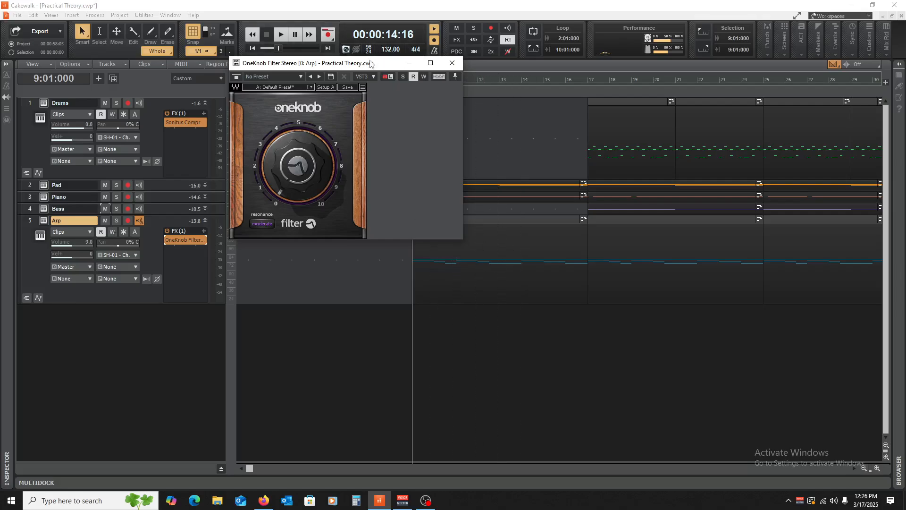
left_click_drag(372, 66, 329, 23)
Step: Insert the Sonitus Equalizer on the Arp track and make band 6 a Lowpass at 7834 Hz with a Q of 4.6
right_click(187, 267)
mouse_move(253, 171)
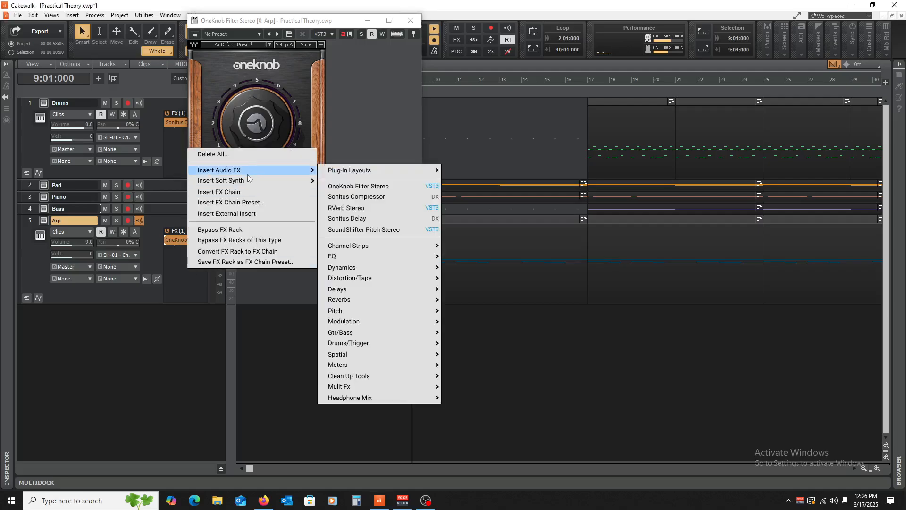
mouse_move(365, 257)
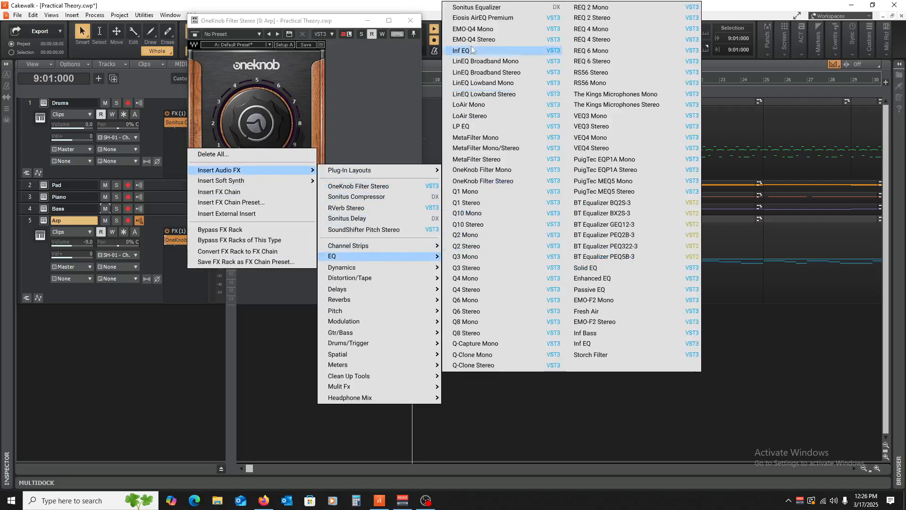
left_click(479, 7)
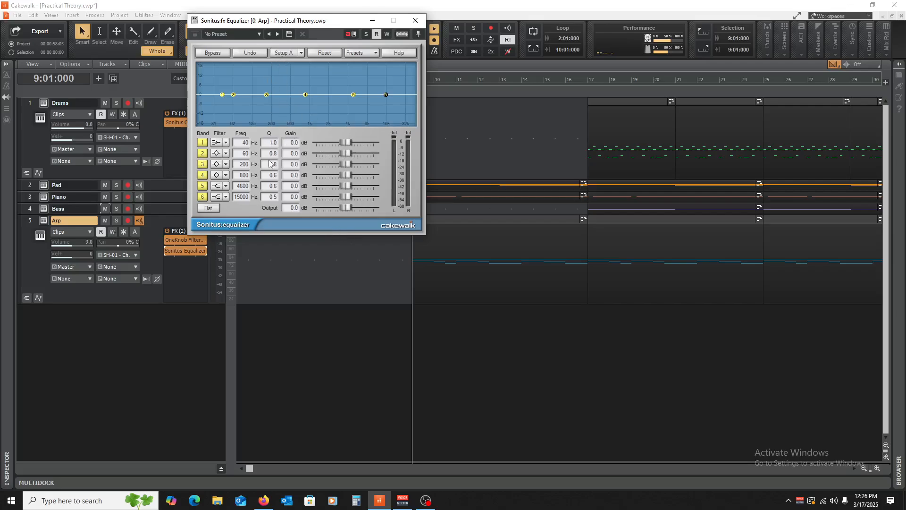
left_click(226, 197)
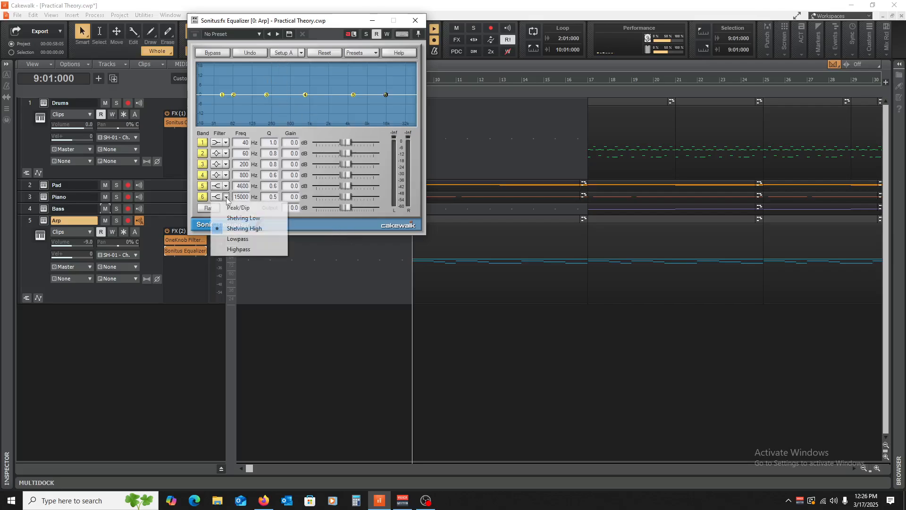
left_click(247, 240)
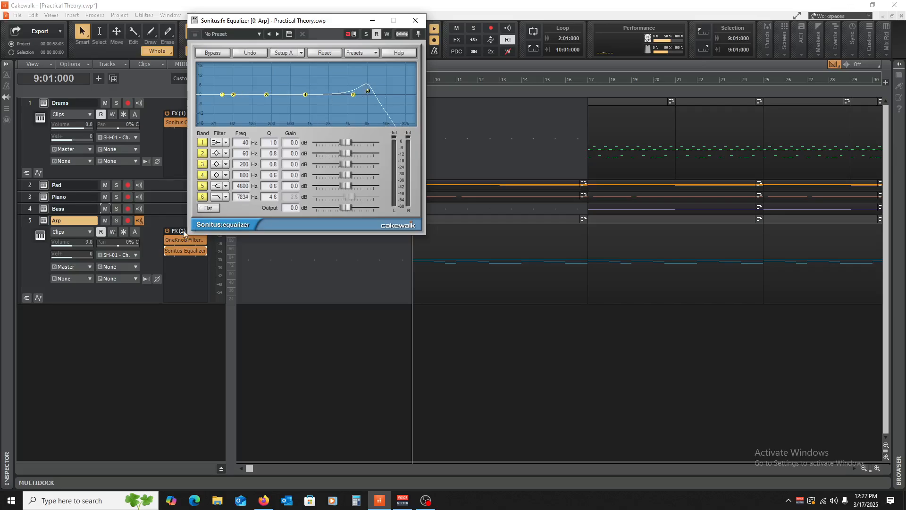
Step: Bypass OneKnob Filter and sweep the Arp equalizer's band 6 cutoff to 11967 Hz during playback from bar 9
left_click(169, 241)
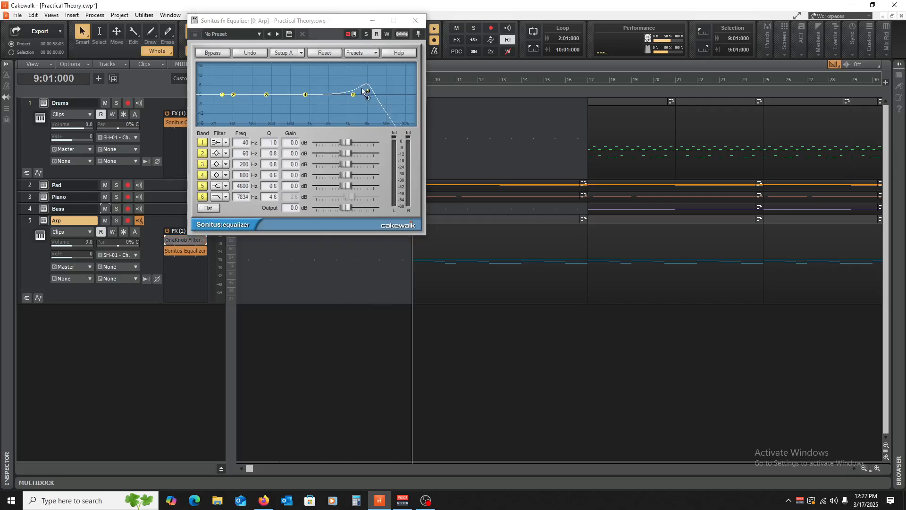
key("space")
left_click_drag(368, 91, 379, 116)
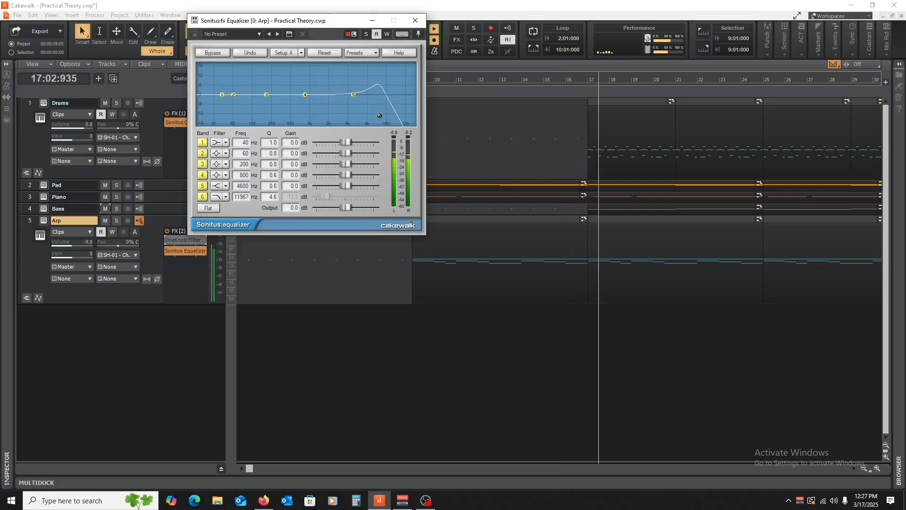
left_click(415, 20)
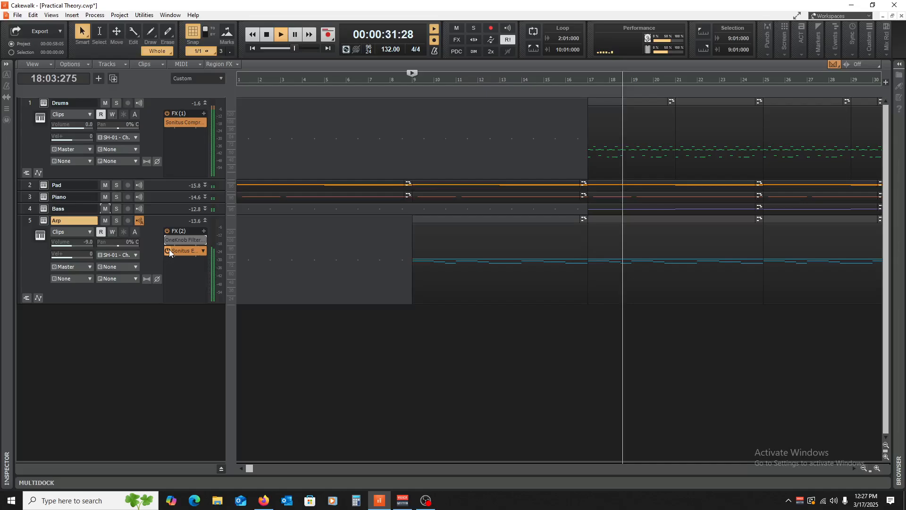
key("space")
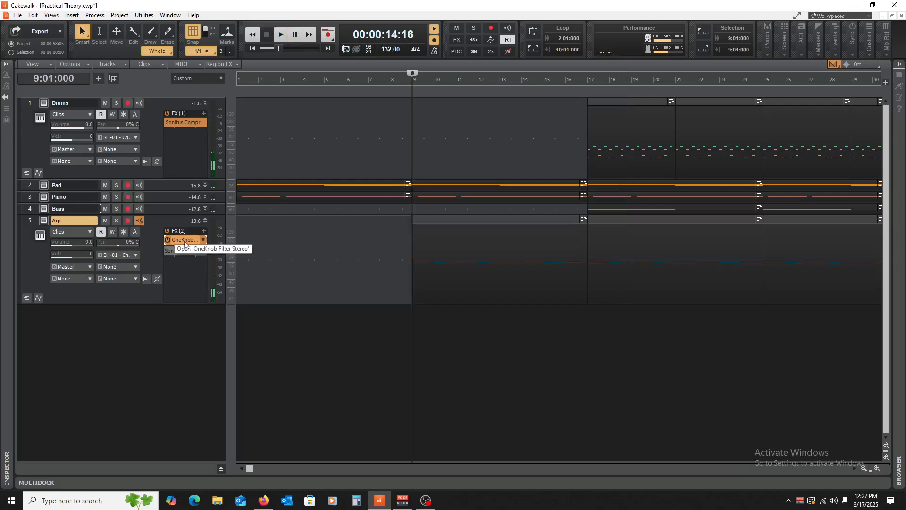
Step: Turn the Arp's OneKnob Filter up to about 4.8 during playback from bar 9, then close it and stop playback
double_click(186, 239)
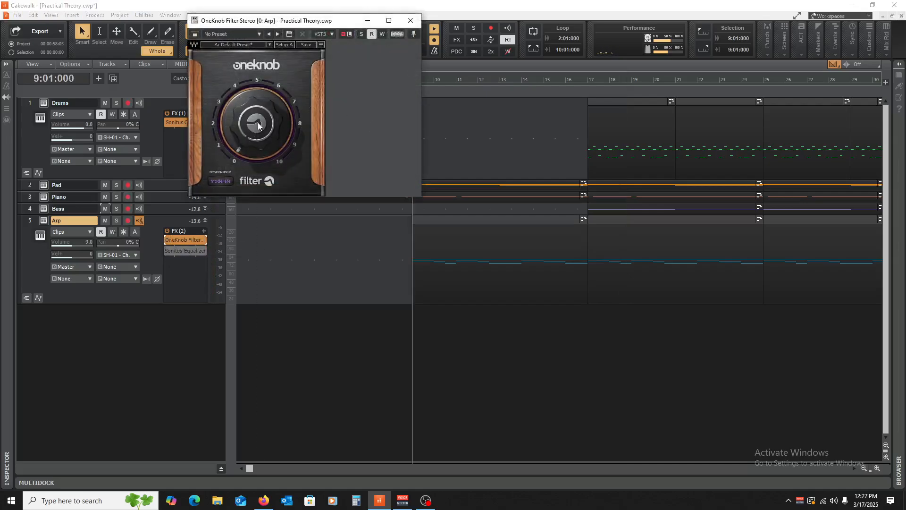
key("space")
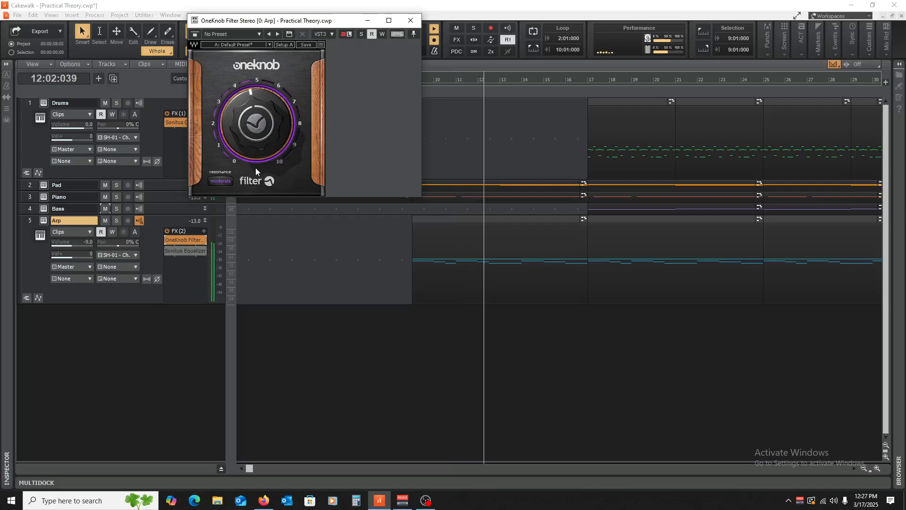
mouse_move(260, 125)
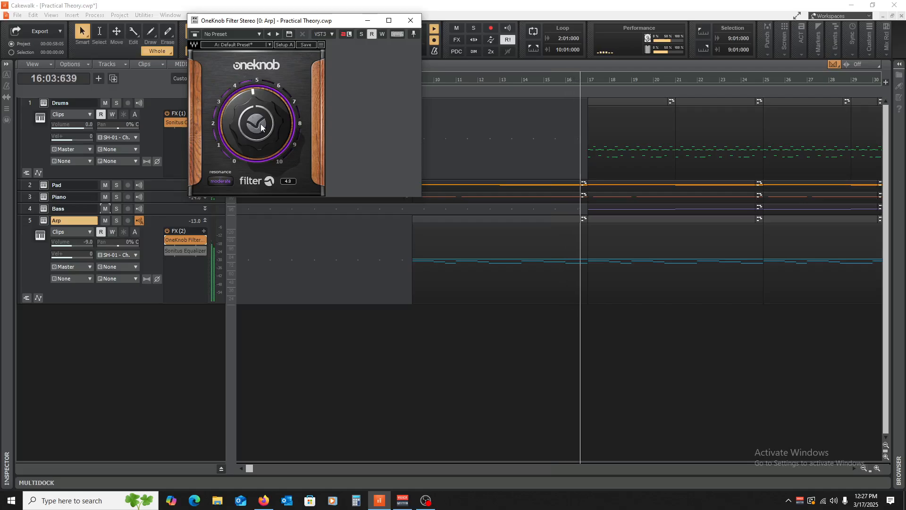
left_click(410, 22)
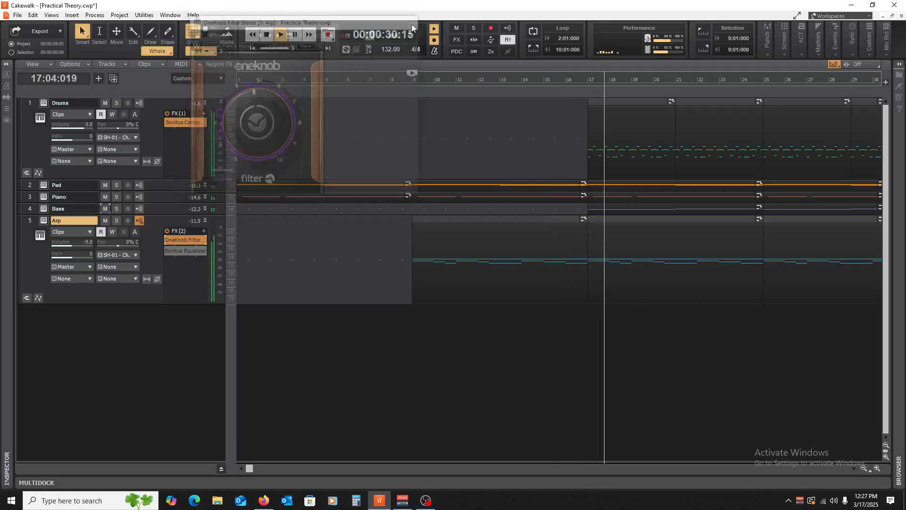
key("space")
Step: Try to delete the Sonitus Equalizer from the Arp track, and minimize the Drums track strip
right_click(186, 250)
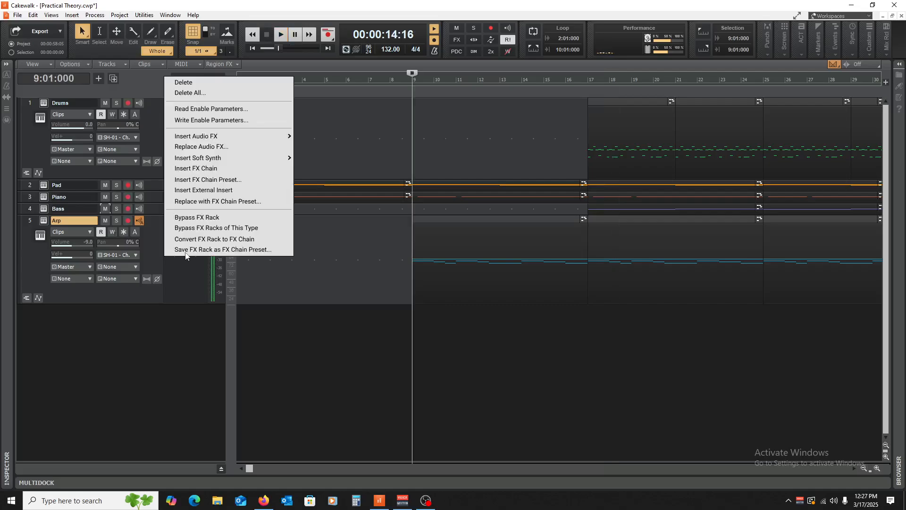
left_click(206, 92)
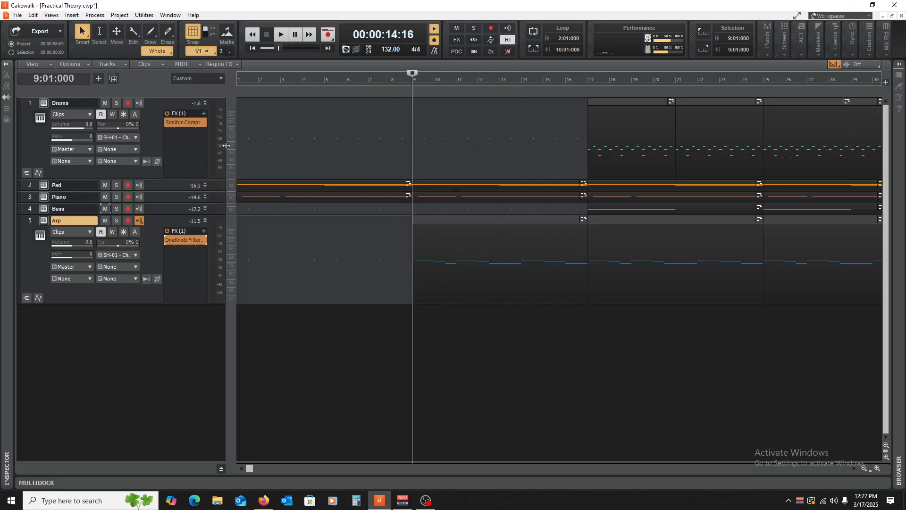
left_click(206, 102)
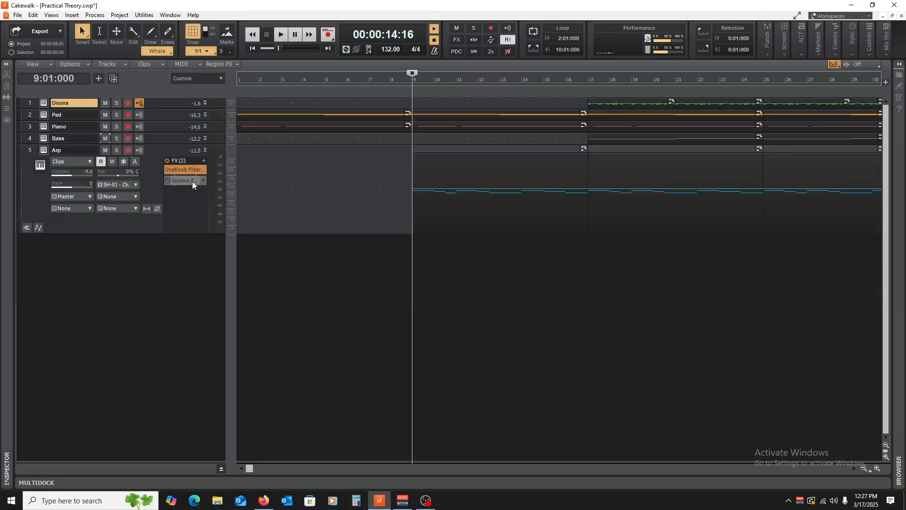
Step: Inspect the Arp track's Sonitus Equalizer and OneKnob Filter settings, closing each effect window
double_click(186, 181)
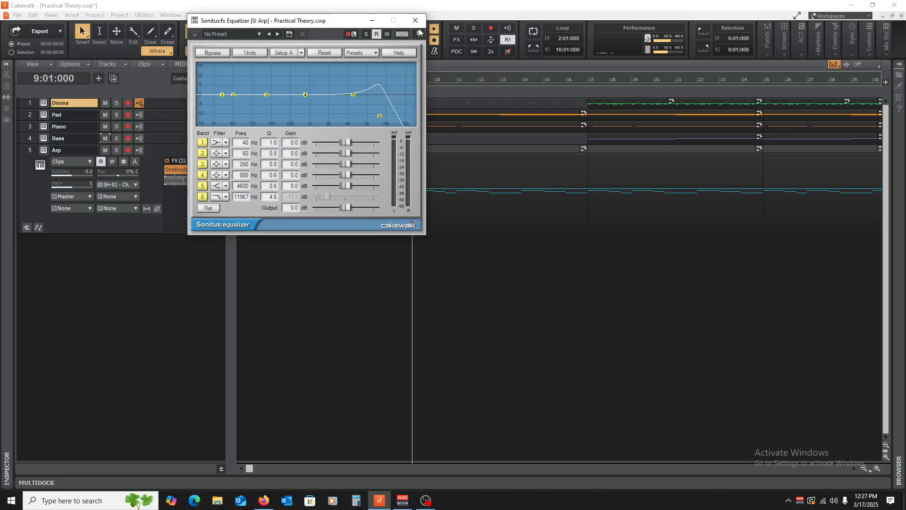
left_click(415, 20)
double_click(193, 171)
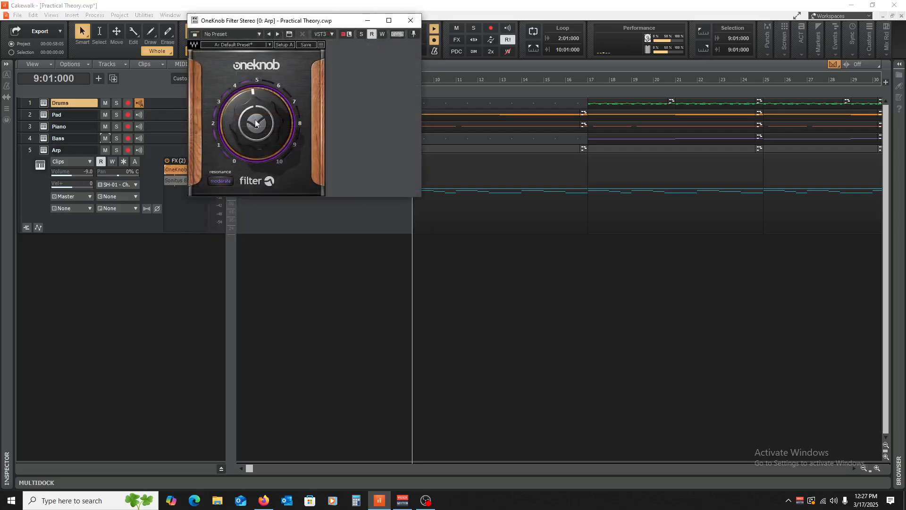
left_click(410, 21)
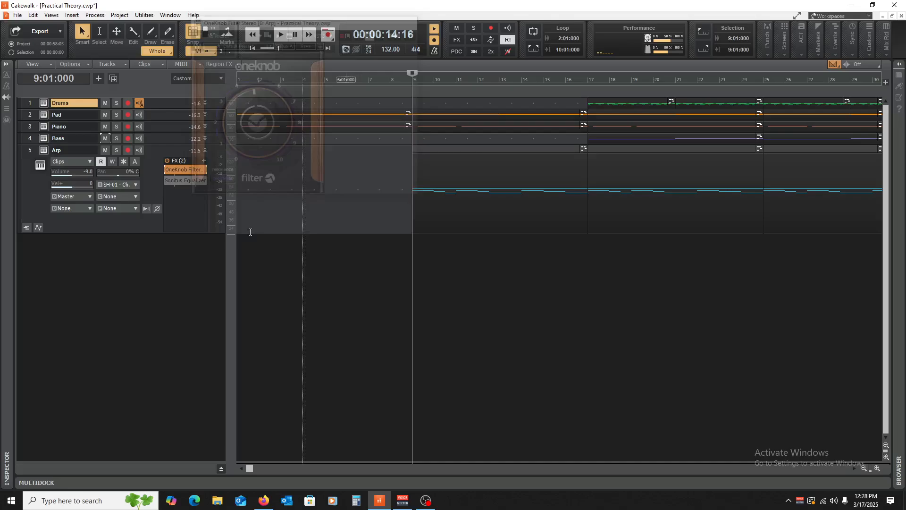
Step: Delete the bypassed Sonitus Equalizer from the Arp track's effects rack, keeping the OneKnob Filter
left_click(186, 182)
right_click(188, 181)
left_click(181, 185)
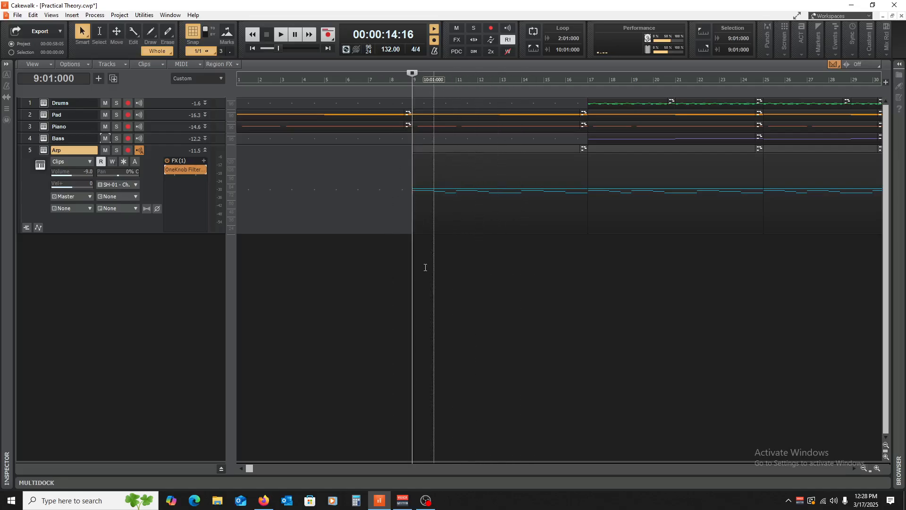
Step: Play the song from bar 9 with the Arp track minimized, briefly opening the Addictive Drums instrument
key("space")
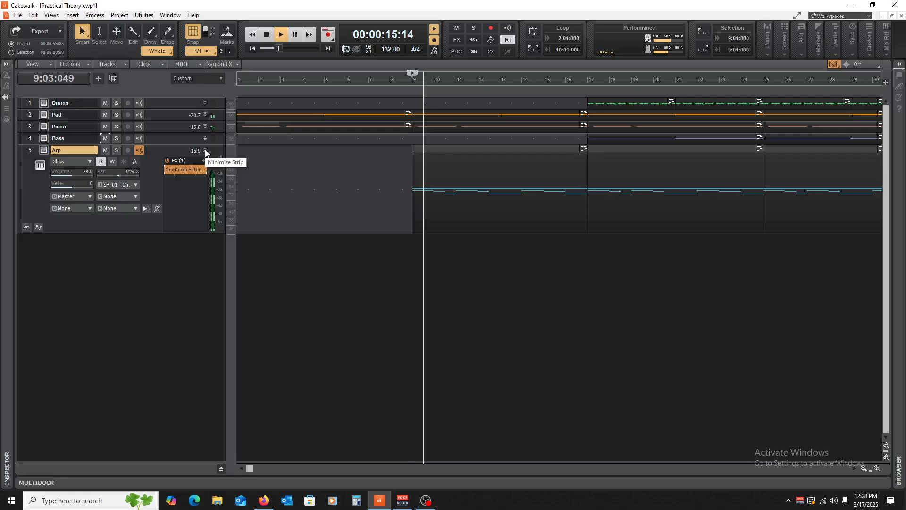
left_click(205, 149)
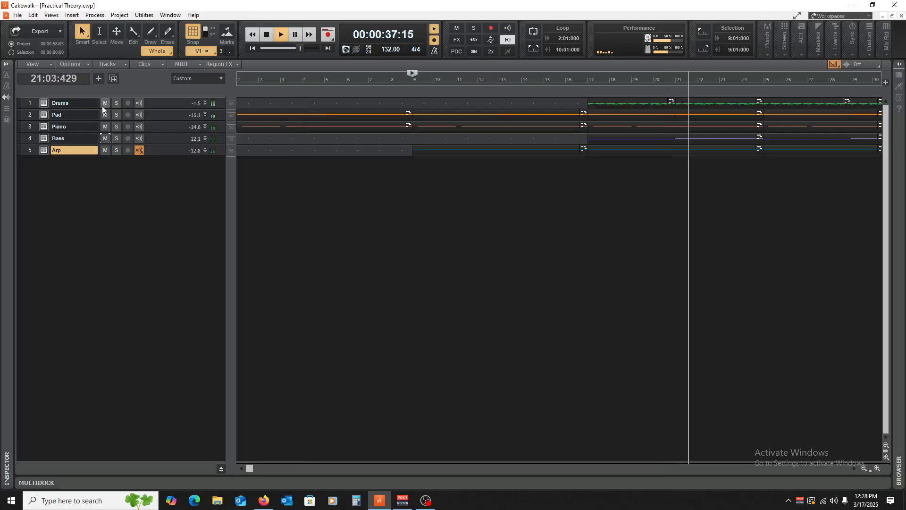
left_click(44, 102)
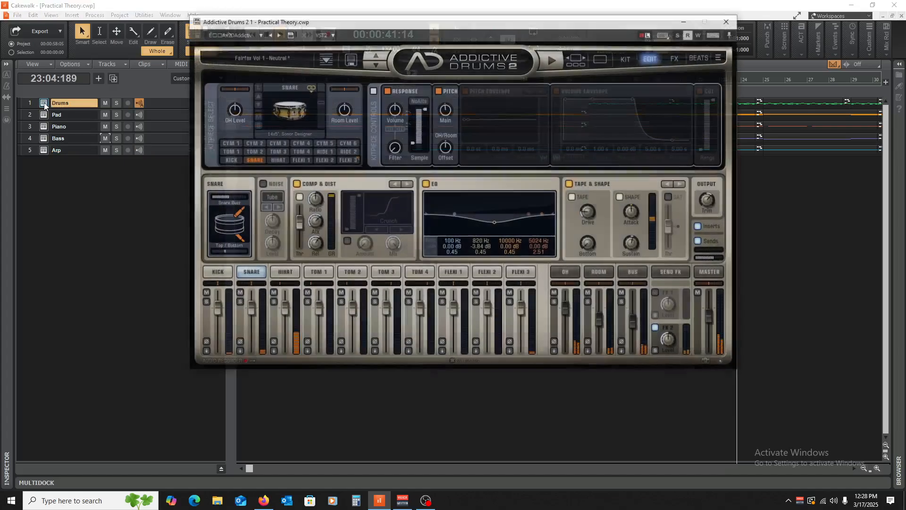
left_click(729, 20)
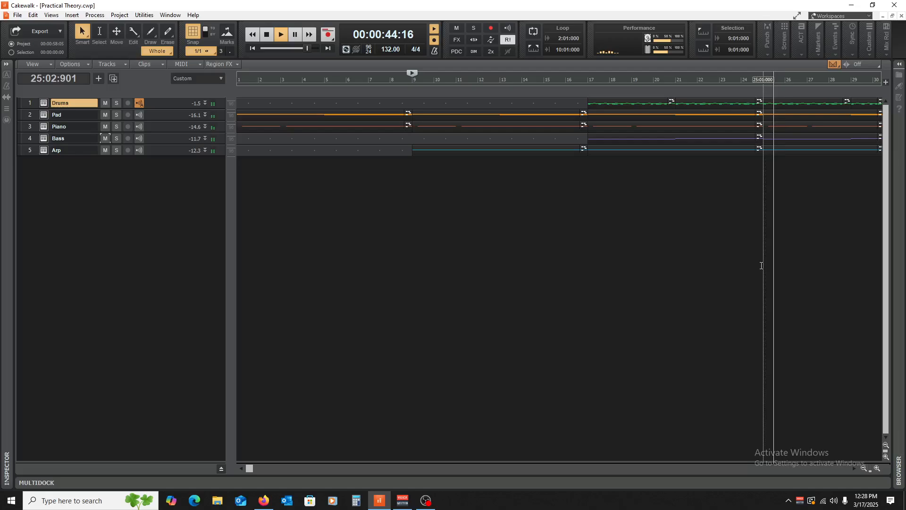
Step: Stop playback and set the playback position to bar 33, at the end of the arranged clips
left_click(863, 469)
left_click(864, 469)
left_click(864, 469)
left_click(864, 469)
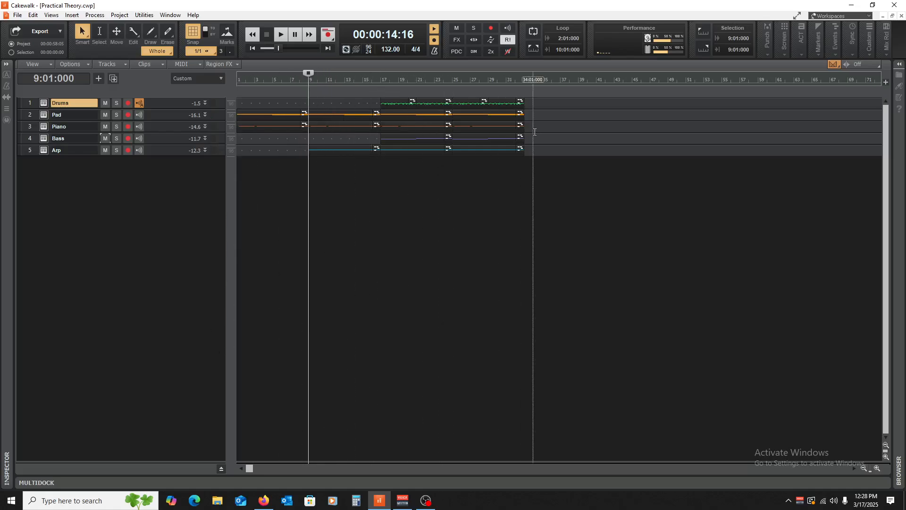
left_click(522, 202)
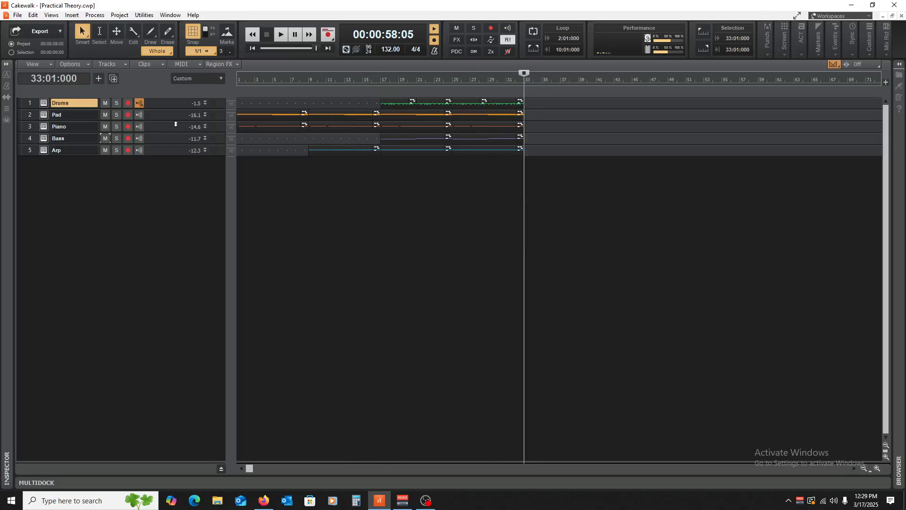
mouse_move(166, 120)
left_mouse_down()
mouse_move(166, 166)
mouse_move(167, 120)
left_mouse_up()
Step: Switch to the Chord Theory spreadsheet in the browser, examine the scale and chord degree table, and return to Cakewalk
left_click(269, 491)
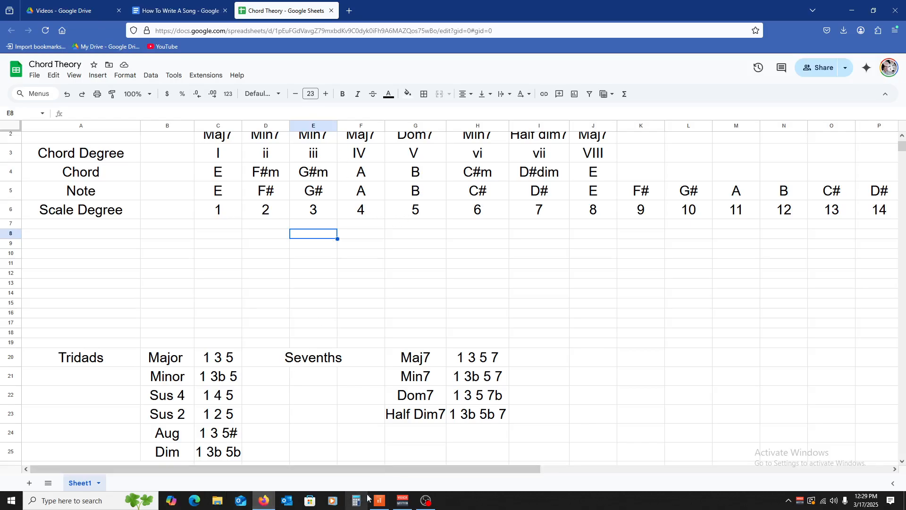
mouse_move(384, 504)
scroll(434, 227, "up", 2)
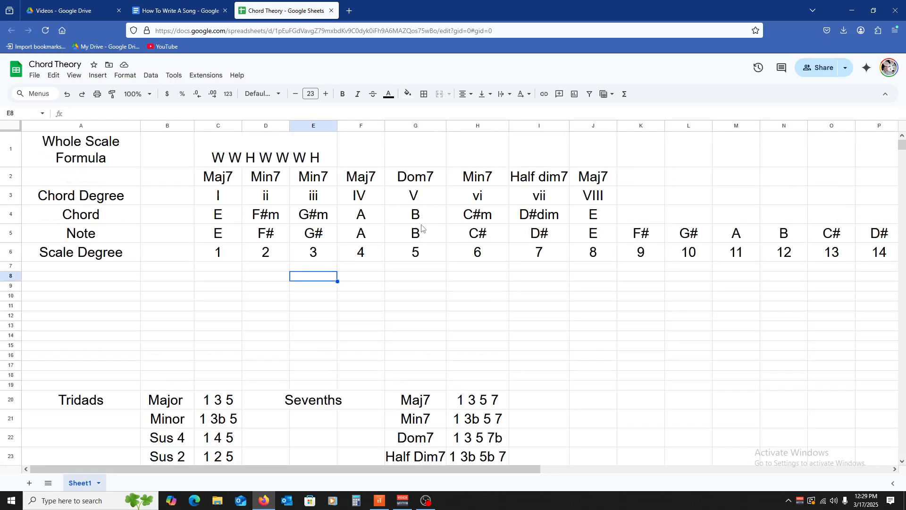
left_click(380, 500)
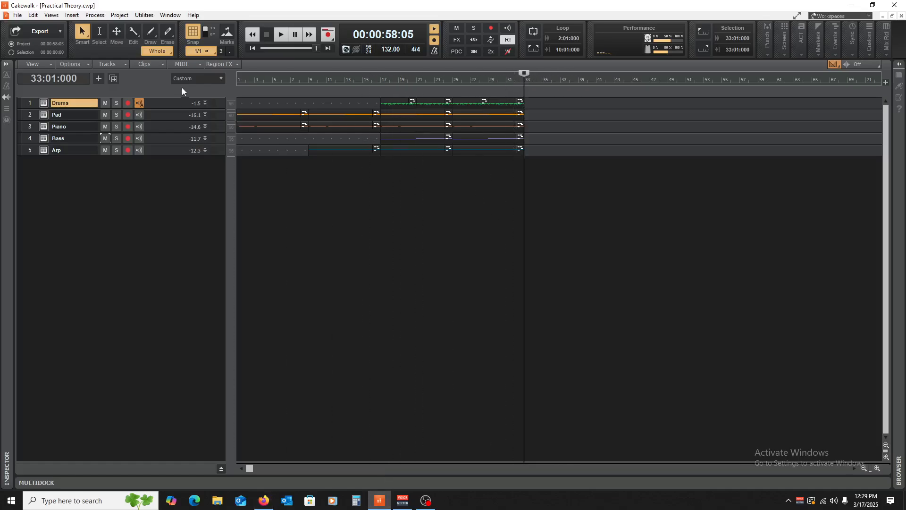
Step: Open the Pad's final clip in the piano roll and copy the E6 and B5 notes from bar 31 to bar 33
left_click_drag(162, 120, 153, 189)
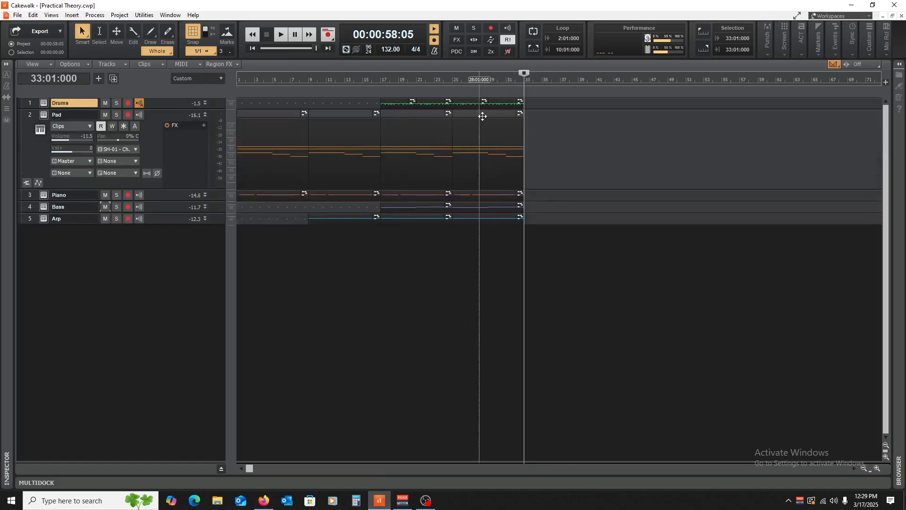
double_click(482, 115)
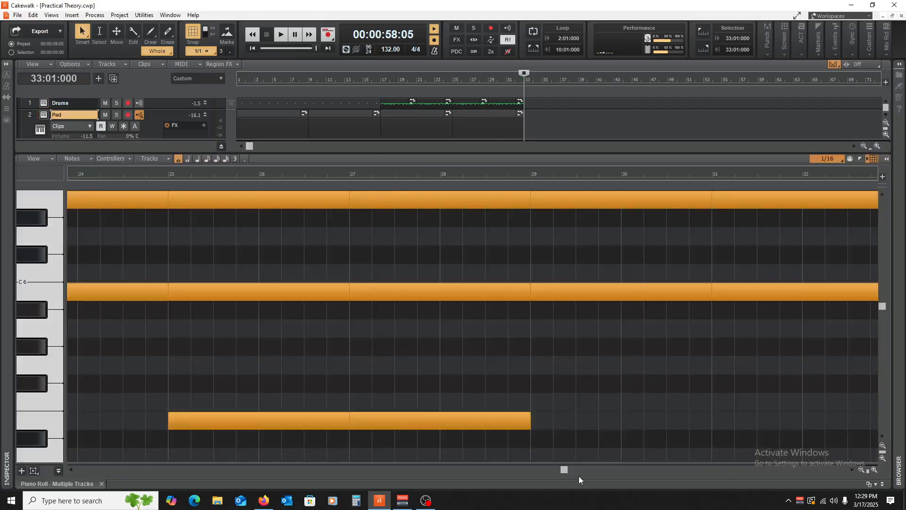
left_click_drag(564, 470, 652, 469)
scroll(472, 386, "up", 3)
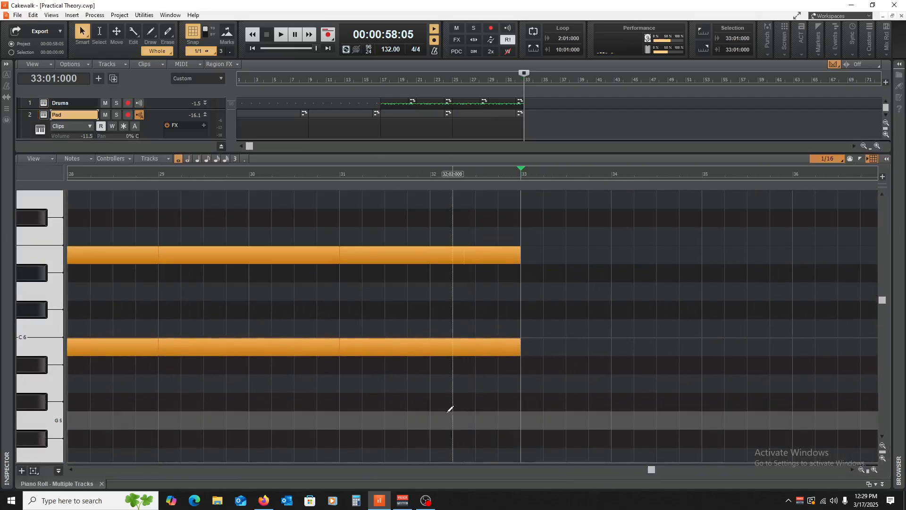
left_click_drag(441, 408, 517, 229)
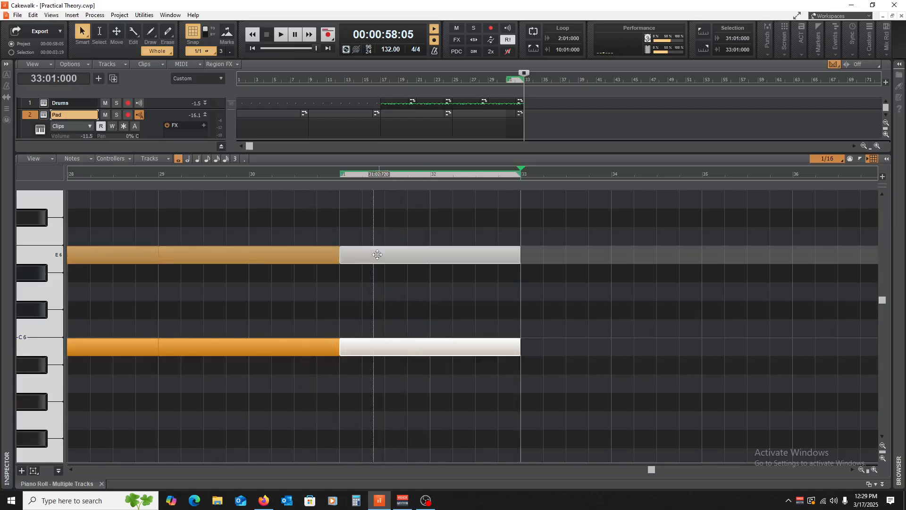
left_click_drag(368, 255, 549, 255)
Step: Copy the Pad's A4 note from bar 31 to bar 33, raising the copy to B4, and close the piano roll
scroll(542, 302, "down", 5)
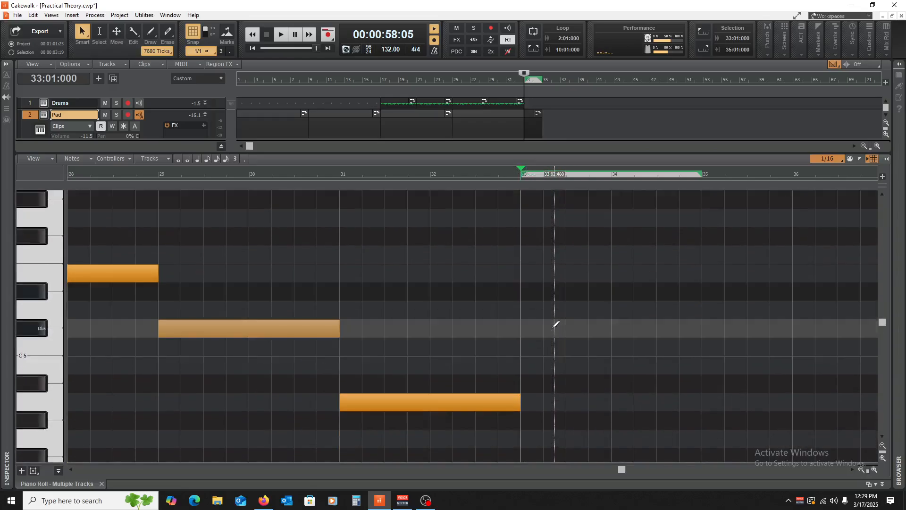
scroll(542, 323, "up", 1)
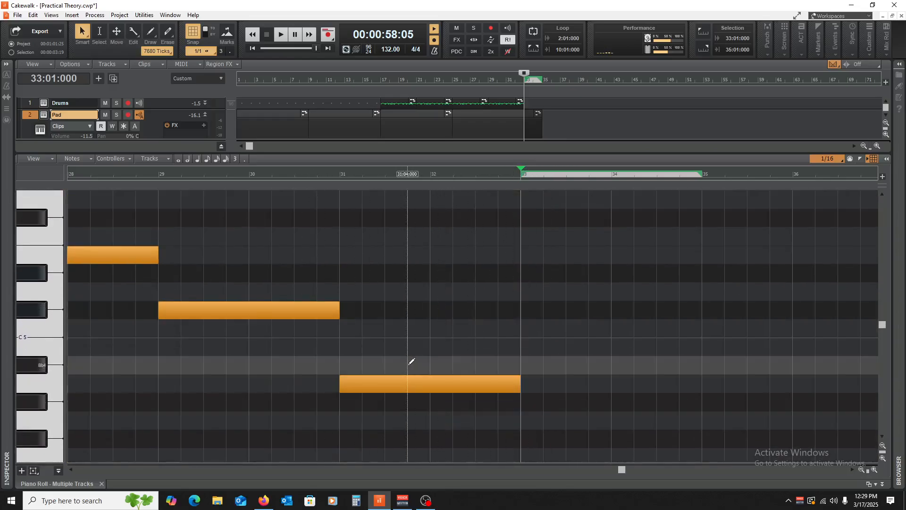
left_click_drag(389, 383, 570, 346)
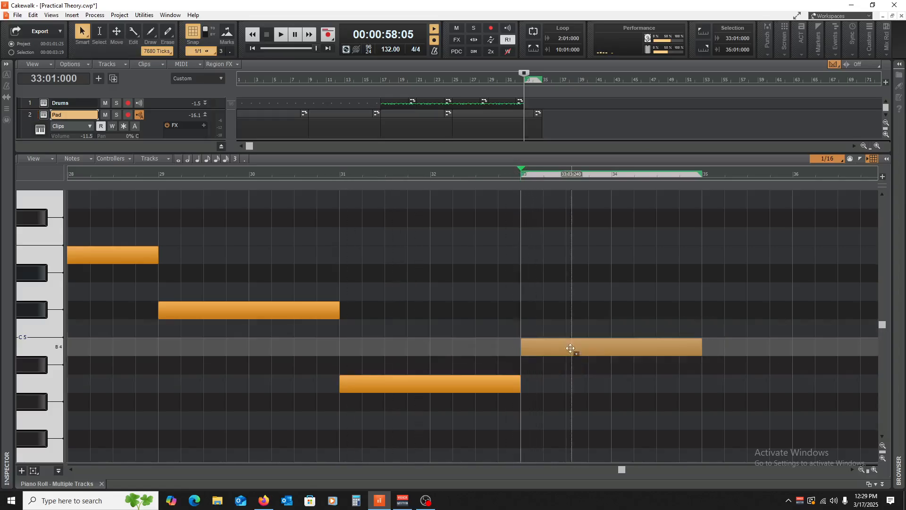
left_click(102, 483)
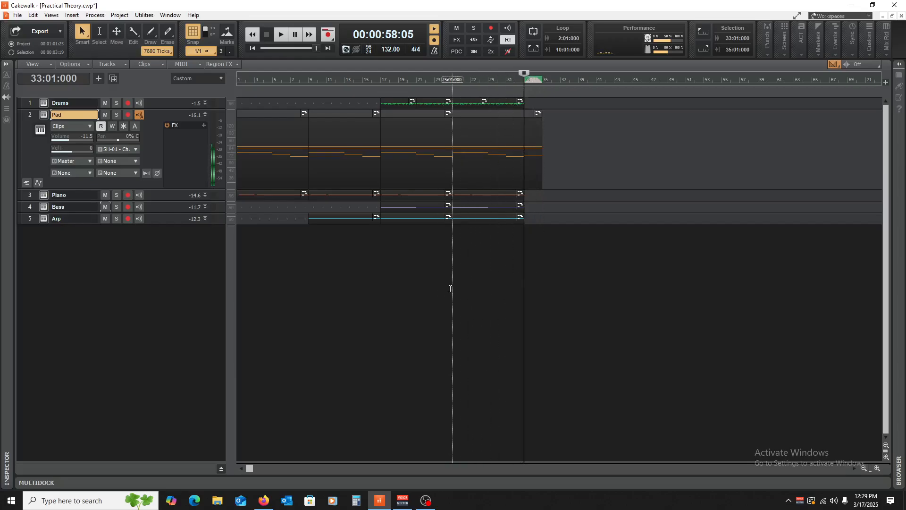
Step: Set the playback position to bar 25, play the arrangement briefly, and stop
left_click(450, 289)
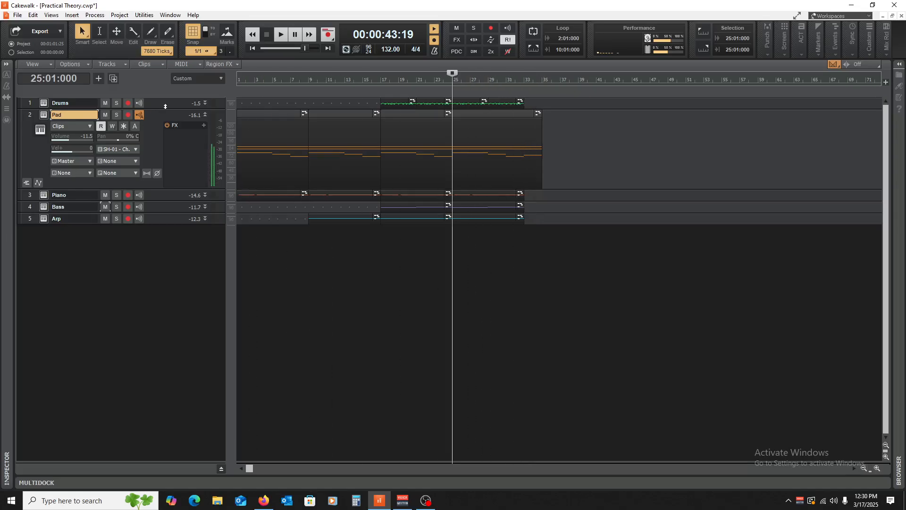
key("space")
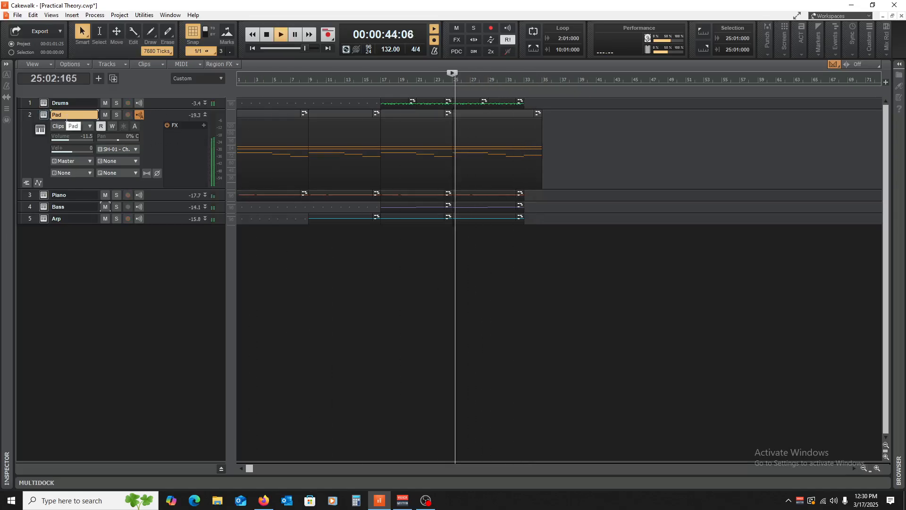
key("space")
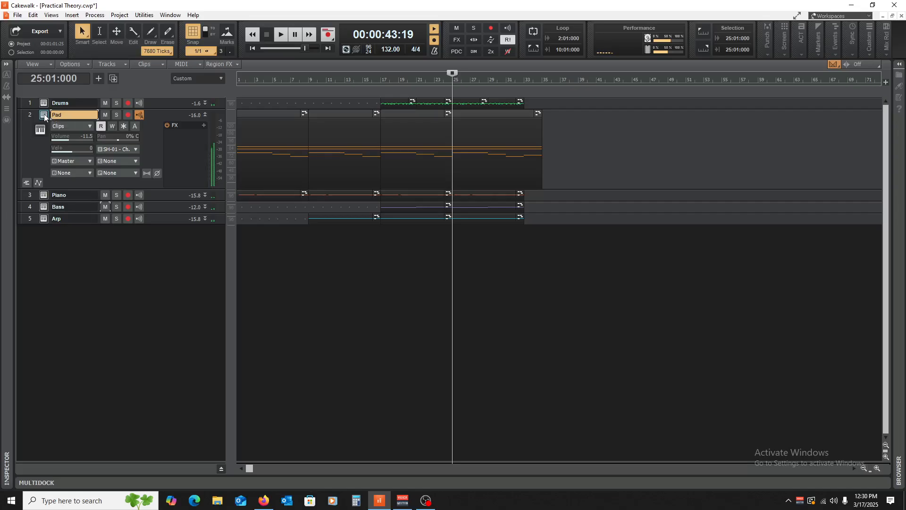
Step: Reopen the Pad clip in the piano roll, audition several pitches on its keyboard to check the chord notes, and close it
double_click(488, 124)
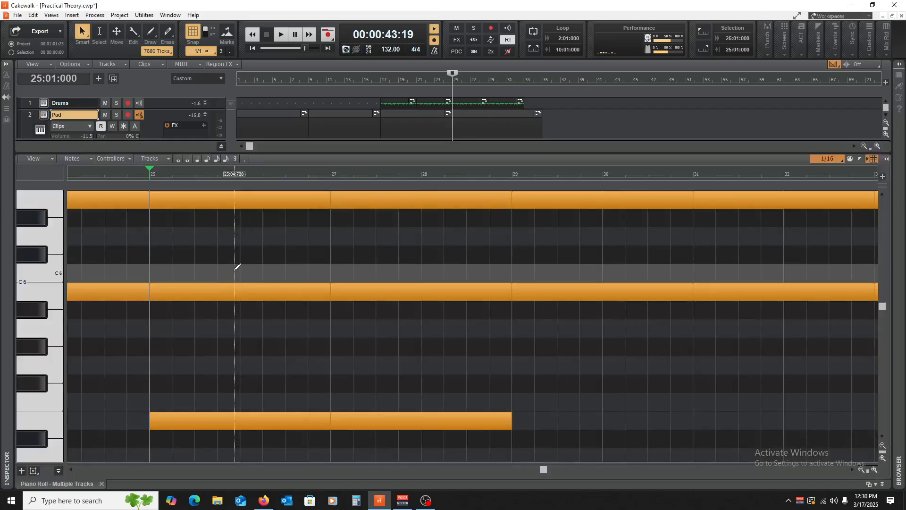
left_click(45, 301)
scroll(42, 305, "down", 3)
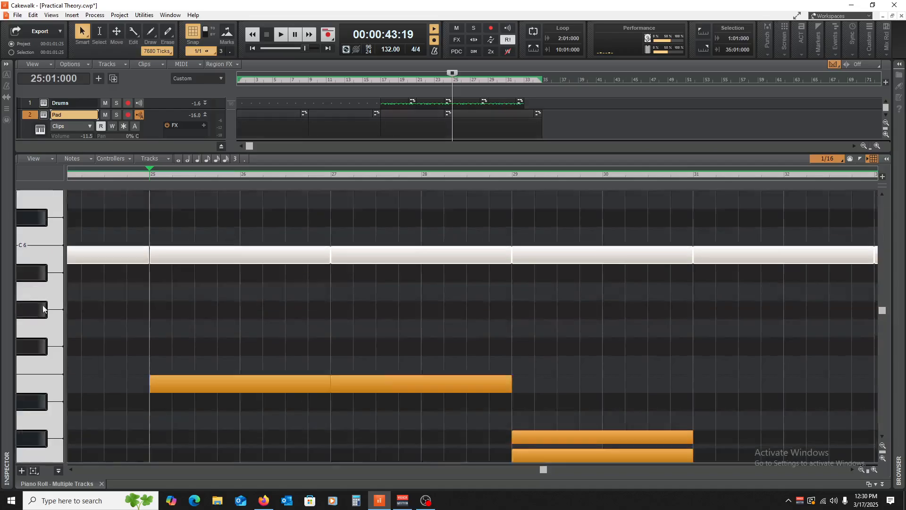
left_click(42, 420)
scroll(27, 393, "up", 3)
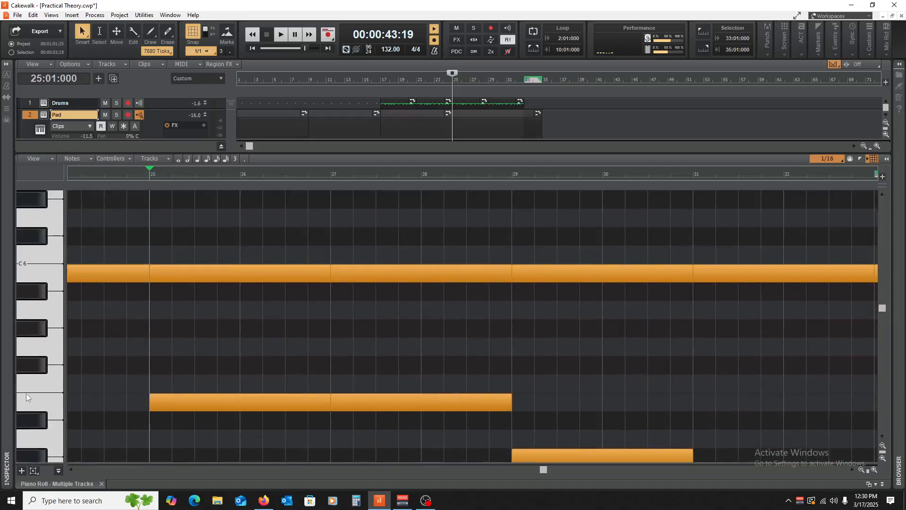
left_click(30, 306)
left_click(30, 324)
left_click(31, 249)
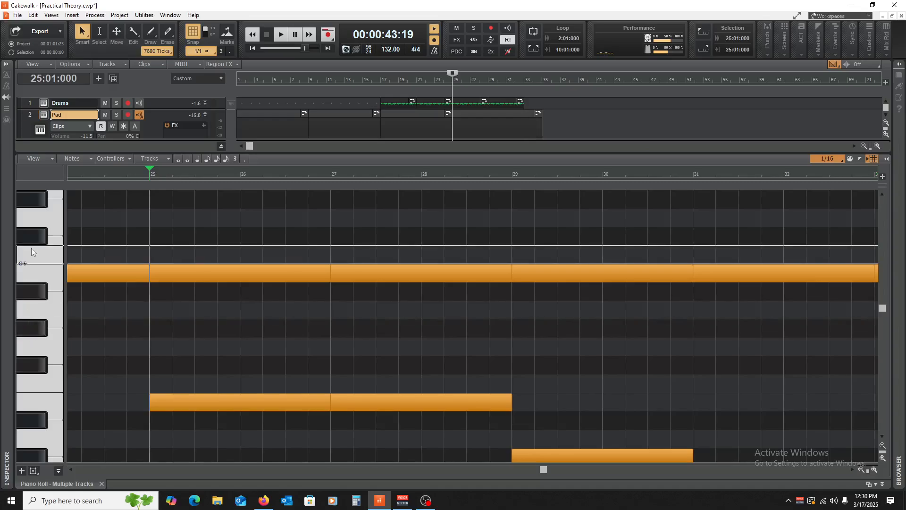
scroll(31, 248, "up", 3)
left_click(35, 322)
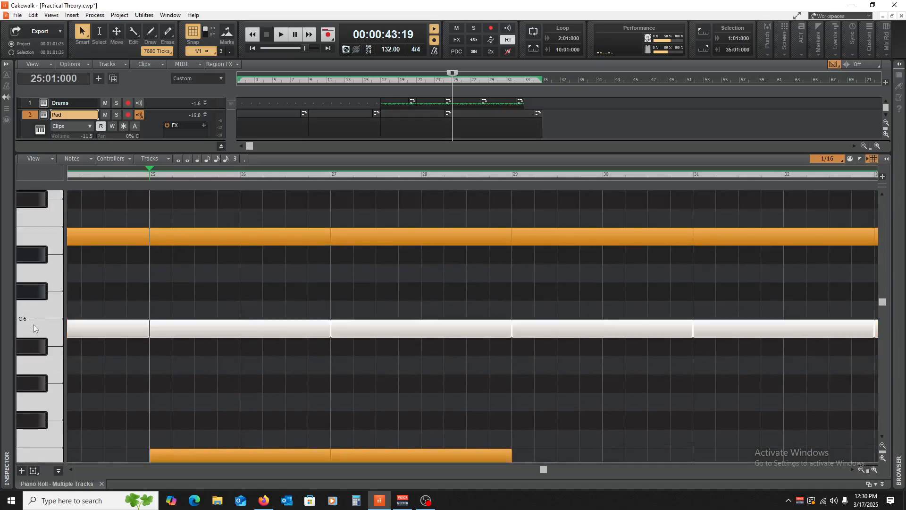
left_click(102, 482)
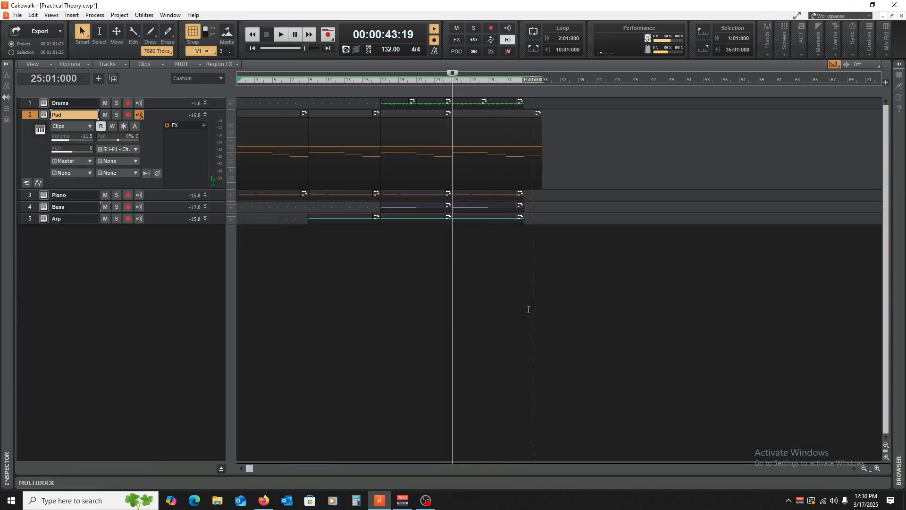
Step: Play the arrangement from bar 30 into the new Pad notes, stop, and set the playback position to bar 33
left_click(495, 310)
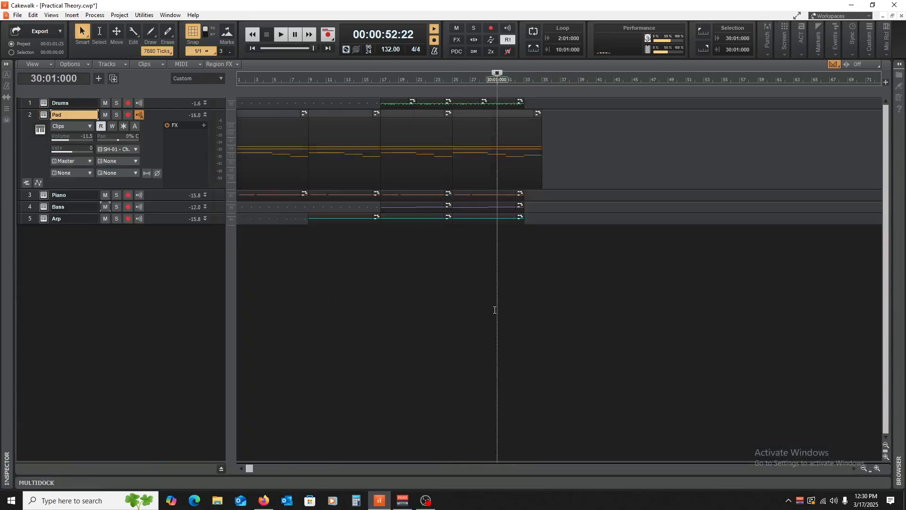
key("space")
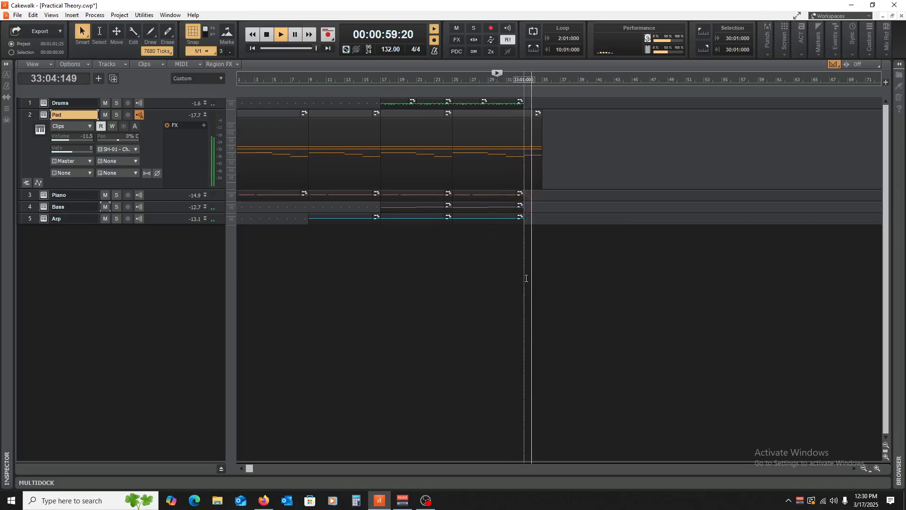
key("space")
left_click(525, 278)
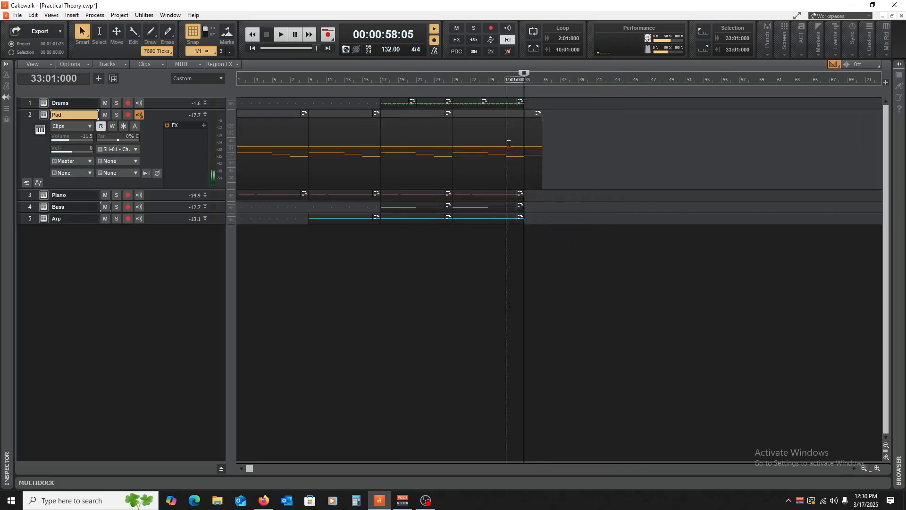
Step: Open the Pad's extended clip, audition the B4 and Db5 pitches, and copy the B4 note from bar 33 to bar 35 as Db5
double_click(533, 113)
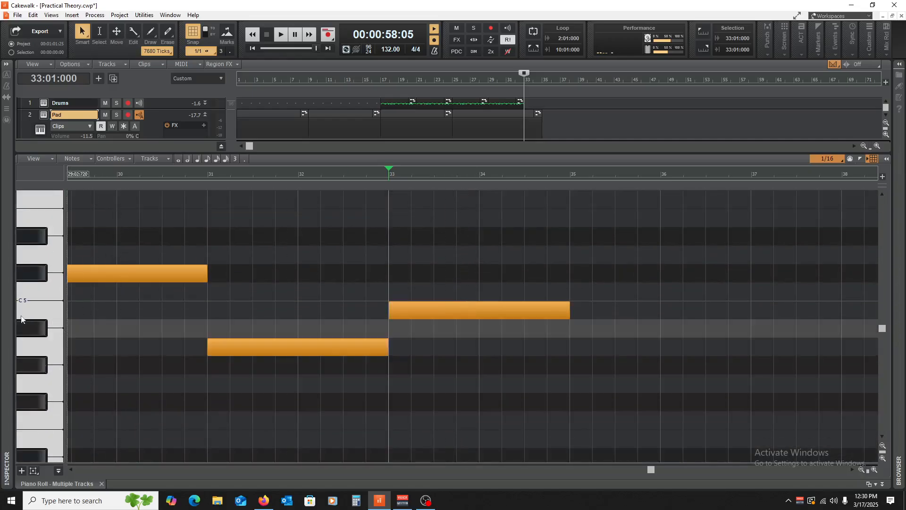
left_click(18, 316)
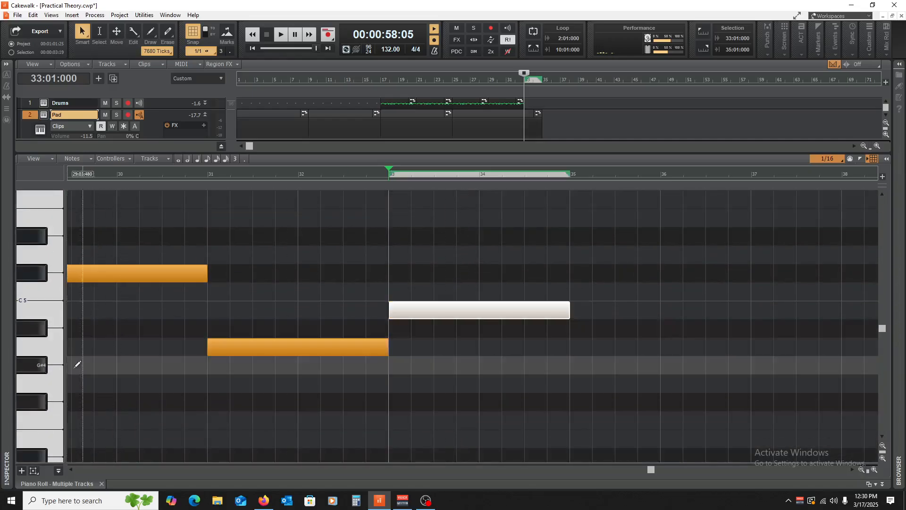
scroll(37, 261, "up", 4)
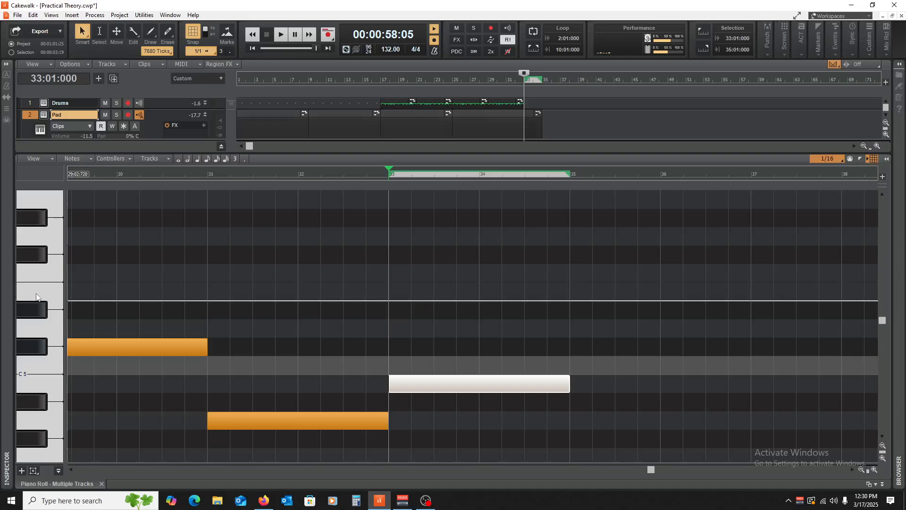
left_click(24, 347)
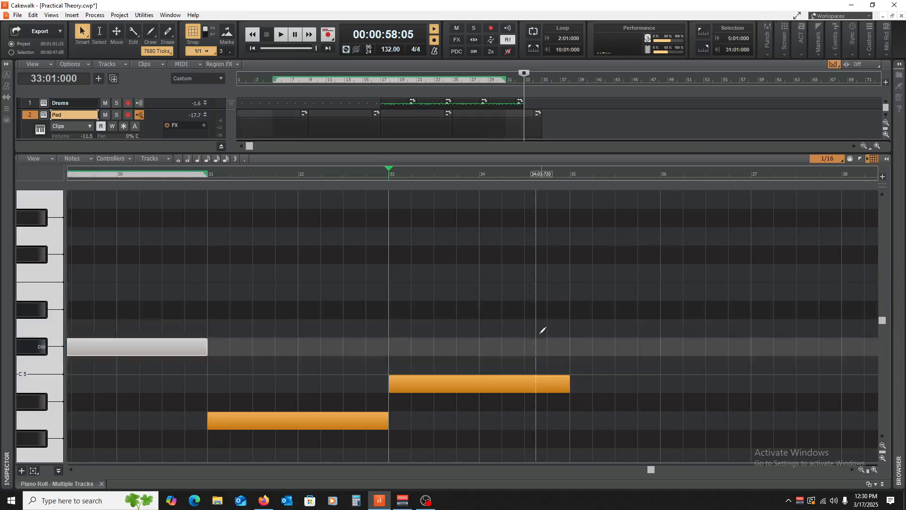
left_click(542, 327)
left_click_drag(452, 387, 633, 350)
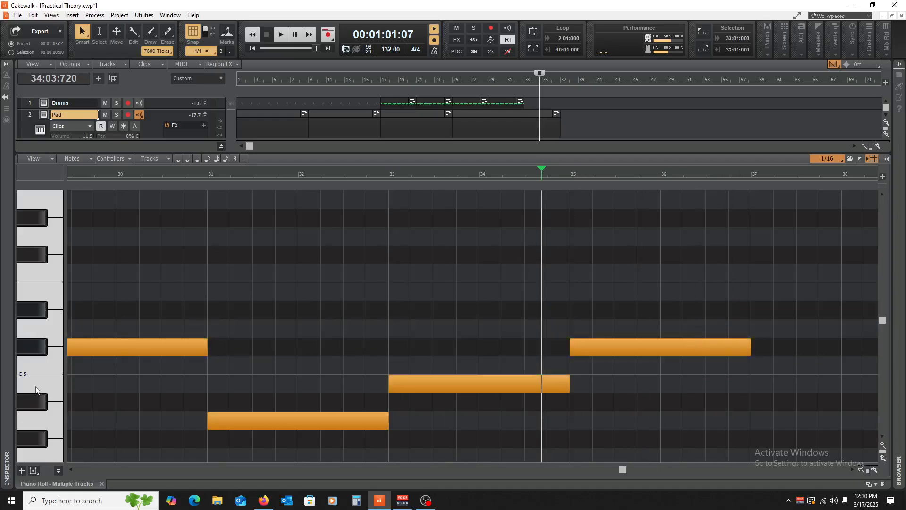
Step: Audition the A4 pitch on the piano roll keyboard and play the extended Pad notes from bar 33
scroll(28, 391, "up", 2)
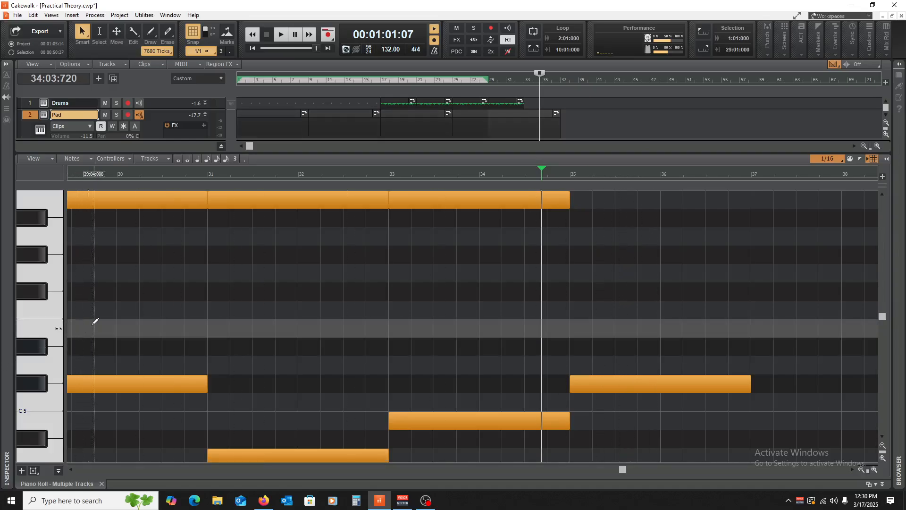
scroll(24, 300, "down", 7)
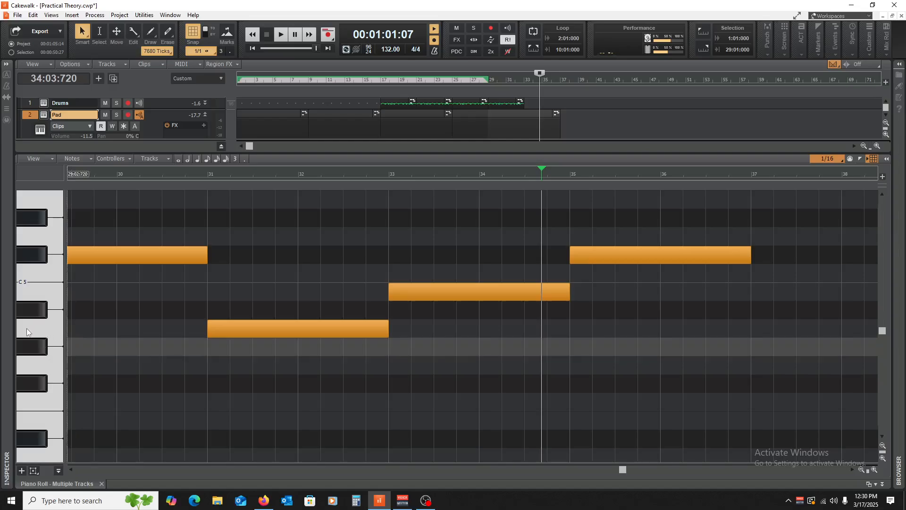
left_click(26, 329)
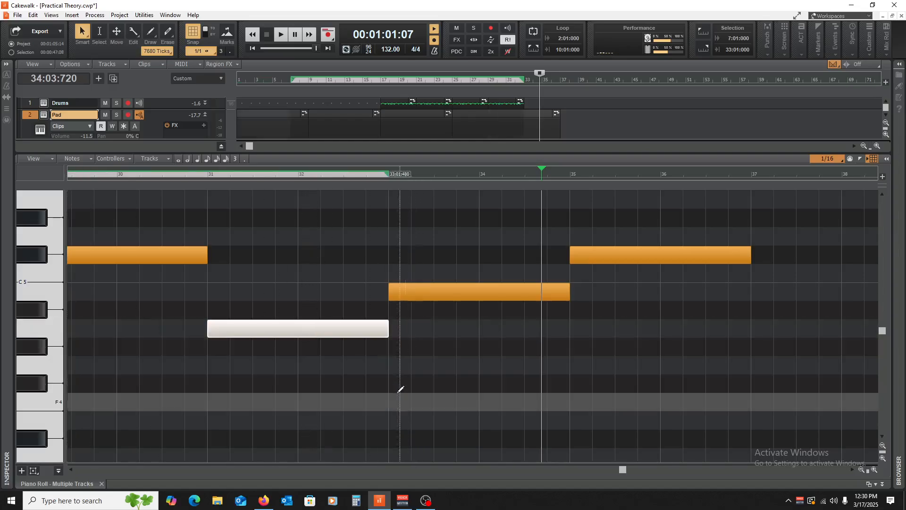
left_click(400, 390)
key("space")
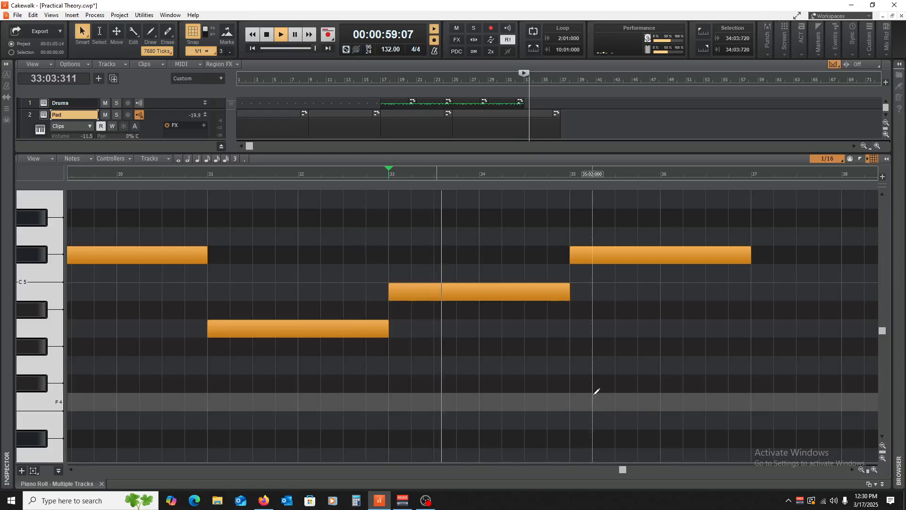
scroll(596, 392, "up", 4)
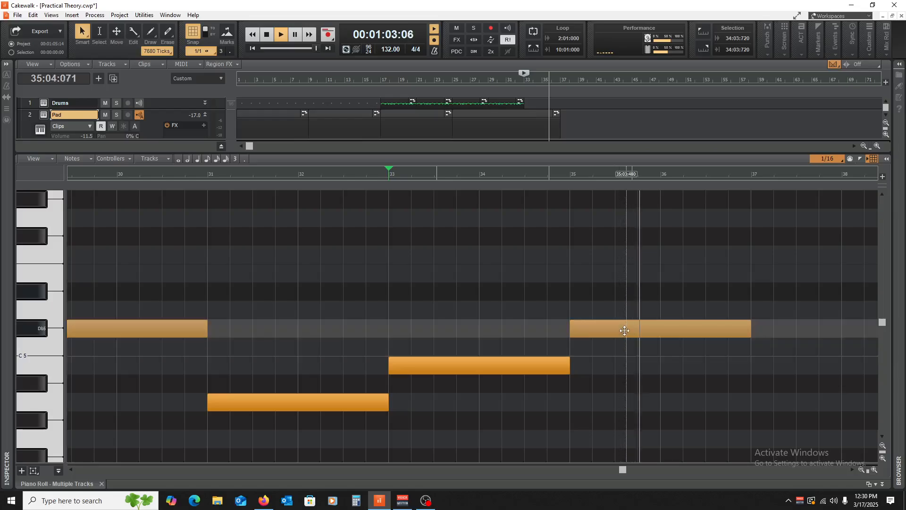
key("space")
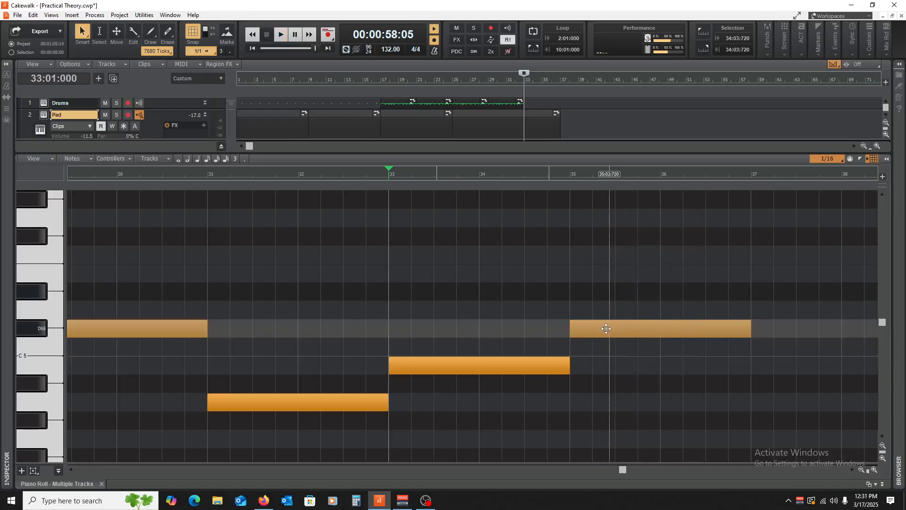
Step: Copy the Db5 note from bar 35 to bar 37 as A4, and copy the E6 and B5 notes from bar 33 to bar 35
left_click_drag(604, 330, 785, 404)
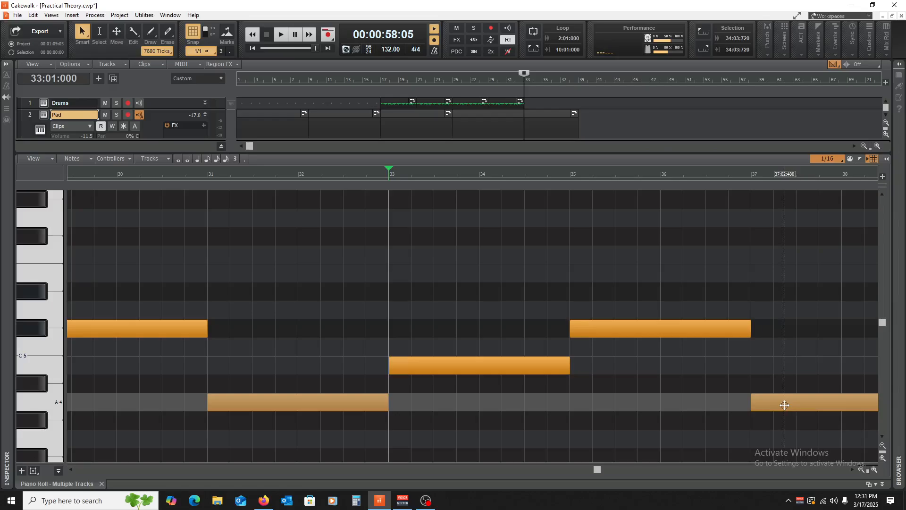
scroll(619, 409, "up", 4)
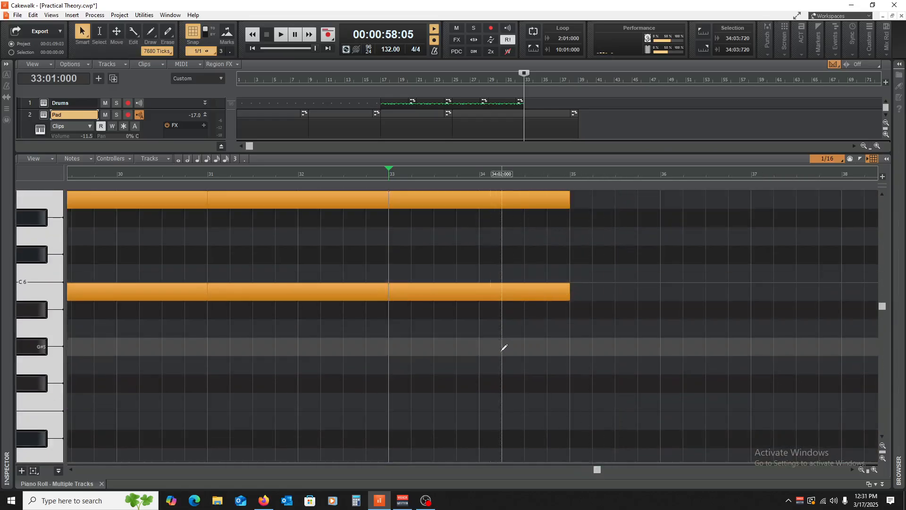
scroll(504, 348, "up", 2)
left_click_drag(473, 405, 520, 255)
left_click_drag(425, 279, 605, 279)
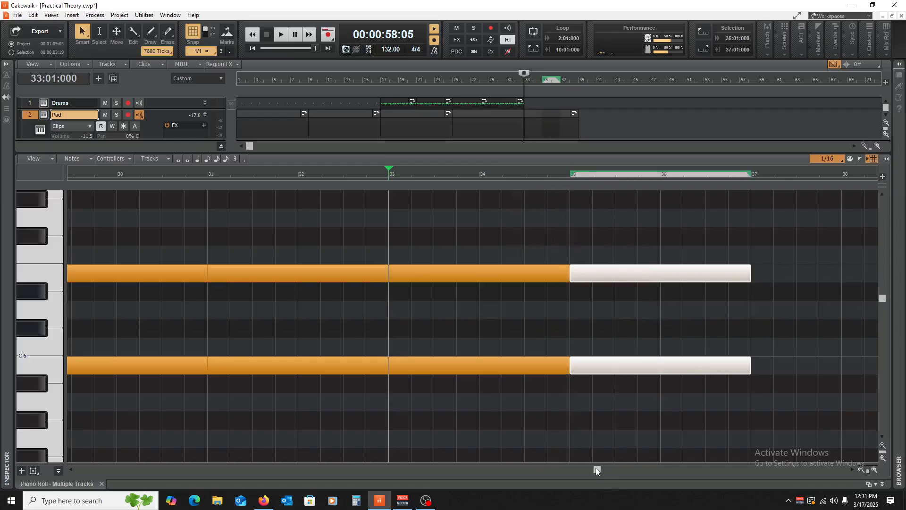
Step: Copy the E6 and B5 notes from bar 35 to bar 37, above the Pad's A4 note
left_click_drag(596, 471, 649, 470)
left_click_drag(361, 278, 536, 281)
scroll(547, 320, "down", 3)
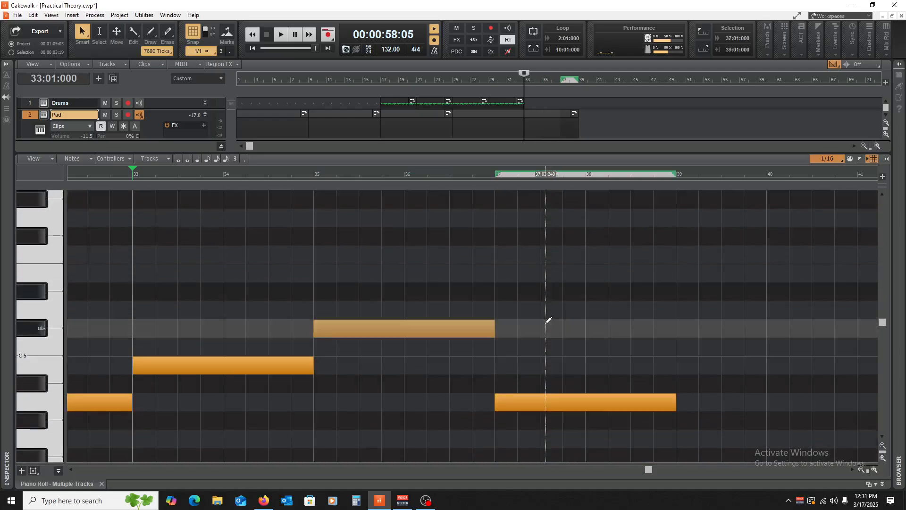
Step: Play the extended Pad notes from bar 33 and audition the B4, Db5 and A4 pitches on the piano roll keyboard
scroll(549, 319, "down", 2)
scroll(547, 321, "up", 2)
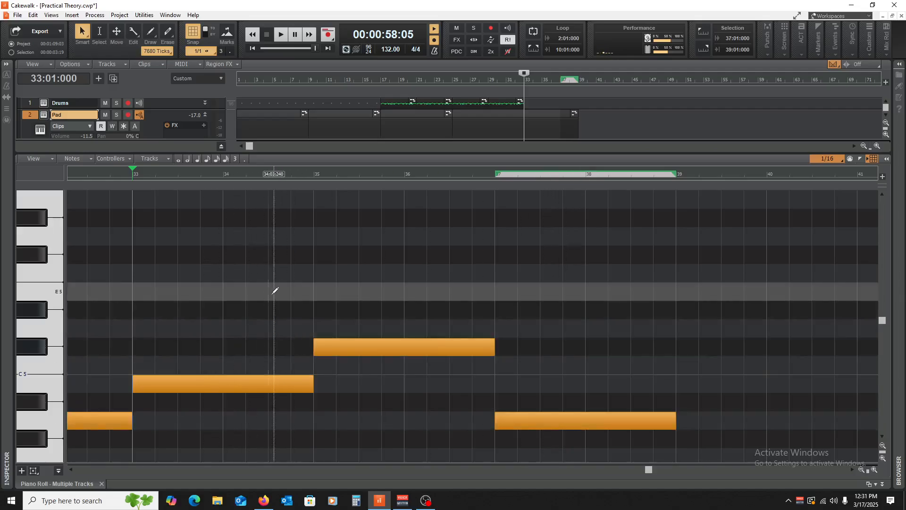
key("space")
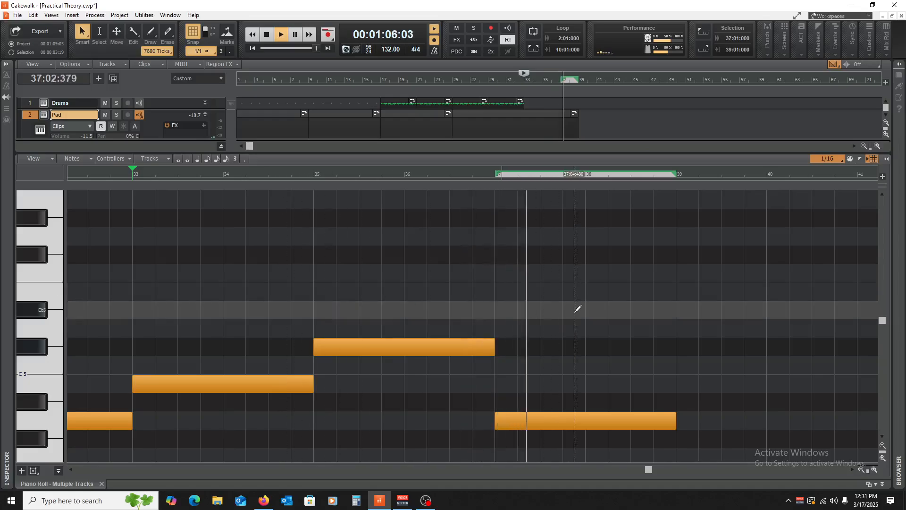
scroll(560, 320, "down", 2)
key("space")
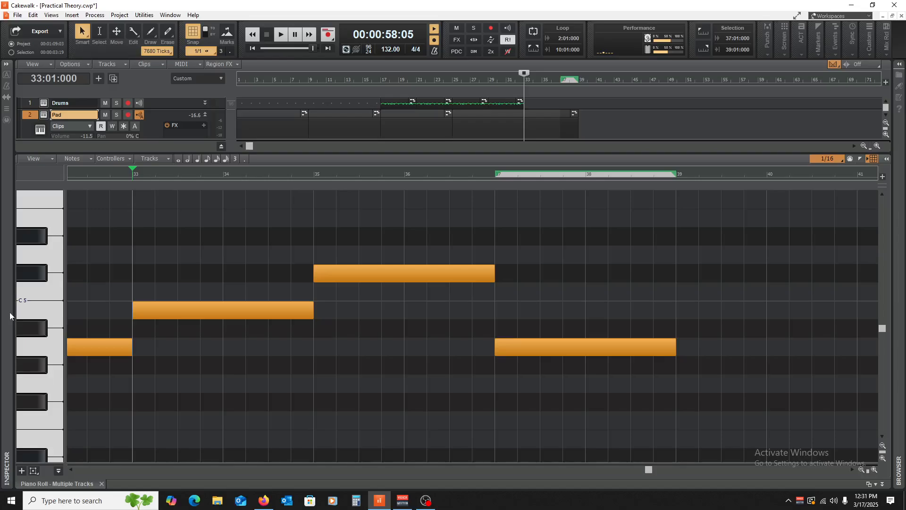
left_click(24, 310)
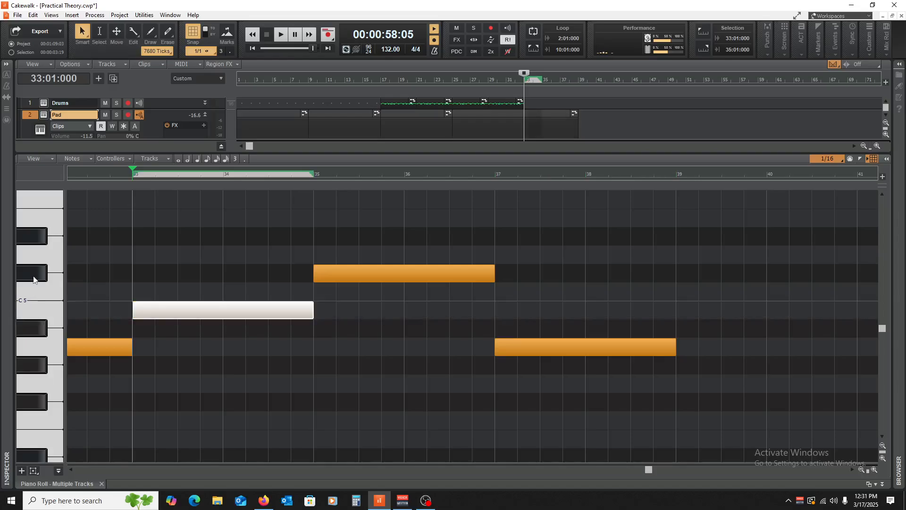
left_click(27, 268)
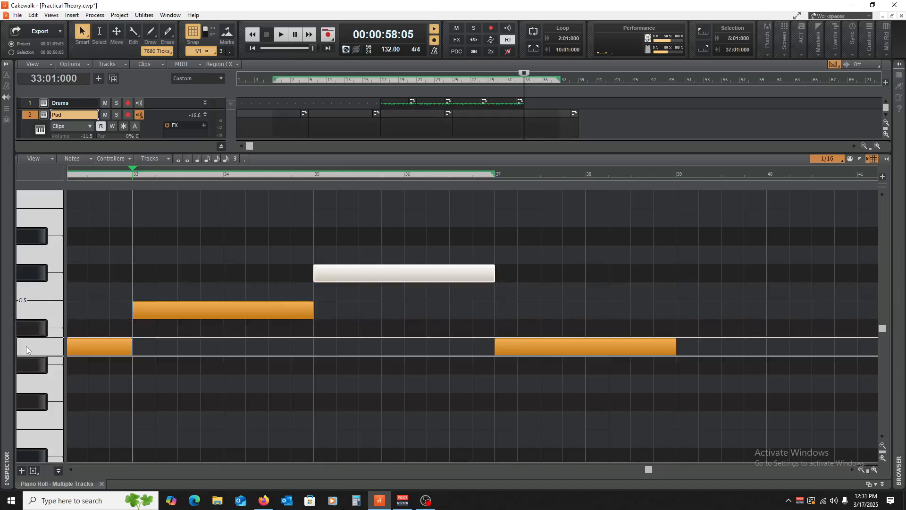
left_click(26, 346)
left_click(271, 366)
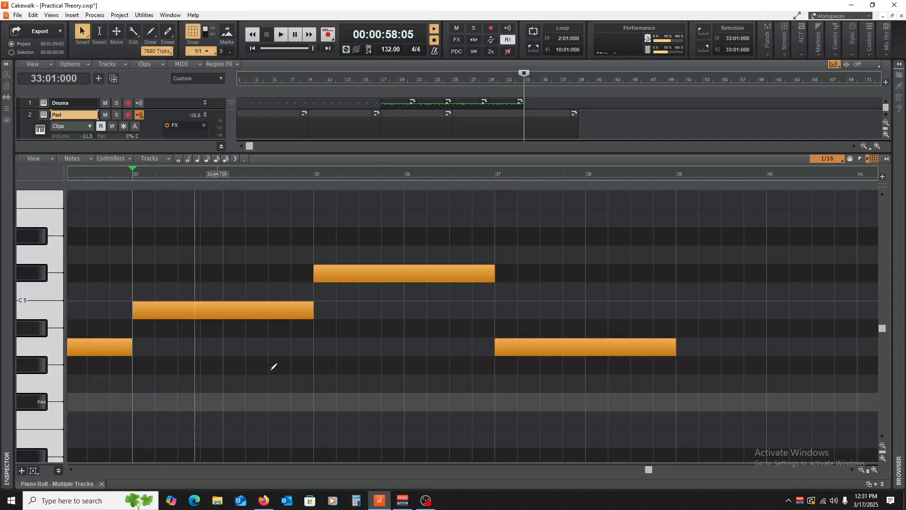
Step: Copy the Pad's A4 note from bar 37 to bar 39 as E5, and copy the E6 and B5 notes above it
scroll(627, 412, "up", 5)
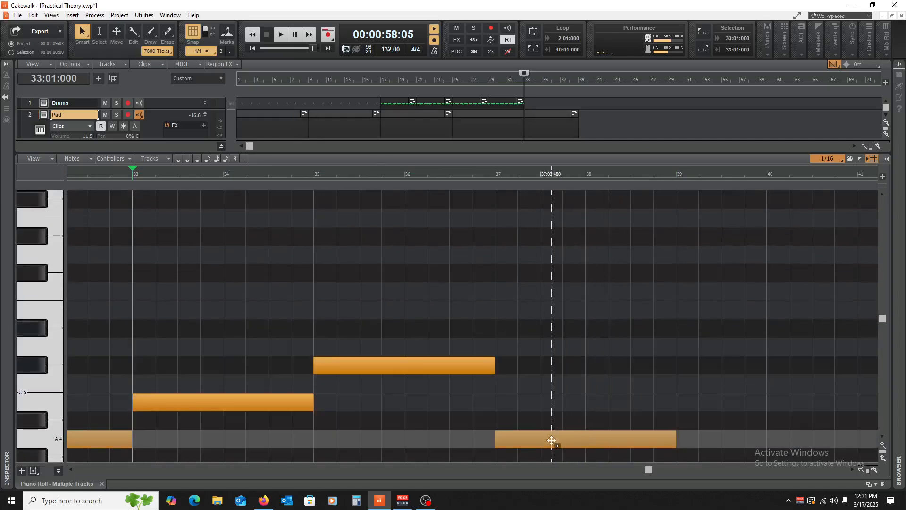
left_click_drag(552, 440, 716, 309)
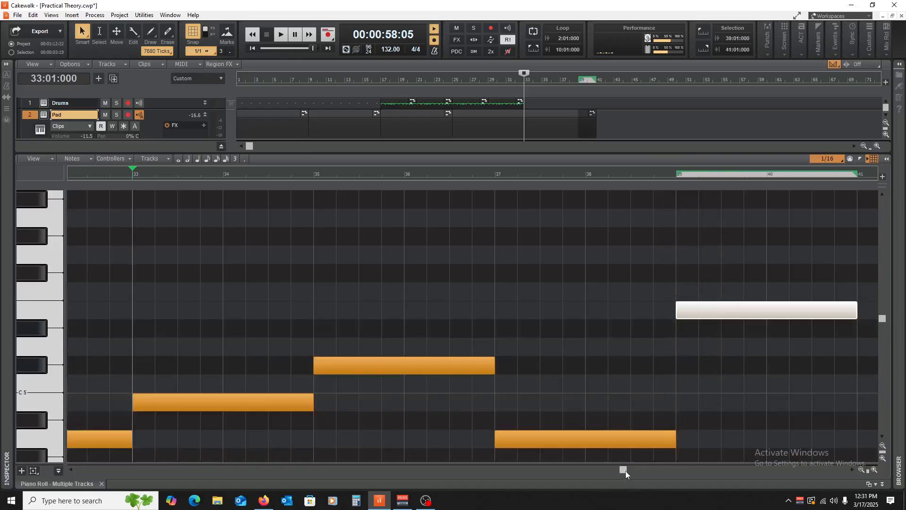
left_click_drag(625, 471, 639, 471)
scroll(533, 350, "up", 2)
left_click_drag(481, 200, 515, 331)
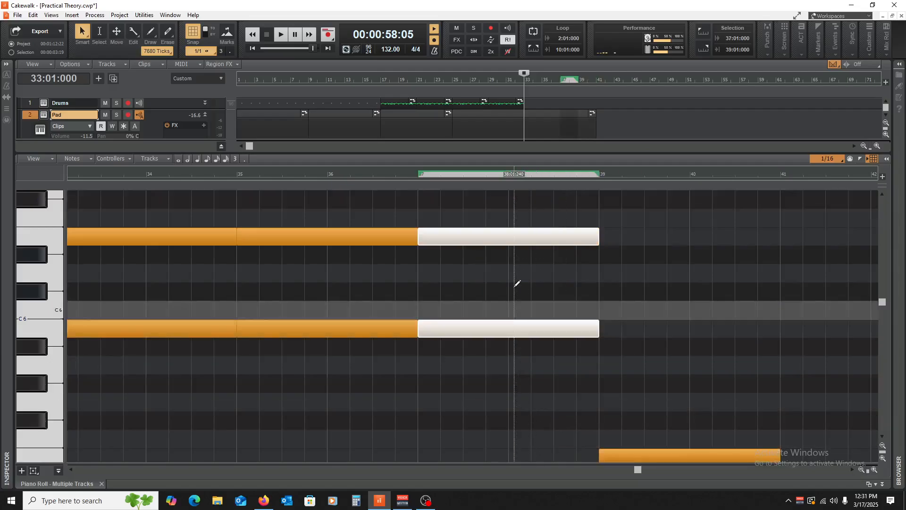
left_click_drag(449, 241, 630, 243)
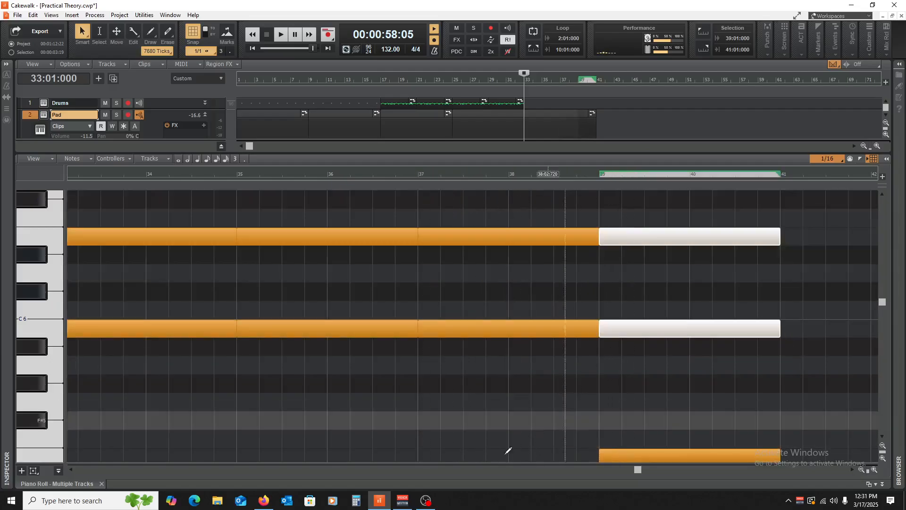
Step: Close the piano roll and consult the chord degrees in the Chord Theory spreadsheet in Google Sheets
left_click(102, 483)
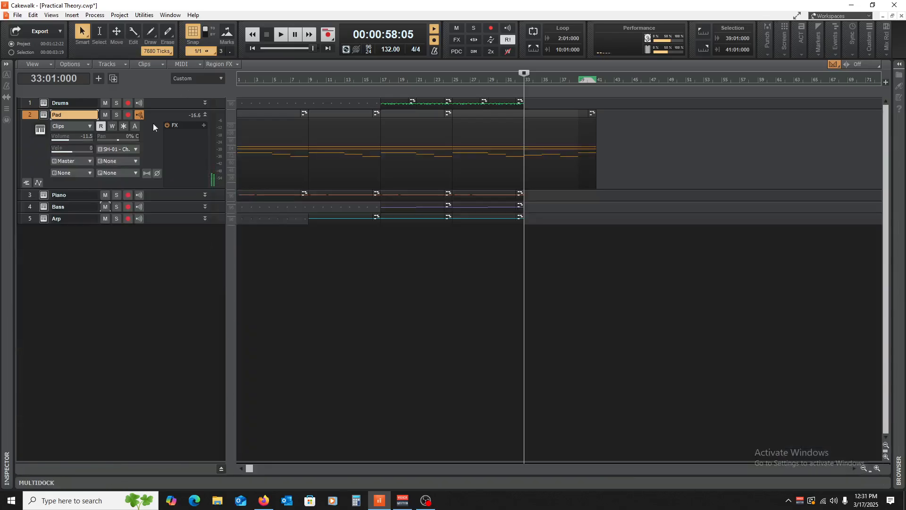
left_click(265, 500)
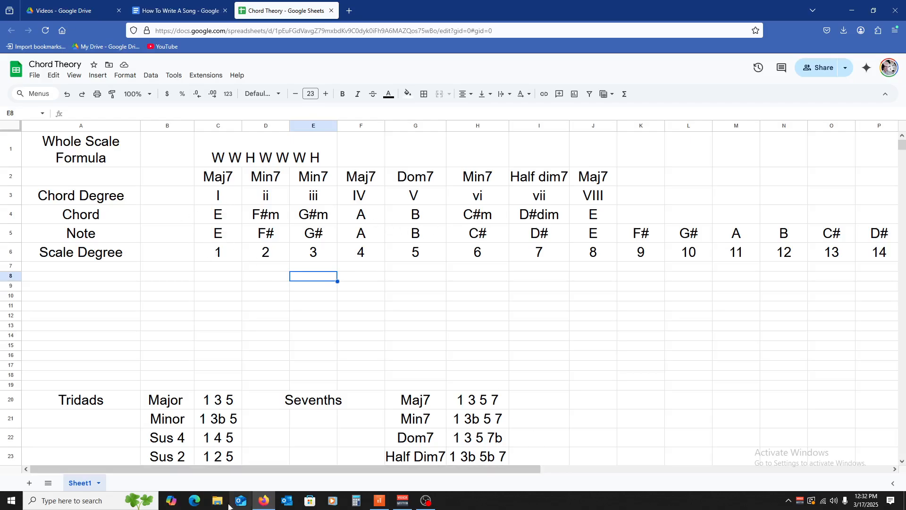
left_click(381, 501)
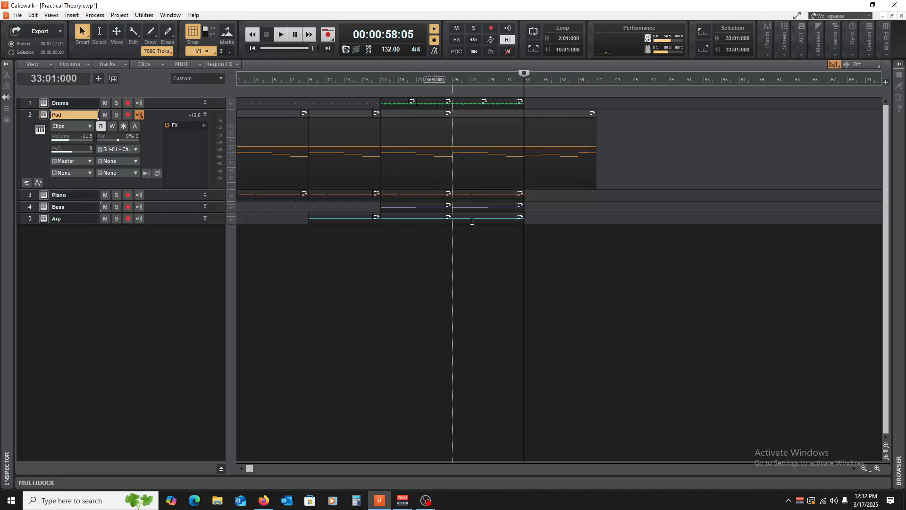
Step: Open the last Bass clip and copy the A4 notes from bar 31 to bar 33 as B4 and to bar 35 as Db5
left_click(495, 272)
left_click(493, 257)
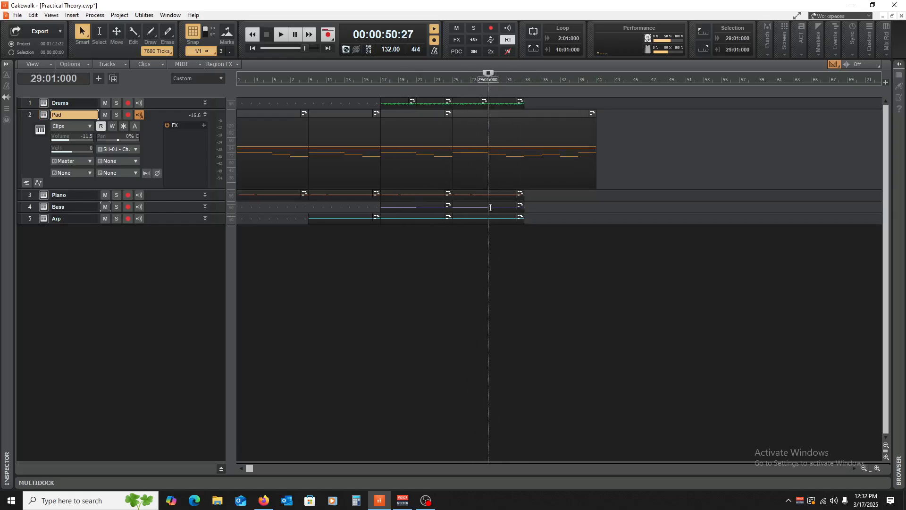
double_click(486, 205)
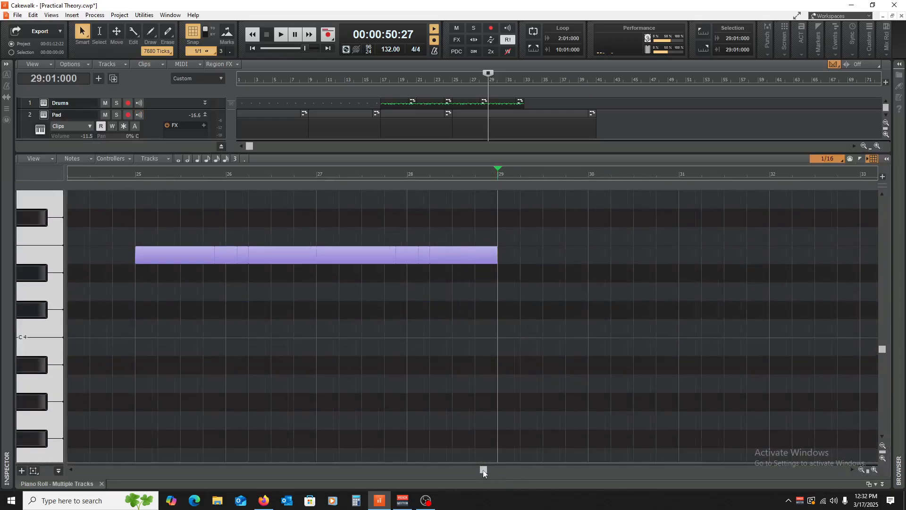
left_click_drag(483, 472, 558, 469)
scroll(503, 362, "up", 5)
left_click_drag(508, 324, 222, 364)
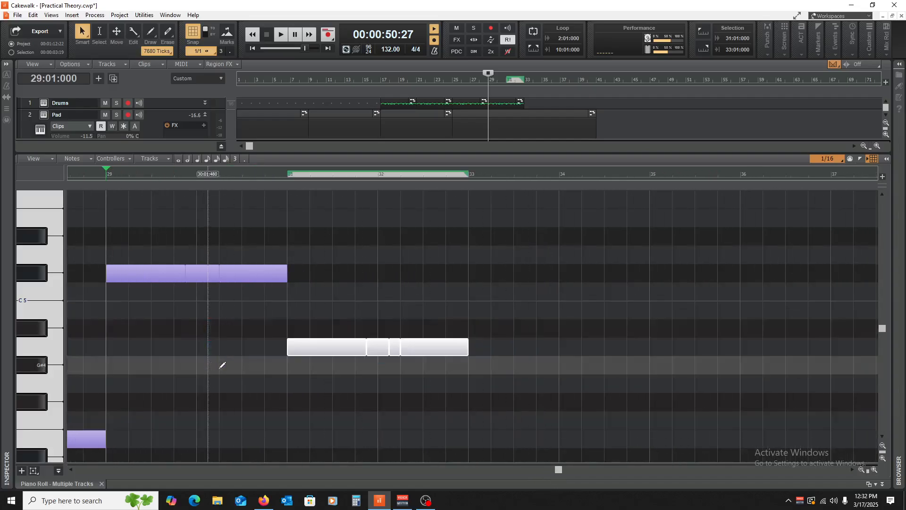
scroll(390, 366, "up", 2)
mouse_move(310, 397)
left_mouse_down()
mouse_move(401, 396)
mouse_move(519, 359)
left_mouse_up()
left_click_drag(559, 472, 584, 469)
left_click_drag(362, 367, 544, 328)
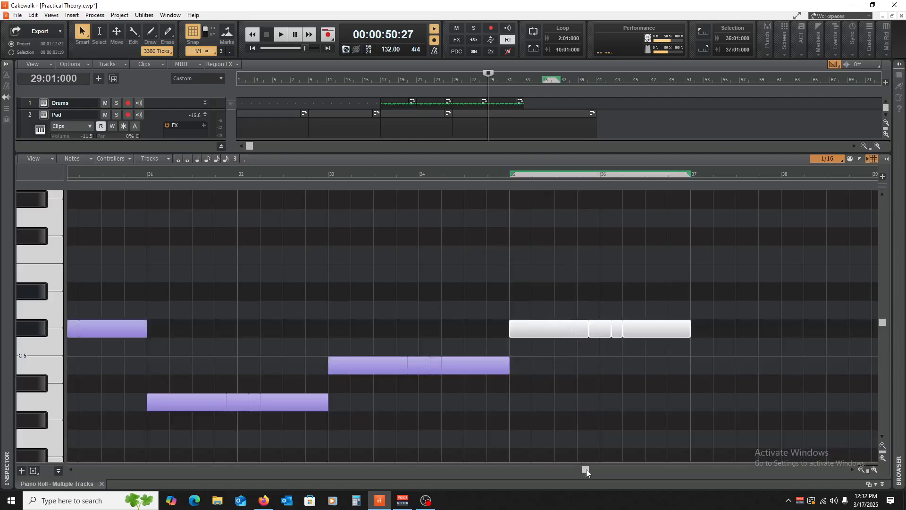
Step: Copy the Bass notes from bar 35 to bar 37 as A4, and from there to bar 39 as E4
left_click_drag(583, 469, 631, 469)
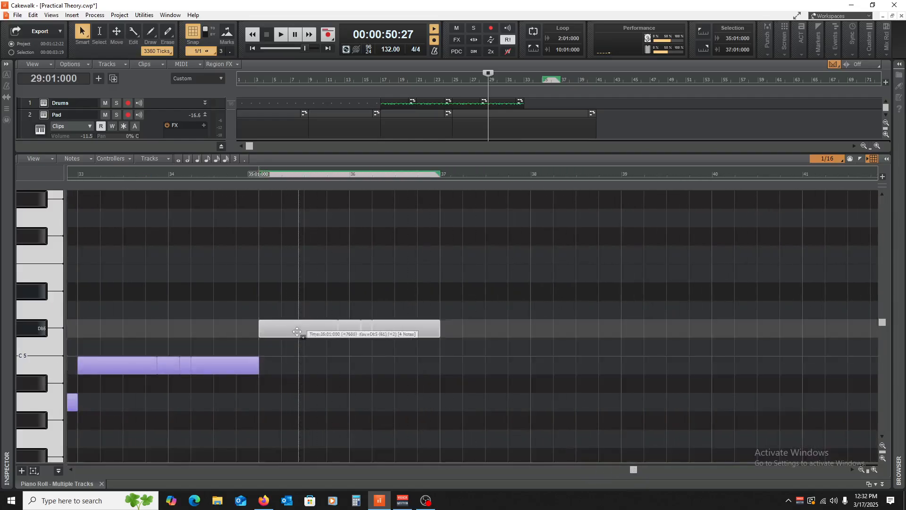
left_click_drag(297, 331, 469, 403)
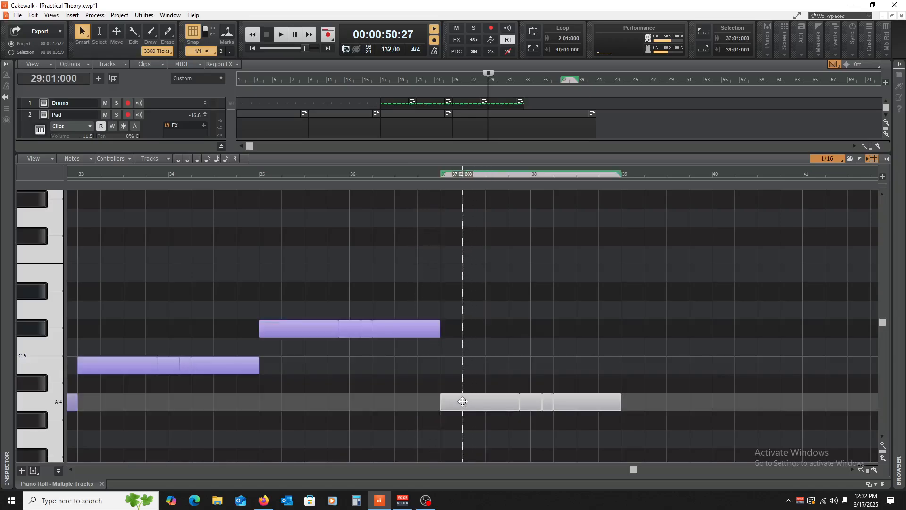
scroll(462, 401, "down", 3)
left_click_drag(474, 334, 656, 423)
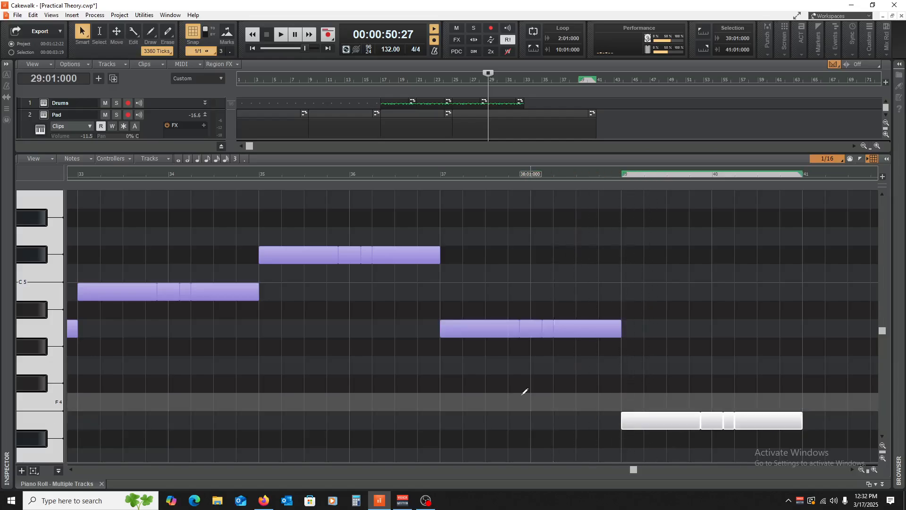
Step: Play the extended Bass part from bar 33, checking it against the Pad, and close the piano roll
scroll(477, 366, "up", 3)
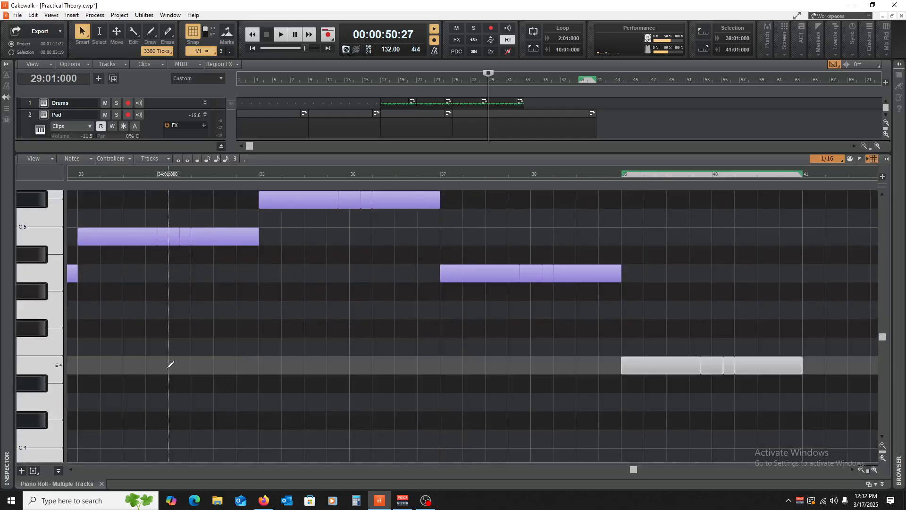
left_click(81, 366)
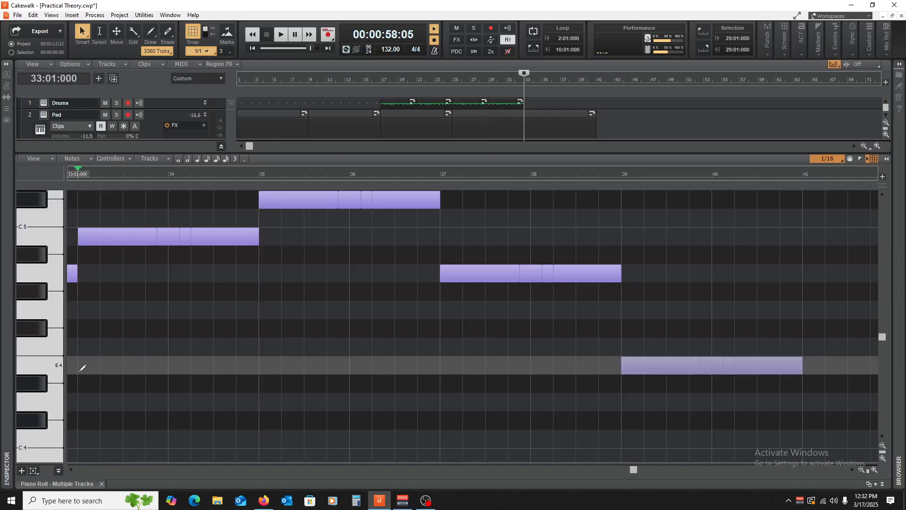
key("space")
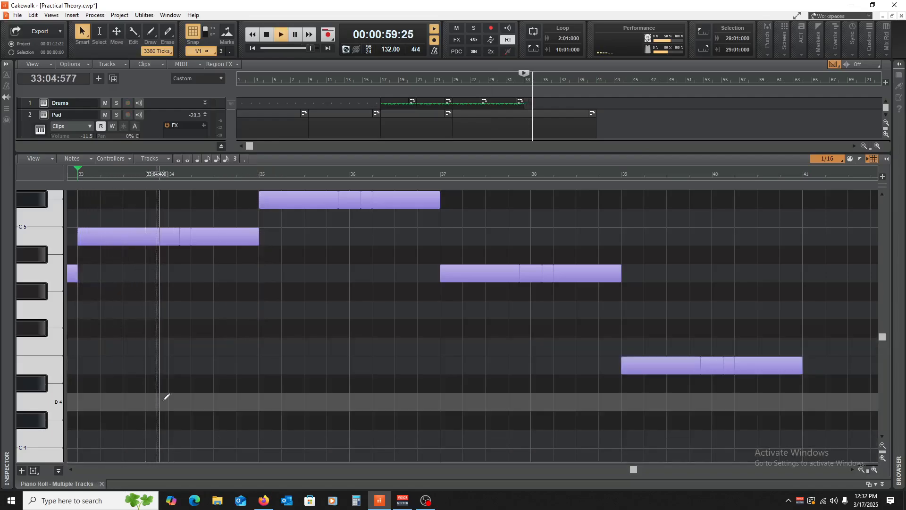
scroll(198, 395, "up", 4)
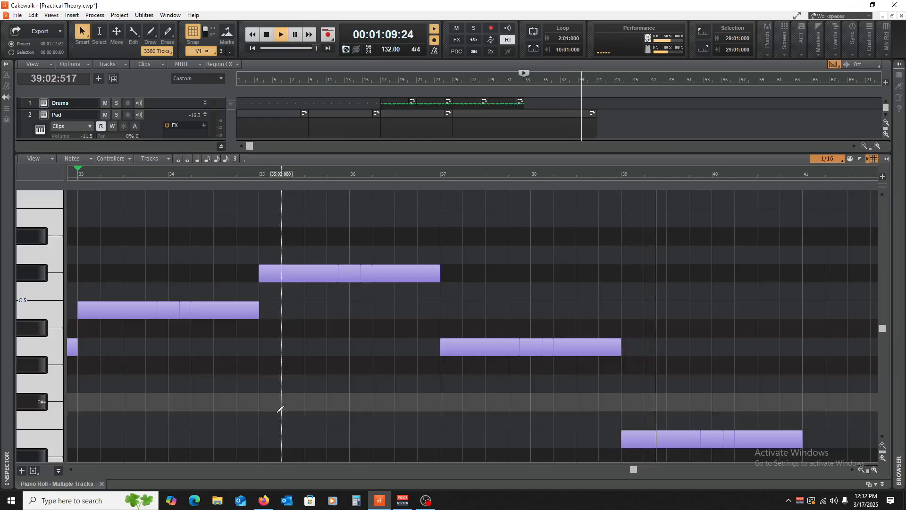
left_click(101, 484)
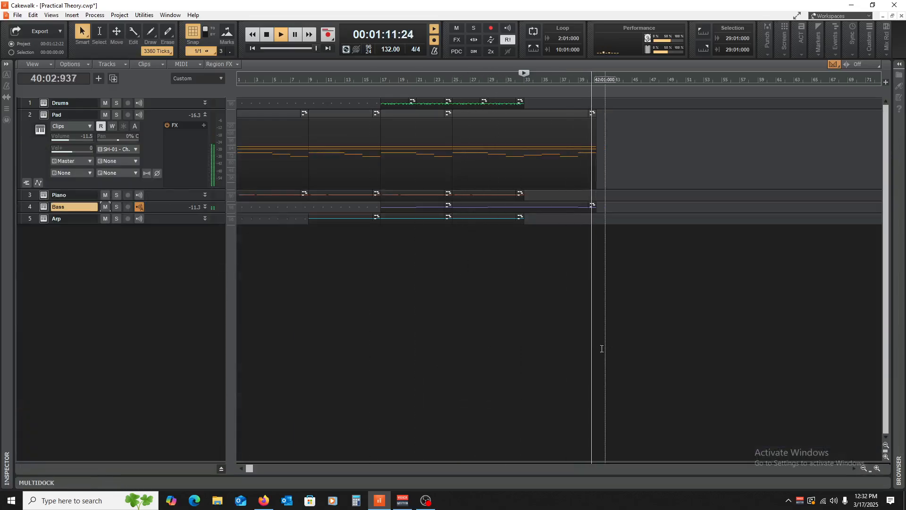
Step: Play the full arrangement from bar 25 to hear the transition into the new section at bar 33
left_click(506, 271)
key("space")
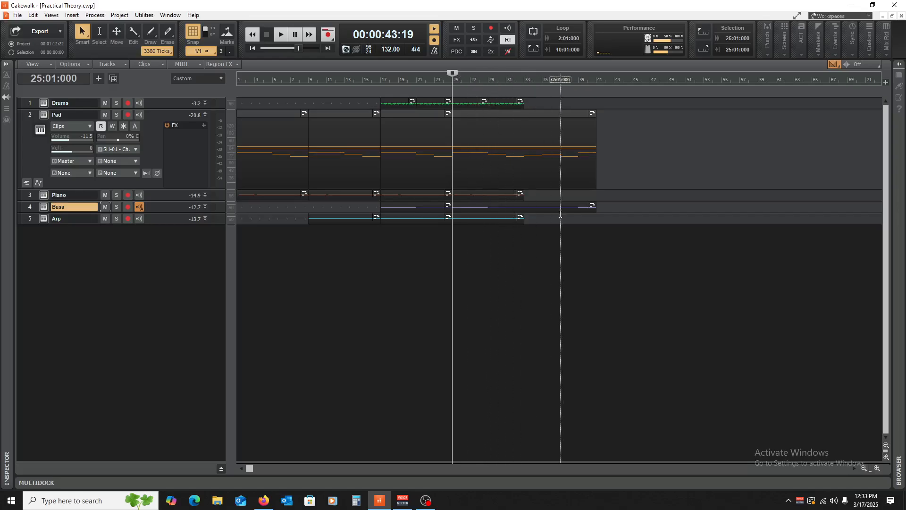
key("space")
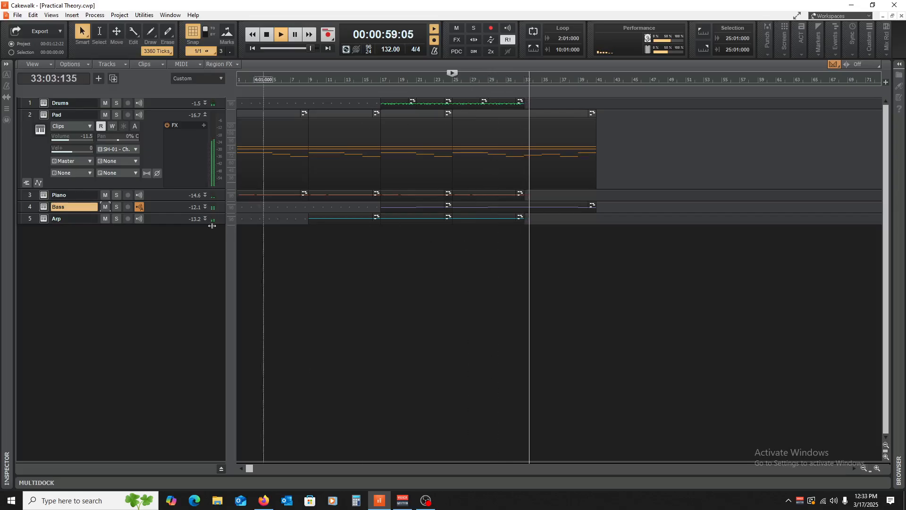
Step: Collapse the Pad track, enlarge the Drums track, and set the playback position to bar 32
left_click(204, 114)
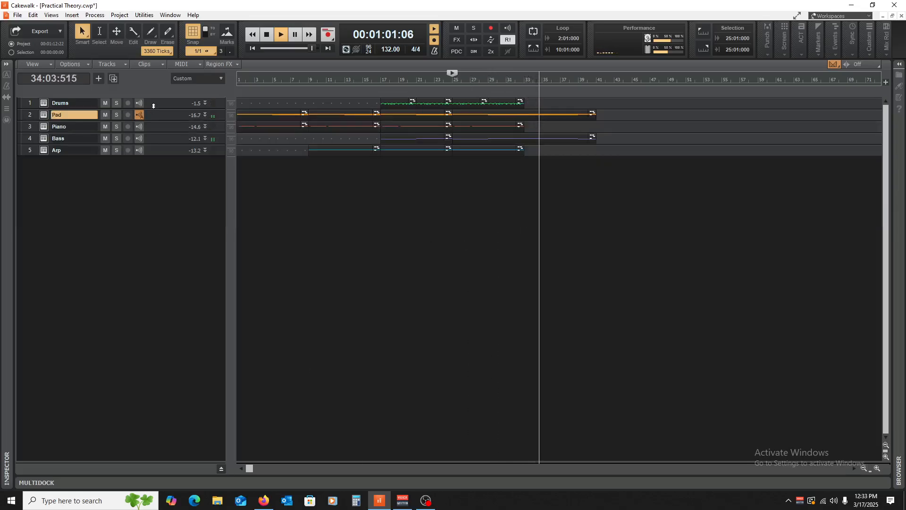
left_click_drag(156, 109, 185, 204)
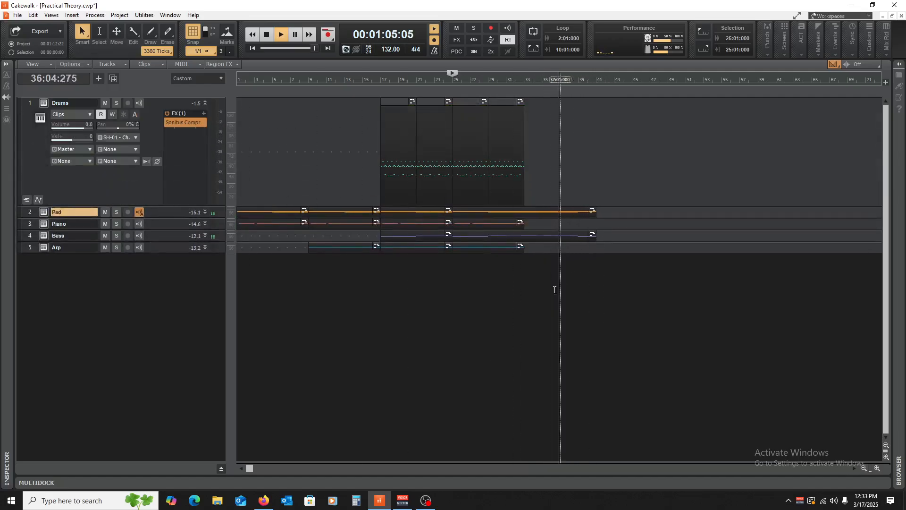
key("space")
left_click(515, 295)
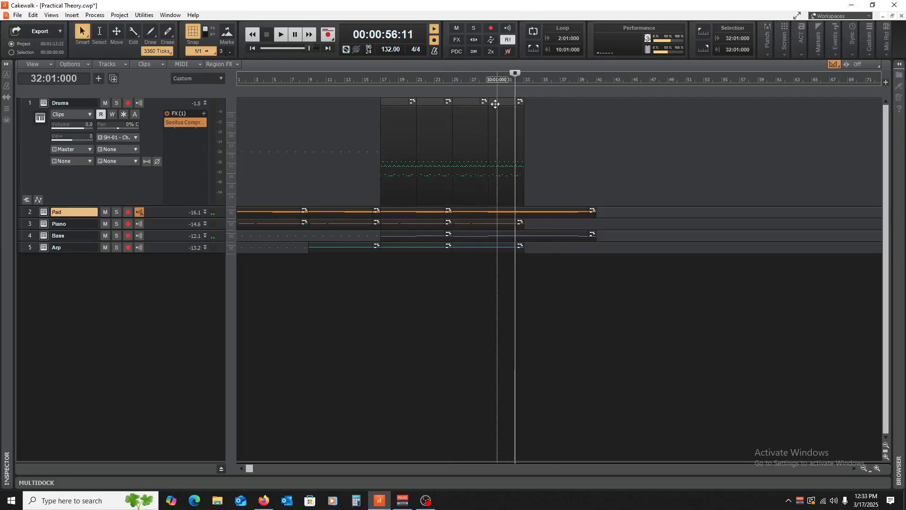
Step: Open the Drums clip in the piano roll around bar 33 and audition its drum sounds between C4 and C5
double_click(492, 107)
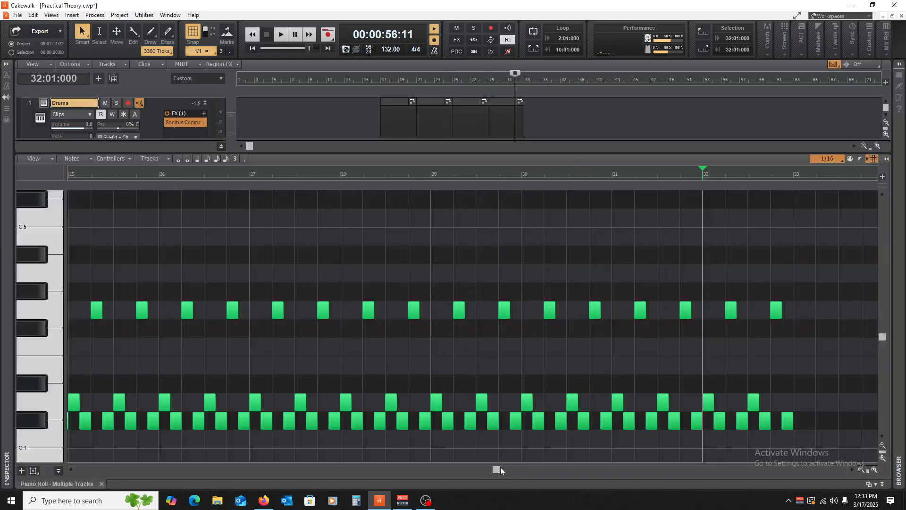
left_click_drag(499, 469, 552, 469)
scroll(530, 340, "down", 5)
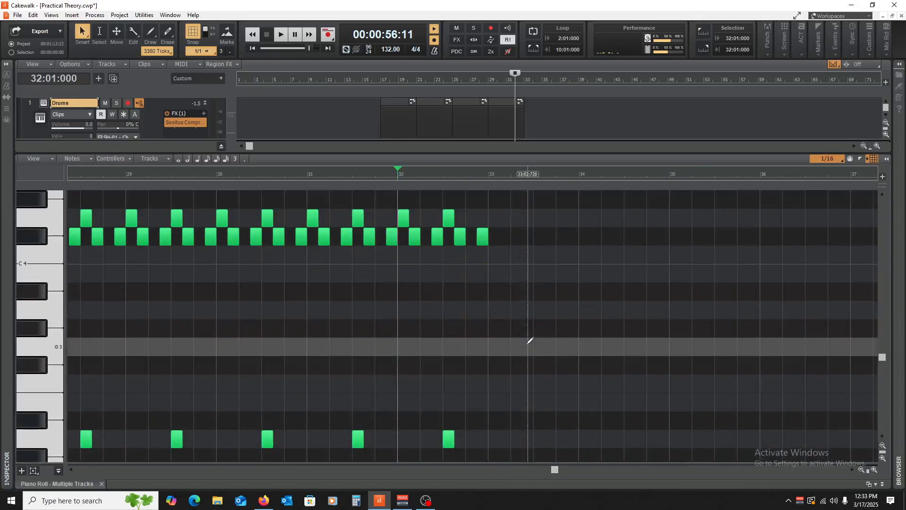
scroll(529, 340, "up", 3)
scroll(491, 334, "up", 3)
scroll(49, 349, "down", 5)
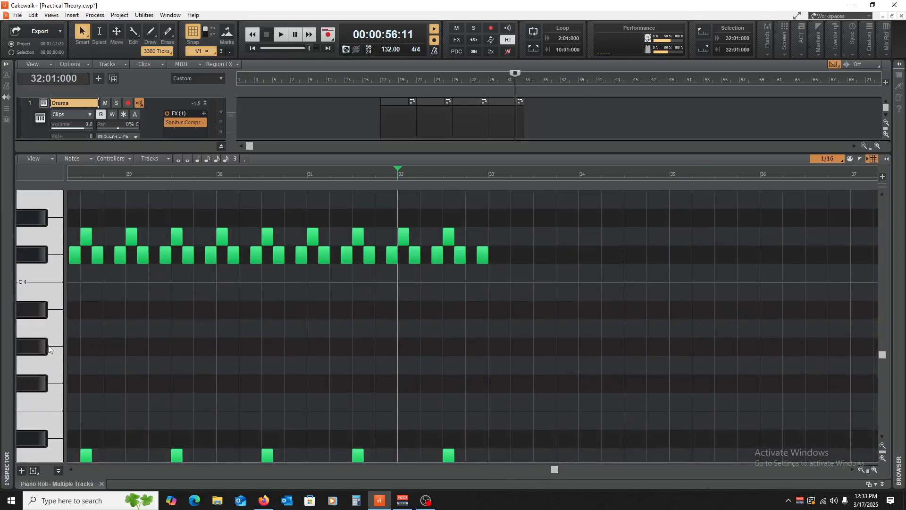
scroll(34, 319, "up", 2)
left_click(34, 325)
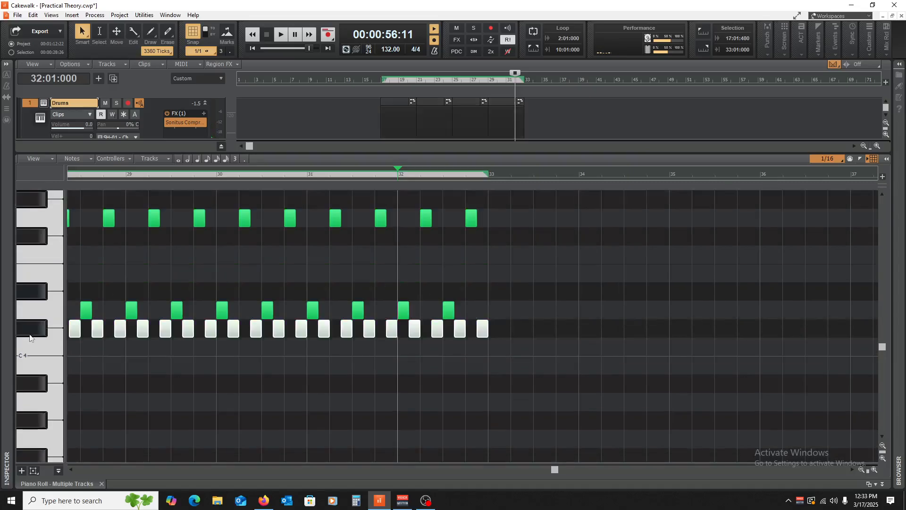
left_click(33, 339)
scroll(34, 335, "up", 2)
scroll(34, 334, "up", 2)
scroll(29, 302, "up", 2)
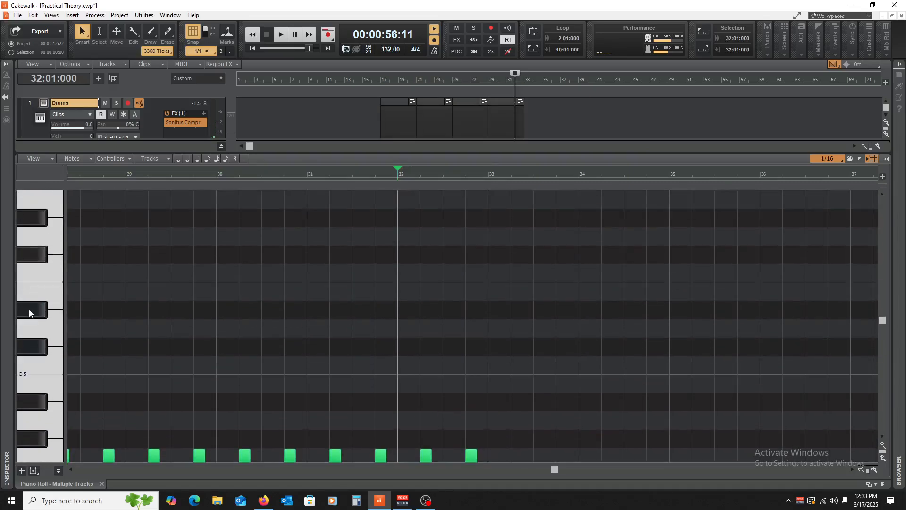
scroll(33, 361, "down", 1)
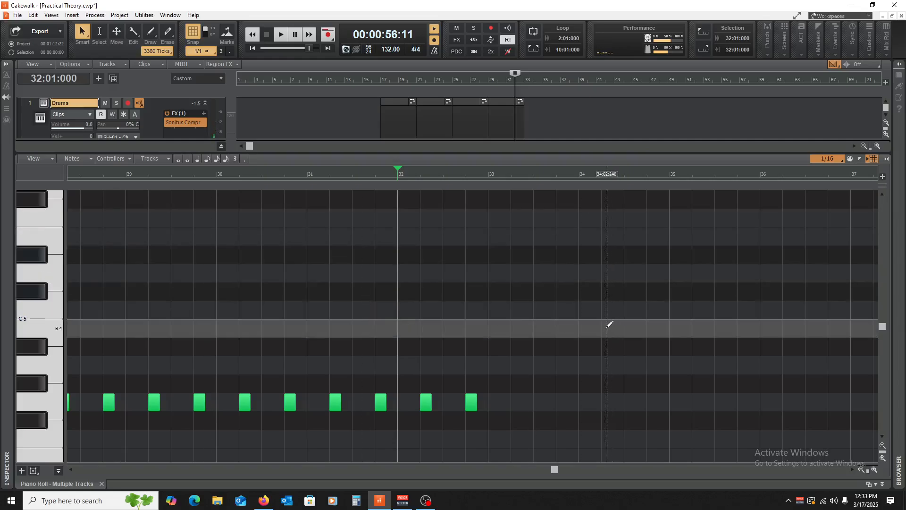
Step: Add four eighth-note C5 hits to the Drums part, one on each beat of bar 33
left_click(490, 309)
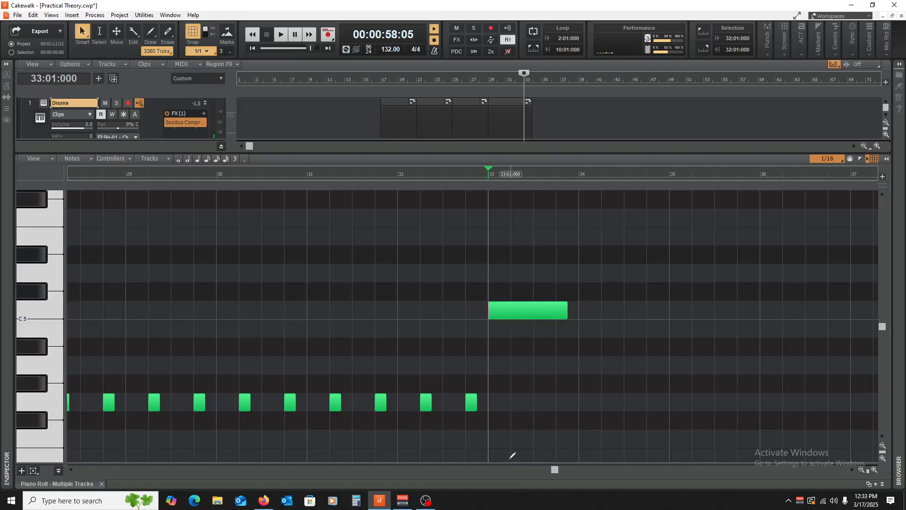
left_click_drag(505, 464, 520, 358)
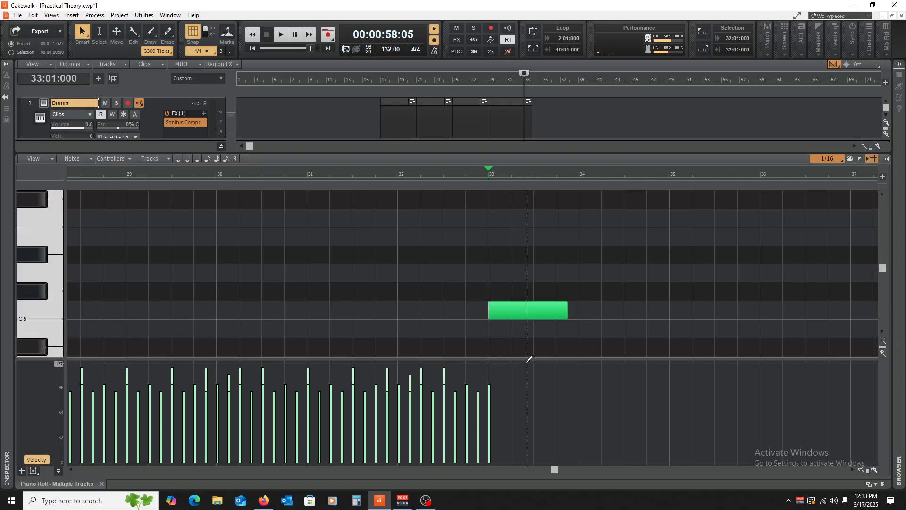
left_click_drag(530, 360, 531, 465)
left_click_drag(563, 309, 522, 312)
left_click_drag(560, 273, 541, 314)
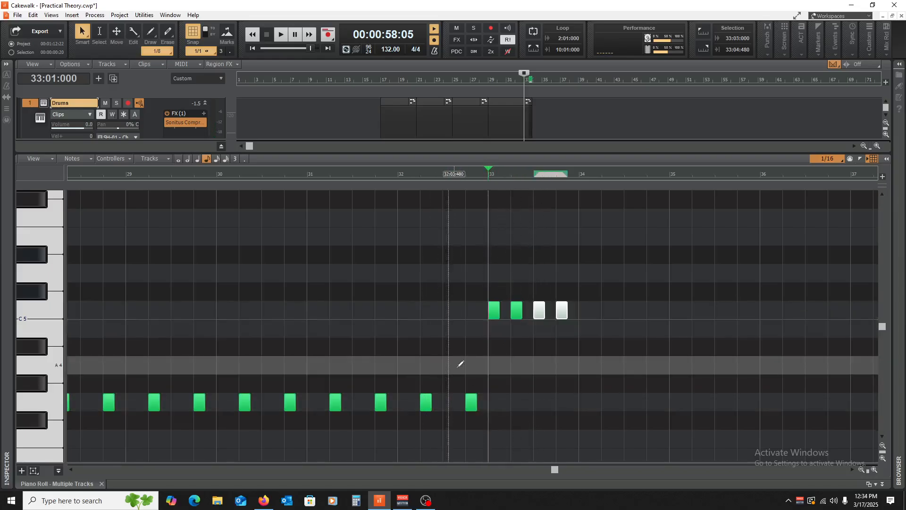
Step: Audition the drum sounds above C5 and compare them with the sound used in bar 33
scroll(33, 291, "up", 4)
left_click(29, 292)
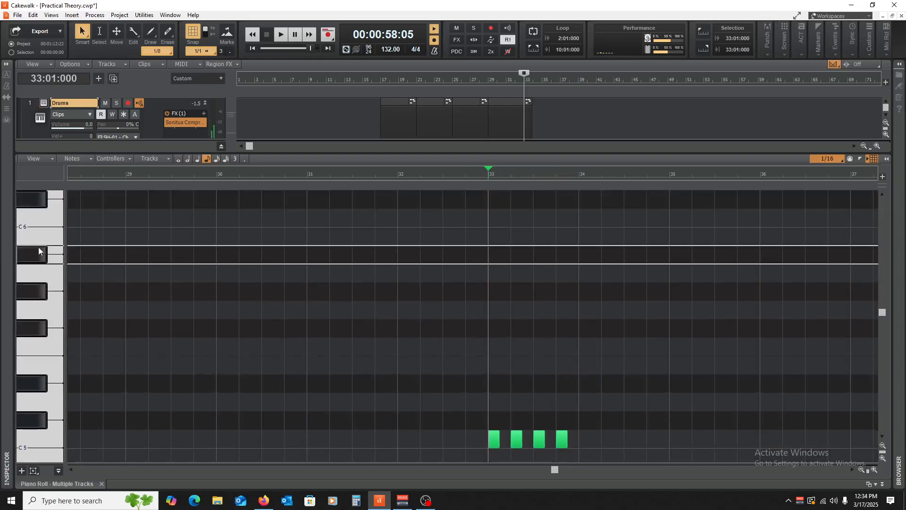
scroll(38, 247, "down", 4)
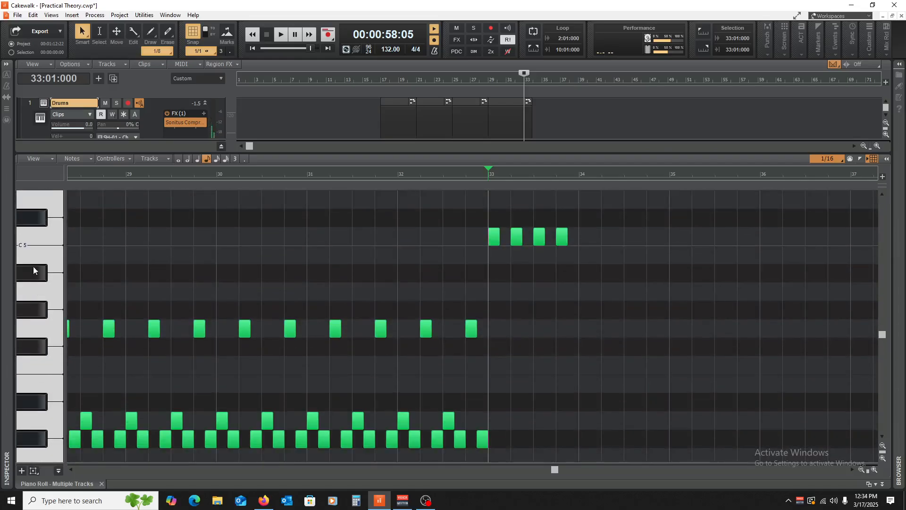
left_click(38, 237)
scroll(36, 241, "up", 2)
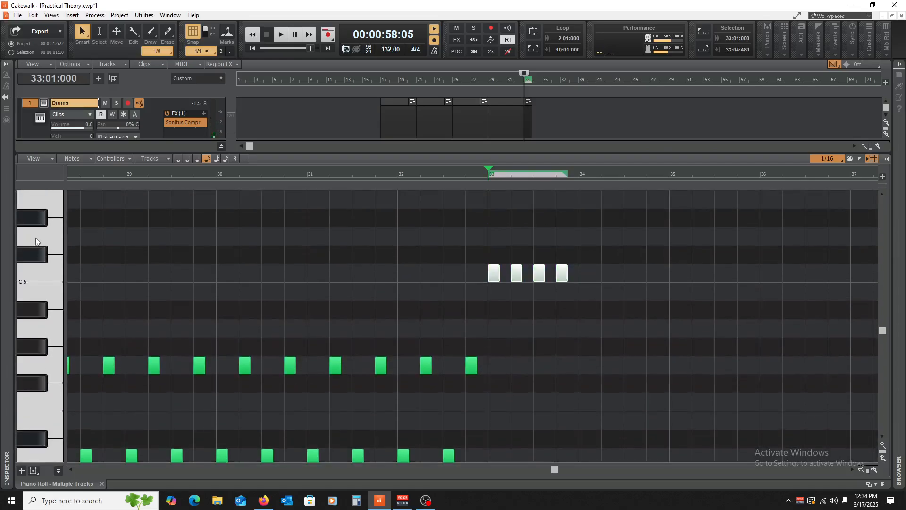
left_click(35, 253)
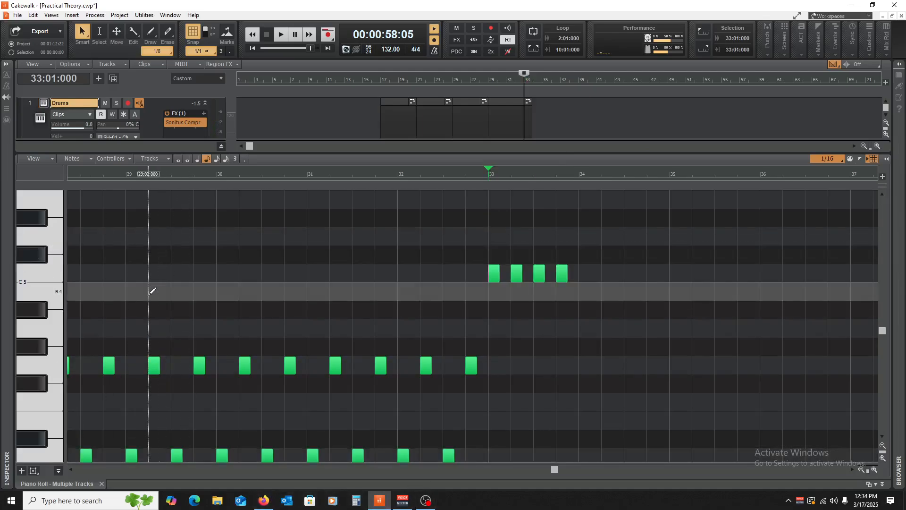
Step: Try the 21" Sabian HHX Groove and 24" Iveson's Selection Bright as Ride 1 in Addictive Drums 2, ending on Iveson's Selection Dark
left_click(42, 104)
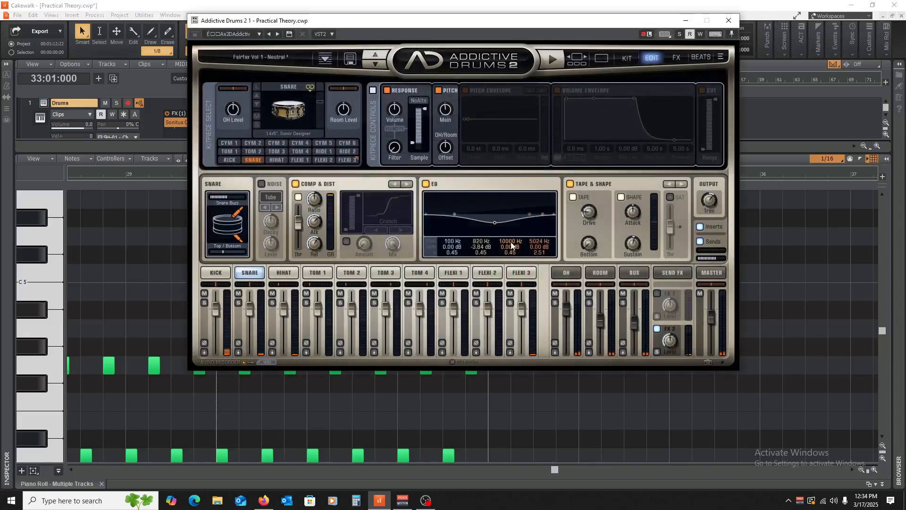
left_click(626, 58)
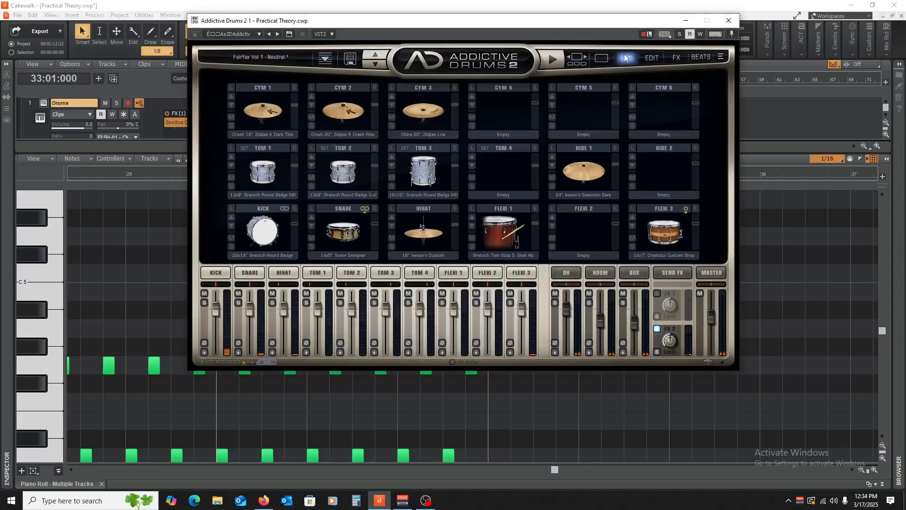
left_click(585, 194)
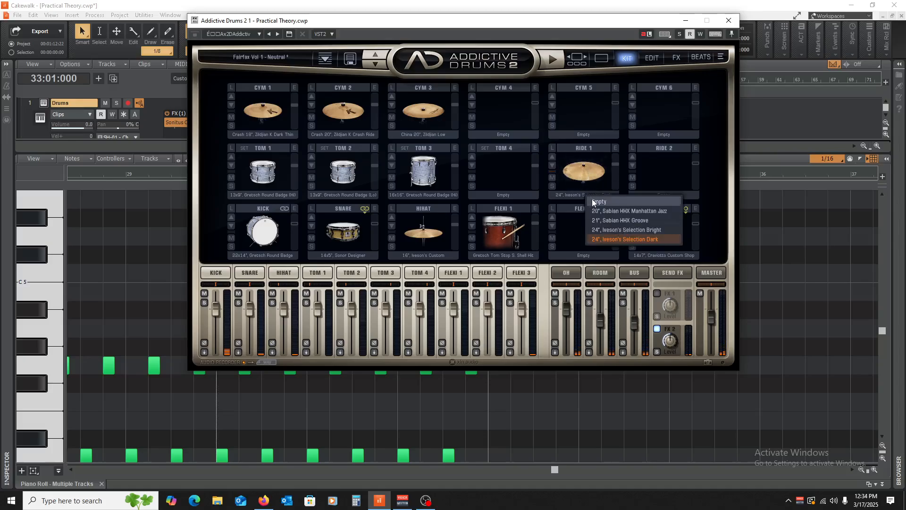
left_click(658, 220)
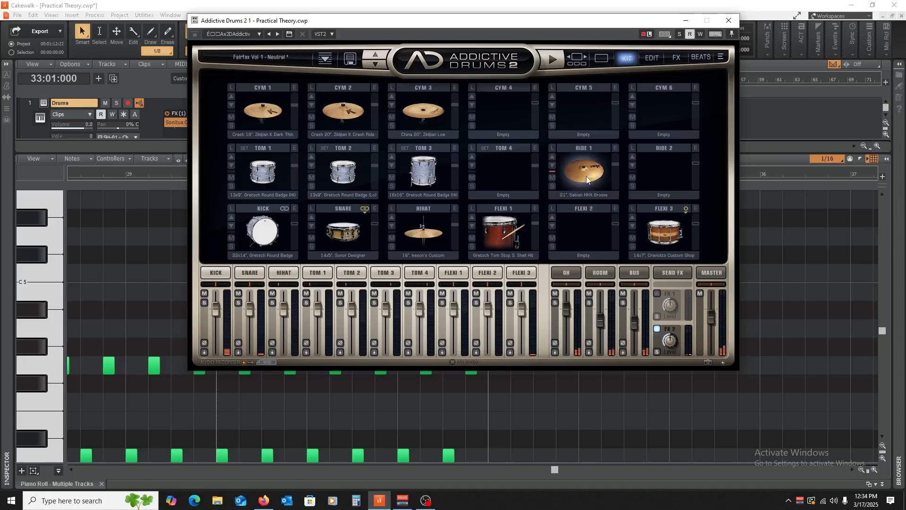
left_click(585, 194)
left_click(608, 229)
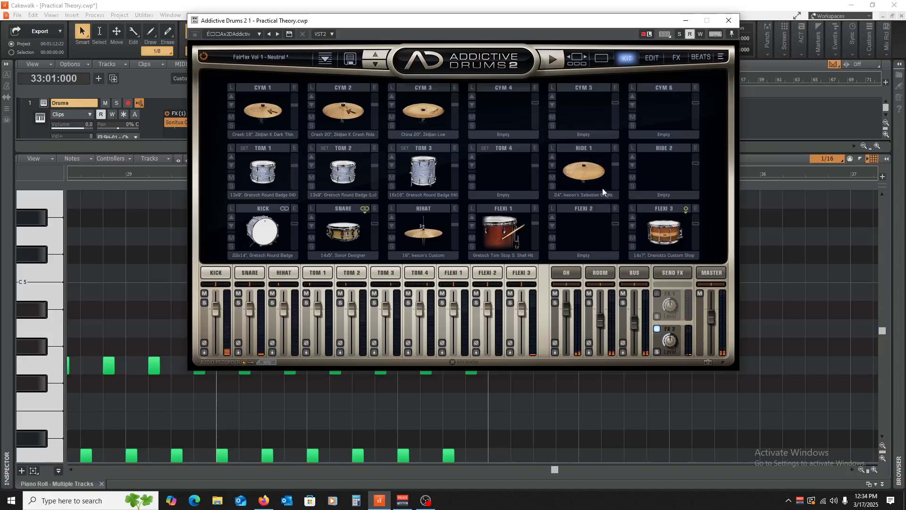
left_click(588, 196)
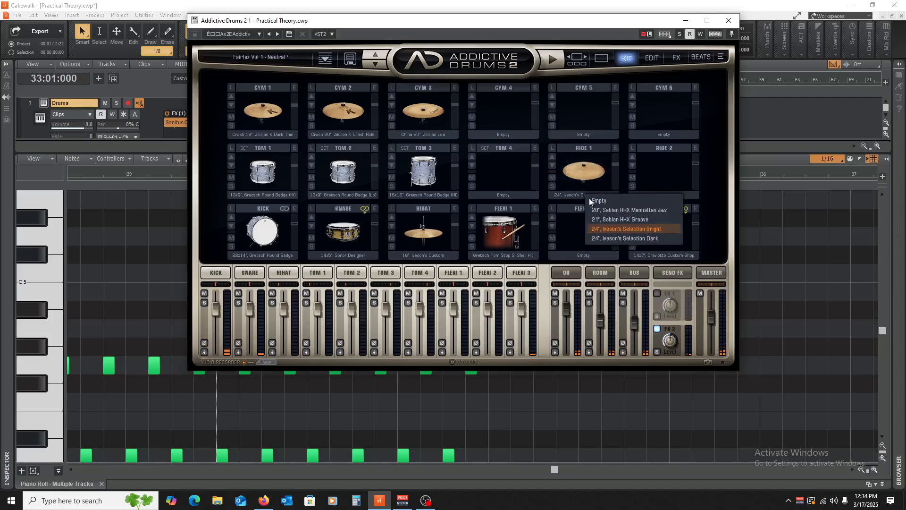
left_click(616, 237)
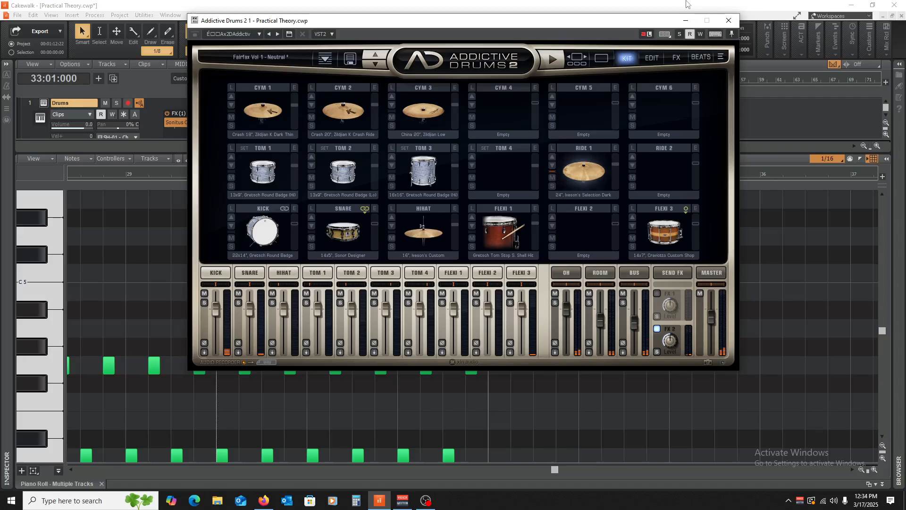
left_click(728, 20)
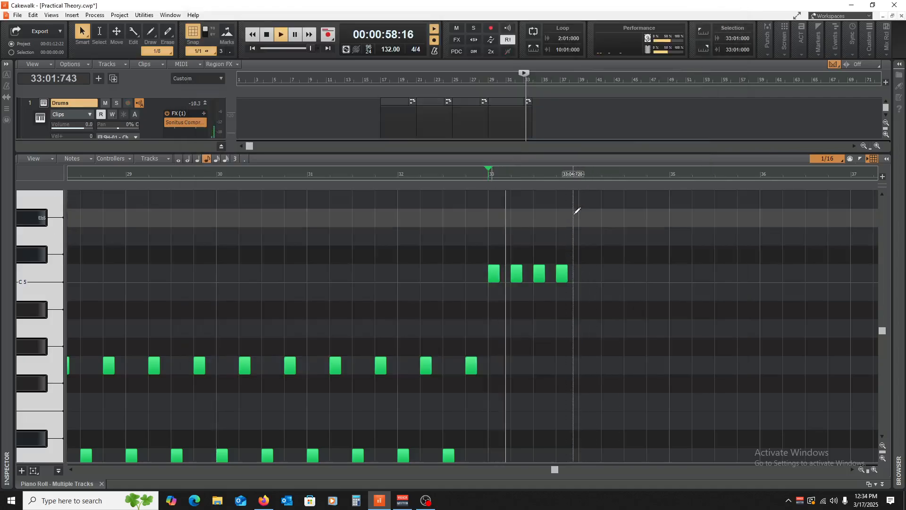
Step: Copy the four C5 hits onto the offbeats of bar 33, lower the copies' velocity to about 66, and close the piano roll
left_click_drag(466, 249, 572, 293)
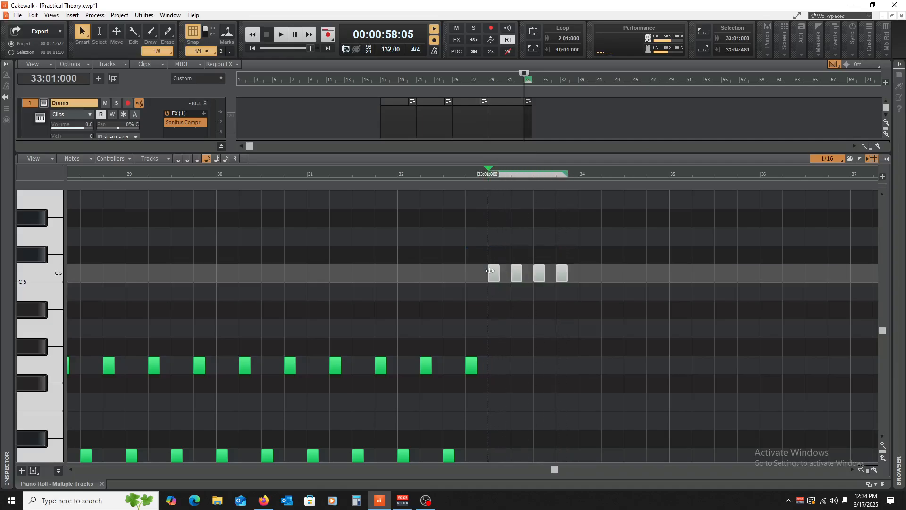
left_click_drag(494, 275, 506, 275)
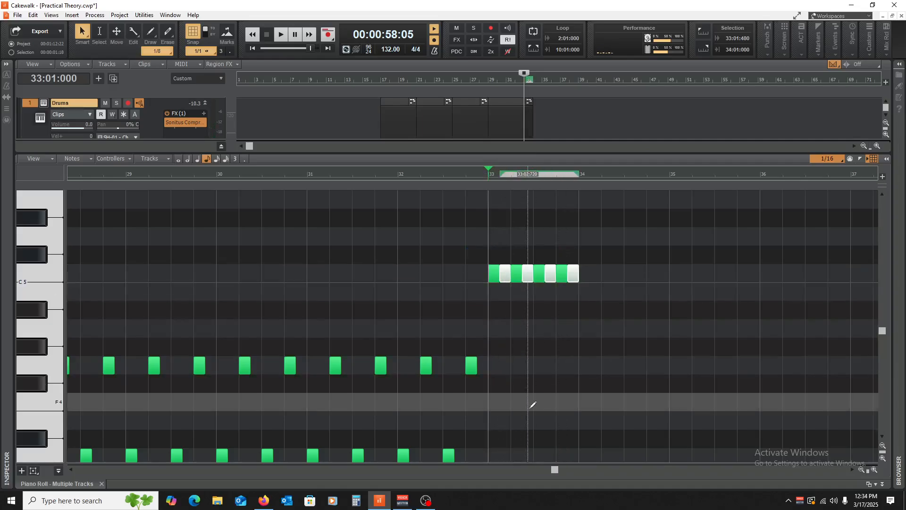
left_click_drag(515, 458, 515, 340)
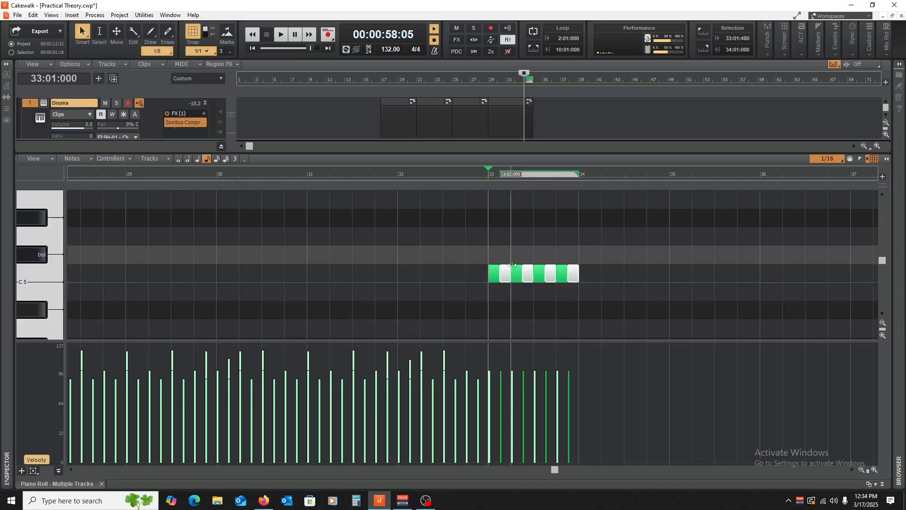
left_click_drag(508, 263, 489, 281)
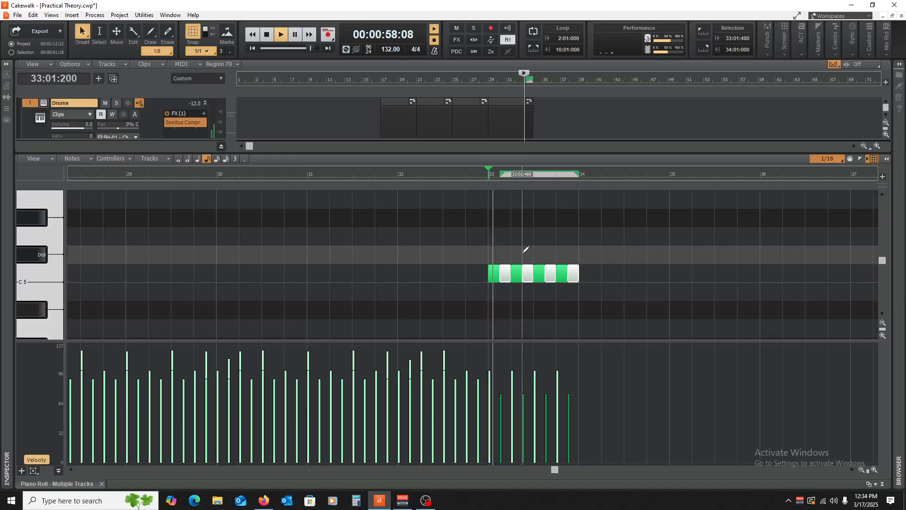
left_click_drag(510, 265, 510, 270)
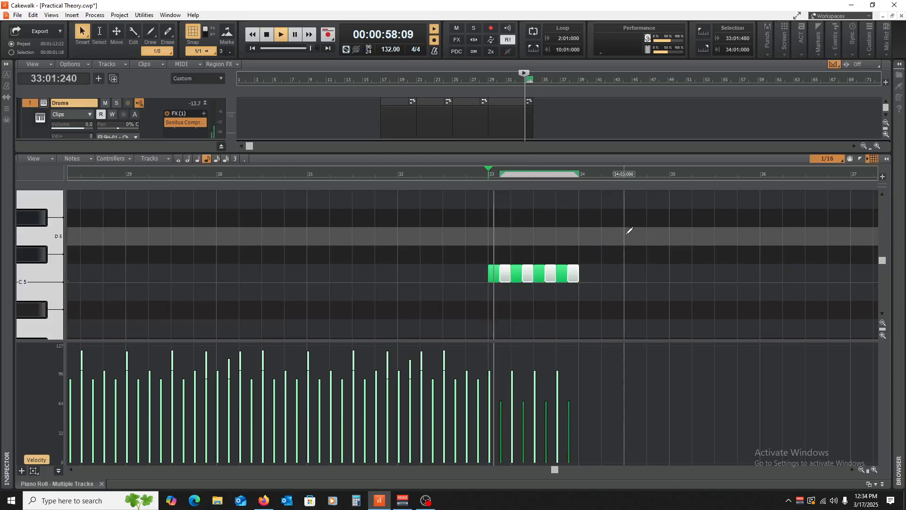
left_click(100, 483)
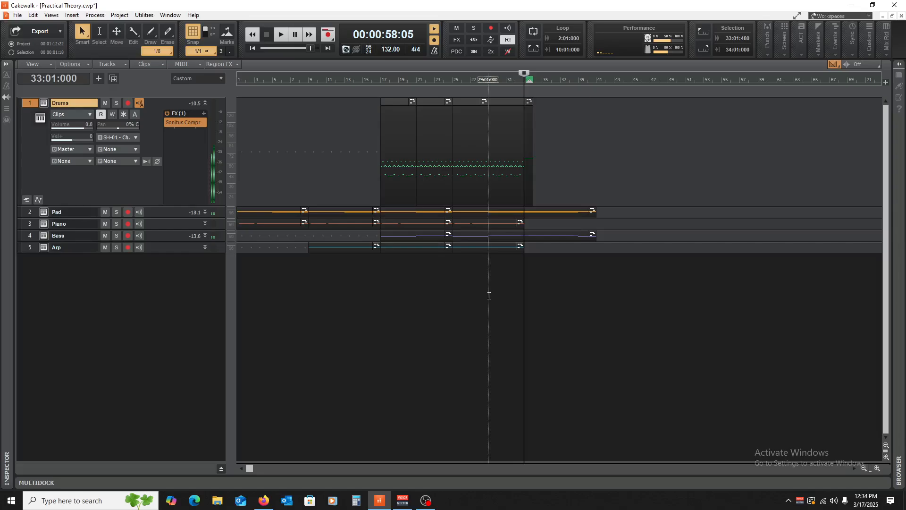
Step: Set the playback position to bar 33, reopen the Drums clip, and copy the C3 kick from bar 31 to the start of bar 33
left_click(494, 304)
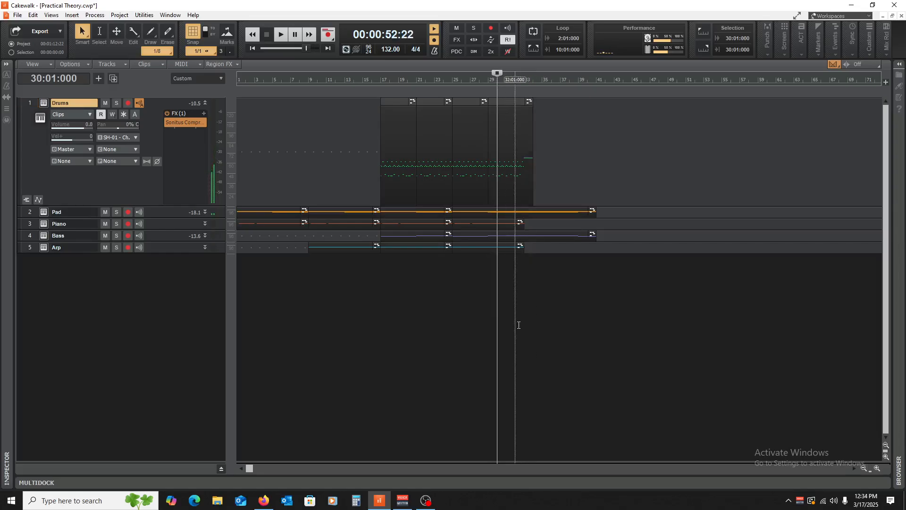
left_click(520, 325)
left_click(522, 326)
double_click(512, 106)
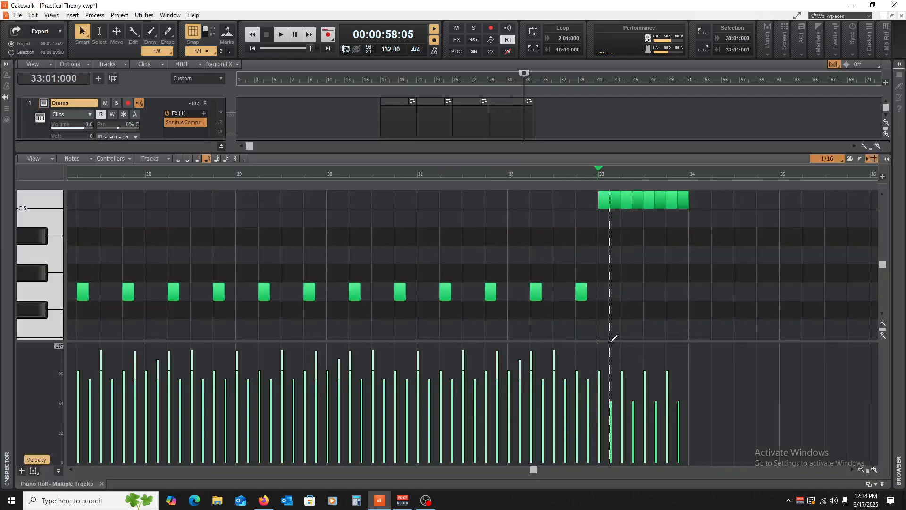
double_click(608, 343)
scroll(612, 348, "down", 5)
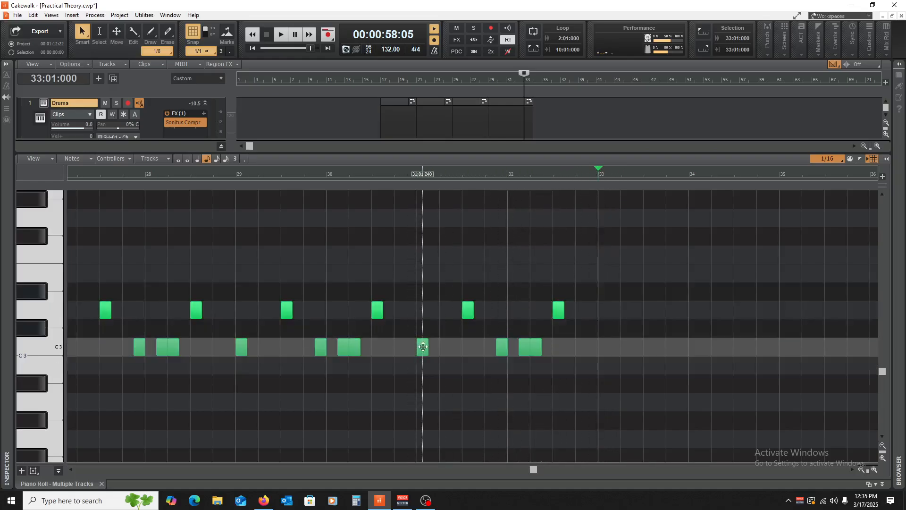
left_click_drag(423, 346, 604, 347)
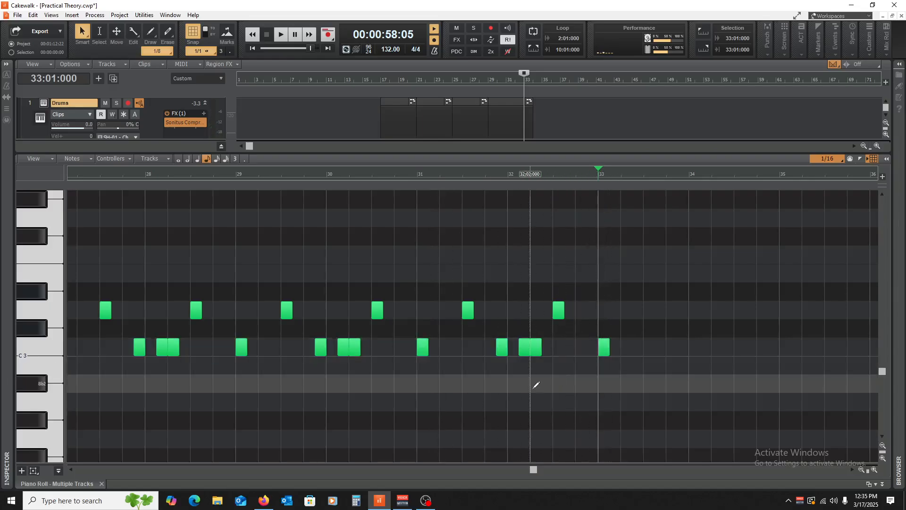
Step: Play the Drums part from bar 32 to check the lead-in to bar 33
left_click(509, 411)
key("space")
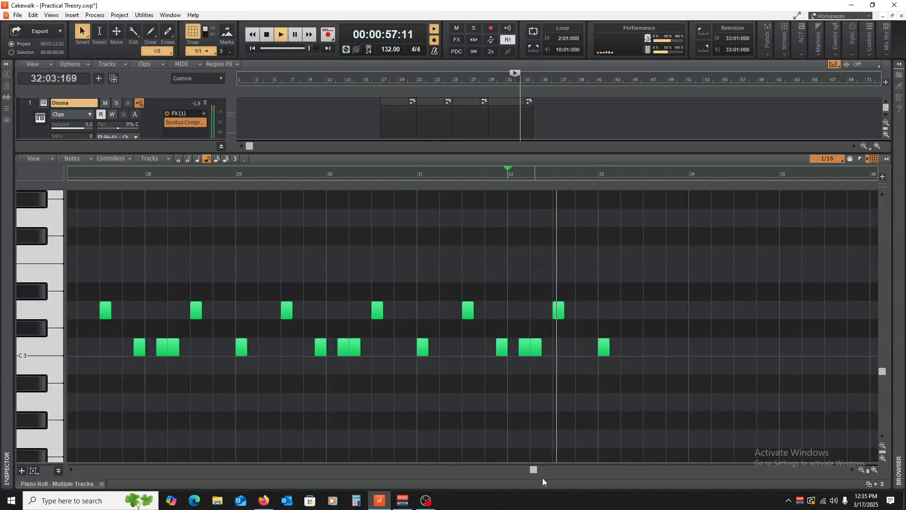
key("space")
Step: Copy the C3 kick from beat 1 to beat 2 of bar 33 and play the result
scroll(269, 396, "up", 2)
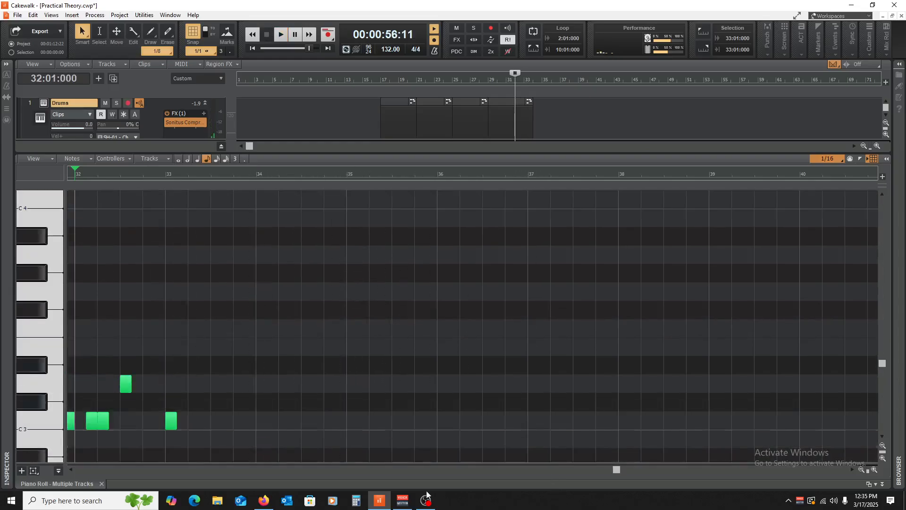
left_click_drag(615, 469, 606, 469)
scroll(222, 325, "down", 2)
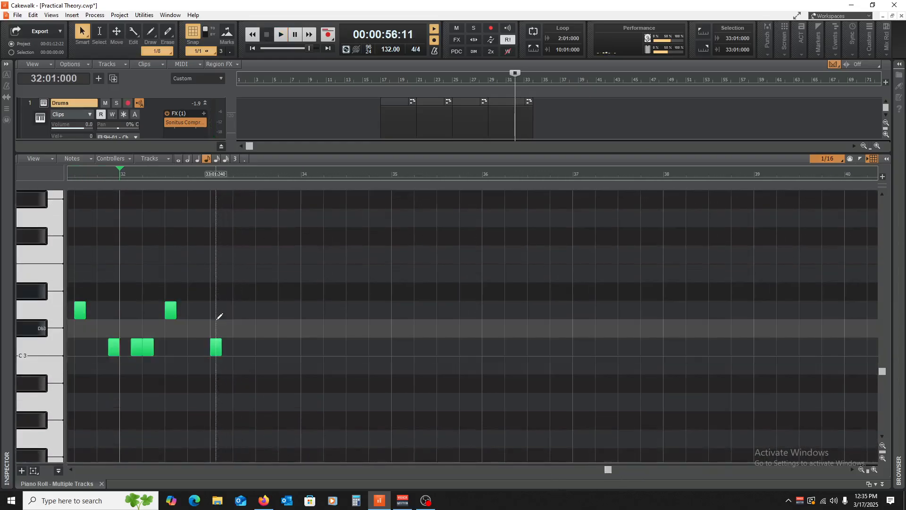
left_click_drag(215, 346, 238, 347)
key("space")
key("space")
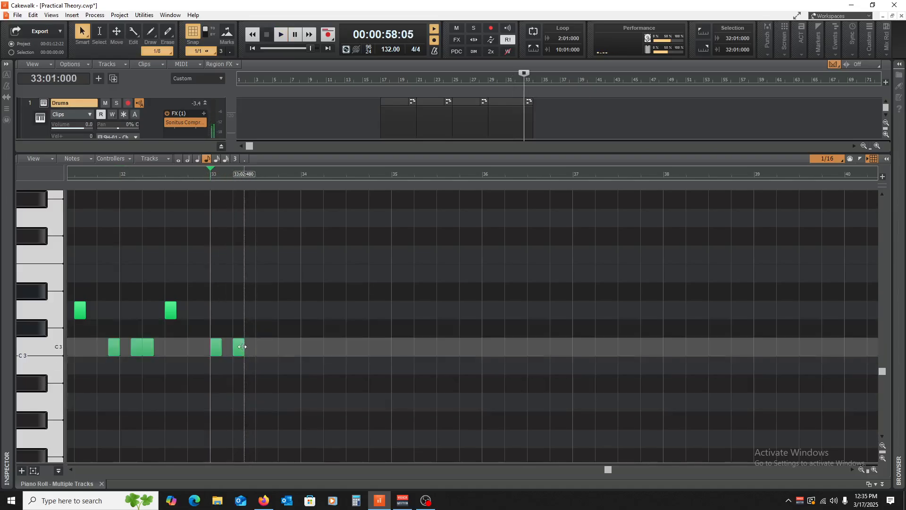
Step: Add a D3 snare hit on beat 3 of bar 33 and play the bar repeatedly to check it
left_click_drag(242, 347, 265, 313)
key("space")
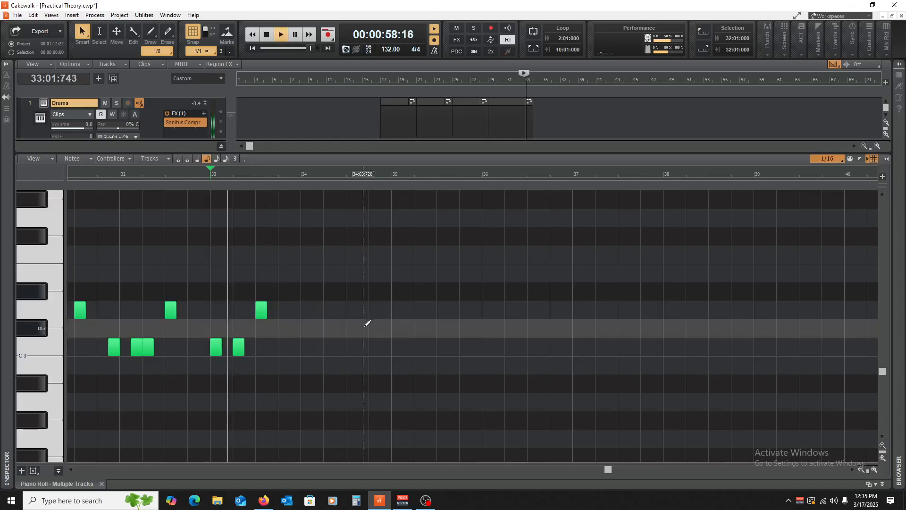
key("space")
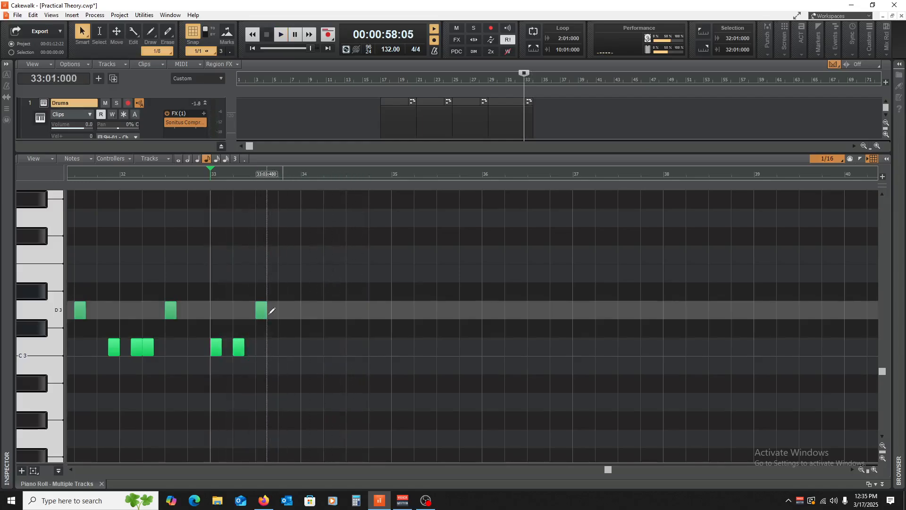
key("space")
key("space")
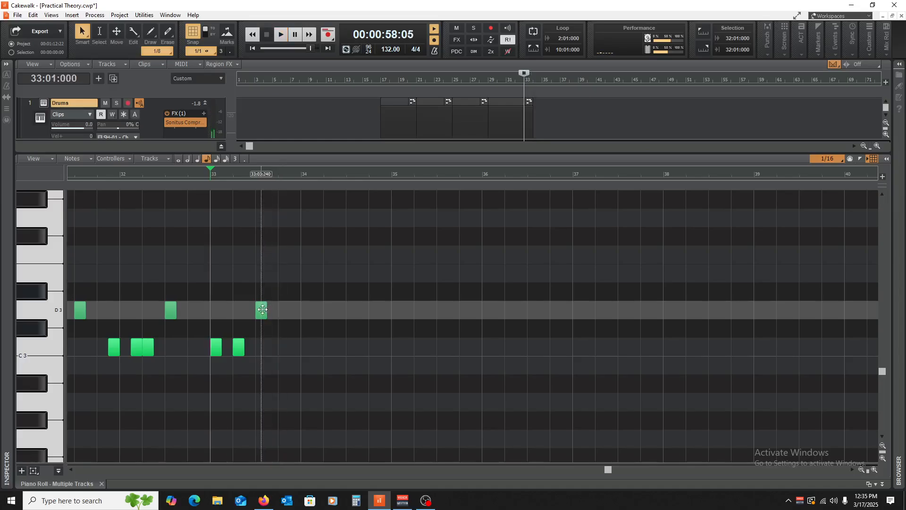
key("space")
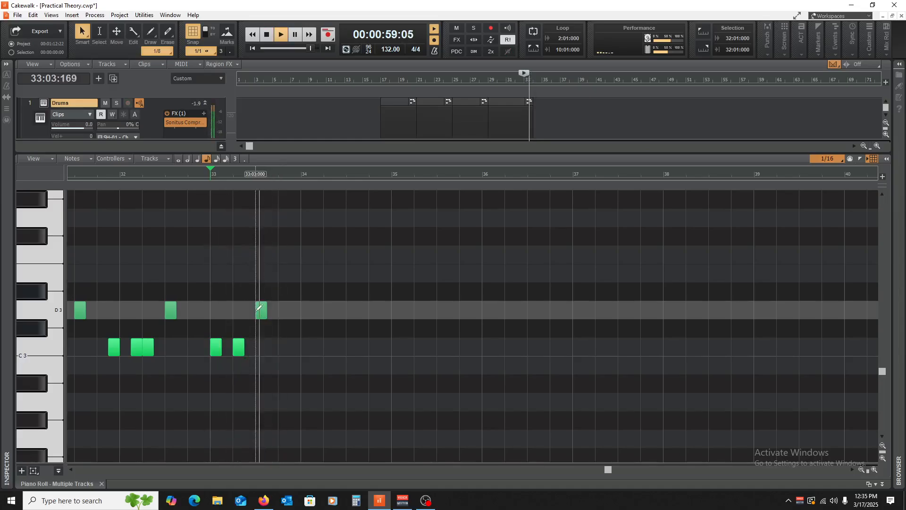
key("space")
Step: Copy the C5 ride pattern from bar 33 into bar 34, and copy both bars into bars 35 and 36
scroll(339, 349, "up", 17)
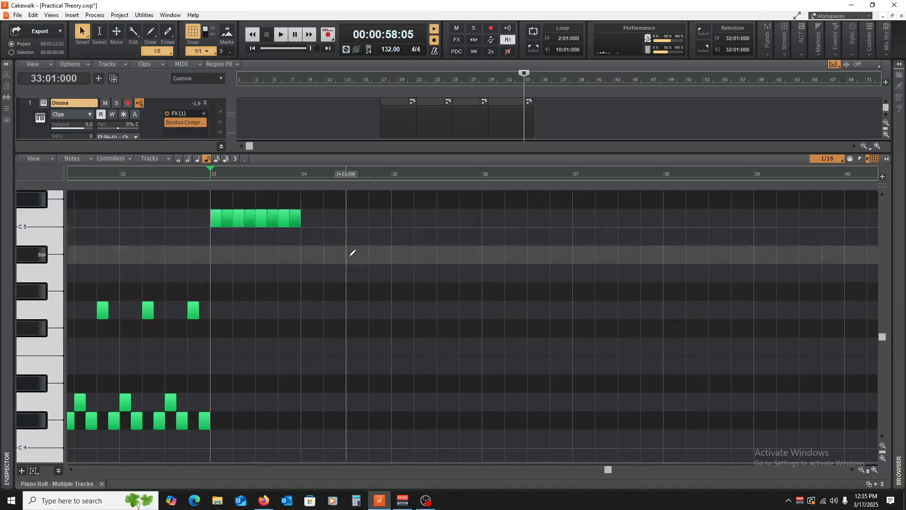
scroll(354, 250, "up", 2)
left_click_drag(369, 219, 309, 252)
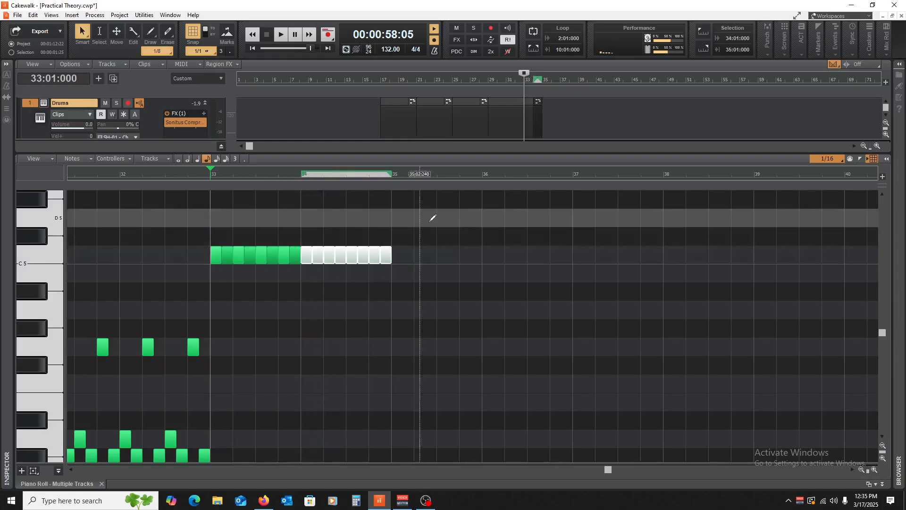
left_click_drag(453, 226, 396, 256)
Step: Copy the D3 snare from beat 3 to the offbeat of beat 4 in bar 33 and play the result
scroll(344, 357, "down", 10)
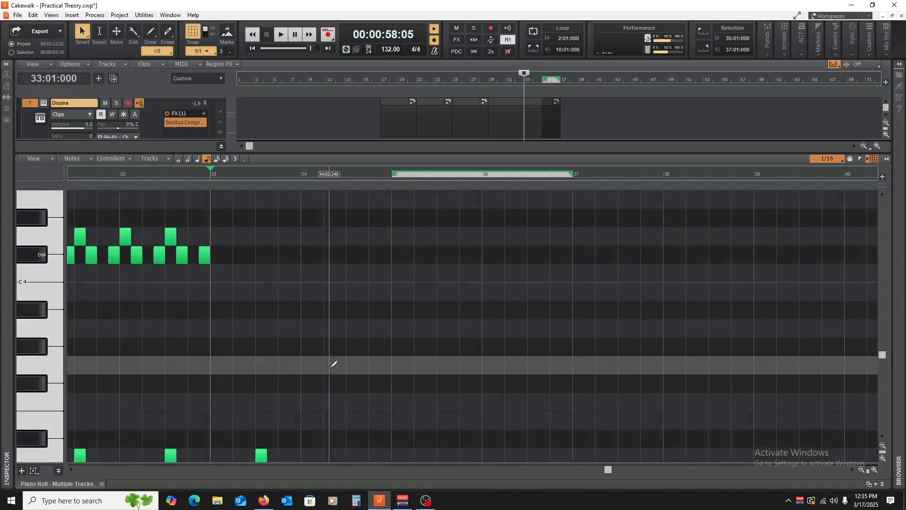
key("space")
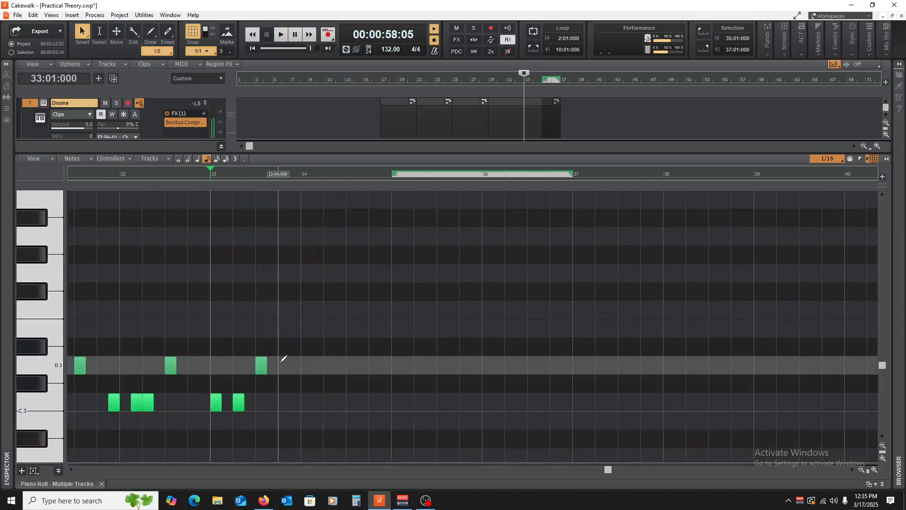
key("space")
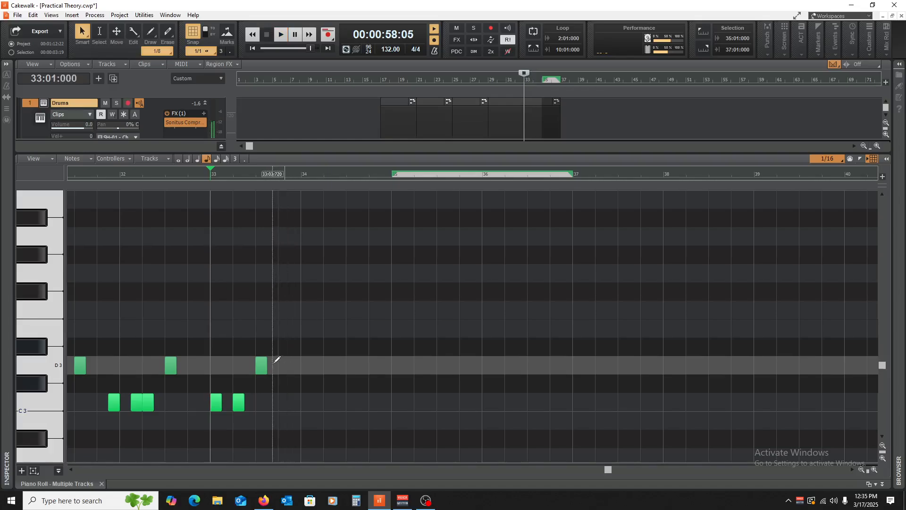
left_click_drag(263, 367, 295, 366)
key("ctrl+z")
key("space")
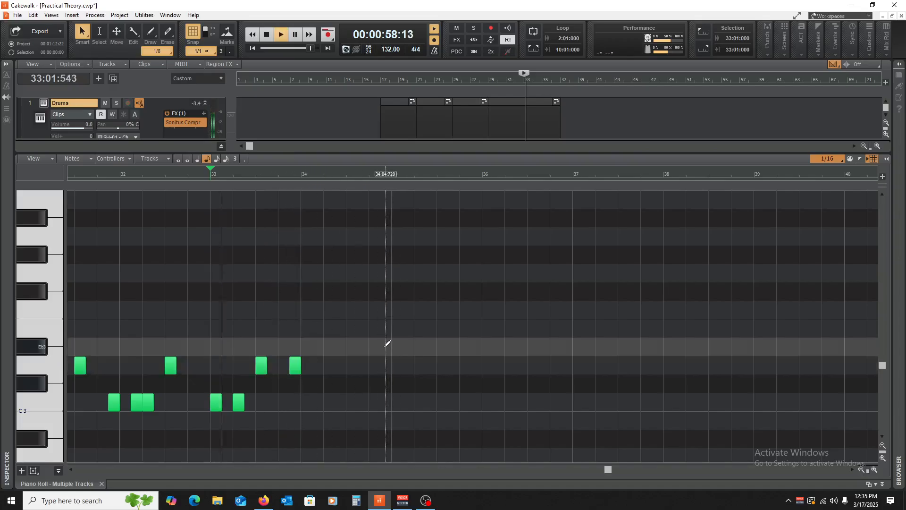
key("space")
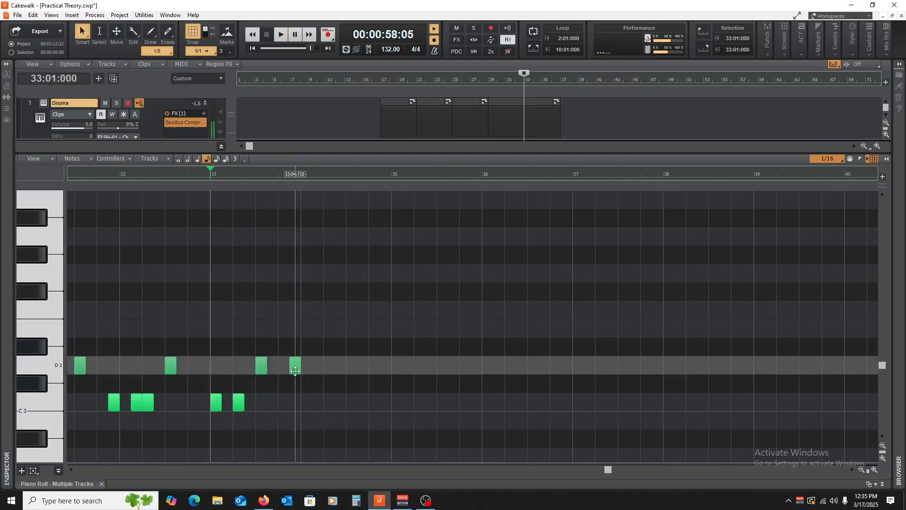
Step: Copy a C3 note from measure 33 to 34:01:000 and play the drum pattern from measure 33
key("space")
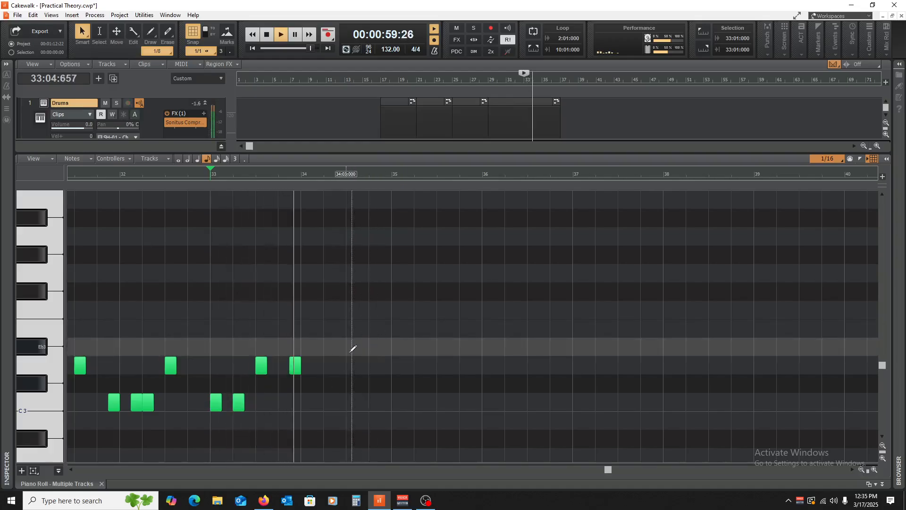
key("space")
left_click_drag(239, 402, 318, 402)
key("space")
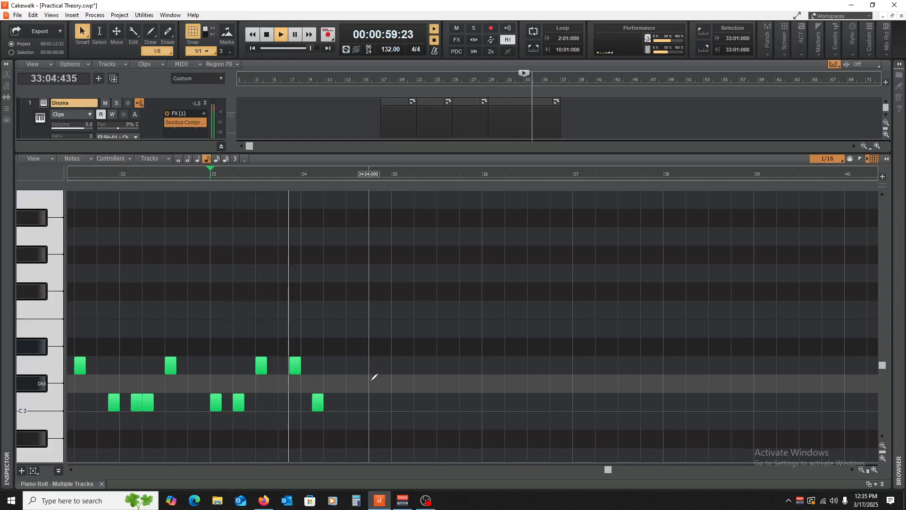
key("space")
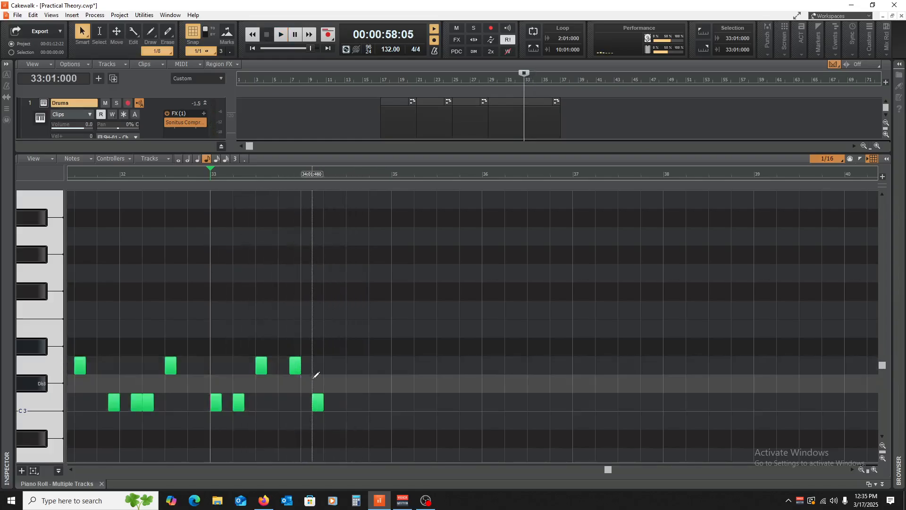
left_click_drag(318, 408, 309, 404)
key("space")
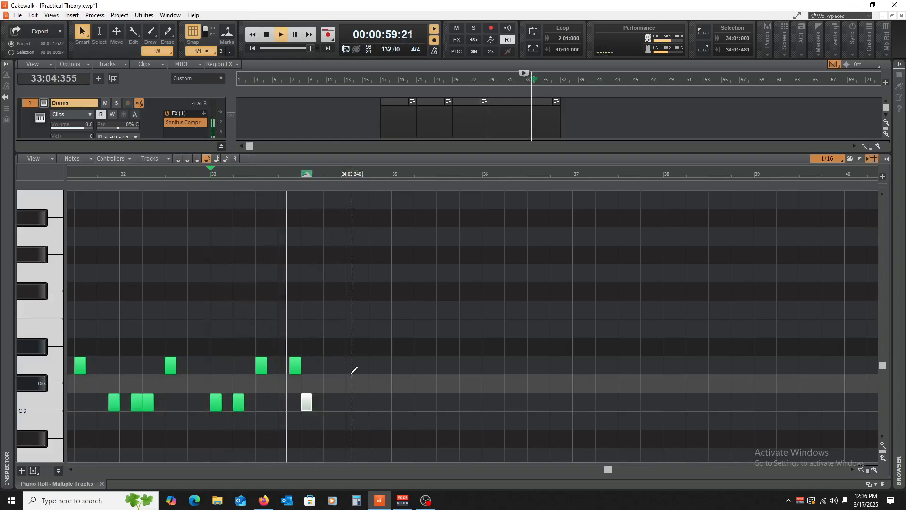
key("space")
key("space")
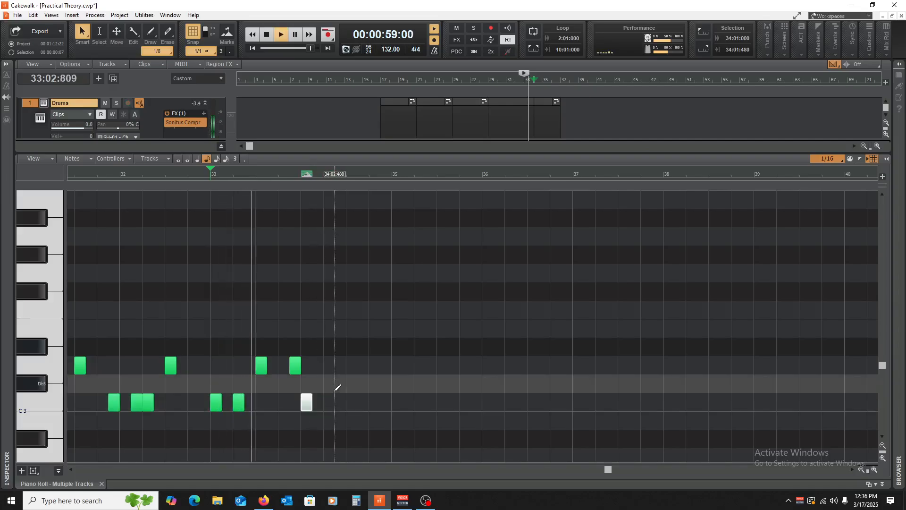
key("space")
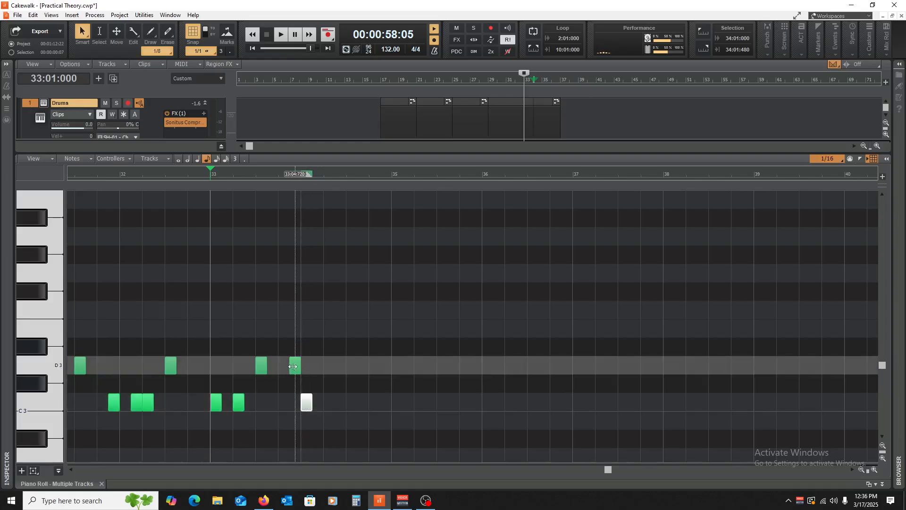
Step: Copy notes into measure 34, with D3 at 34:01:480, C3 at 34:02:000 and D3 at 34:03:000, and play them back
left_click(318, 366)
key("space")
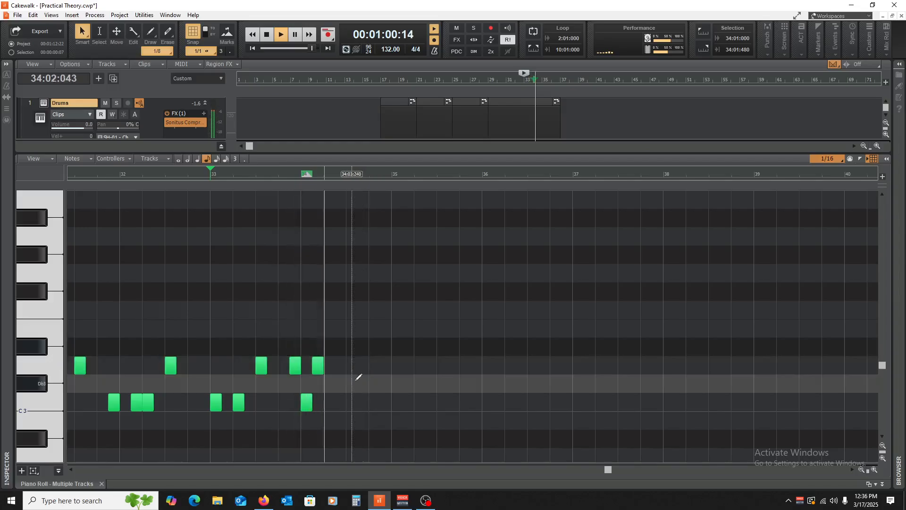
key("space")
left_click(330, 401)
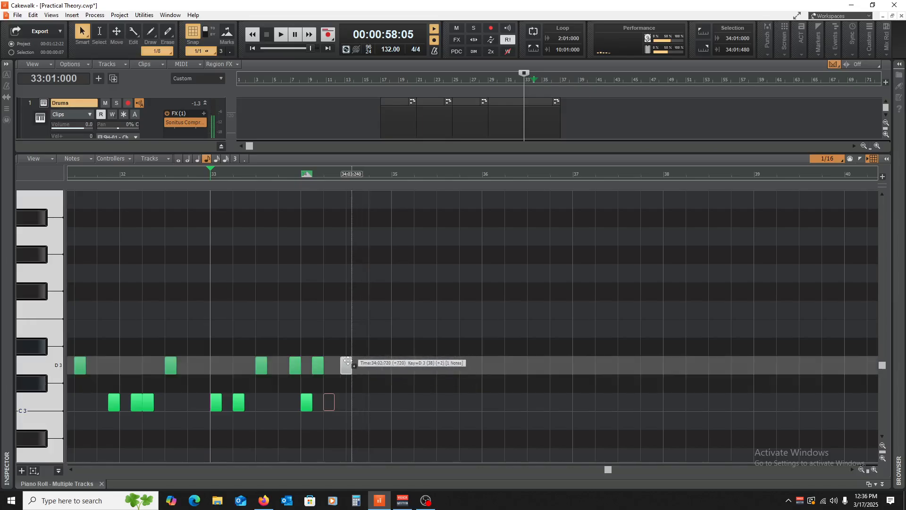
left_click(353, 366)
key("space")
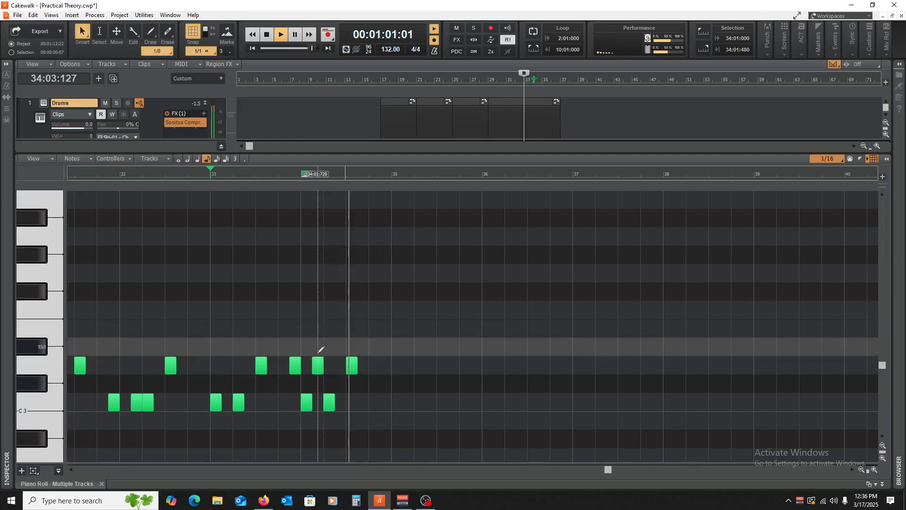
key("space")
Step: Lower the velocity of the D3 notes at 33:04:480 and 34:01:480 and play back the pattern
left_click_drag(290, 340, 321, 361)
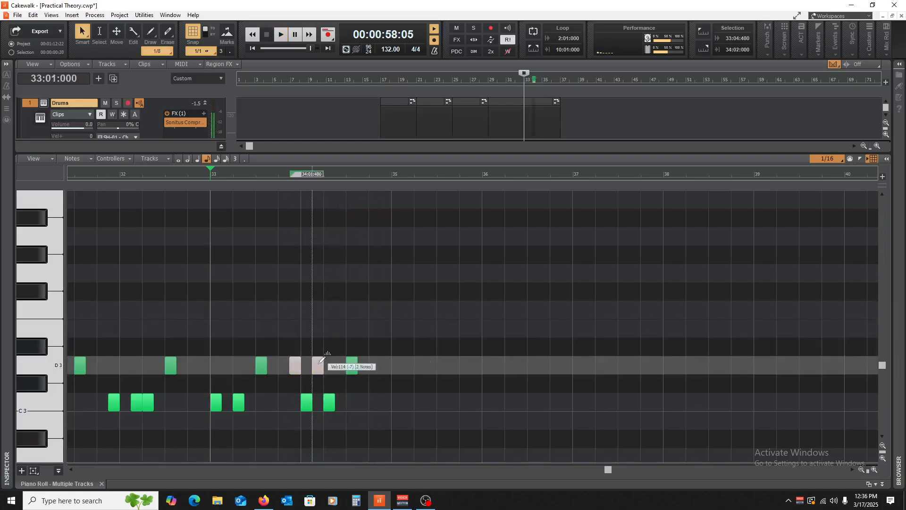
key("space")
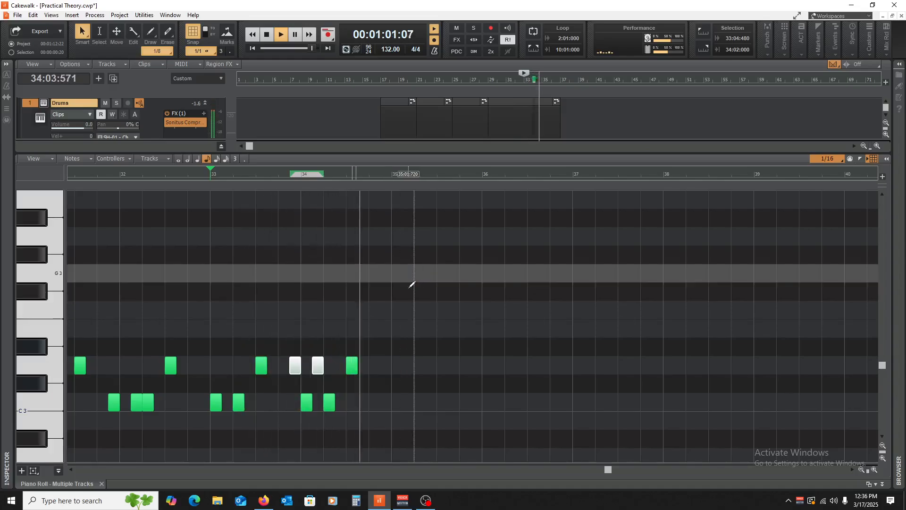
key("space")
key("space")
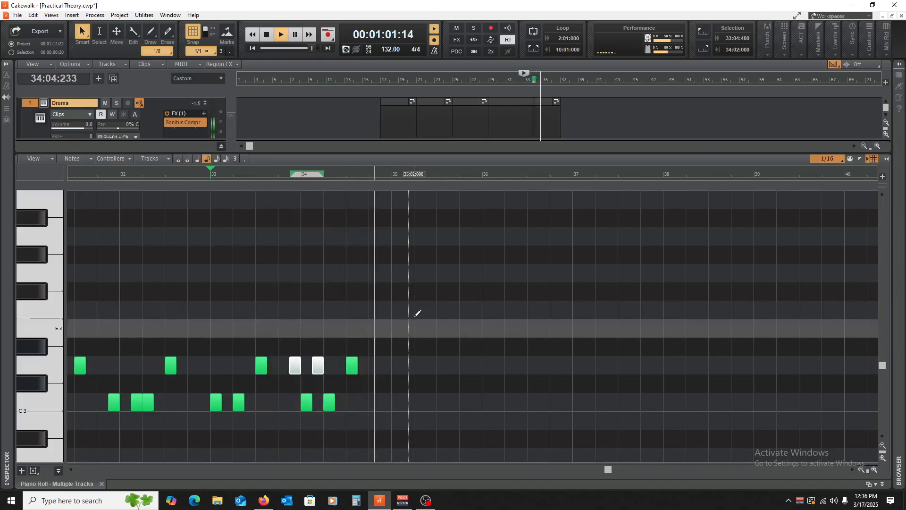
key("space")
Step: Duplicate the C3 and D3 notes of measures 33 and 34 to start at 35:01:000 and play back
left_click_drag(426, 310, 411, 401)
key("space")
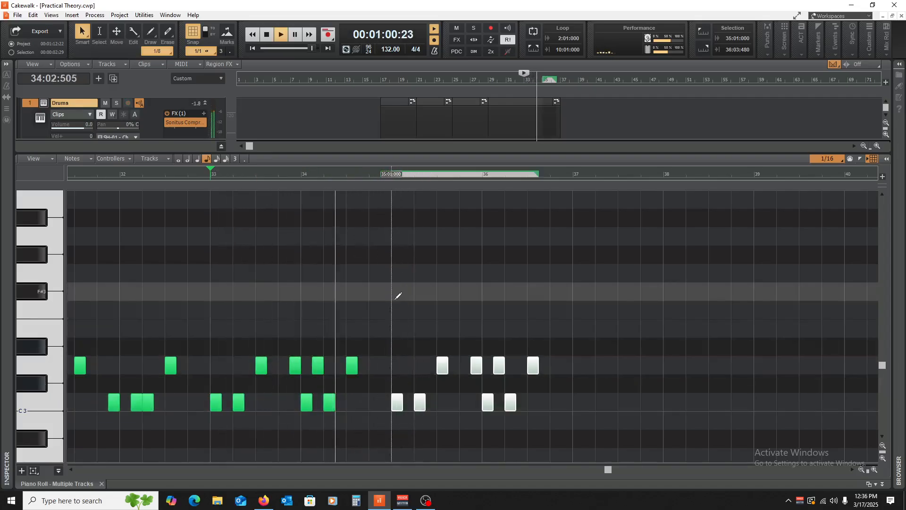
key("space")
Step: Copy a D3 note to 34:04:480 and duplicate the C3 and D3 pattern of measures 33 to 36 to start at 37:01:000
left_click(386, 365)
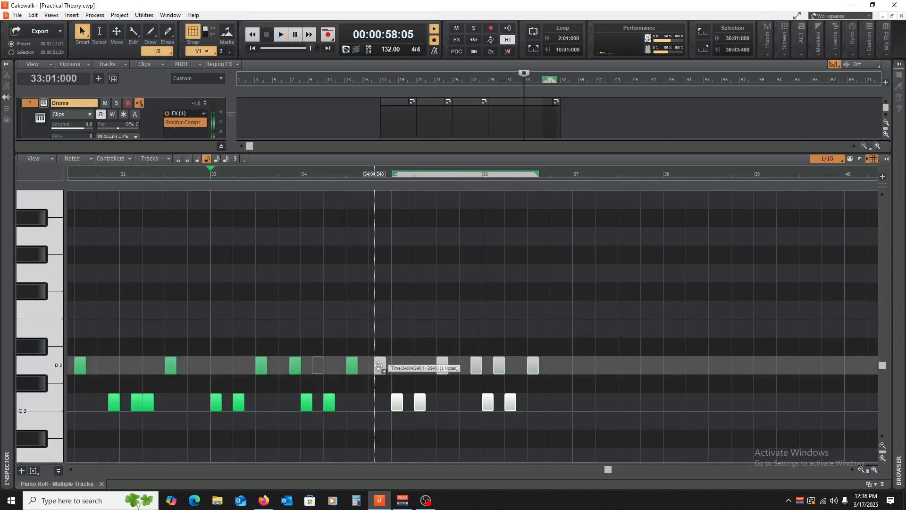
key("space")
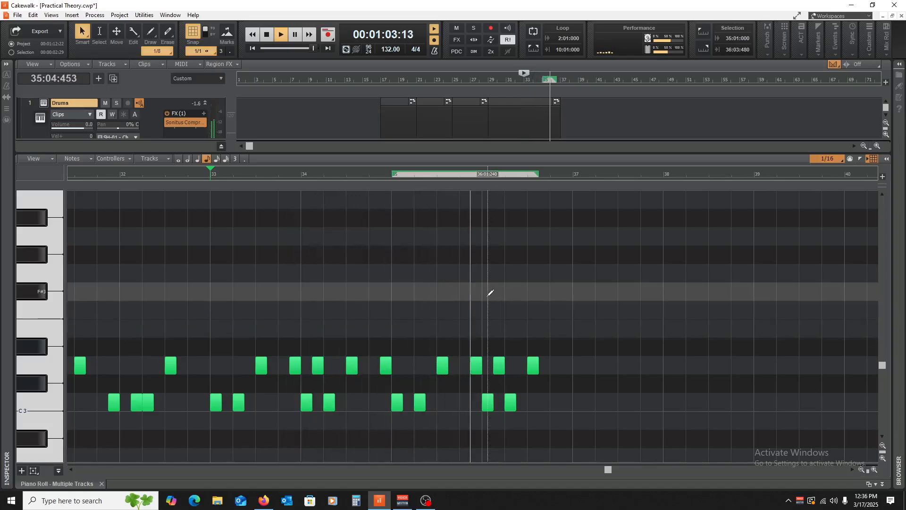
key("space")
left_click_drag(613, 310, 578, 401)
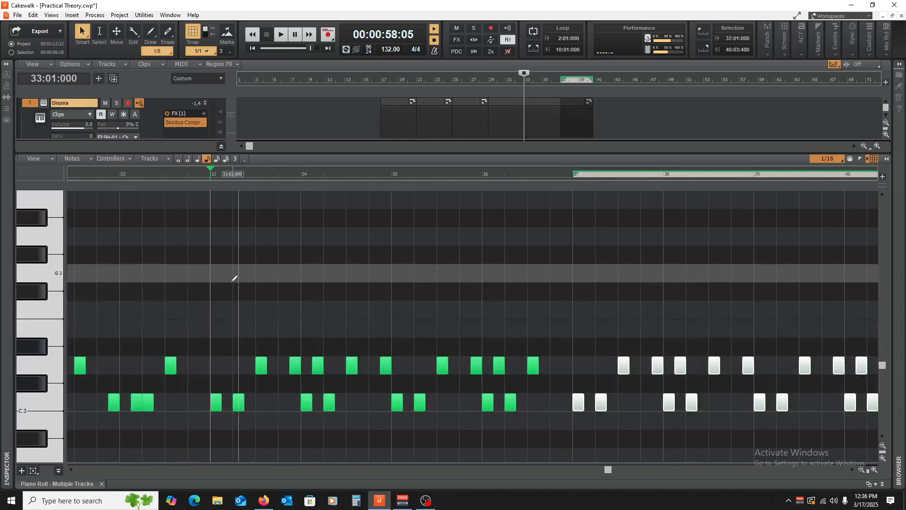
left_click(217, 303)
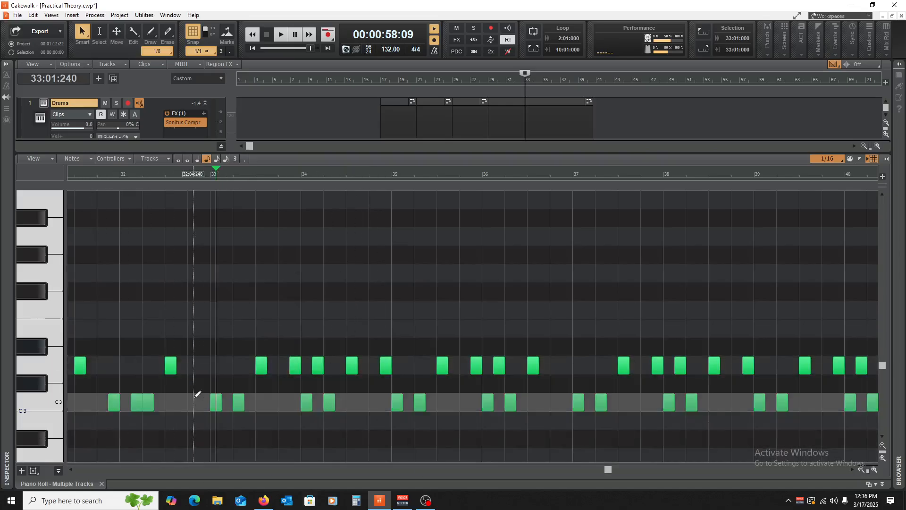
Step: Duplicate the run of C5 notes from measures 33 to 36 so the copy starts at measure 37
scroll(217, 382, "up", 5)
scroll(217, 384, "up", 1)
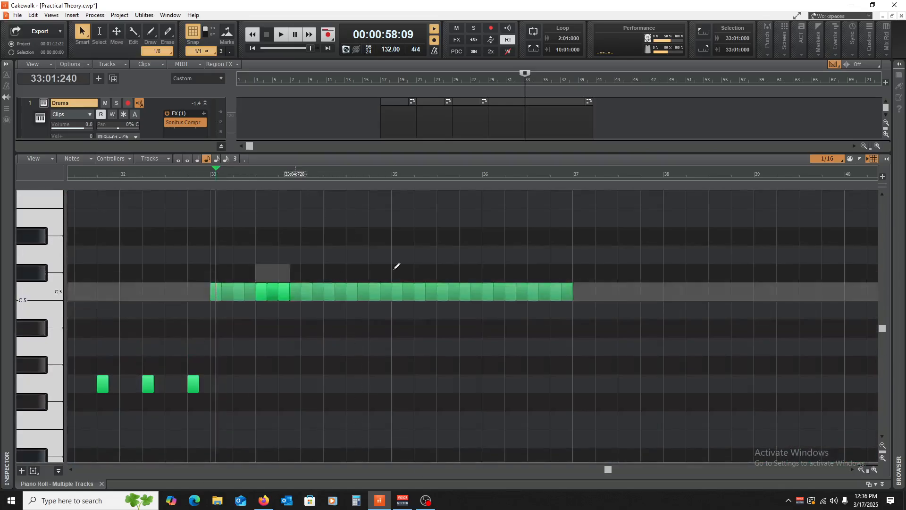
left_click_drag(192, 259, 727, 297)
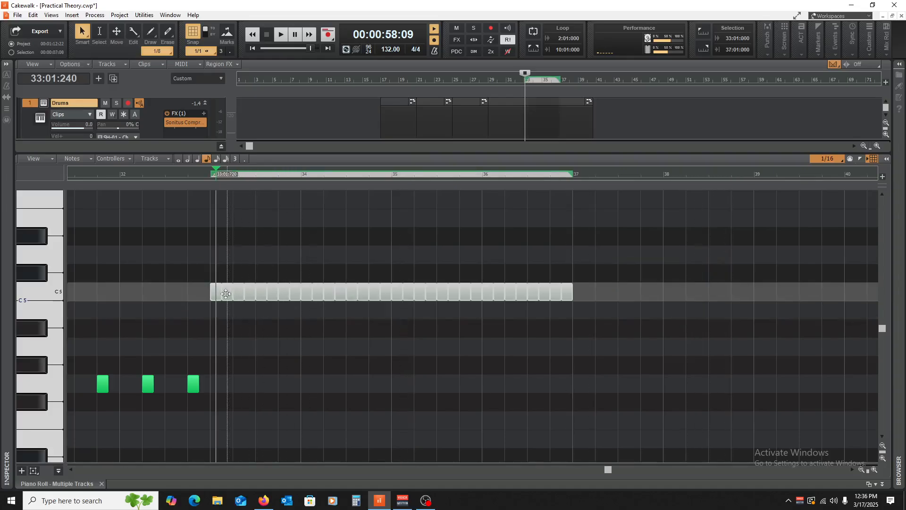
left_click_drag(229, 294, 574, 288)
left_click(375, 364)
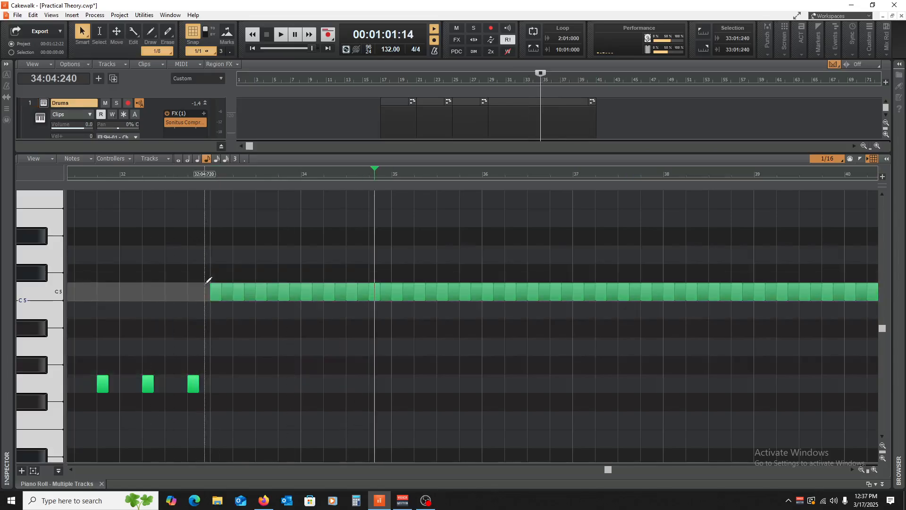
Step: Move the first C5 note at 33:01:000 down to Bb3
left_click_drag(214, 291, 216, 445)
scroll(227, 397, "down", 5)
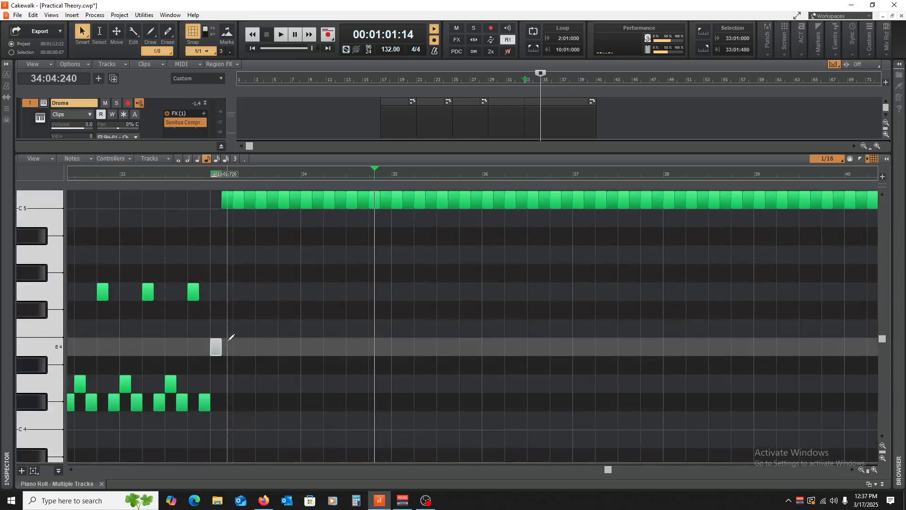
left_click_drag(216, 347, 215, 439)
scroll(234, 379, "down", 4)
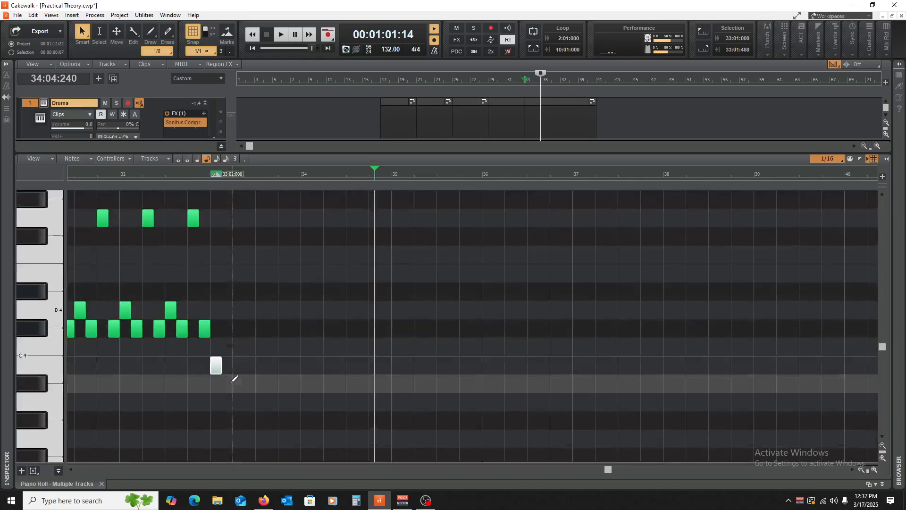
scroll(234, 379, "down", 1)
left_click_drag(215, 349, 215, 362)
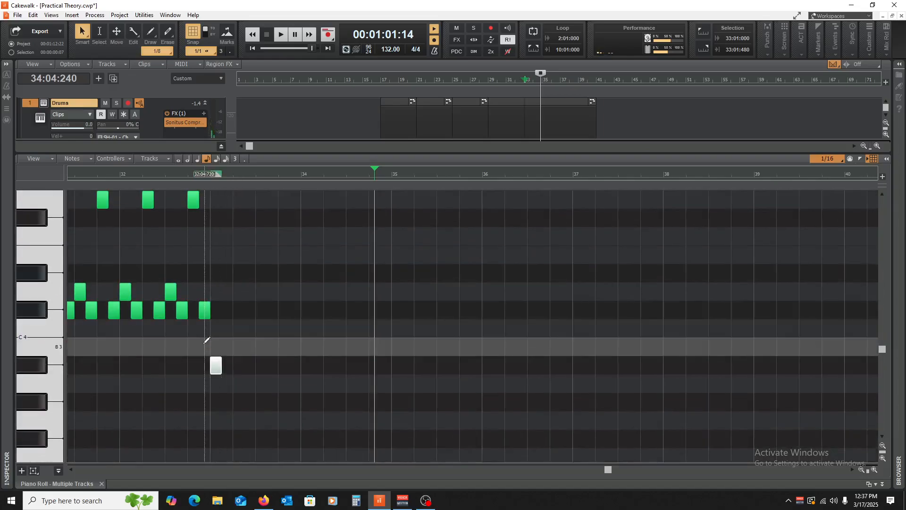
Step: Audition several drum sounds on the piano roll keyboard above and below the Bb3 note
left_click(33, 364)
left_click(36, 382)
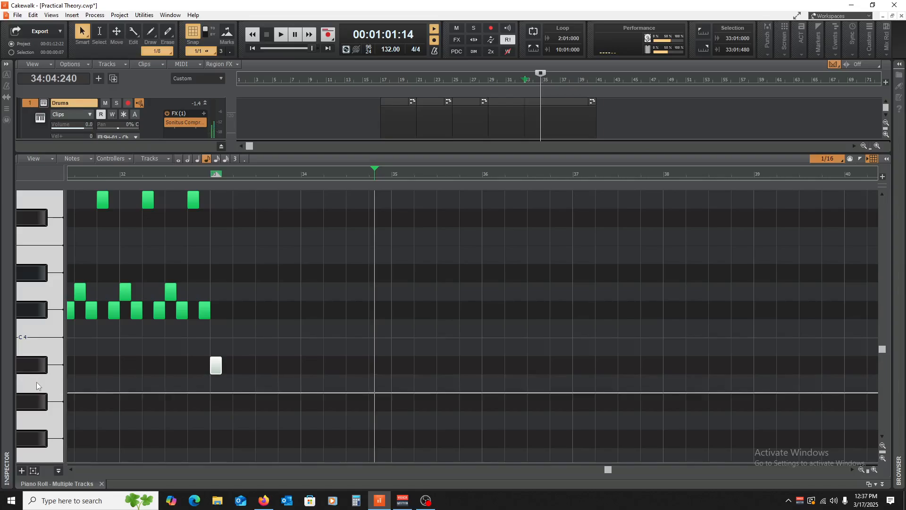
left_click(36, 415)
scroll(33, 330, "up", 5)
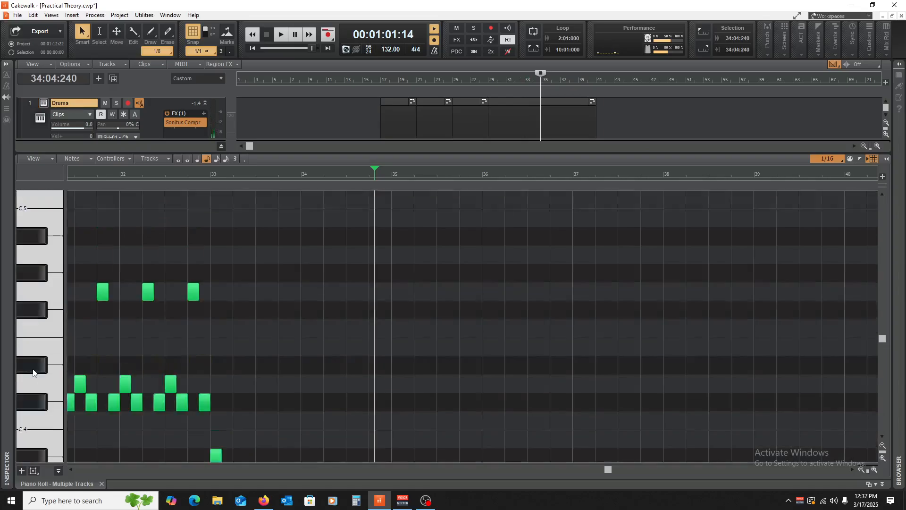
left_click(32, 274)
scroll(32, 274, "down", 6)
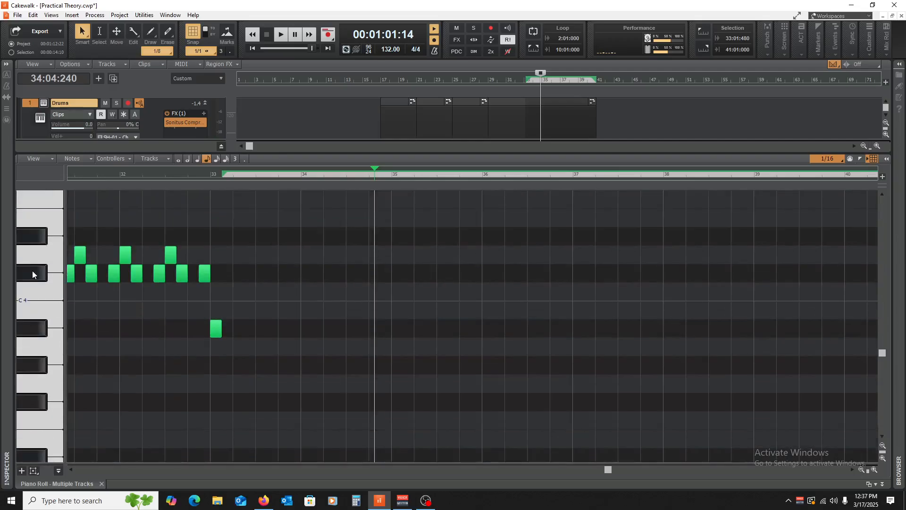
left_click(32, 345)
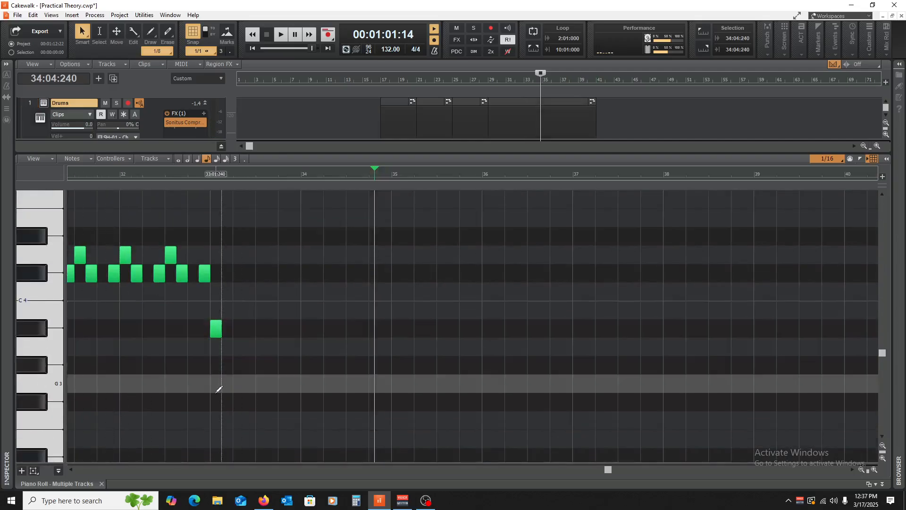
Step: Play the drum part from 33:01:000 and from 32:01:000 to check the transition into the new section
left_click(211, 391)
key("space")
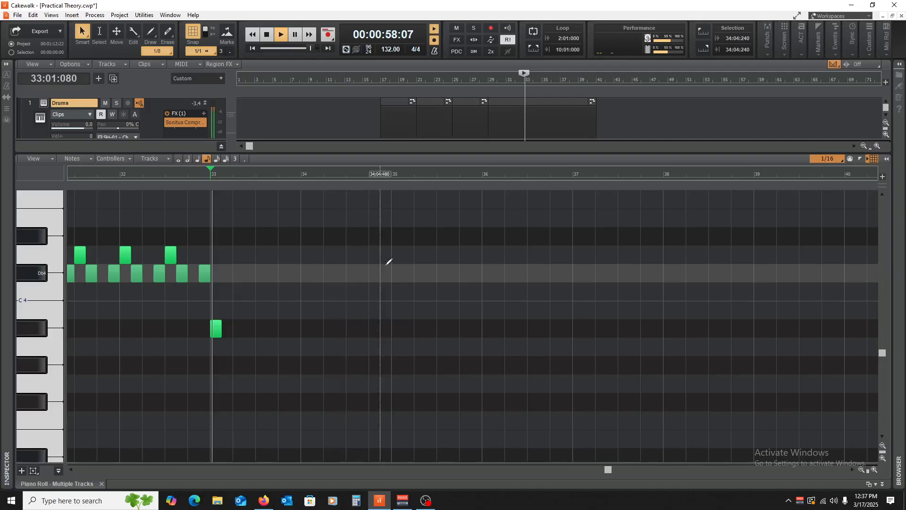
key("space")
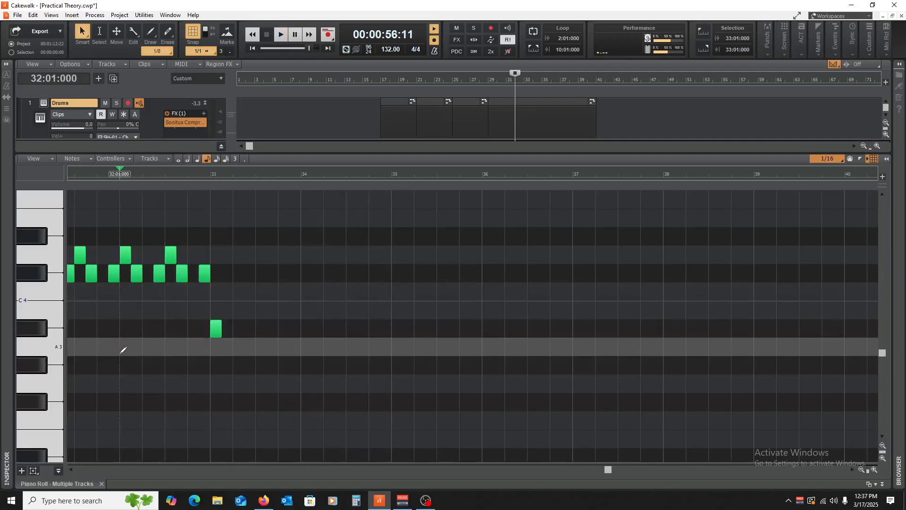
scroll(121, 353, "down", 7)
scroll(140, 309, "up", 7)
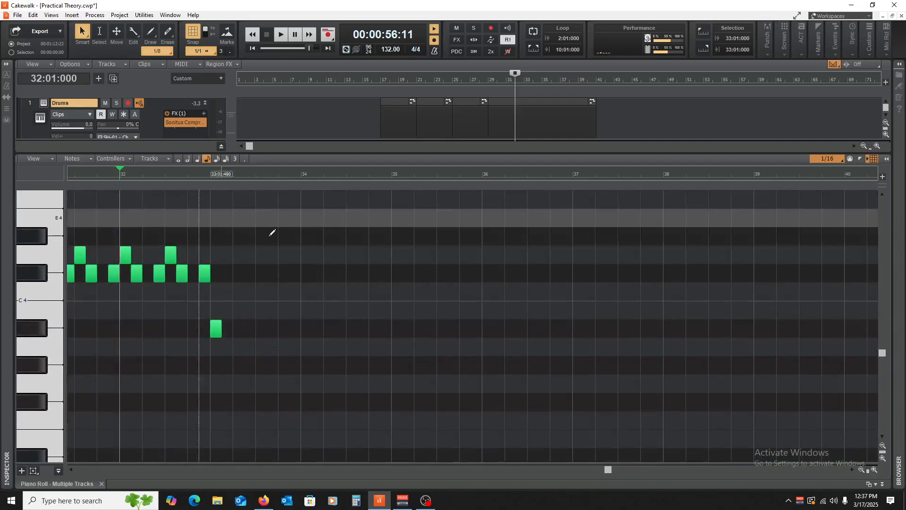
key("space")
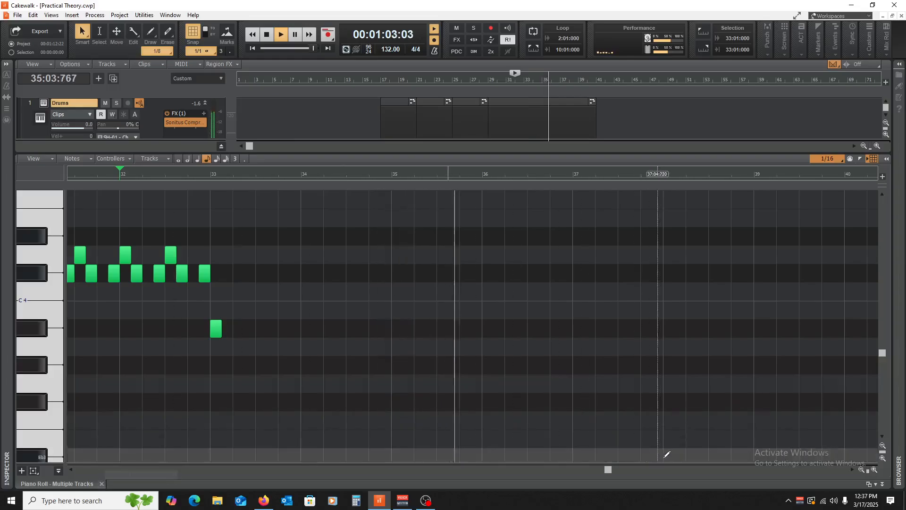
Step: Close the piano roll and stop playback
scroll(666, 454, "down", 4)
left_click_drag(608, 469, 640, 474)
left_click(102, 484)
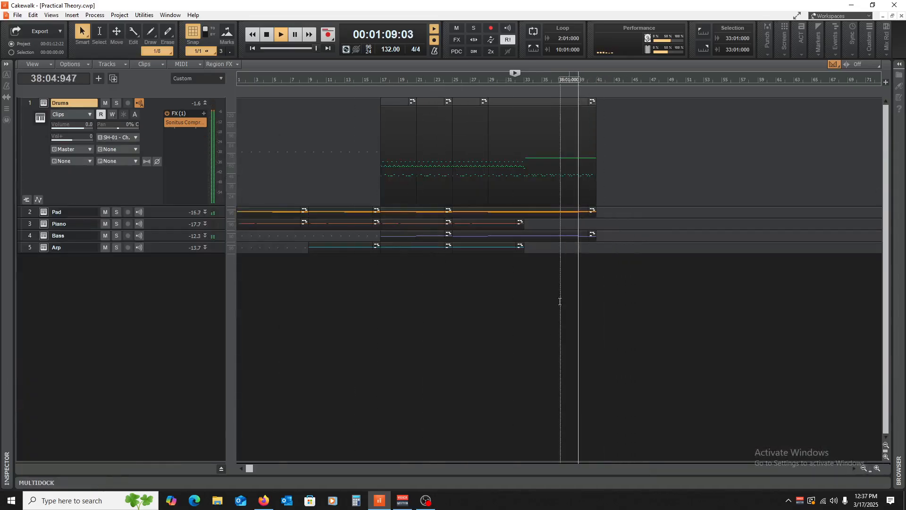
key("space")
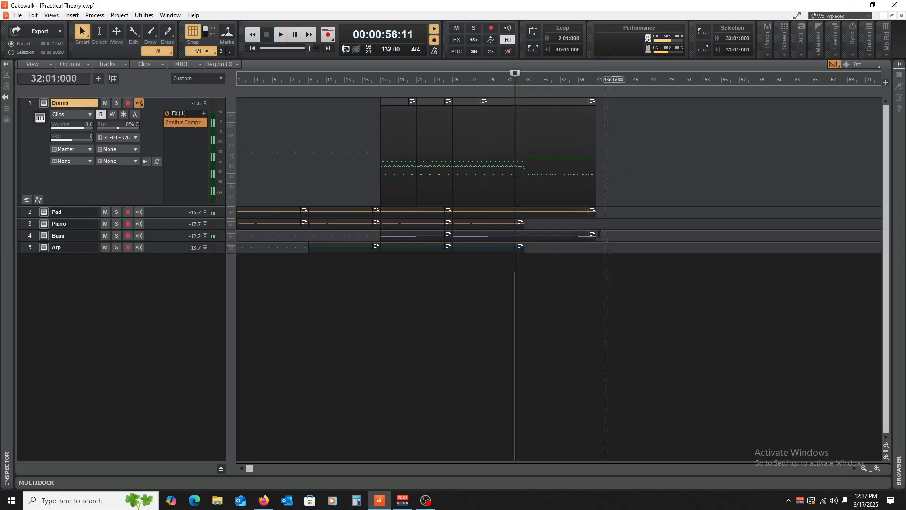
Step: Play the full arrangement around measure 33 and select the Bass clip spanning measures 25 to 41
key("space")
key("space")
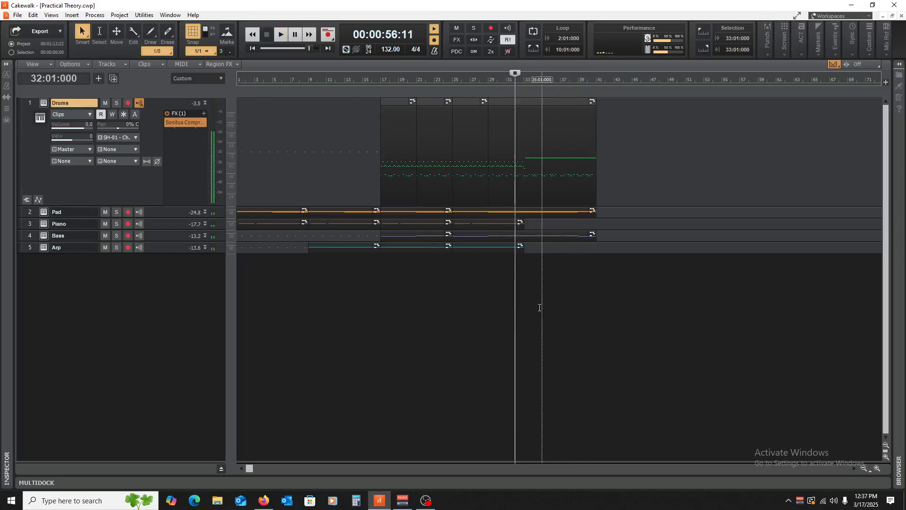
key("space")
left_click(577, 235)
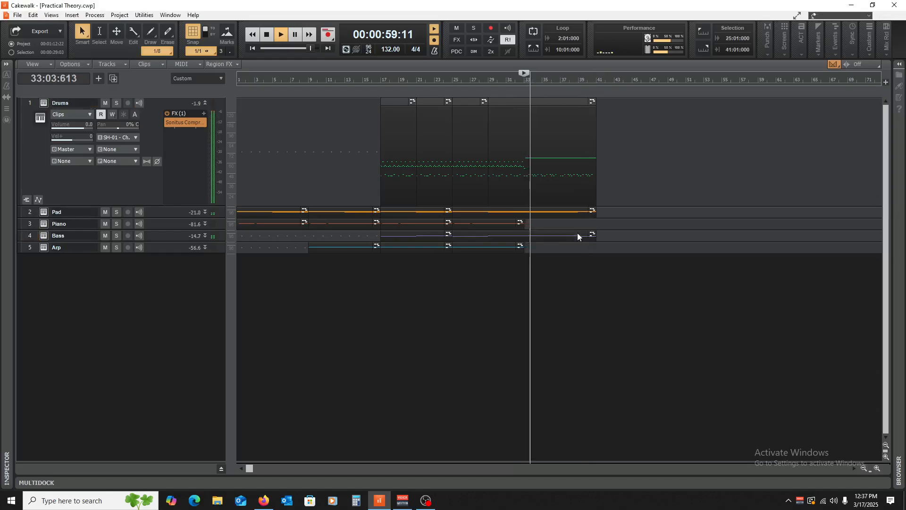
Step: Open the Bass clip for measures 25 to 41 in the piano roll and listen to its notes up to measure 39
double_click(577, 236)
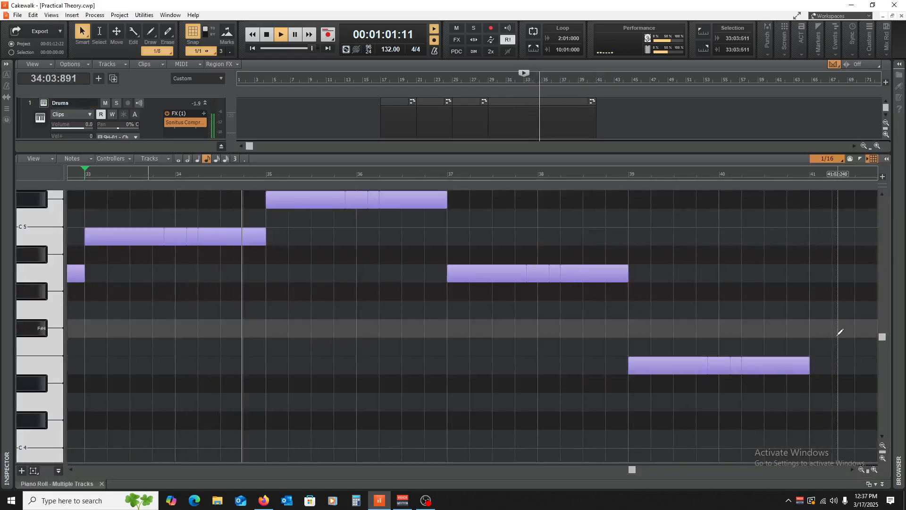
left_click_drag(633, 469, 667, 474)
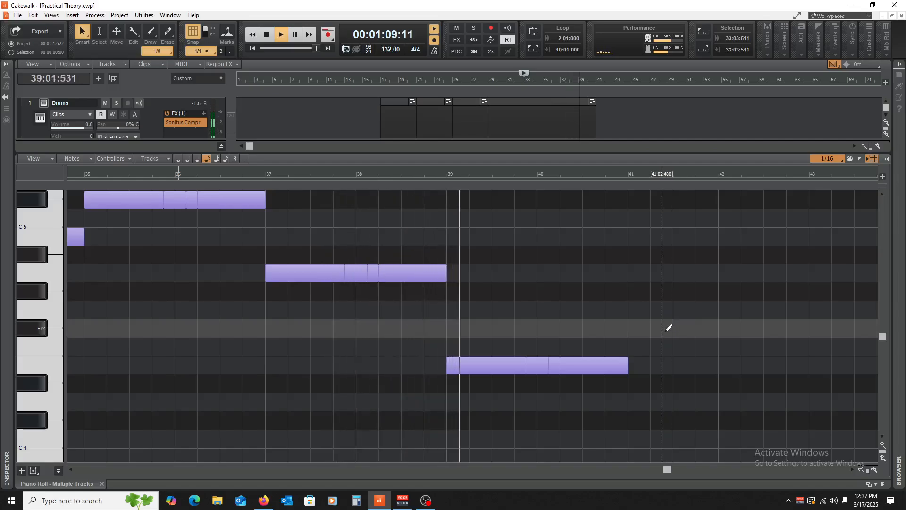
key("space")
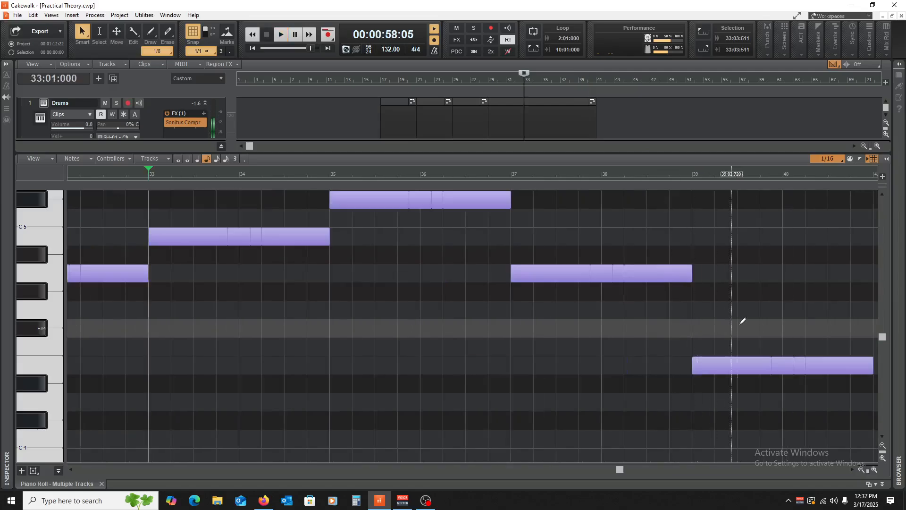
Step: Erase the existing B4 bass notes after the first quarter note in measures 33–34 and add a second quarter note at 33:02
scroll(278, 295, "up", 5)
right_click(299, 329)
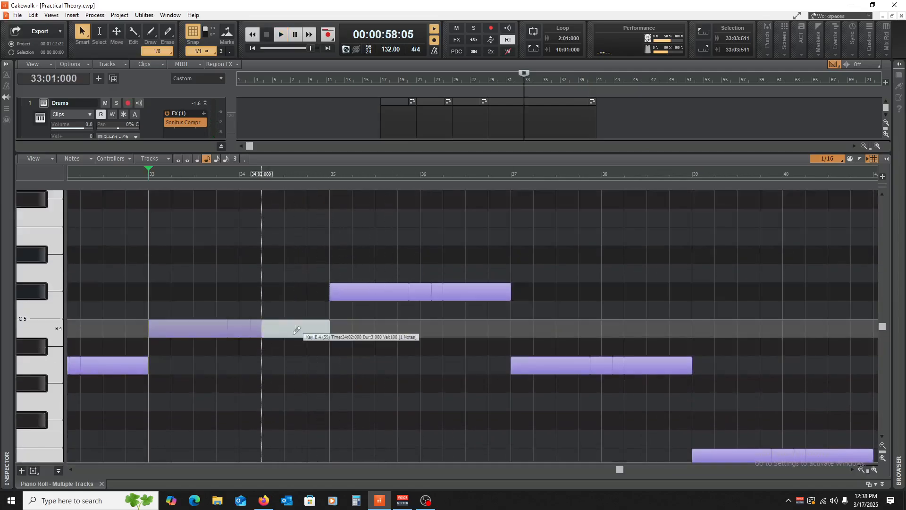
right_click(243, 331)
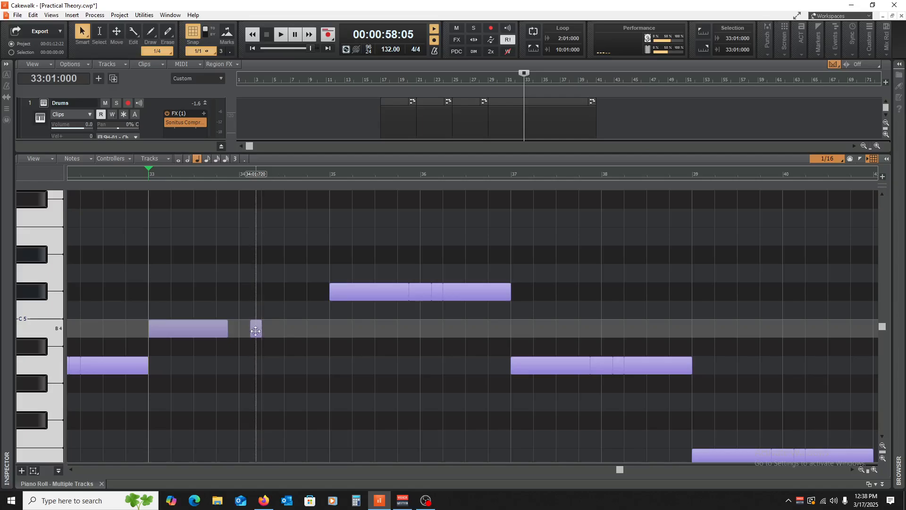
left_click_drag(224, 330, 171, 337)
left_click(182, 328)
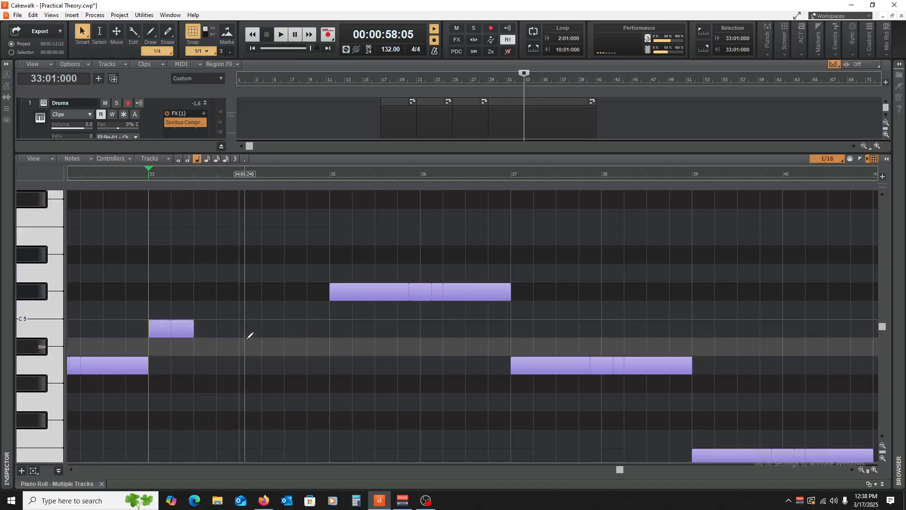
Step: Lengthen the second B4 note to the end of measure 33 as a dotted half note, playing the part before and after
key("space")
key("space")
left_click_drag(192, 329, 238, 328)
key("space")
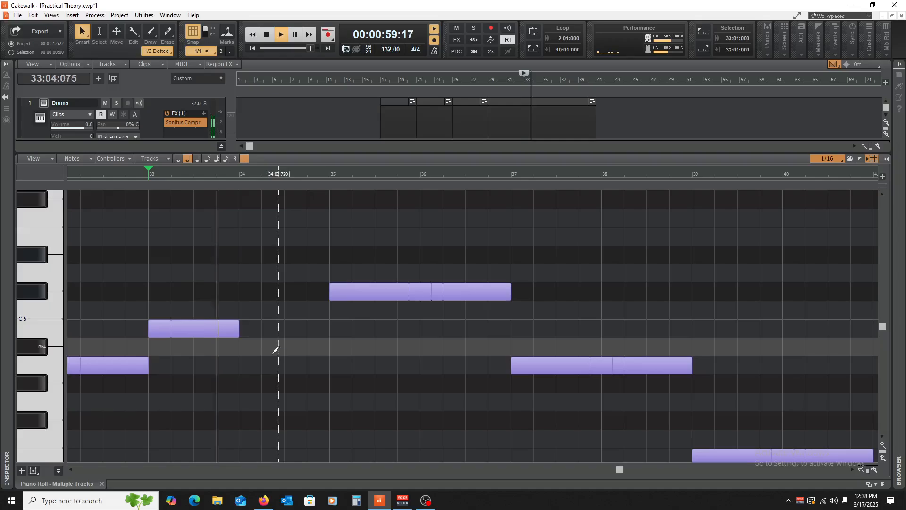
key("space")
Step: Copy both B4 notes of measure 33 into measure 34 and play the bass line from 33:01:000
left_click(173, 330)
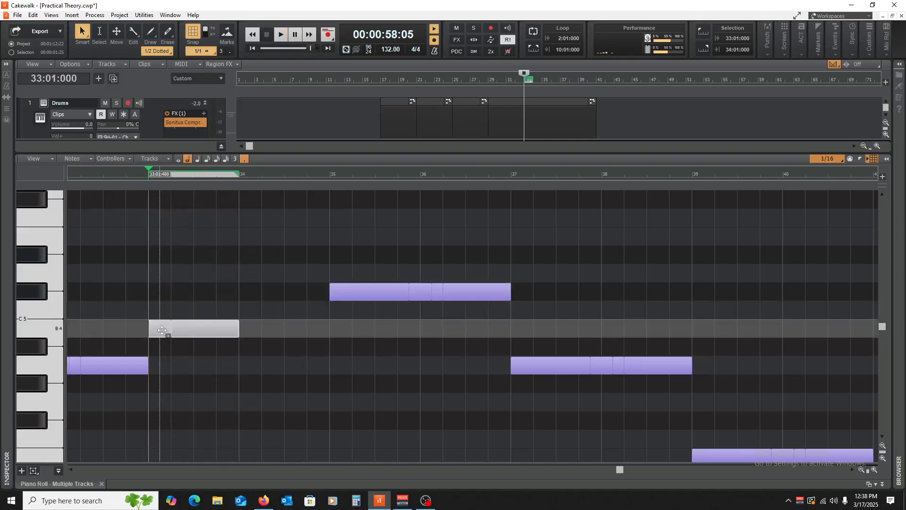
left_click_drag(162, 330, 252, 329)
key("space")
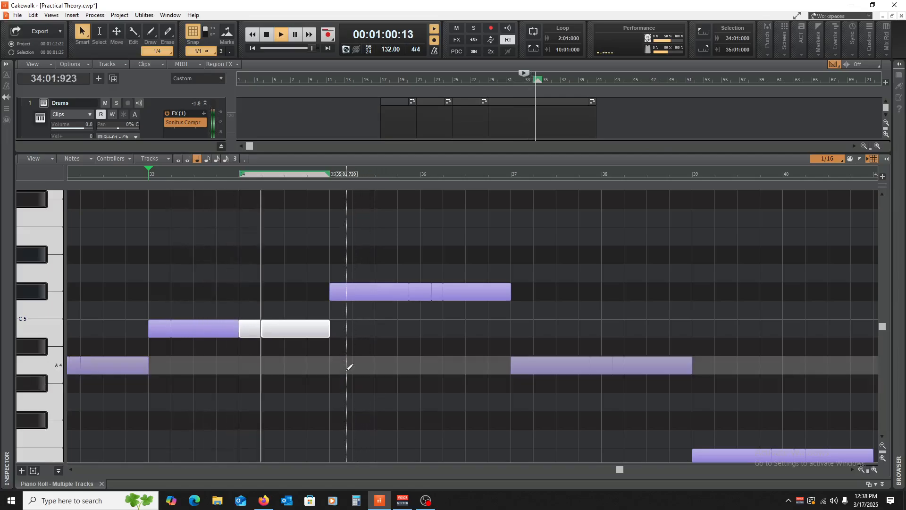
key("space")
key("space")
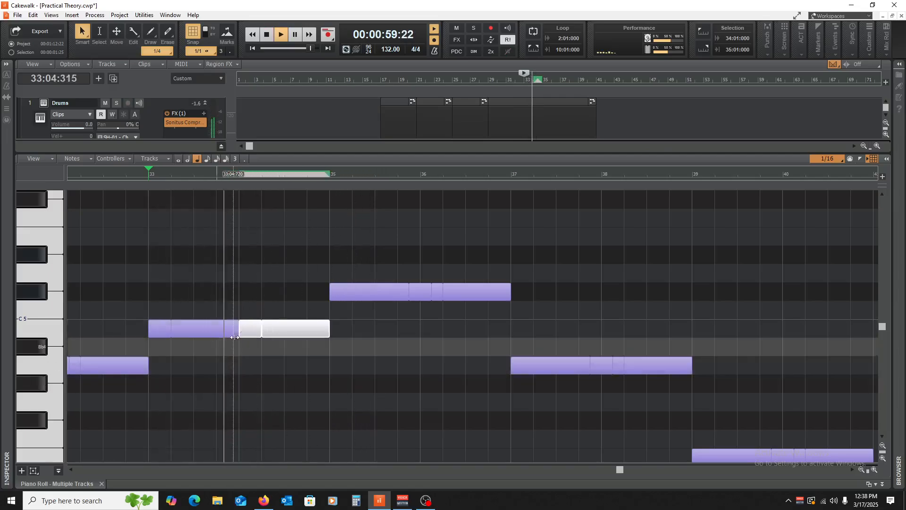
key("space")
Step: Shift the start of the copied B4 notes back to 33:04:480 and play the result from 33:01:000
left_click_drag(237, 330, 228, 336)
key("space")
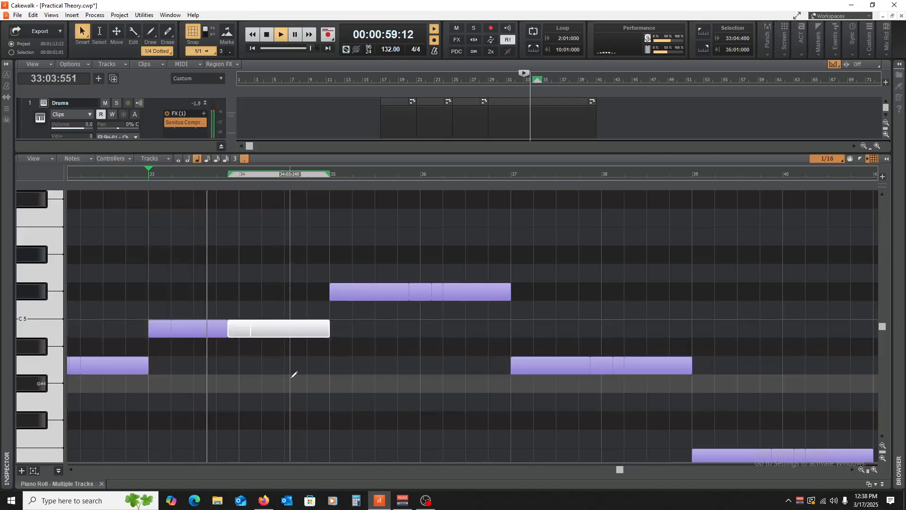
key("space")
key("space")
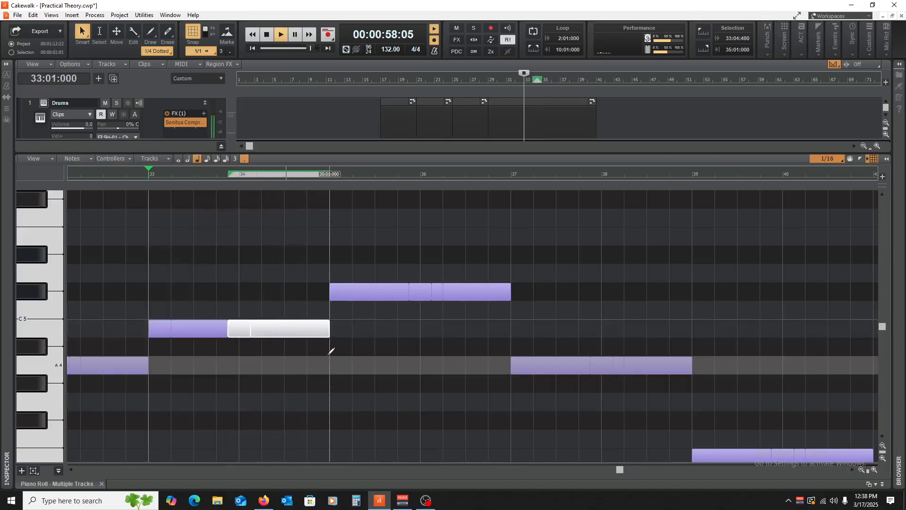
left_click(333, 382)
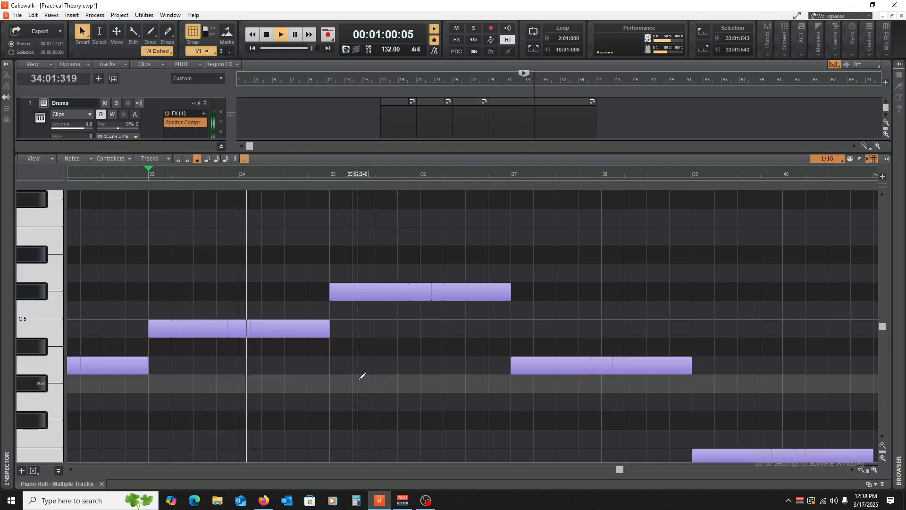
key("space")
Step: Replace the short B4 note at 33:04:480 with a copy of the opening quarter note and play measures 33–34
left_click_drag(248, 335, 243, 335)
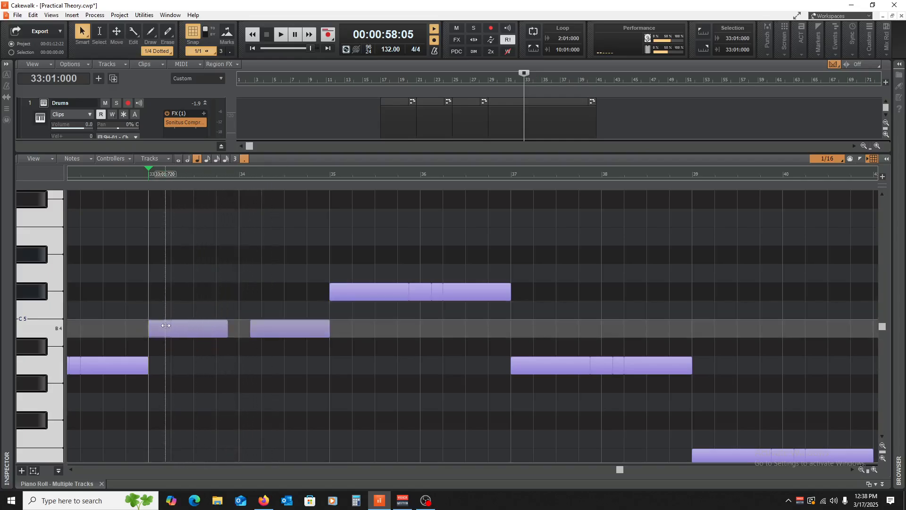
left_click_drag(159, 327, 240, 326)
key("space")
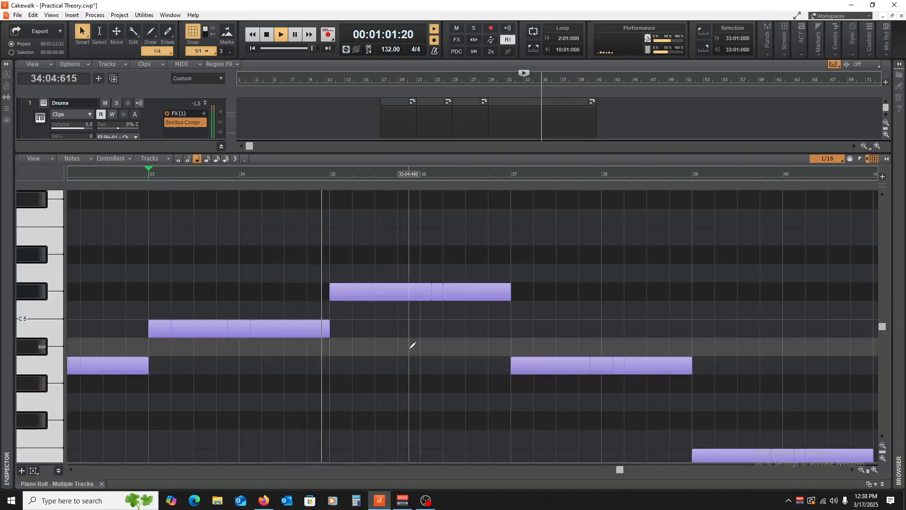
key("space")
Step: Replace the Db5 bass notes in measures 35–36 with a copy of the new B4 pattern placed on Db5
left_click_drag(355, 239, 536, 300)
key("Delete")
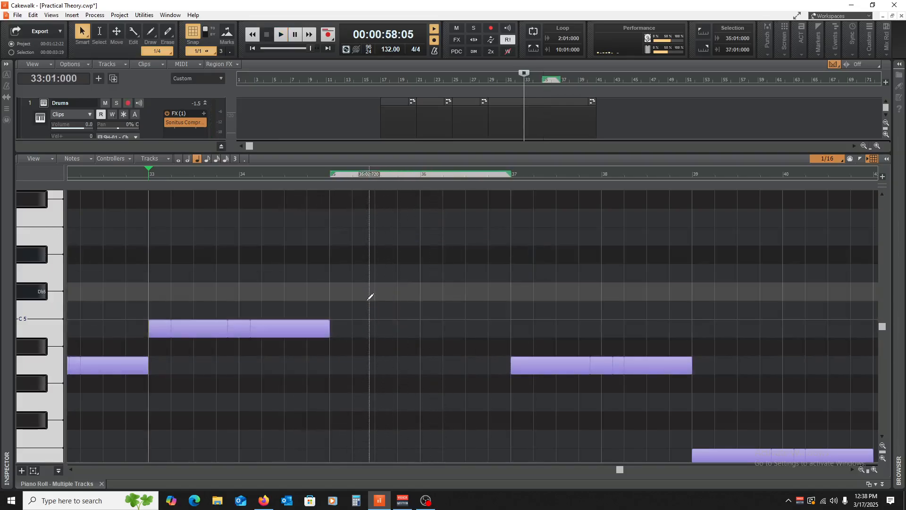
left_click_drag(367, 303, 352, 317)
key("space")
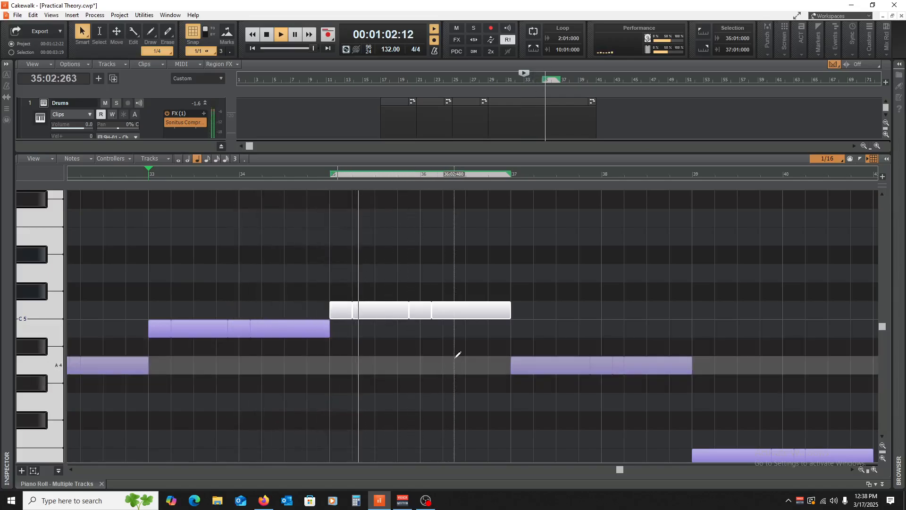
key("space")
left_click_drag(373, 311, 374, 299)
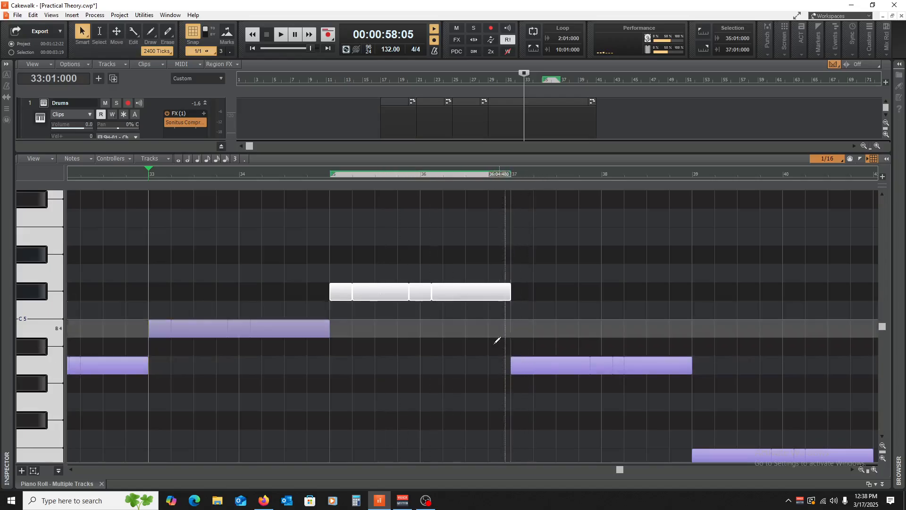
Step: Replace the A4 bass notes in measures 37–38 with a copy of the new pattern placed on A4
left_click_drag(475, 338, 728, 385)
key("Delete")
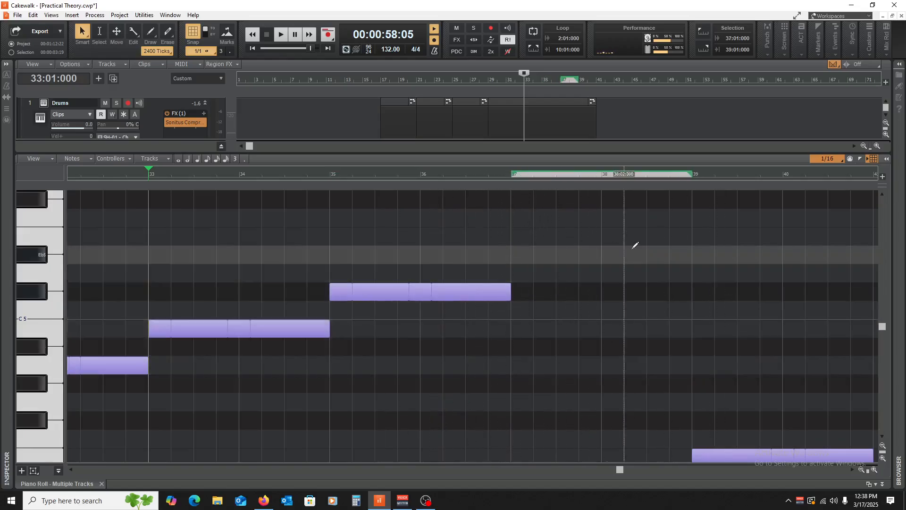
left_click_drag(620, 261, 516, 368)
Step: Delete the E4 bass notes in measures 39–40 and copy the A4 pattern there on E4
scroll(660, 392, "down", 2)
left_click_drag(634, 391, 811, 392)
key("Delete")
scroll(429, 411, "up", 2)
left_click_drag(341, 270, 653, 307)
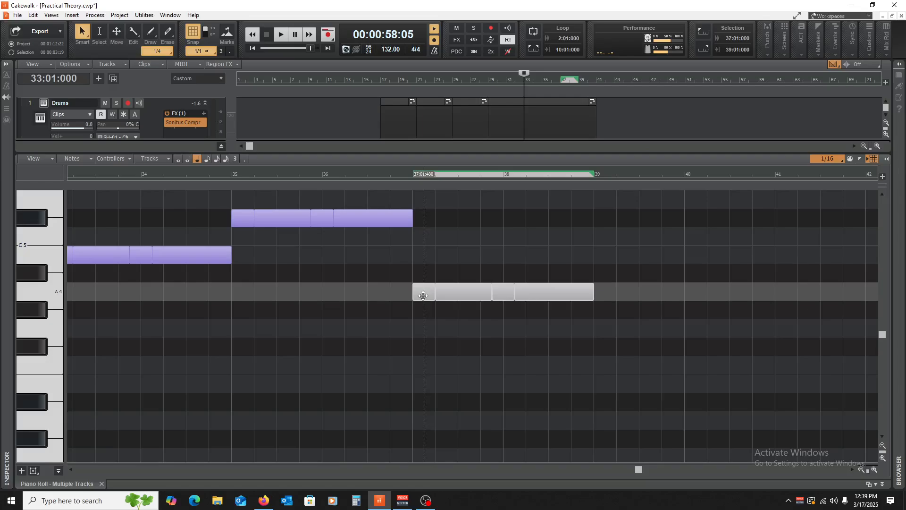
left_click_drag(422, 293, 603, 381)
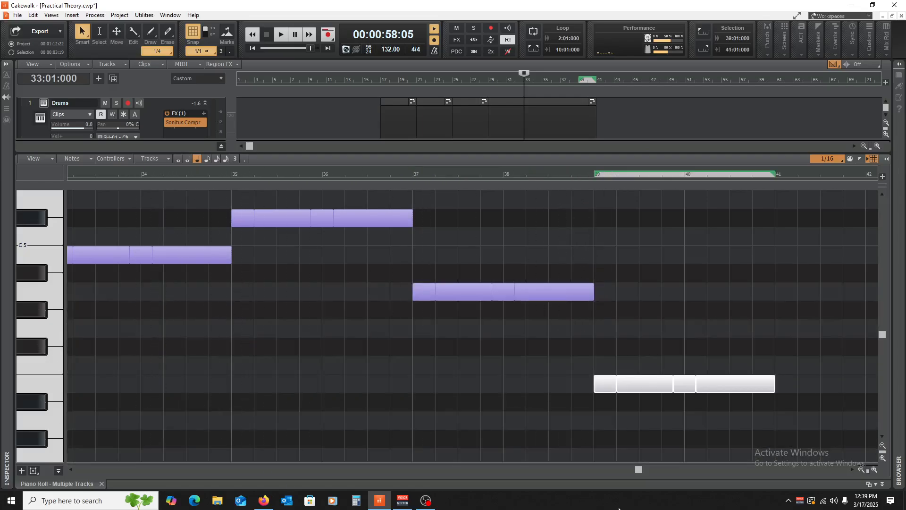
Step: Play the revised bass line from measure 33 into measure 35
left_click_drag(637, 470, 626, 470)
key("space")
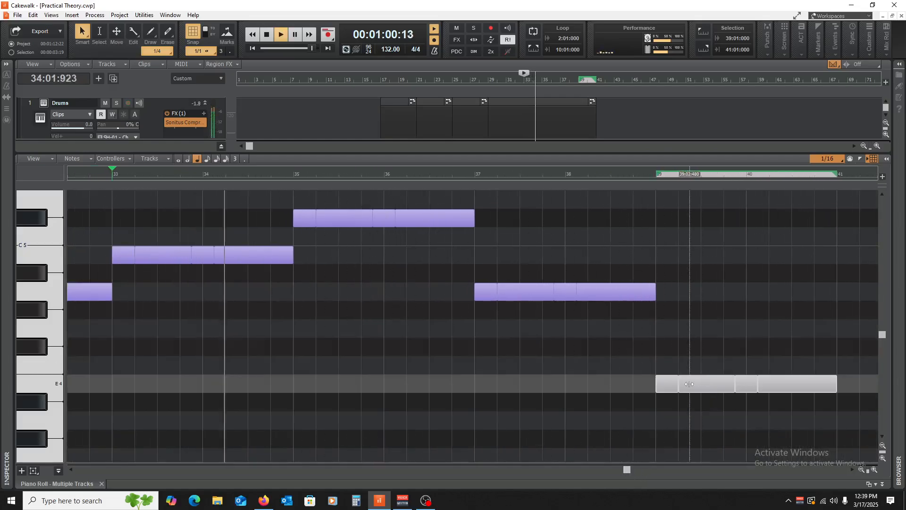
scroll(664, 393, "up", 3)
scroll(672, 397, "down", 2)
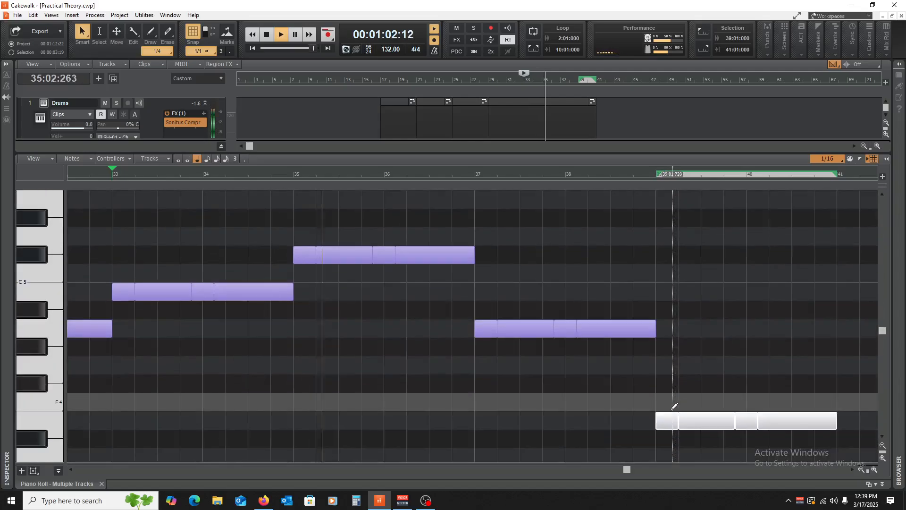
key("space")
Step: Raise the bass notes in measures 39–40 an octave to E5, play the section and save the project
left_click_drag(669, 422, 662, 254)
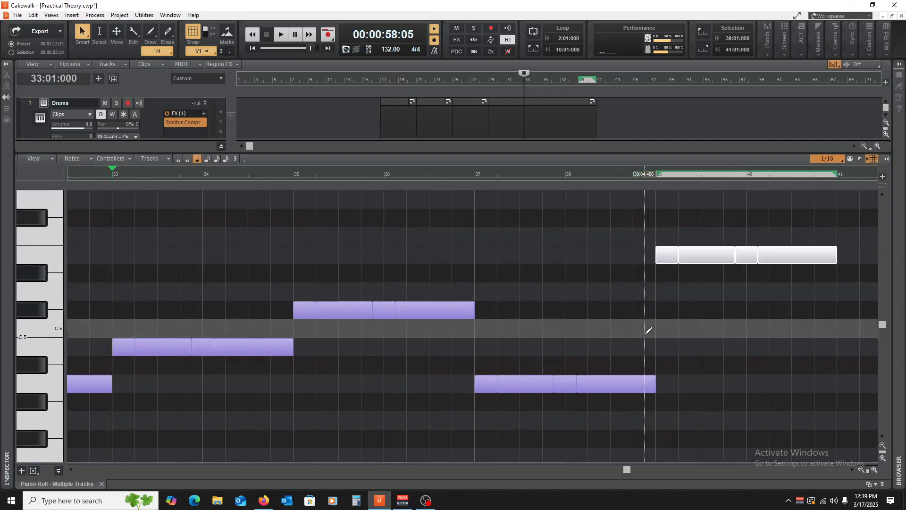
key("space")
key("ctrl+s")
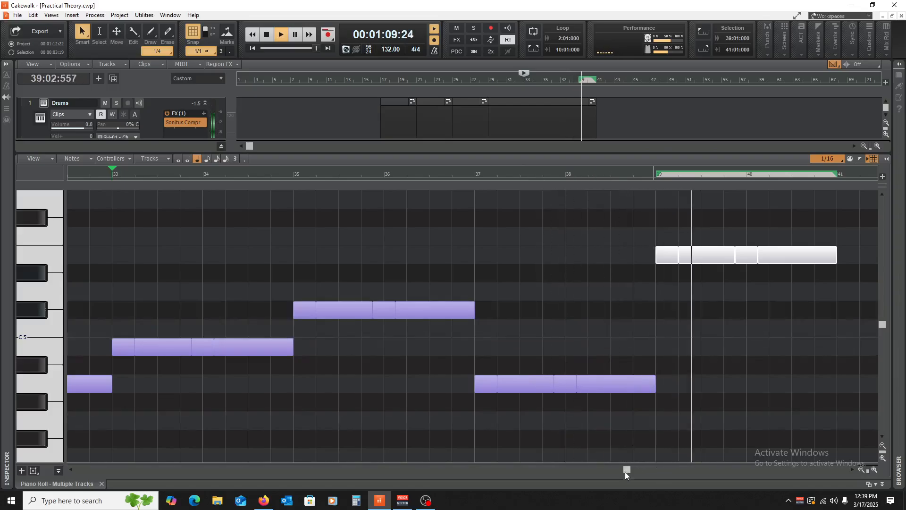
scroll(574, 373, "up", 2)
key("space")
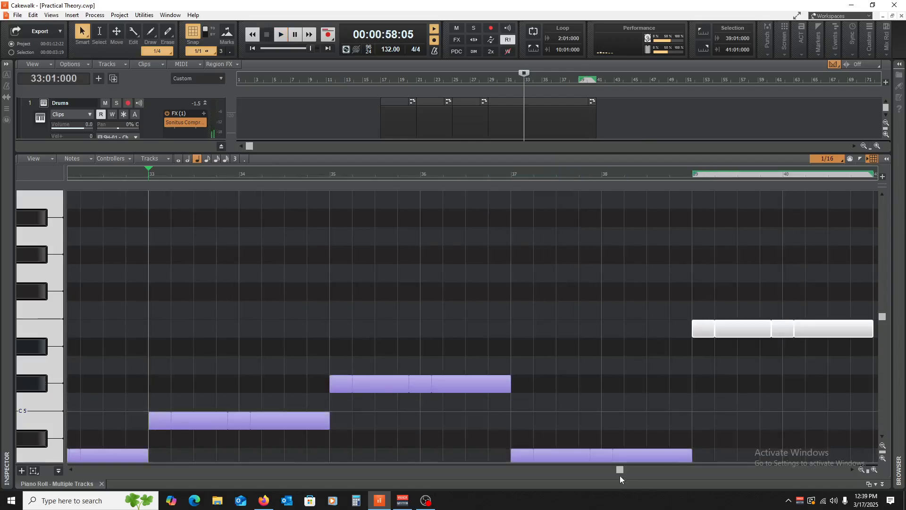
Step: Lower the last two E5 notes, starting at 39:04:480, to Eb5 and play from 39:01:000
scroll(633, 361, "right", 3)
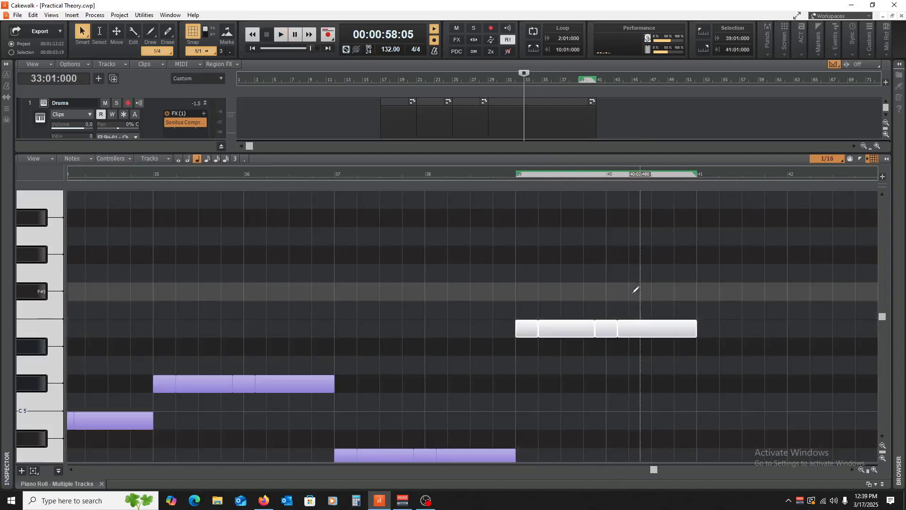
left_click(618, 291)
mouse_move(608, 305)
left_mouse_down()
mouse_move(651, 347)
mouse_move(608, 333)
mouse_move(611, 348)
mouse_move(647, 347)
left_mouse_up()
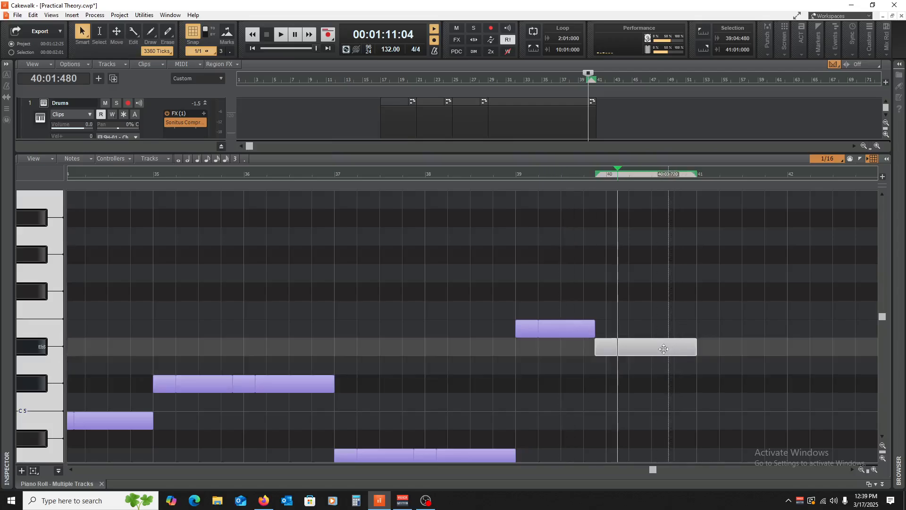
right_click(662, 347)
key("ctrl+z")
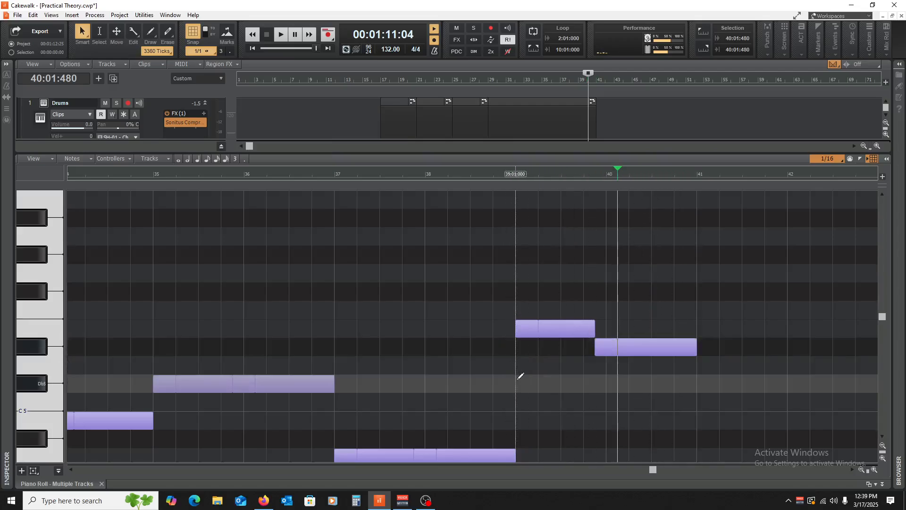
left_click(518, 379)
key("space")
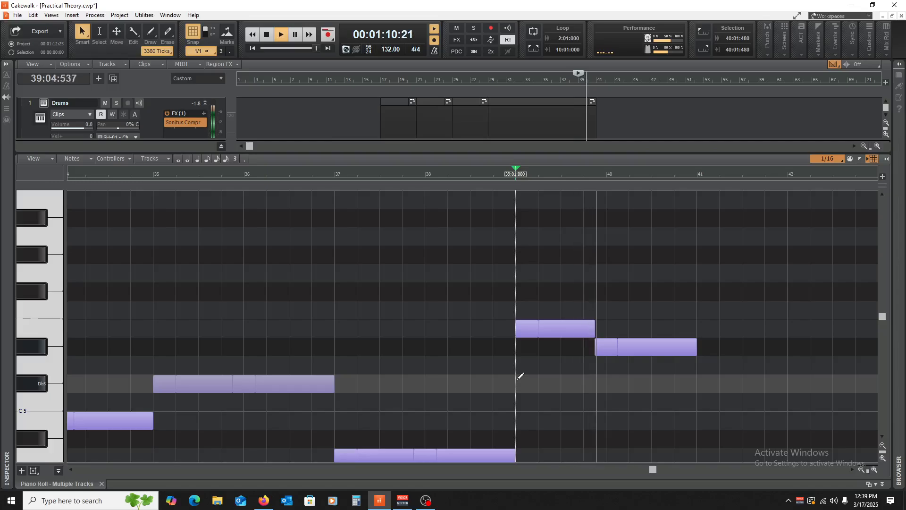
key("space")
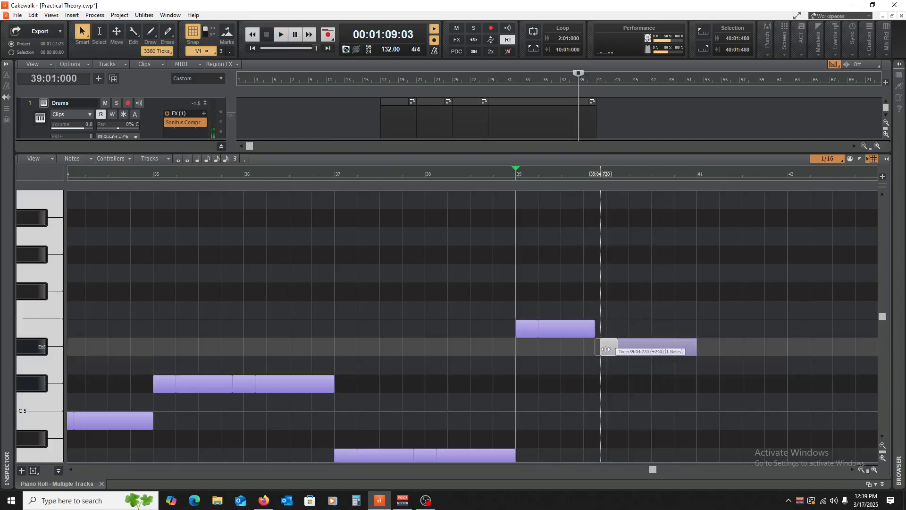
Step: Start the Eb5 notes at measure 40, extend the preceding E5 note up to them, and play from 39:01:000
left_click_drag(607, 349, 611, 330)
key("space")
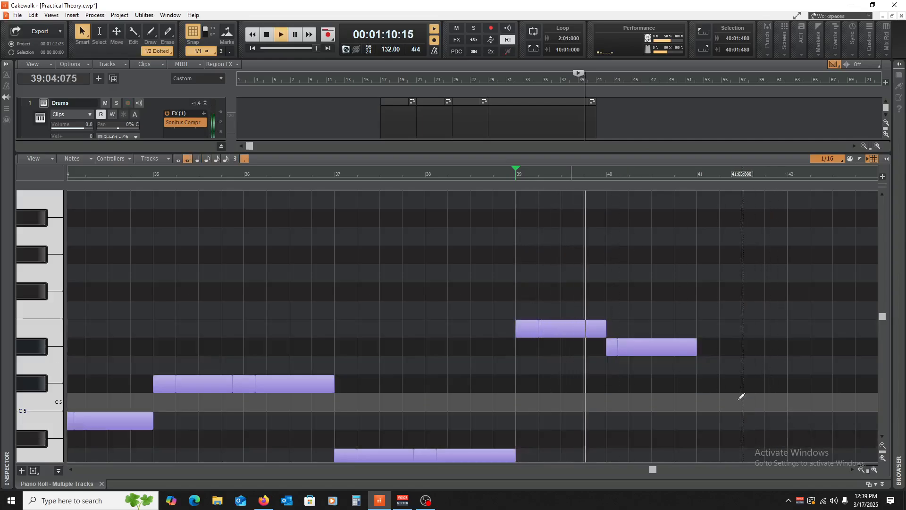
key("space")
Step: Erase the long Eb5 note, lengthen the short one to a whole note filling measure 40, play it and close the piano roll
right_click(638, 346)
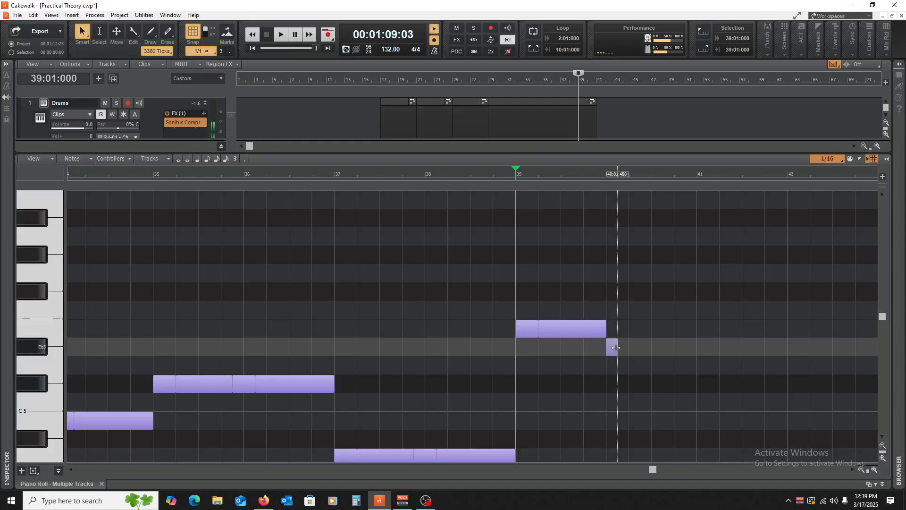
left_click_drag(615, 347, 697, 352)
key("space")
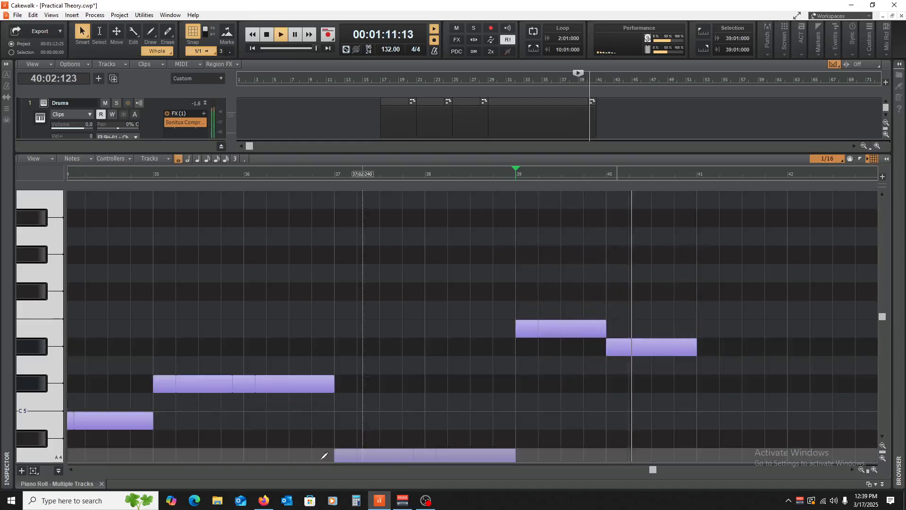
key("space")
key("d")
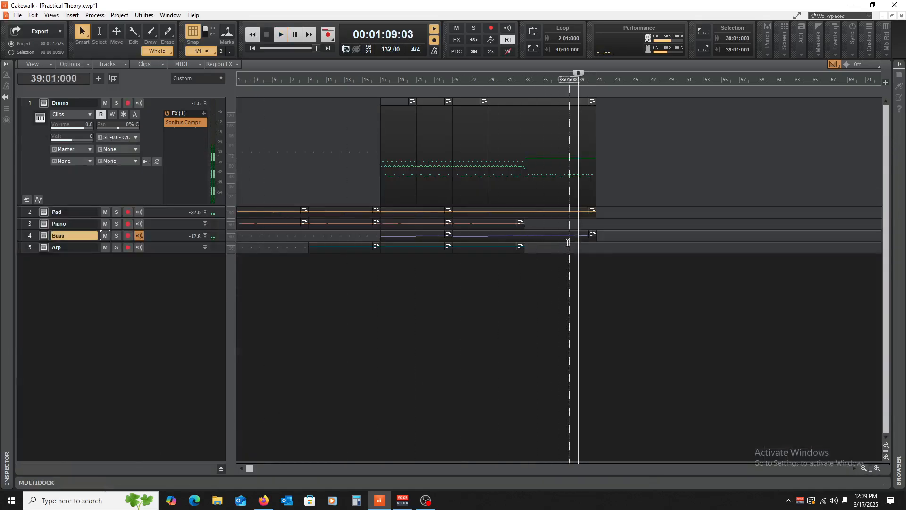
Step: Shorten the Pad's long E5 note to measure 39, add an Eb5 whole note in measure 40, play it and save the project
double_click(556, 209)
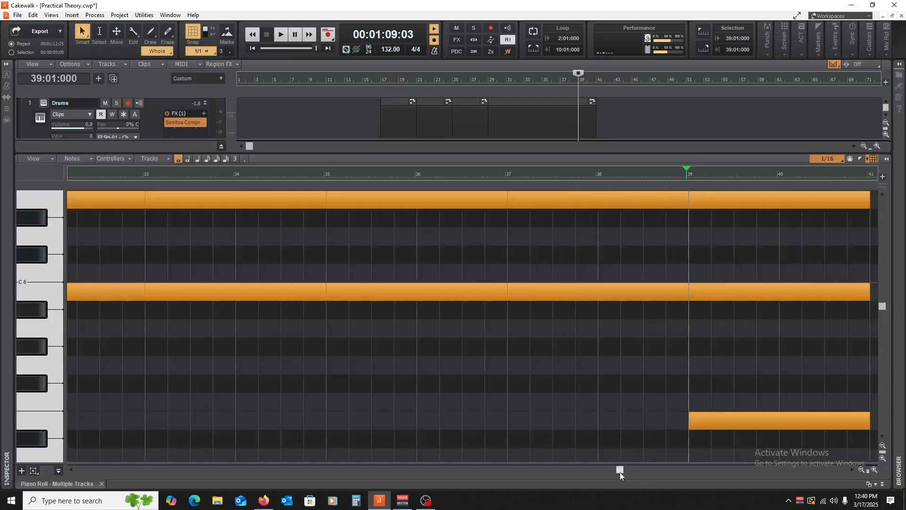
left_click_drag(619, 470, 685, 469)
key("space")
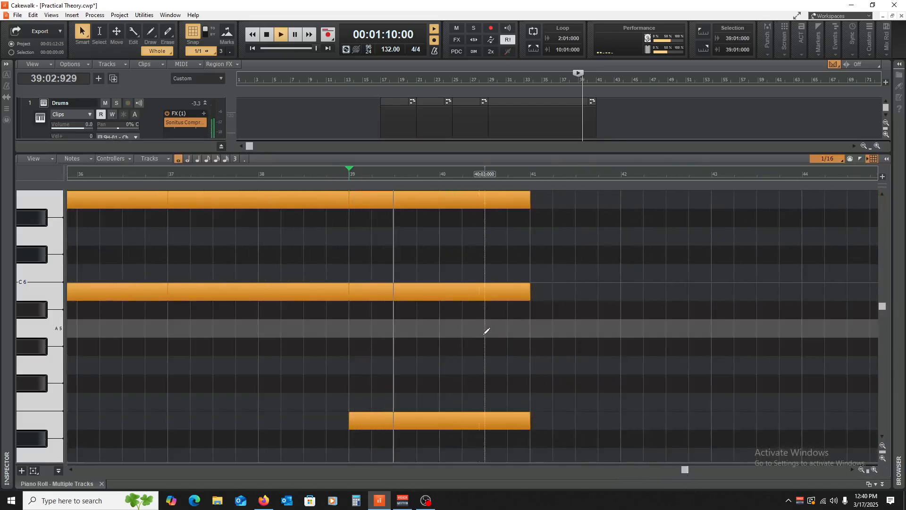
key("space")
scroll(476, 336, "down", 2)
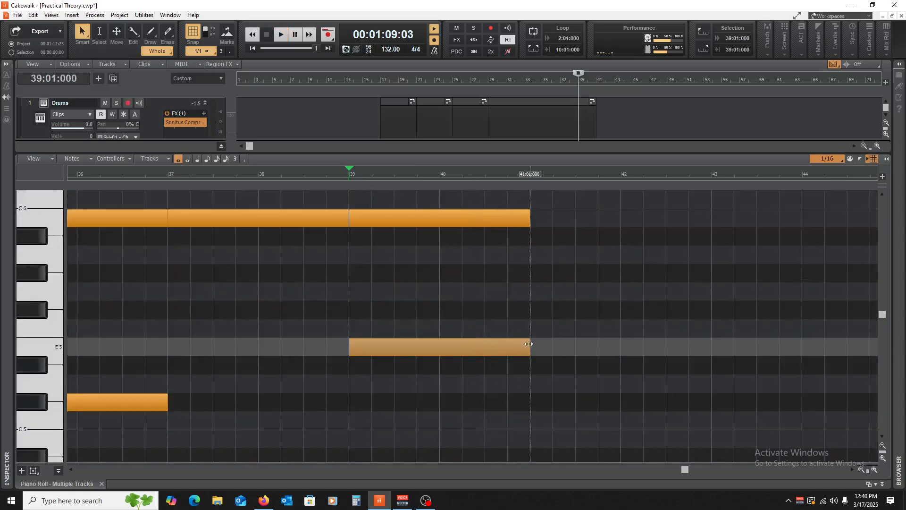
left_click_drag(529, 344, 485, 375)
key("space")
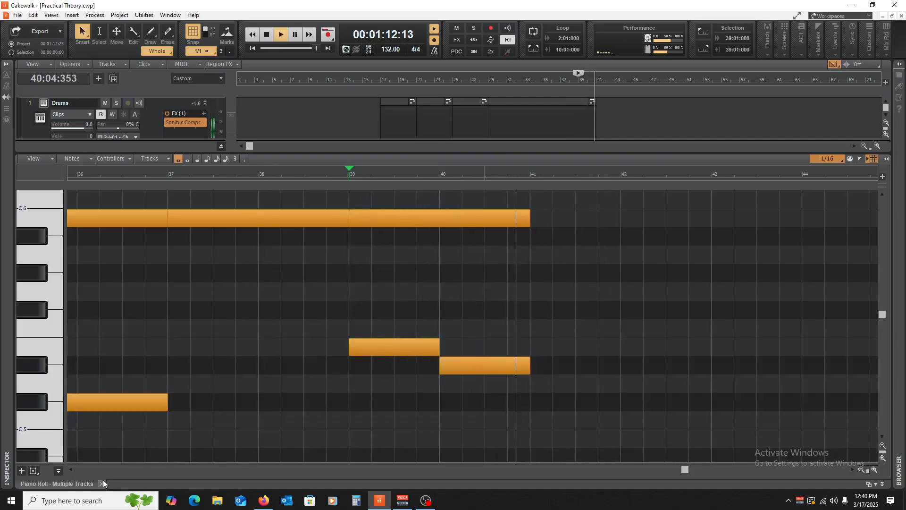
key("space")
left_click(101, 482)
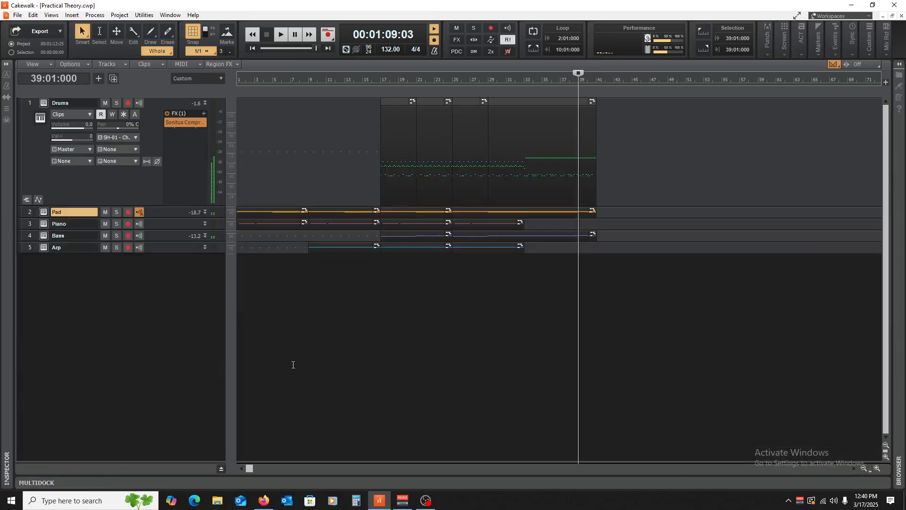
Step: Split the Drums, Pad and Bass clips at 33:01:000
left_click(523, 284)
left_click_drag(540, 277, 579, 129)
key("F8")
key("F8")
left_click(525, 140)
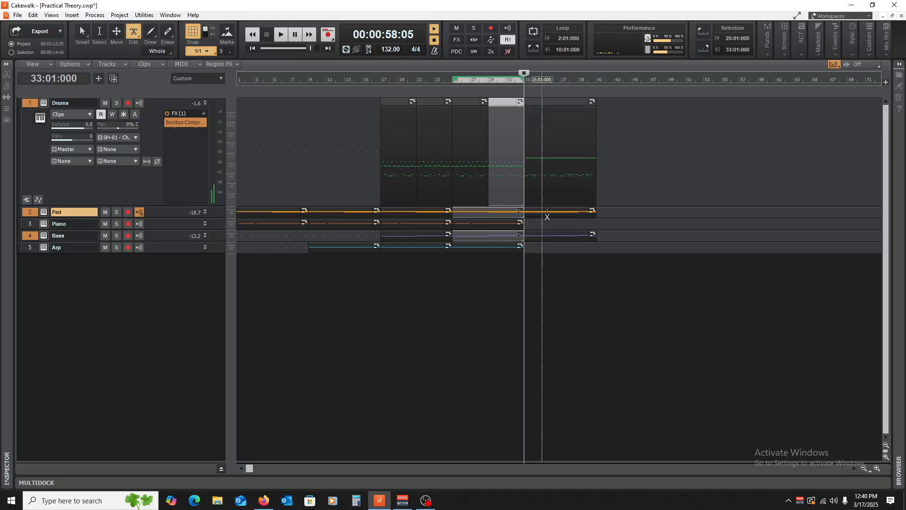
key("F5")
Step: Copy the Drums, Pad and Bass clips of measures 33–40 to 41:01:000
left_click(581, 138)
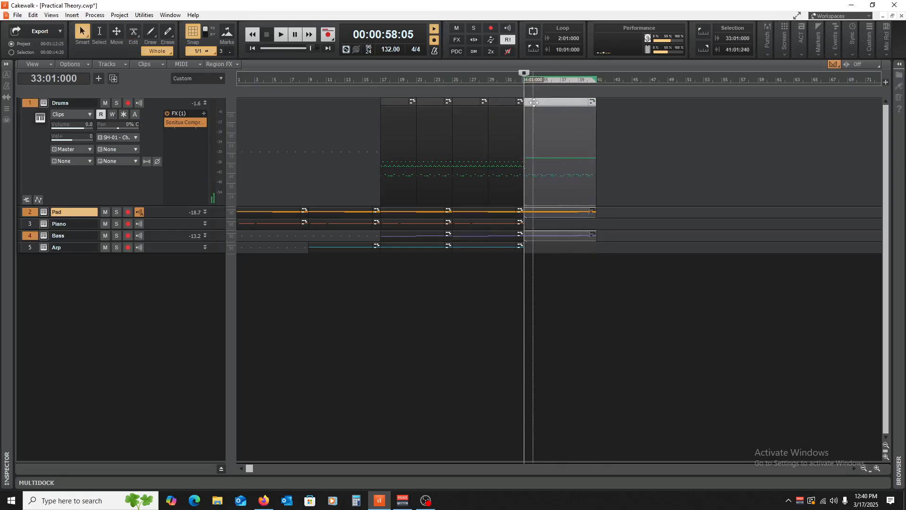
left_click_drag(533, 102, 607, 113)
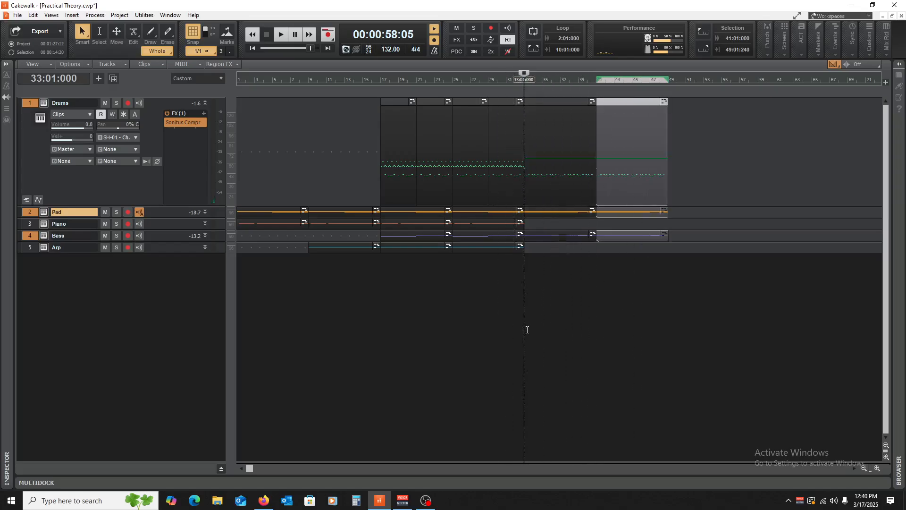
left_click(528, 330)
key("w")
Step: Open the Piano clip of measures 25–32 in the piano roll and play from 31:01:000 into measure 33
left_click(503, 306)
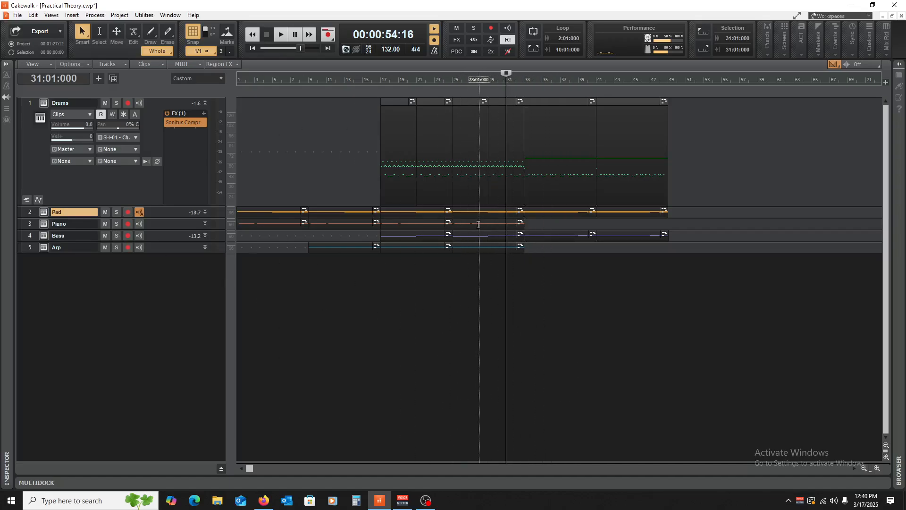
left_click(478, 224)
key("space")
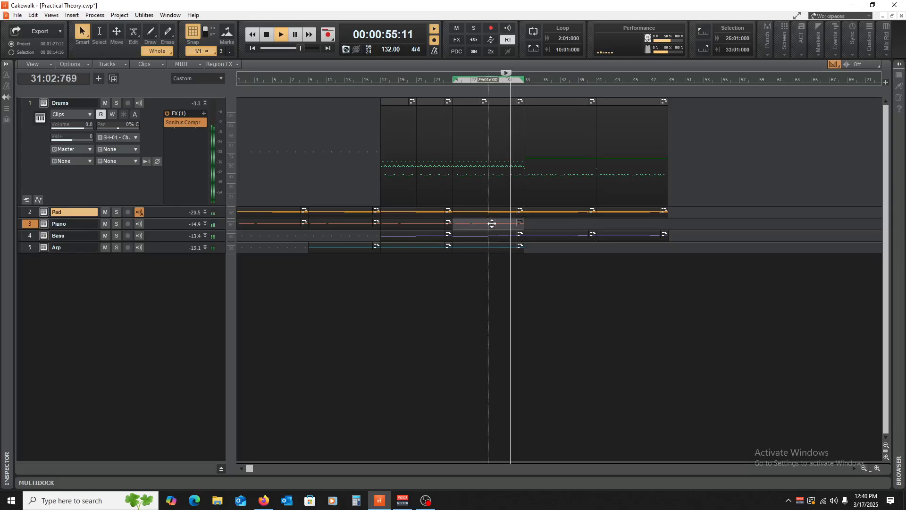
double_click(492, 223)
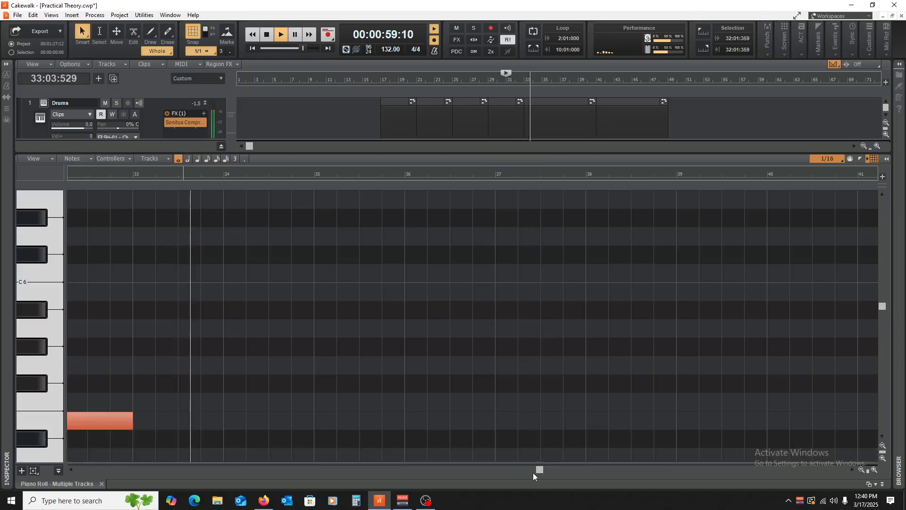
left_click_drag(539, 470, 533, 471)
key("space")
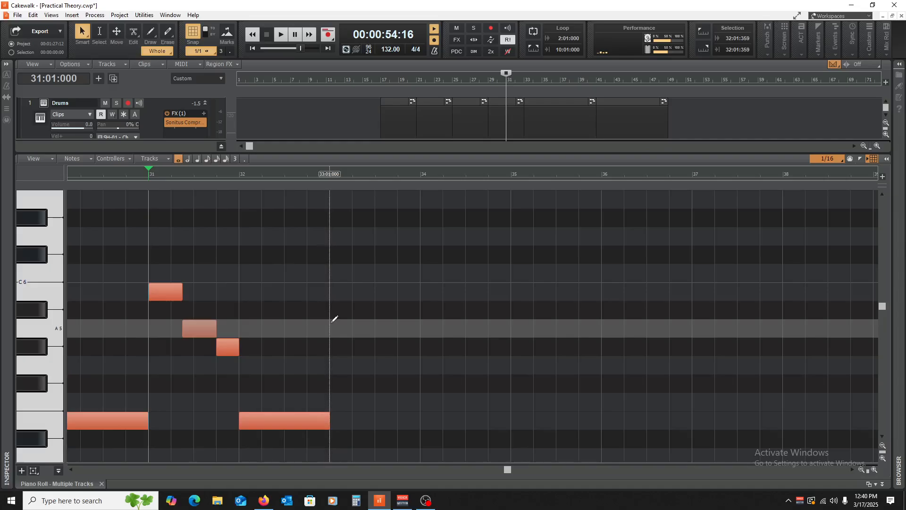
Step: Audition B5, A5 and F#5 on the piano keys while playing from 33:01:000
left_click(331, 322)
key("space")
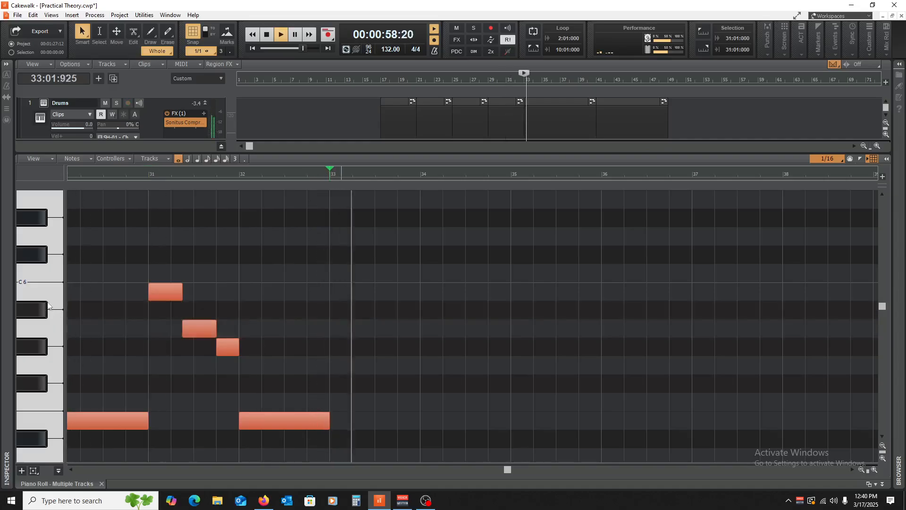
left_click(39, 293)
key("space")
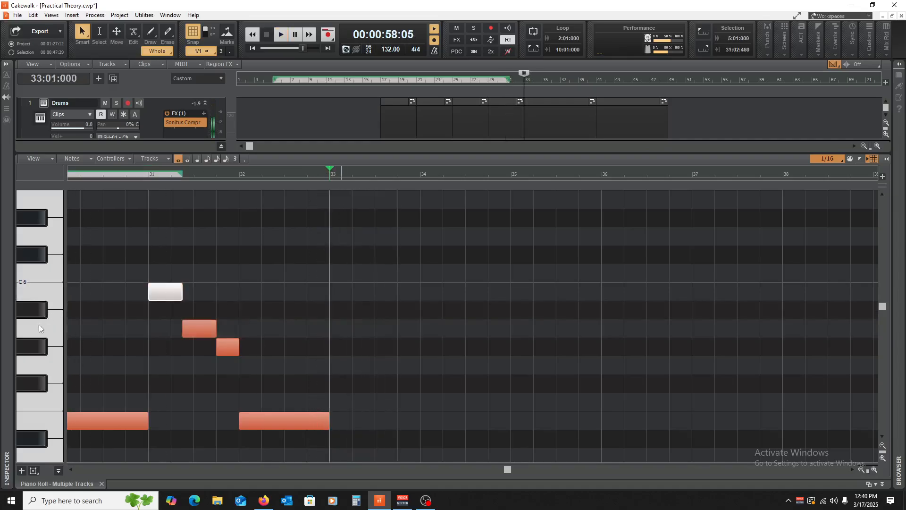
key("space")
left_click(32, 333)
key("space")
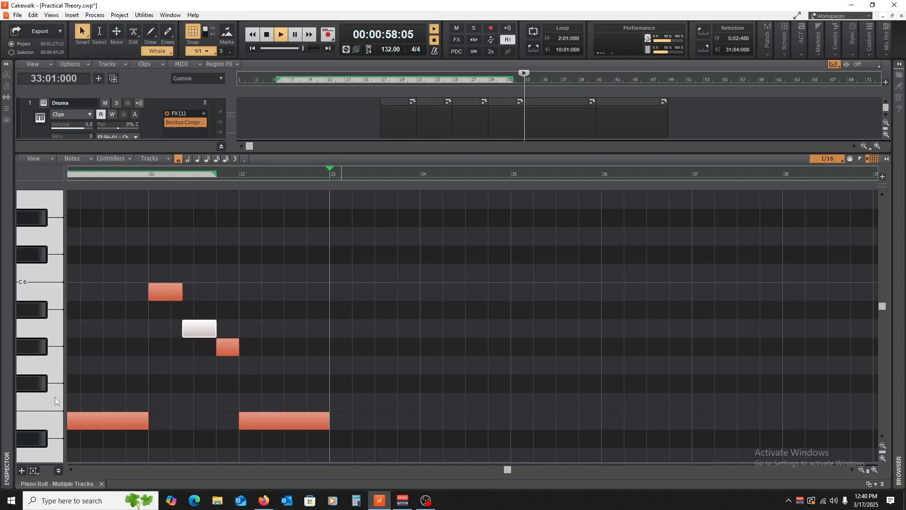
left_click(34, 390)
key("space")
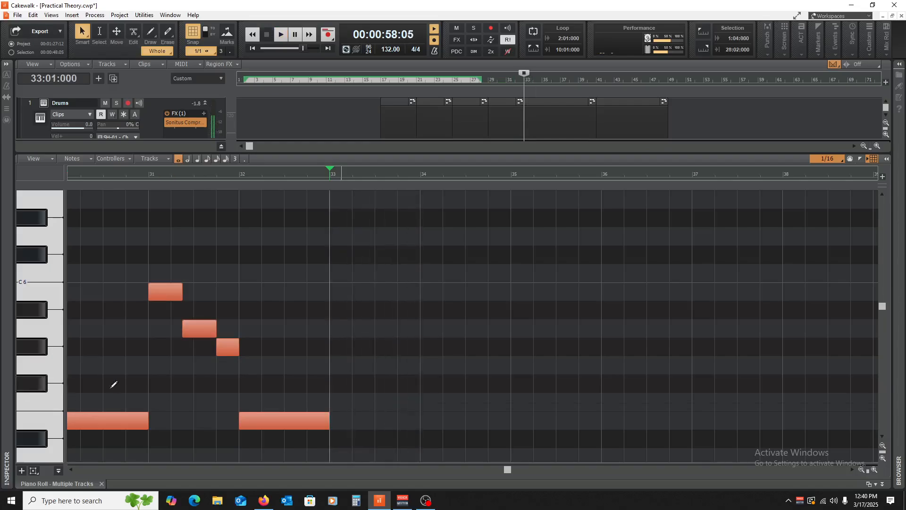
Step: Add two F#5 quarter notes to the Piano at 33:02:000 and 33:03:000, playing from measure 33 to check them
mouse_move(356, 380)
left_mouse_down()
mouse_move(449, 380)
mouse_move(391, 385)
left_mouse_up()
key("space")
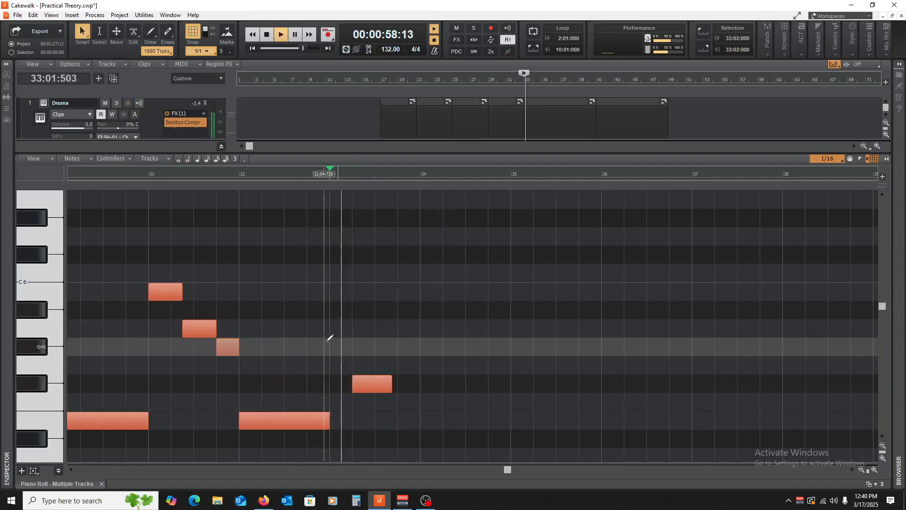
key("space")
key("space")
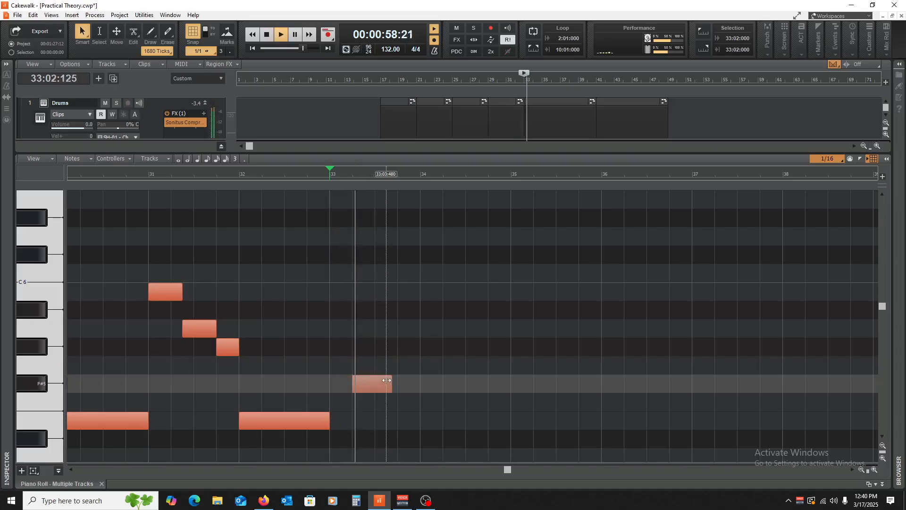
key("space")
mouse_move(386, 383)
left_mouse_down()
mouse_move(374, 391)
mouse_move(388, 383)
left_mouse_up()
key("space")
key("space")
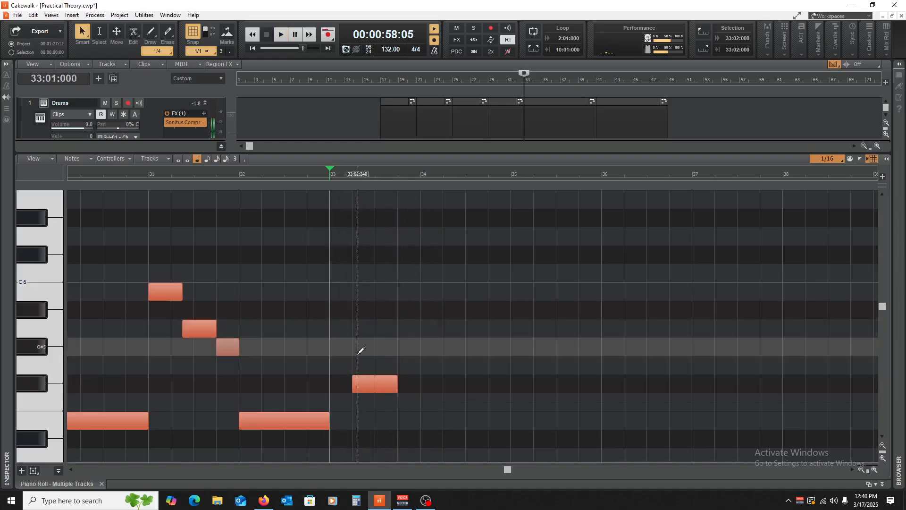
Step: Copy the two F#5 quarter notes to G#5 starting at 33:04:000 and play from measure 33
left_click(367, 384)
left_click_drag(366, 384, 411, 347)
key("space")
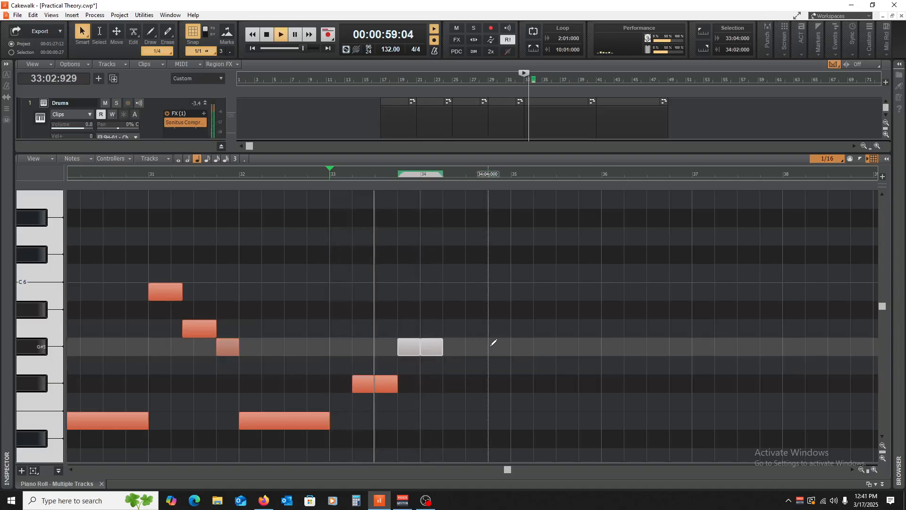
scroll(489, 356, "up", 1)
key("space")
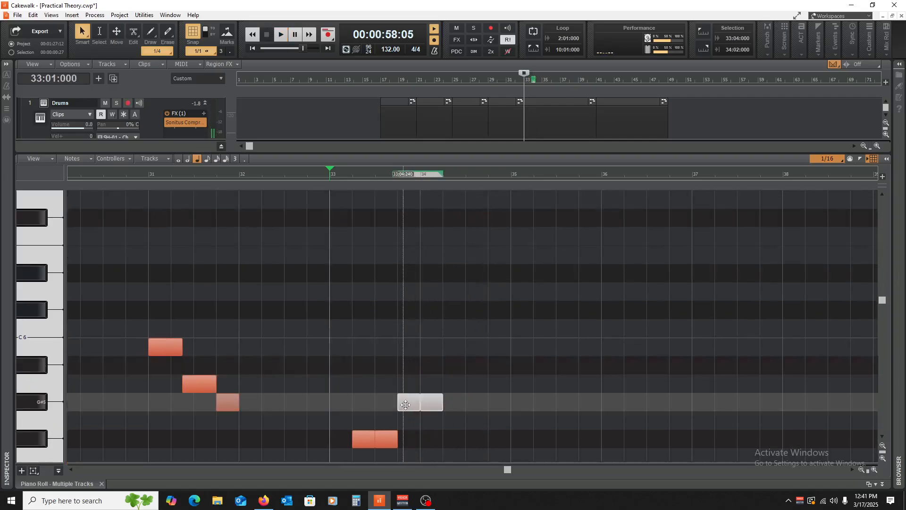
Step: Copy the two G#5 quarter notes to B5 starting at 34:02:240 and play from measure 33
left_click_drag(415, 402, 461, 345)
key("space")
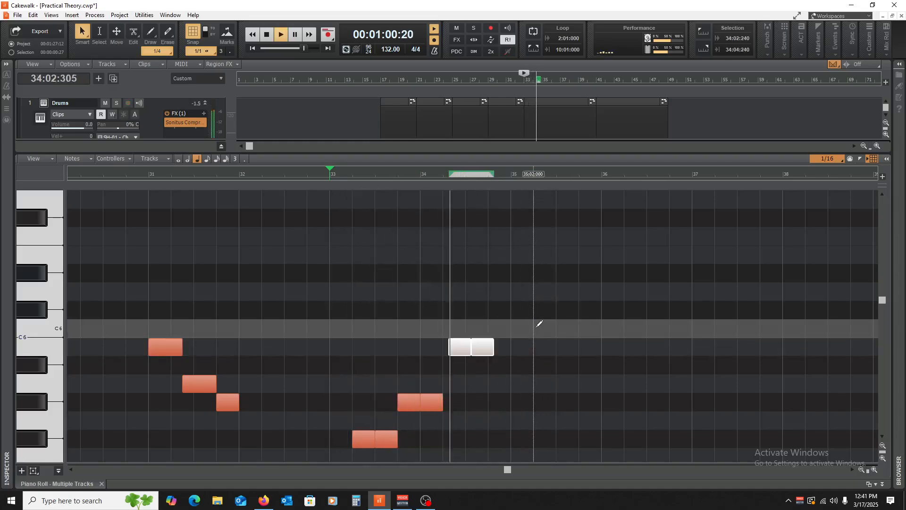
key("space")
key("space")
key("space")
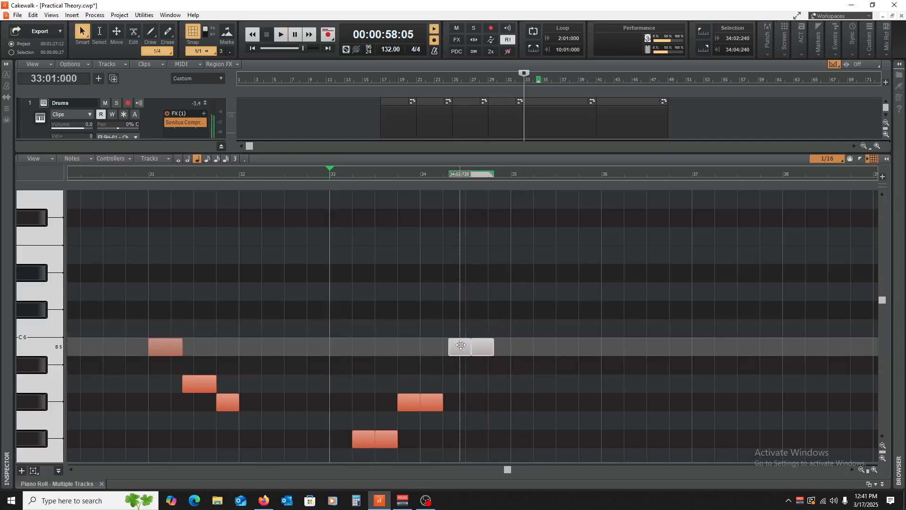
Step: Move the pair of B5 notes to start at 34:02:000 and play from measure 33
left_click_drag(457, 347, 452, 347)
key("space")
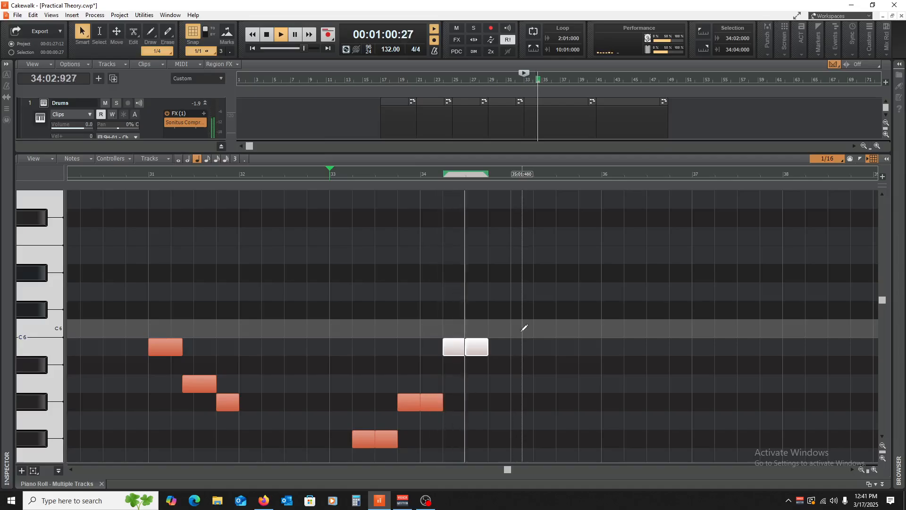
scroll(500, 302, "down", 3)
key("space")
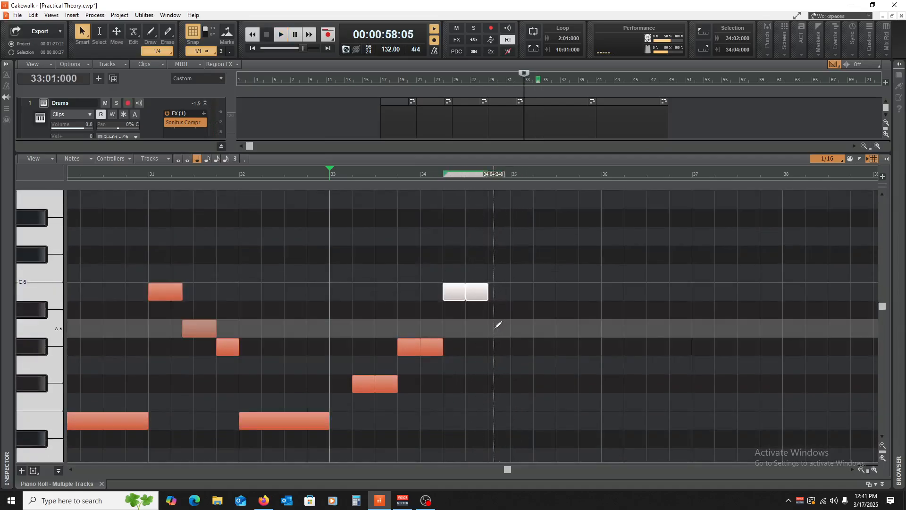
Step: Add an F#5 quarter note at 34:04:000 and play the phrase from measure 33
left_click(493, 325)
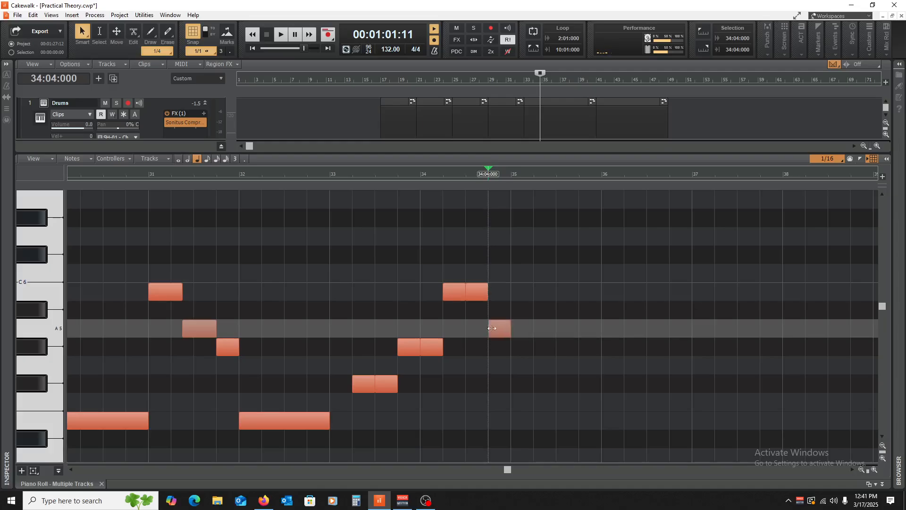
left_click(500, 383)
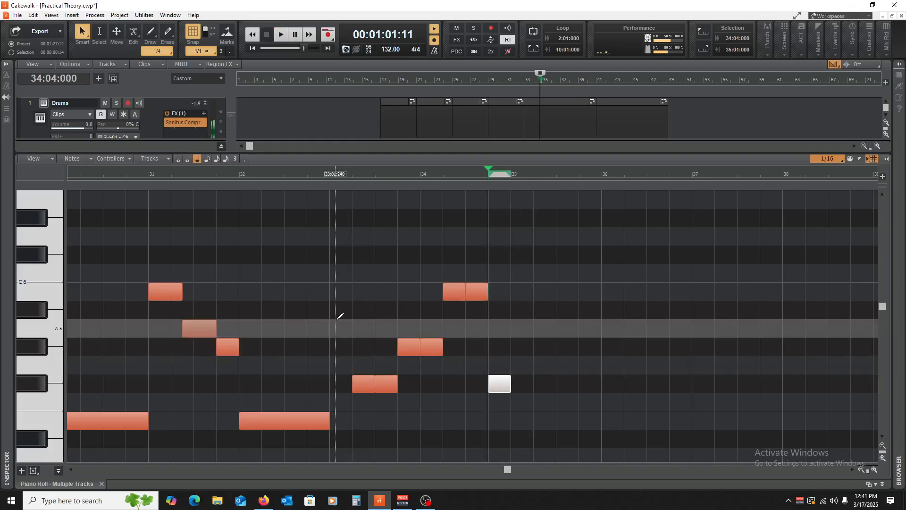
left_click(336, 317)
key("space")
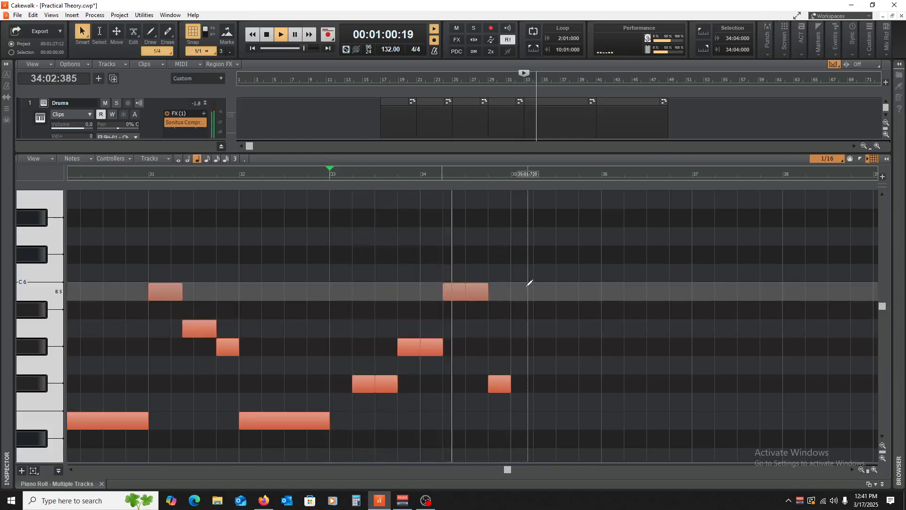
key("space")
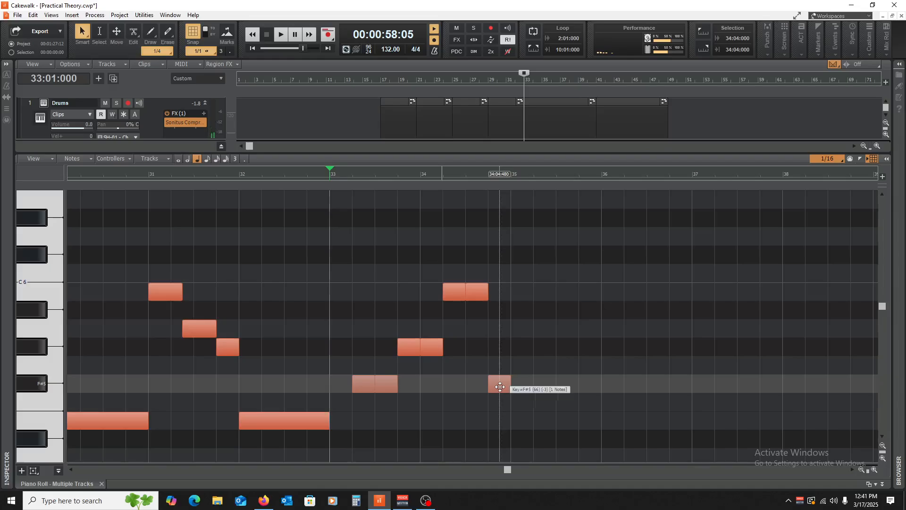
left_click(500, 387)
key("space")
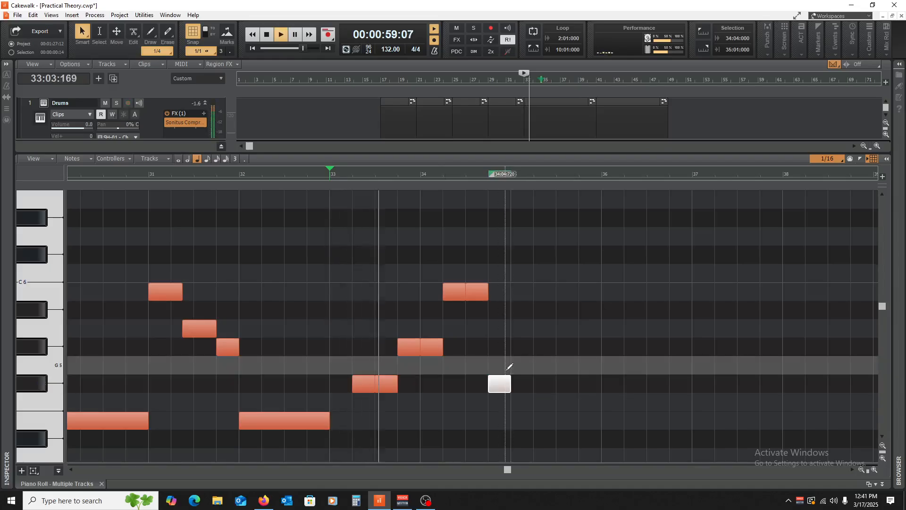
key("space")
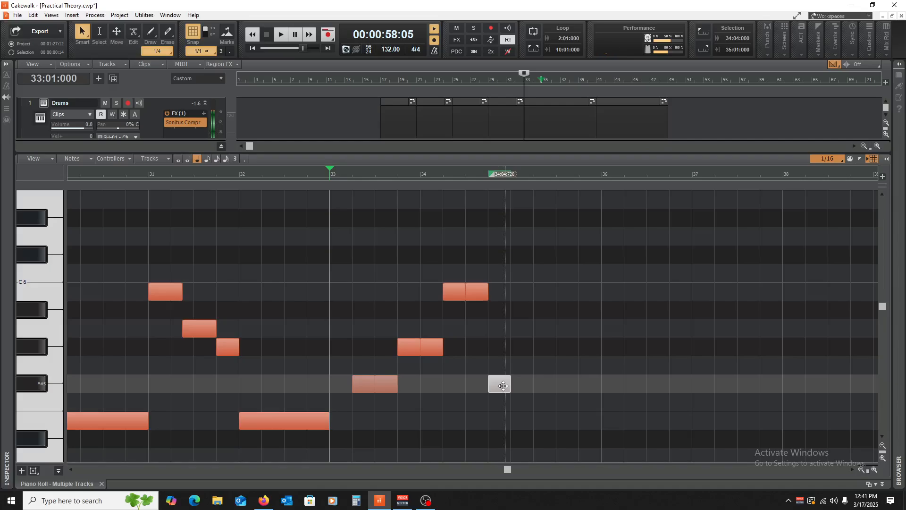
Step: Raise the second B5 note, at 34:03:000, to C#6 and play from measure 33
scroll(505, 382, "up", 3)
scroll(500, 373, "up", 2)
key("space")
scroll(500, 371, "down", 2)
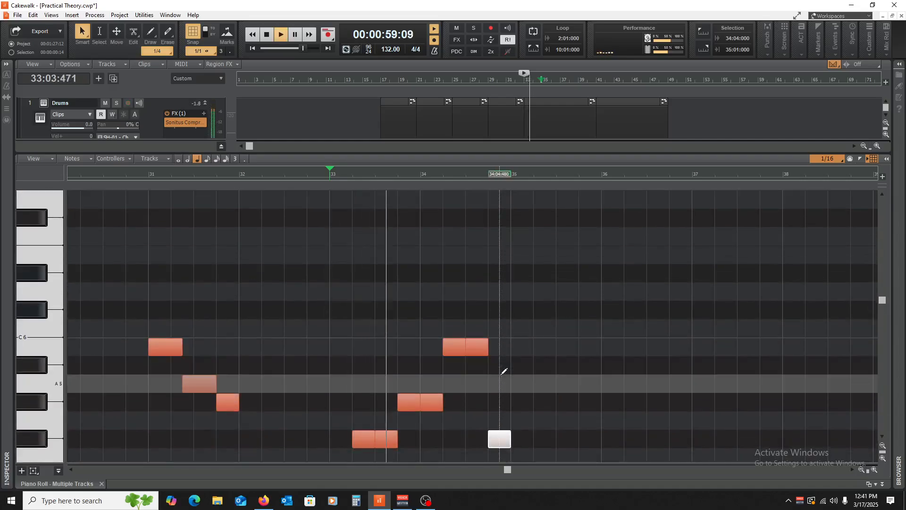
key("space")
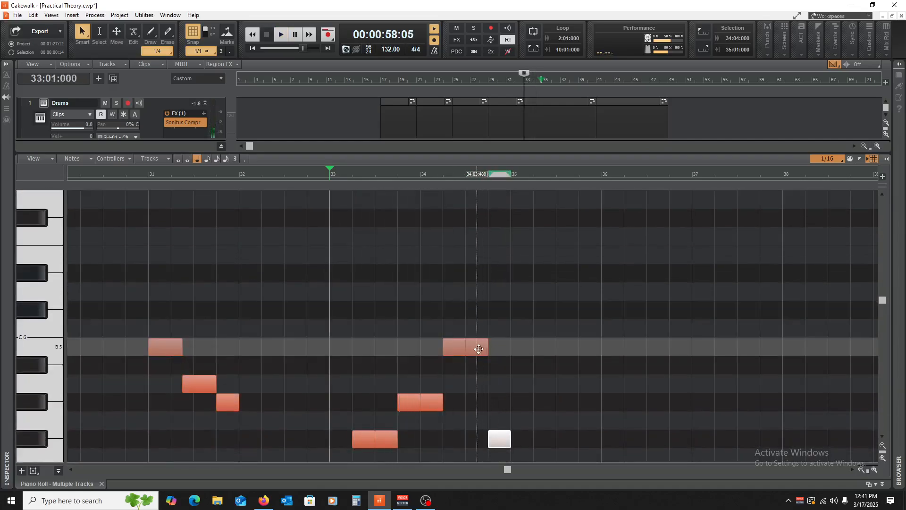
left_click_drag(479, 348, 472, 309)
key("space")
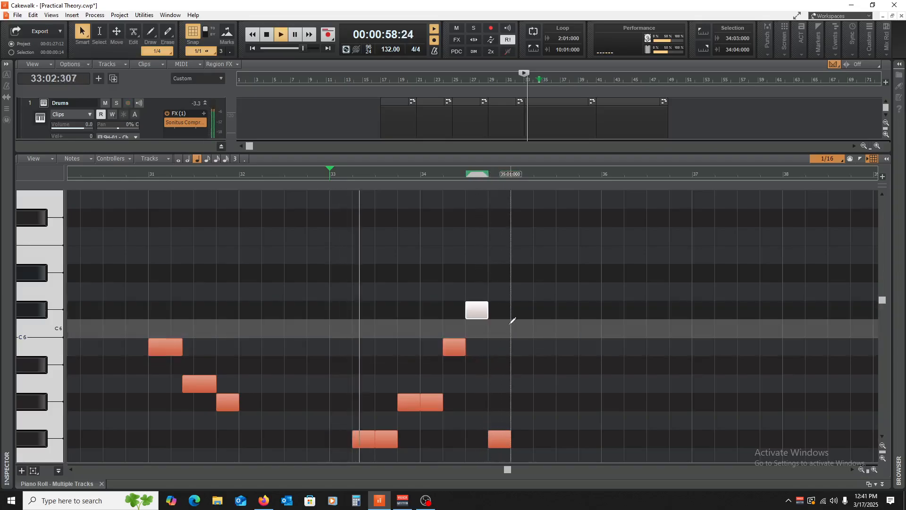
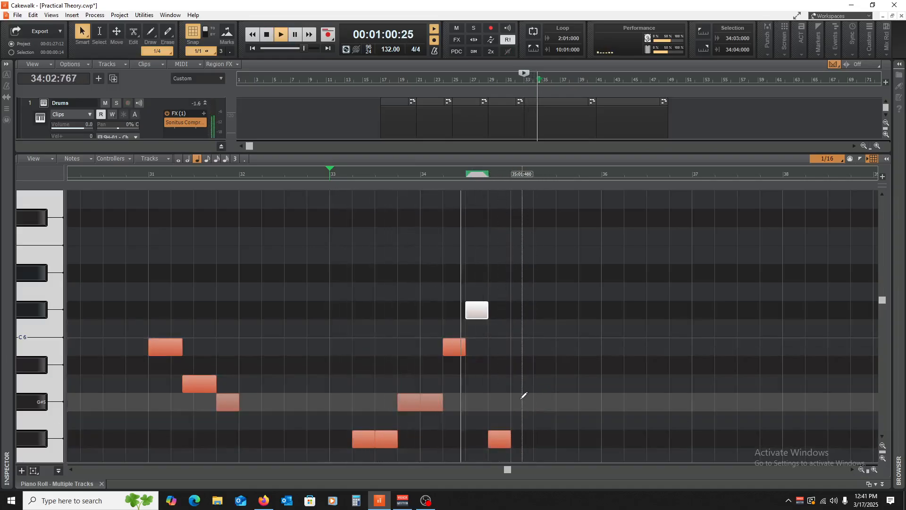
Step: Lower the C#6 note at 34:03:000 to B5 and play from measure 33
key("space")
left_click_drag(476, 310, 478, 349)
key("space")
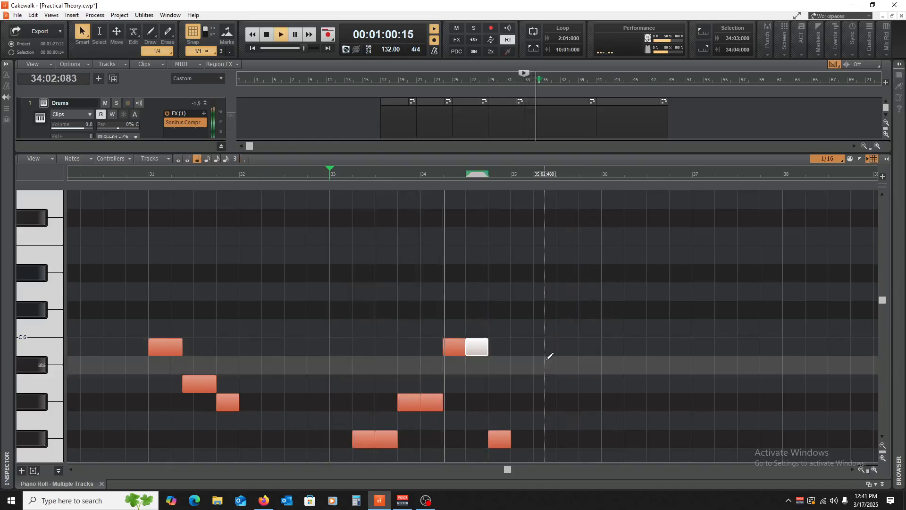
Step: Raise the F#5 note at 34:04:000 to A5 and play the phrase from measure 33
key("space")
left_click_drag(499, 442, 499, 387)
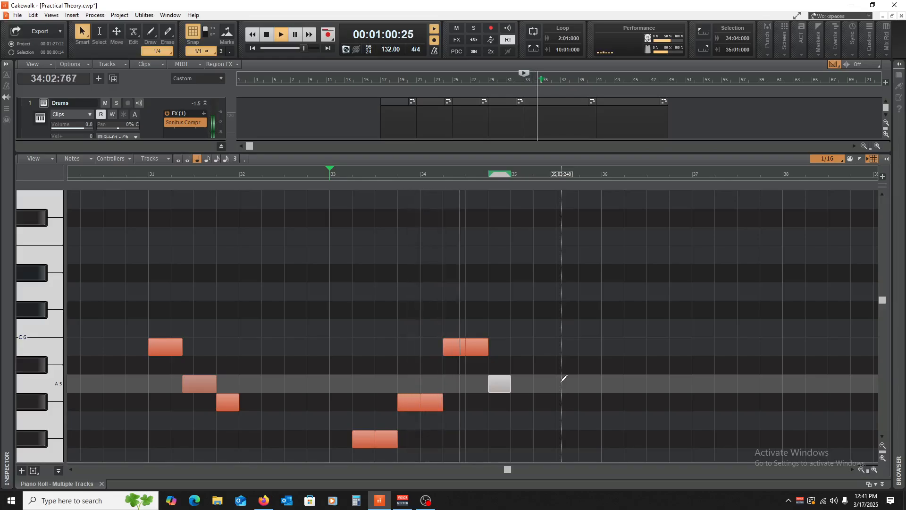
key("space")
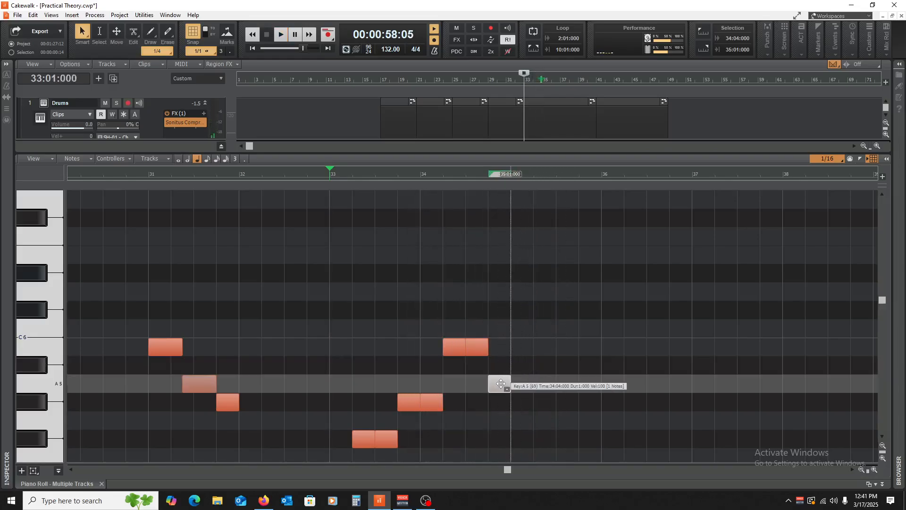
Step: Add a G#5 note at 35:01:000 lengthened to a whole note and play from measure 33
left_click(516, 401)
key("space")
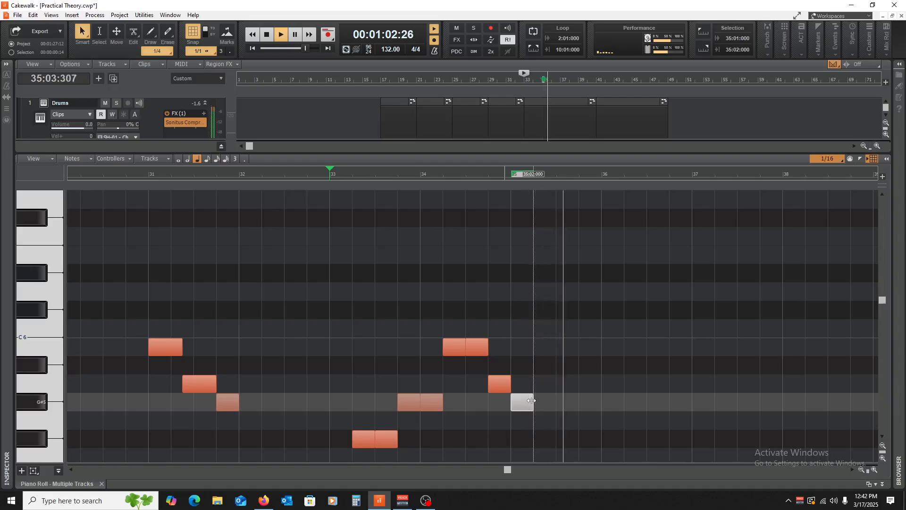
key("space")
left_click_drag(531, 400, 604, 415)
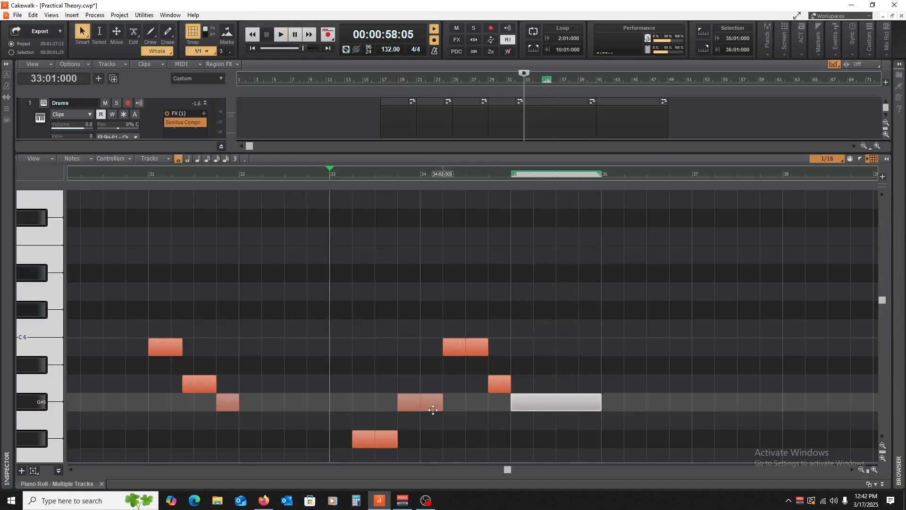
key("space")
key("space")
key("space")
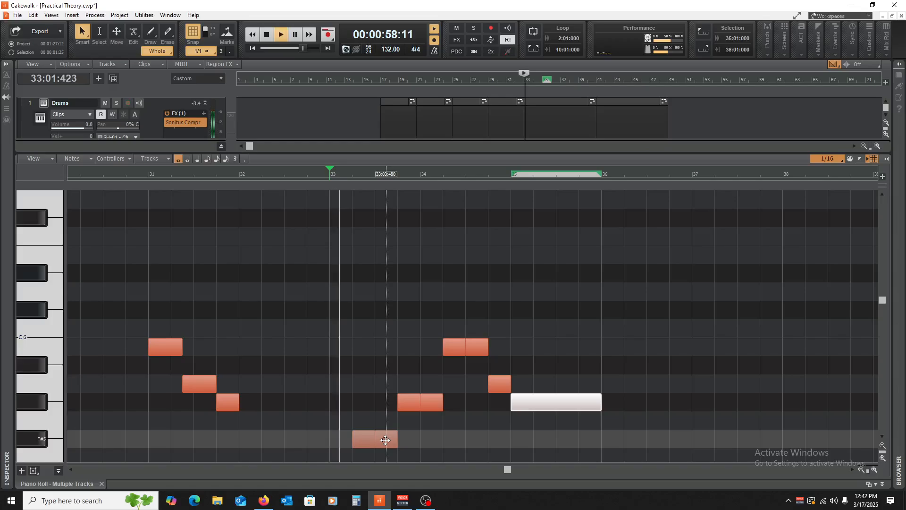
Step: Move the second F#5 note in measure 33 to 33:03:480 and play from measure 33
key("space")
left_click_drag(385, 440, 398, 440)
key("space")
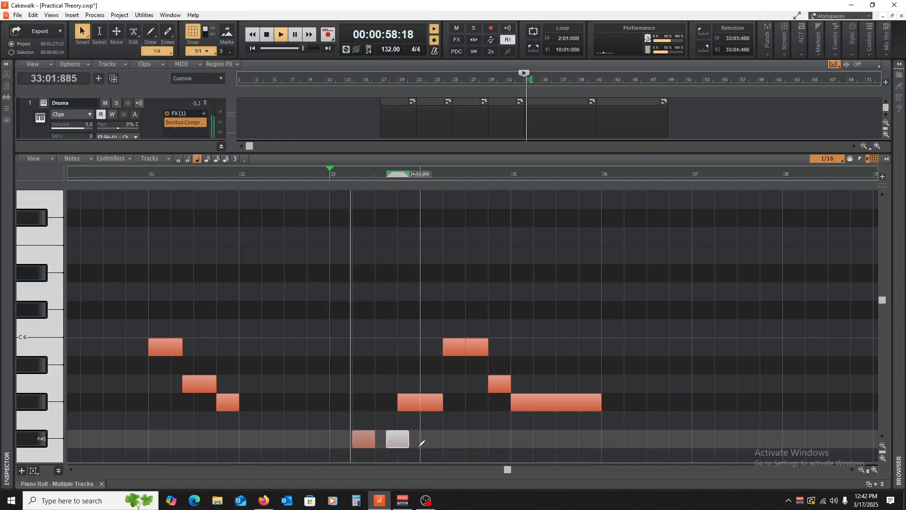
key("space")
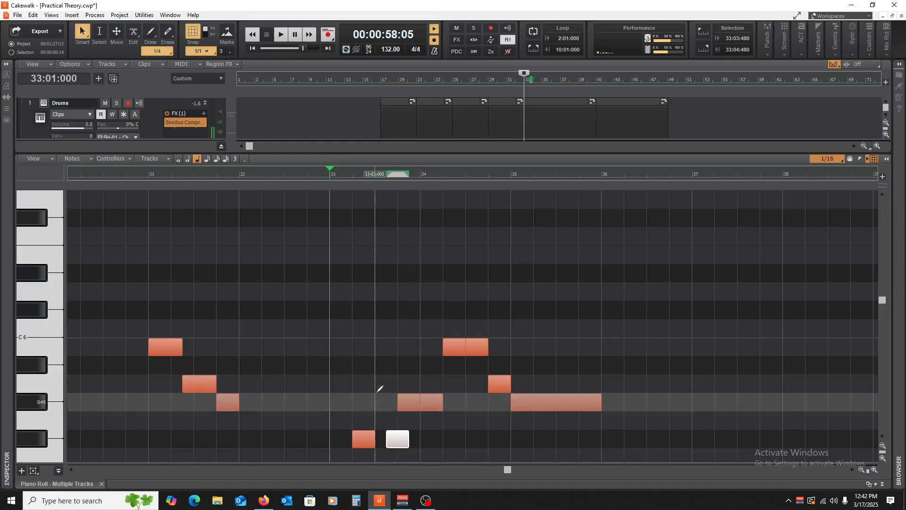
Step: Delete the G#5 quarter note at 33:04:000 and play from measure 33
key("space")
key("space")
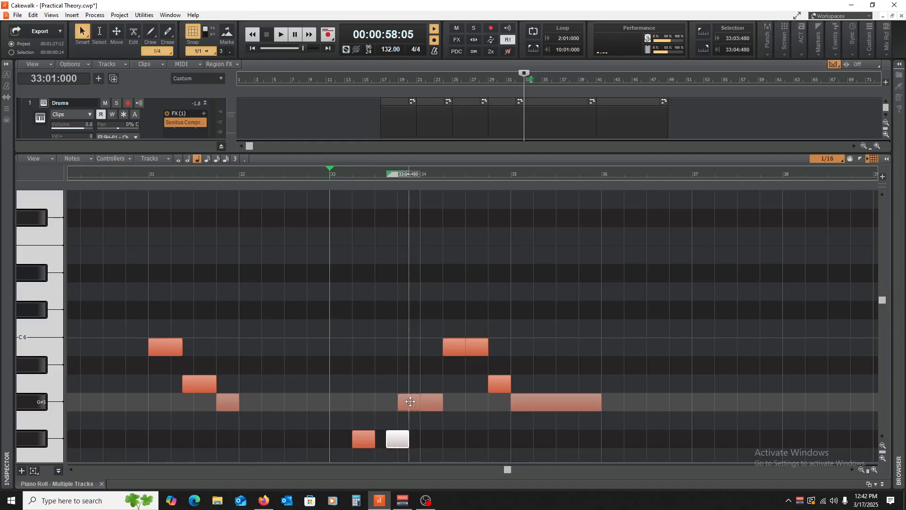
key("space")
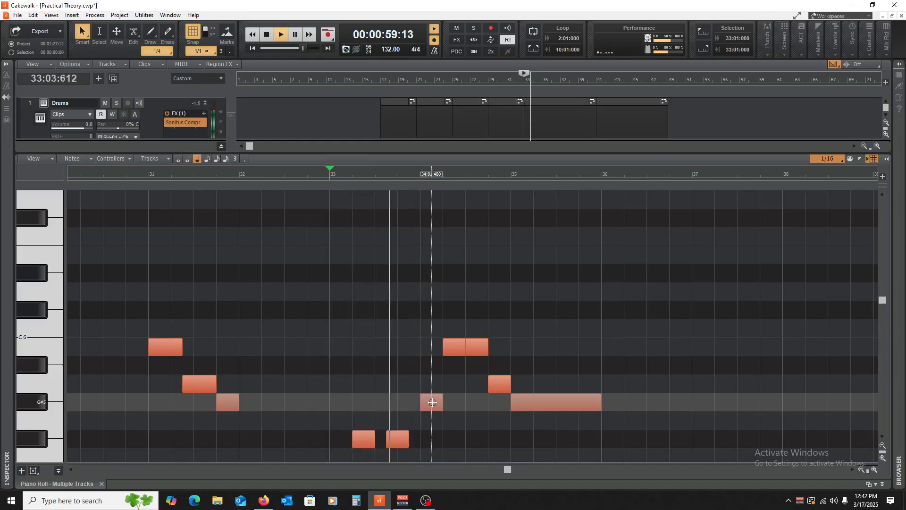
key("space")
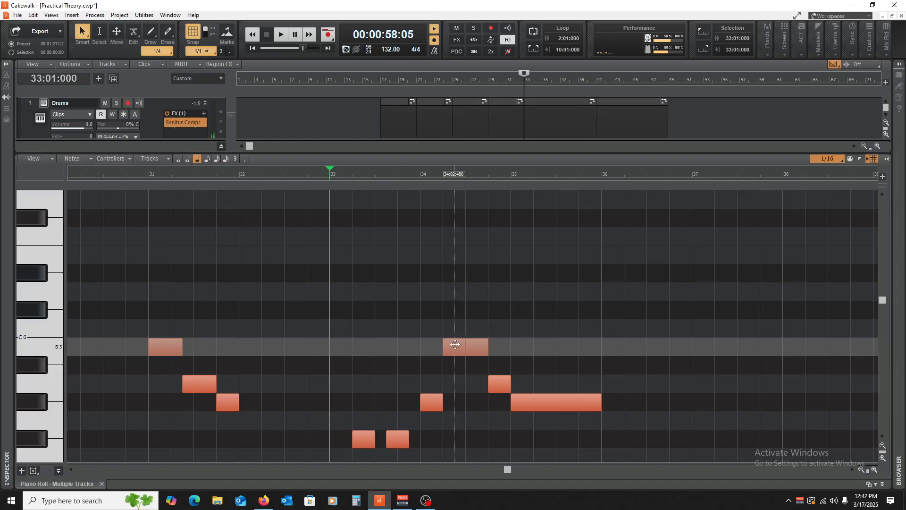
Step: Delete the B5 note at 34:02:000 and move the remaining B5 in measure 34 to 34:02:480, playing the result
key("space")
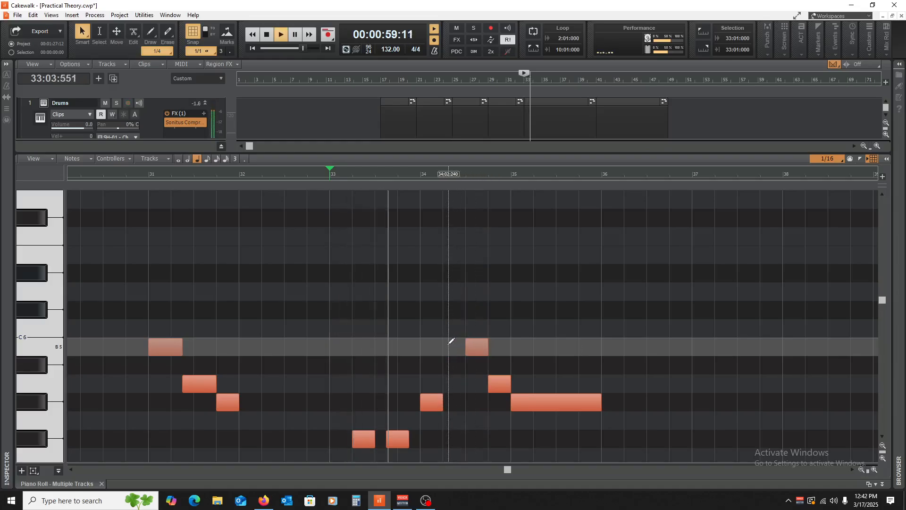
key("space")
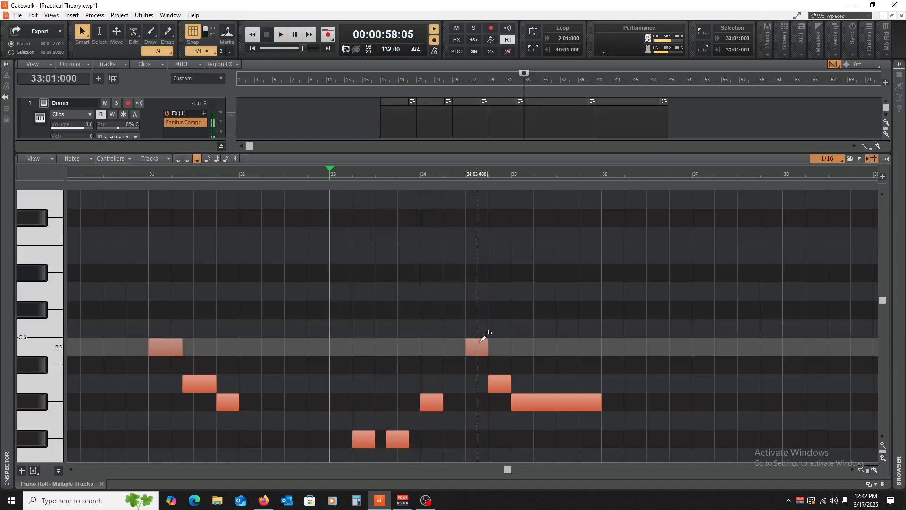
left_click_drag(476, 348, 464, 348)
key("space")
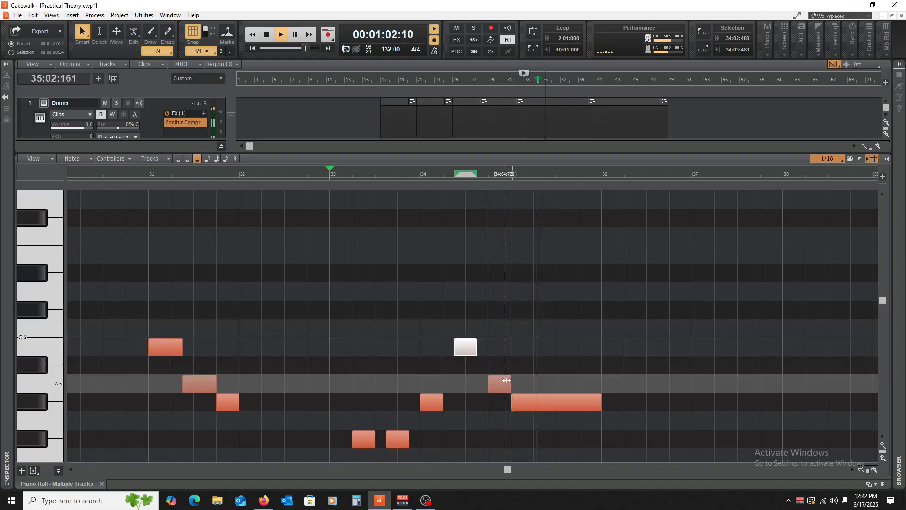
key("space")
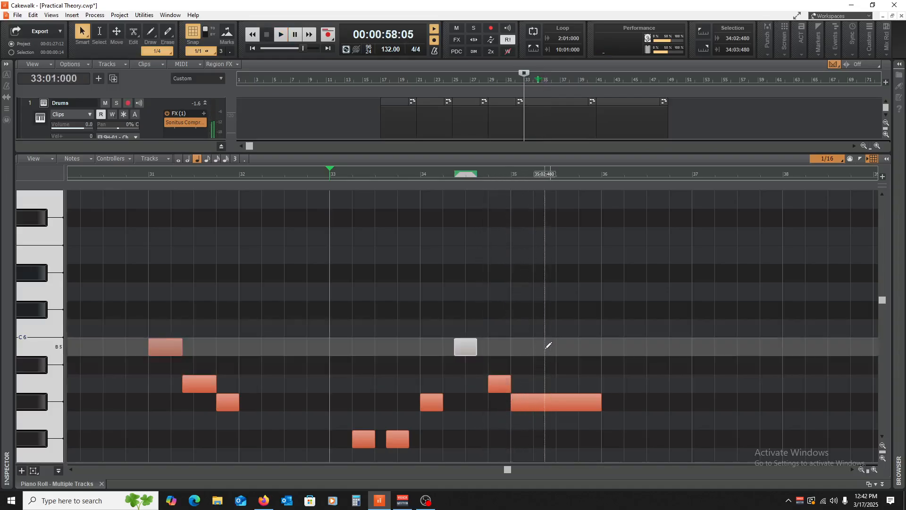
Step: Play the phrase from measure 33 and copy the F#5 note at 33:03:480 to F5 at 33:04:480
key("space")
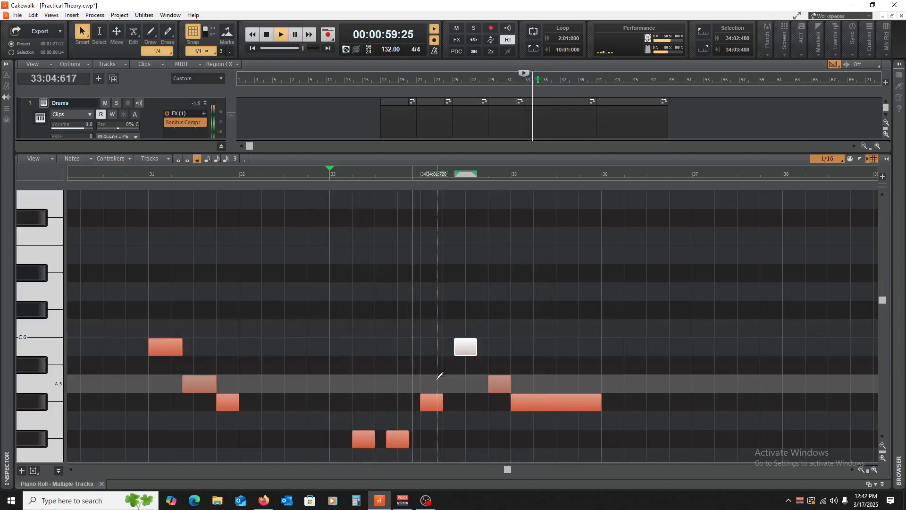
key("space")
key("space")
scroll(443, 383, "down", 3)
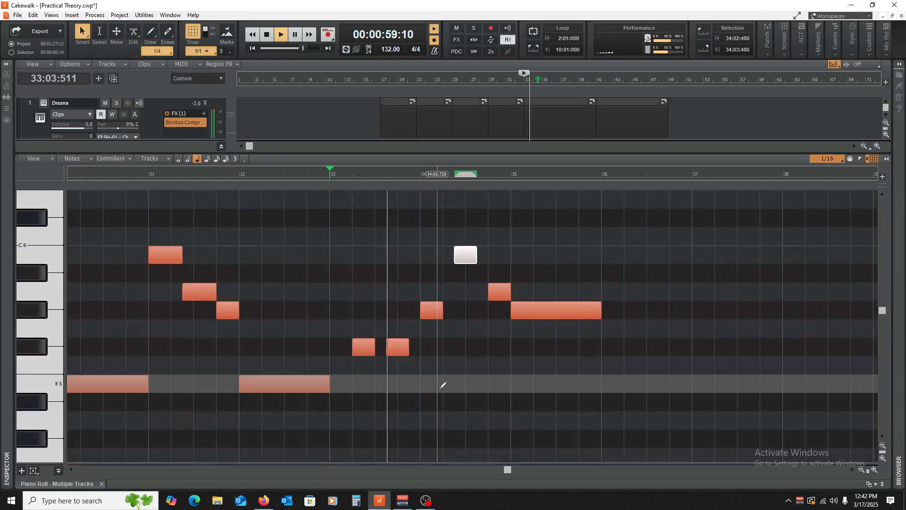
key("space")
left_click(415, 364)
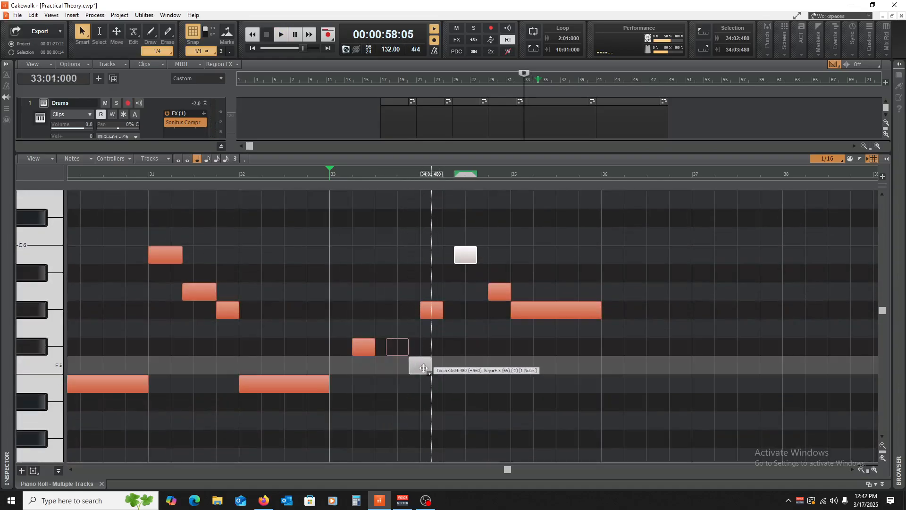
key("space")
key("space")
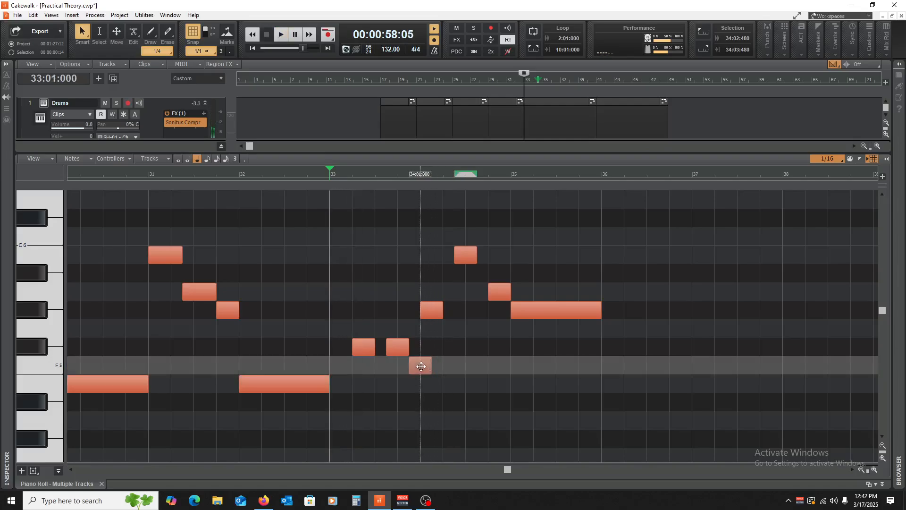
Step: Lower the F5 note at 33:04:480 to E5 and play from measure 33
left_click_drag(422, 366, 421, 384)
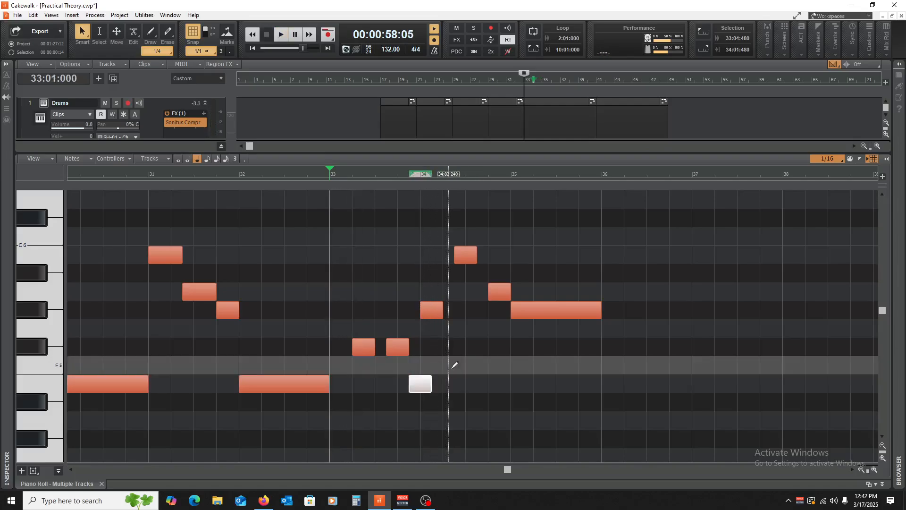
key("space")
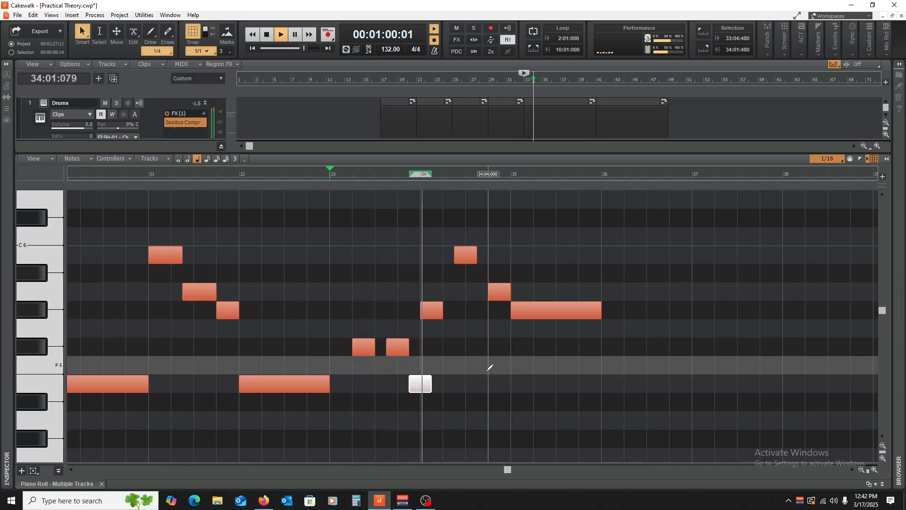
key("space")
Step: Copy the E5 note at 33:04:480 to 34:02:000 and play from measure 33
left_click_drag(421, 390, 454, 382)
key("space")
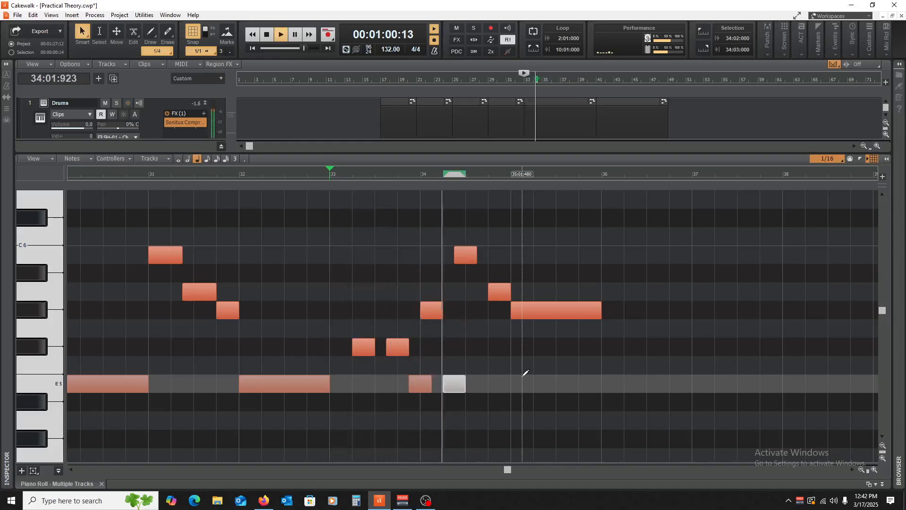
key("space")
Step: Copy the E5 note at 34:02:000 to 34:03:000 and play from measure 33
mouse_move(459, 383)
left_mouse_down()
mouse_move(489, 383)
mouse_move(479, 383)
left_mouse_up()
key("ctrl+z")
key("space")
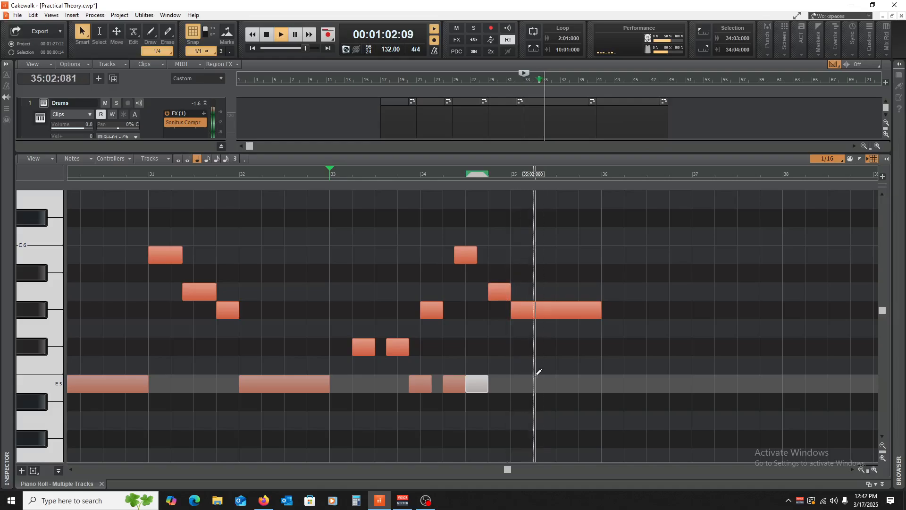
key("space")
Step: Copy the B5 note at 34:02:480 to C#6 at 36:01:000 and play from measure 33
scroll(607, 330, "up", 1)
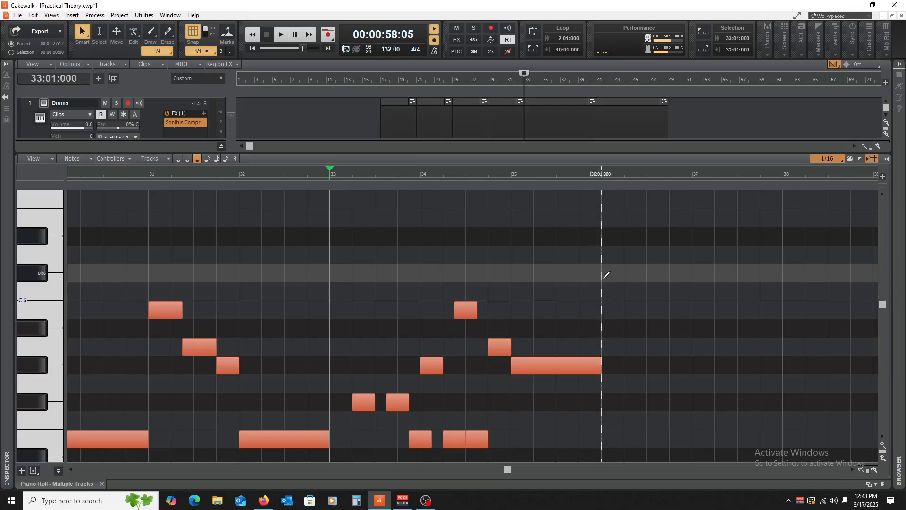
left_click_drag(468, 309, 615, 273)
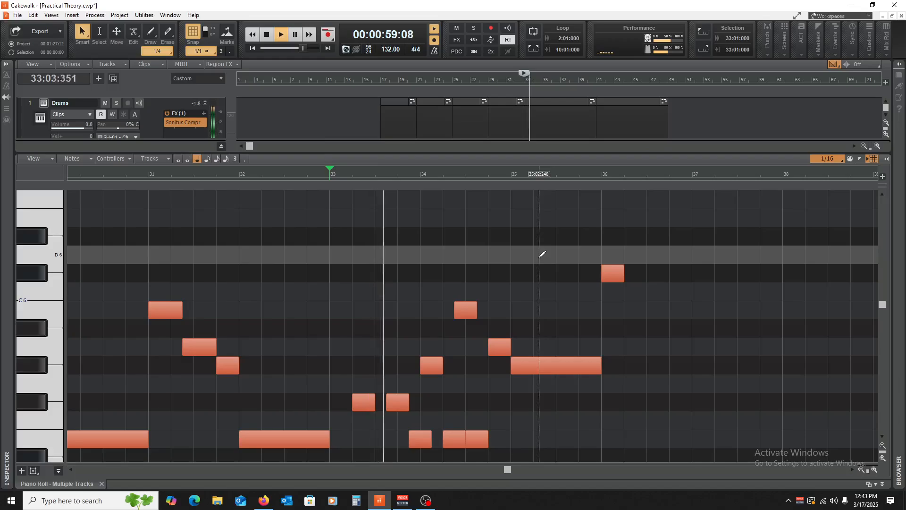
key("space")
Step: Copy the E5 note at 33:04:480 to 33:03:000 and play the phrase from measure 33
left_click_drag(422, 439, 388, 438)
key("space")
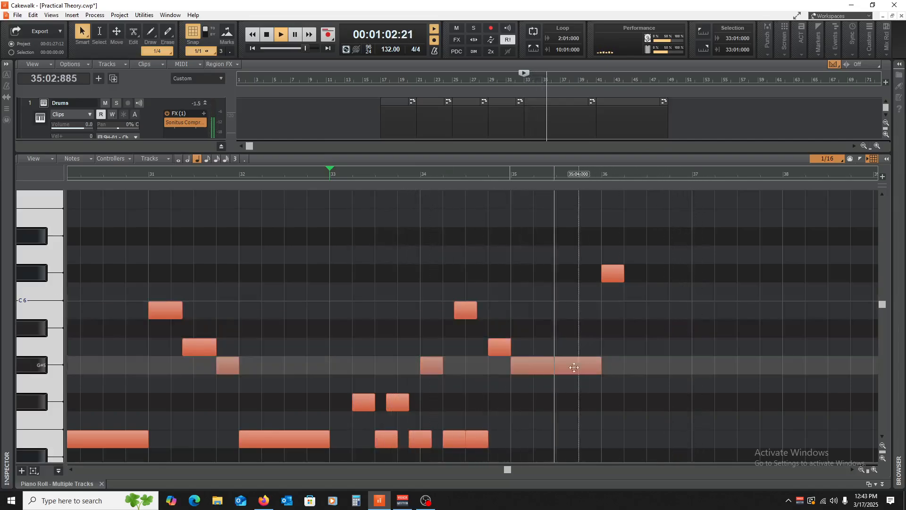
key("space")
Step: Copy the four E5 quarter notes of measures 33–34 to start at 35:03:000 and play from measure 33
scroll(535, 399, "down", 2)
left_click_drag(532, 389, 387, 402)
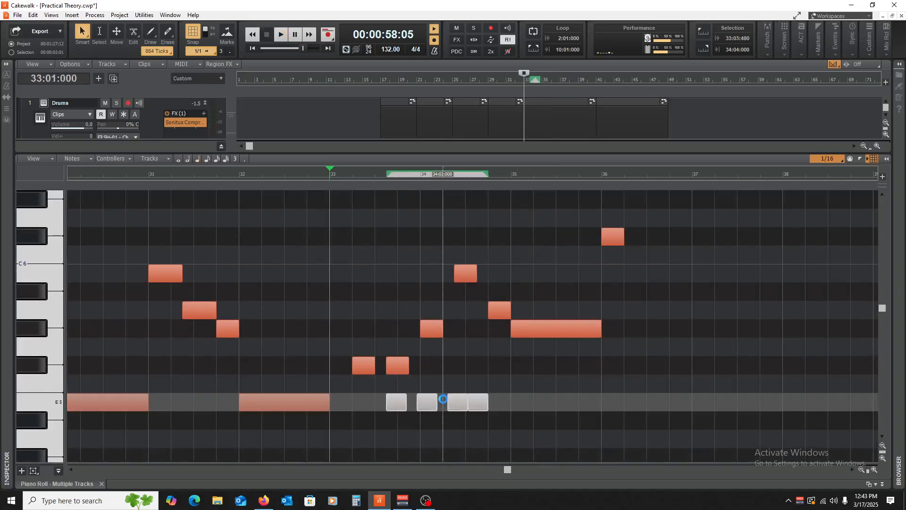
left_click_drag(442, 398, 562, 411)
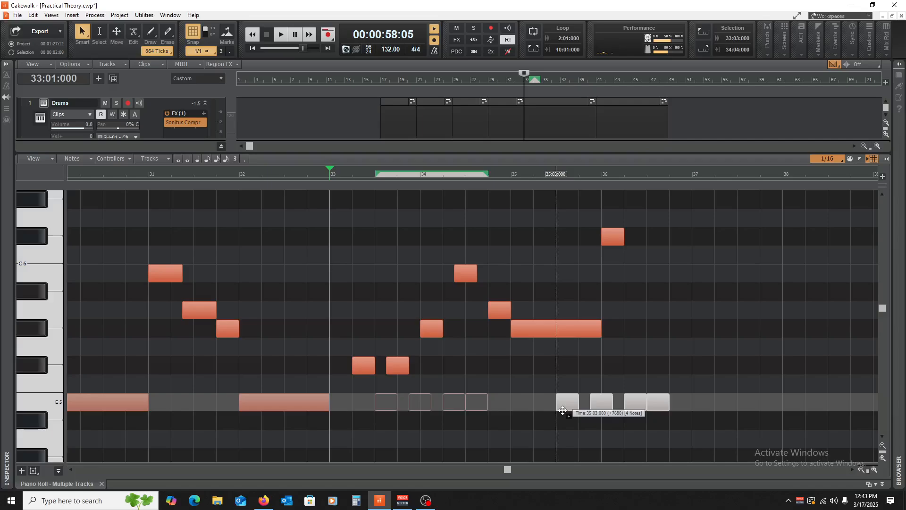
left_click_drag(563, 410, 563, 411)
key("space")
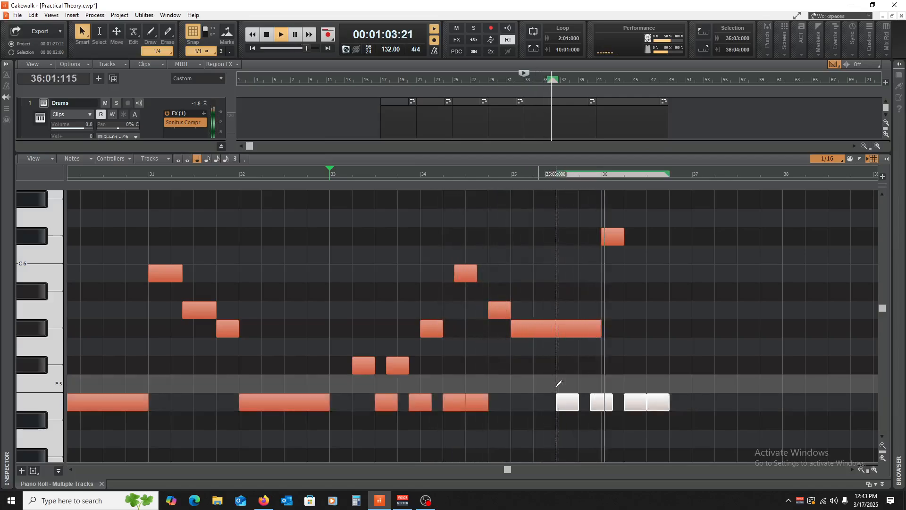
key("space")
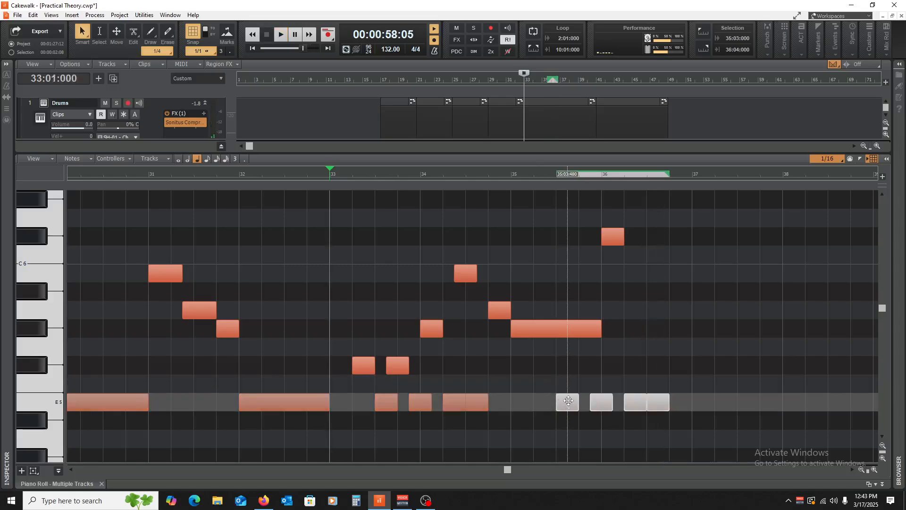
Step: Move the copied group of four E5 notes to start at 35:01:000 and play from measure 33
left_click_drag(568, 401, 523, 400)
key("space")
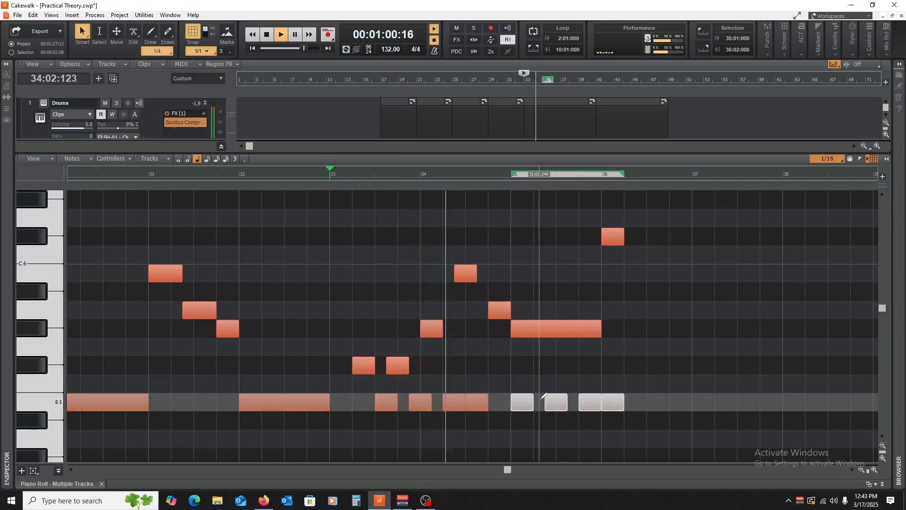
key("space")
Step: Move the copied group of four E5 notes to start at 35:02:000 and play from measure 33
left_click_drag(526, 404, 549, 405)
key("space")
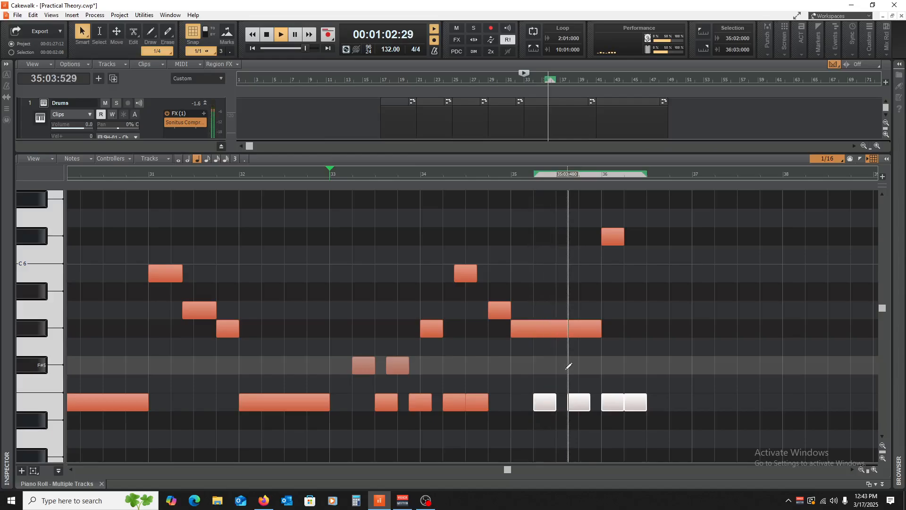
key("space")
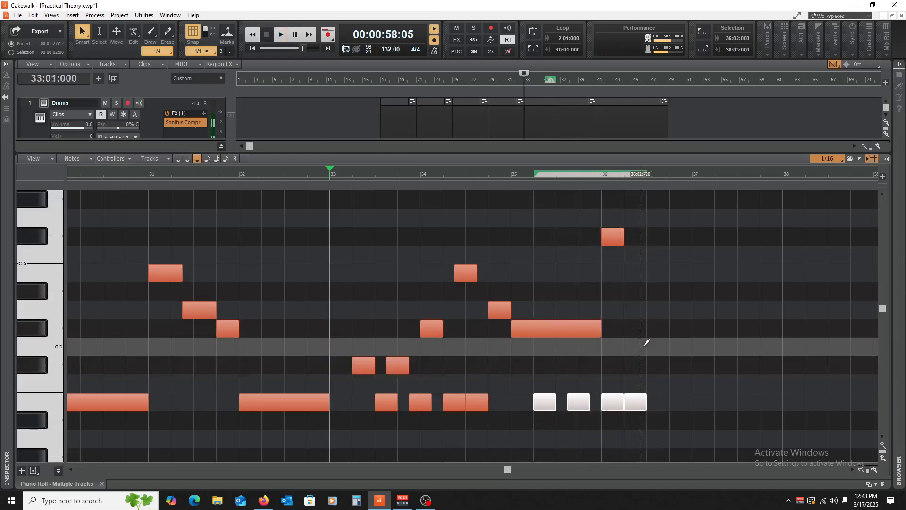
Step: Play from measure 33 and delete the copied E5 note at 36:01:000
key("space")
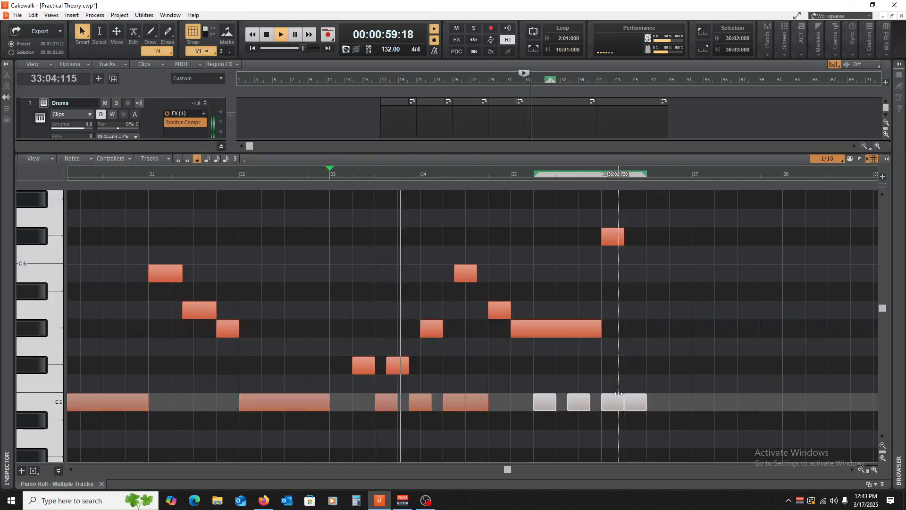
left_click(622, 378)
right_click(611, 401)
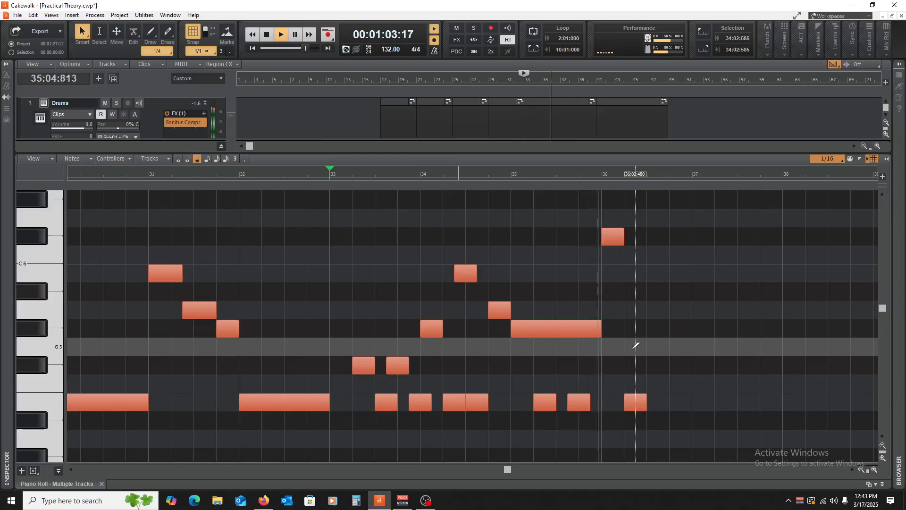
Step: Move the E5 quarter note at 36:02:000 to start at 35:04:480 and play from measure 33
key("space")
left_click_drag(636, 402, 602, 403)
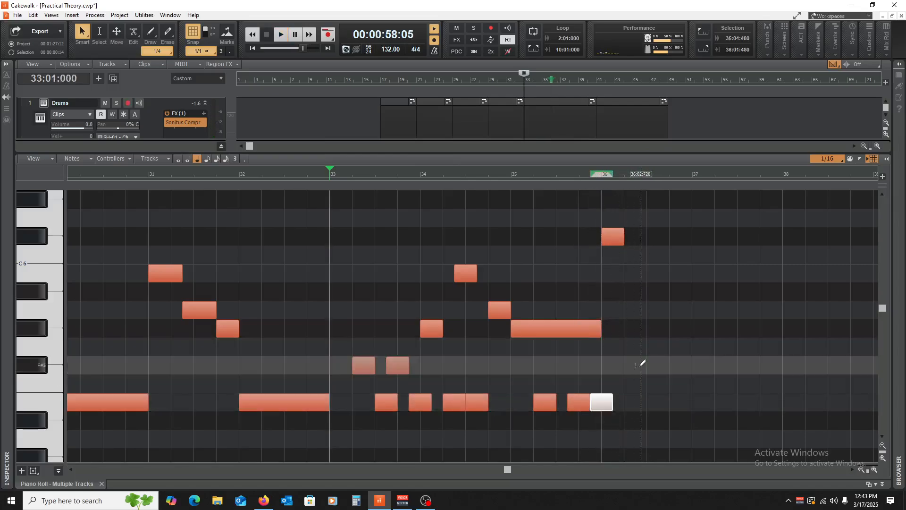
key("space")
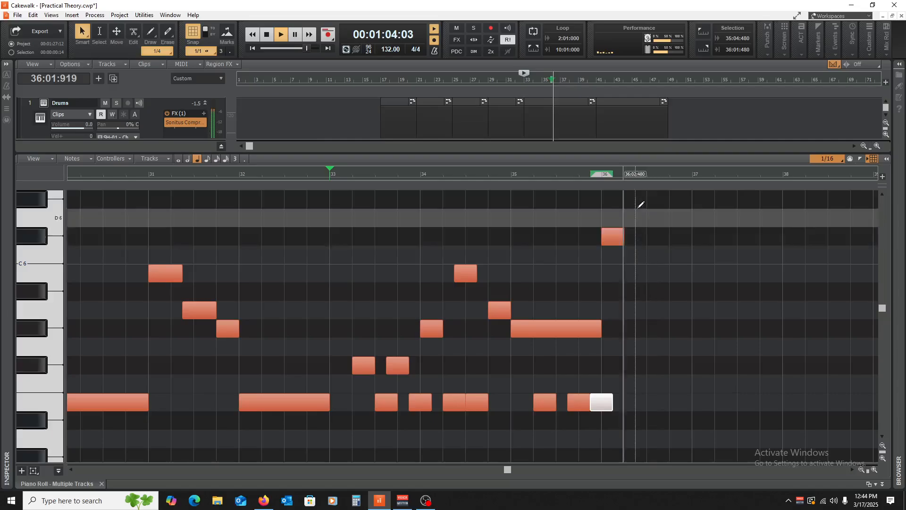
Step: Continue the melody after the C#6 note with quarter notes C6 at 36:02:000 and A5 at 36:03:000, and play from measure 33
key("space")
left_click_drag(611, 238, 653, 310)
key("space")
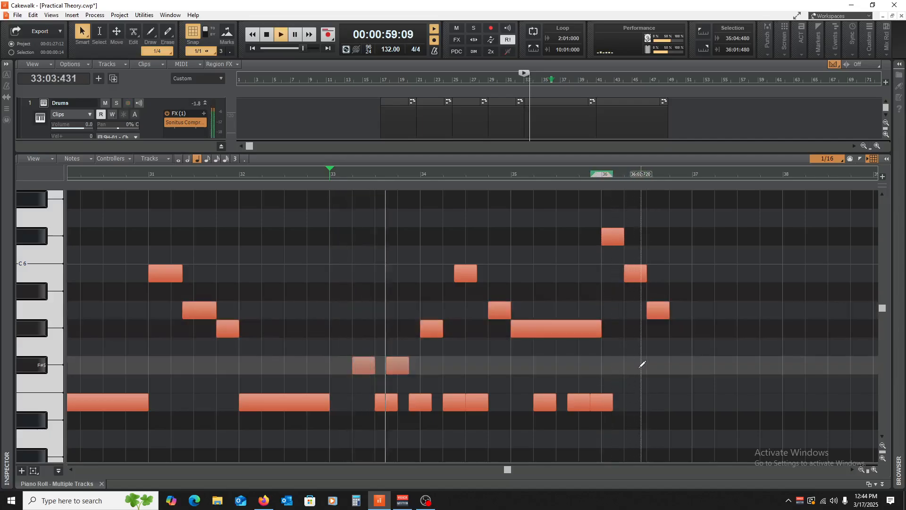
left_click_drag(508, 469, 524, 474)
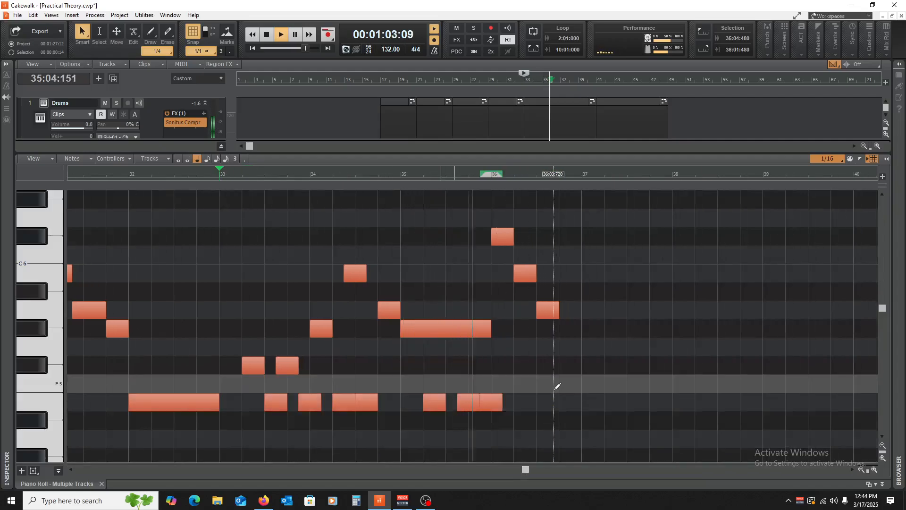
Step: Copy the last E5 quarter note to 36:01:480 and 36:02:480, and play from measure 33
key("space")
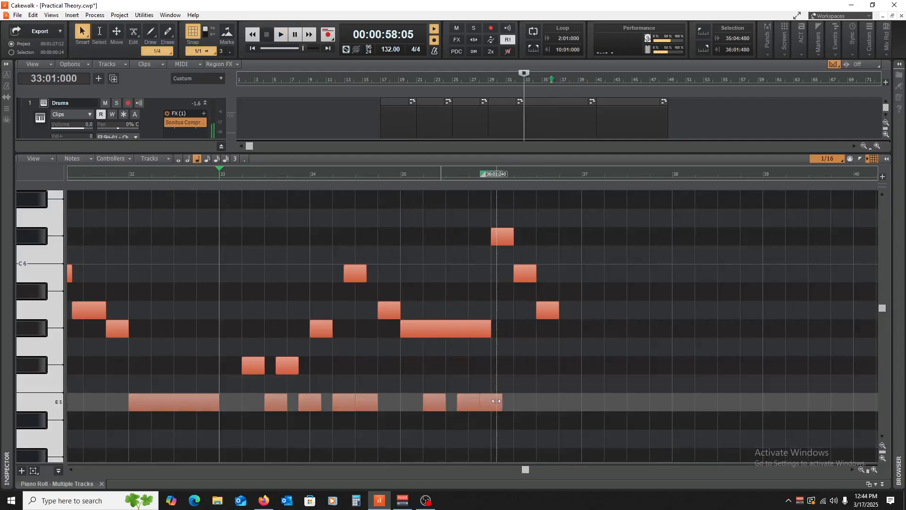
left_click_drag(493, 401, 537, 403)
key("space")
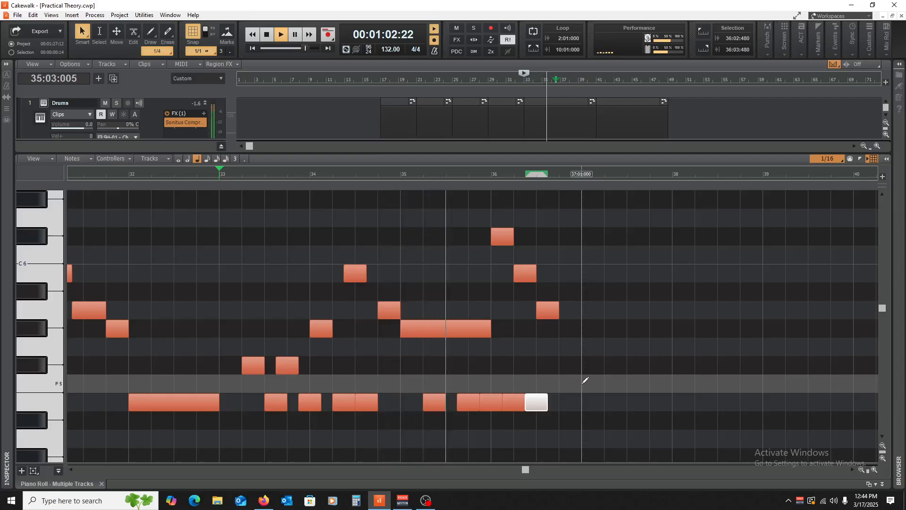
Step: Move the C6 note to 36:02:480, delete the E5 note at 36:01:480, and play from measure 36
key("space")
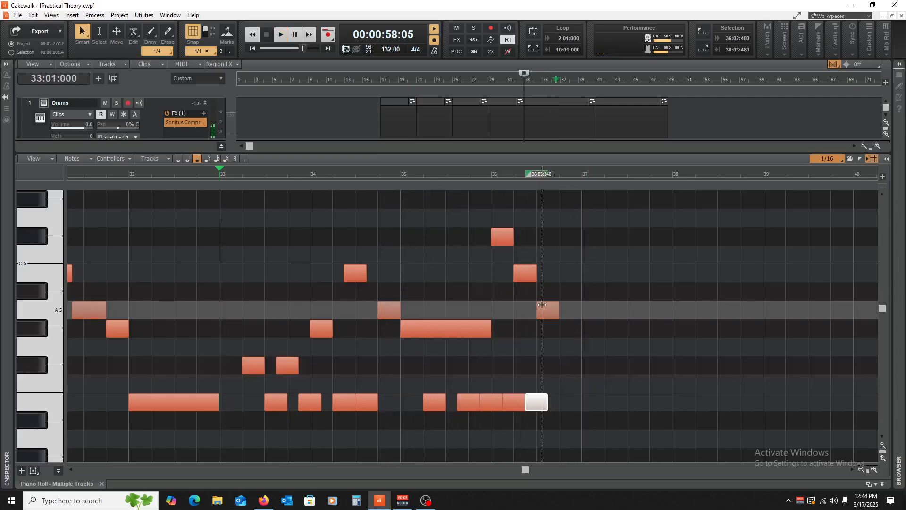
left_click_drag(525, 273, 536, 273)
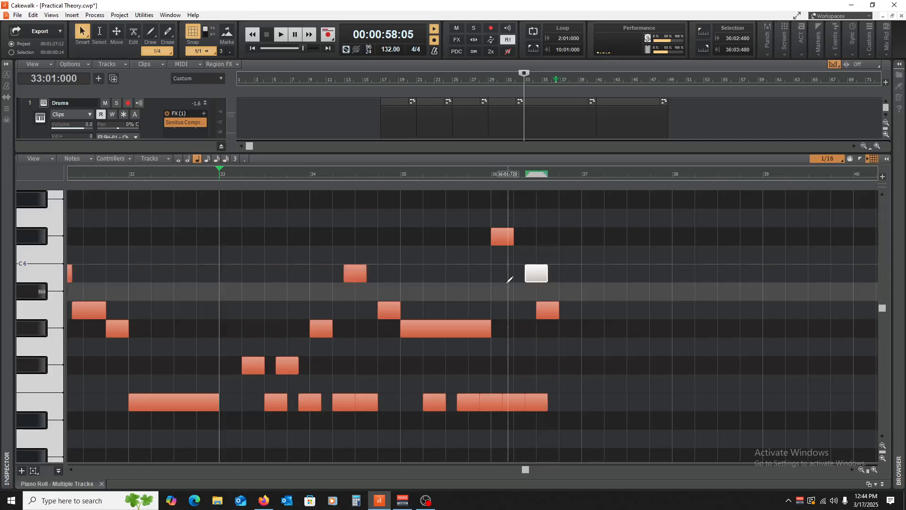
left_click(500, 282)
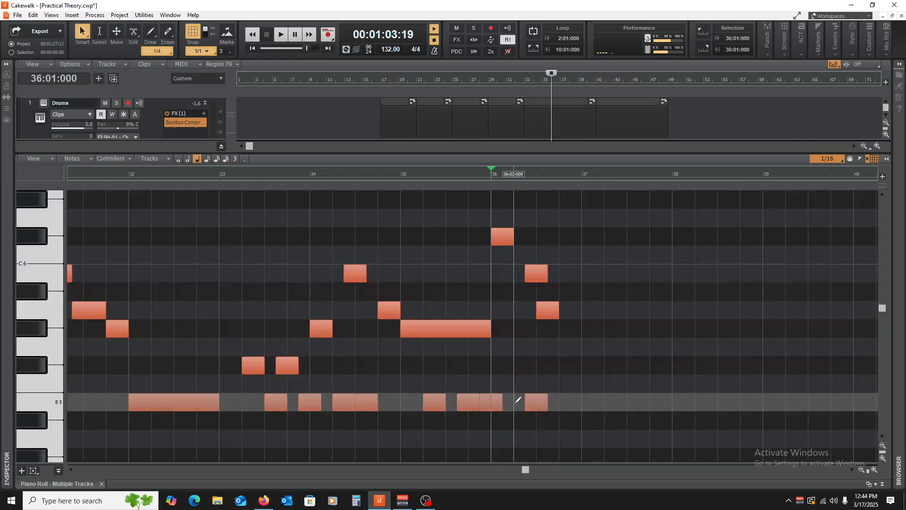
key("space")
key("space")
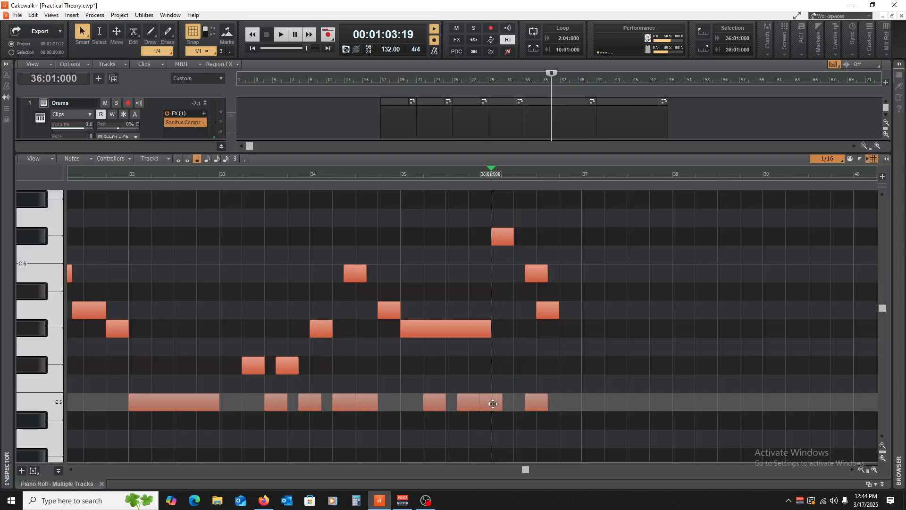
Step: Play the passage from the E5 note starting at 35:04:480
mouse_move(493, 404)
left_mouse_down()
mouse_move(501, 406)
mouse_move(489, 405)
left_mouse_up()
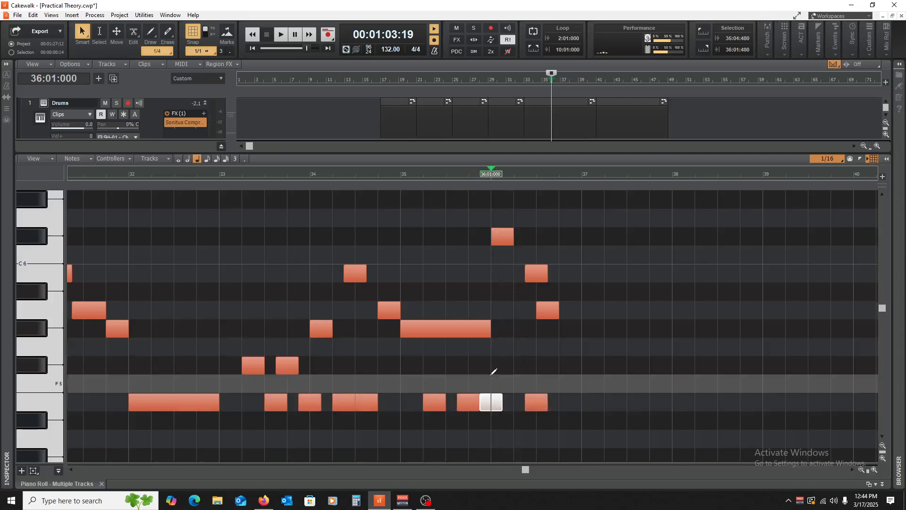
left_click(480, 364)
key("space")
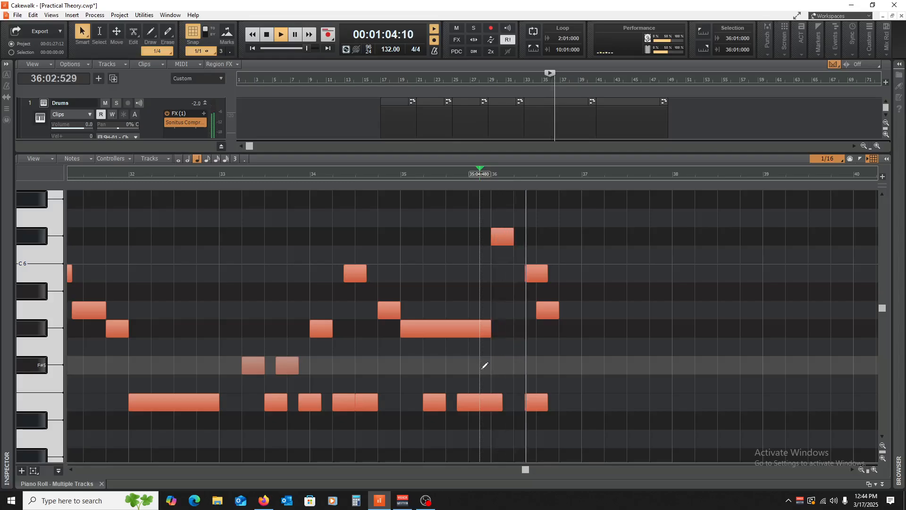
Step: Move the last E5 note to start at 36:01:480 and play from 35:04:480
key("space")
left_click(537, 403)
left_click_drag(536, 403, 514, 404)
key("space")
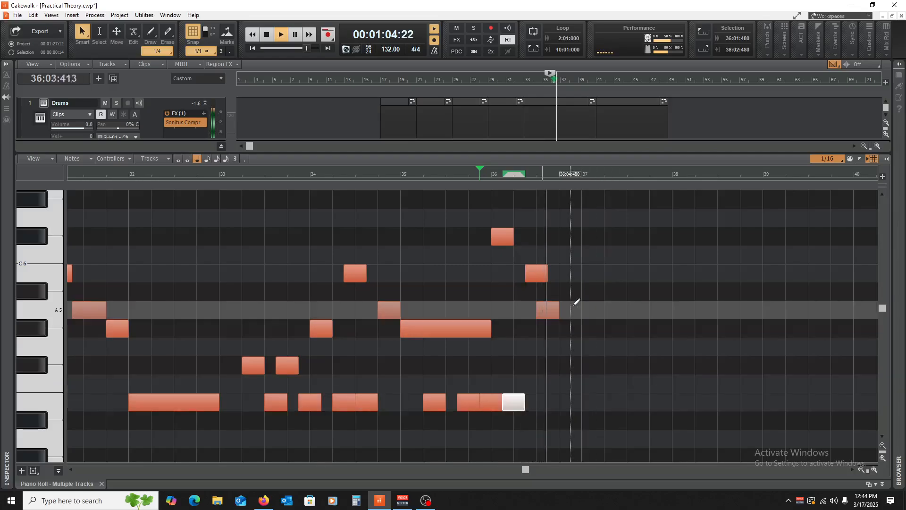
Step: Move the last A5 note to start at 36:03:480 and play the passage twice from measure 35
key("space")
mouse_move(546, 316)
left_mouse_down()
mouse_move(569, 316)
mouse_move(553, 316)
left_mouse_up()
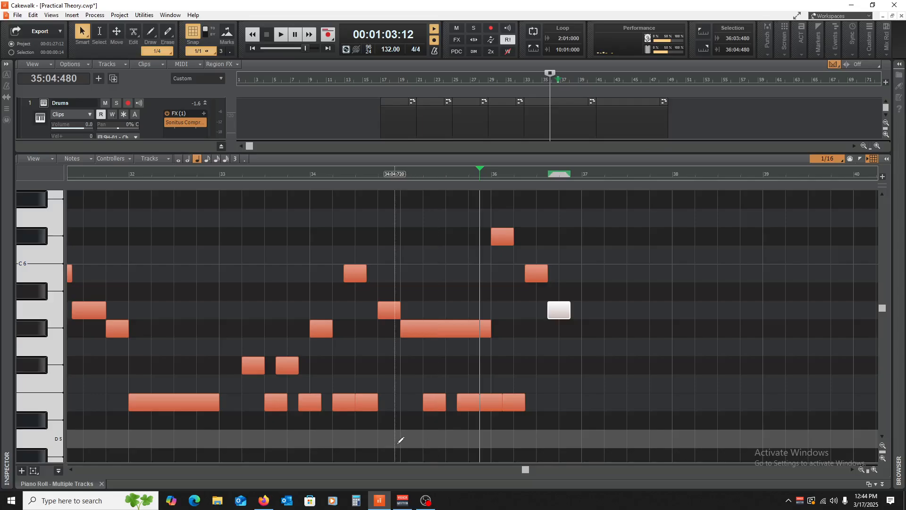
left_click(398, 443)
key("space")
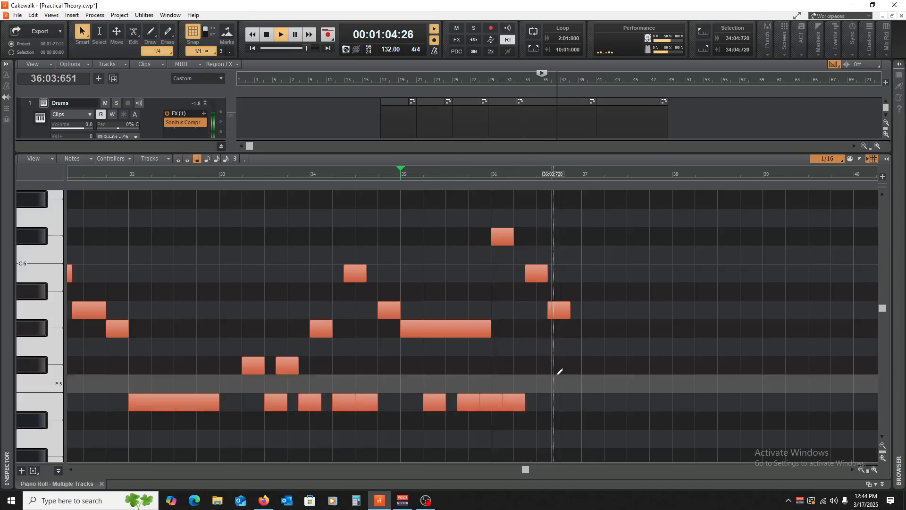
key("space")
key("space")
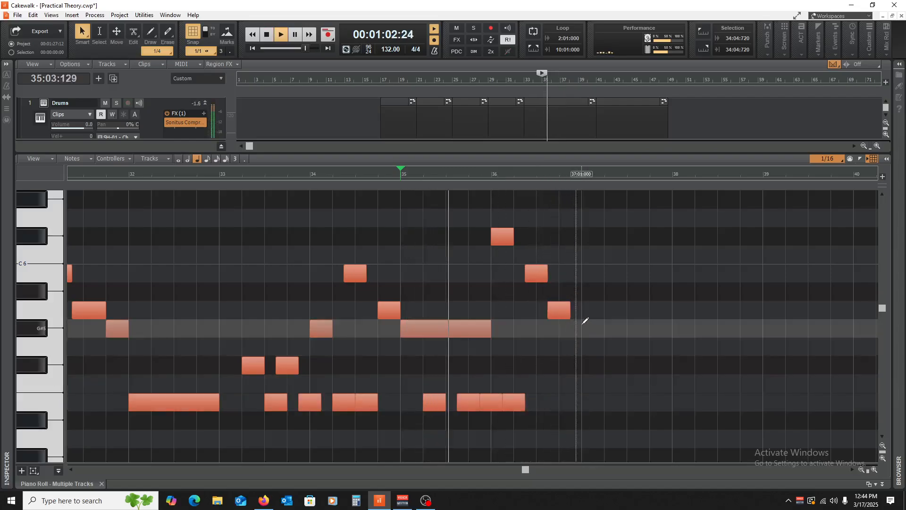
Step: Move the last A5 note to start at 36:04:000 and play from measure 35
key("space")
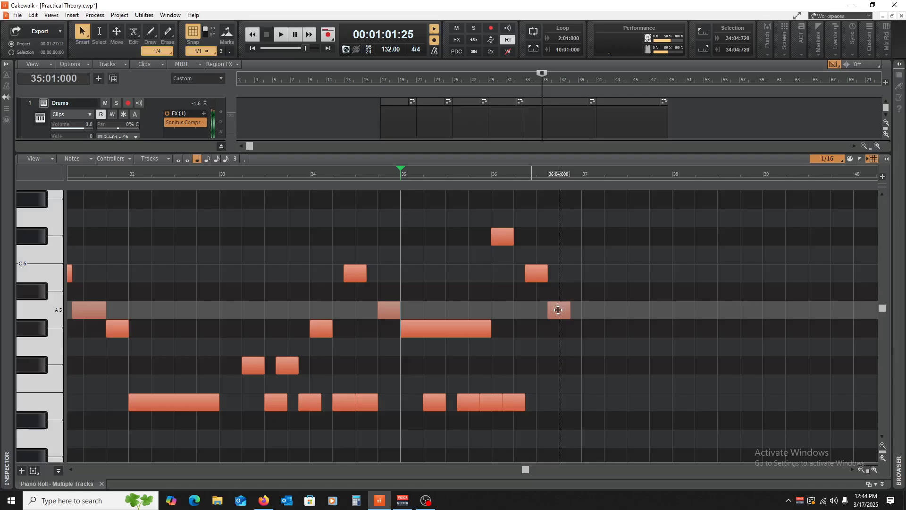
left_click_drag(558, 309, 569, 309)
key("space")
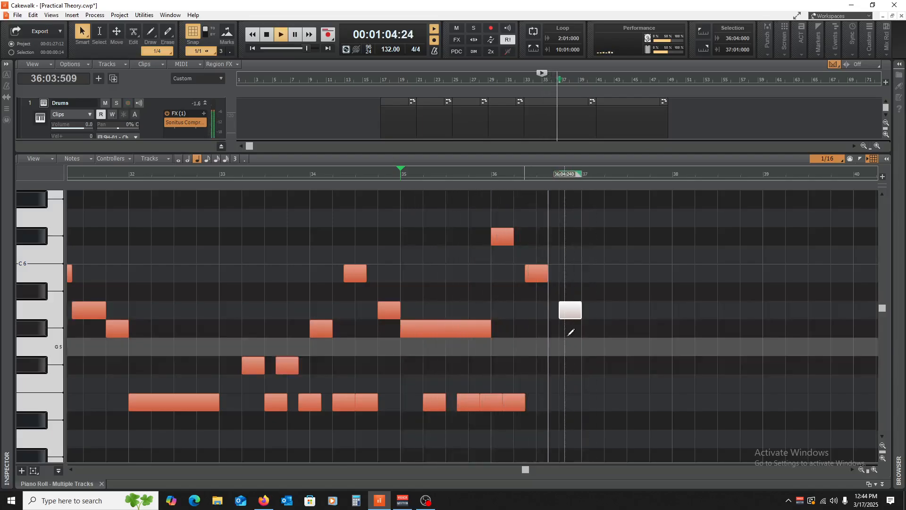
Step: Add half notes F#5 at 37:01:000 and G#5 at 37:03:000, and play from measure 35
key("space")
left_click_drag(572, 312, 654, 333)
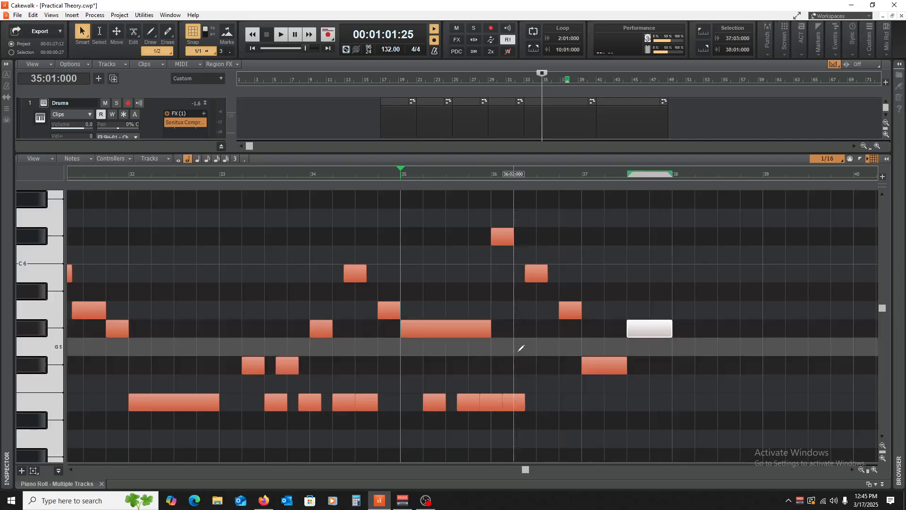
key("space")
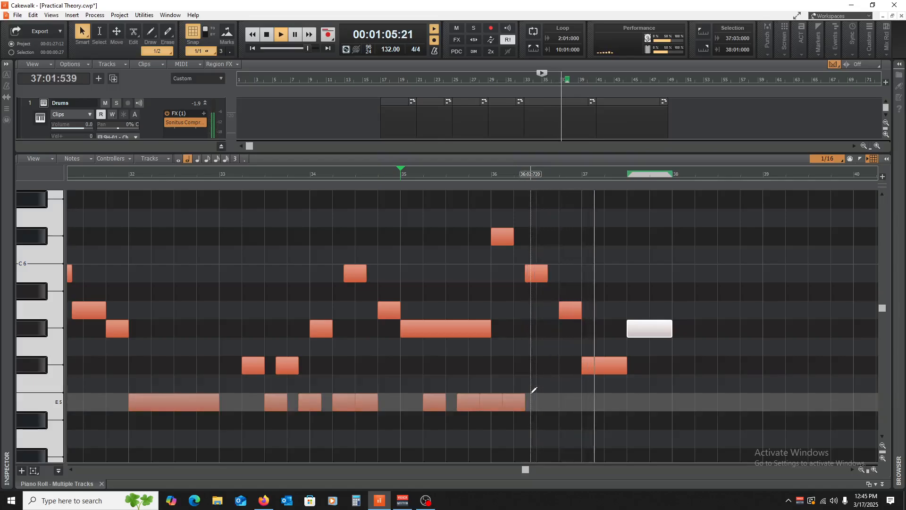
Step: Raise the F#5 half note at 37:01:000 to G#5 and delete the half note at 37:03:000 while playing from measure 35
key("space")
left_click_drag(600, 363, 625, 329)
key("space")
right_click(644, 329)
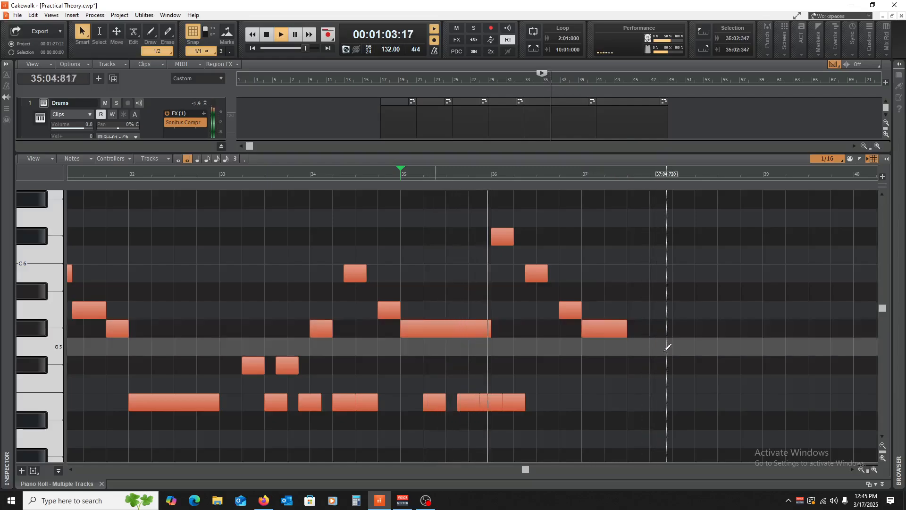
Step: Add an E5 quarter note at 36:03:000 and play the passage from measure 35 and from measure 33
left_click_drag(517, 400, 548, 406)
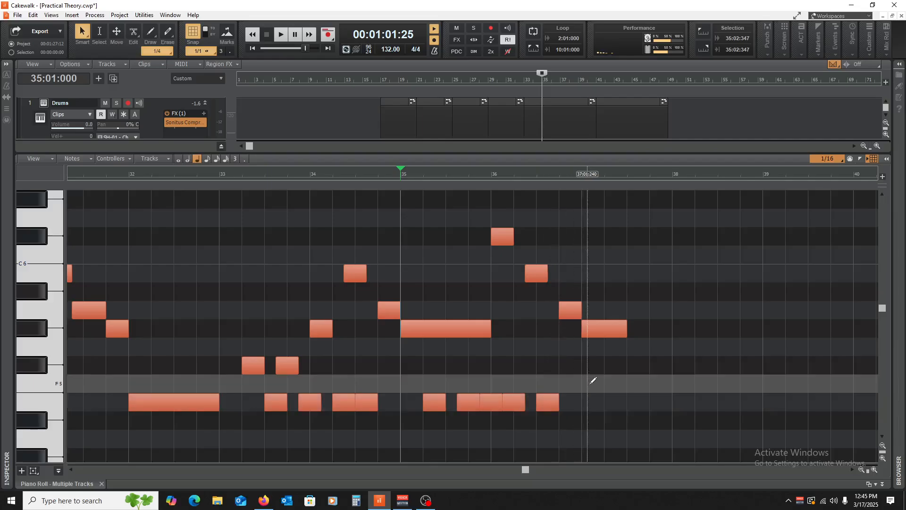
key("space")
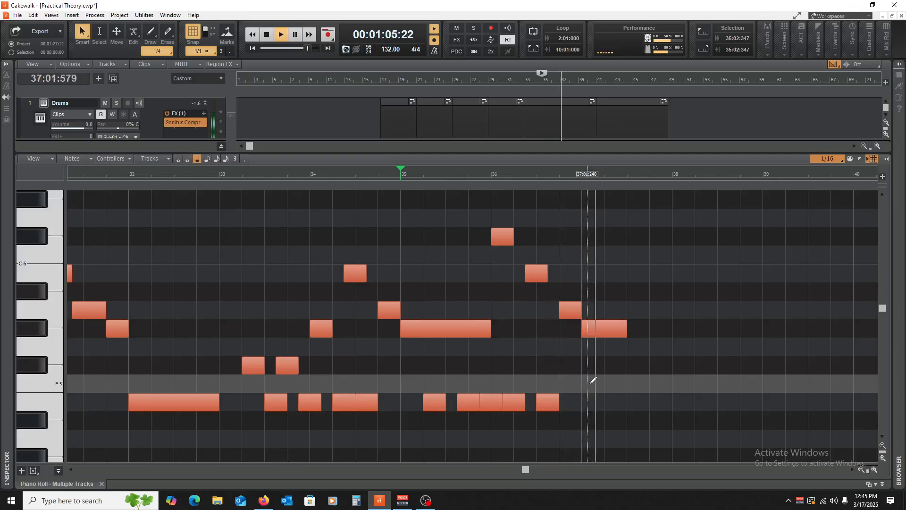
key("space")
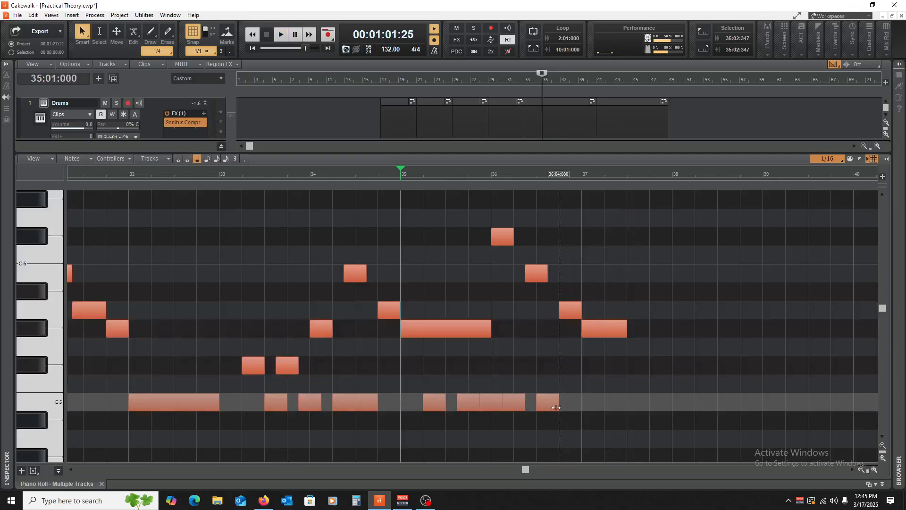
left_click(220, 282)
key("space")
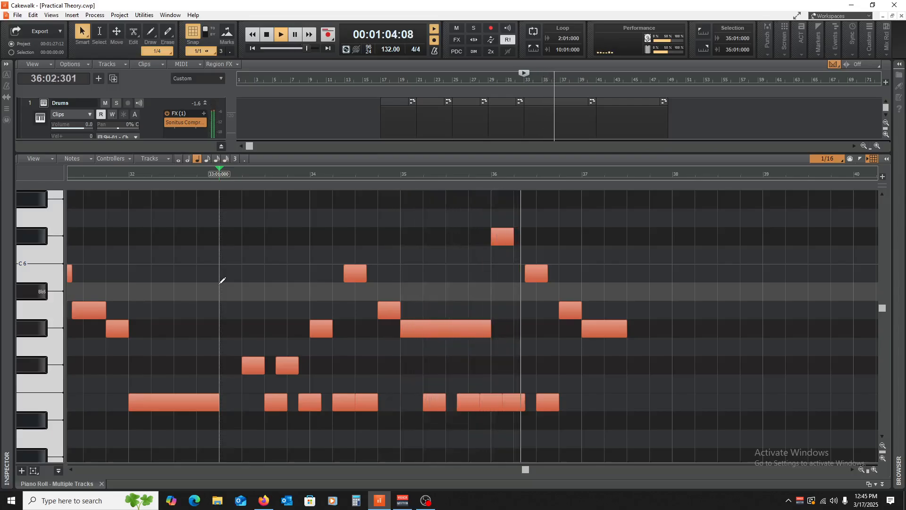
key("space")
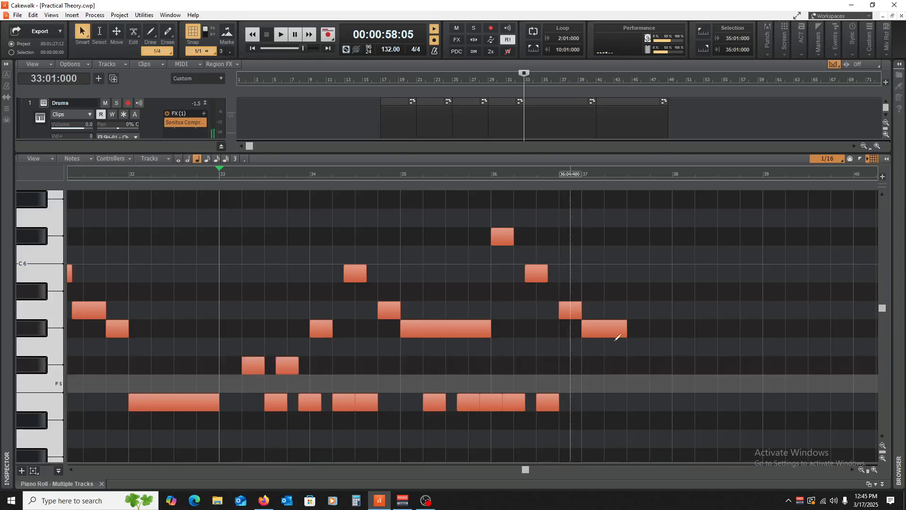
Step: Try the half note at 37:01:000 on E5, play from measure 33, and return it to G#5
left_click_drag(603, 331, 610, 396)
key("space")
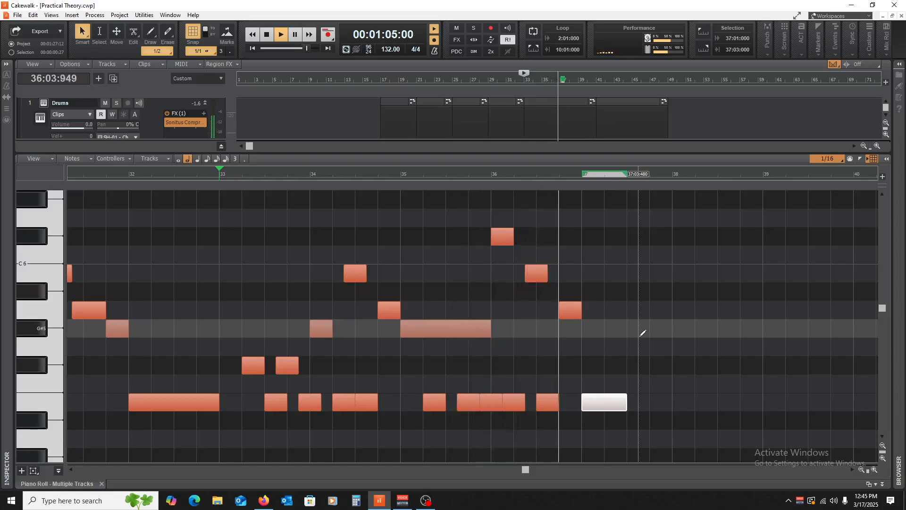
key("space")
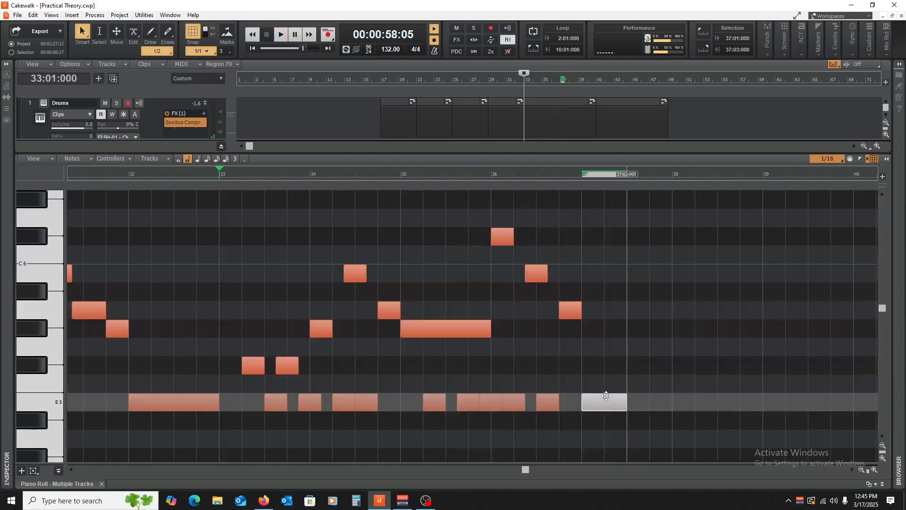
left_click_drag(607, 396, 606, 322)
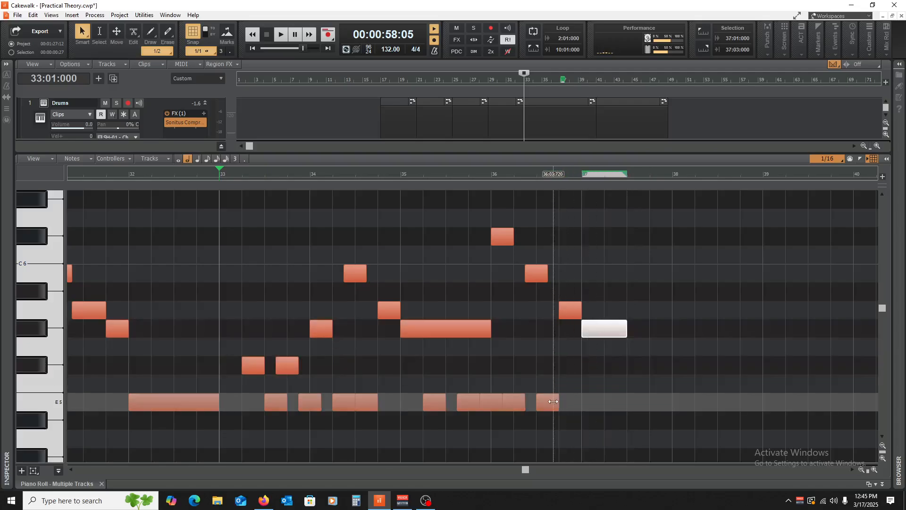
Step: Copy the last E5 quarter note to 37:01:480 and play from measure 33
left_click_drag(549, 404, 607, 405)
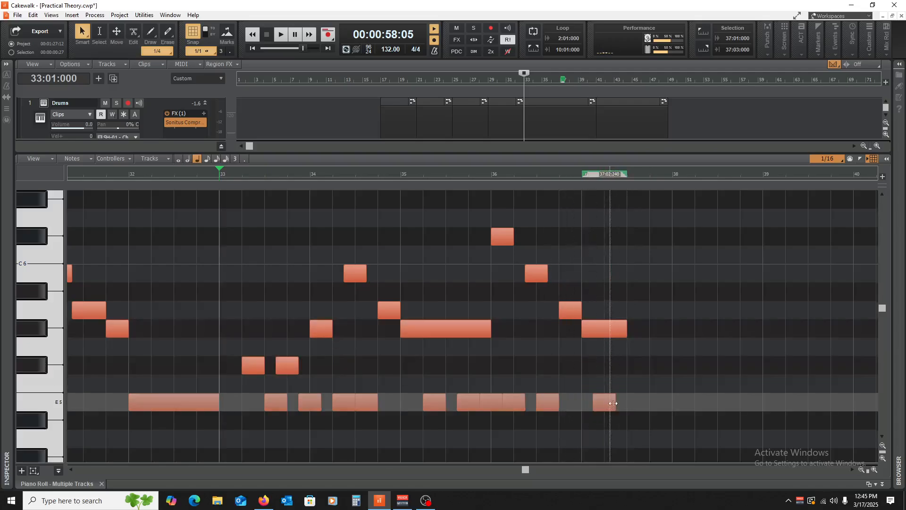
key("space")
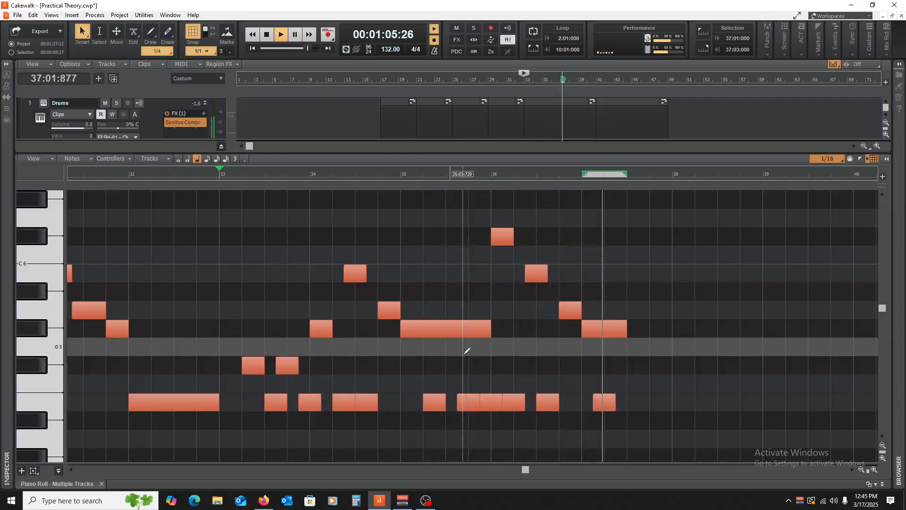
key("space")
Step: Copy the E5 note at 36:03:000 to 36:04:480, delete the one at 37:01:480, and play from measure 33
left_click_drag(549, 405, 581, 405)
right_click(600, 405)
key("space")
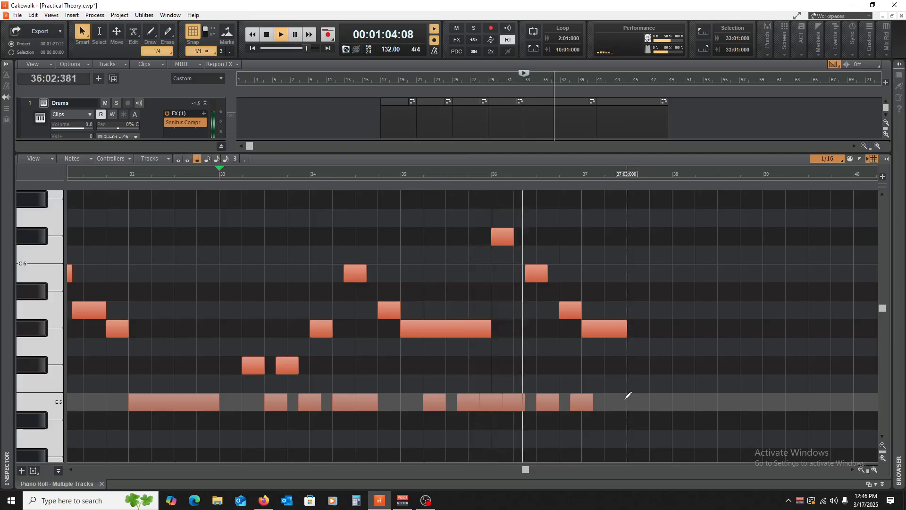
Step: Copy the E5 note at 36:04:480 to 37:02:000 and play from measure 33
key("space")
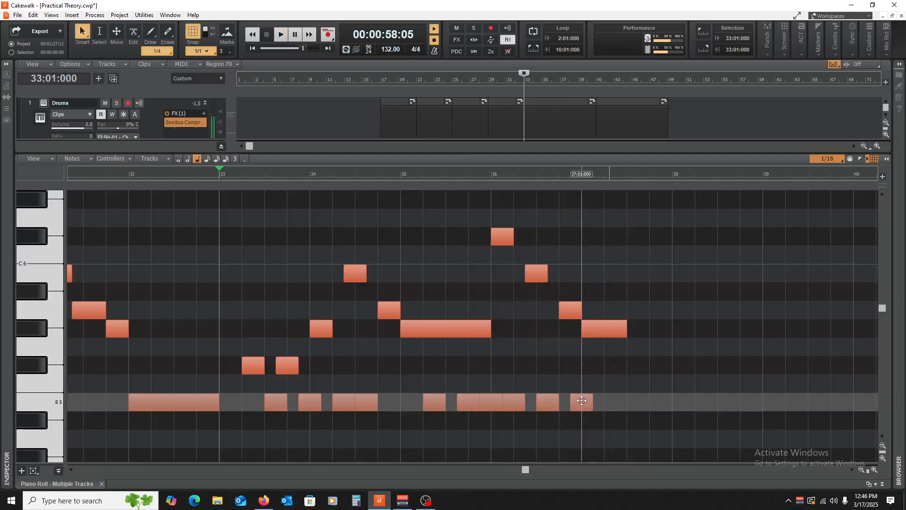
left_click_drag(582, 402, 619, 400)
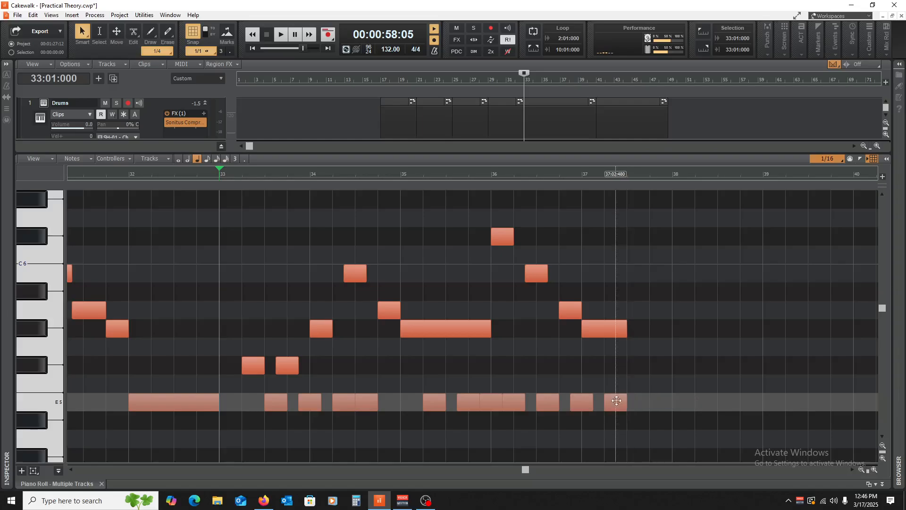
key("space")
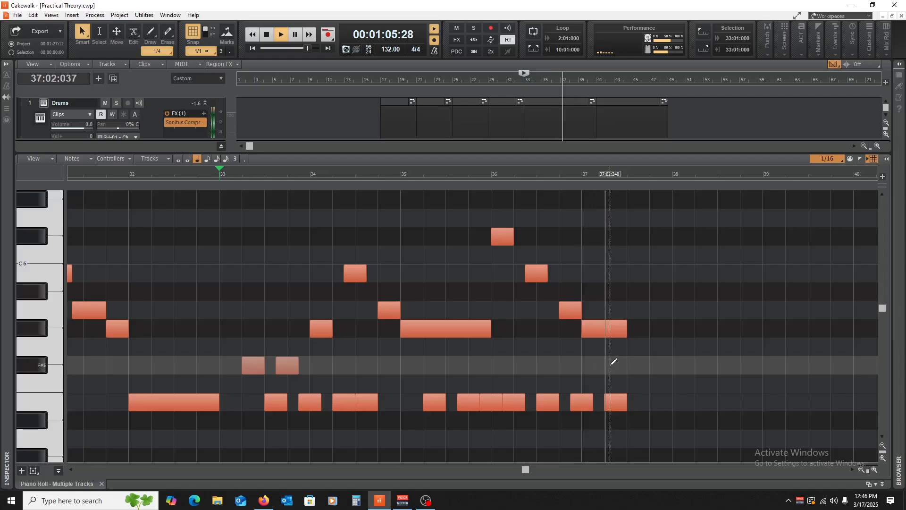
Step: Extend the G#5 note at 37:01:000 to a whole note, copy the last E5 note to 37:03:480, and play from 36:04:480
key("space")
left_click_drag(623, 325, 672, 325)
left_click_drag(617, 405, 650, 405)
left_click(573, 375)
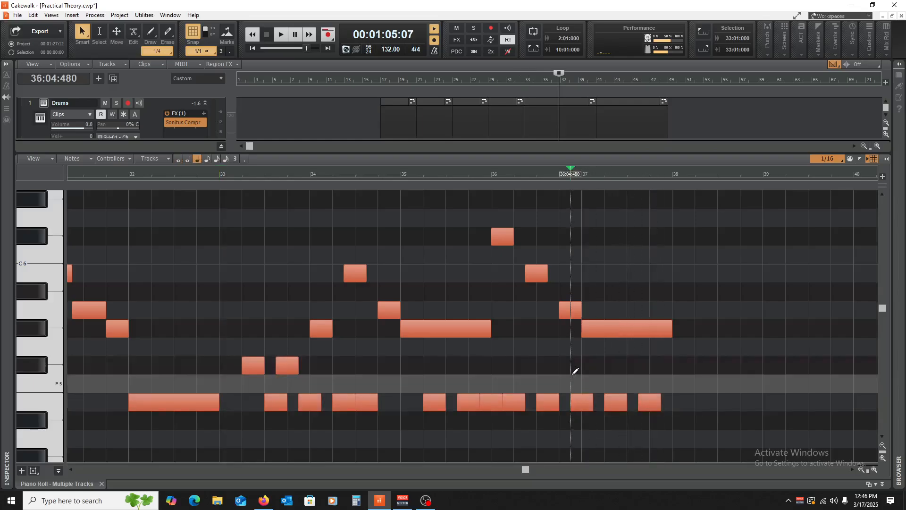
key("space")
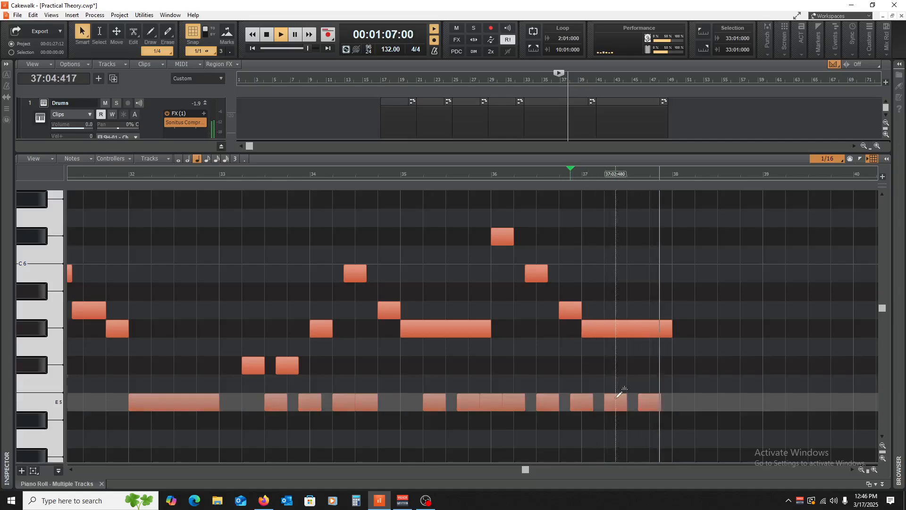
key("space")
Step: Copy the E5 note at 37:03:480 to 37:04:480 and play from 36:04:480
left_click_drag(647, 402, 670, 402)
key("space")
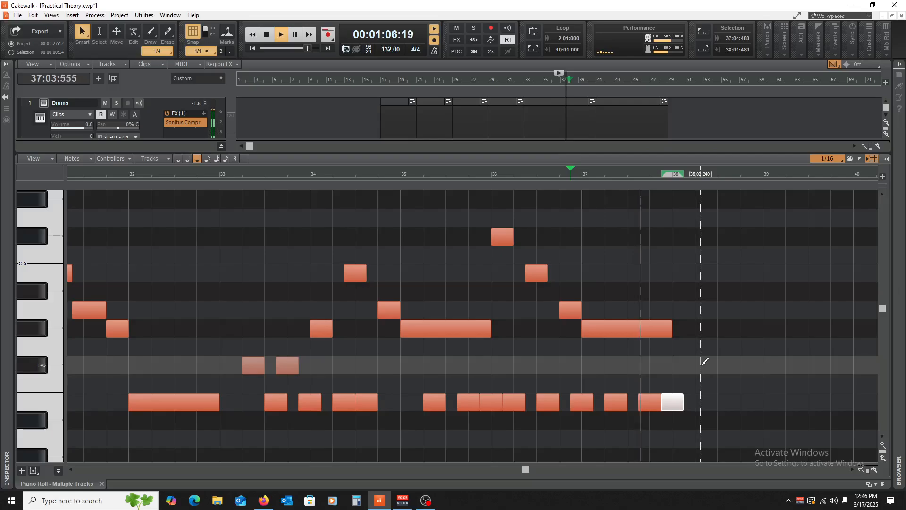
key("space")
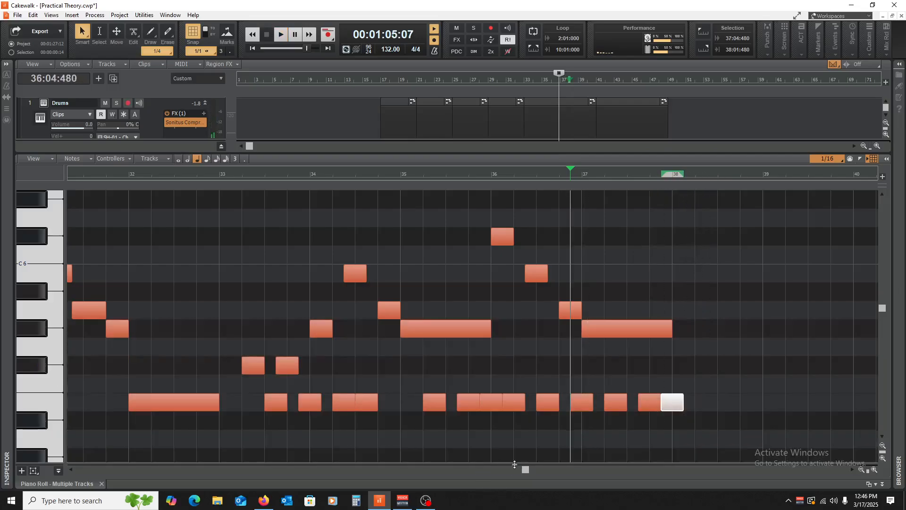
Step: Play the passage from measure 33 to review the melody with the E5 line
left_click_drag(529, 472, 553, 472)
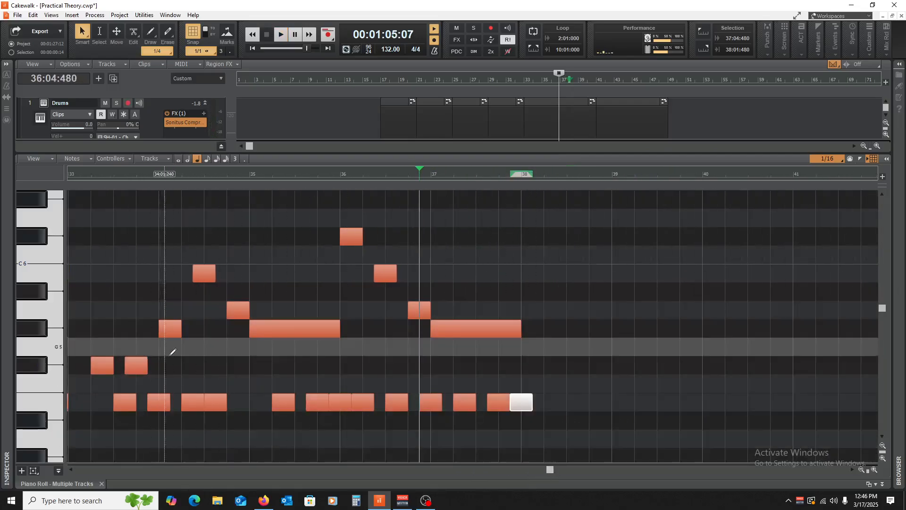
scroll(536, 472, "left", 3)
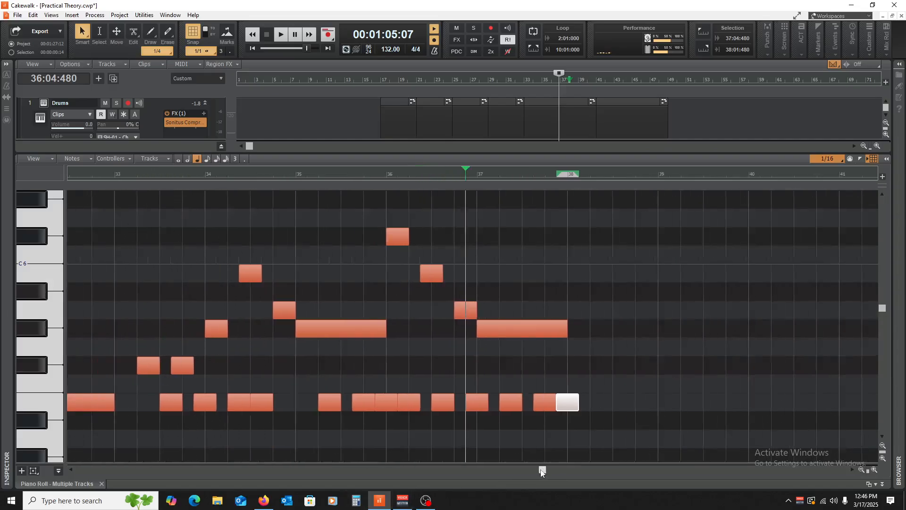
left_click(137, 300)
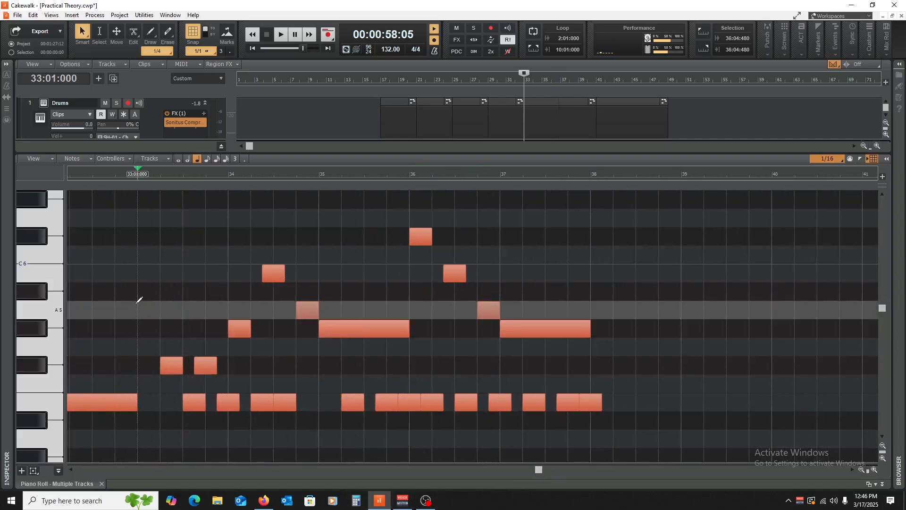
key("space")
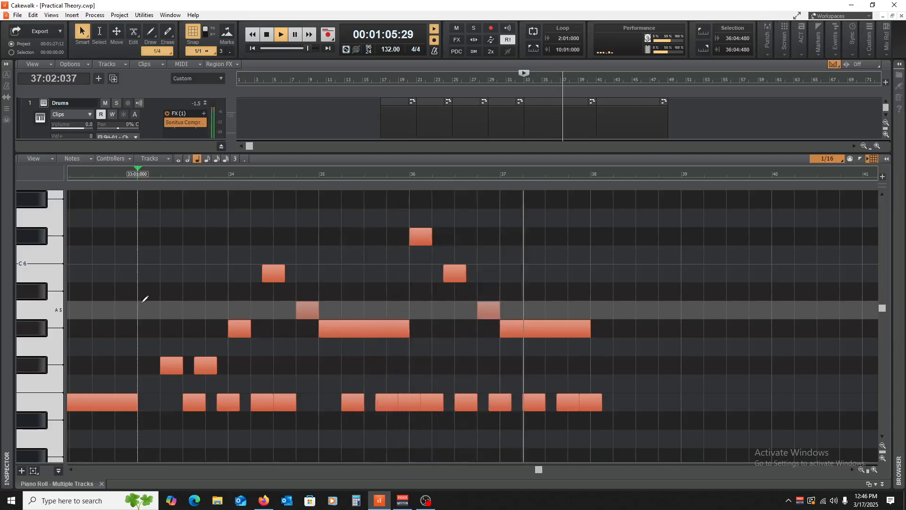
key("space")
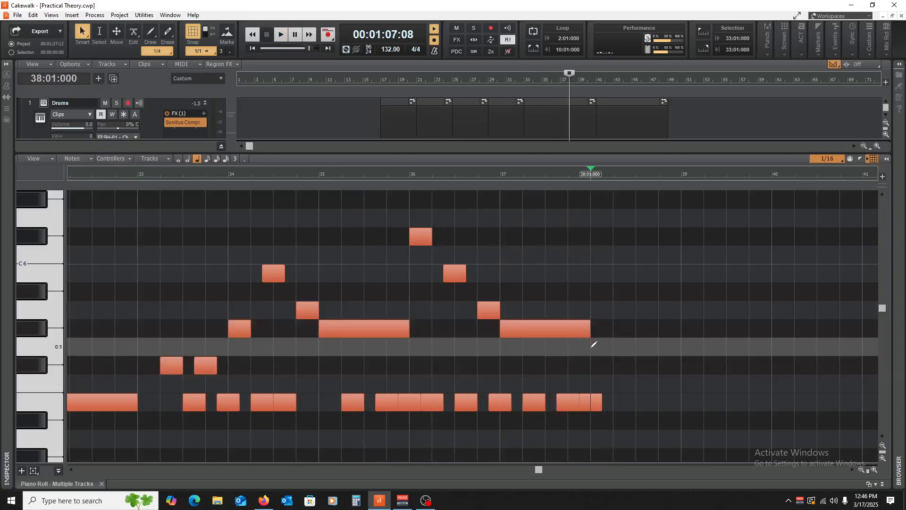
Step: Add a G#5 quarter note at 38:01:000 and play from measure 37
mouse_move(593, 346)
left_mouse_down()
mouse_move(600, 365)
mouse_move(600, 329)
left_mouse_up()
left_click(504, 356)
key("space")
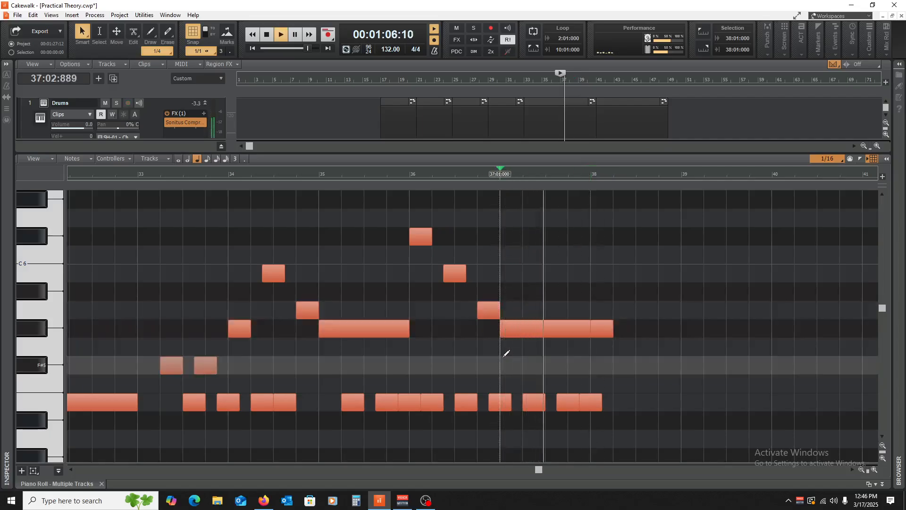
key("space")
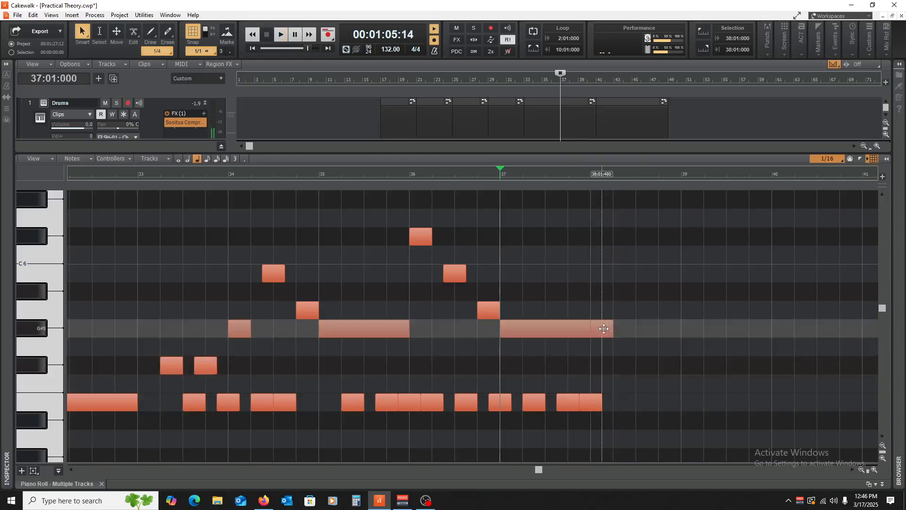
Step: Add an A5 quarter note at 38:02:480 and play from measure 38
mouse_move(615, 312)
left_mouse_down()
mouse_move(647, 311)
mouse_move(640, 311)
left_mouse_up()
left_click(597, 365)
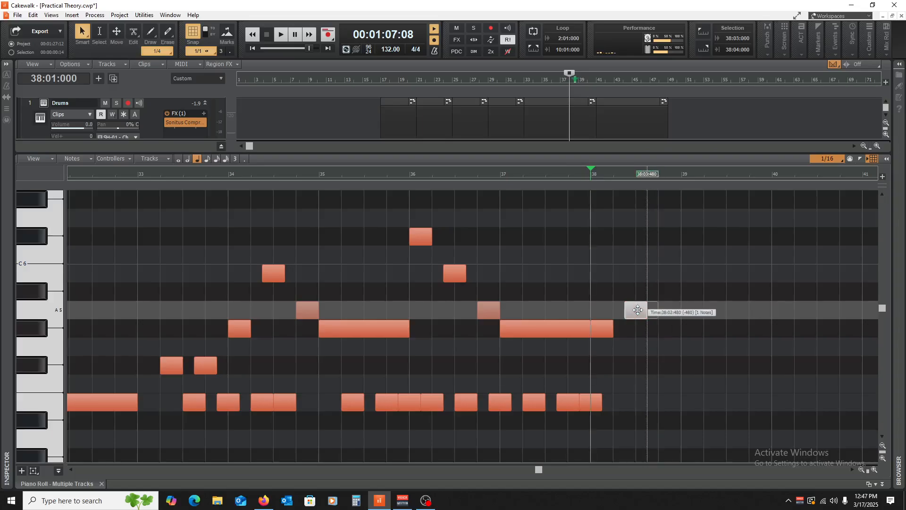
key("space")
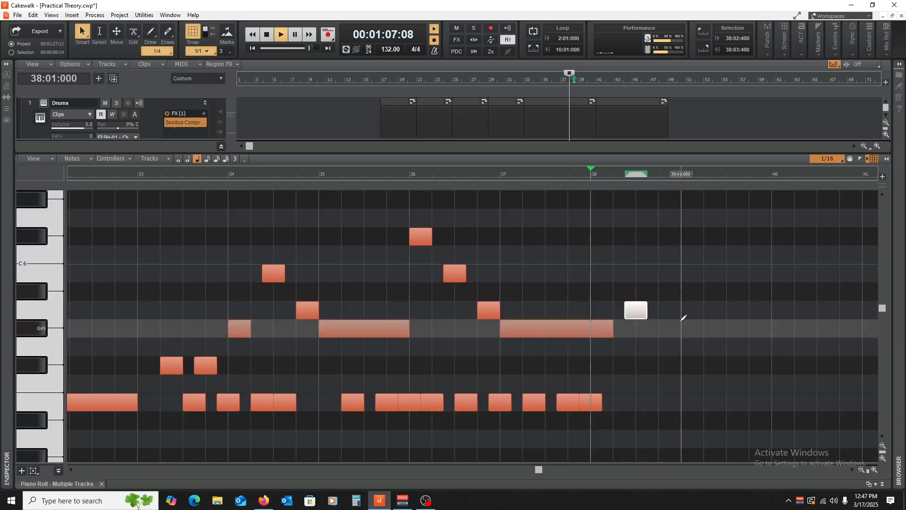
key("space")
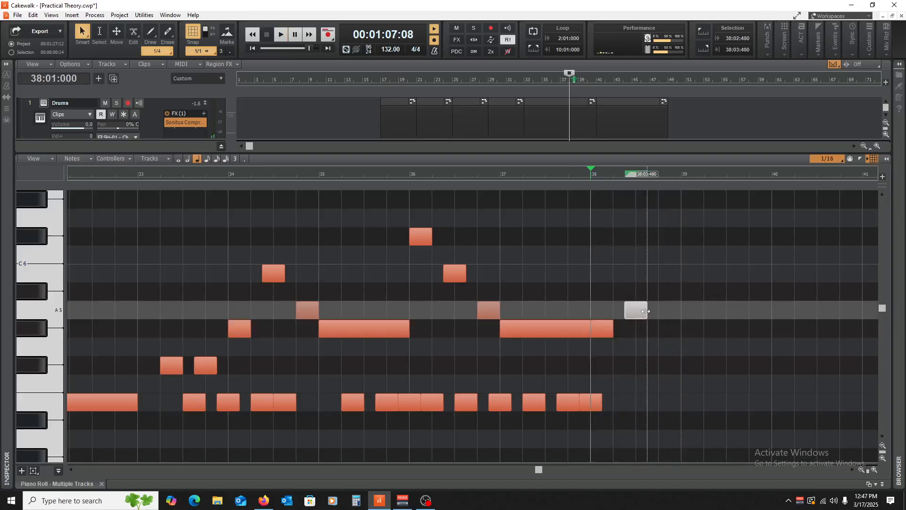
key("space")
key("space")
Step: Move the A5 note in measure 38 to 38:03:000 and play from measure 38
left_click_drag(636, 311, 647, 311)
key("space")
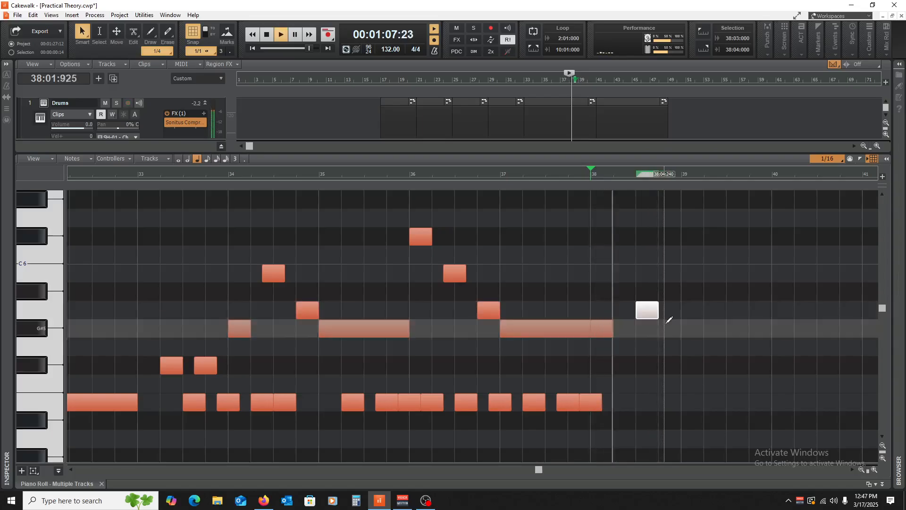
key("space")
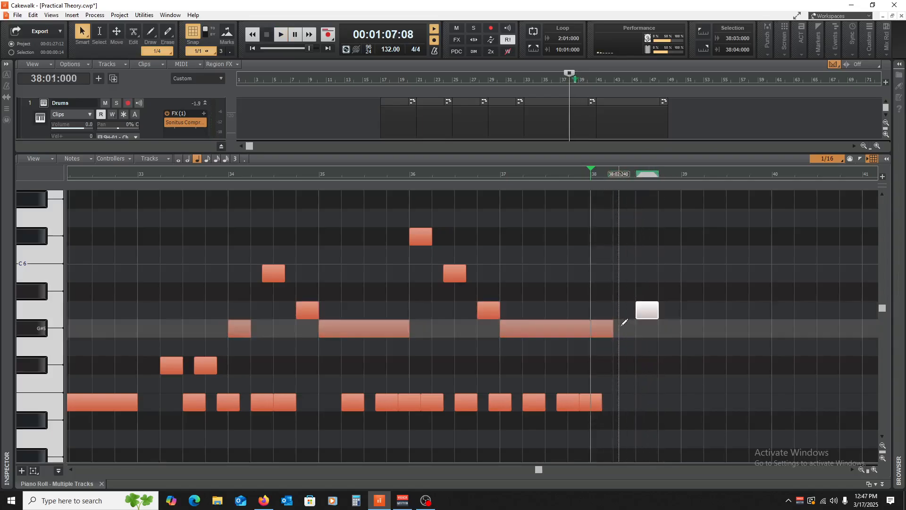
Step: Lengthen the G#5 note at 38:01:000 and the A5 note at 38:03:000 to half notes, and play from measures 38 and 37
left_click_drag(611, 329, 680, 318)
key("space")
key("space")
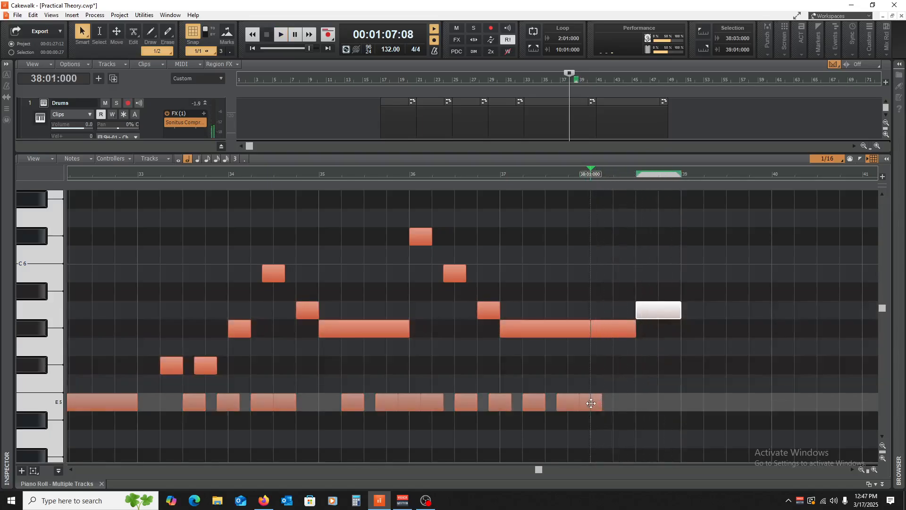
left_click(501, 425)
key("space")
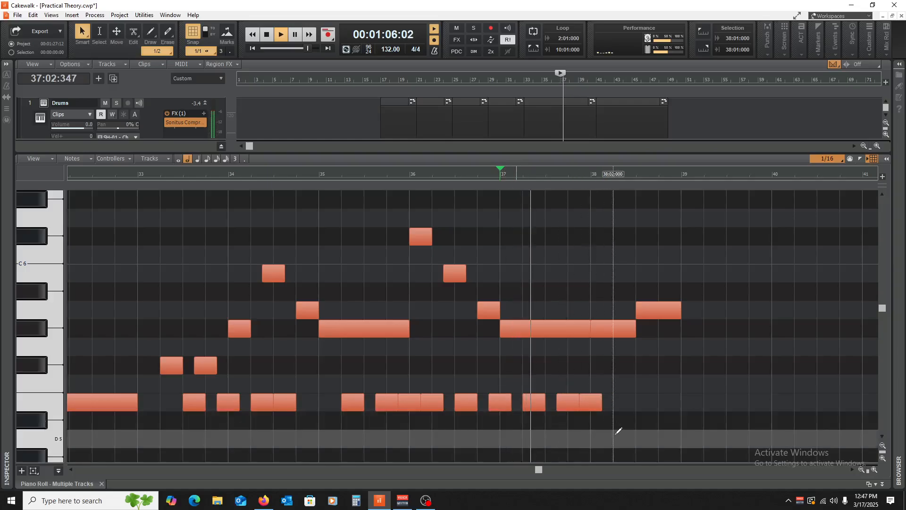
key("space")
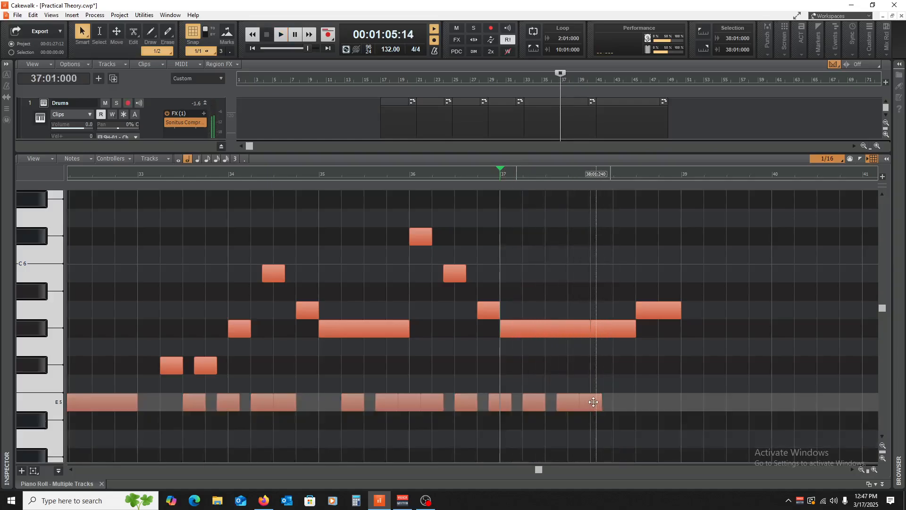
Step: Copy the E5 note at 37:04:480 to 38:02:000 and play from measure 37
left_click_drag(592, 401, 626, 403)
key("space")
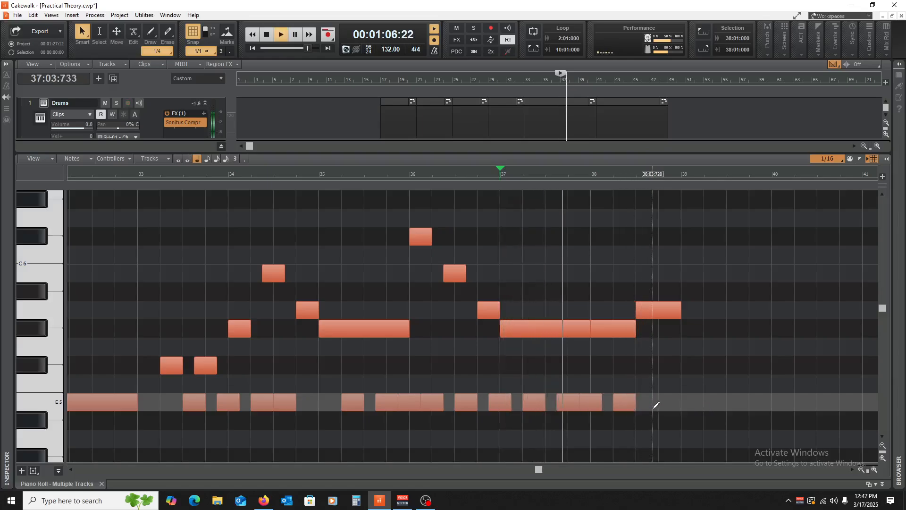
key("space")
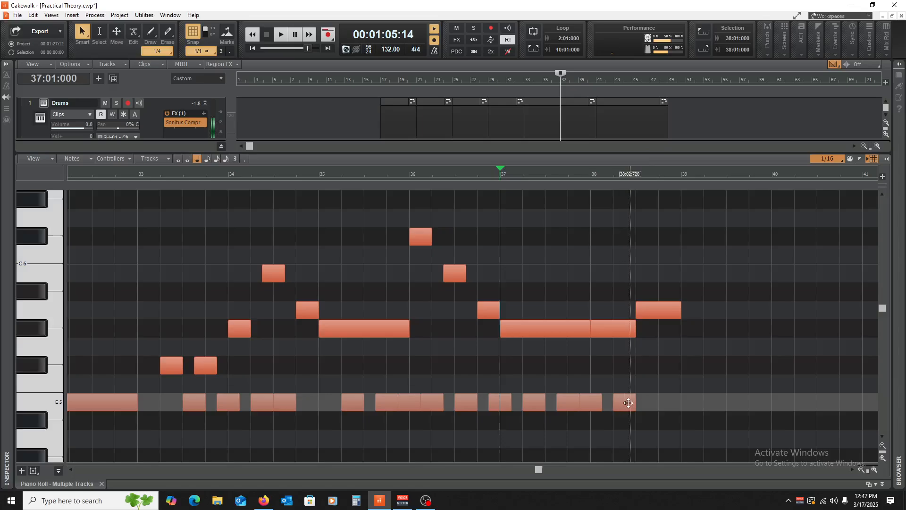
Step: Copy the E5 note at 38:02:000 to 38:03:480 and play from measure 37 twice
left_click_drag(627, 402, 660, 402)
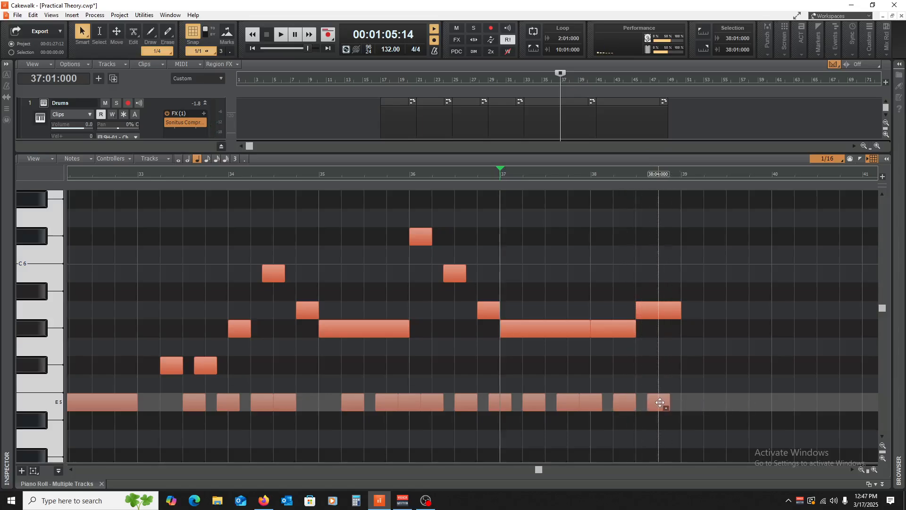
key("space")
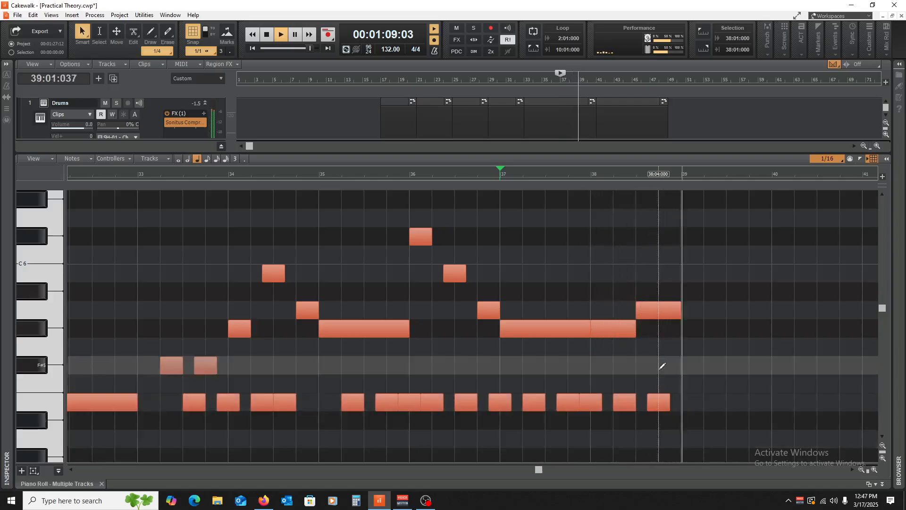
key("space")
key("space")
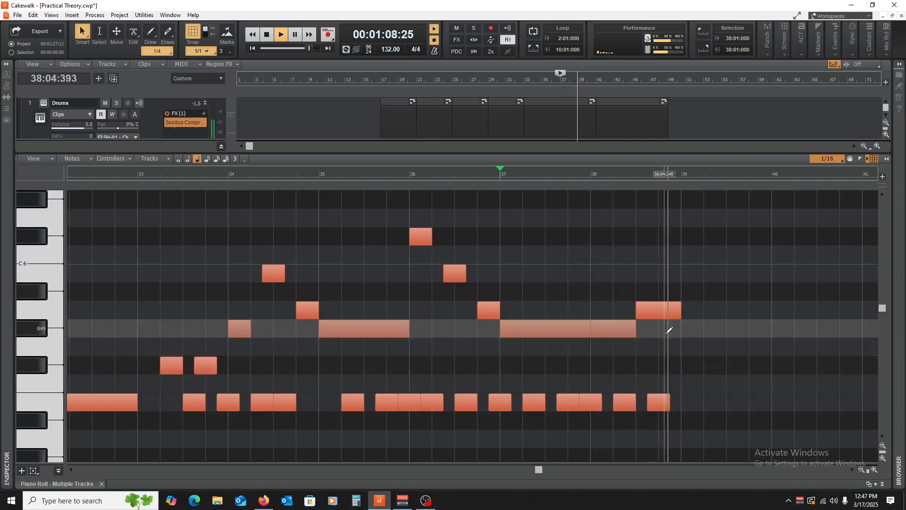
key("space")
Step: Add half notes G#5 at 39:01:000 and F#5 at 39:03:000, and play from measure 33
mouse_move(659, 311)
left_mouse_down()
mouse_move(744, 348)
mouse_move(754, 365)
left_mouse_up()
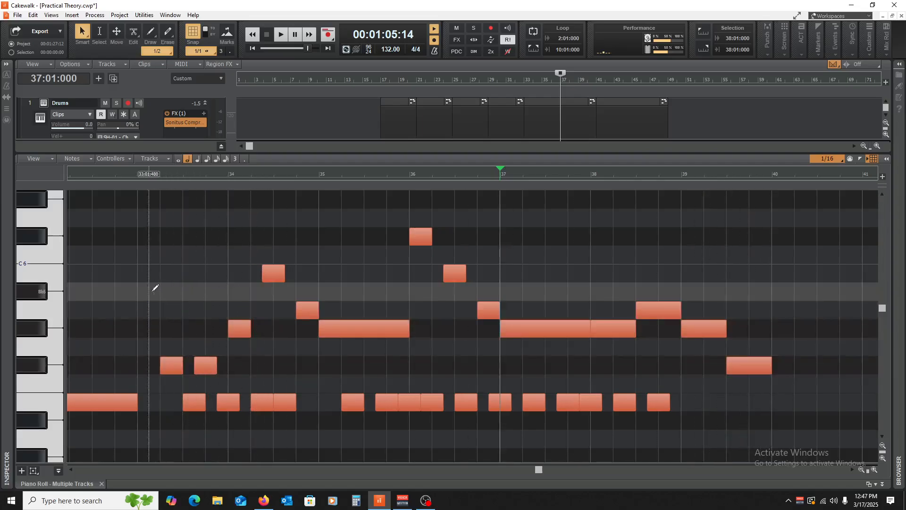
left_click(138, 291)
key("space")
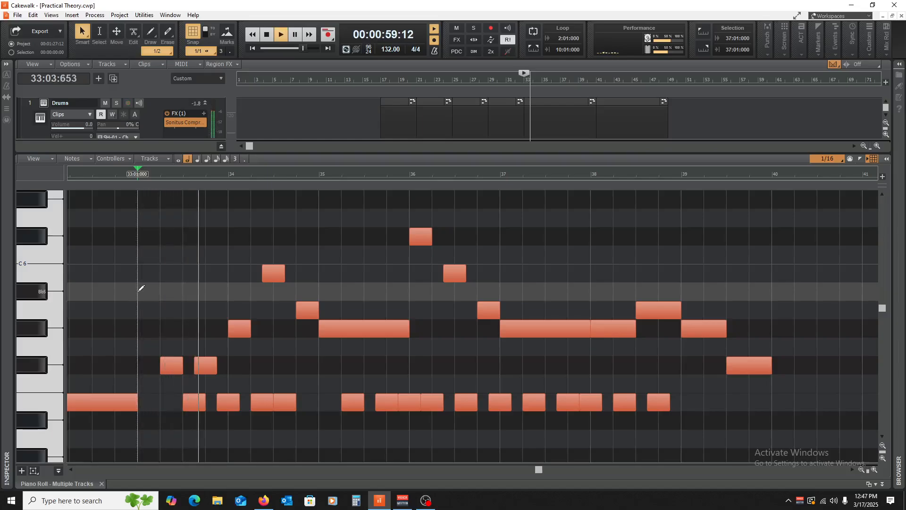
key("space")
key("space")
key("space")
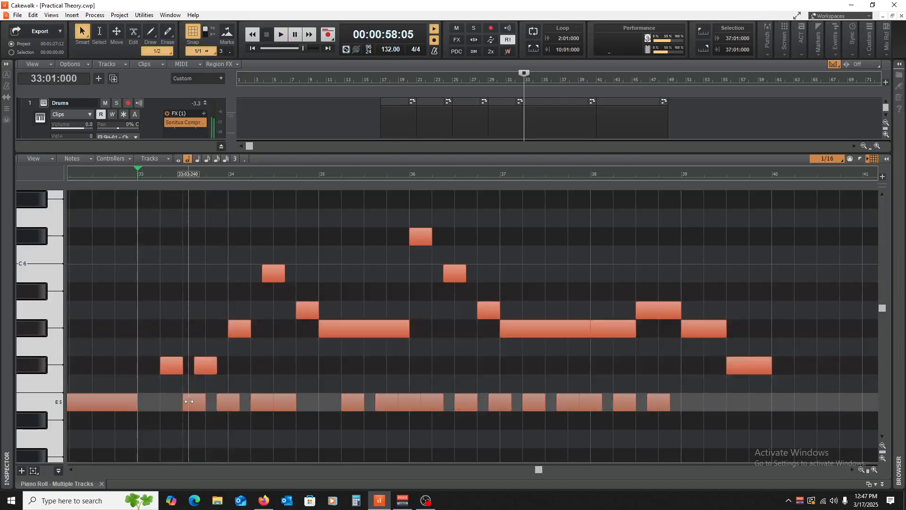
Step: Copy the E5 quarter note at 33:03:000 to 33:01:000 and play from measure 33
left_click_drag(195, 401, 149, 401)
key("space")
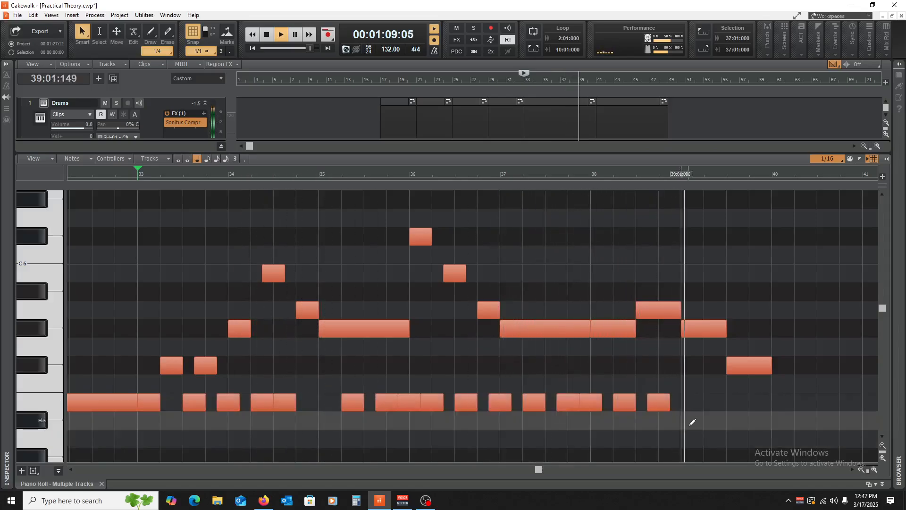
key("space")
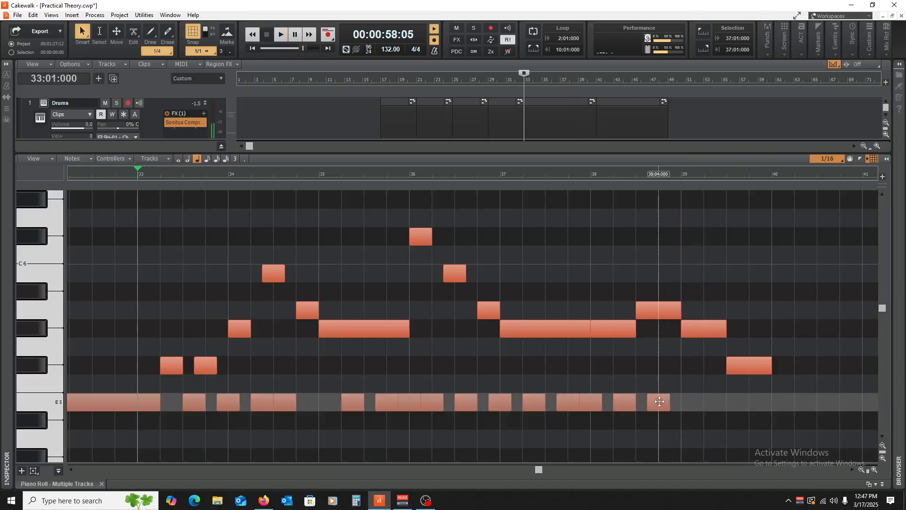
Step: Copy the E5 note at 38:03:480 to 39:01:480 and play from measure 39
left_click_drag(660, 402, 706, 406)
left_click(684, 370)
key("space")
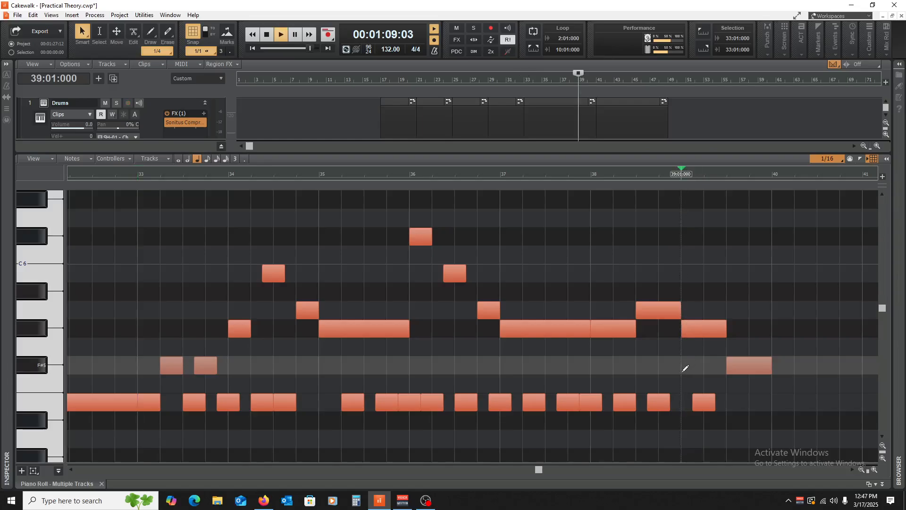
key("space")
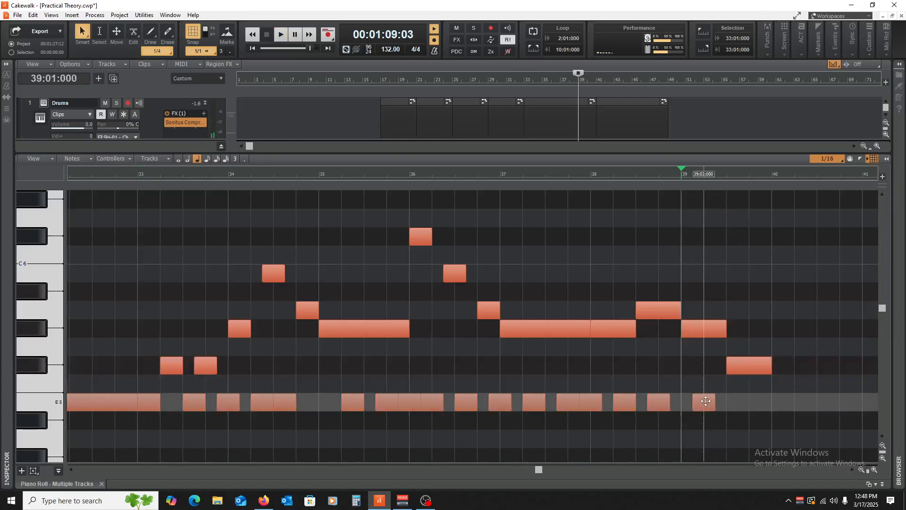
key("space")
key("space")
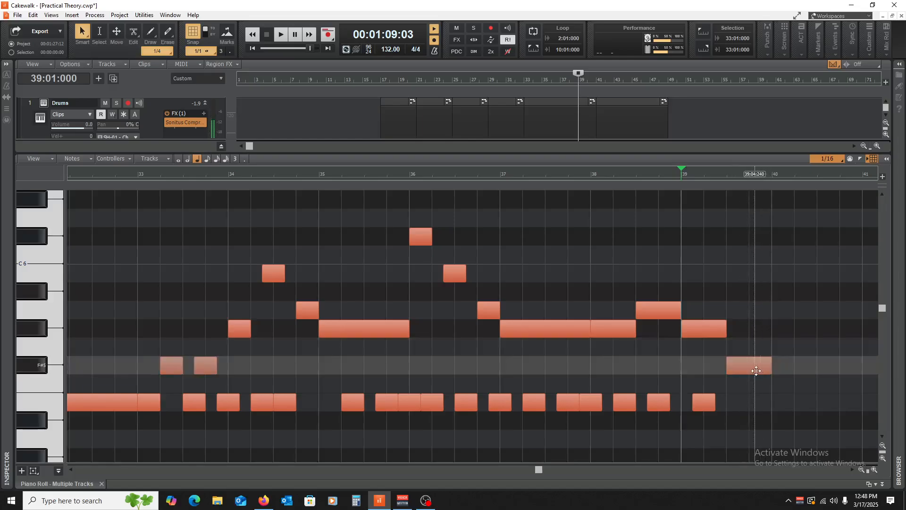
Step: Delete the F#5 half note at 39:03:000, extend the G#5 note at 39:01:000 to a whole note, and play from measure 39
right_click(753, 369)
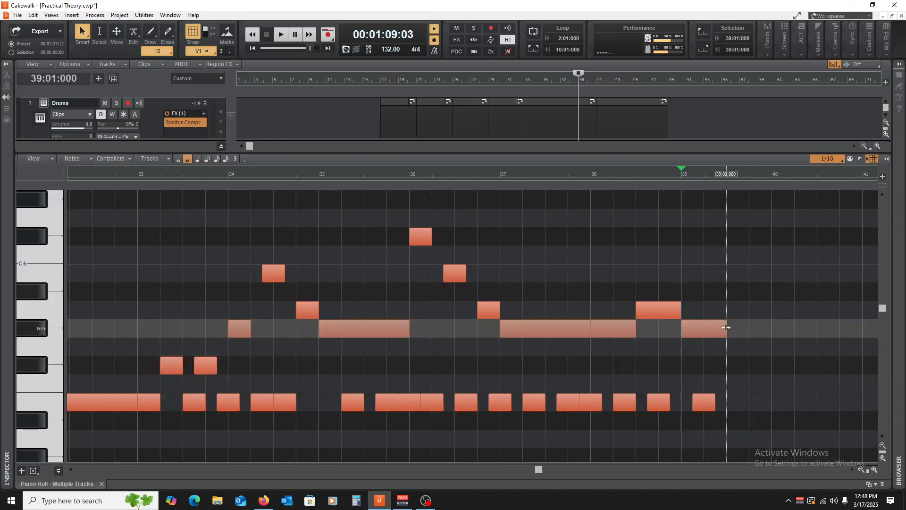
left_click_drag(726, 327, 772, 328)
key("space")
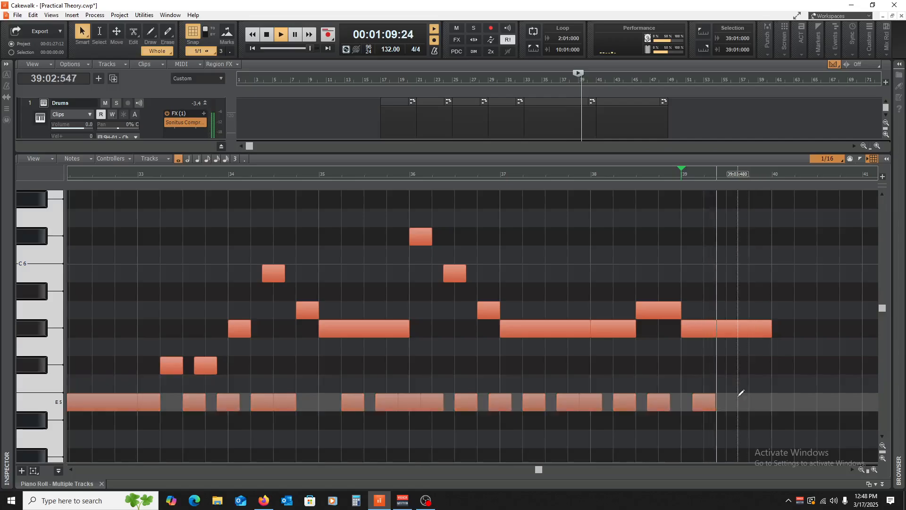
key("space")
Step: Copy the E5 note at 39:01:480 to 39:03:000 and 39:04:480, and play from measure 39
left_click_drag(702, 401, 775, 402, "ctrl")
key("space")
key("space")
key("space")
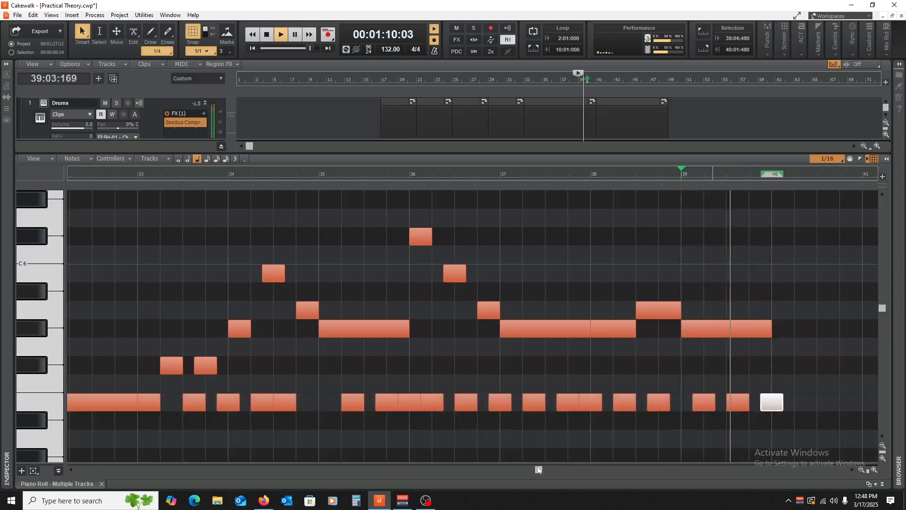
Step: Copy the G#5 whole note at 39:01:000 to F#5 at 40:01:000 and play from measure 39
key("space")
left_click_drag(615, 328, 710, 366)
key("space")
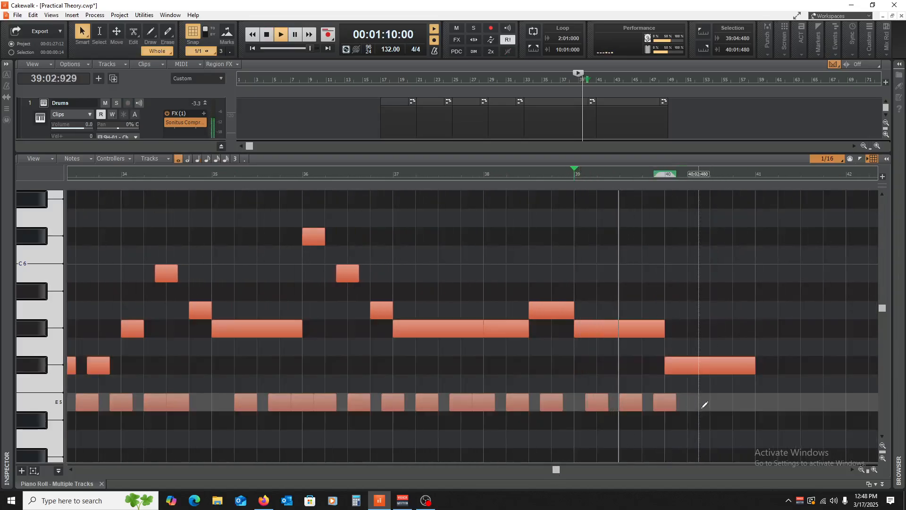
key("space")
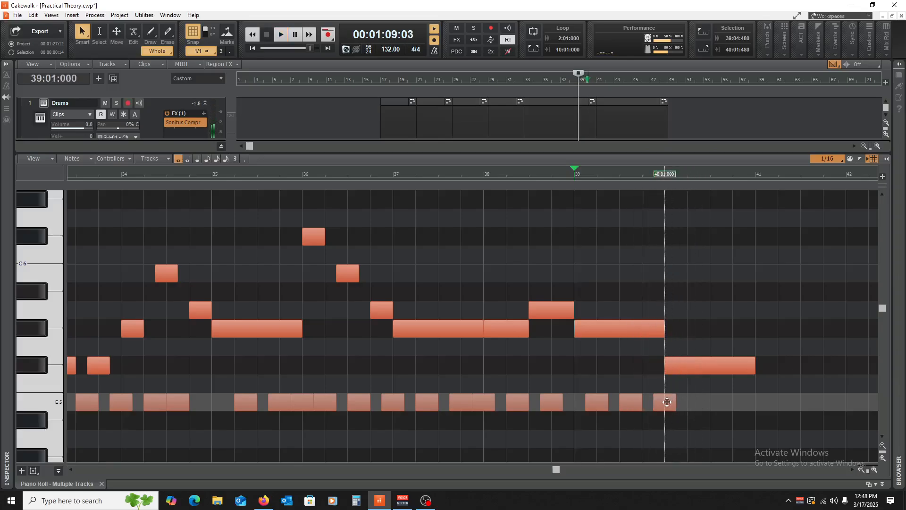
Step: Copy the E5 note at 39:04:480 to 40:02:000 and play from measure 39
left_click_drag(666, 401, 698, 406)
key("space")
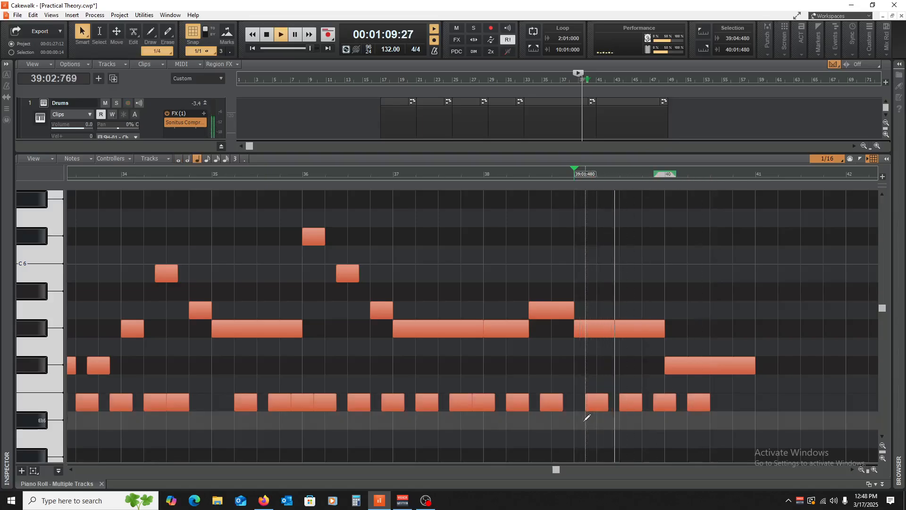
key("space")
key("space")
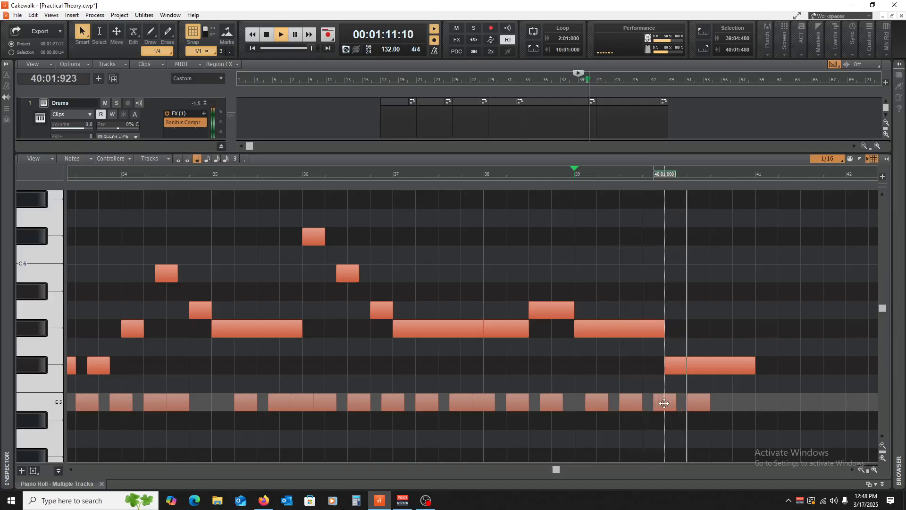
Step: Lower the E5 note at 40:02:000 to Eb5 and play from measure 39
key("space")
left_click(700, 402)
left_click_drag(700, 402, 699, 419)
key("space")
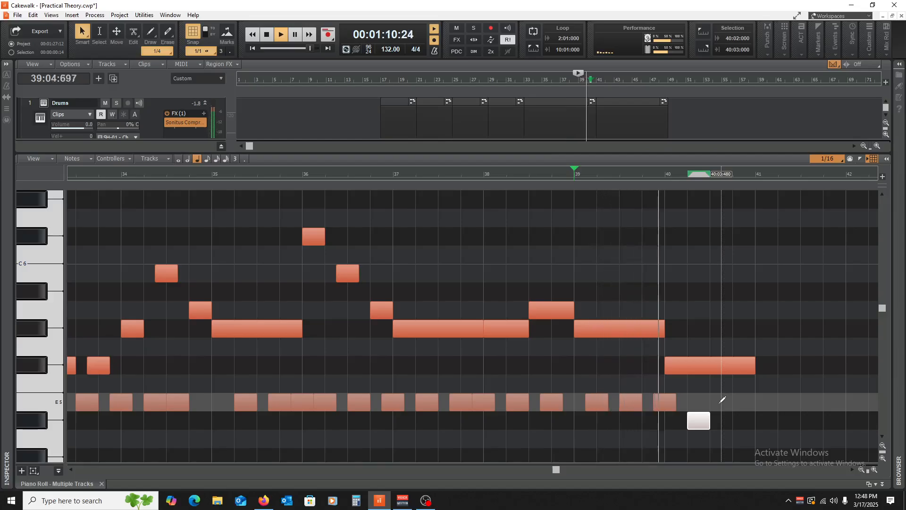
key("space")
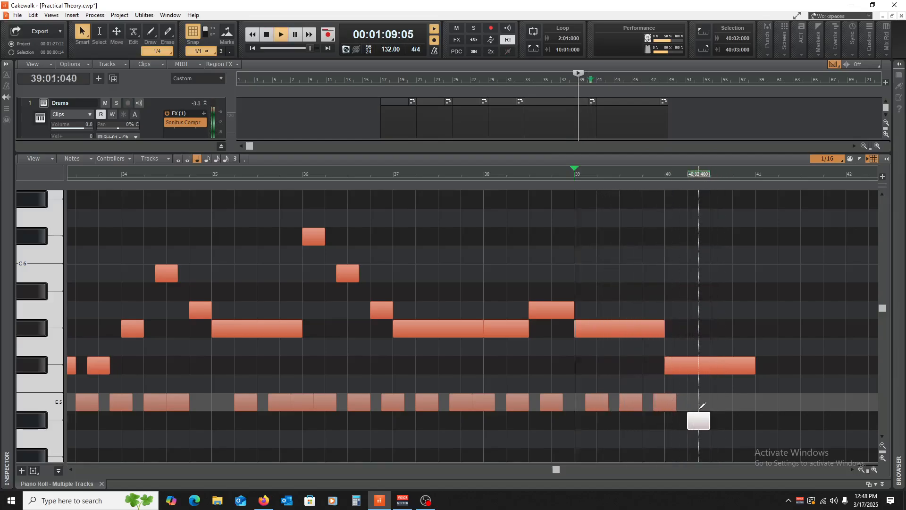
key("space")
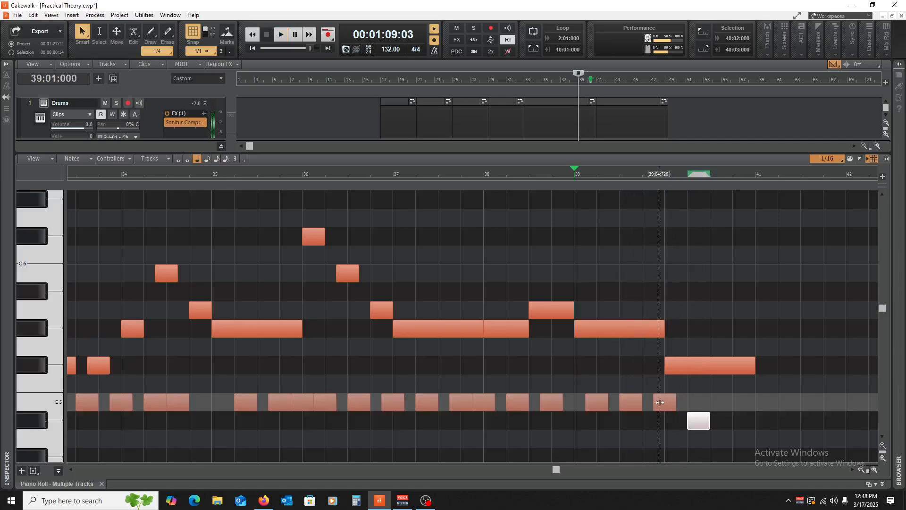
Step: Lower the E5 note at 39:04:480 to Eb5 and play from measure 39
left_click_drag(660, 401, 660, 420)
key("space")
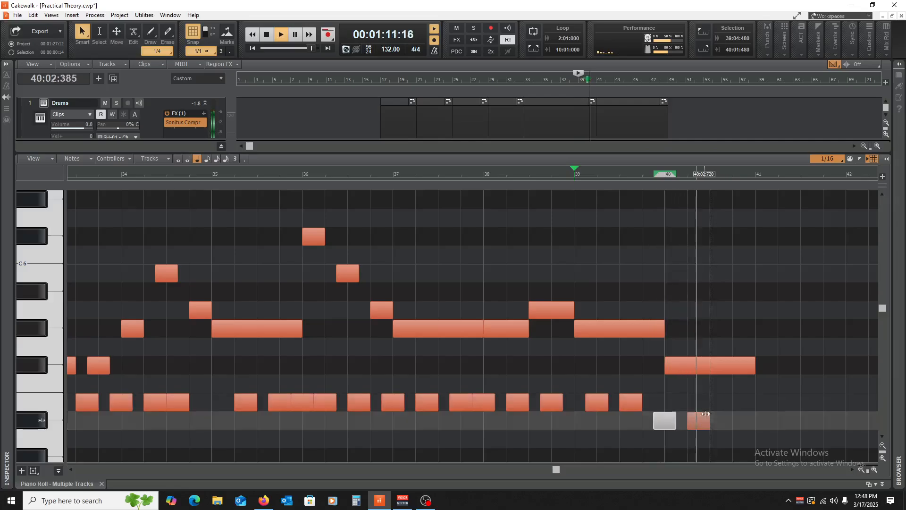
key("space")
Step: Move the Eb5 note at 40:02:000 to 40:02:480, copy it to 40:04:000, and play from measure 39
left_click_drag(701, 420, 712, 422)
key("space")
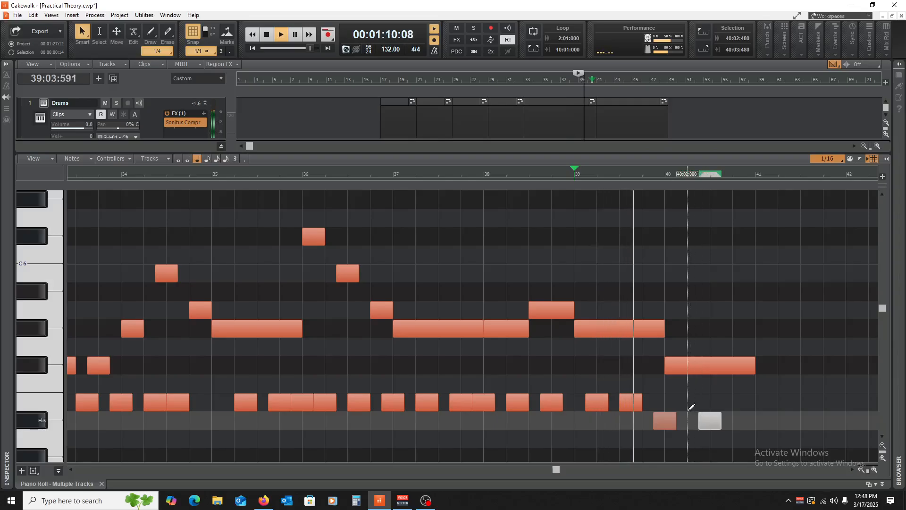
key("space")
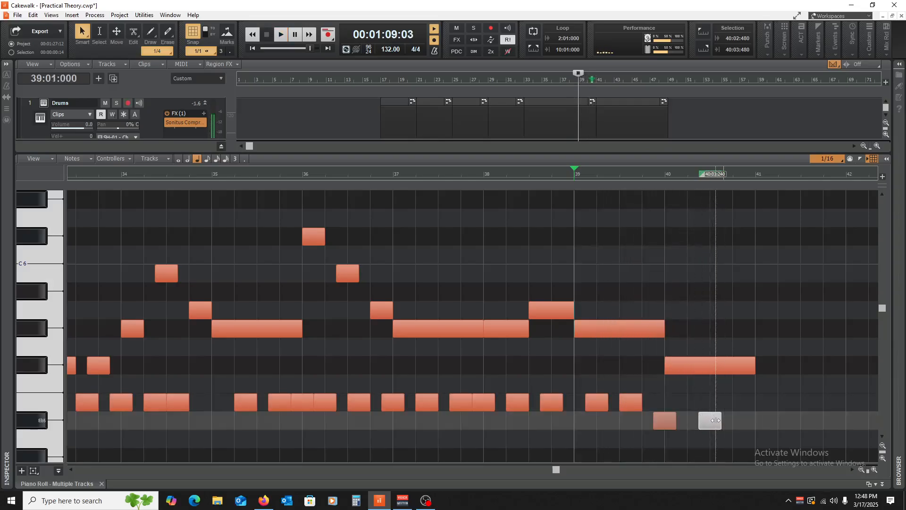
left_click_drag(712, 419, 747, 419)
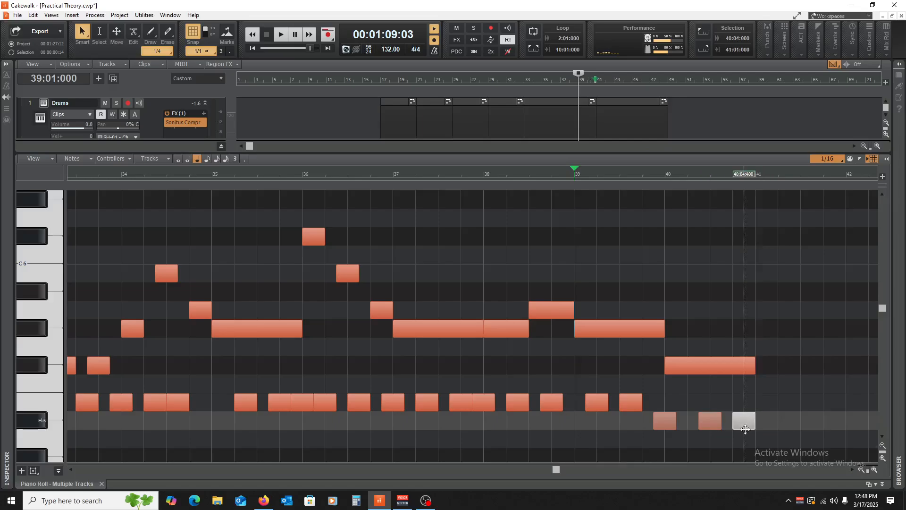
key("space")
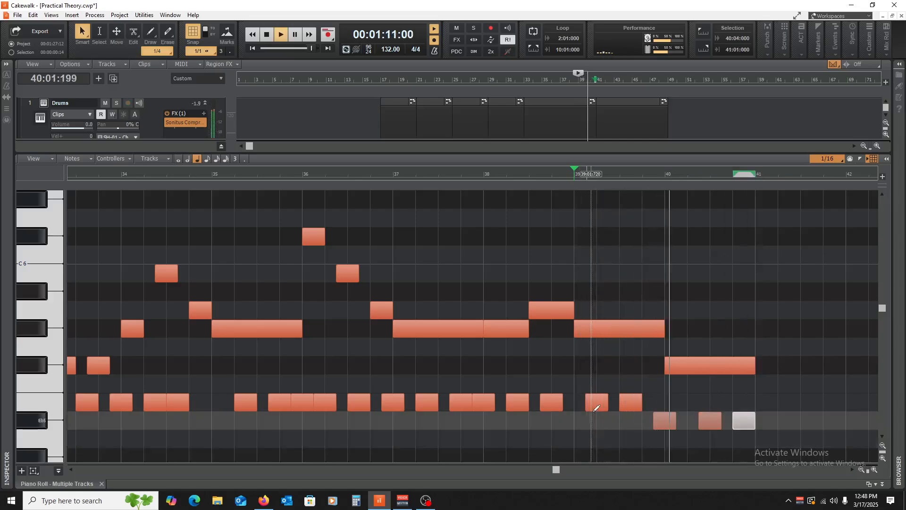
key("space")
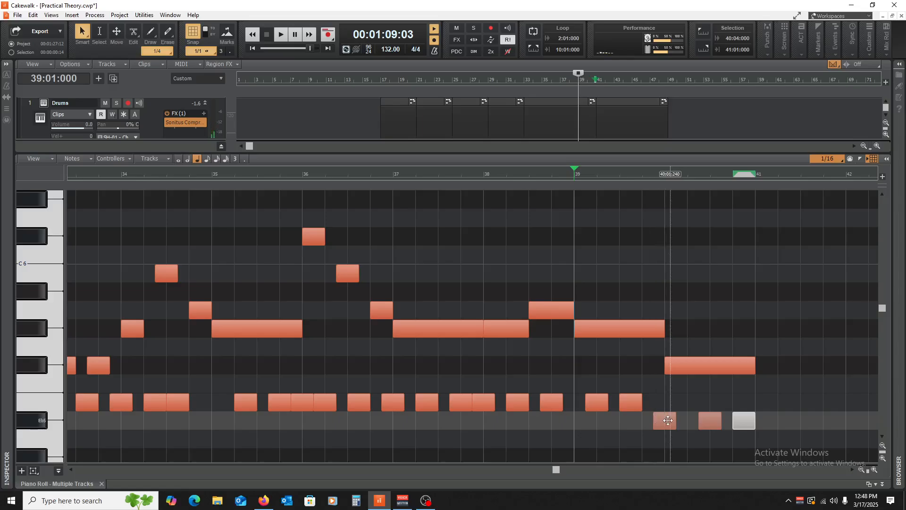
Step: Raise the Eb5 note at 39:04:480 back to E5 and play from measure 39
key("space")
key("space")
left_click_drag(668, 419, 666, 402)
key("space")
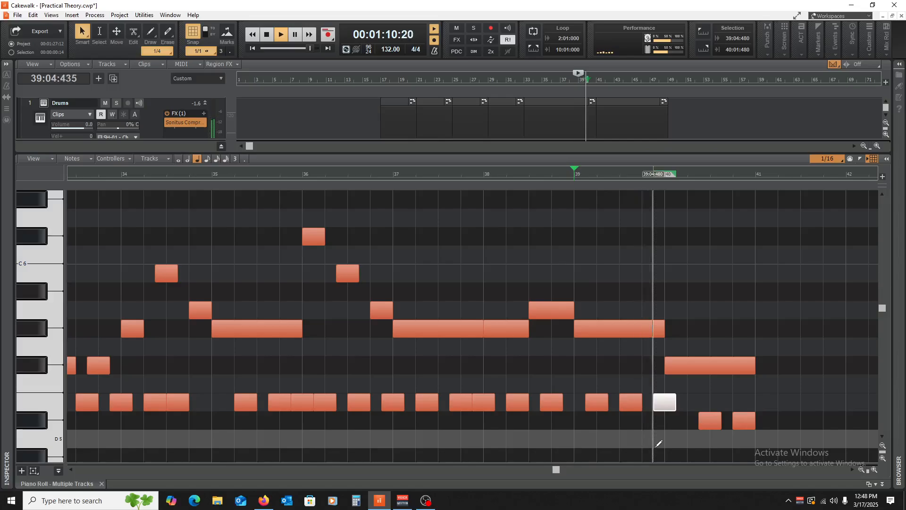
key("space")
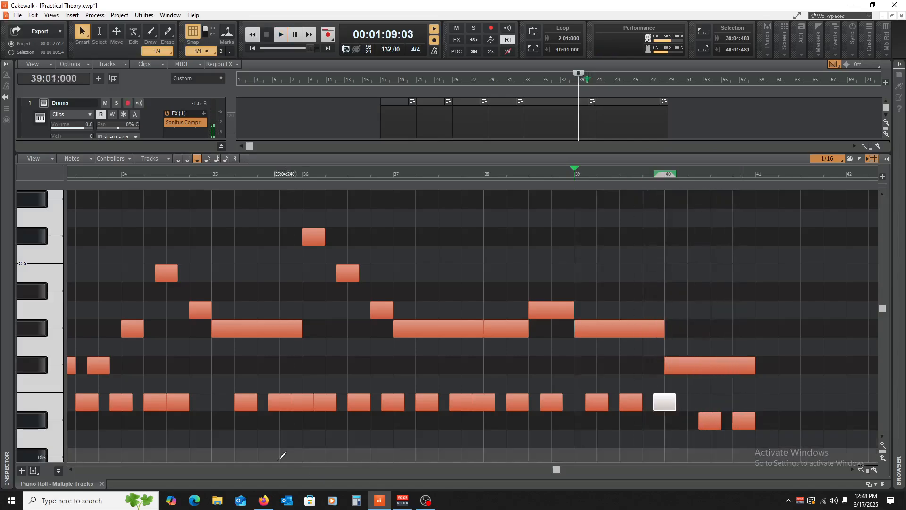
Step: In the track view, split the Piano clip at measure 33 and copy its second part to measure 41
left_click(101, 484)
left_click(537, 270)
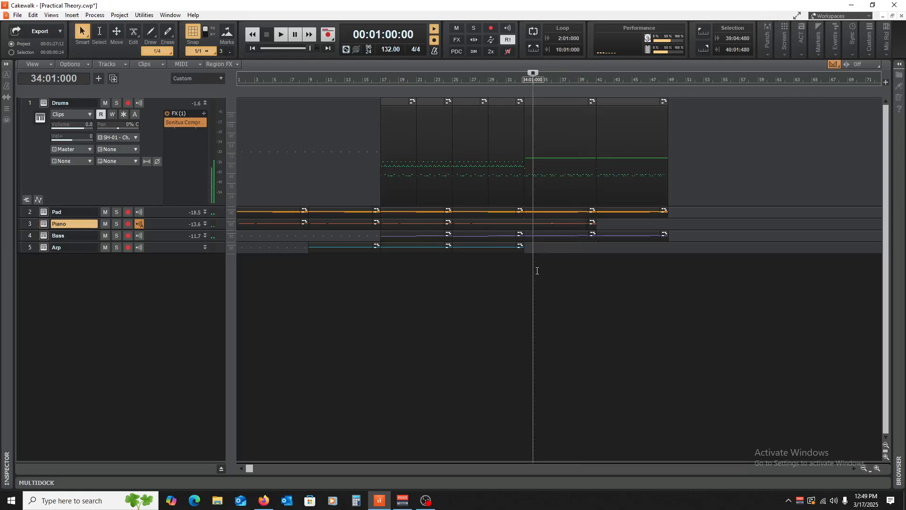
left_click(526, 279)
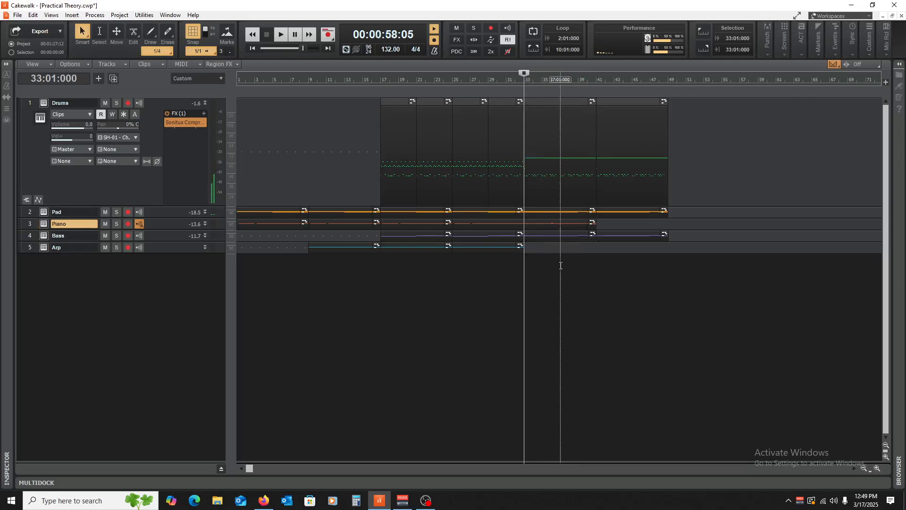
left_click_drag(562, 265, 611, 165)
left_click(569, 269)
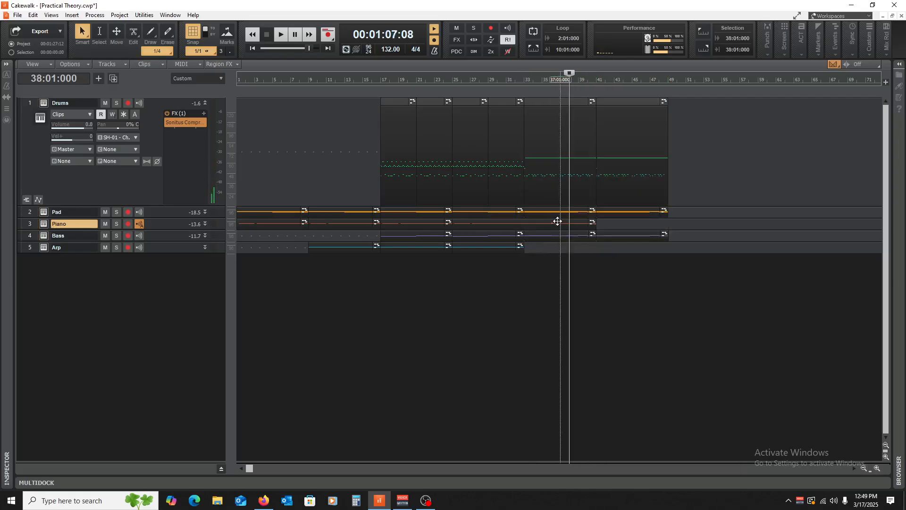
left_click(552, 222)
key("F8")
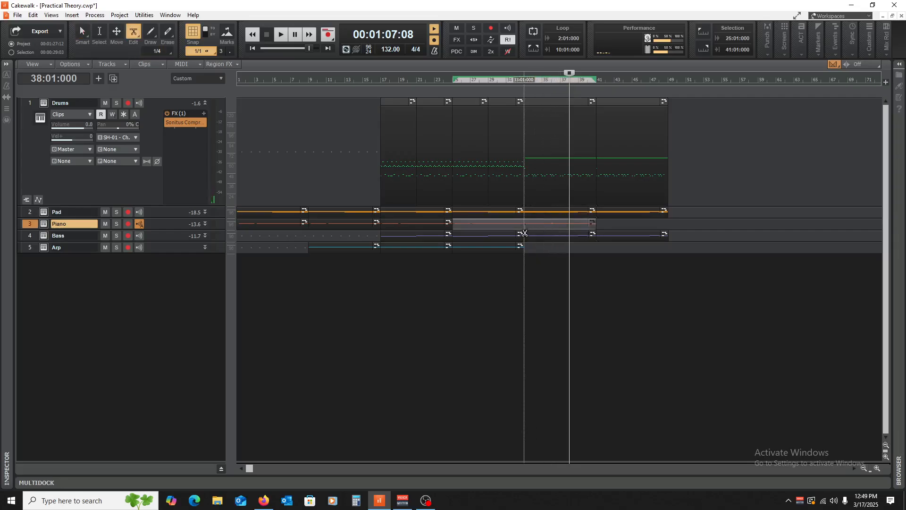
left_click(525, 227, "alt")
left_click(542, 222)
left_click_drag(538, 222, 612, 224)
Step: Open the Piano clip at measure 33 in the piano roll and play measures 33 to 48
left_click(526, 321)
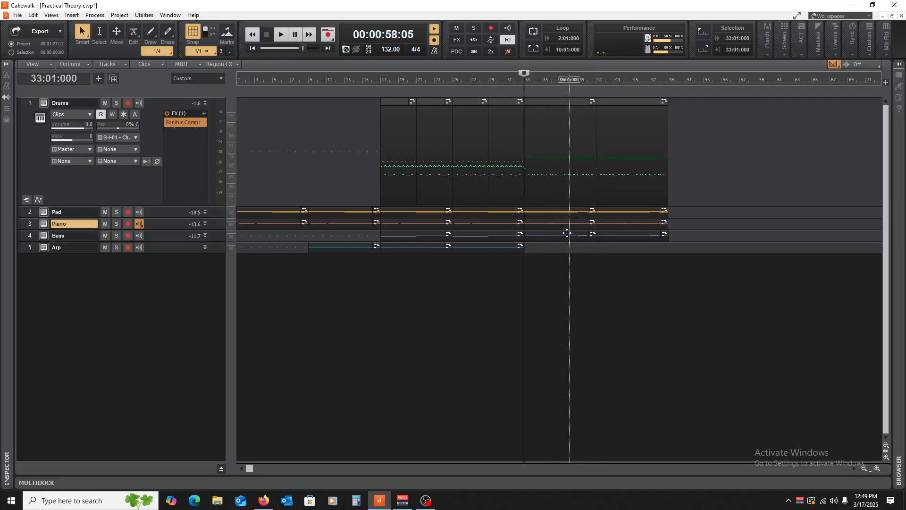
double_click(556, 220)
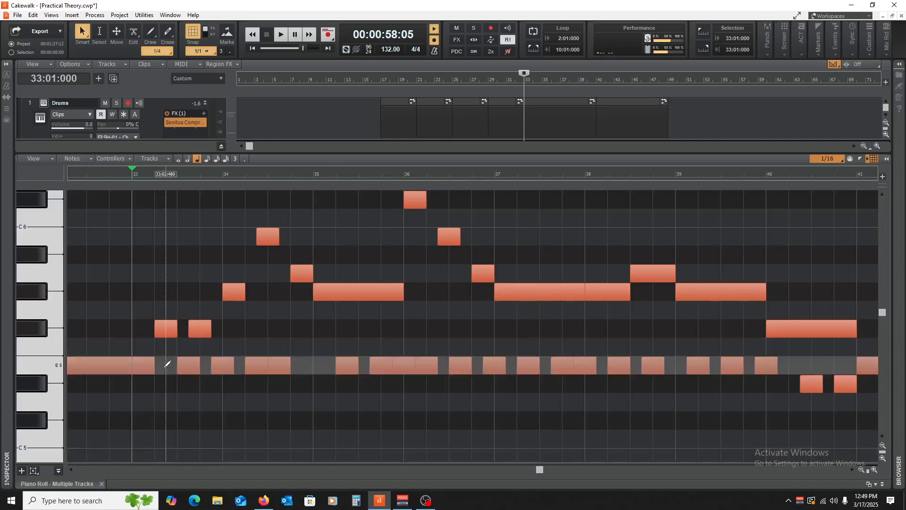
scroll(272, 311, "up", 1)
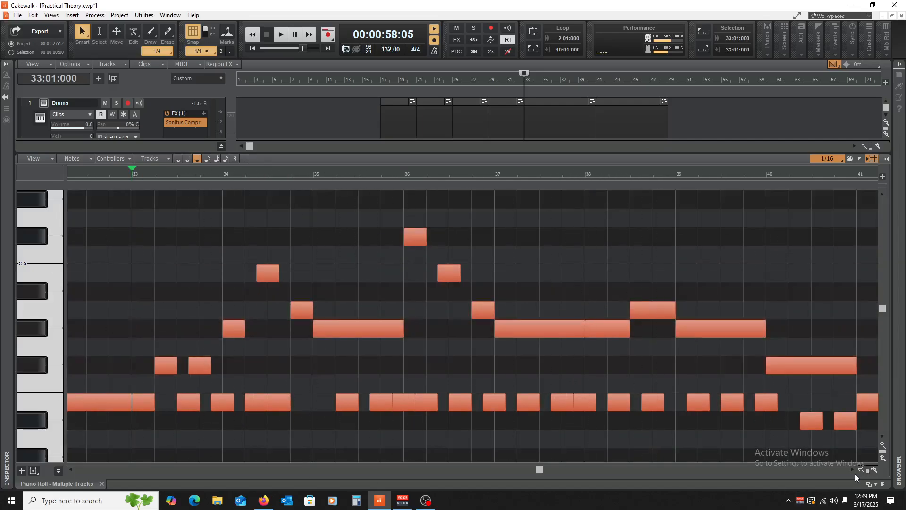
left_click(861, 469)
left_click(861, 469)
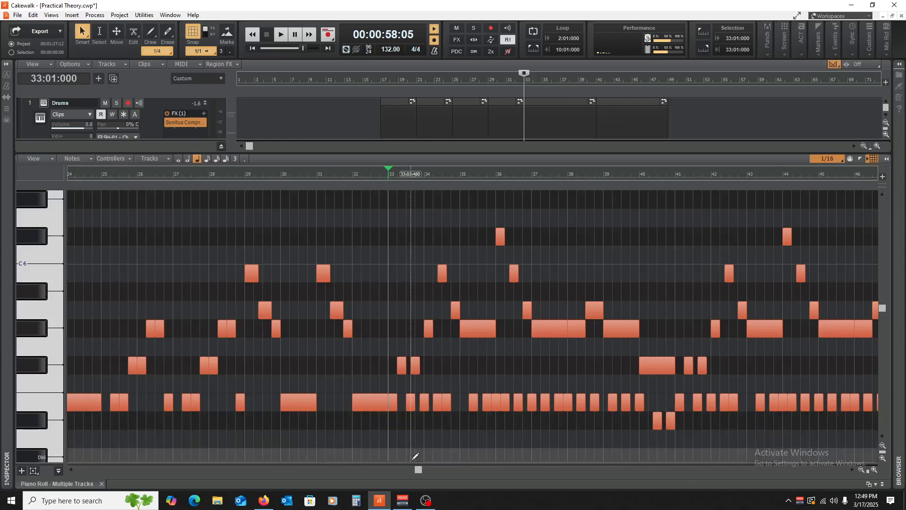
left_click_drag(419, 468, 504, 469)
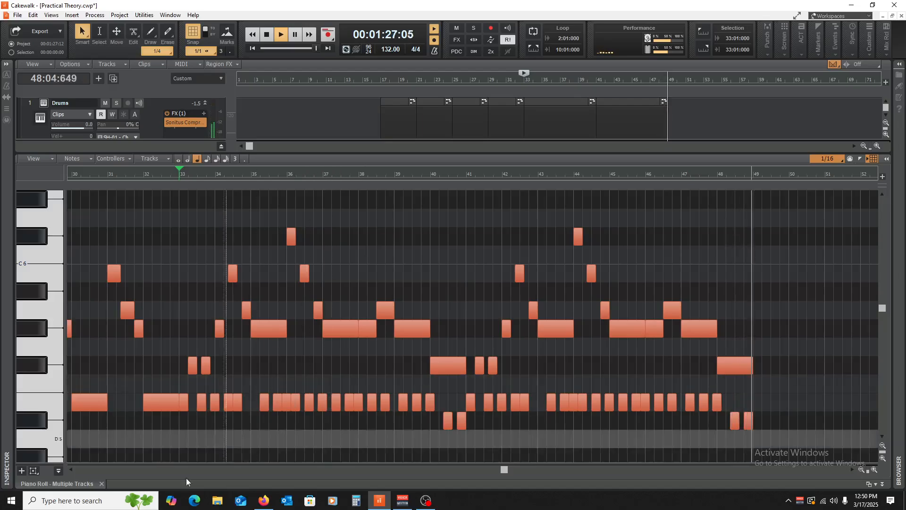
key("space")
left_click(101, 483)
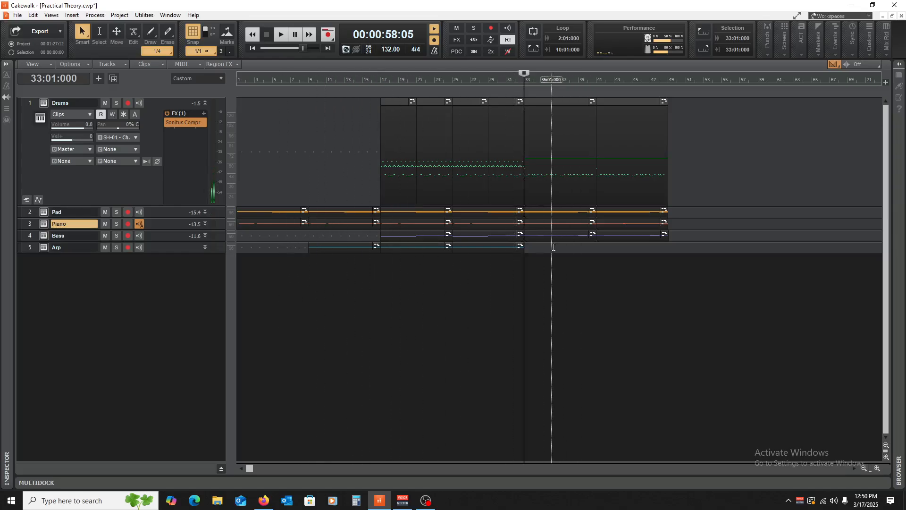
Step: Copy the clips of all five tracks in measures 17 to 32 to measure 49
left_click_drag(405, 280, 475, 153)
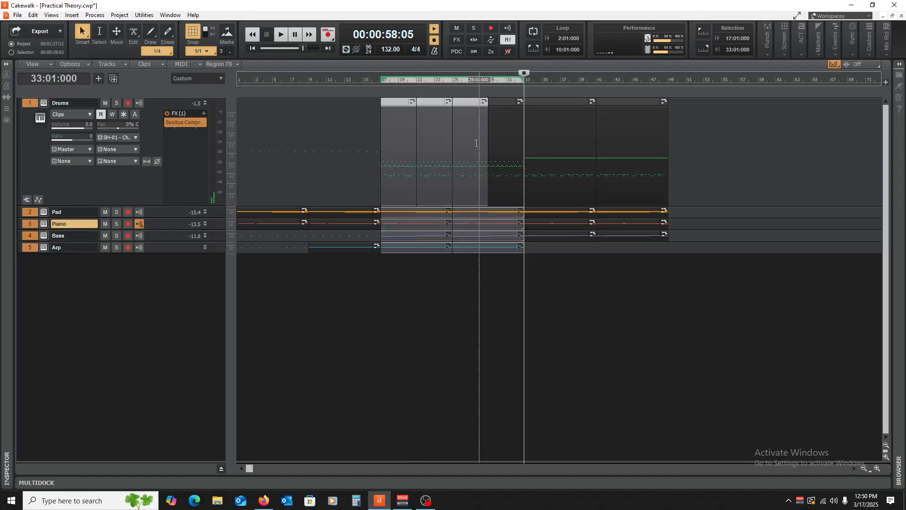
left_click_drag(409, 300, 504, 176)
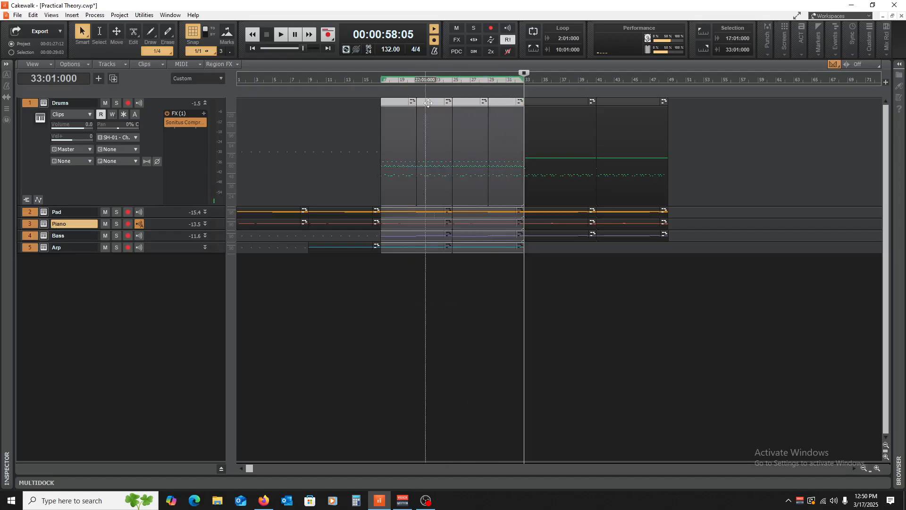
left_click_drag(391, 102, 679, 138)
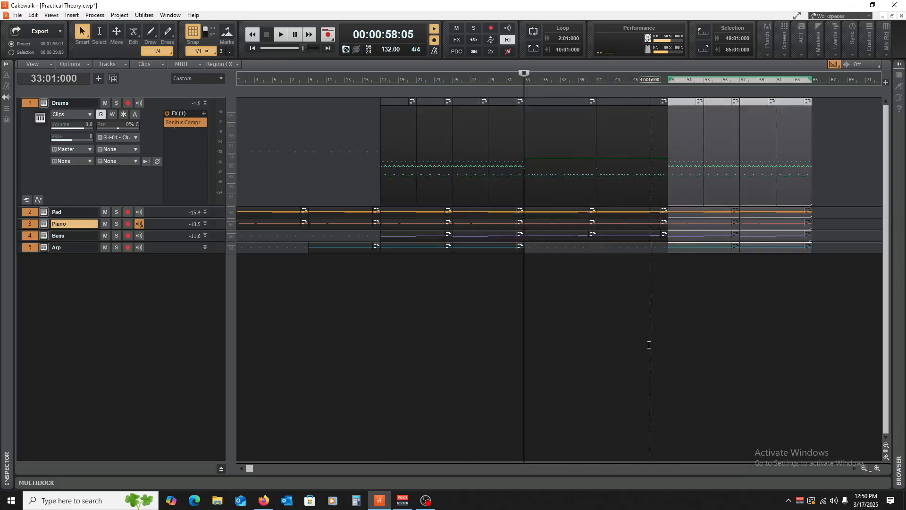
Step: Play the transition into the copied section from measure 47 and save the project
left_click(649, 344)
key("space")
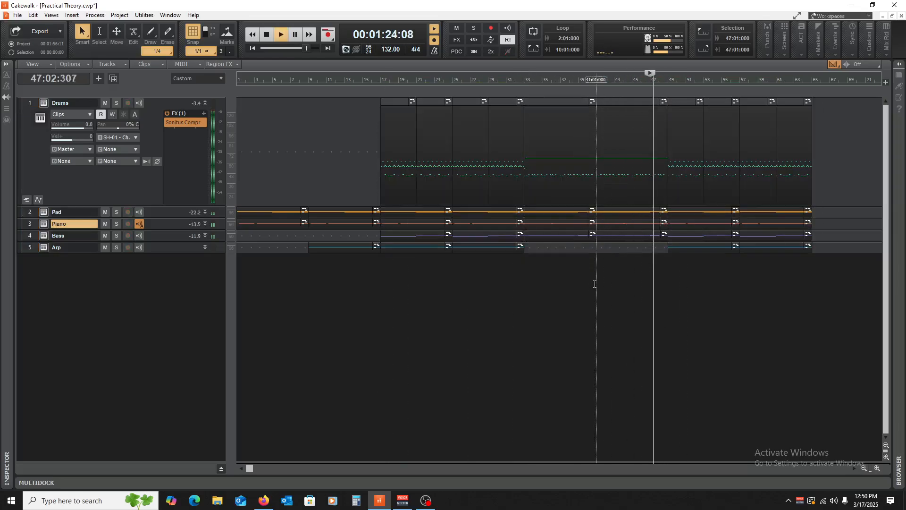
key("ctrl+s")
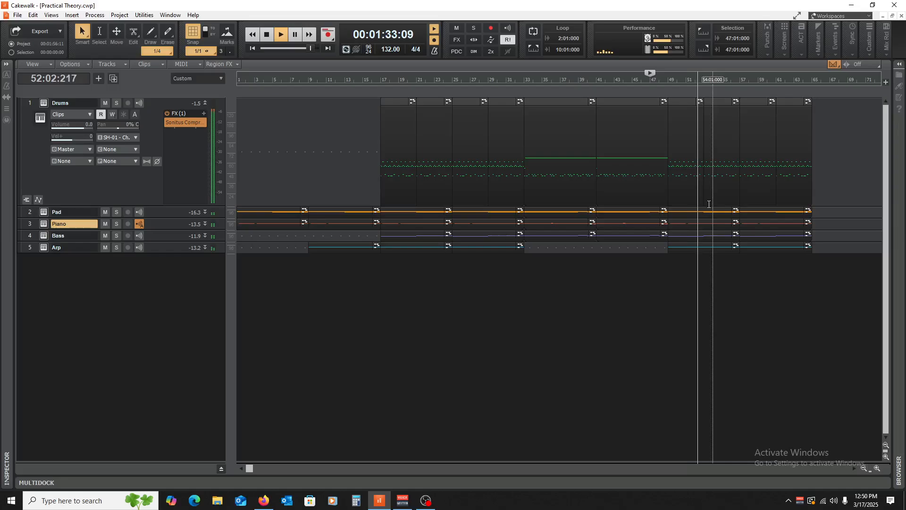
key("space")
Step: Delete the Bass and Pad clips spanning measures 49 to 56, play from measure 47, and save the project
left_click(696, 231)
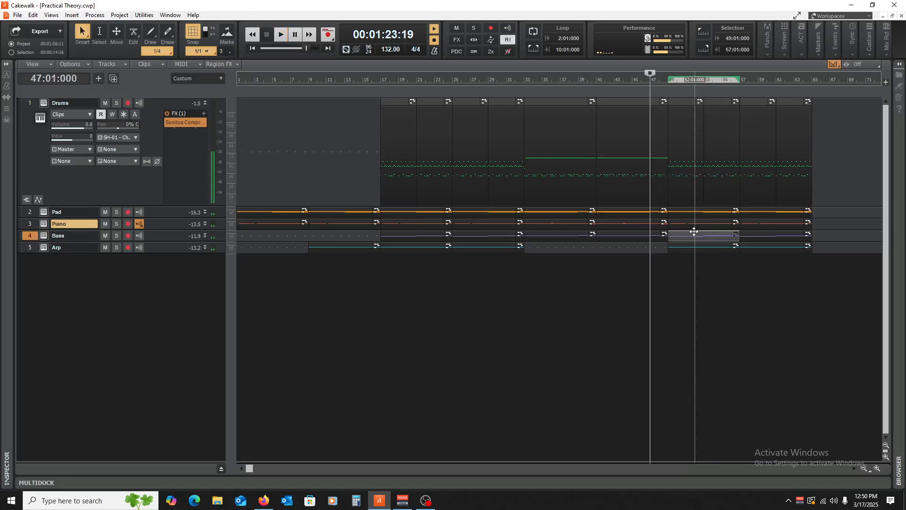
key("Delete")
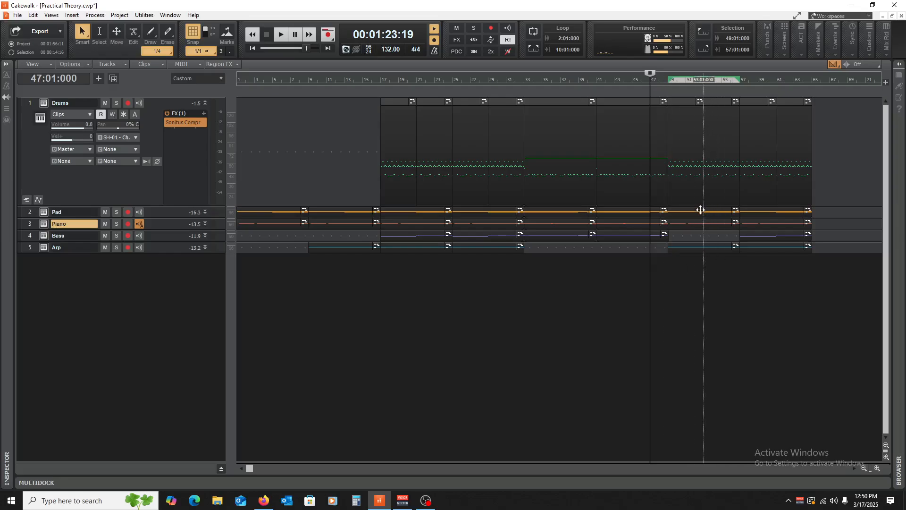
left_click(701, 210)
key("Delete")
key("space")
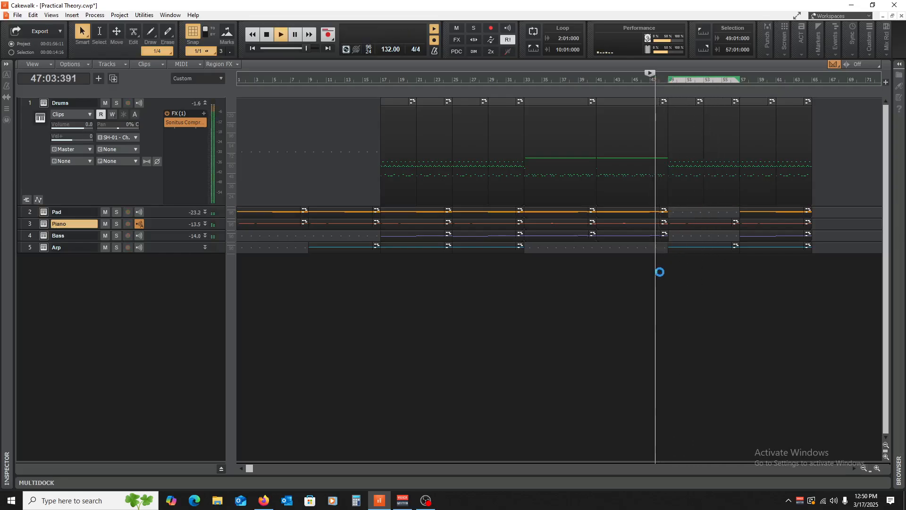
key("ctrl+s")
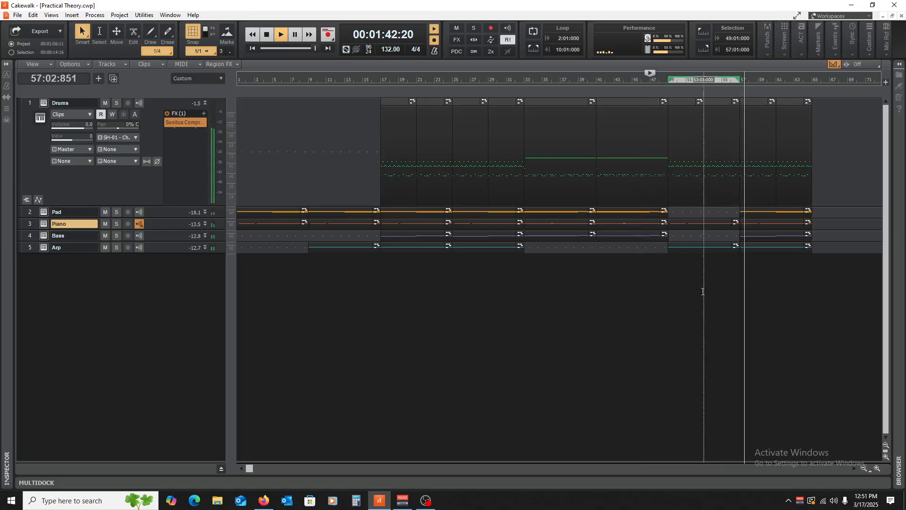
Step: Copy the Drums, Pad, Piano and Bass clips in measures 33 to 48 to measure 65, stop playback, and save the project
left_click_drag(550, 264, 651, 146)
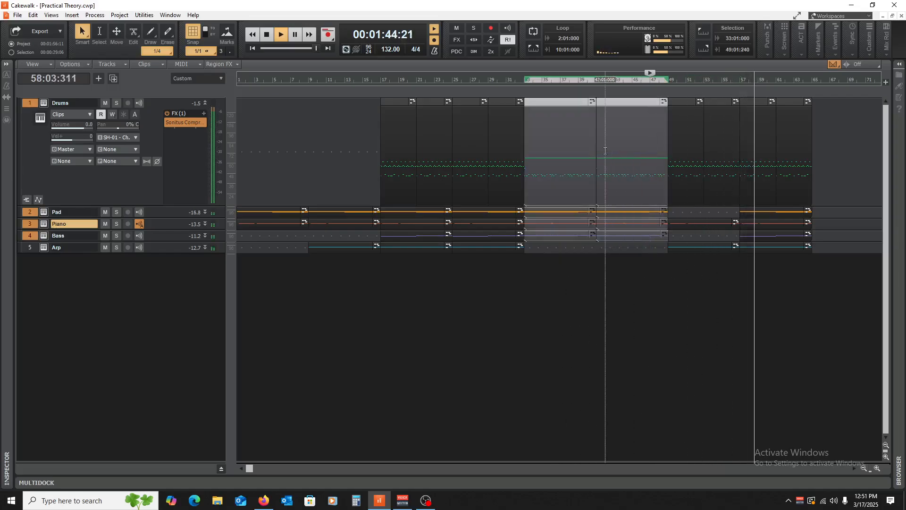
left_click_drag(539, 103, 825, 120)
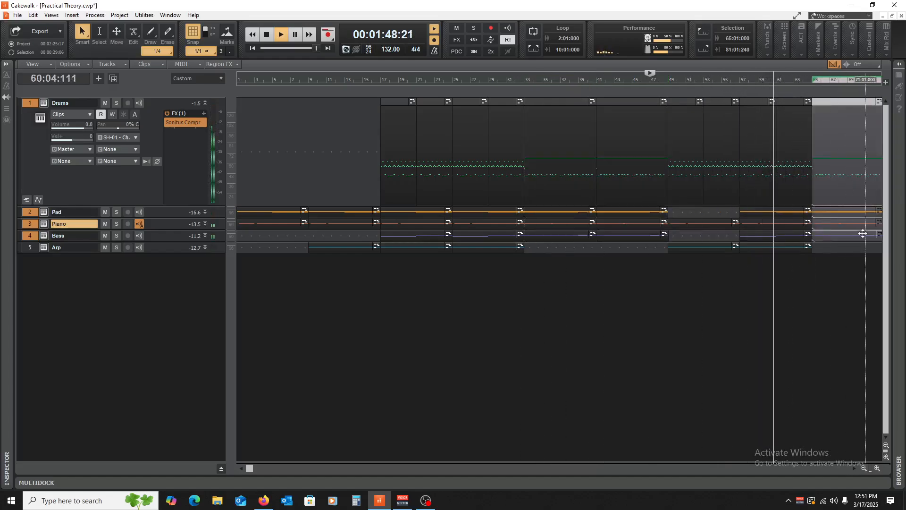
left_click(864, 468)
left_click(864, 468)
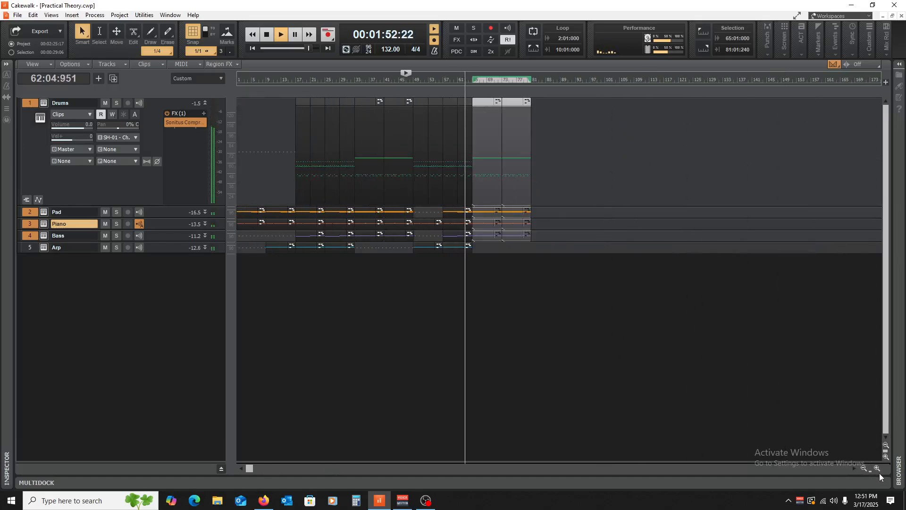
left_click(878, 468)
left_click(877, 468)
key("space")
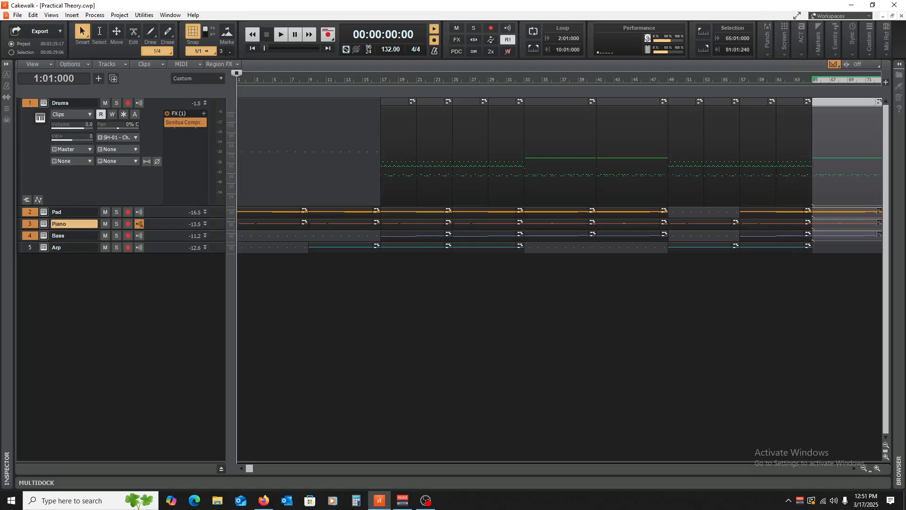
left_click(863, 467)
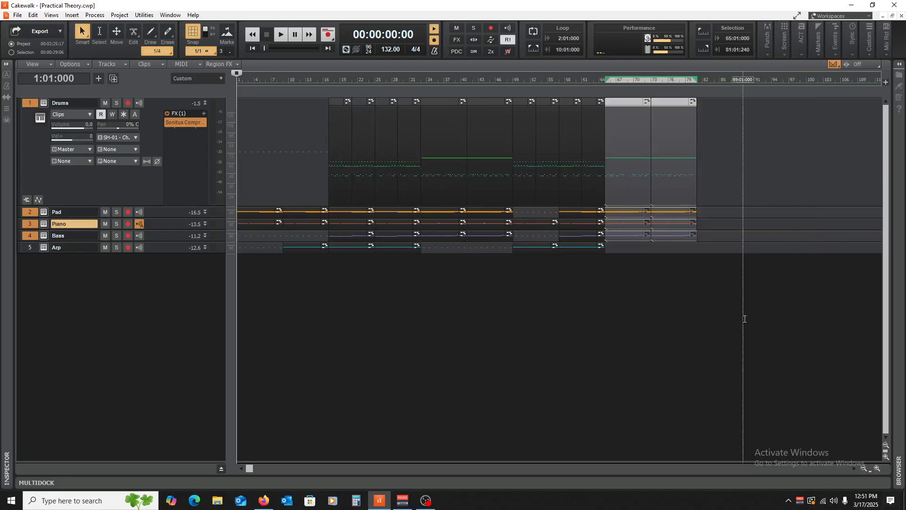
left_click(697, 317)
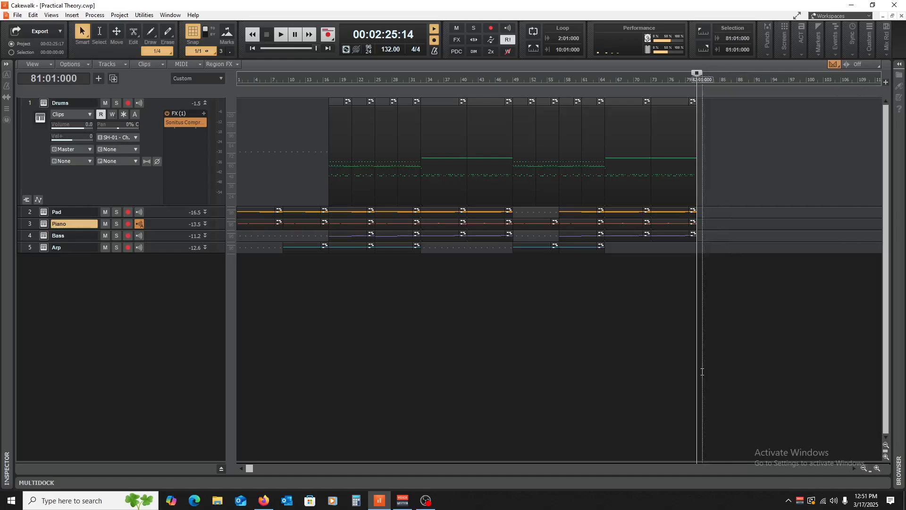
Step: Collapse all five tracks to their minimum height, save the project, and return to the project start
key("f")
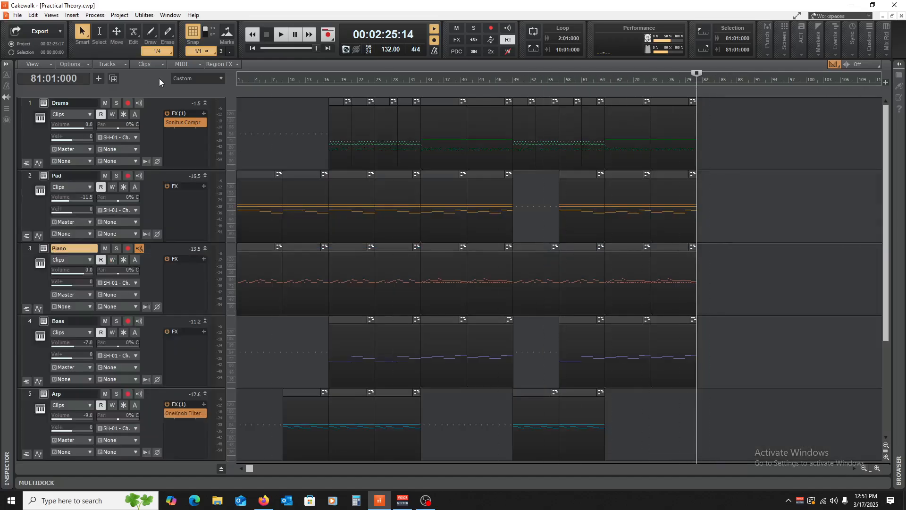
left_click(205, 102)
left_click(204, 115)
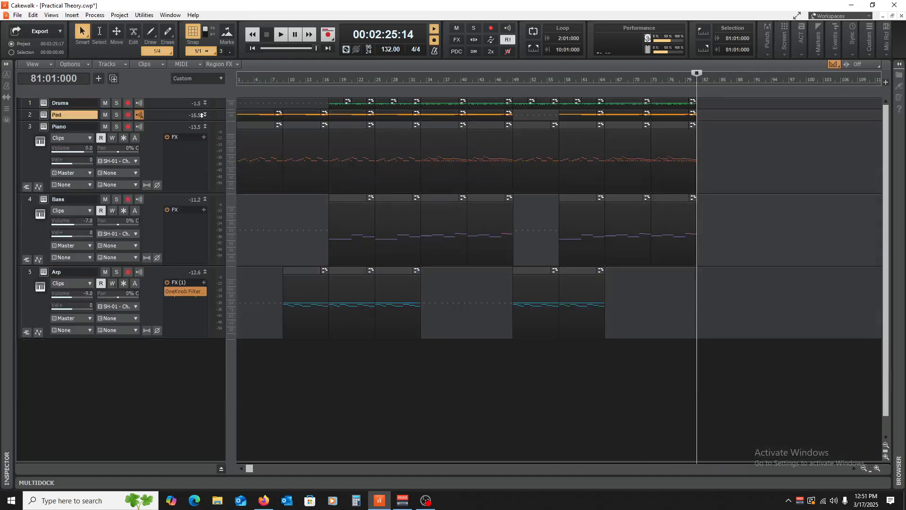
left_click(205, 127)
left_click(205, 138)
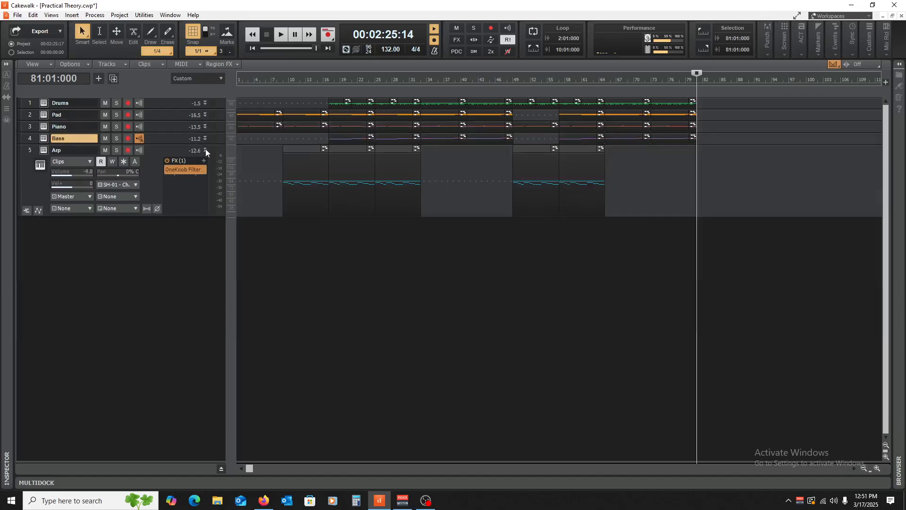
left_click(205, 150)
key("w")
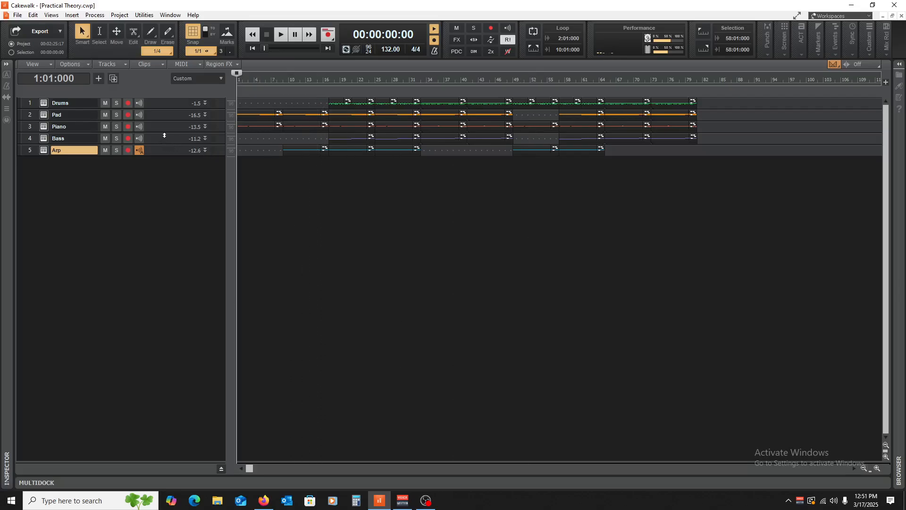
Step: Enlarge the Piano track and open its clip at measure 33 in the piano roll, zoomed in on the notes
left_click_drag(165, 132, 172, 211)
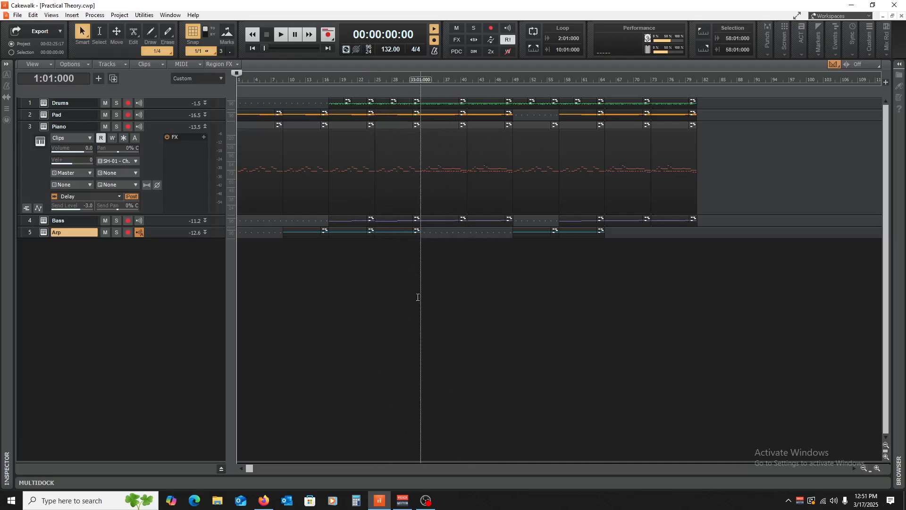
left_click(420, 298)
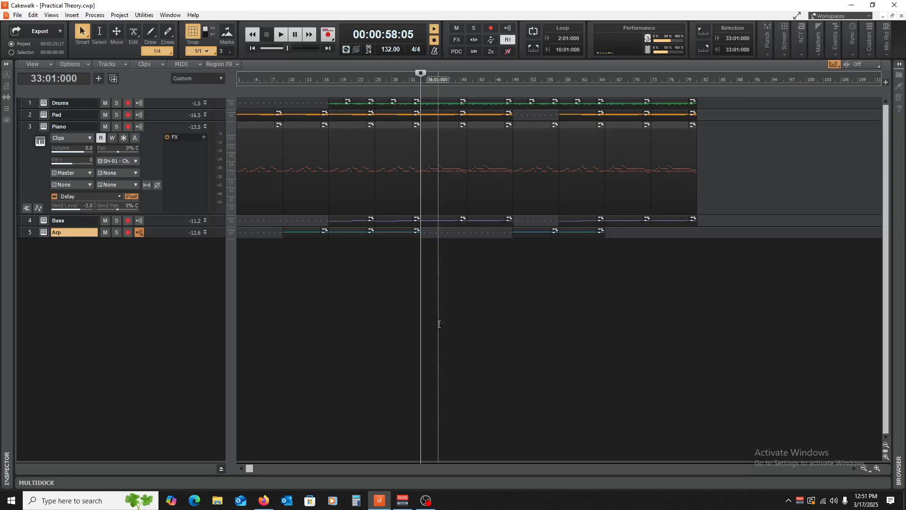
key("w")
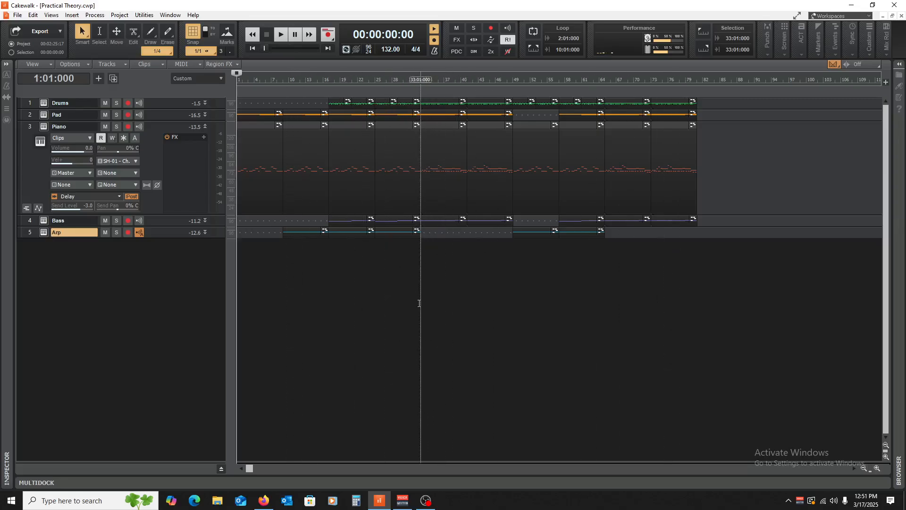
left_click(419, 304)
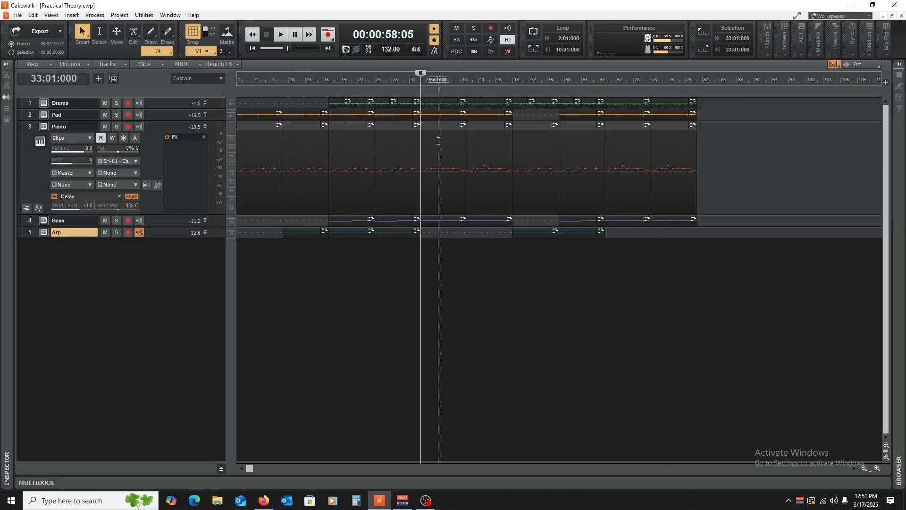
double_click(436, 127)
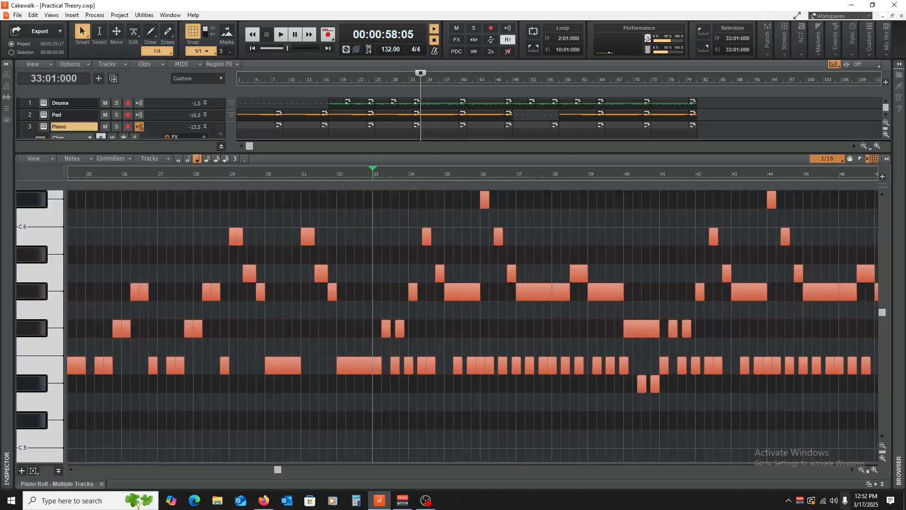
left_click(874, 469)
left_click(874, 470)
left_click(874, 469)
left_click(874, 469)
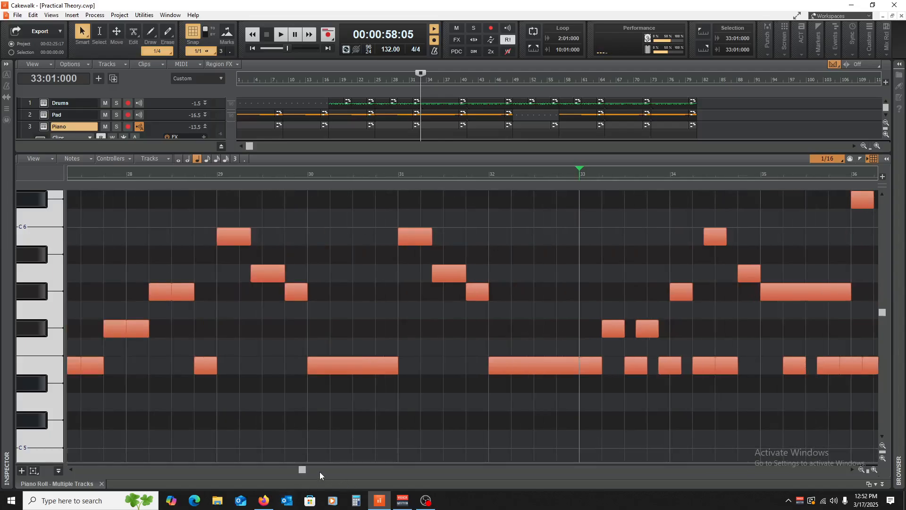
left_click_drag(303, 470, 329, 470)
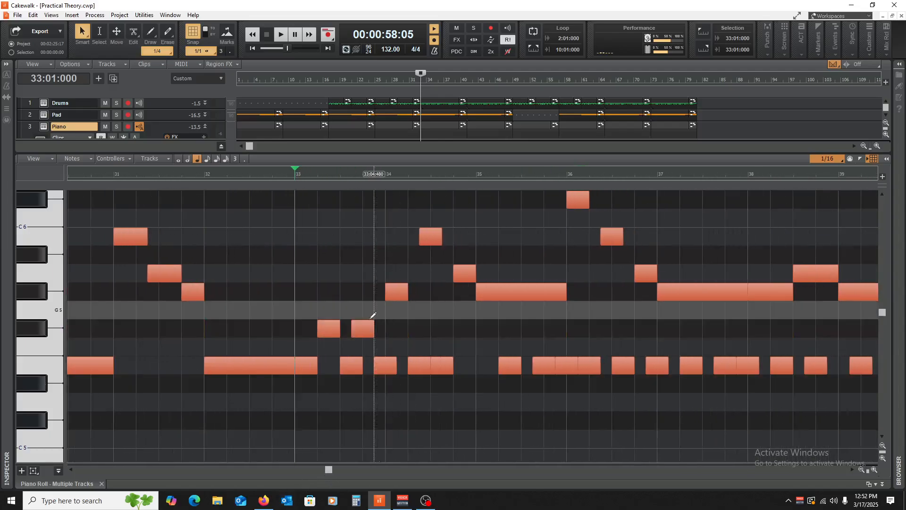
Step: Check the scale in the Chord Theory spreadsheet against the Piano melody notes from measure 33 in the piano roll
left_click(264, 505)
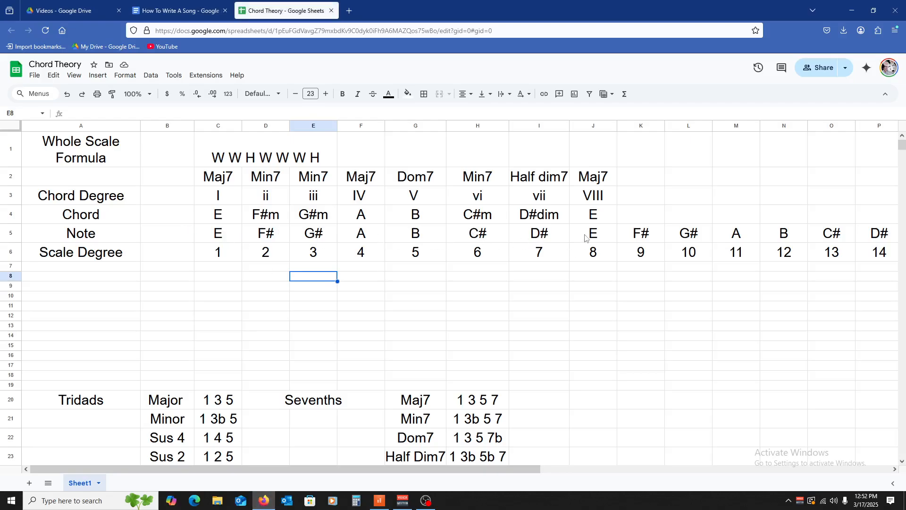
left_click(383, 502)
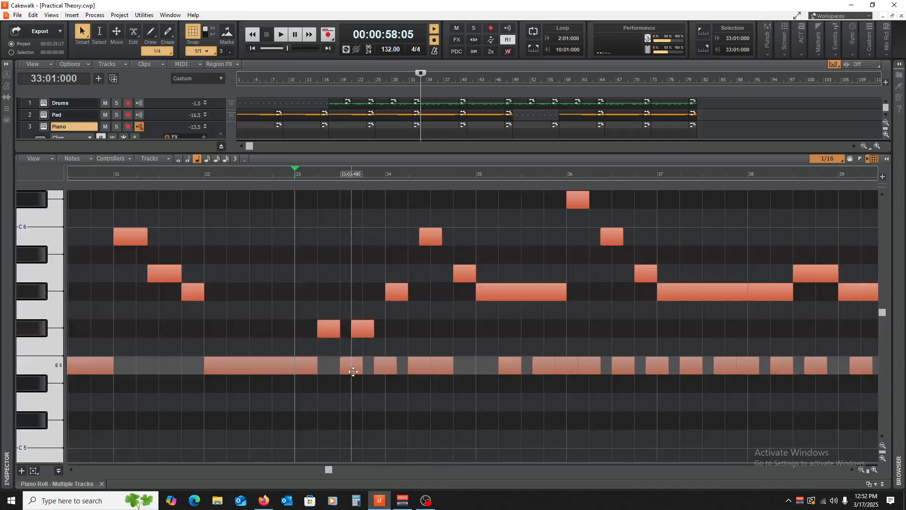
scroll(353, 371, "up", 1)
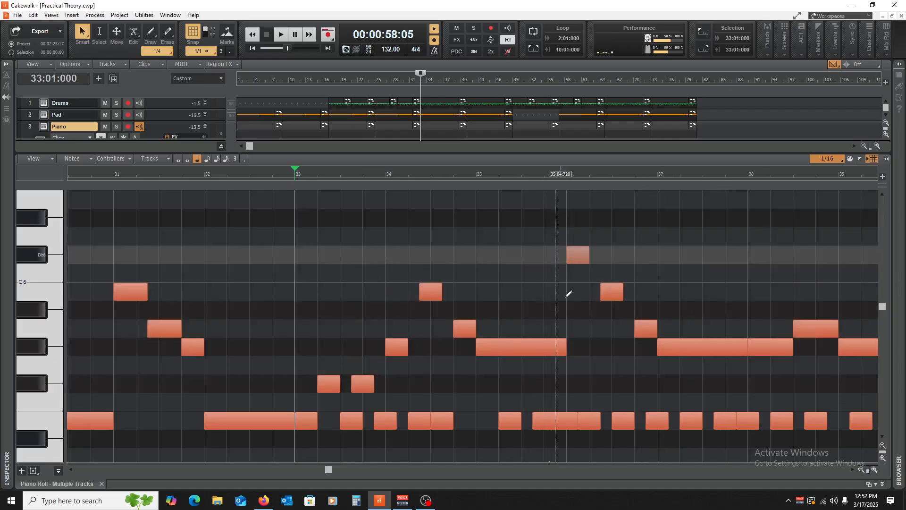
scroll(662, 375, "down", 1)
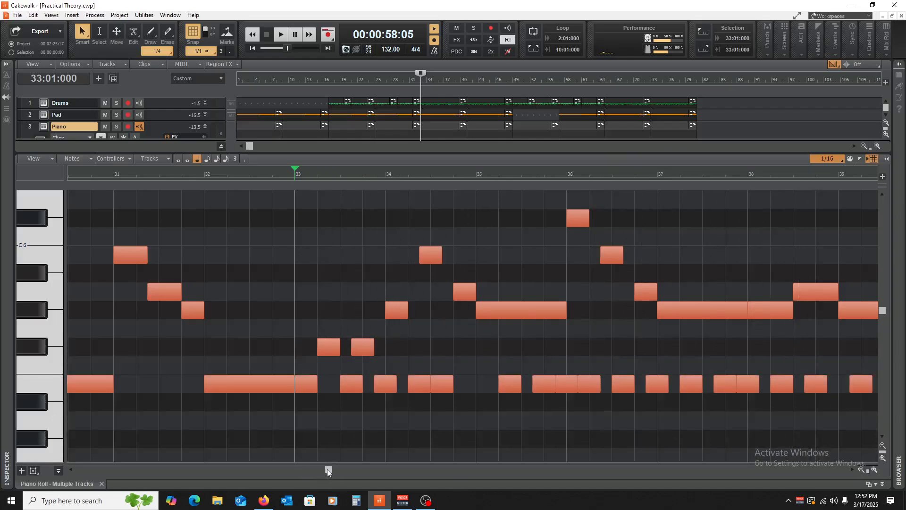
mouse_move(329, 470)
left_mouse_down()
mouse_move(365, 469)
mouse_move(342, 469)
left_mouse_up()
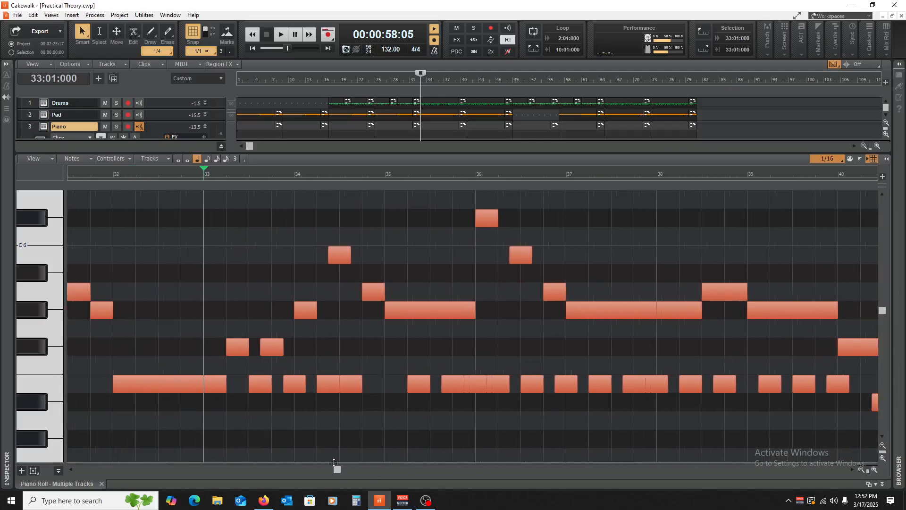
Step: Play the Piano melody from measure 33 through measure 47, close the piano roll, and return to the project start
key("space")
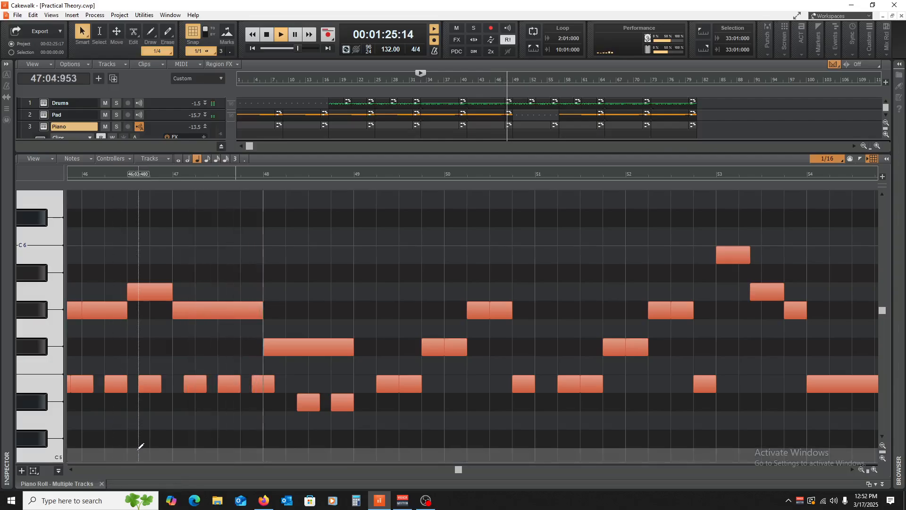
left_click(101, 484)
key("space")
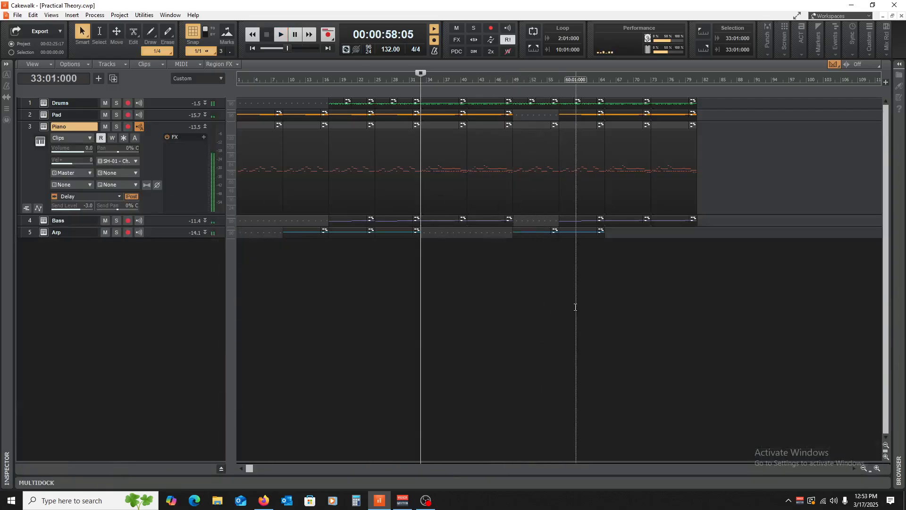
key("w")
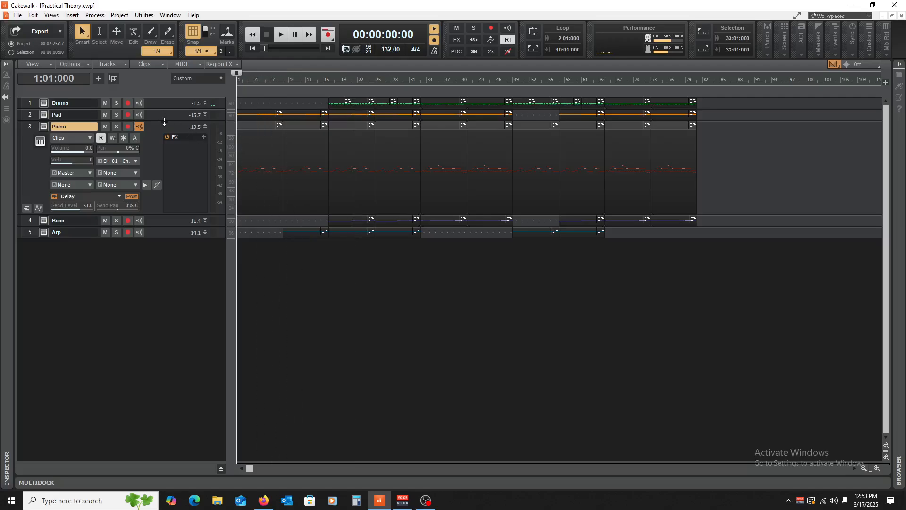
Step: Enlarge the Pad track, delete the Piano clip at measure 49, and copy the Pad clip from measure 57 to measure 49
left_click_drag(164, 120, 150, 203)
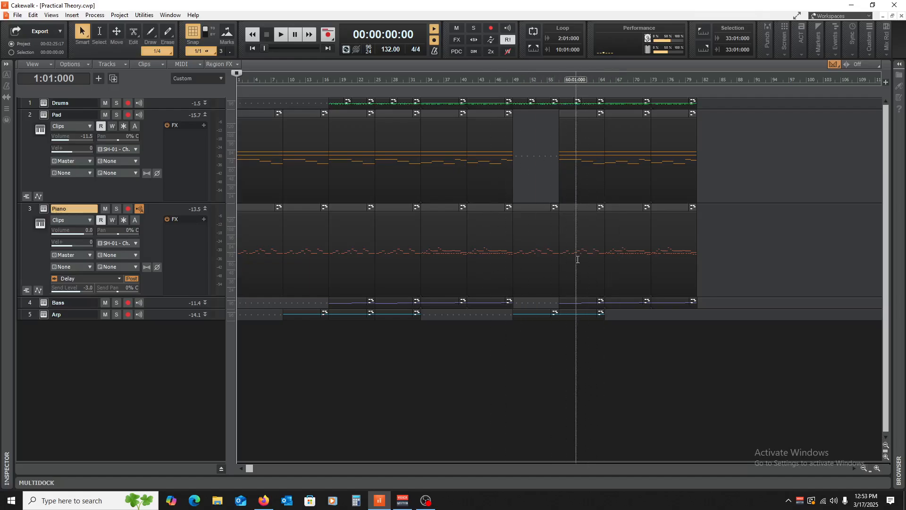
left_click(542, 208)
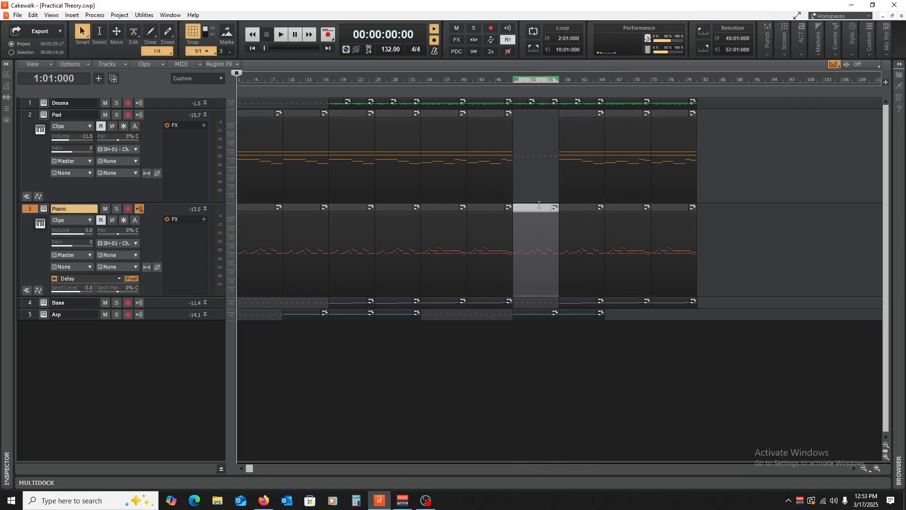
key("Delete")
left_click(582, 114)
left_click_drag(591, 115, 543, 119)
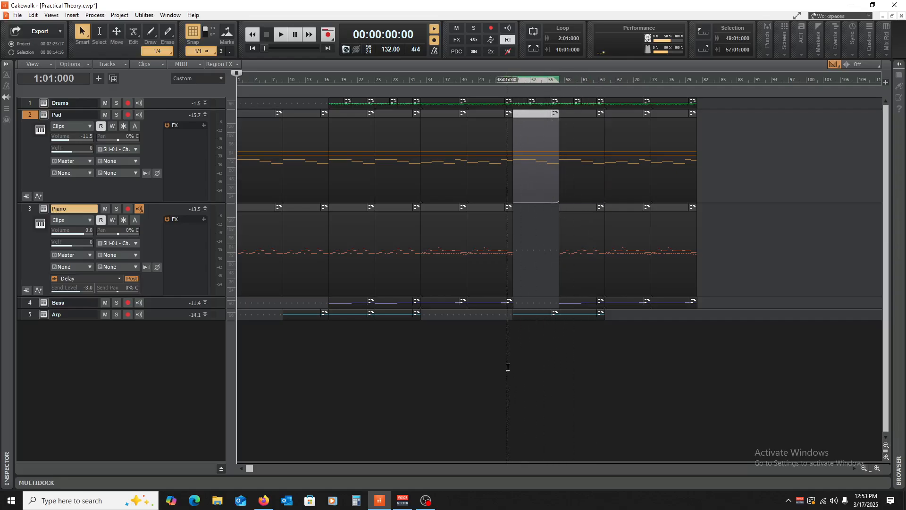
Step: Play the revised section from measure 48, save the project, and return to the project start
left_click(505, 365)
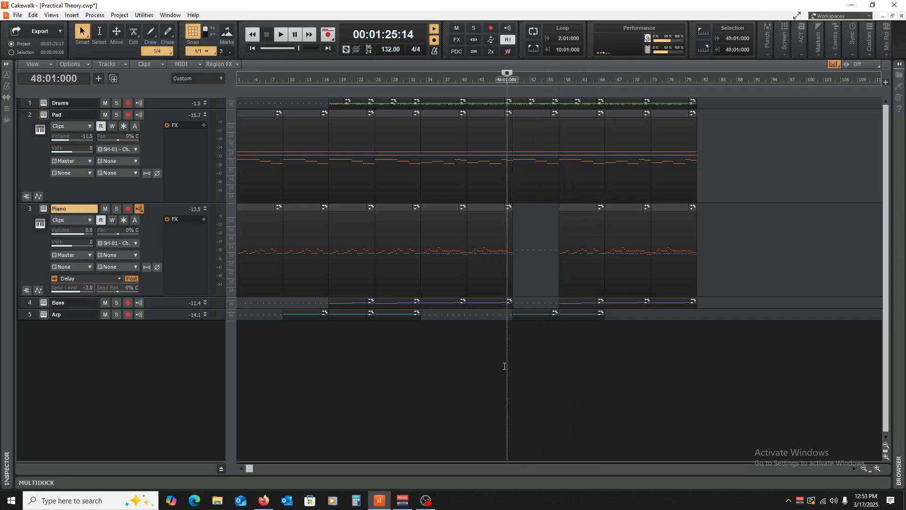
key("space")
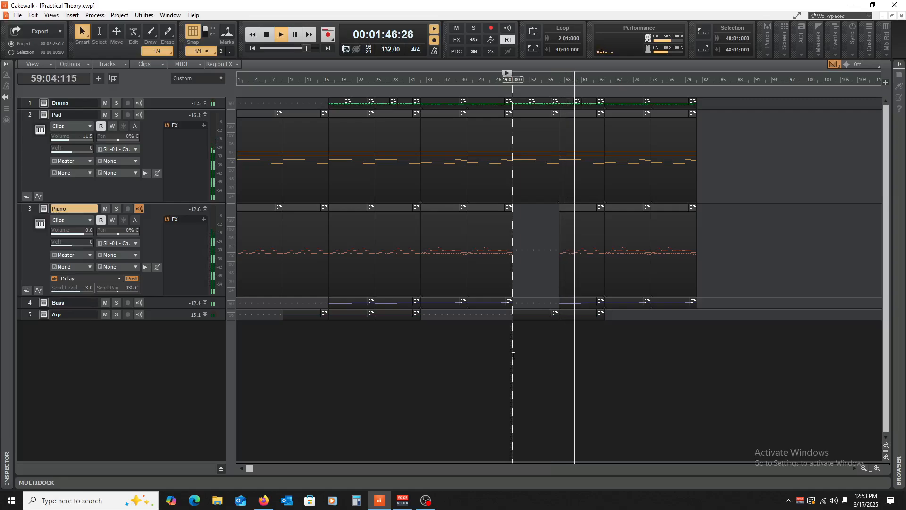
key("space")
key("Home")
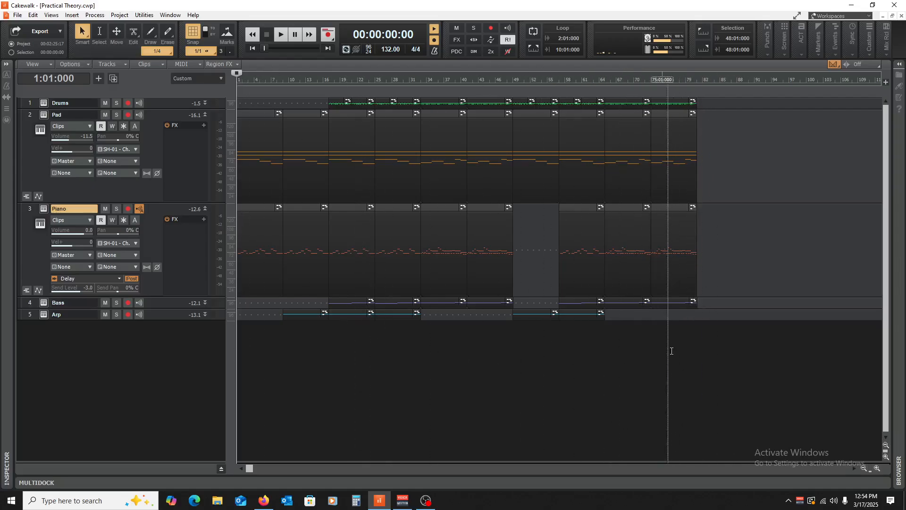
Step: Check the arrangement's end at measure 81, return to the start, collapse the Pad and Piano tracks, and save the project
left_click(697, 367)
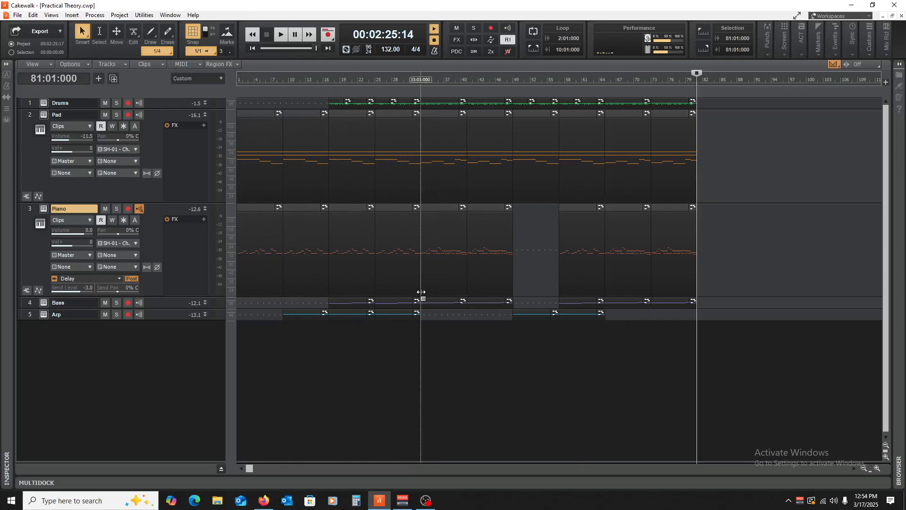
key("w")
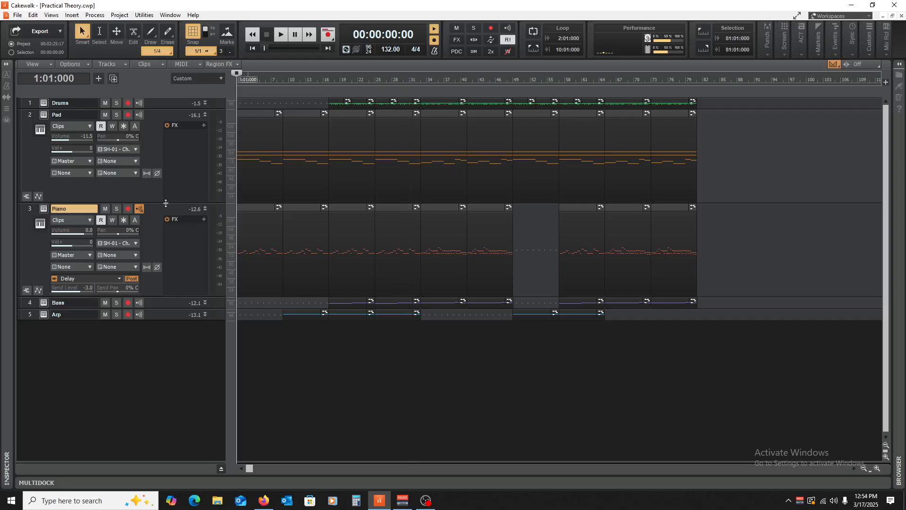
left_click(205, 115)
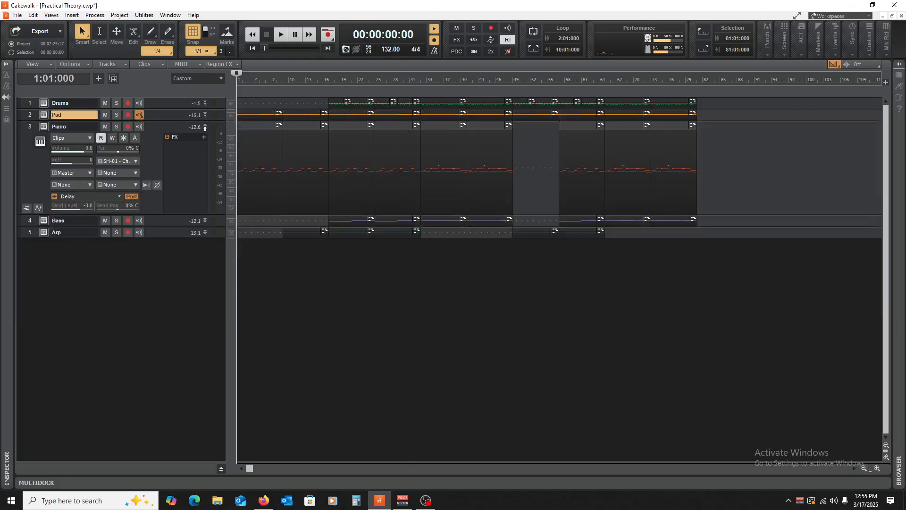
left_click(205, 126)
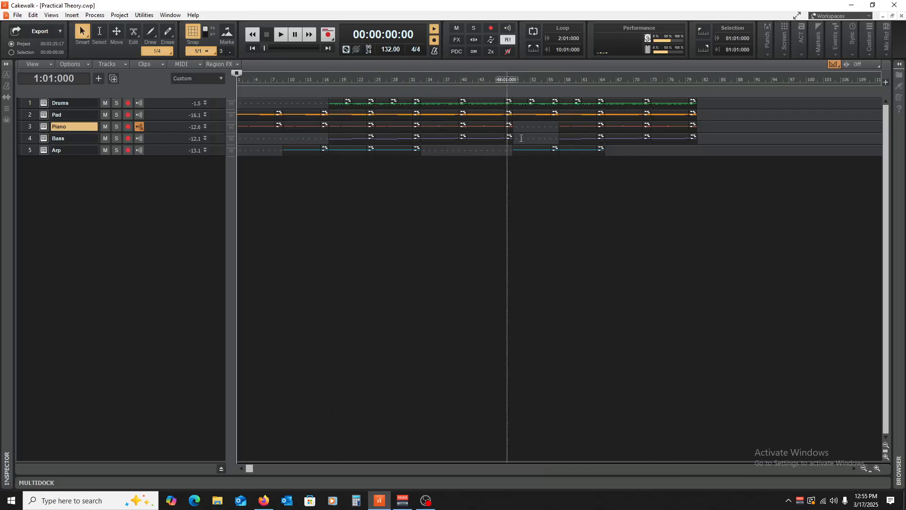
Step: Play the whole arrangement from the project start and enlarge the Drums track
key("space")
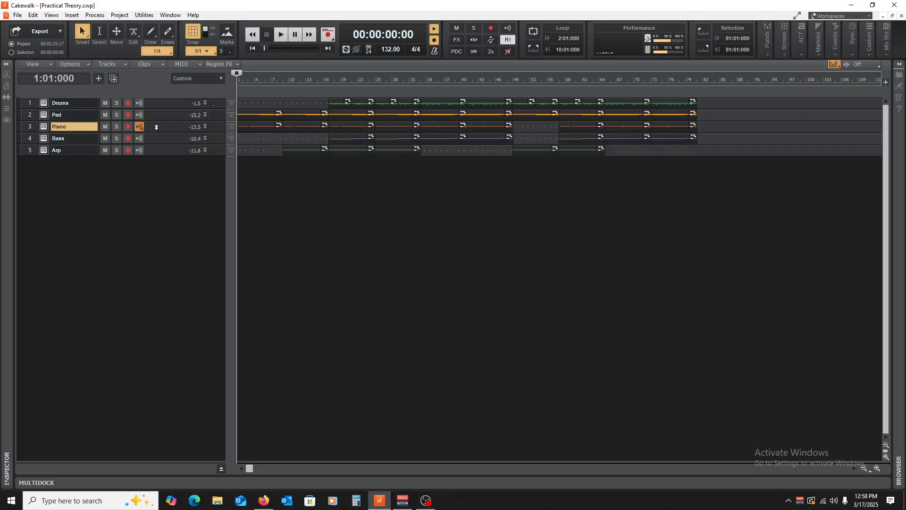
left_click_drag(153, 108, 137, 175)
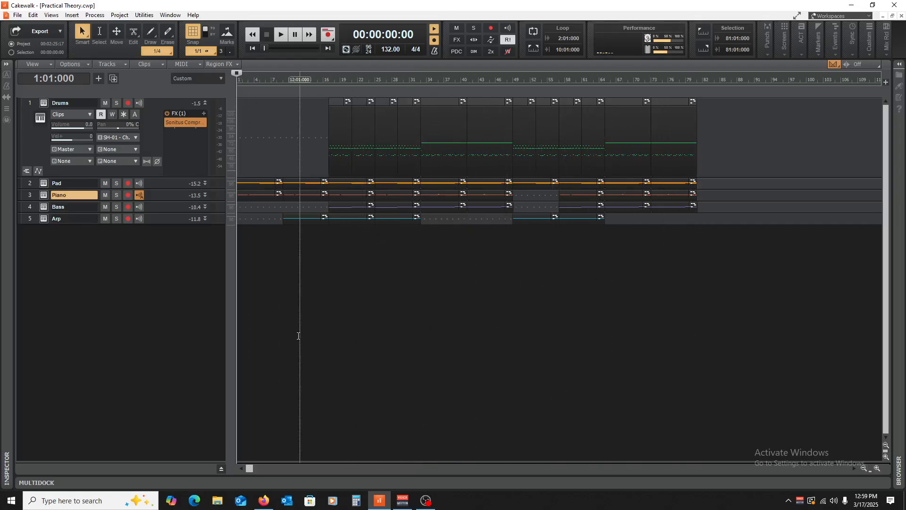
Step: Switch to Firefox, review the How To Write A Song document against the arrangement, and return to Cakewalk
left_click(263, 500)
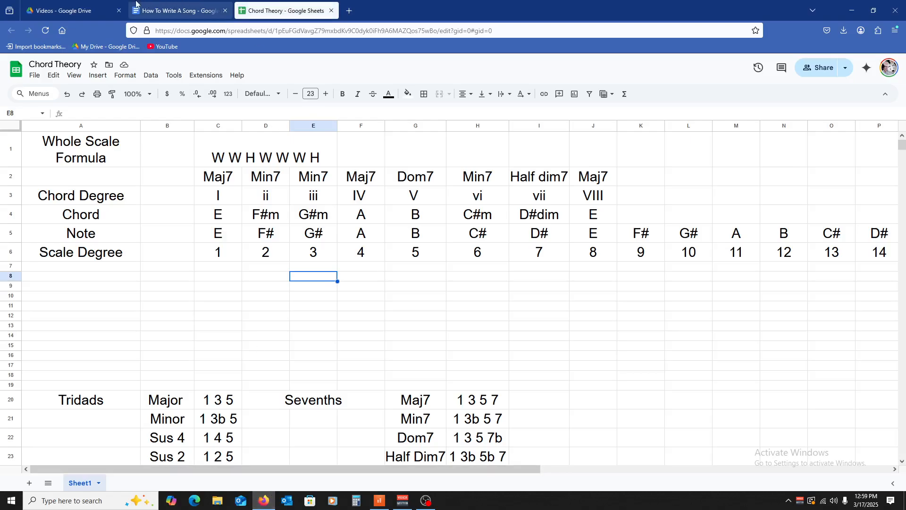
left_click(170, 11)
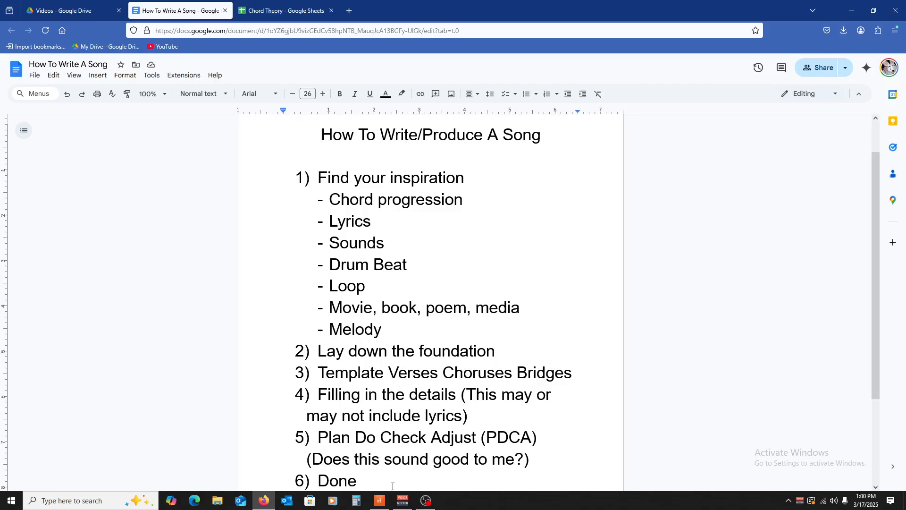
left_click(380, 504)
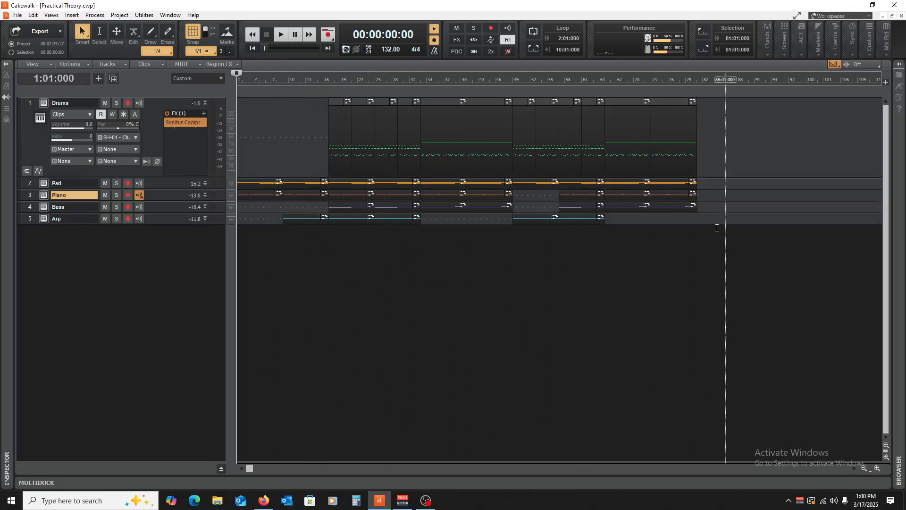
left_click(269, 504)
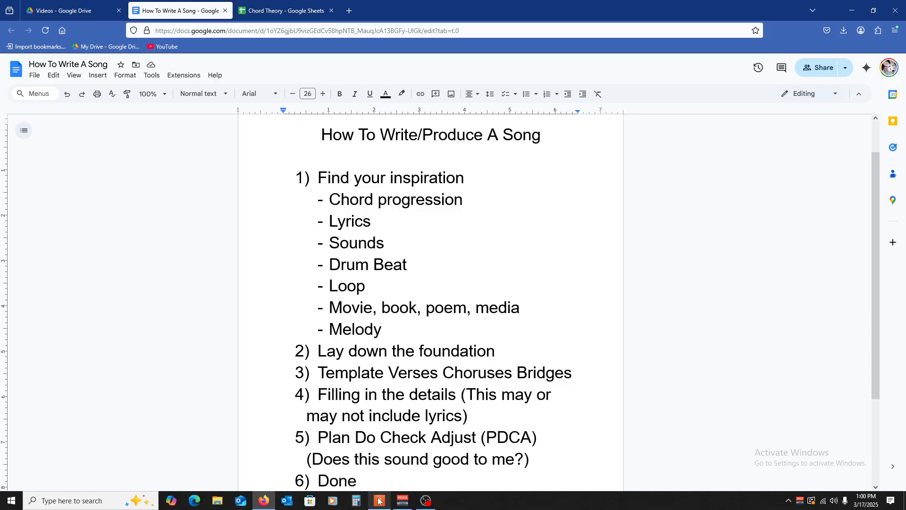
mouse_move(376, 503)
left_click(379, 501)
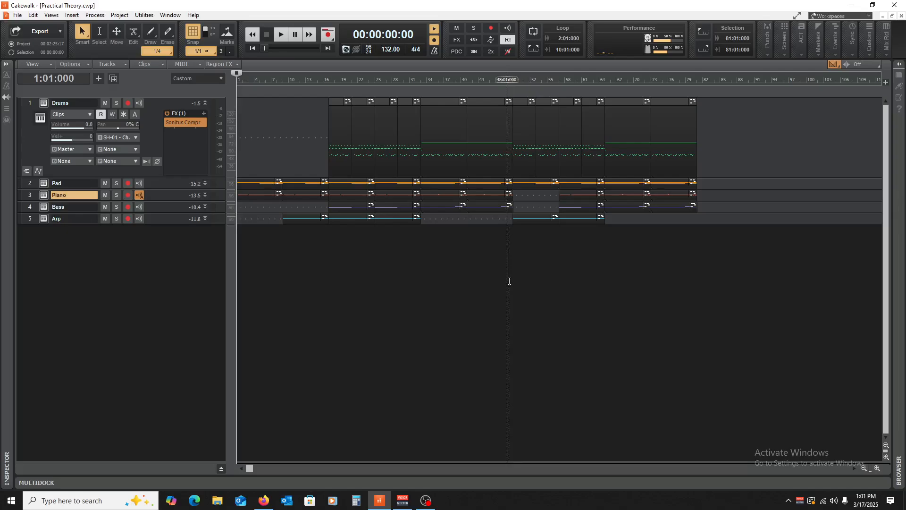
Step: Check the arrangement at measures 49 and 17, and return to the project start
left_click(509, 280)
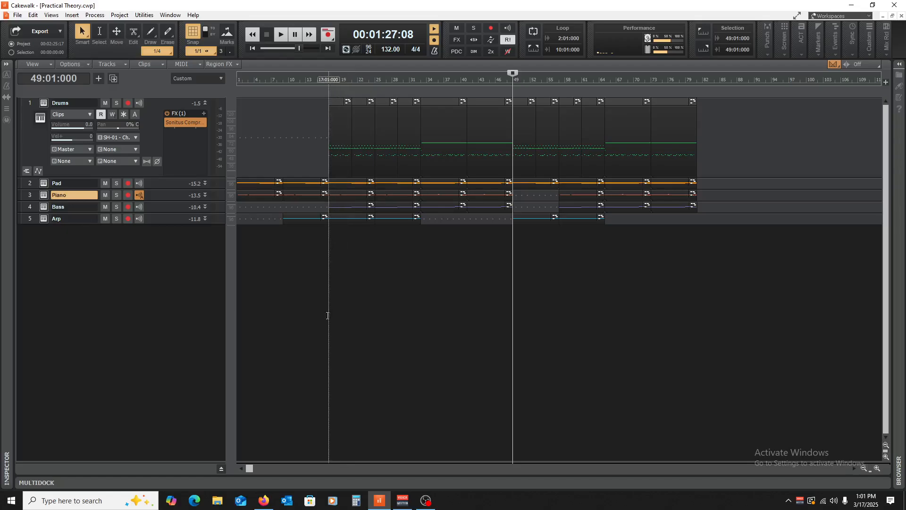
left_click(327, 315)
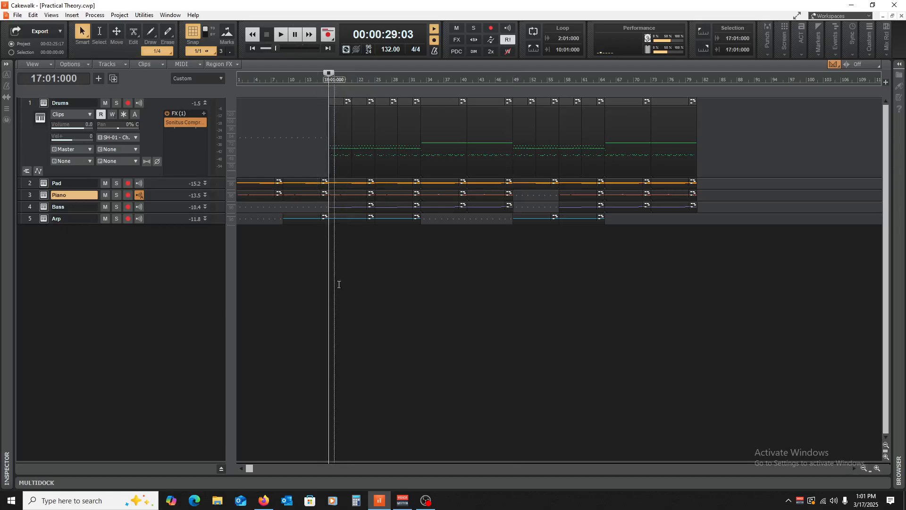
key("w")
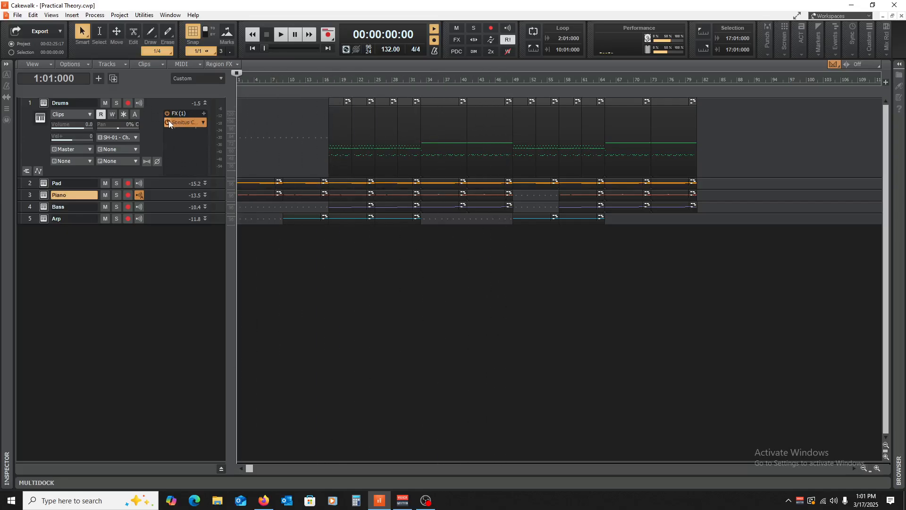
Step: Bypass all effects, reveal the buses, mute the Delay bus, and play the song dry from measure 17
left_click(456, 40)
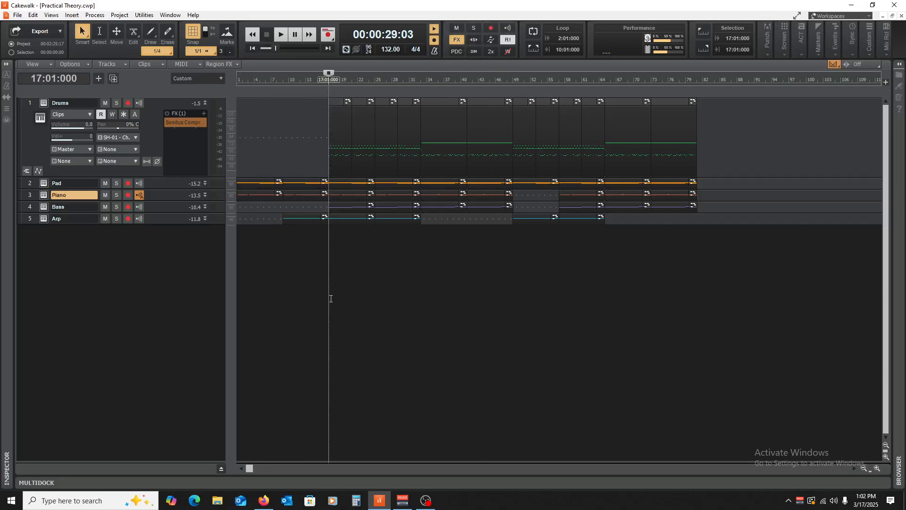
left_click_drag(148, 461, 148, 359)
left_click(100, 390)
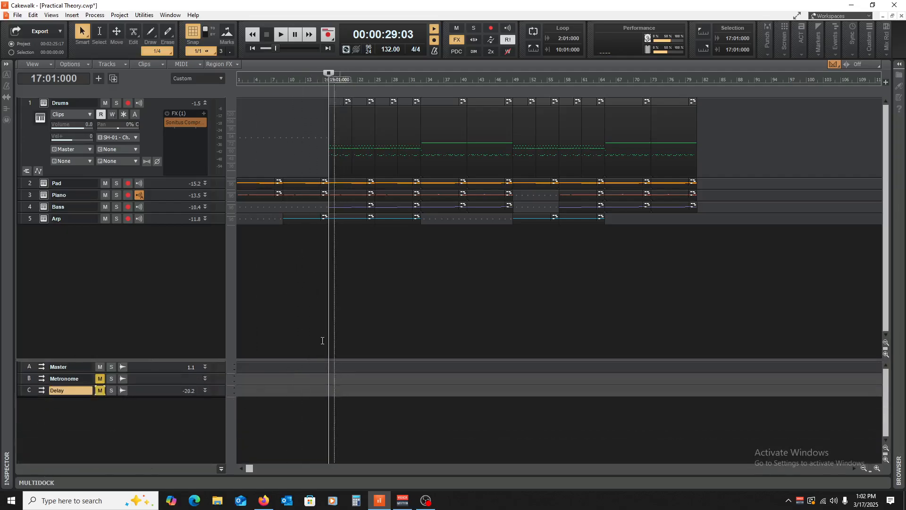
key("space")
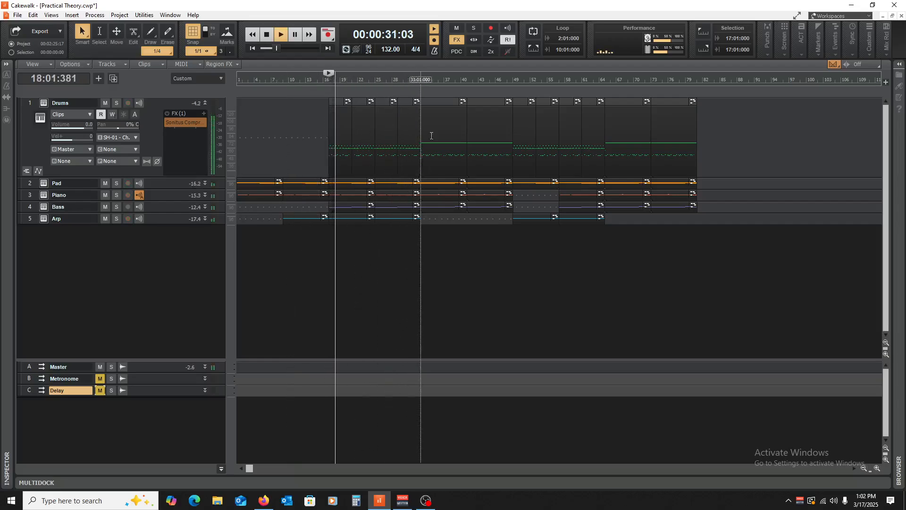
key("space")
Step: Re-enable the effects and play from measure 17 with the Delay bus still muted
left_click(457, 41)
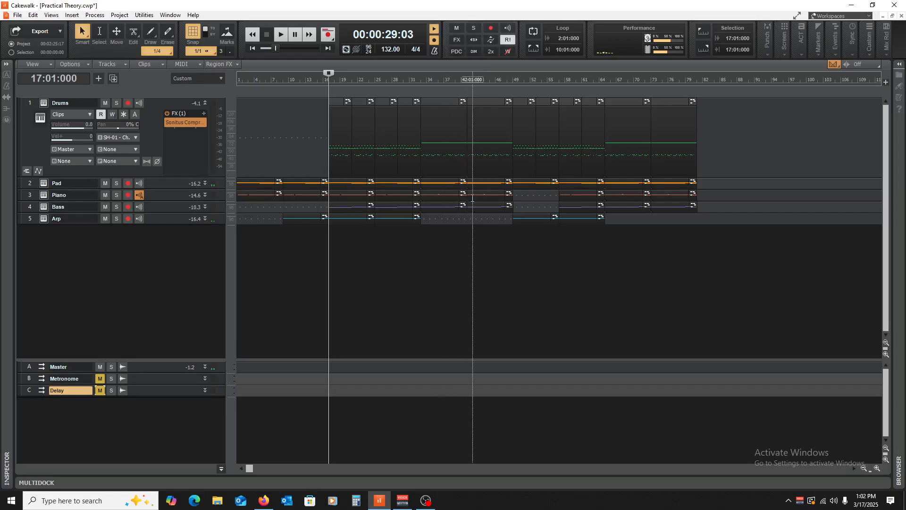
key("space")
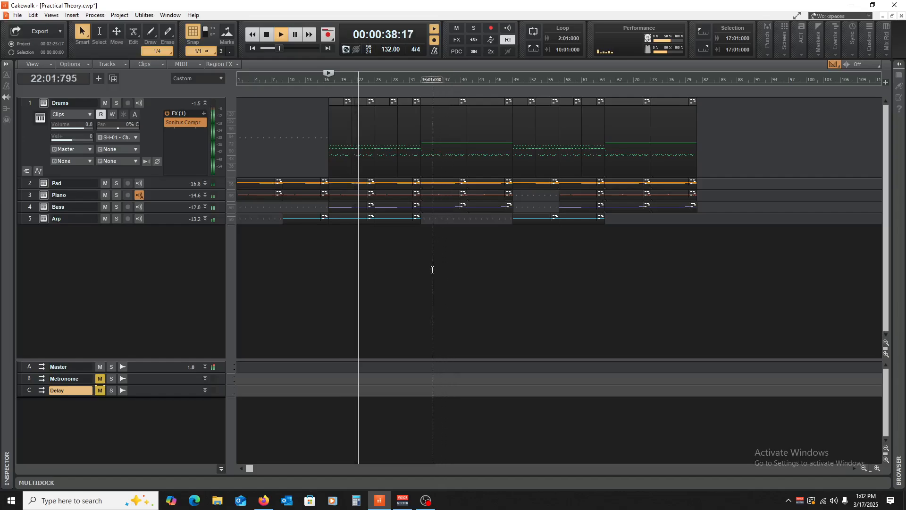
key("space")
Step: Unmute the Delay bus and play from measure 17 with all effects active
left_click(100, 391)
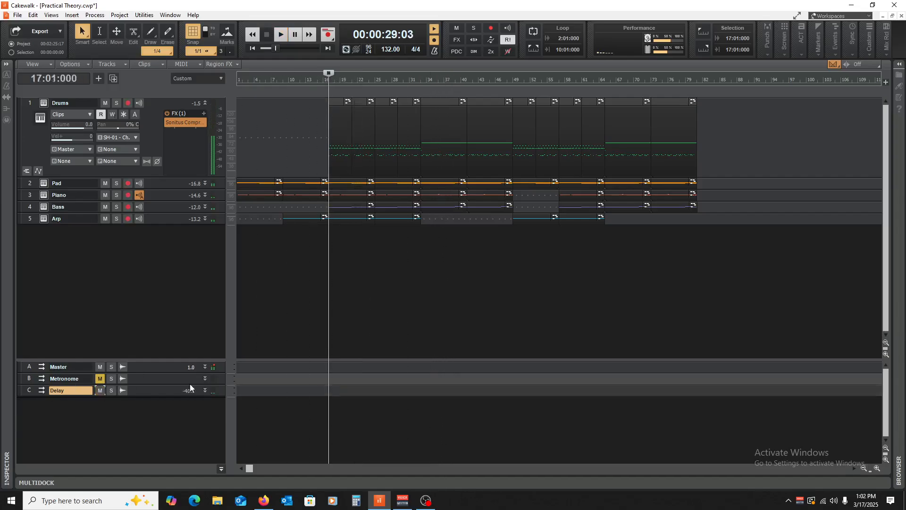
key("space")
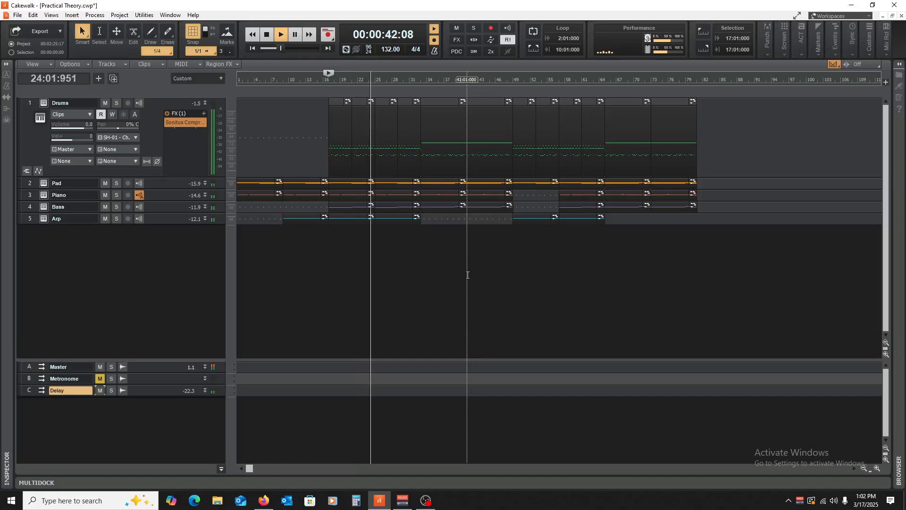
key("space")
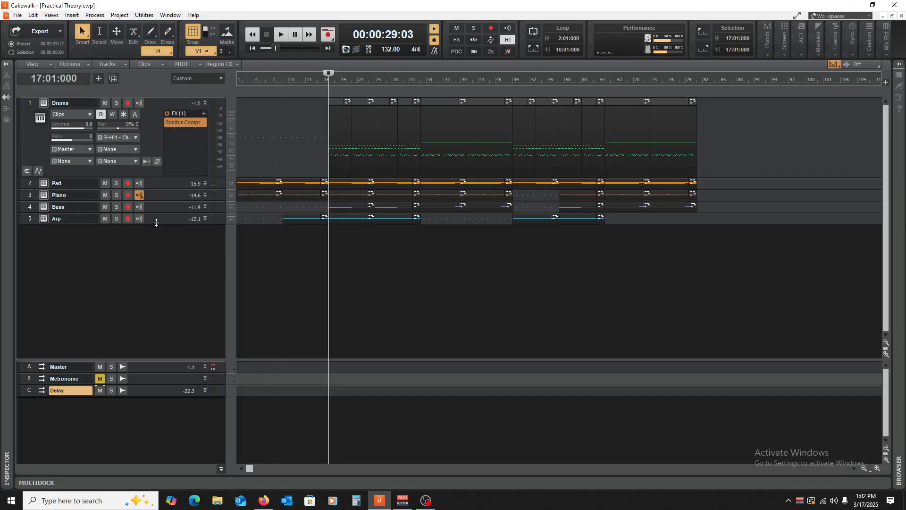
Step: Enlarge the Arp track and the Delay bus in turn to inspect their effects, collapsing each again
left_click_drag(156, 222, 158, 278)
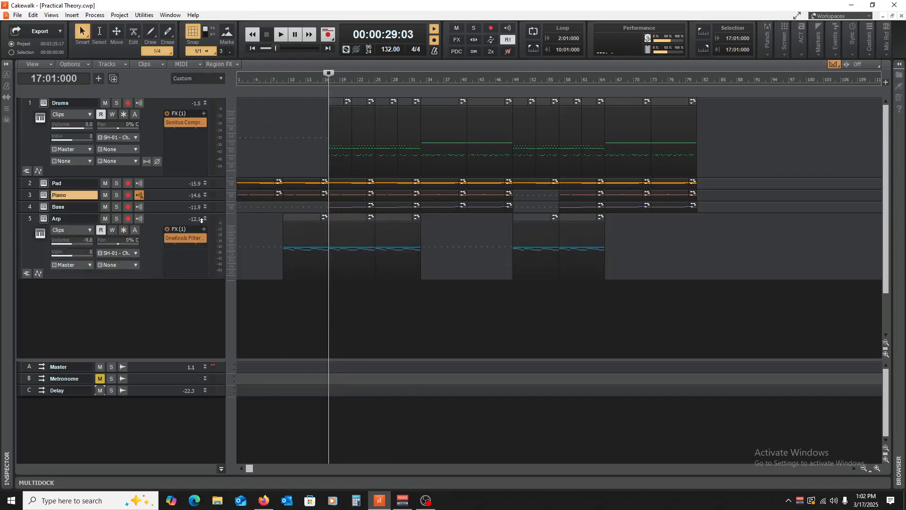
left_click(204, 218)
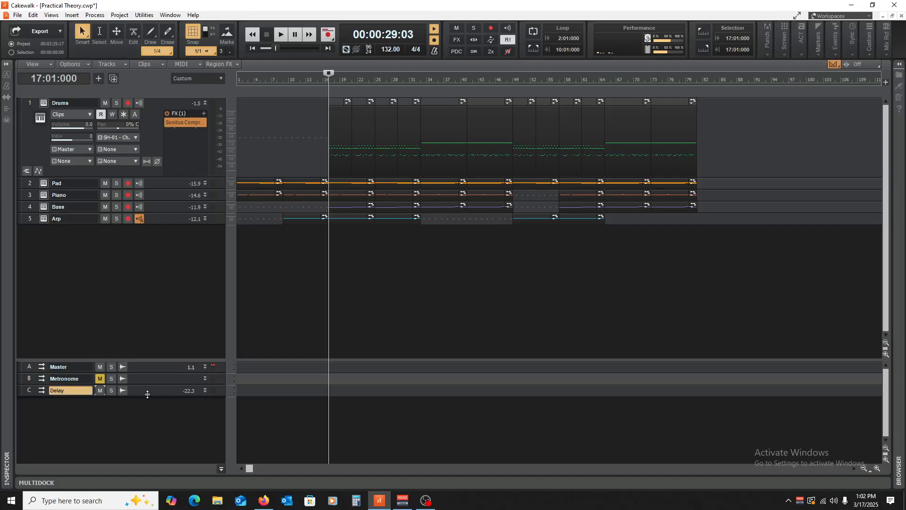
left_click_drag(147, 394, 147, 452)
left_click(205, 392)
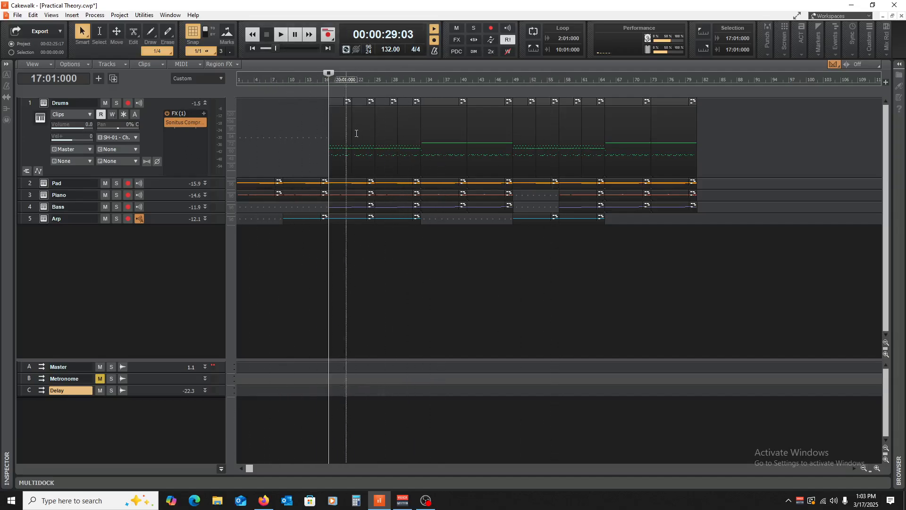
Step: Collapse the Drums track and hide the bus pane
left_click(205, 103)
left_click_drag(176, 359, 187, 491)
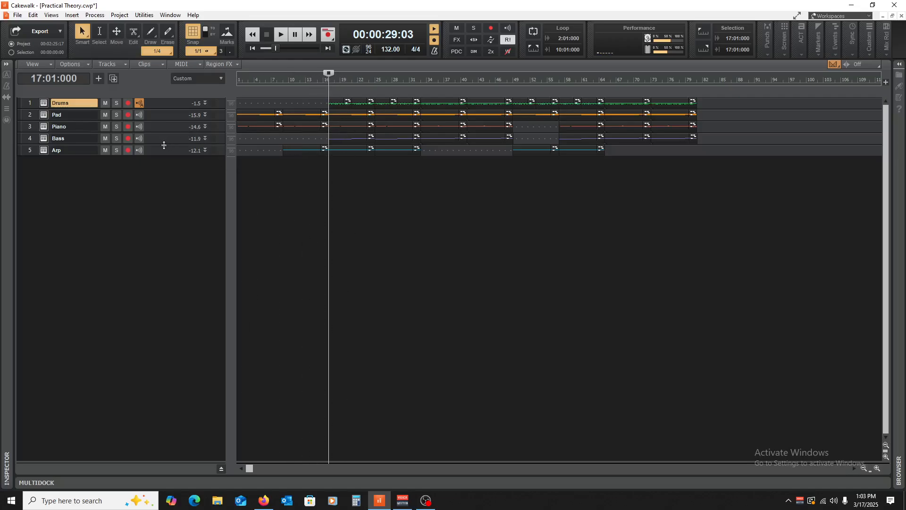
left_click_drag(164, 144, 185, 143)
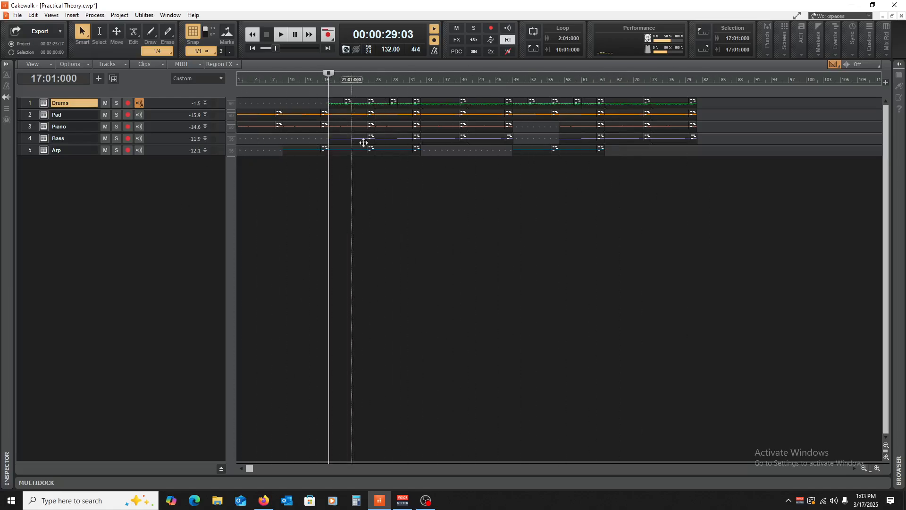
Step: Check the arrangement at measure 33, save the project, and return to the project start
left_click(416, 214)
left_click(419, 214)
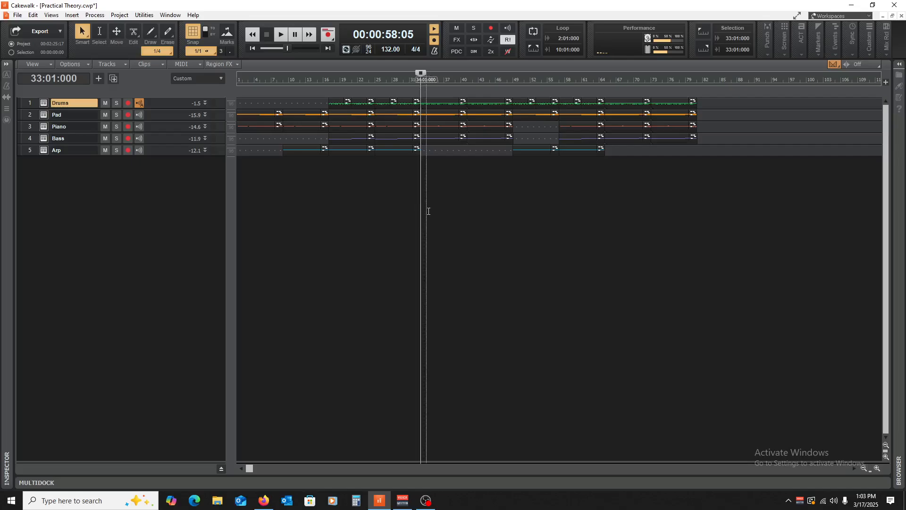
key("ctrl+Home")
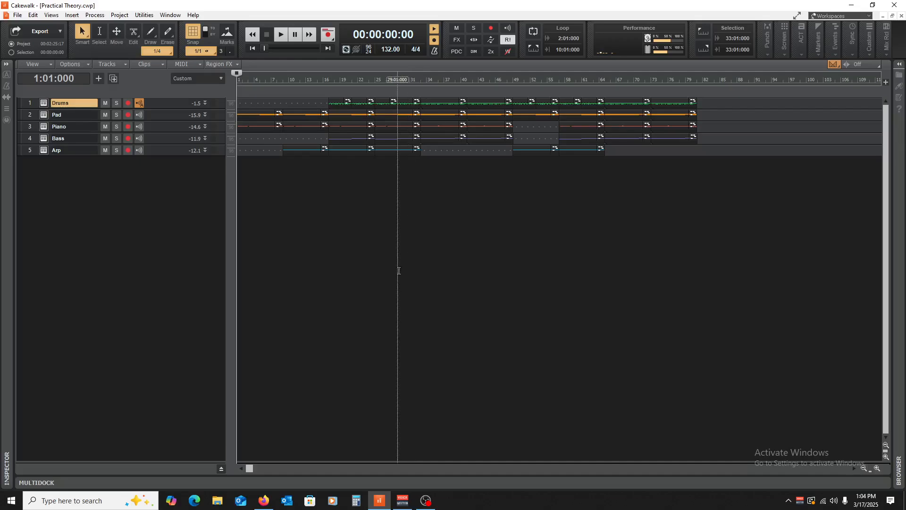
left_click(416, 265)
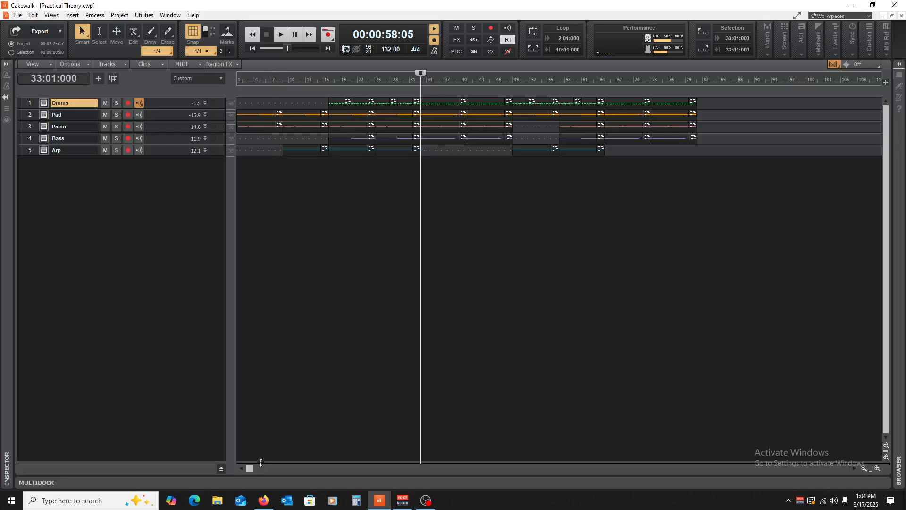
mouse_move(264, 504)
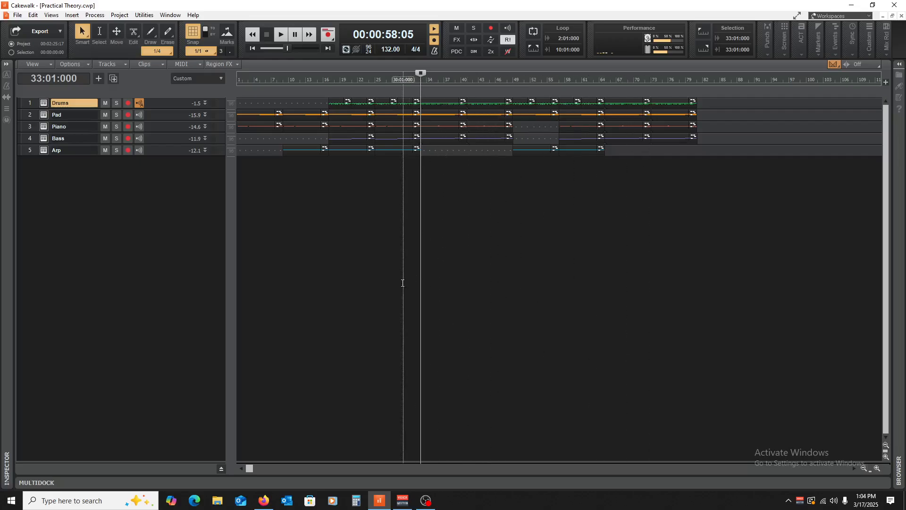
key("w")
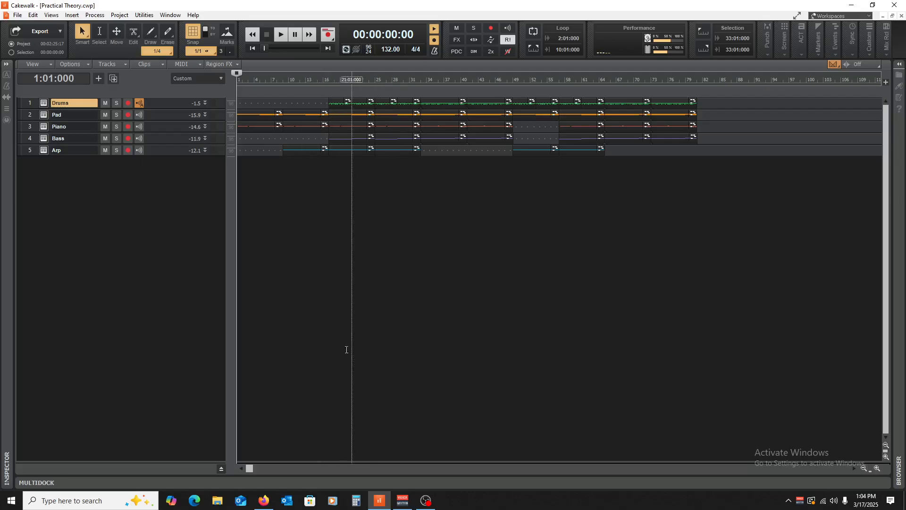
left_click(426, 499)
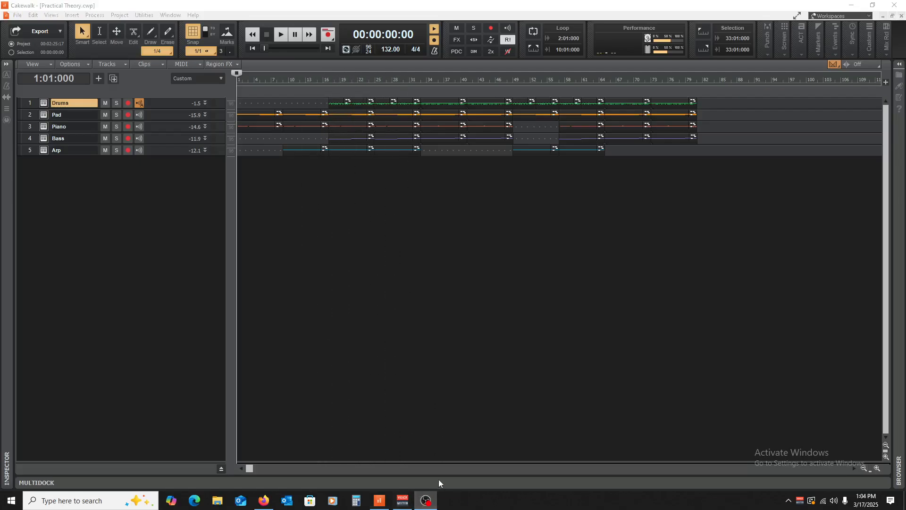